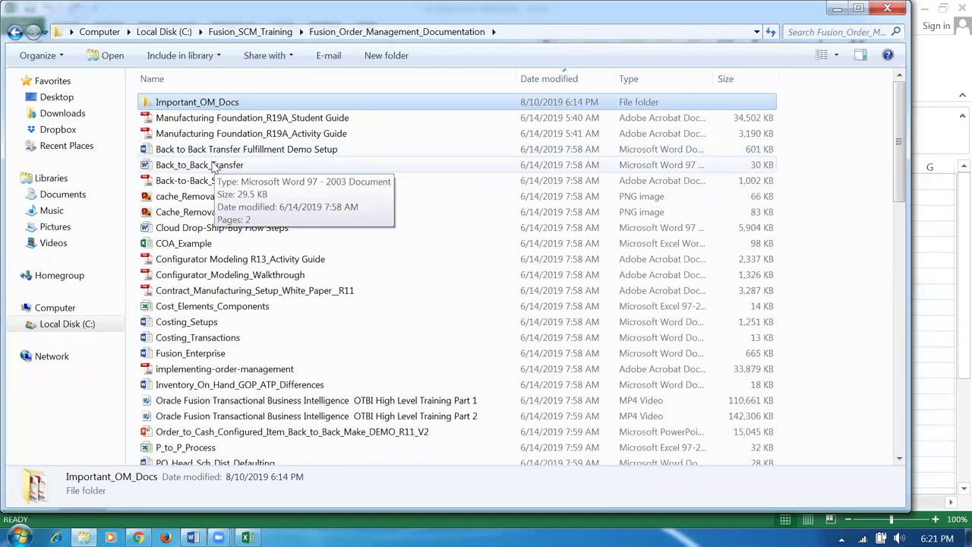
- Open the Important_OM_Docs folder in Explorer and launch the Advanced_Shipping document
left_click(228, 119)
left_click(218, 106)
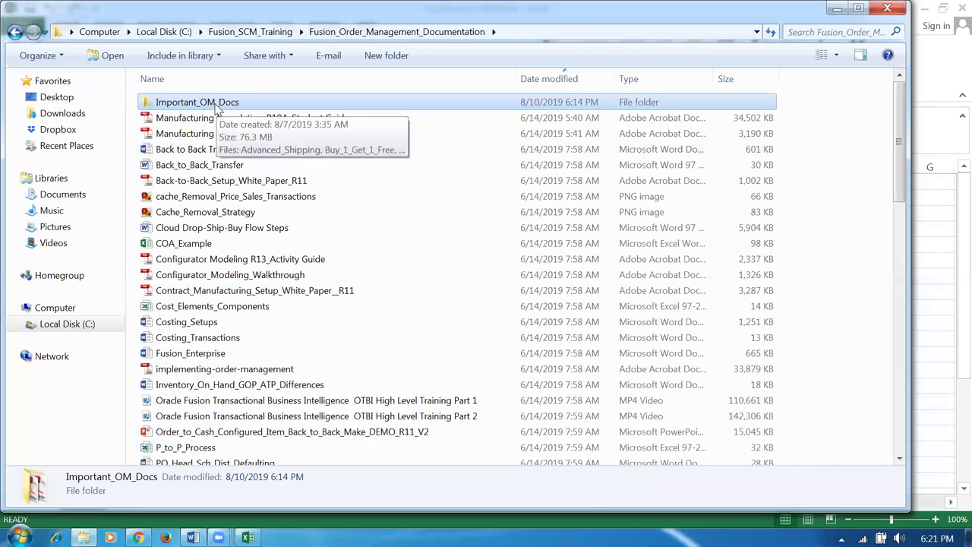
double_click(218, 107)
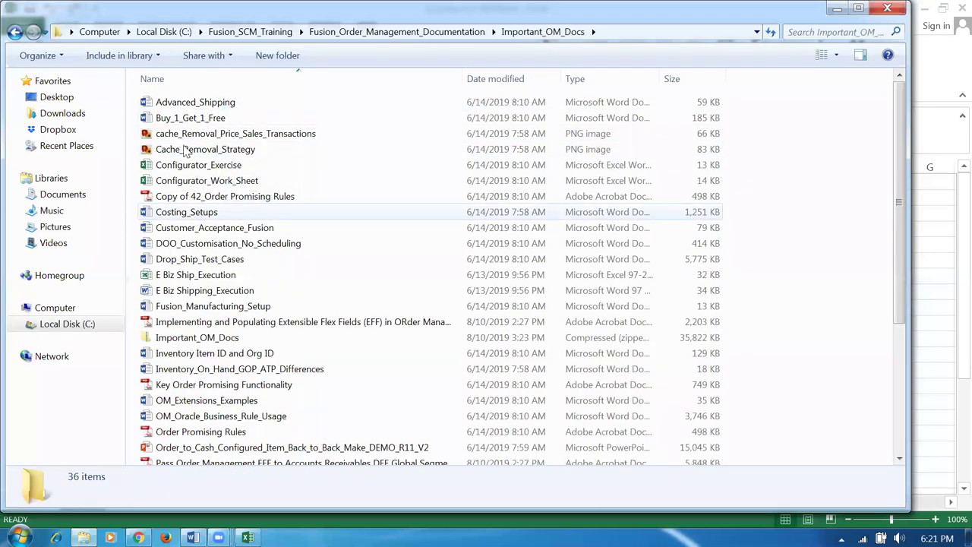
left_click(218, 109)
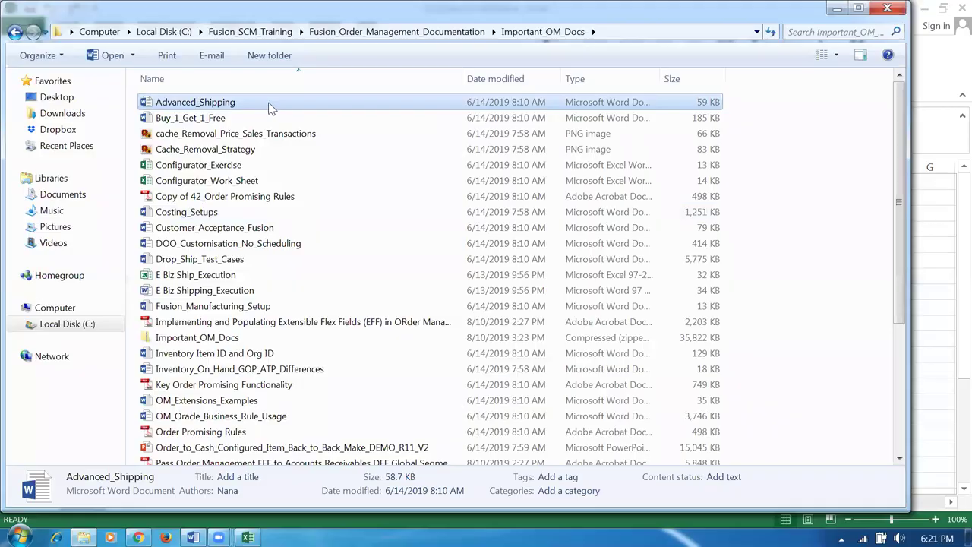
key("alt+Tab")
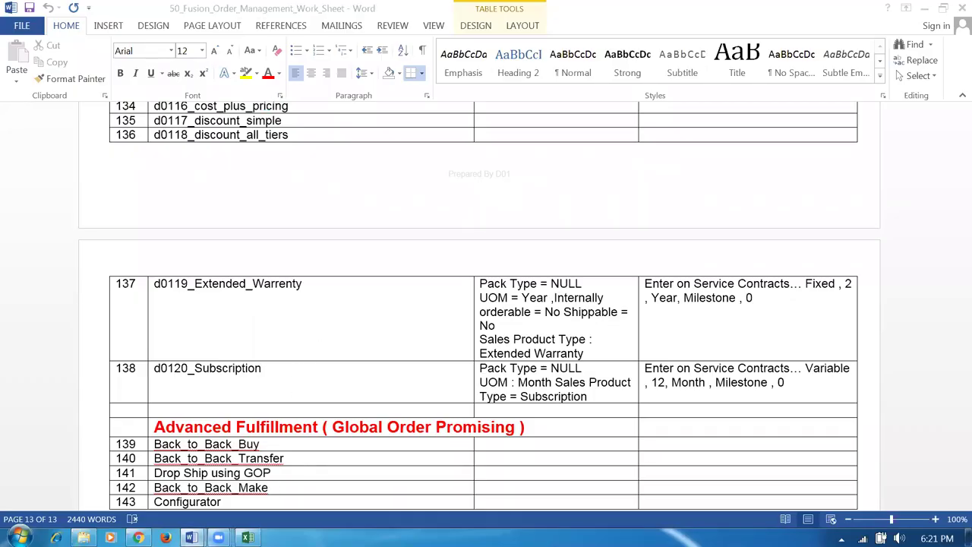
- Restore the Advanced_Shipping Word window from the taskbar and maximize it
mouse_move(191, 537)
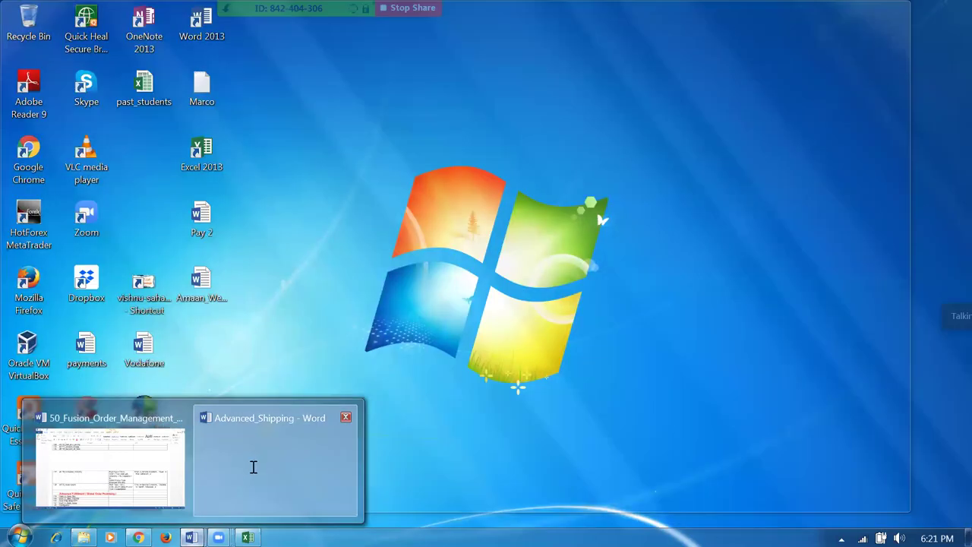
left_click(254, 467)
mouse_move(190, 537)
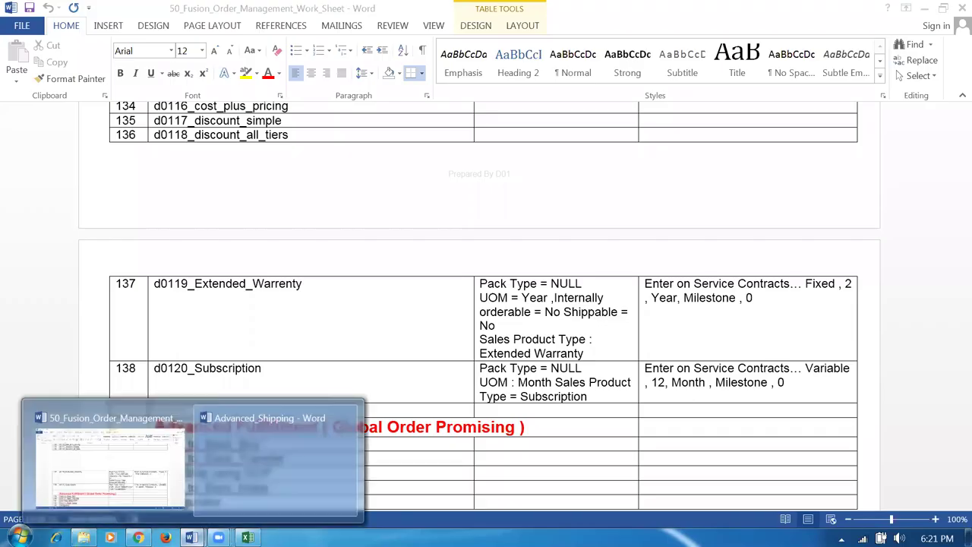
right_click(252, 488)
left_click(287, 408)
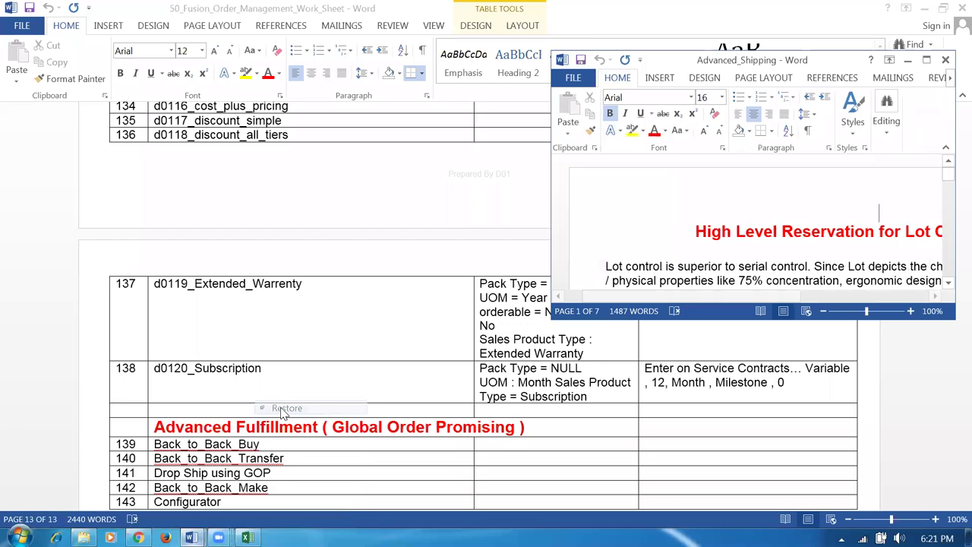
left_click(933, 61)
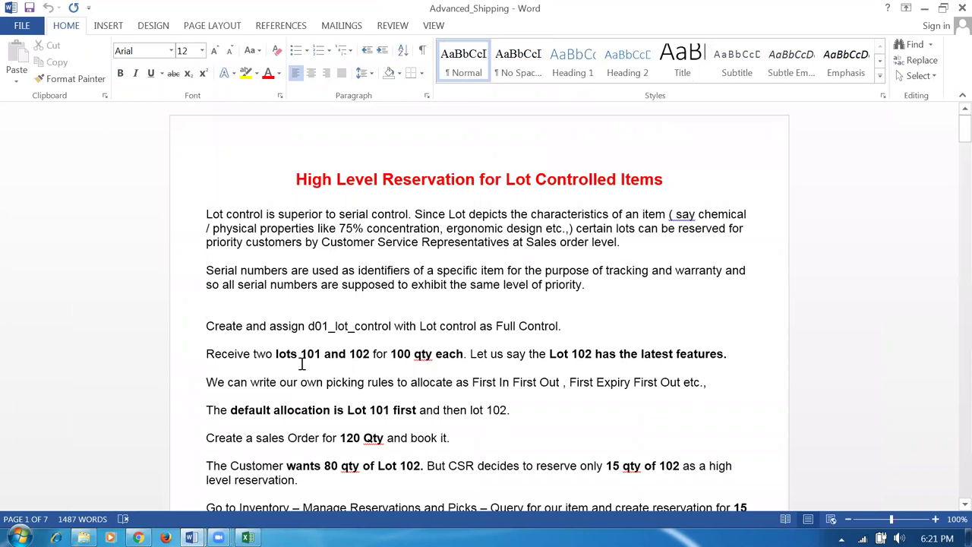
- Highlight lots '101 and 102' in the notes, check the worksheet, then return to Oracle
left_click_drag(302, 353, 365, 365)
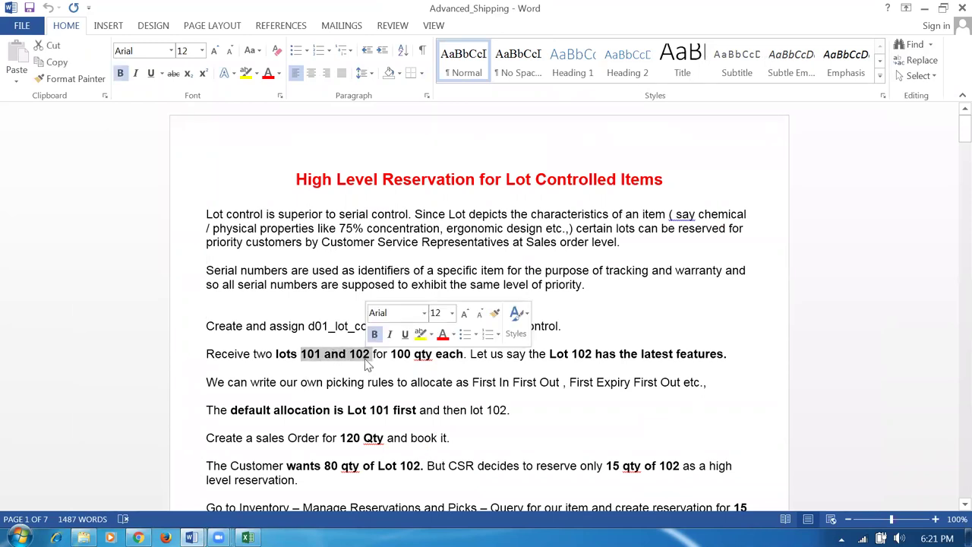
key("alt+Tab")
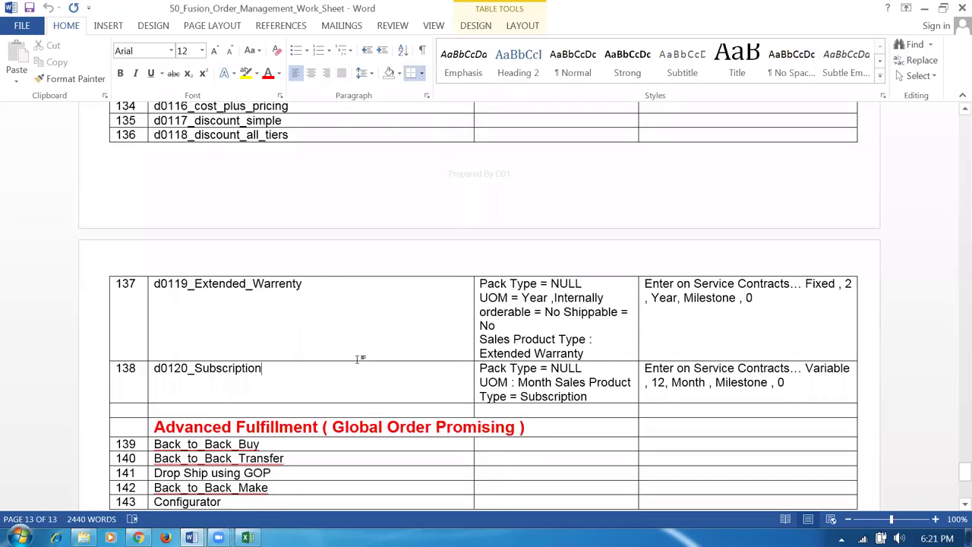
key("alt+Tab")
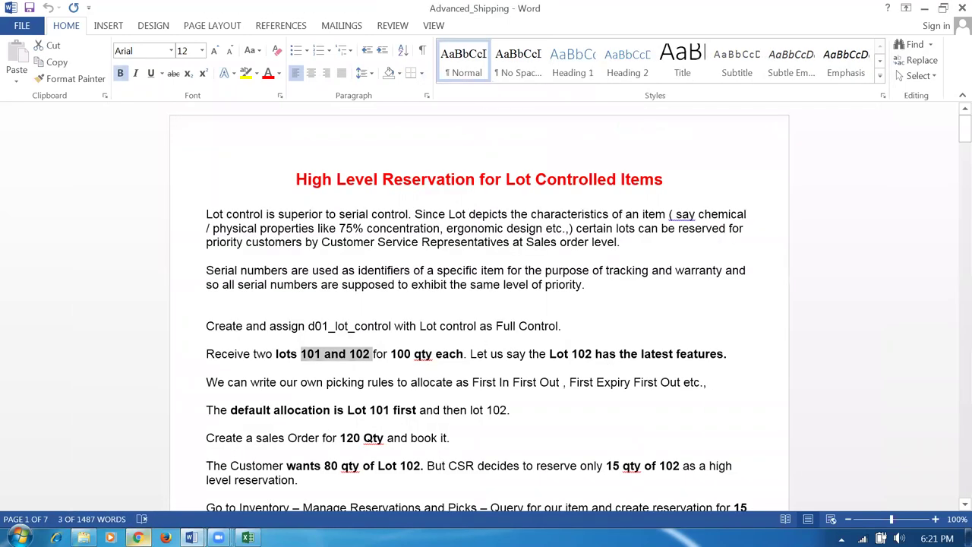
left_click(137, 536)
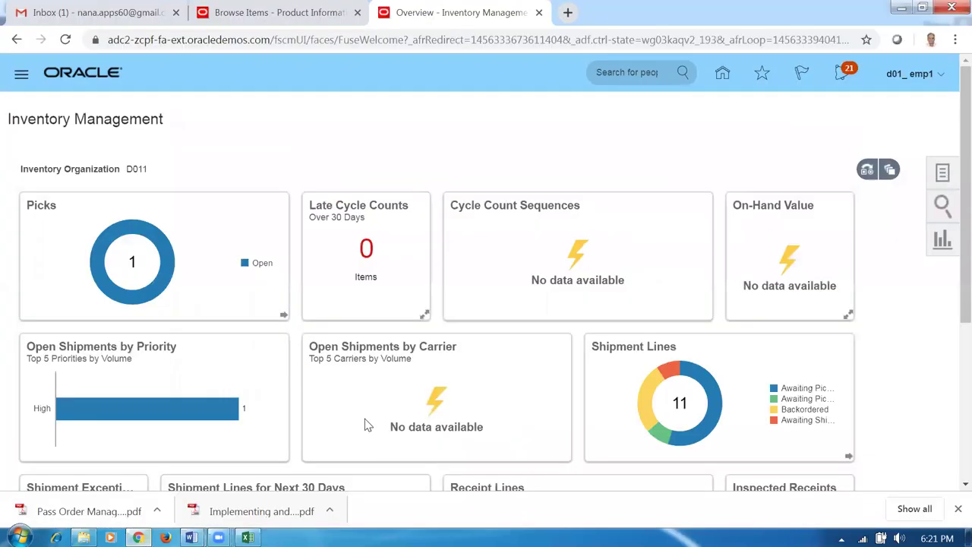
- From Home, go to Supply Chain Execution > Inventory Management and create a miscellaneous transaction
left_click(722, 73)
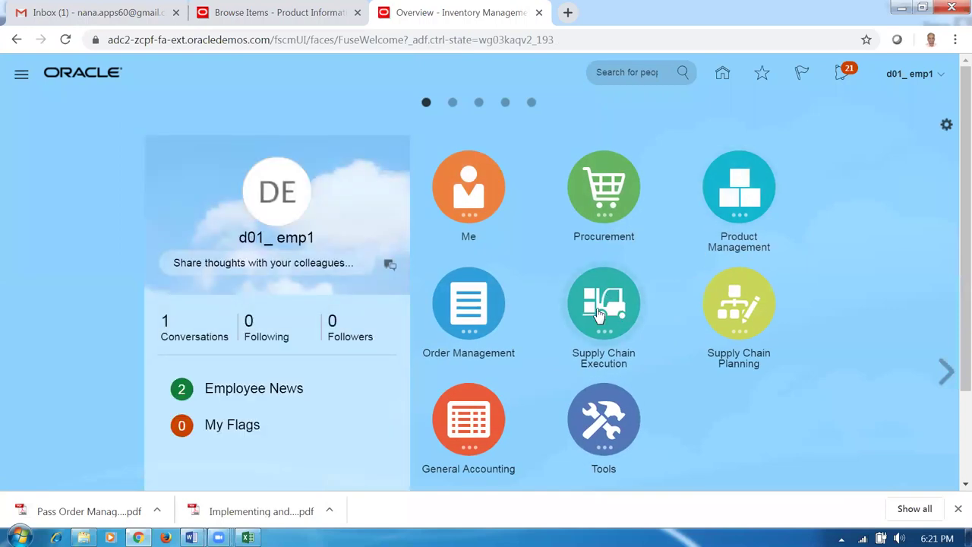
left_click(599, 315)
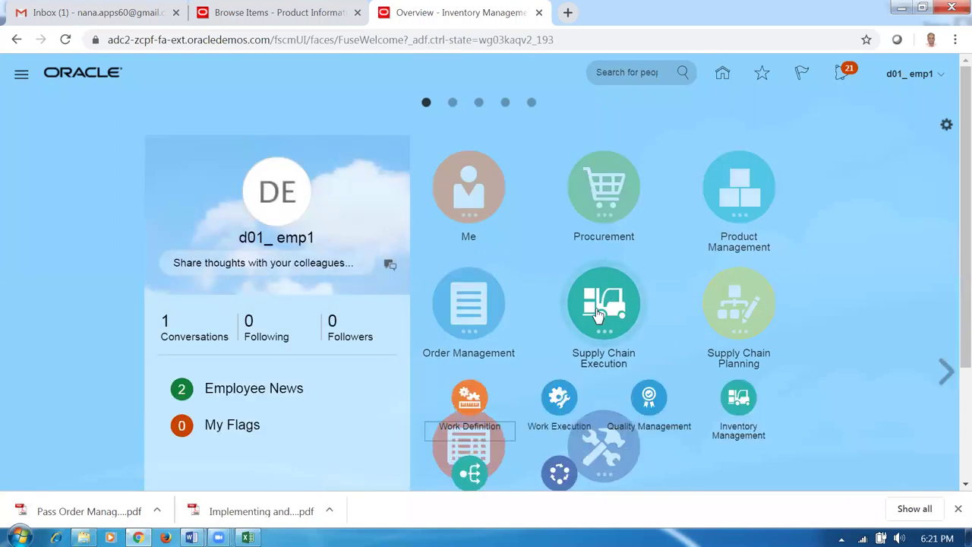
left_click(731, 401)
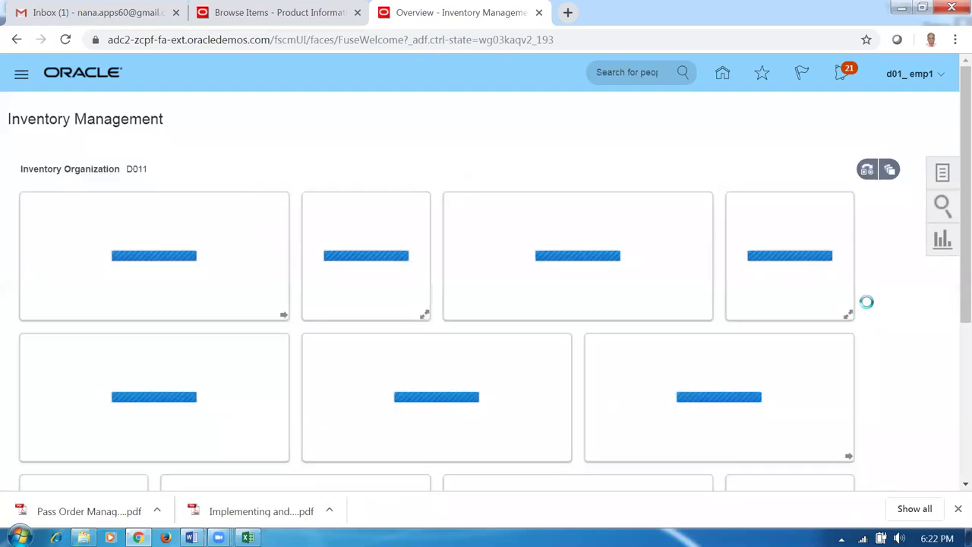
left_click(942, 175)
left_click(887, 165)
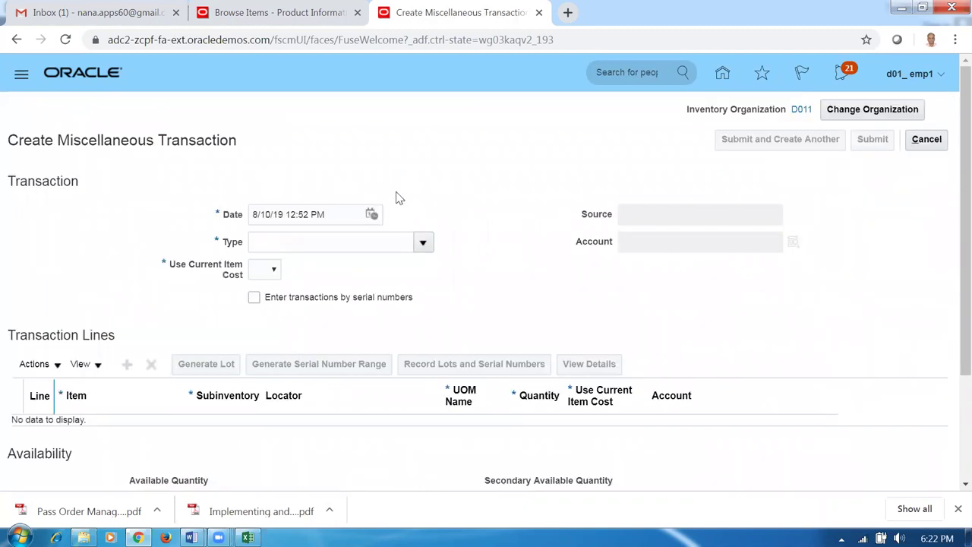
- Set type Miscellaneous Receipt, account 10-100-1000, current item cost Yes, and add a line
left_click(422, 243)
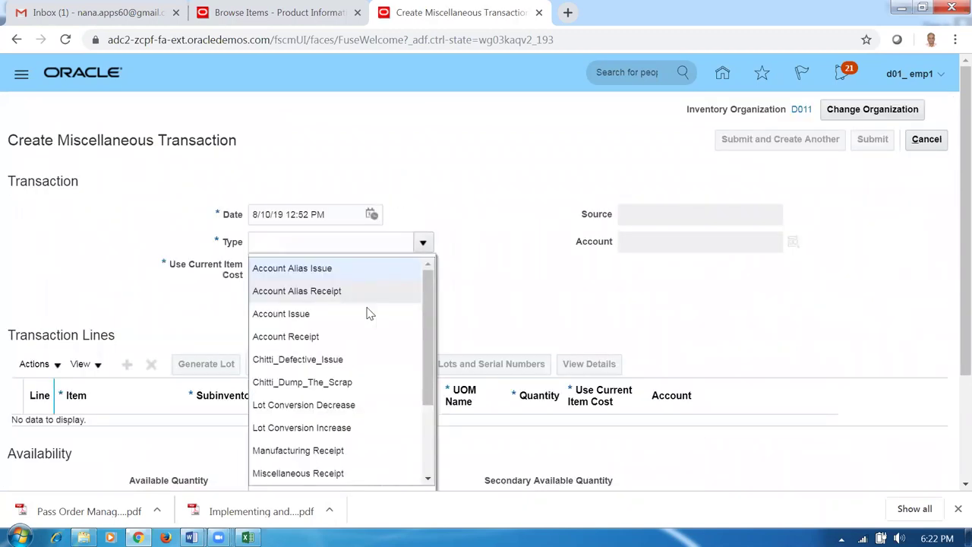
scroll(429, 389, "down", 2)
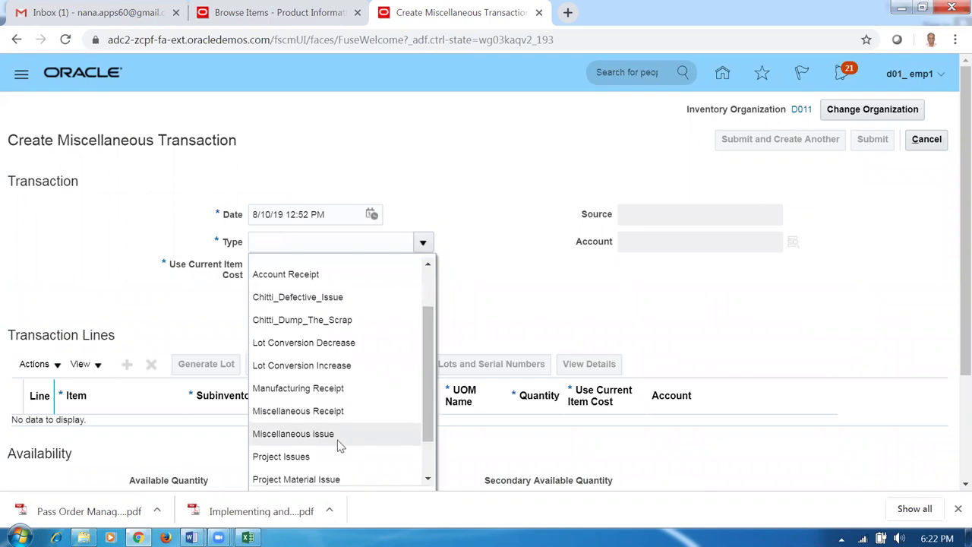
left_click(341, 408)
left_click(671, 233)
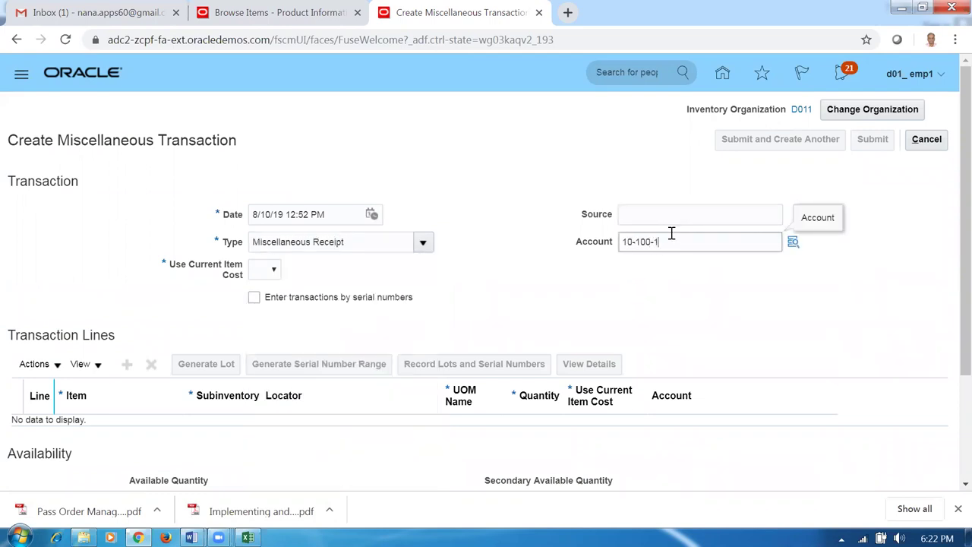
left_click(272, 273)
left_click(275, 309)
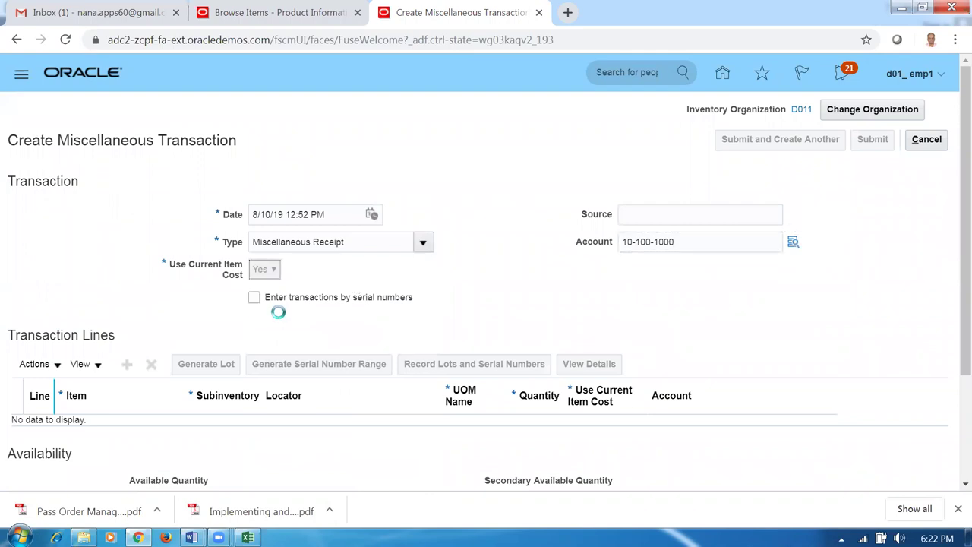
left_click(129, 367)
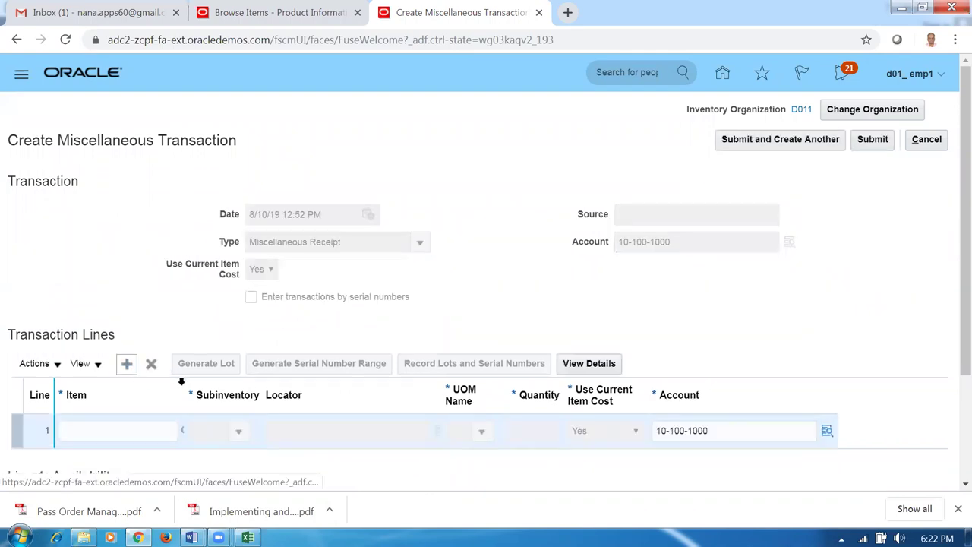
- Check the Advanced_Shipping notes and the 53_Items for OM Demo workbook before entering lines
key("alt+Tab")
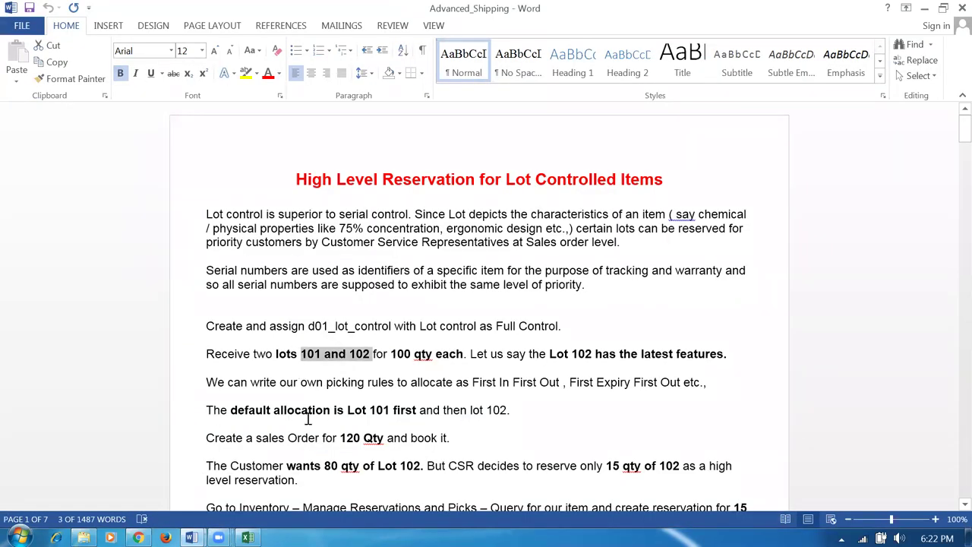
key("alt+Tab")
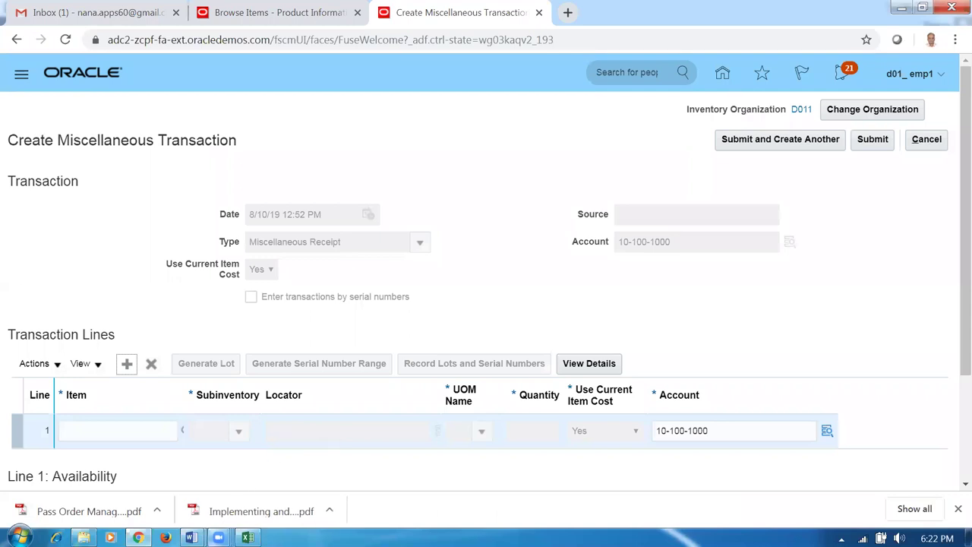
key("alt+Tab")
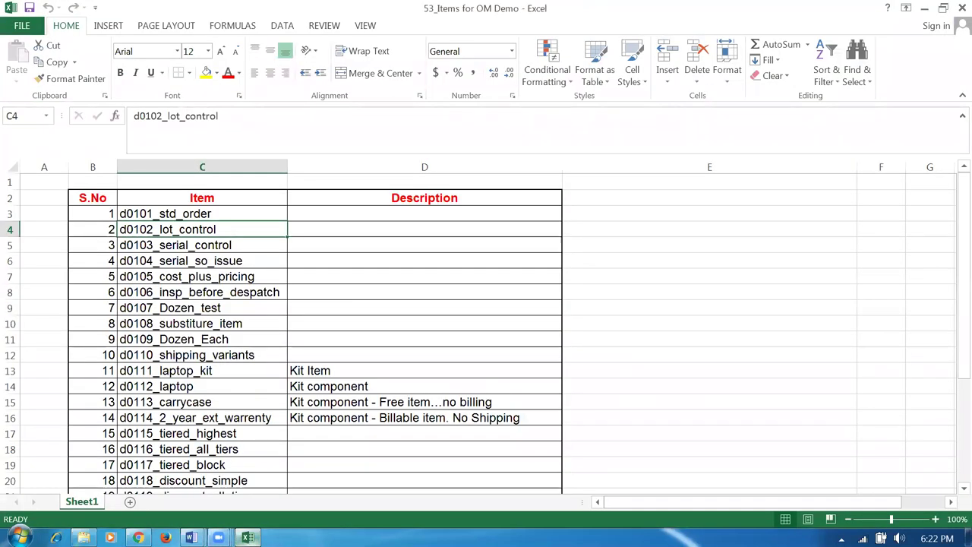
key("alt+Tab")
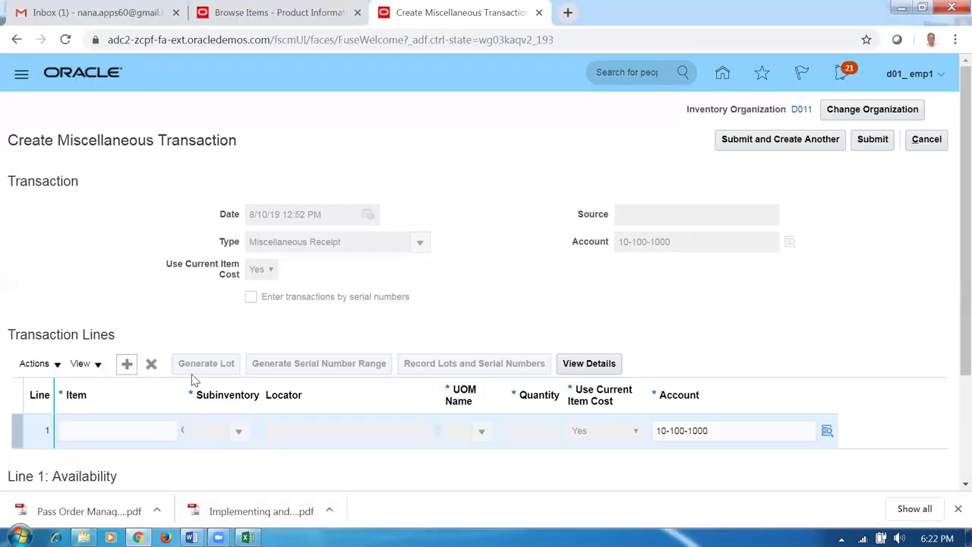
- Set line 1's item to d0102_lot_control and its subinventory to d011_FGS
left_click(139, 435)
type("d0102")
key("Tab")
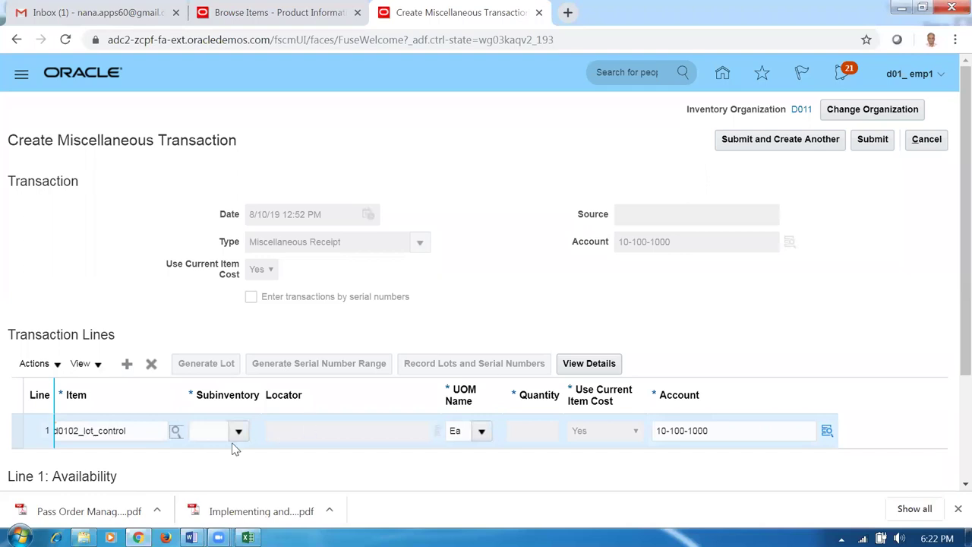
left_click(238, 432)
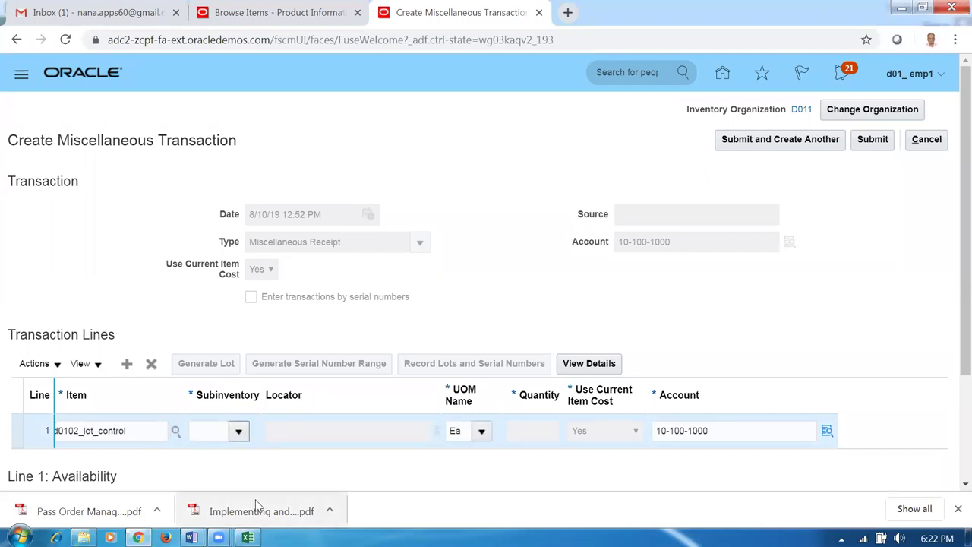
left_click(220, 363)
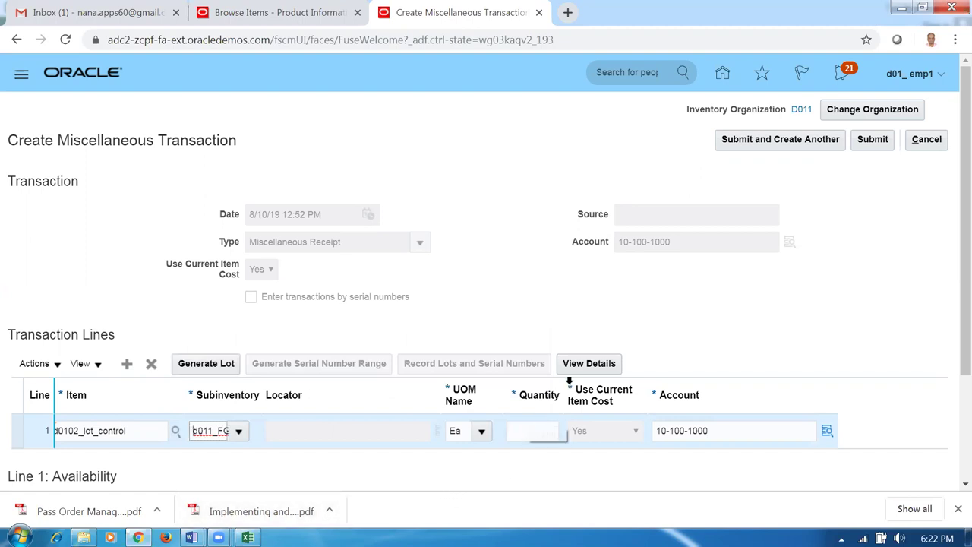
- In the line details enter lot 101 and quantity 100, save, and add another line
left_click(589, 363)
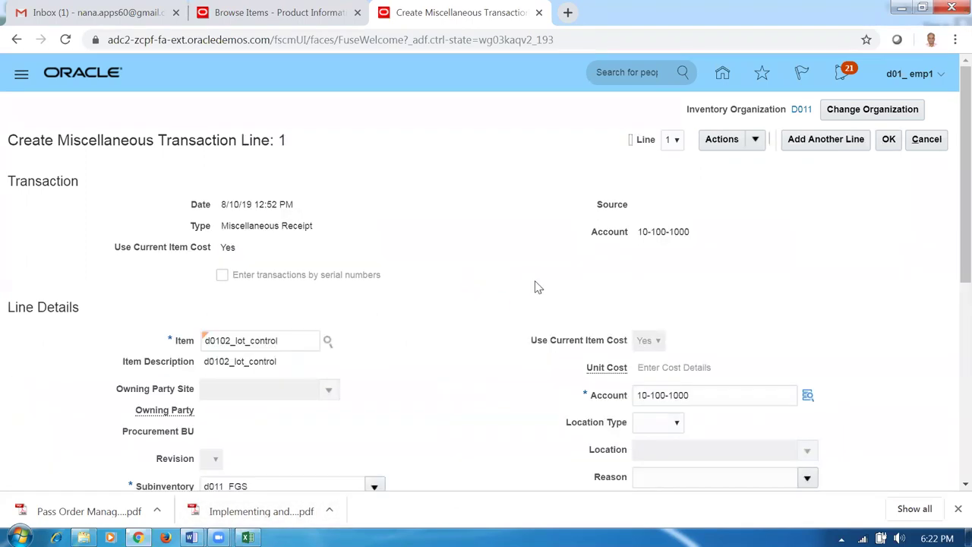
scroll(430, 336, "down", 3)
scroll(430, 341, "down", 2)
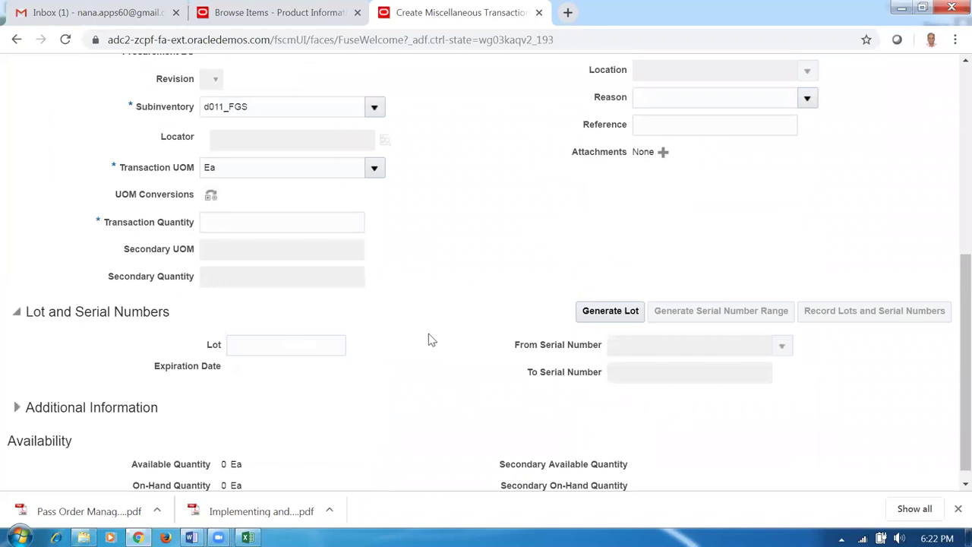
left_click(248, 348)
key("Tab")
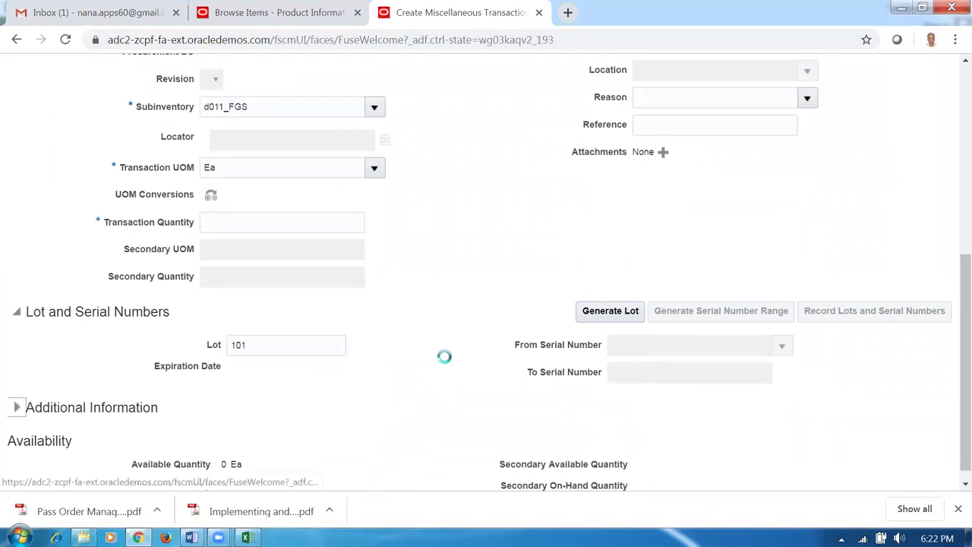
left_click(280, 226)
type("100")
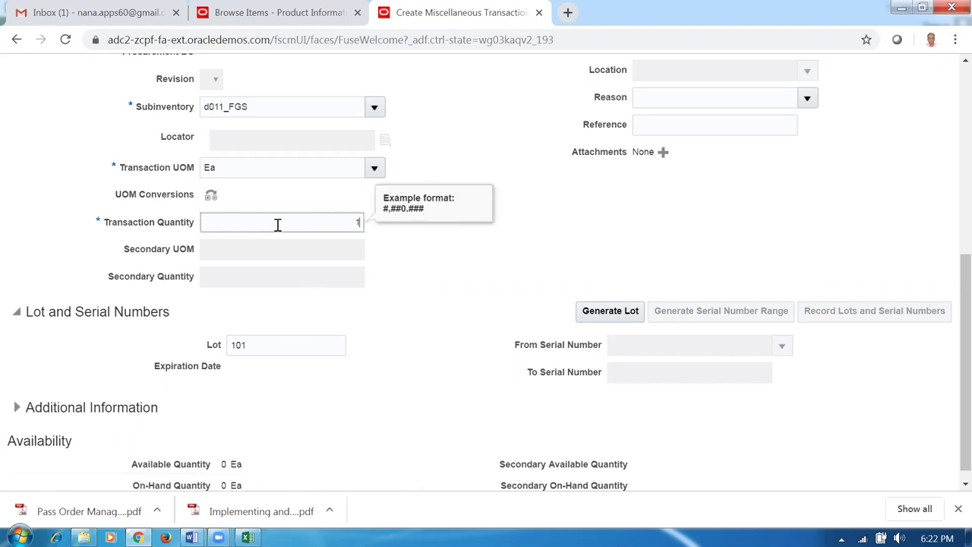
key("Tab")
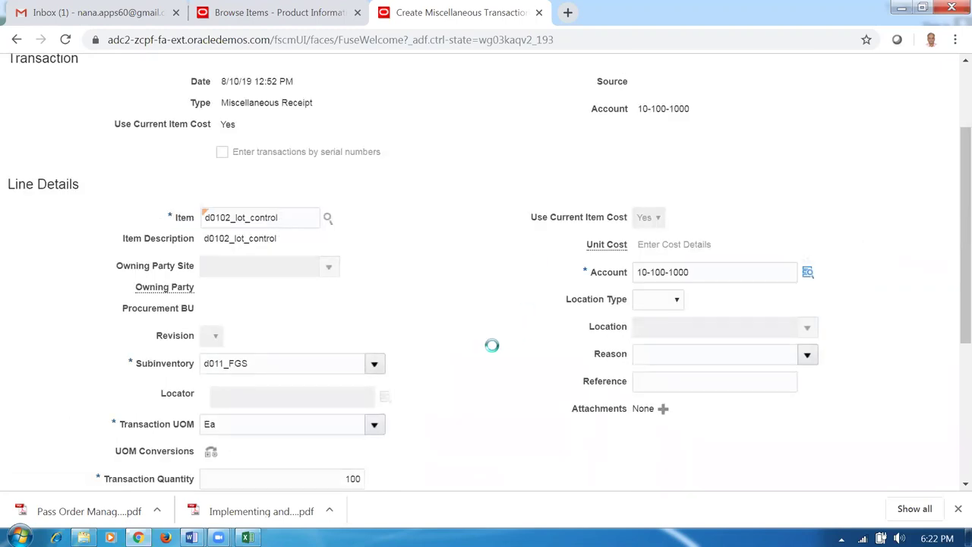
scroll(490, 342, "down", 4)
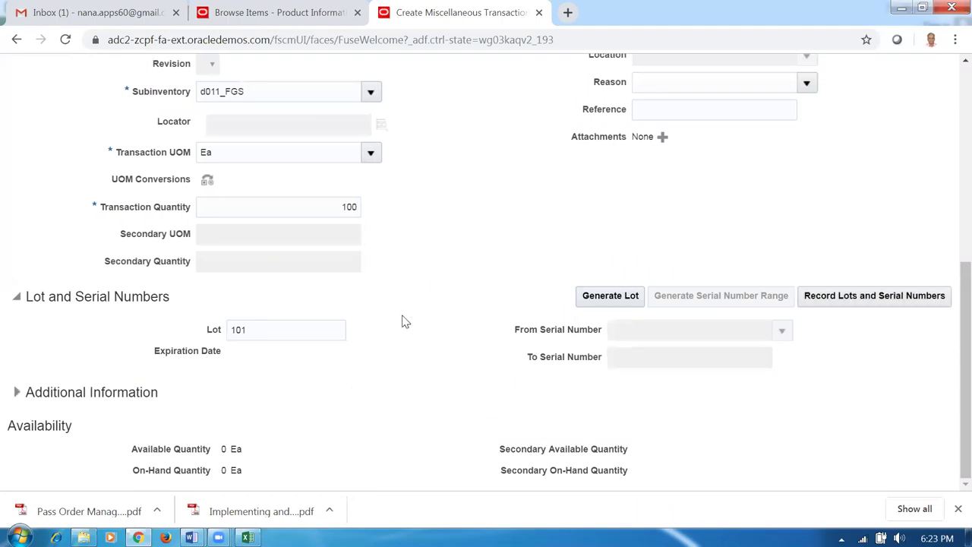
scroll(410, 318, "up", 5)
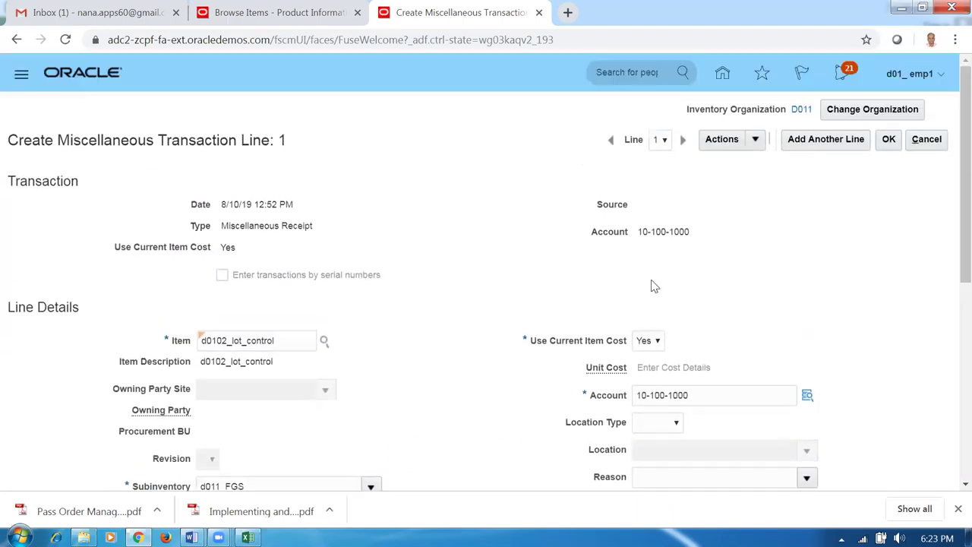
left_click(890, 140)
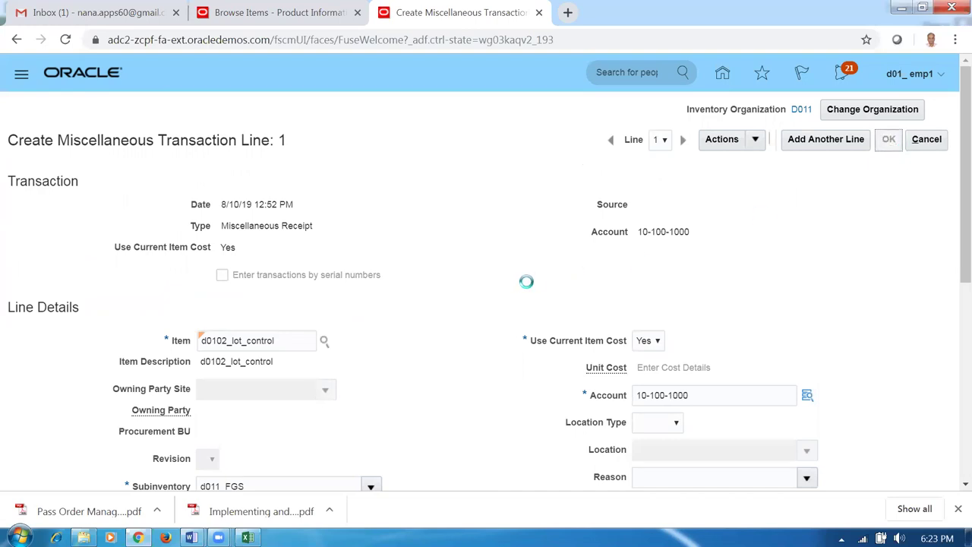
left_click(126, 364)
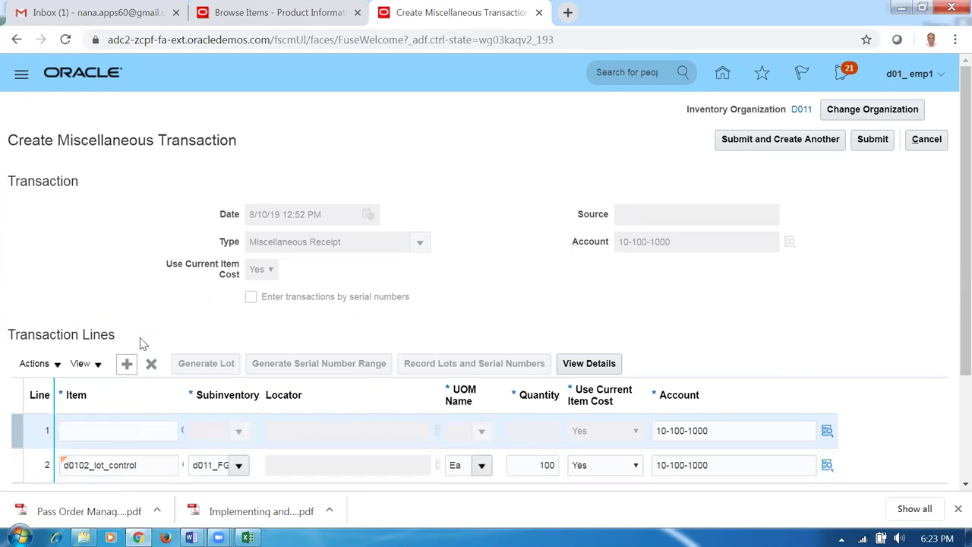
- Set the new line's item to d0102_lot_control with subinventory d011_FGS
left_click(129, 434)
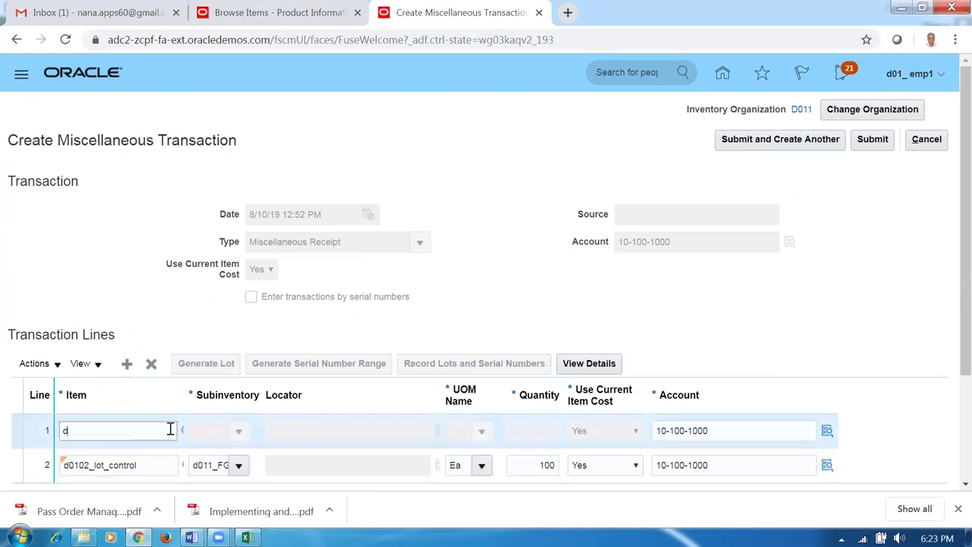
type("d0102")
key("Tab")
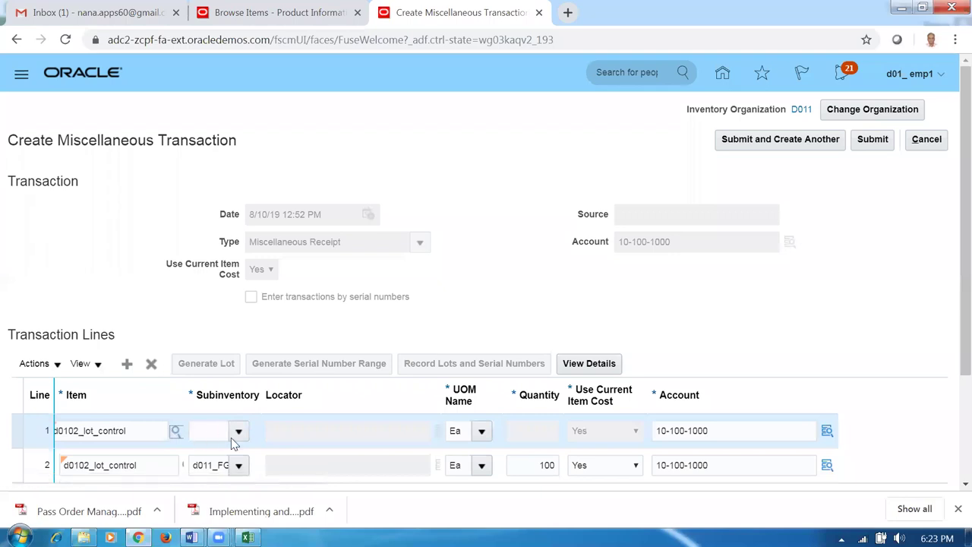
left_click(237, 432)
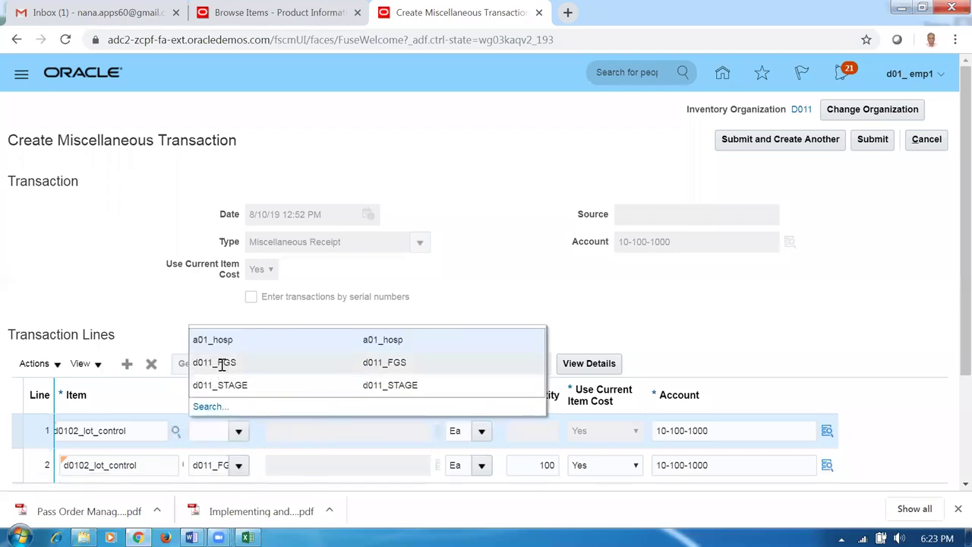
left_click(220, 363)
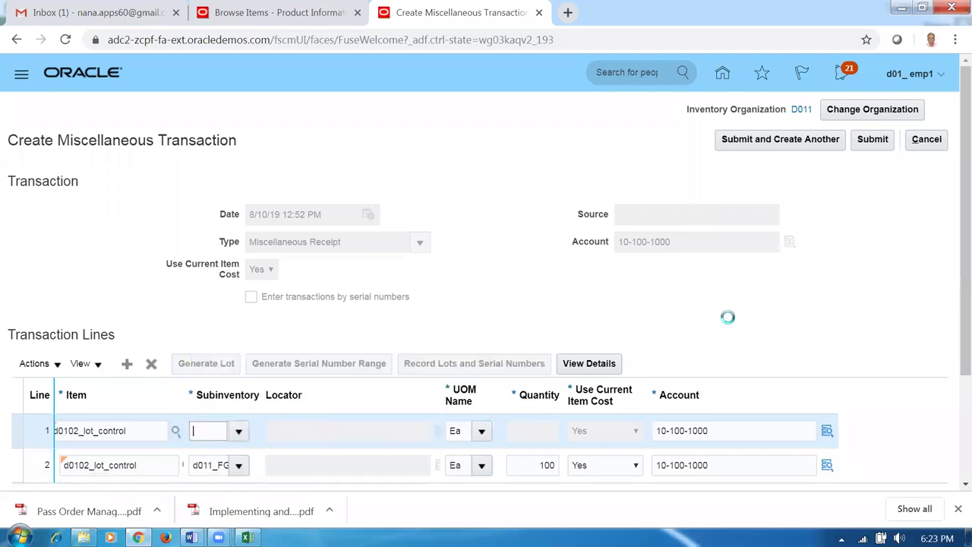
- In the line details enter lot 102 and quantity 100, then save the line
left_click(575, 364)
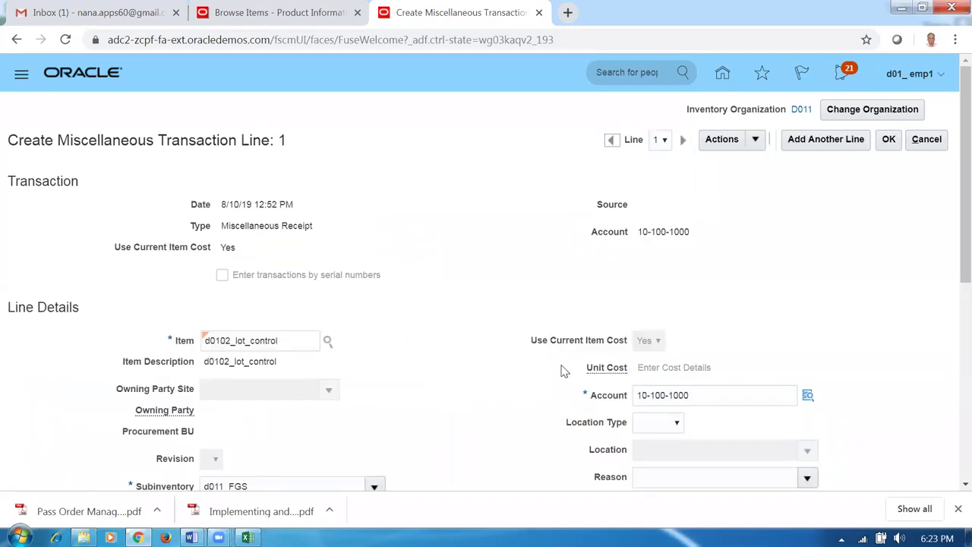
scroll(423, 393, "down", 4)
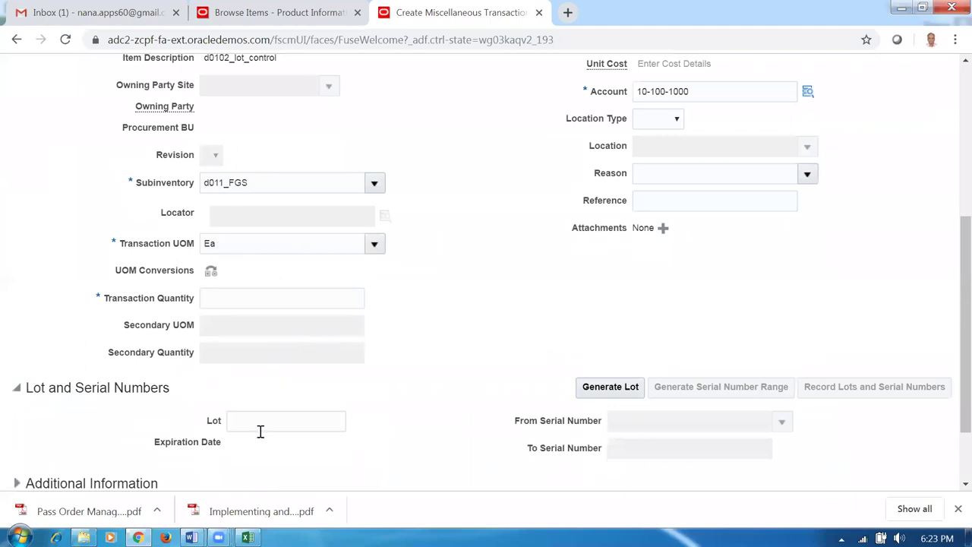
left_click(257, 419)
type("102")
key("Tab")
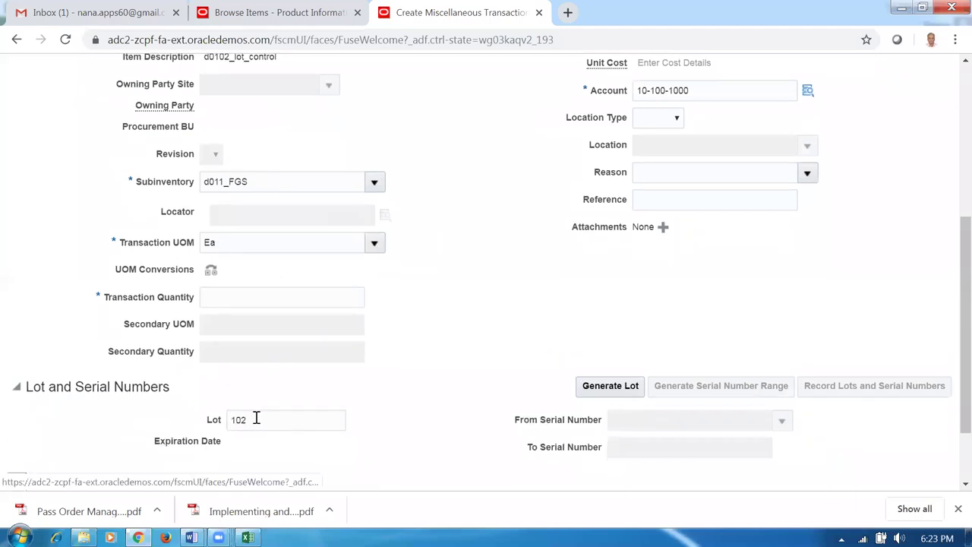
left_click(315, 300)
type("100")
key("Tab")
left_click(621, 319)
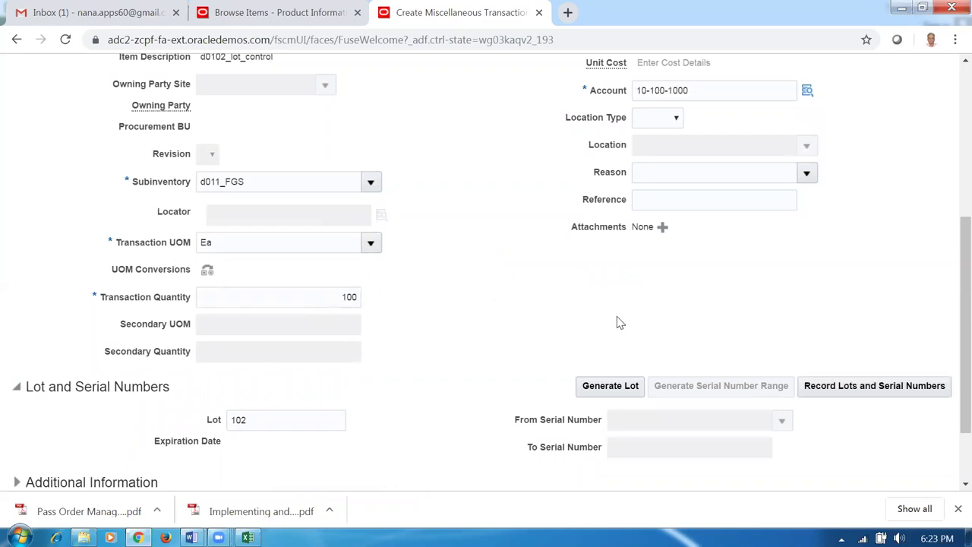
scroll(789, 228, "up", 4)
left_click(887, 141)
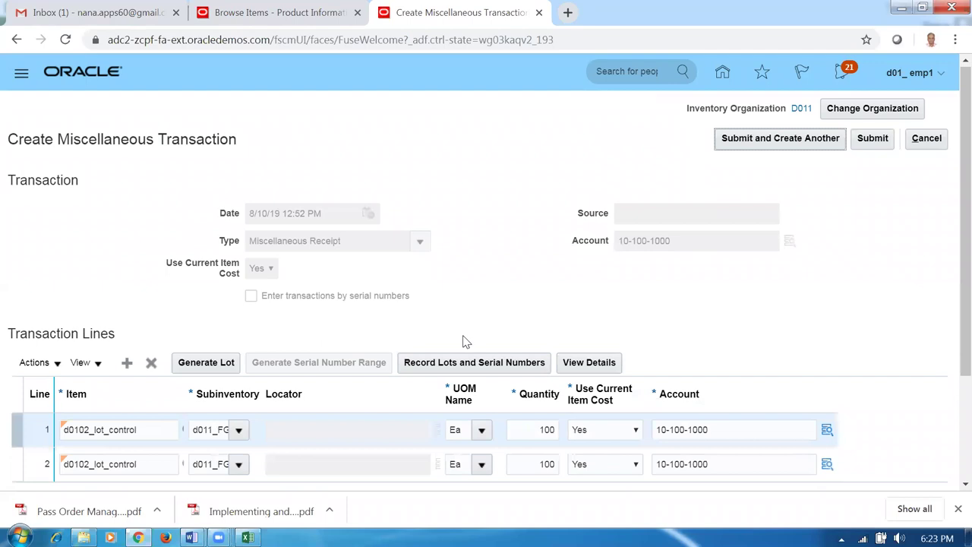
- Recheck the lots 101 and 102 note in Advanced_Shipping, then return to the transaction
key("alt+Tab")
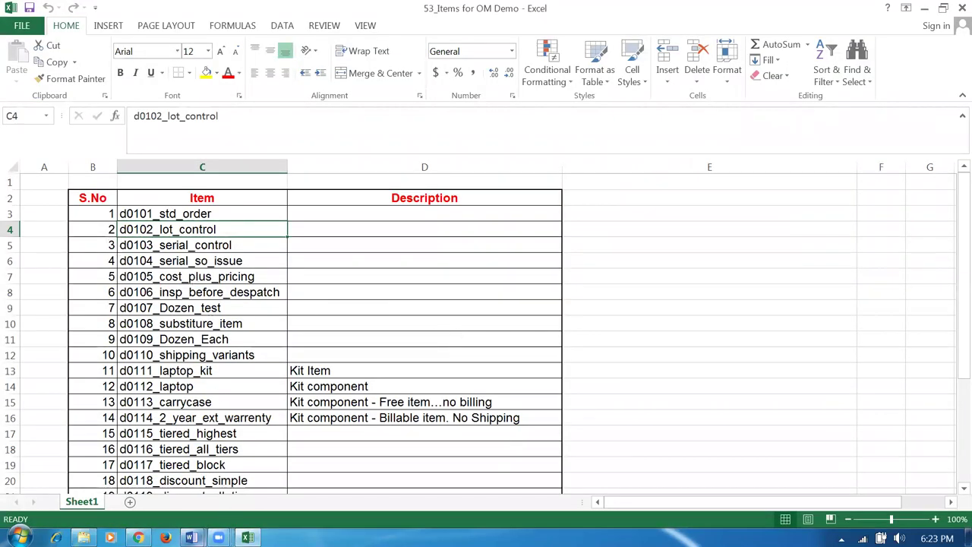
mouse_move(192, 537)
left_click(273, 452)
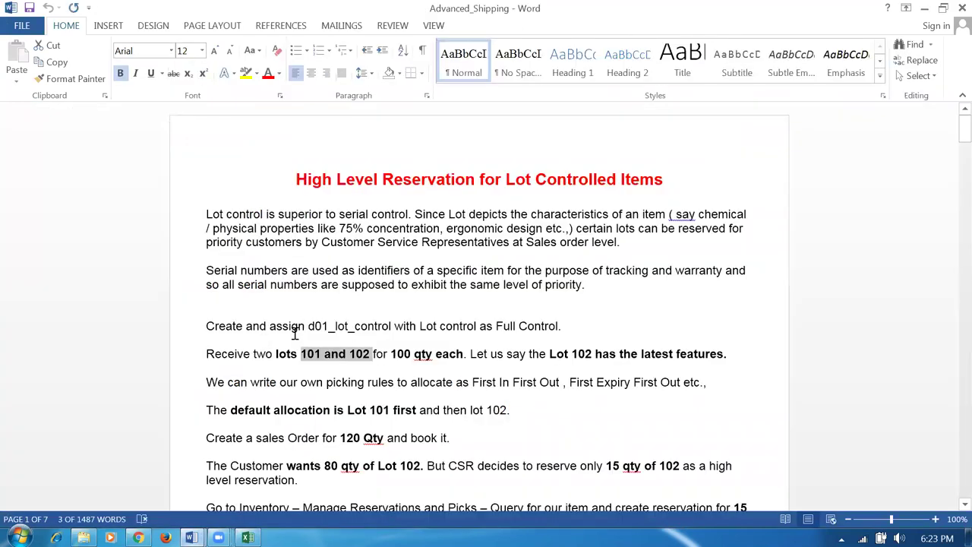
left_click_drag(278, 360, 368, 362)
key("alt+Tab")
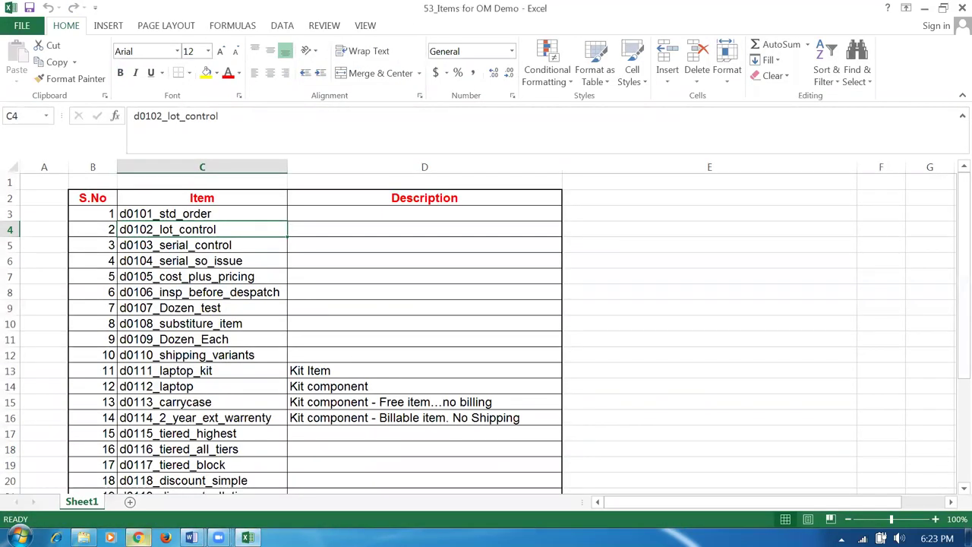
key("alt+Tab")
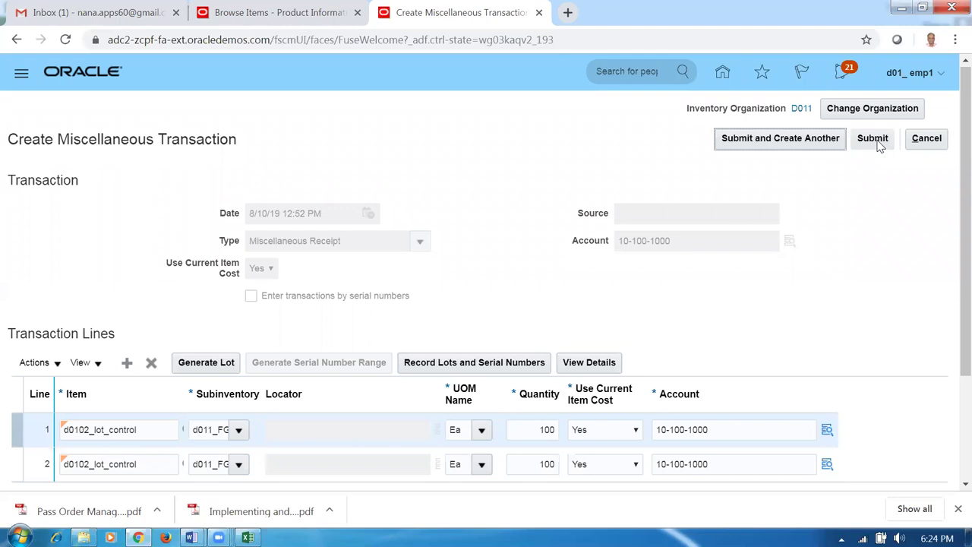
- Submit the two-line miscellaneous receipt, acknowledge the confirmation, and bring up the Advanced_Shipping notes
left_click(879, 144)
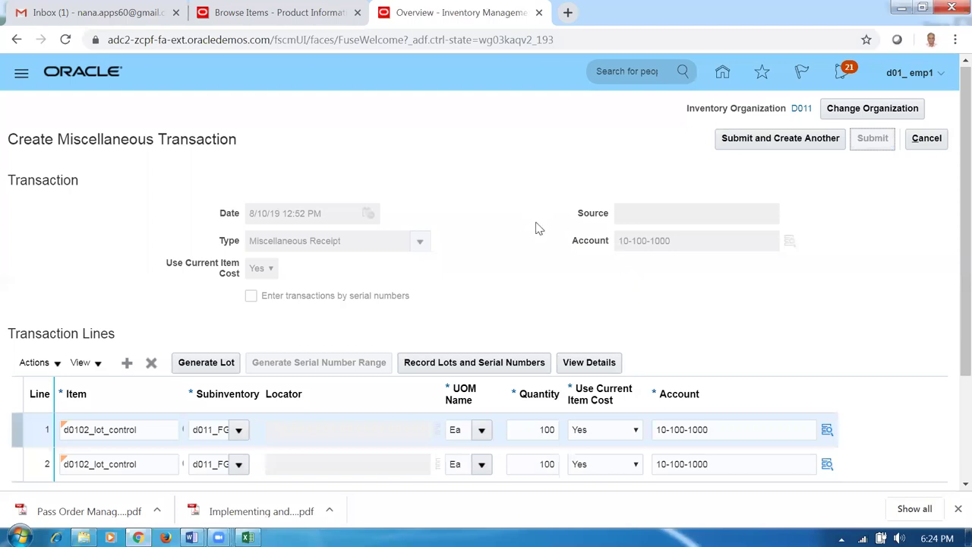
left_click(555, 191)
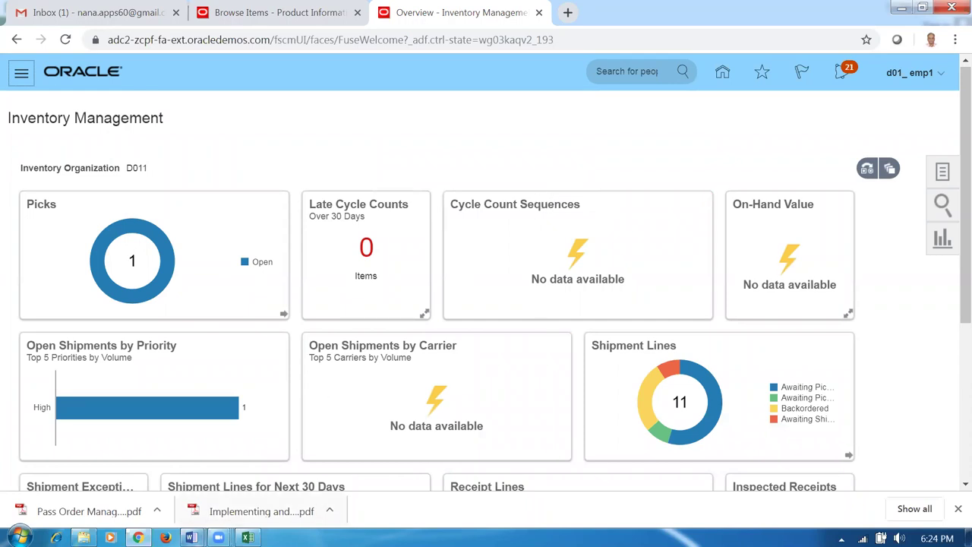
mouse_move(191, 537)
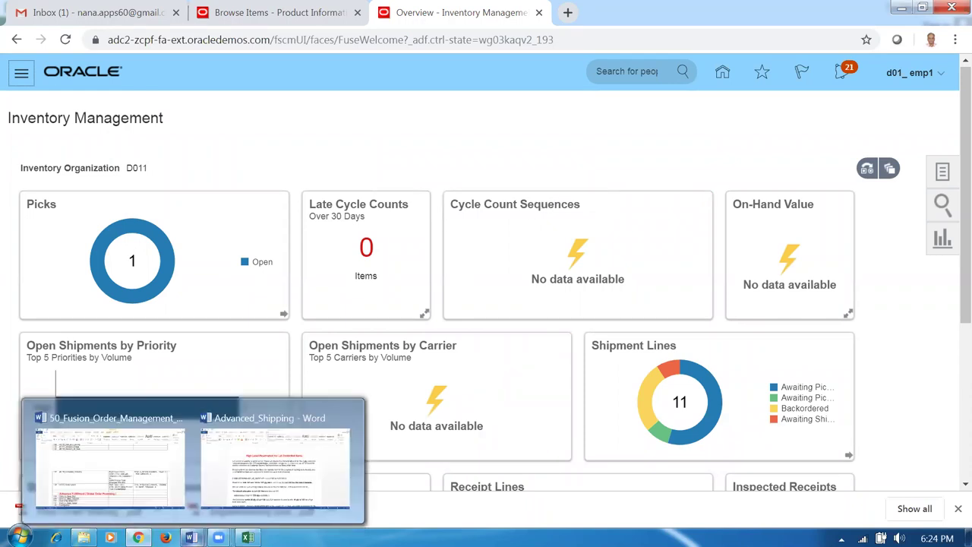
left_click(273, 464)
- Review the lots 101 and 102 note and the 'Book a SO for 10 quantity' step
left_click(524, 243)
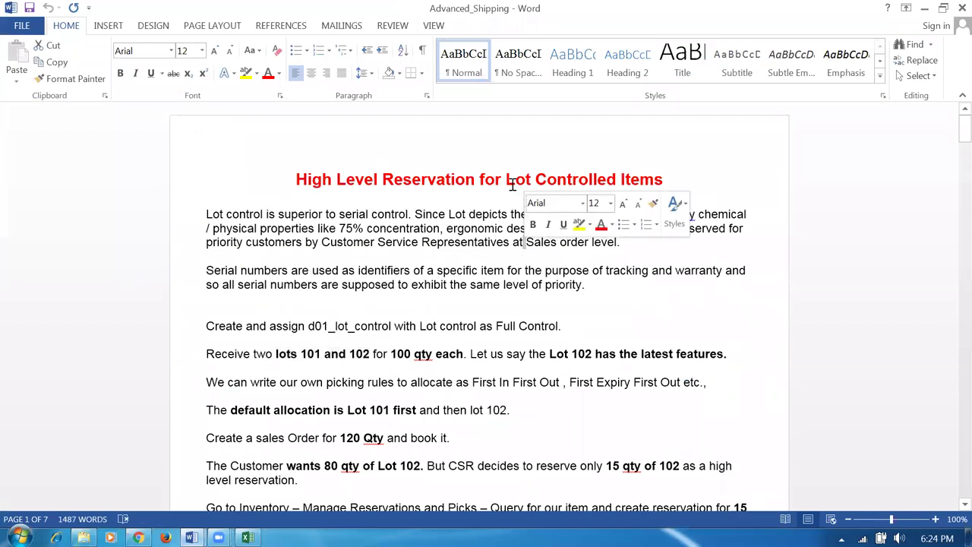
left_click_drag(512, 185, 505, 185)
left_click_drag(281, 356, 413, 351)
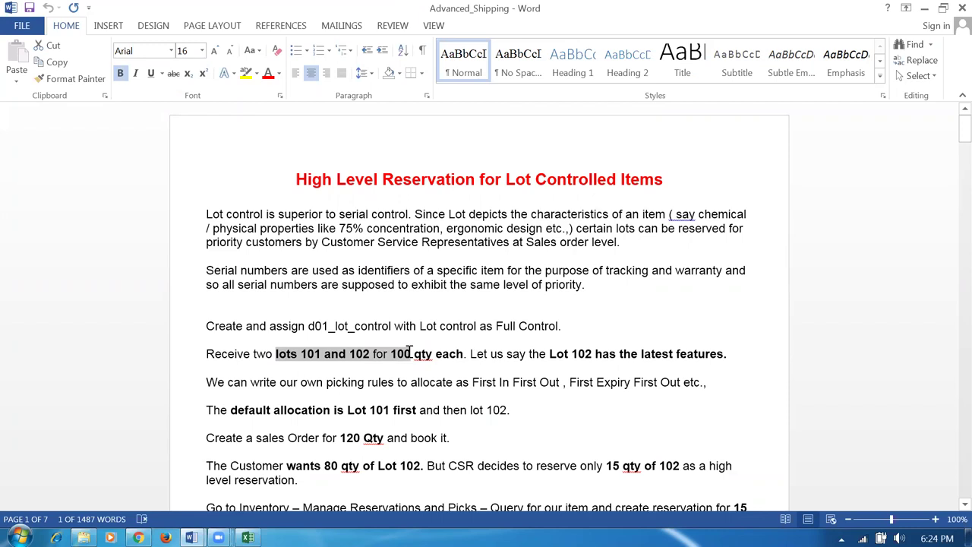
left_click(504, 413)
scroll(503, 414, "down", 3)
scroll(503, 416, "down", 2)
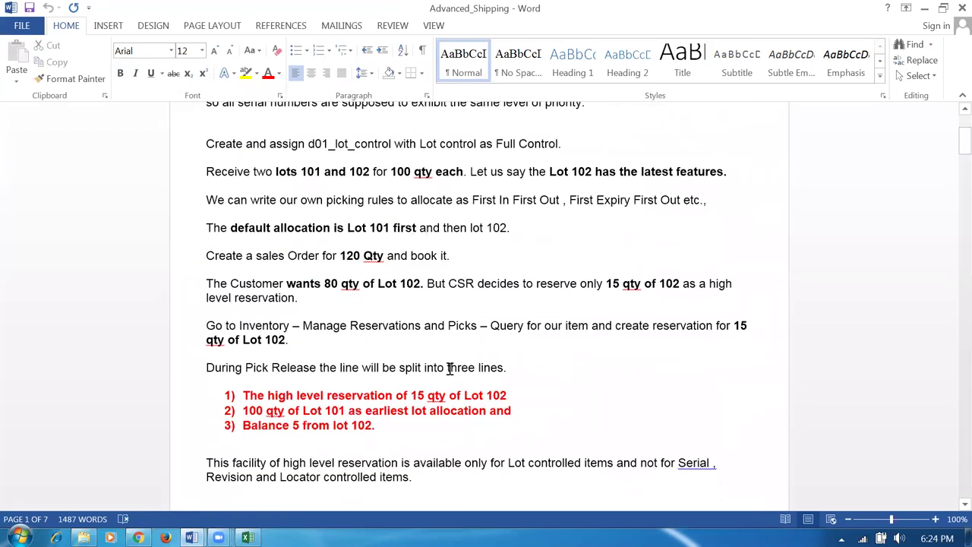
scroll(450, 368, "down", 12)
scroll(444, 370, "down", 6)
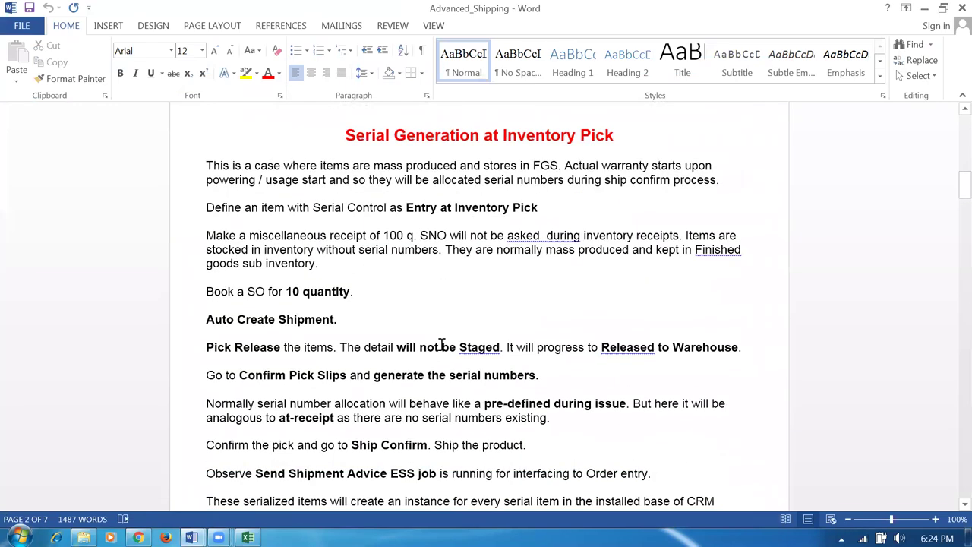
left_click_drag(251, 298, 300, 303)
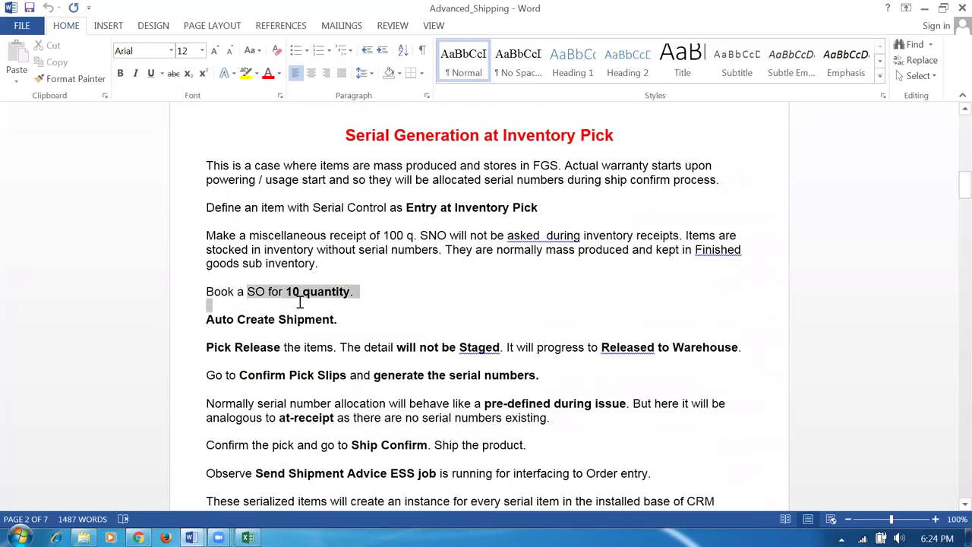
left_click(403, 364)
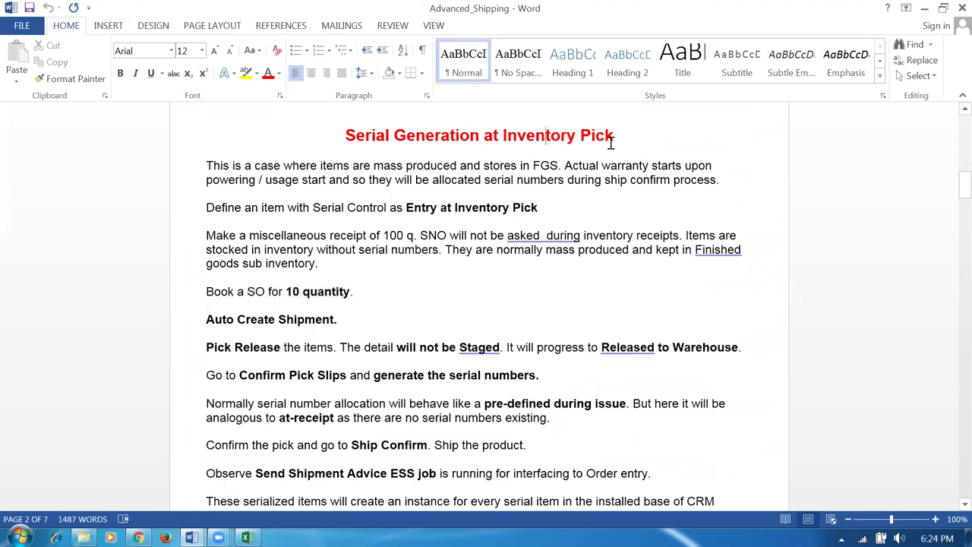
- Read the Inventory Pick and Serial Generation at Sales Order Issue headings, then return to Oracle
left_click_drag(503, 136, 611, 143)
scroll(427, 303, "down", 1)
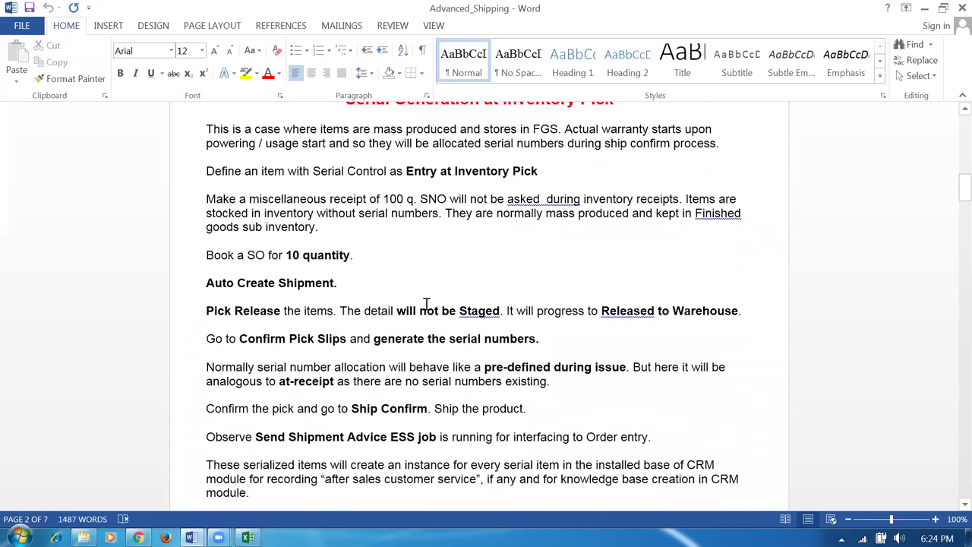
scroll(424, 303, "up", 3)
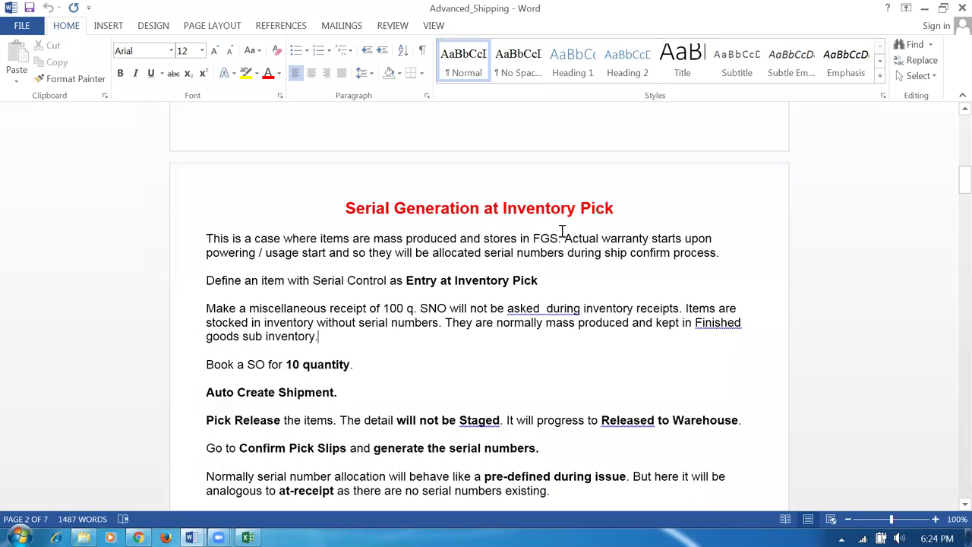
left_click_drag(555, 208, 616, 213)
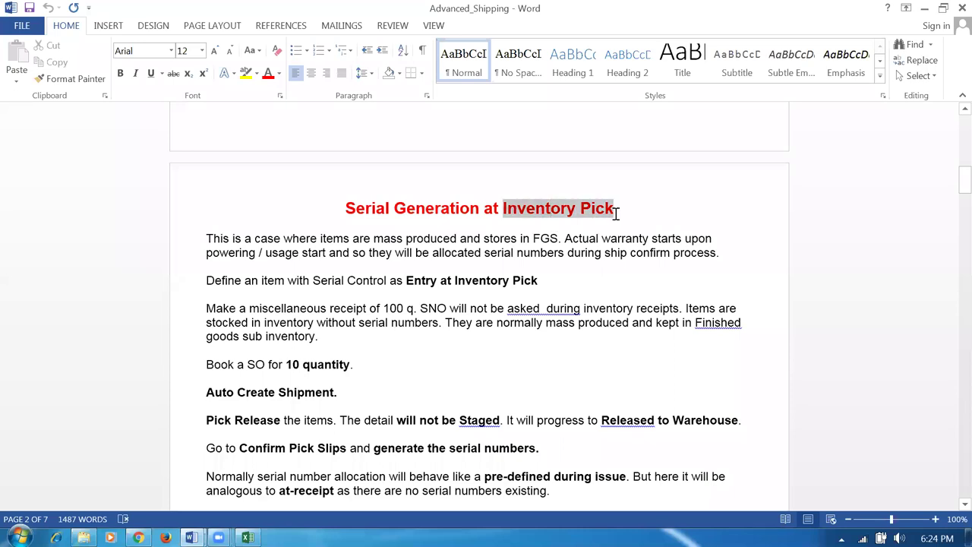
left_click(401, 364)
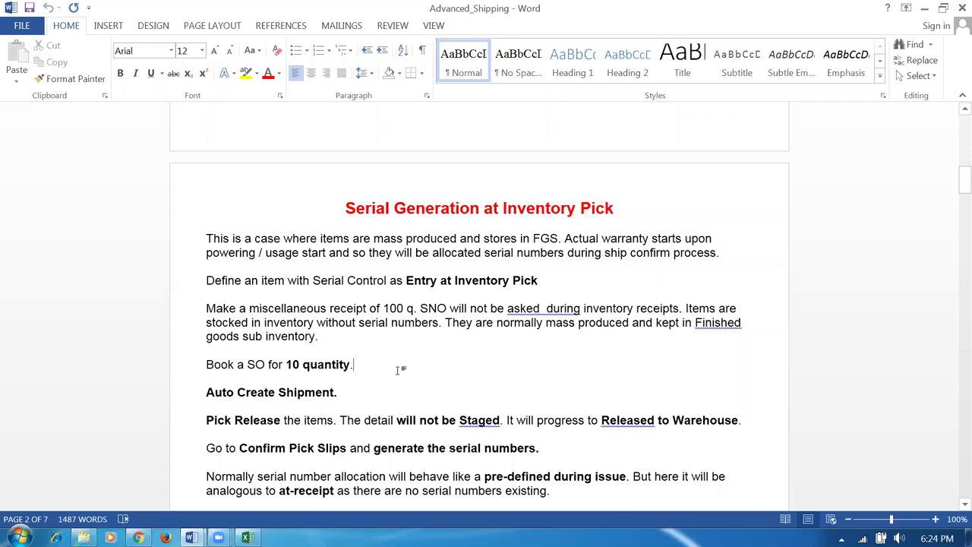
scroll(400, 370, "down", 12)
scroll(404, 379, "down", 10)
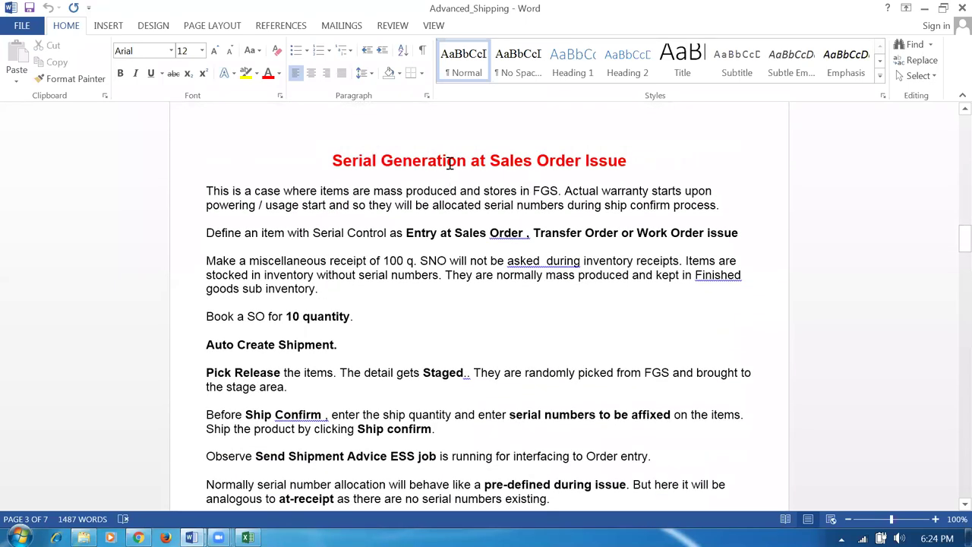
left_click_drag(449, 164, 657, 164)
left_click(433, 325)
left_click(138, 536)
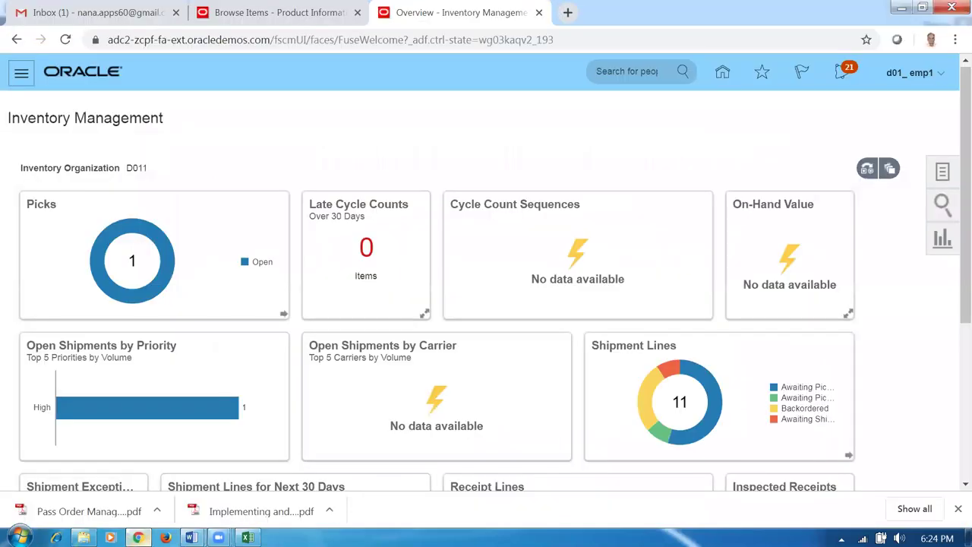
- Create a Miscellaneous Receipt to account 10-100-1000 at current item cost with one blank line
left_click(941, 173)
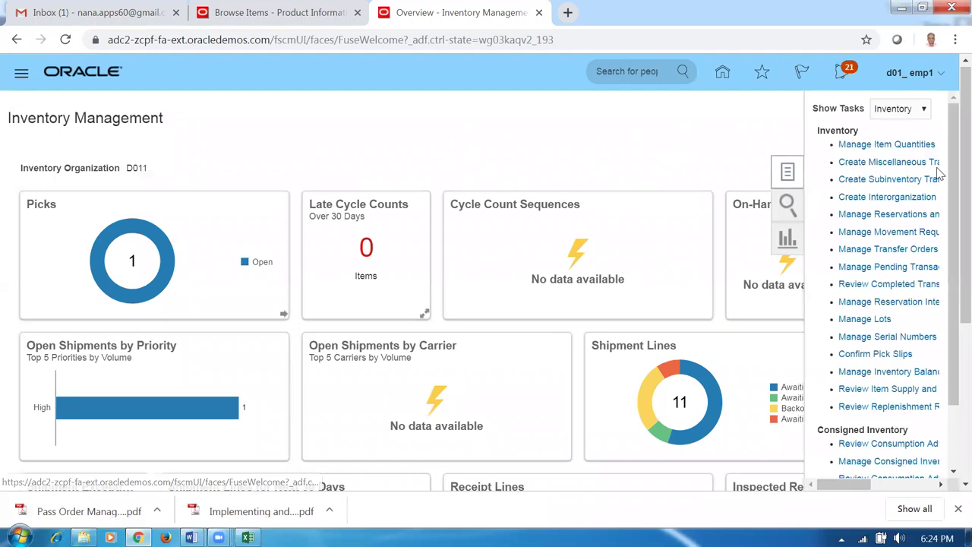
left_click(861, 161)
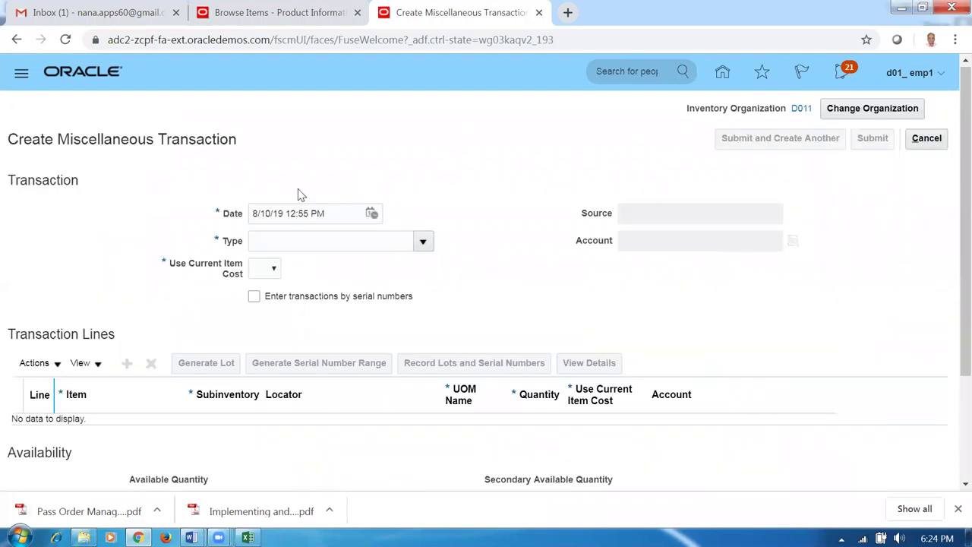
left_click(423, 241)
scroll(410, 379, "down", 3)
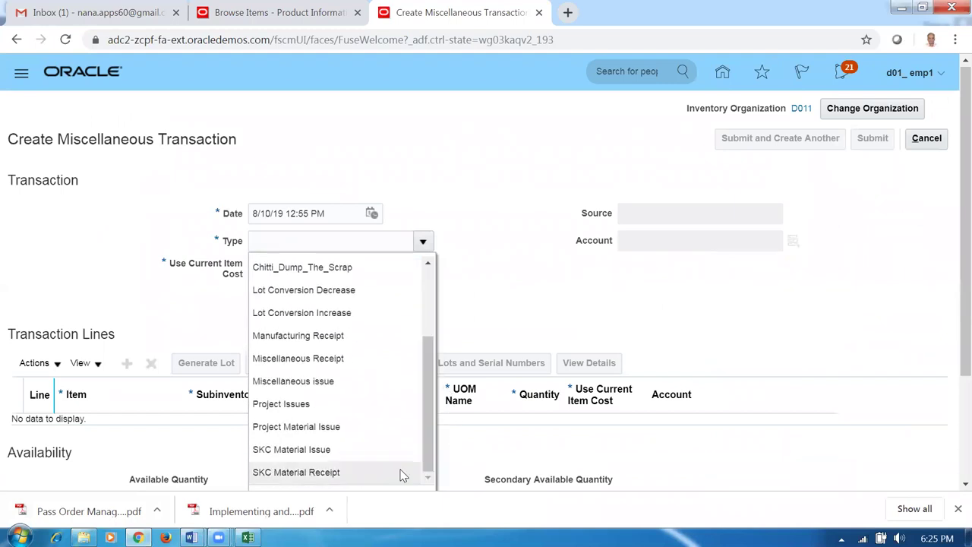
left_click(325, 359)
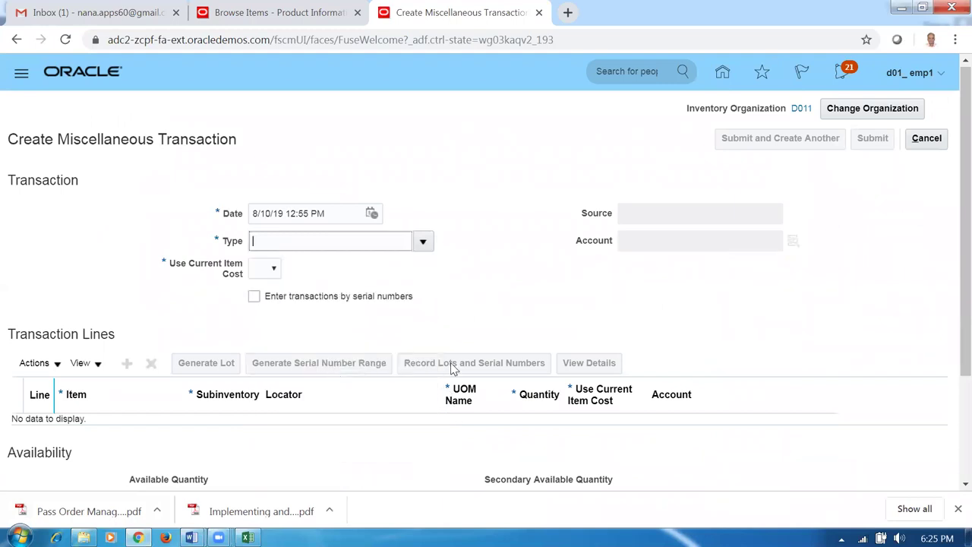
left_click(681, 242)
type("10-100-1000")
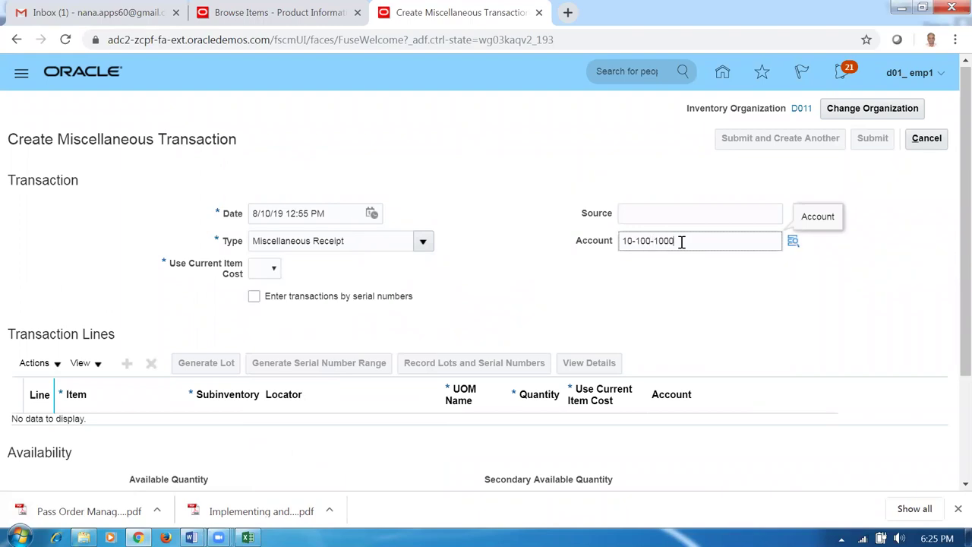
left_click(252, 270)
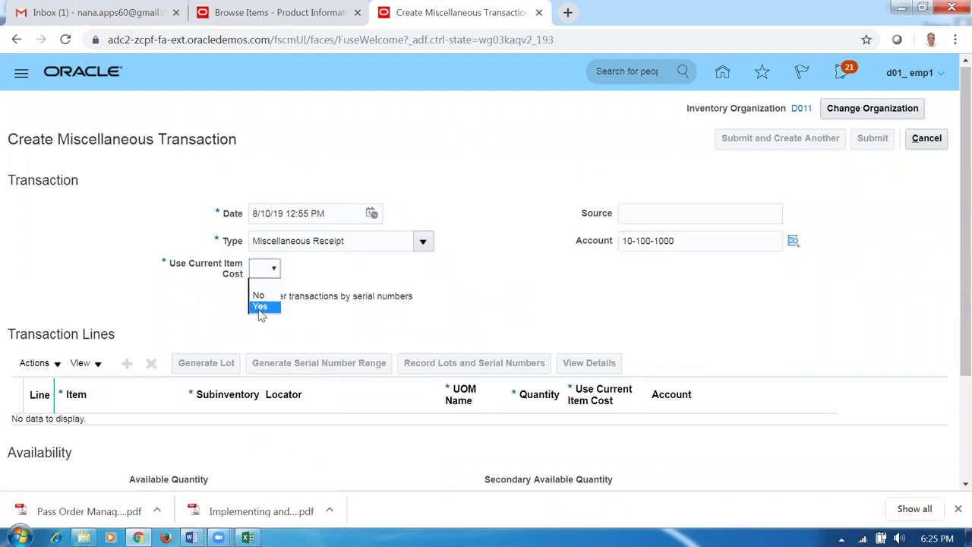
left_click(259, 307)
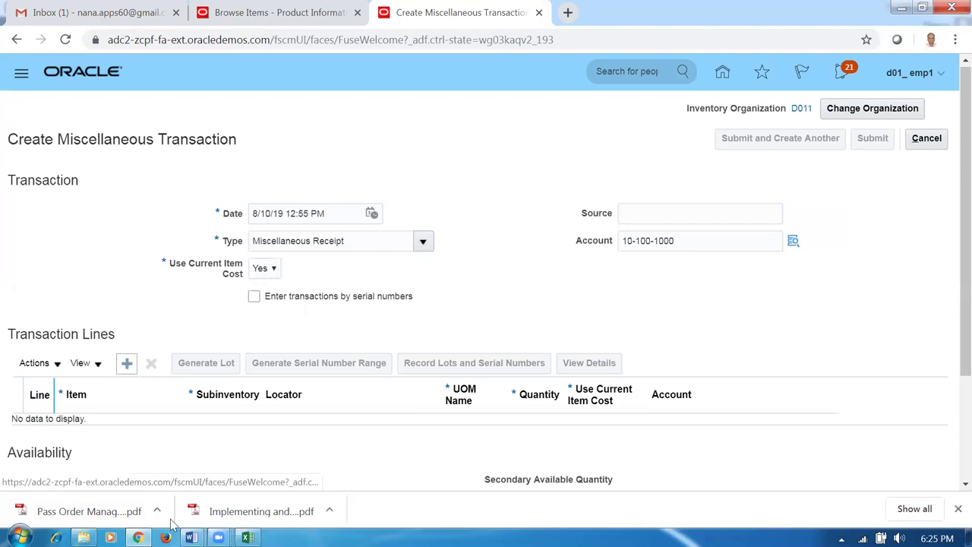
left_click(127, 362)
- Look up the d0103_serial_control item name in the demo items workbook
left_click(248, 537)
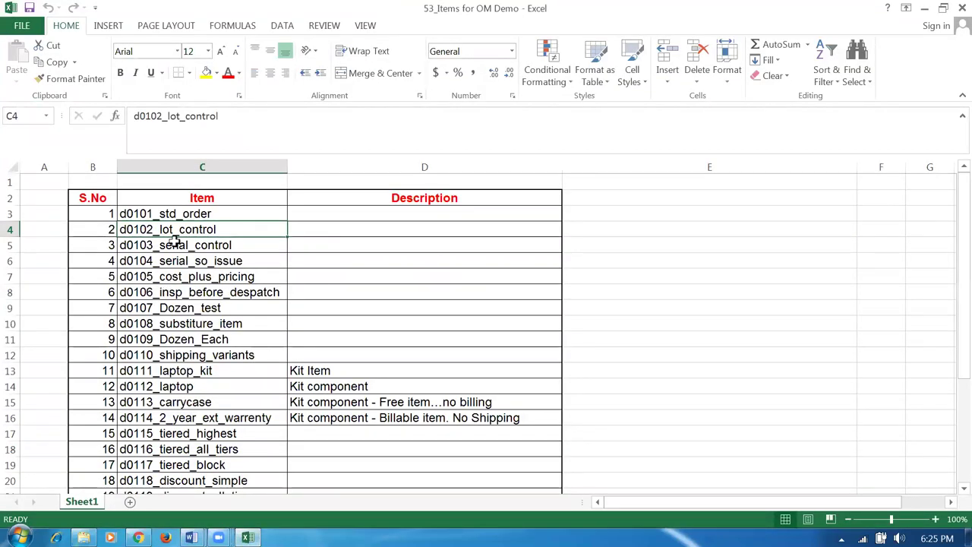
left_click(170, 244)
key("alt+Tab")
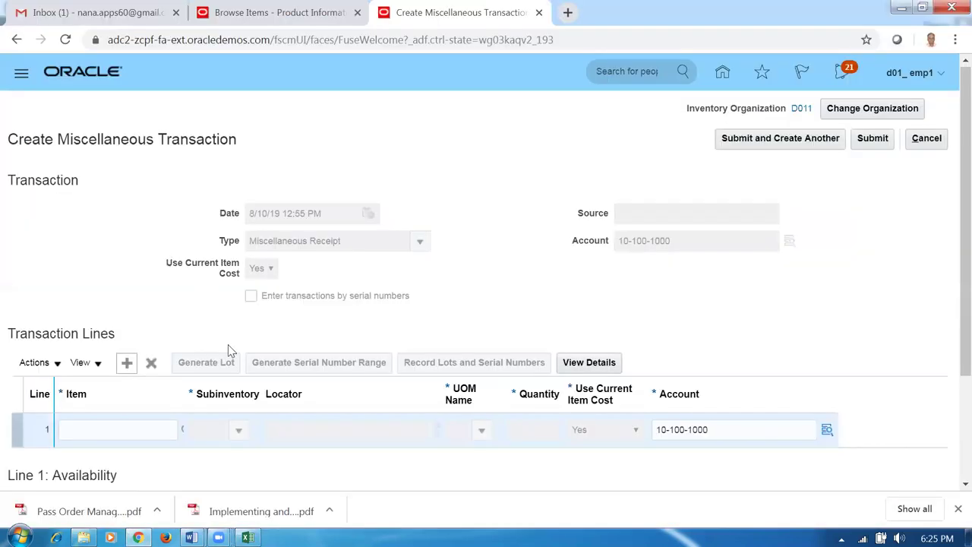
- Receive 100 Ea of d0103_serial_control into subinventory d011_FGS on line 1
left_click(131, 422)
type("d0103")
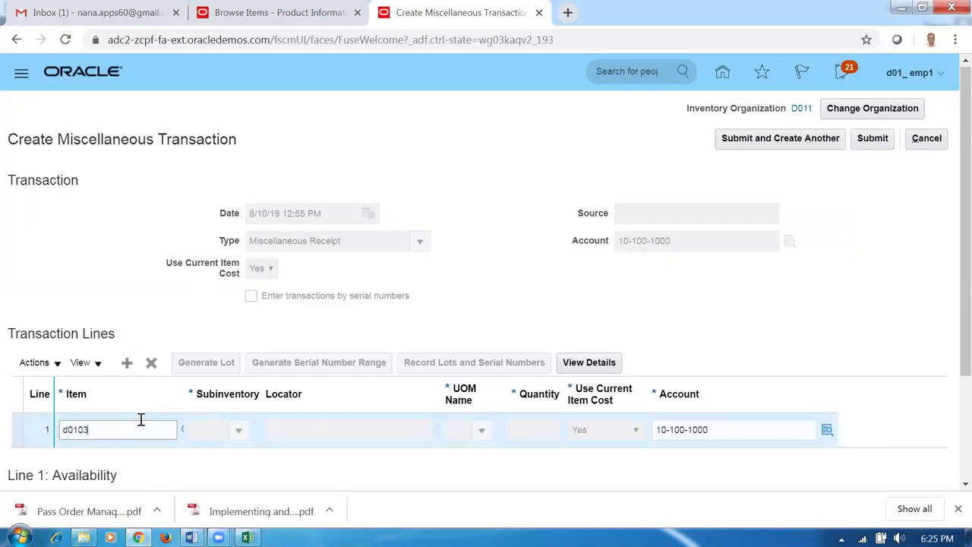
key("Tab")
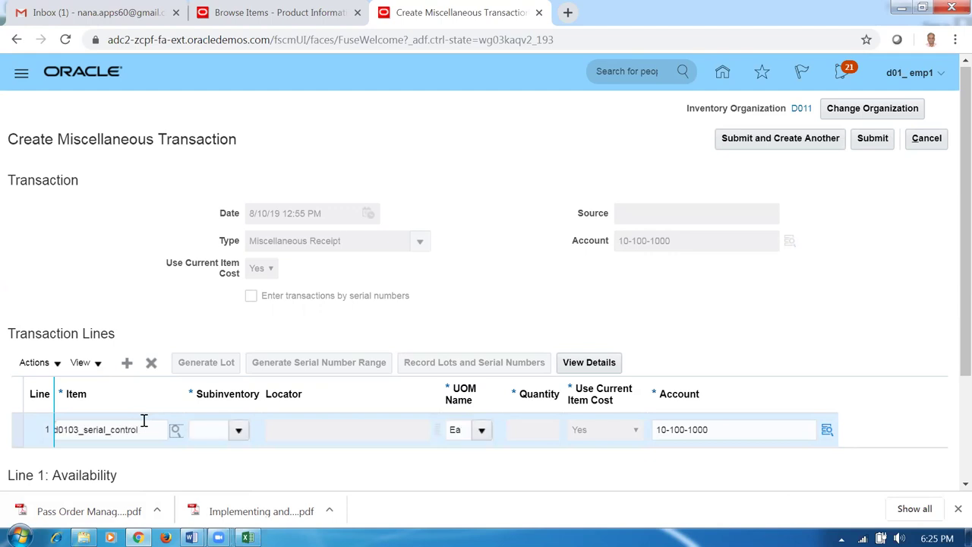
left_click(239, 430)
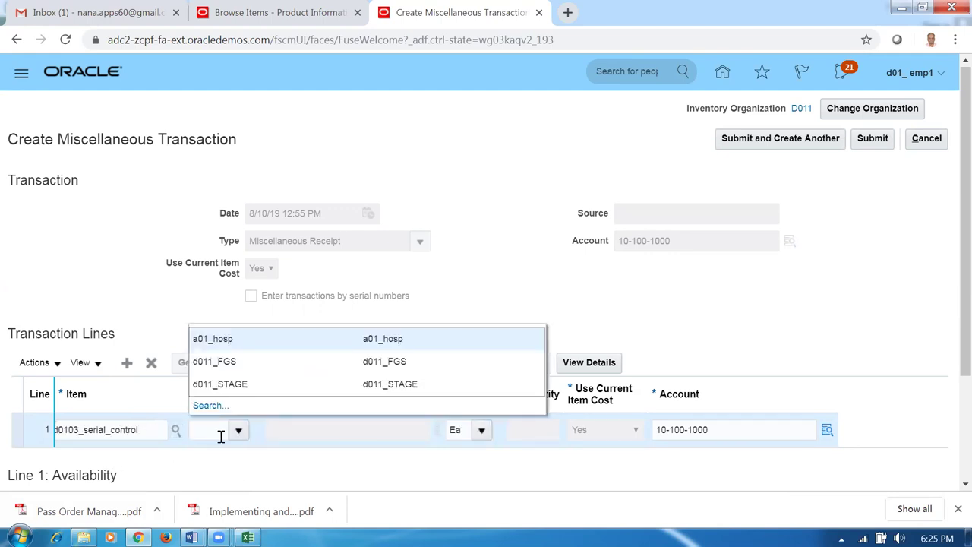
left_click(232, 363)
left_click(523, 432)
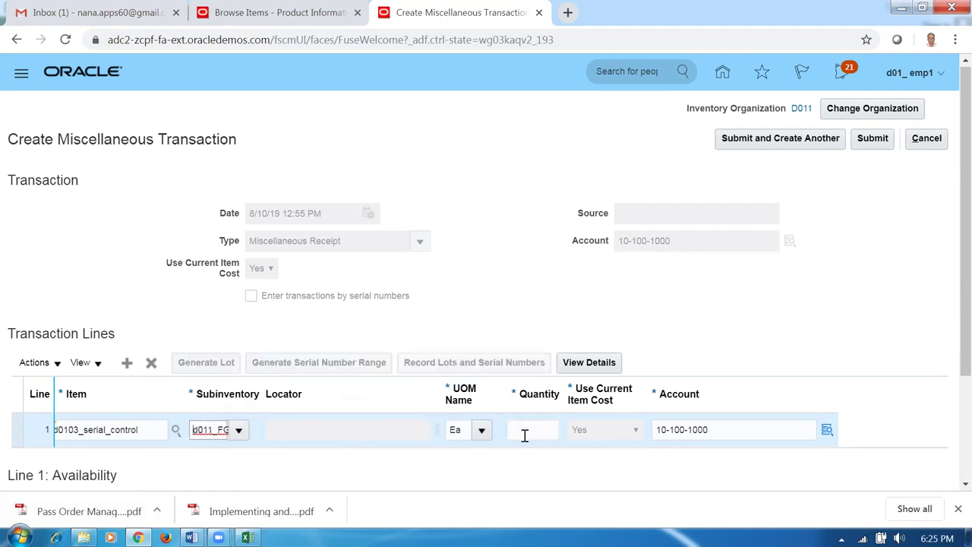
type("100")
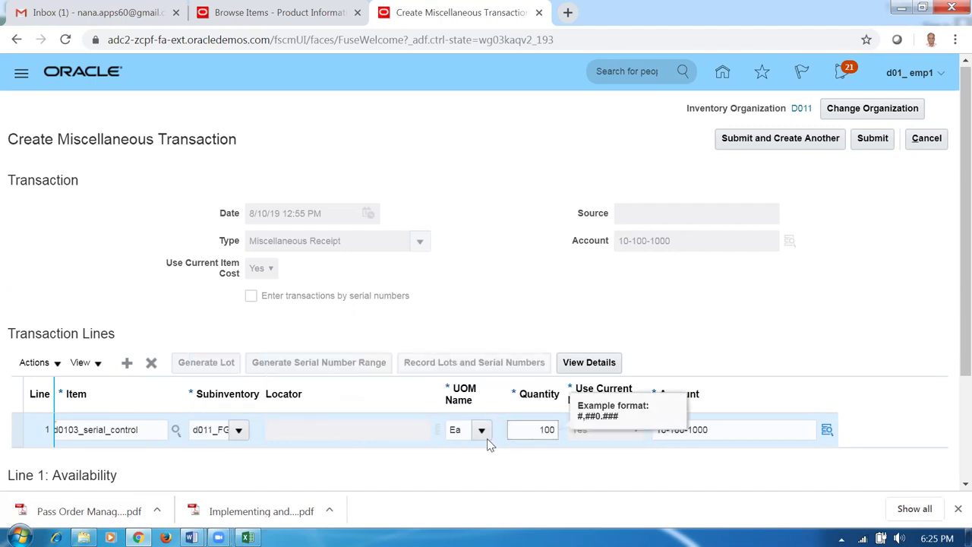
left_click(462, 293)
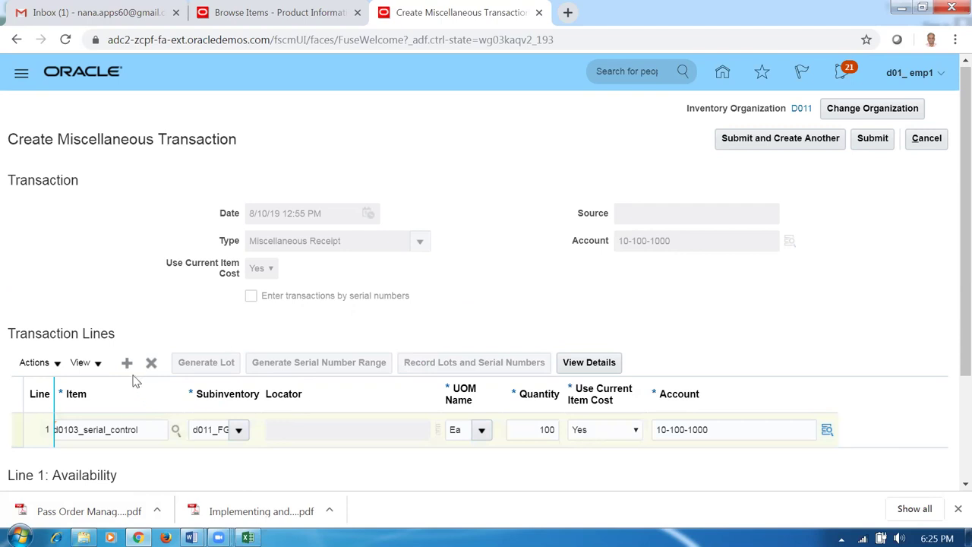
key("alt+Tab")
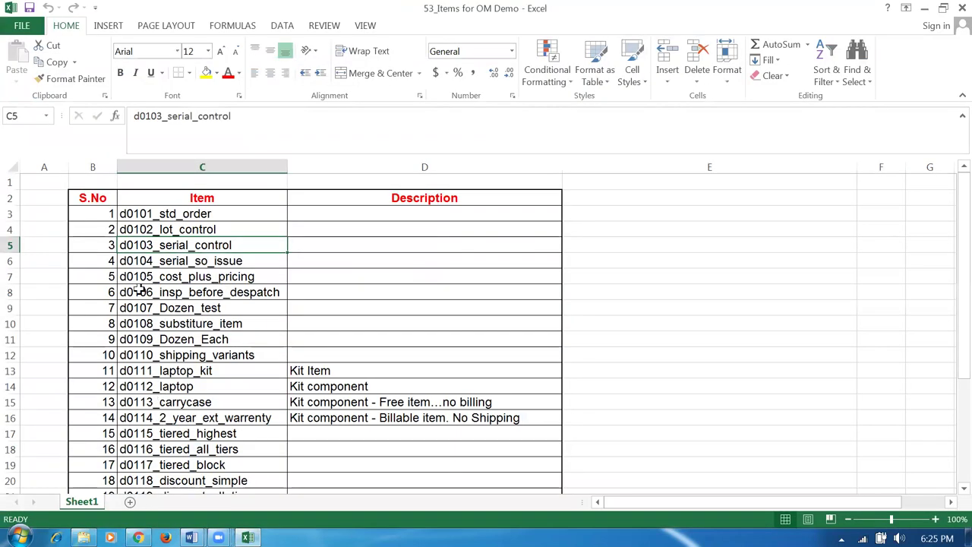
key("alt+Tab")
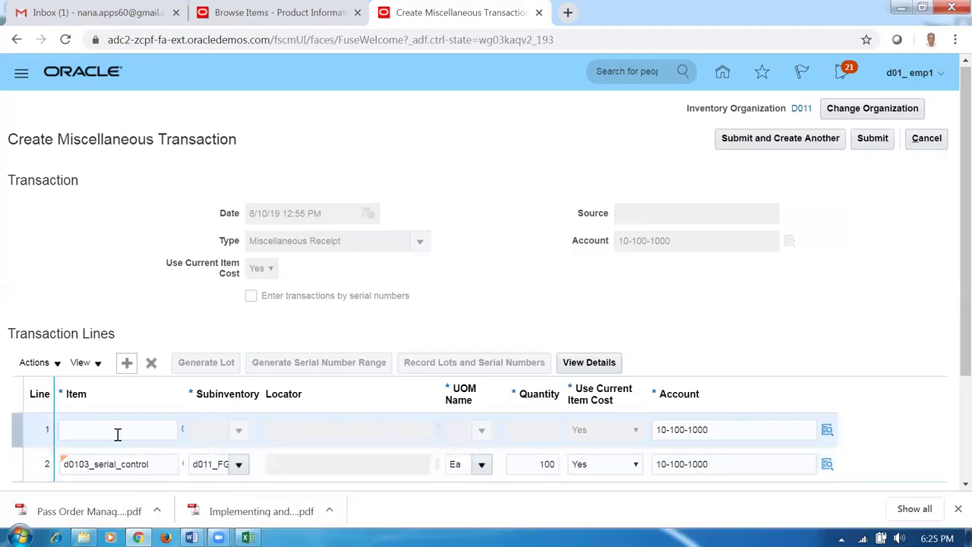
- Add a line receiving 100 Ea of d0104_serial_so_issue into d011_FGS, then add another line
left_click(115, 429)
type("d0104")
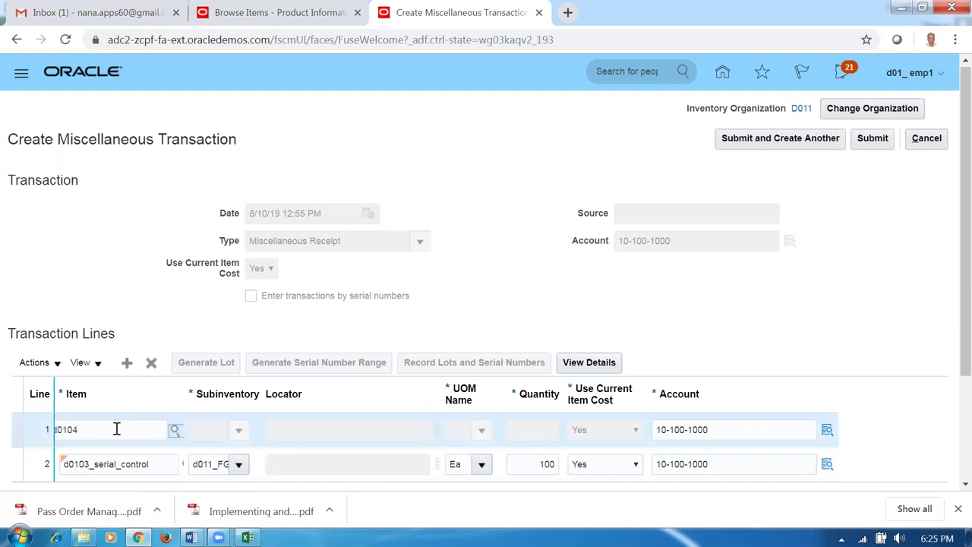
left_click(238, 436)
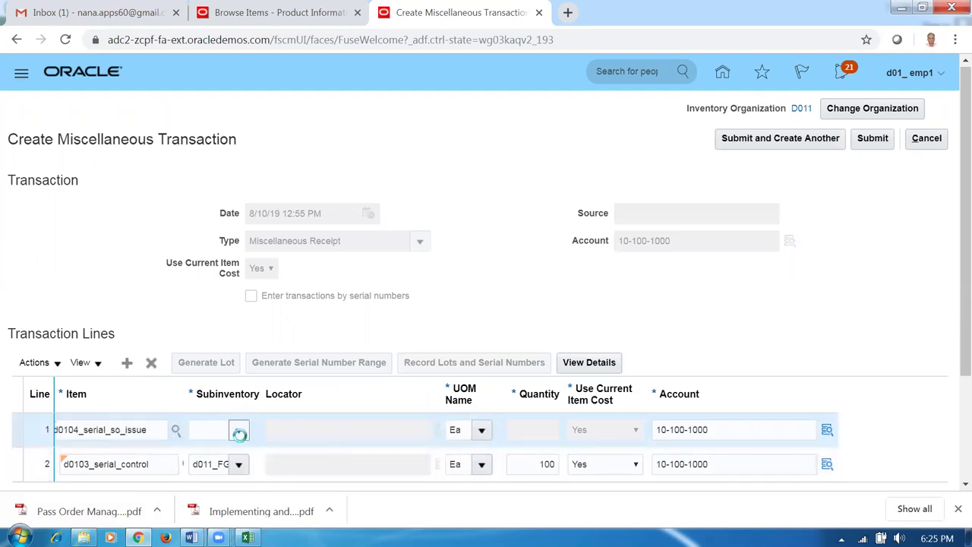
left_click(244, 369)
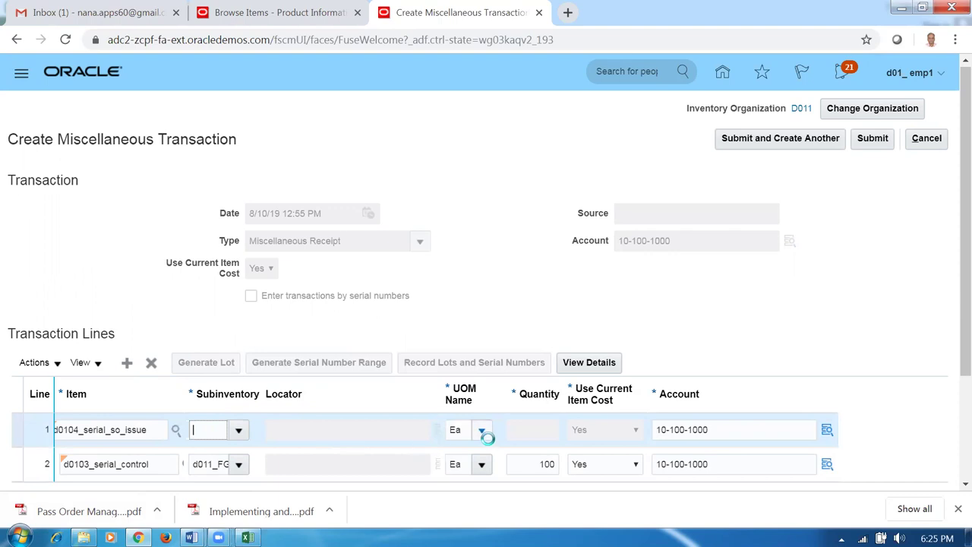
left_click(544, 430)
type("100")
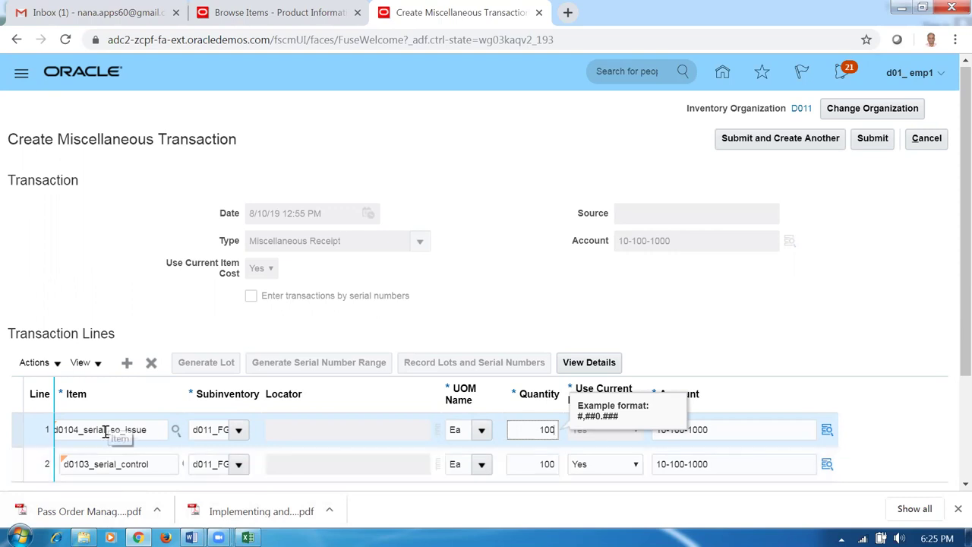
left_click(294, 373)
left_click(127, 362)
- Consult the item list workbook for the next item to enter on the new line
key("alt+Tab")
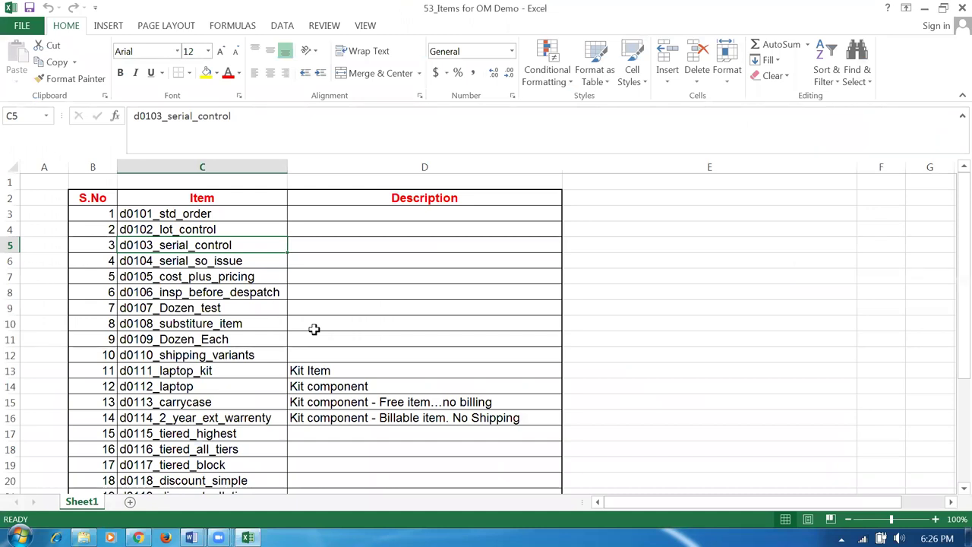
key("alt+Tab")
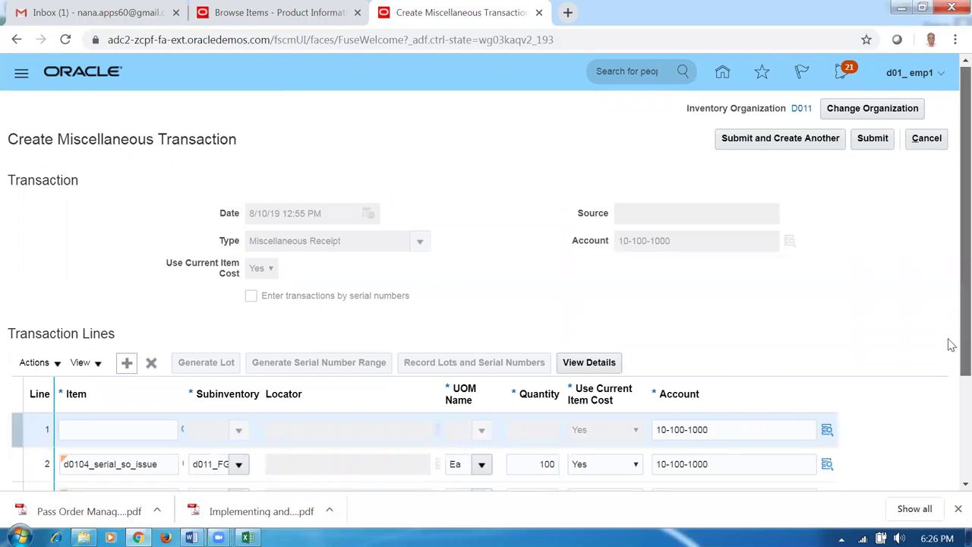
scroll(950, 344, "down", 2)
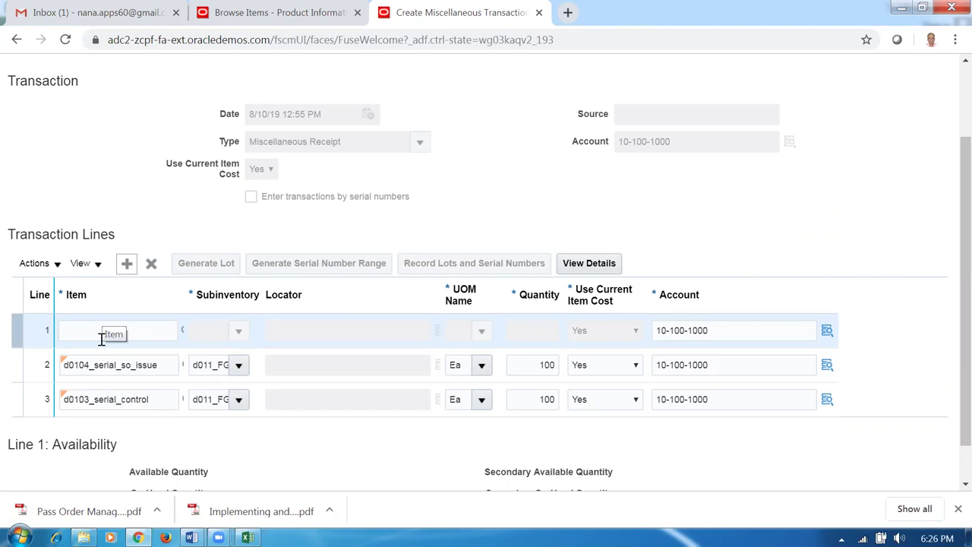
left_click(127, 331)
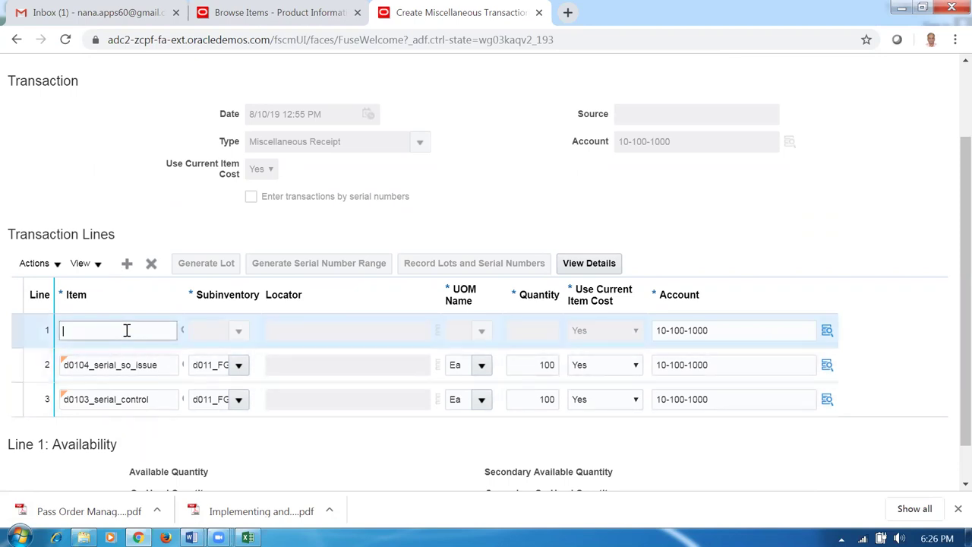
key("alt+Tab")
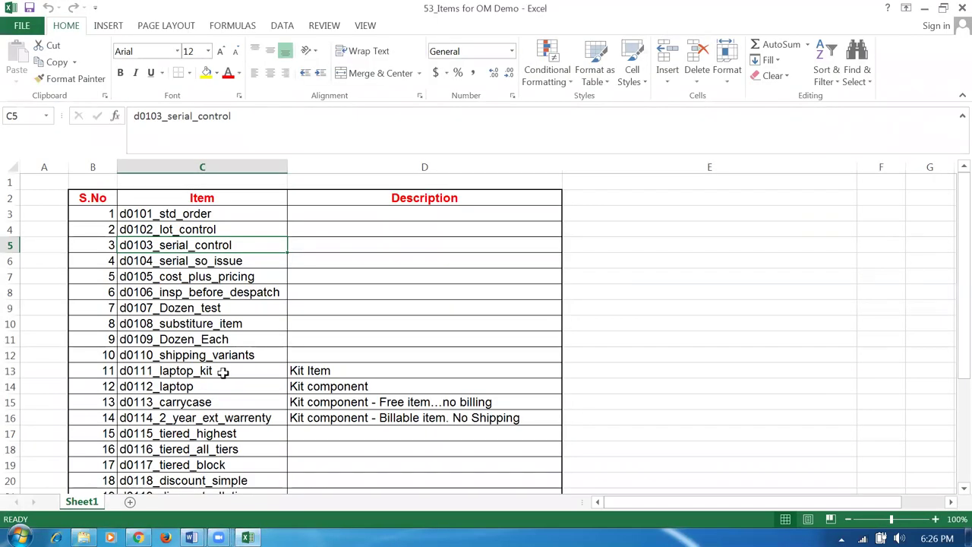
- Select the d0104_serial_so_issue item in the Excel list and return to the Oracle receipt
left_click(187, 277)
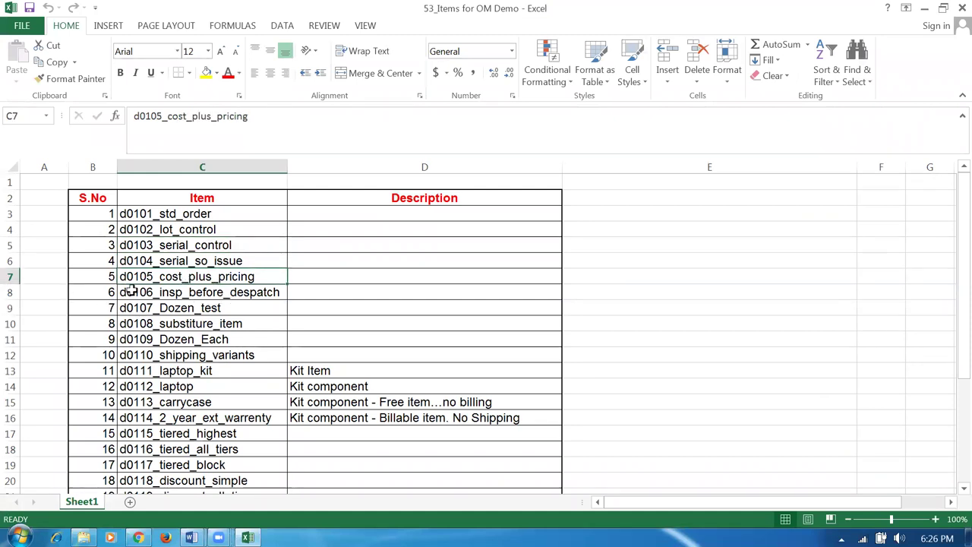
left_click(163, 262)
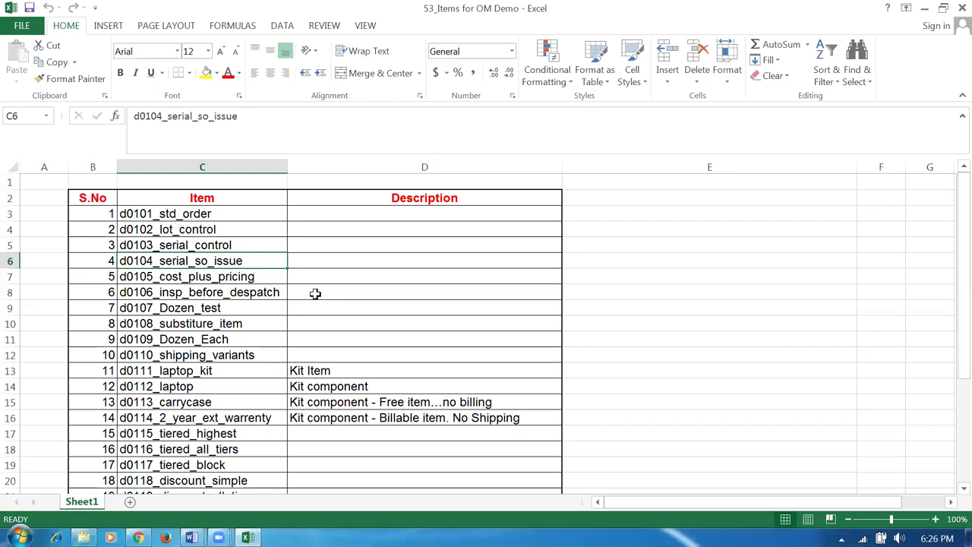
key("alt+Tab")
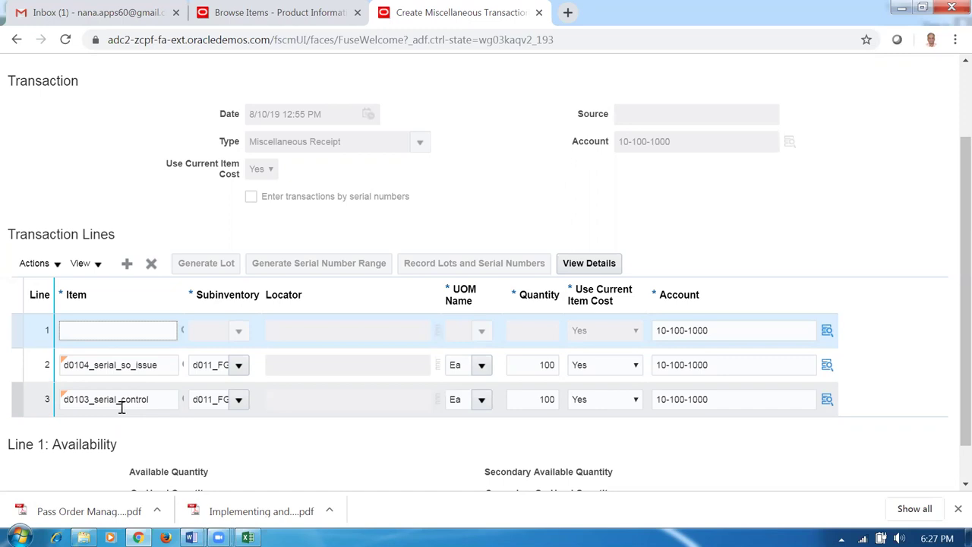
- Copy the d0106_insp_before_despatch item name from cell C8 of the Excel workbook
left_click_drag(159, 405, 114, 405)
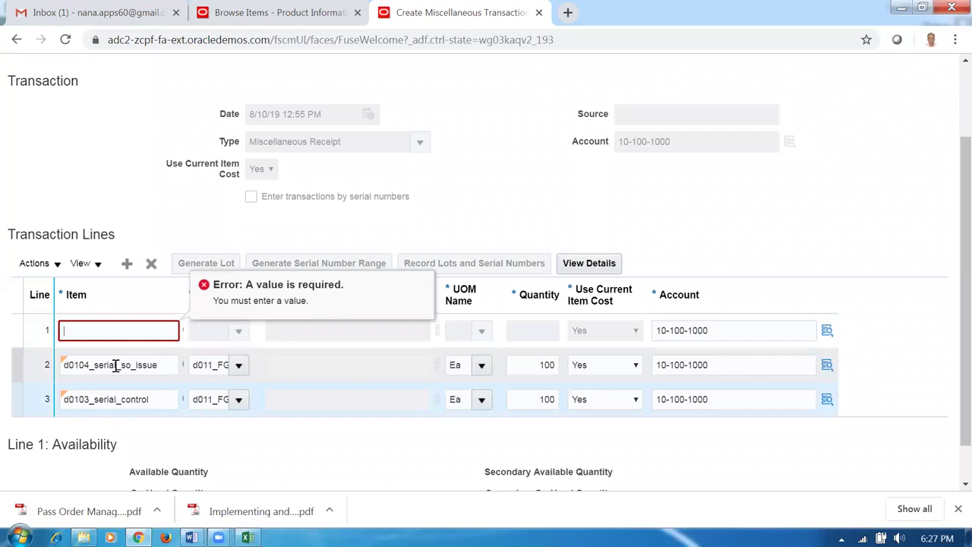
left_click(107, 331)
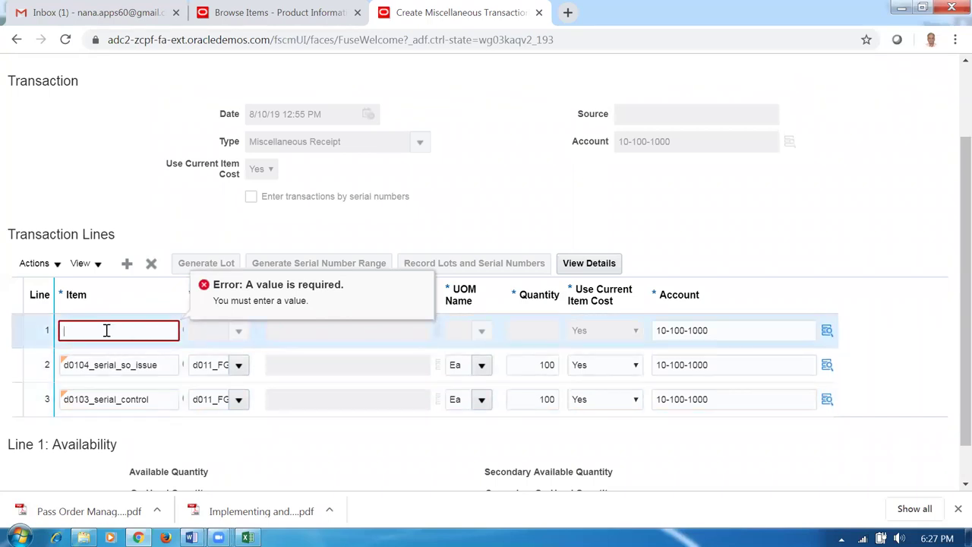
key("alt+Tab")
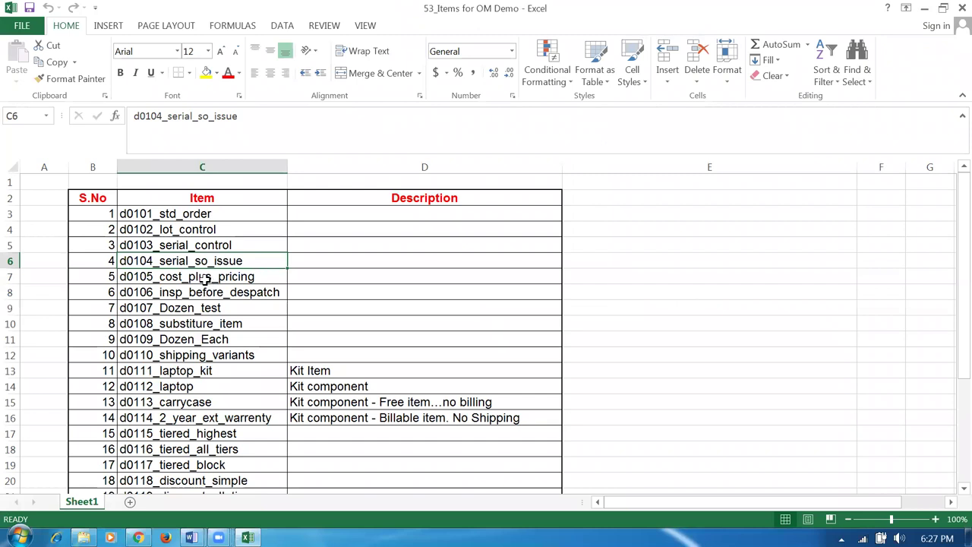
left_click(206, 296)
left_click(210, 277)
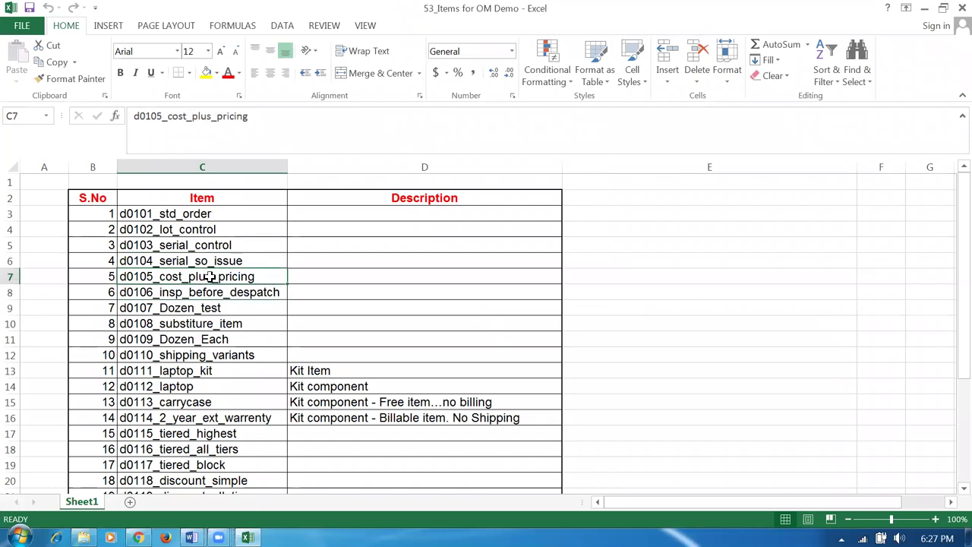
left_click(221, 296)
key("ctrl+c")
key("alt+Tab")
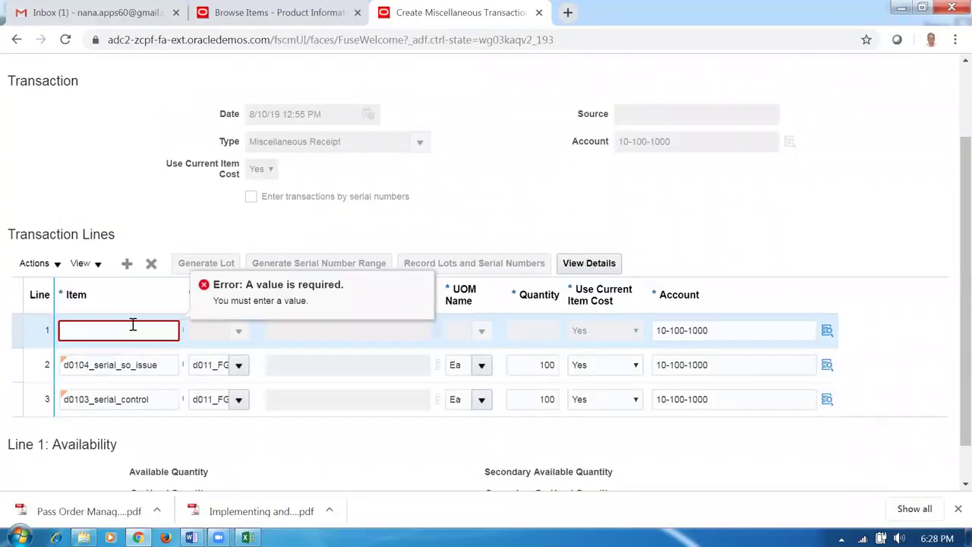
key("alt+Tab")
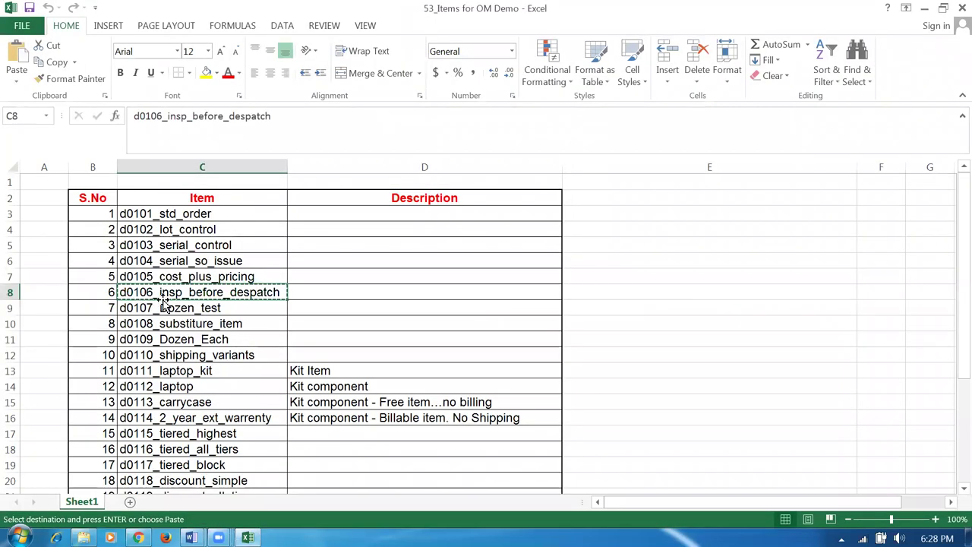
key("alt+Tab")
- Look up item d0106 on line 1, then cancel the item search without choosing
type("d0106")
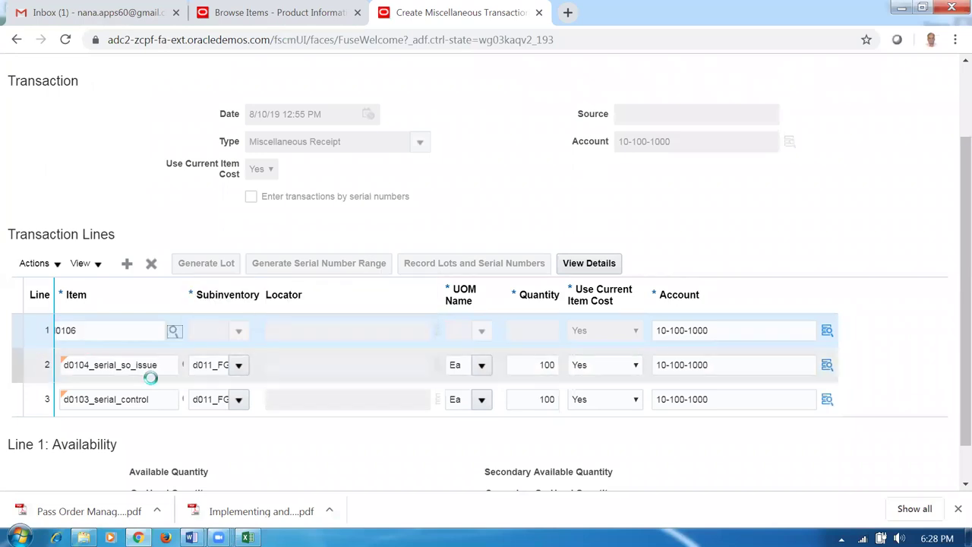
key("Tab")
left_click(755, 262)
left_click(801, 410)
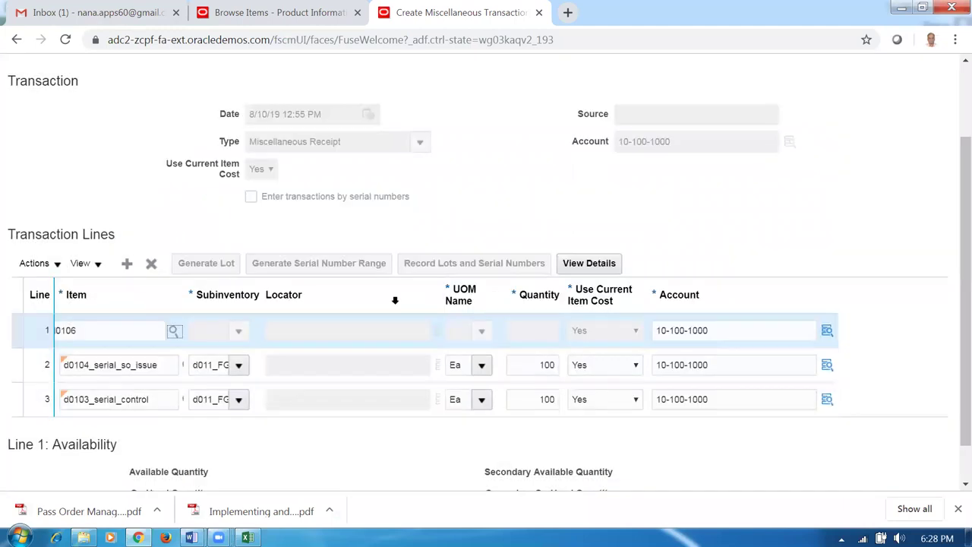
- Set line 1 to item d0107_Dozen_test in subinventory d011_FGS with quantity 100
key("alt+Tab")
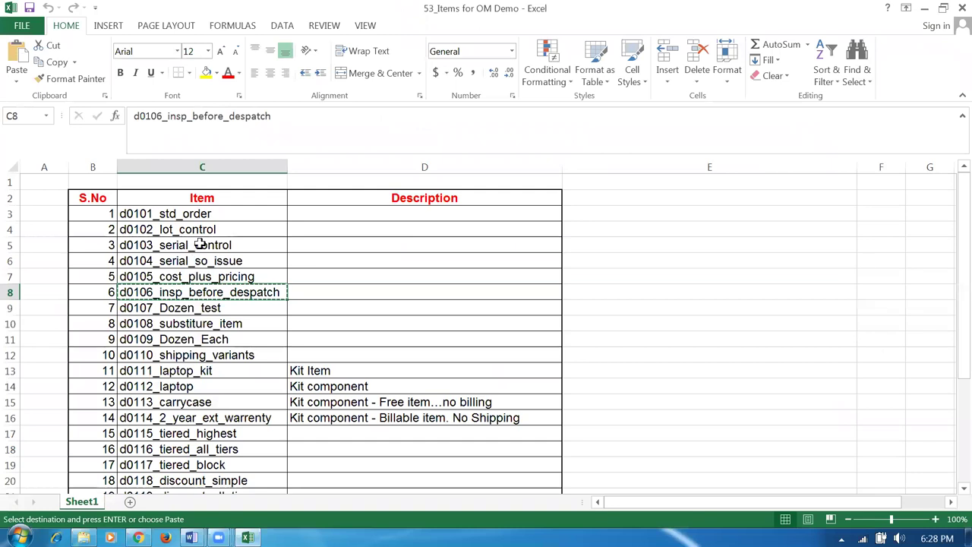
left_click(199, 245)
left_click(226, 308)
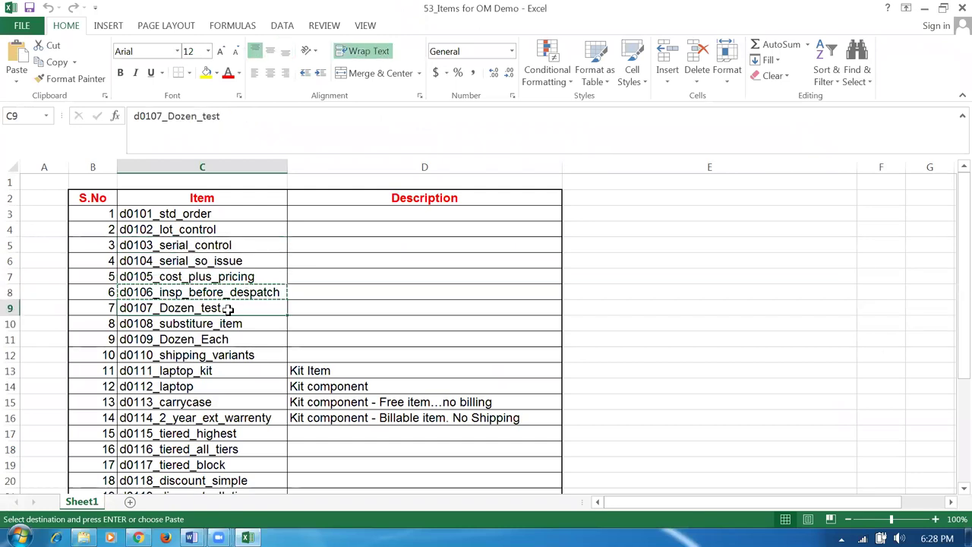
key("alt+Tab")
left_click(90, 330)
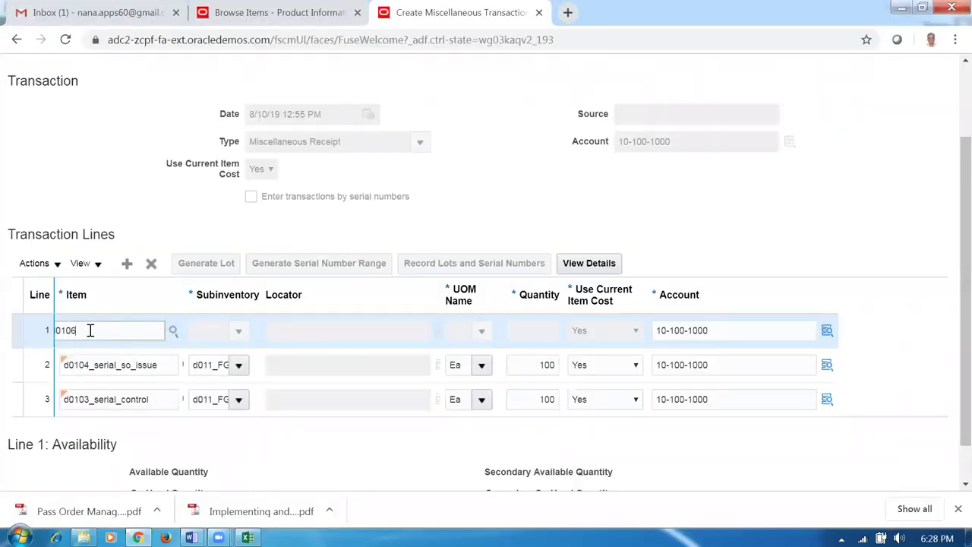
type("7")
key("Tab")
left_click(238, 330)
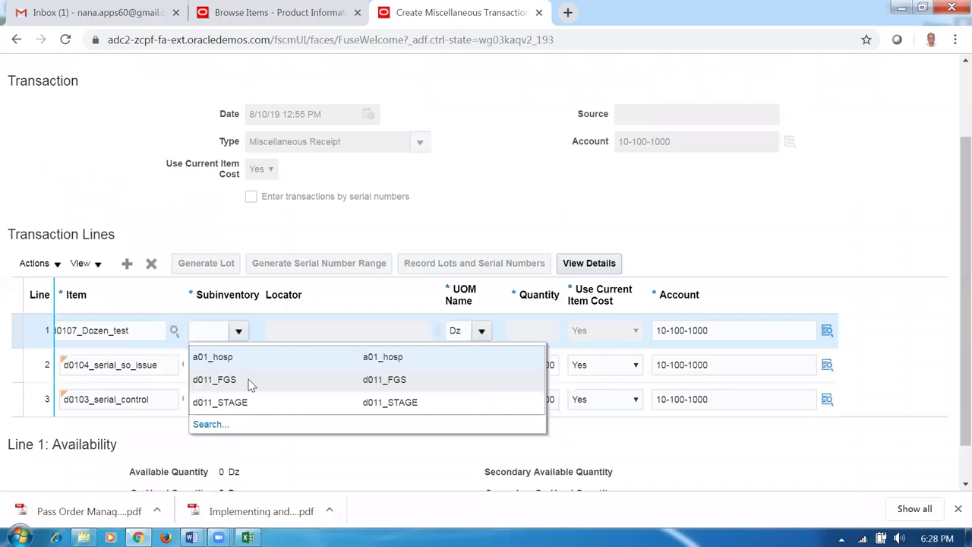
left_click(251, 382)
left_click(515, 330)
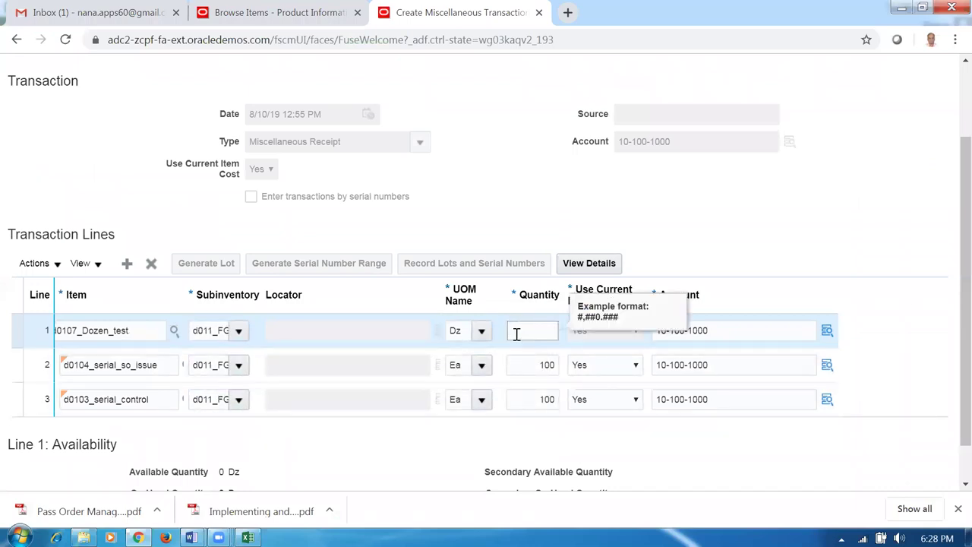
left_click(190, 205)
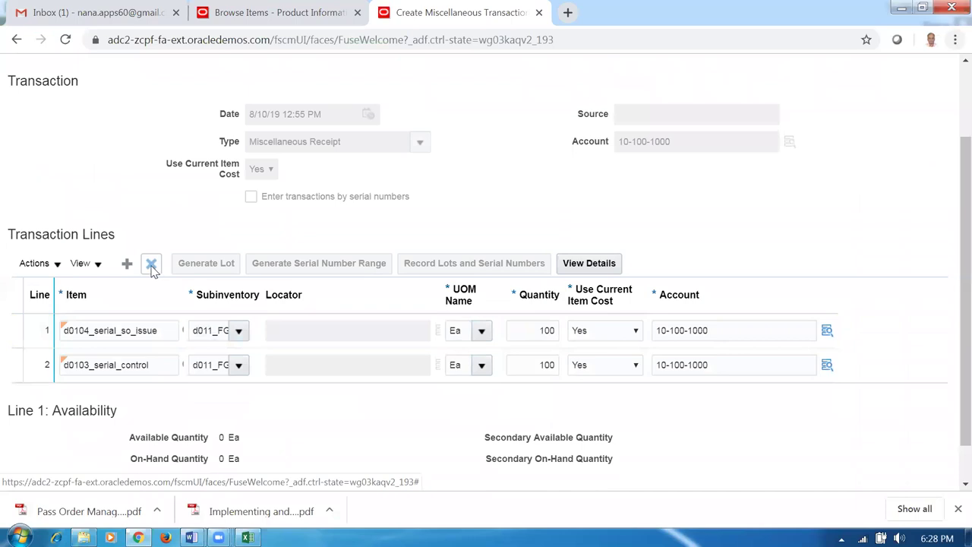
- Check the d0108_substiture_item cell in Excel and return to the transaction page
key("alt+Tab")
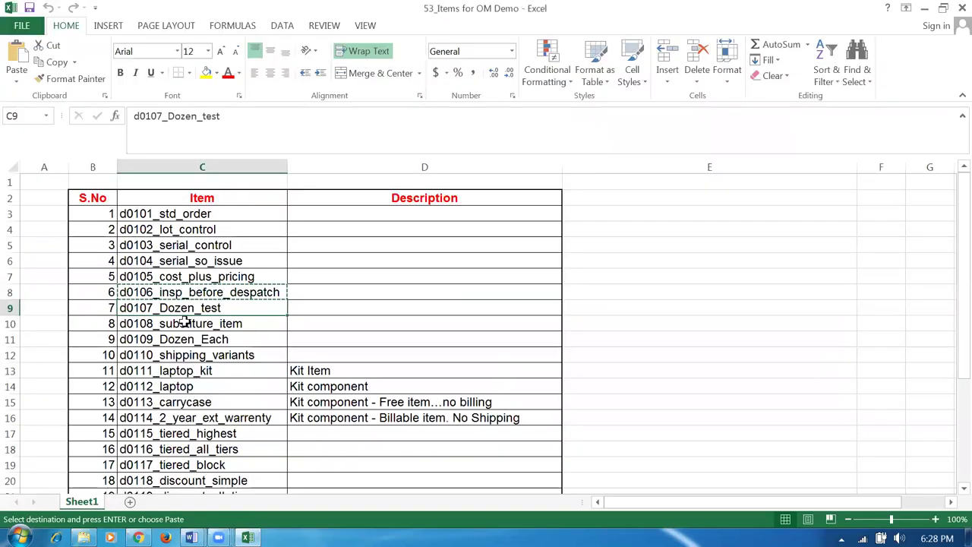
left_click(185, 323)
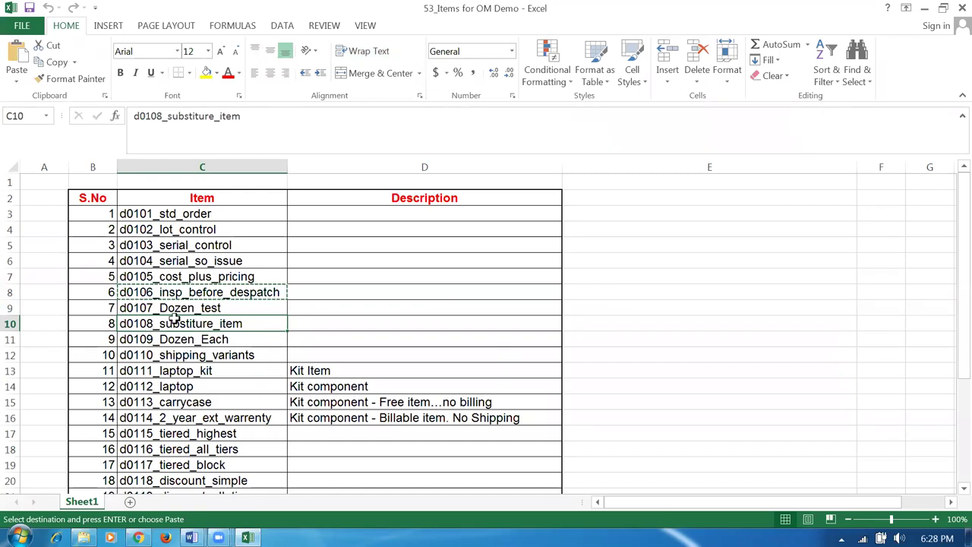
key("alt+Tab")
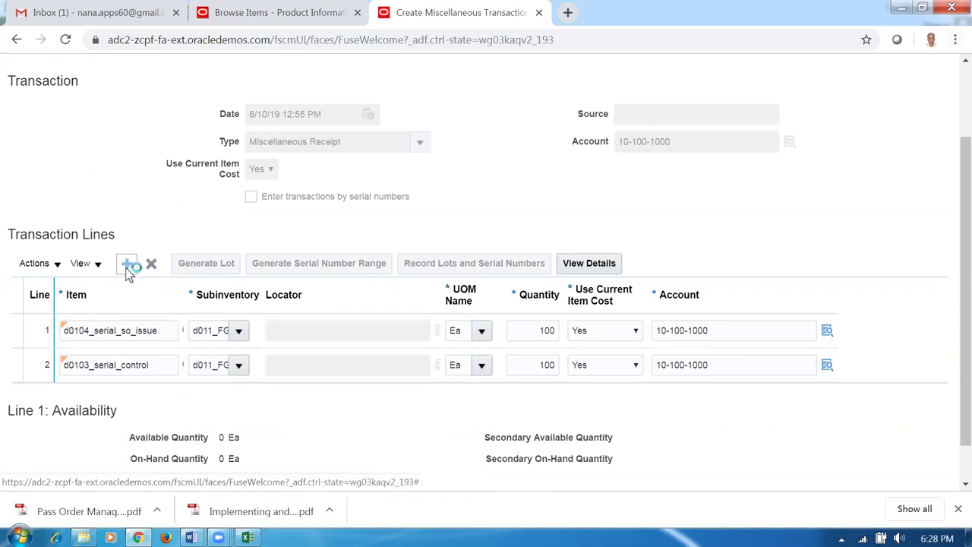
- Enter d0107_Dozen_test on line 1 into subinventory d011_FGS with quantity 100
type("d")
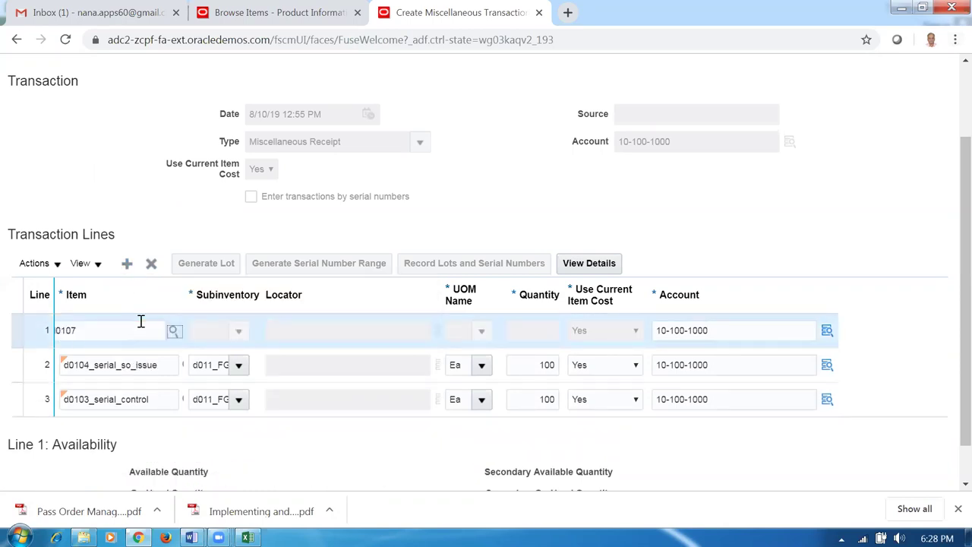
type("0107")
key("Tab")
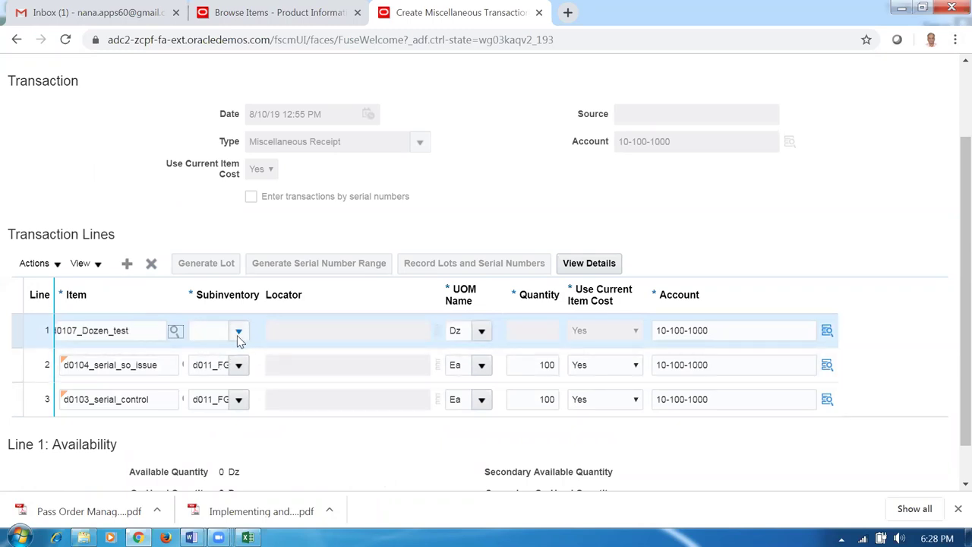
left_click(237, 332)
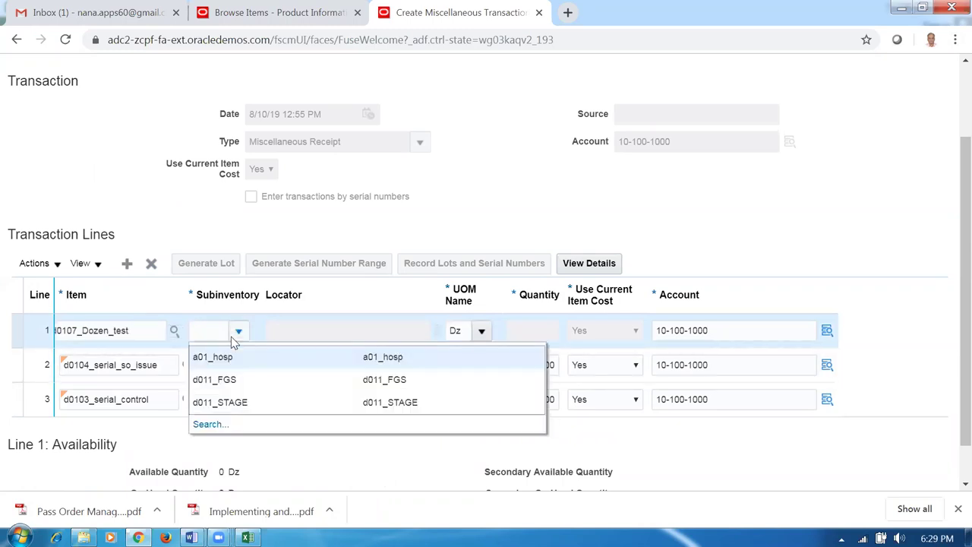
left_click(220, 380)
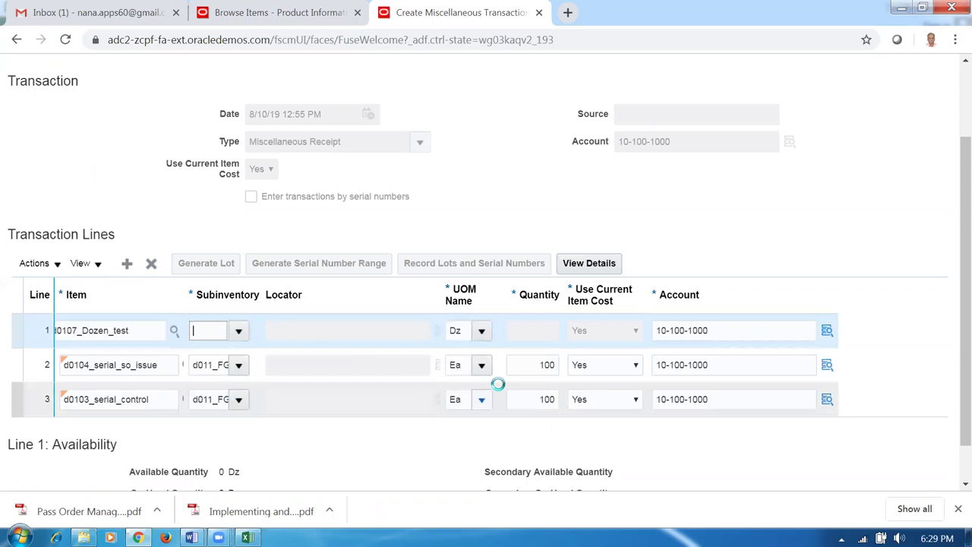
left_click(514, 332)
type("100")
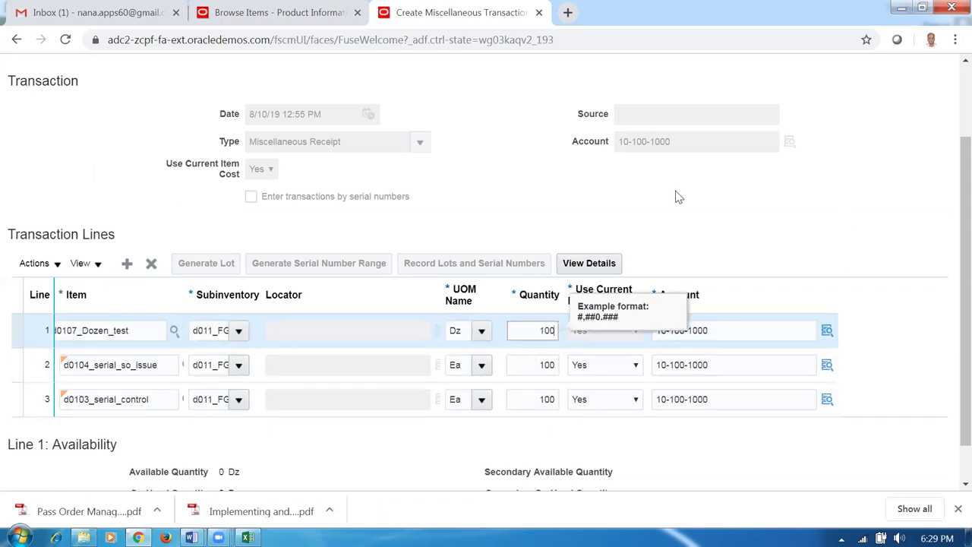
left_click(678, 196)
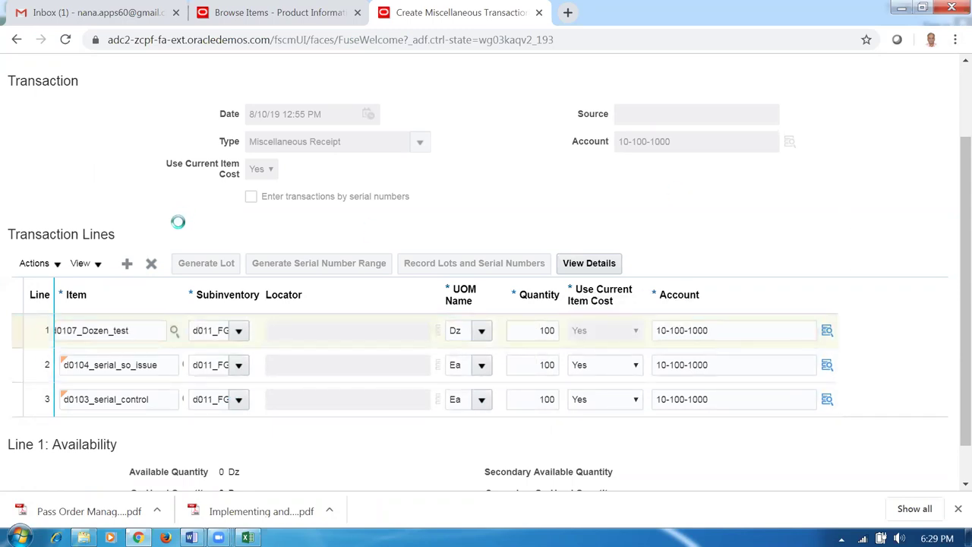
- Add a new line for d0109_Dozen_Each into d011_FGS with quantity 100
left_click(128, 263)
key("alt+Tab")
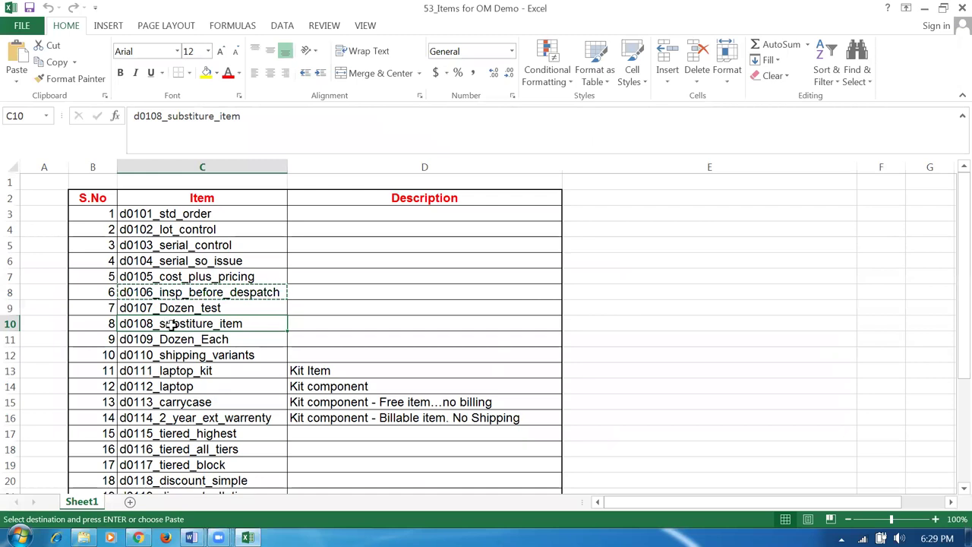
left_click(174, 341)
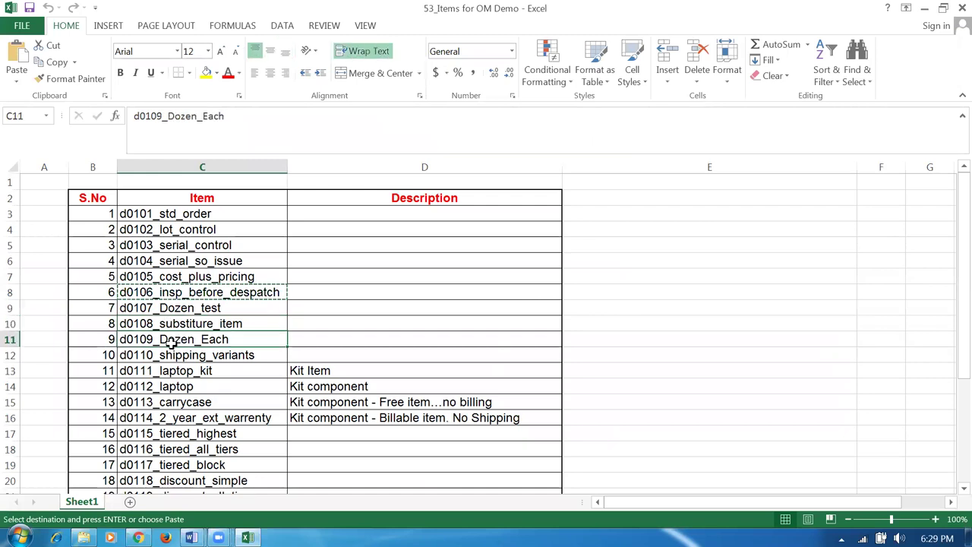
key("alt+Tab")
left_click(160, 335)
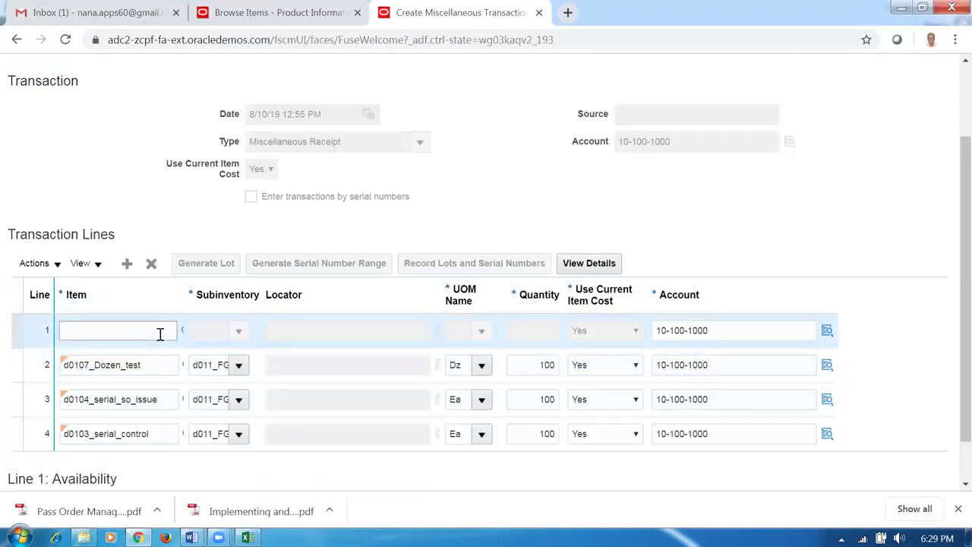
type("d01")
key("Tab")
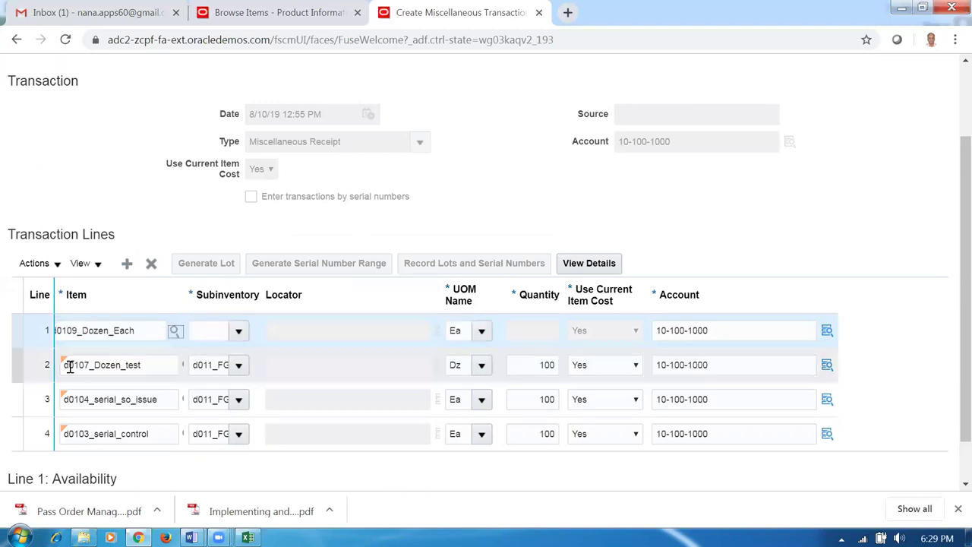
left_click(237, 332)
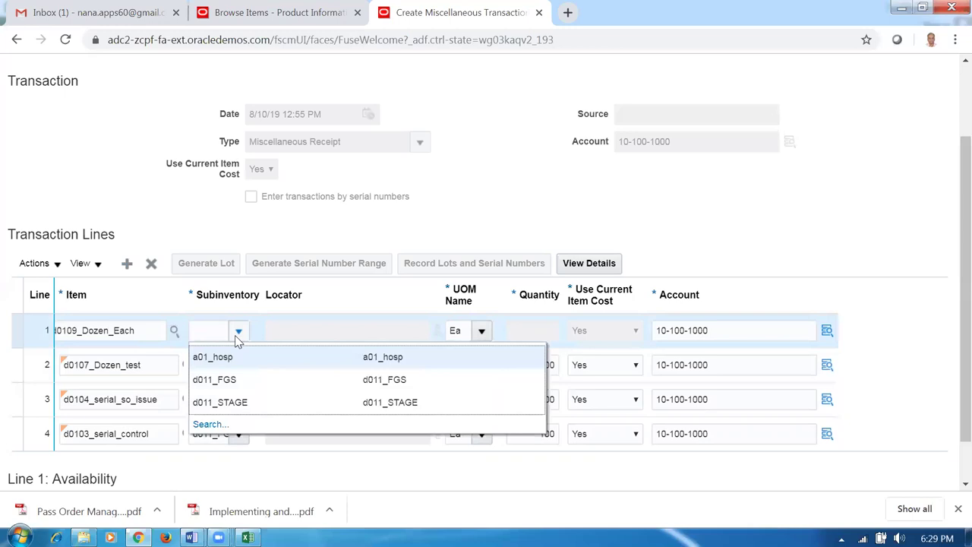
left_click(218, 379)
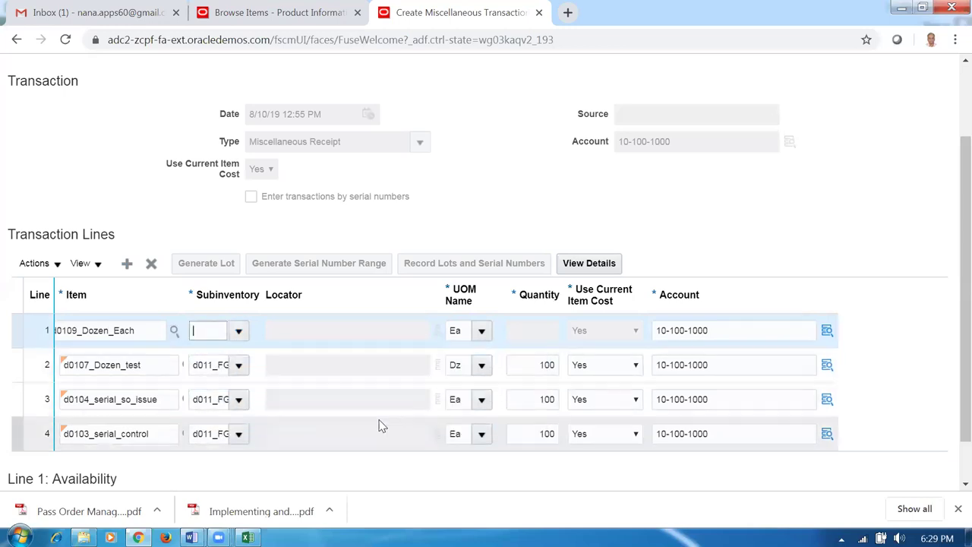
left_click(532, 326)
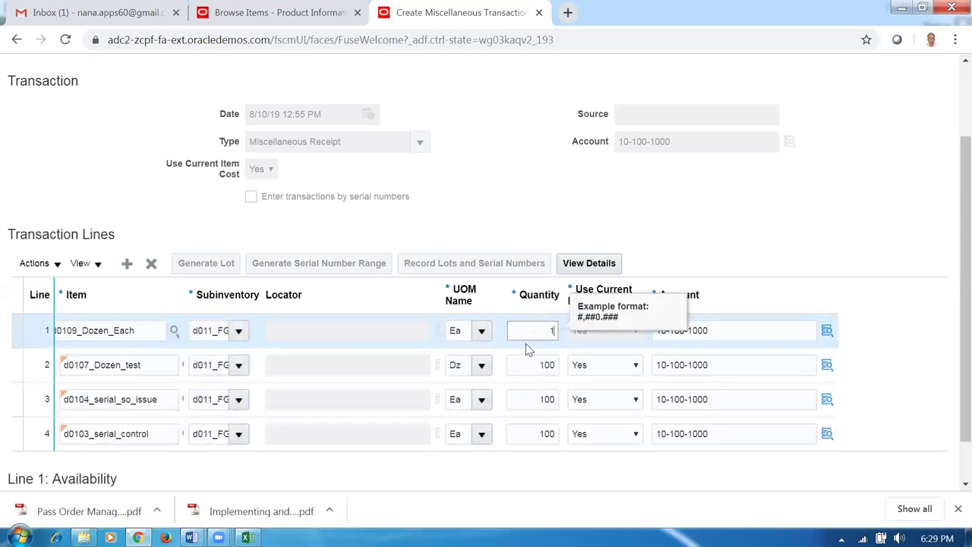
type("100")
left_click(685, 217)
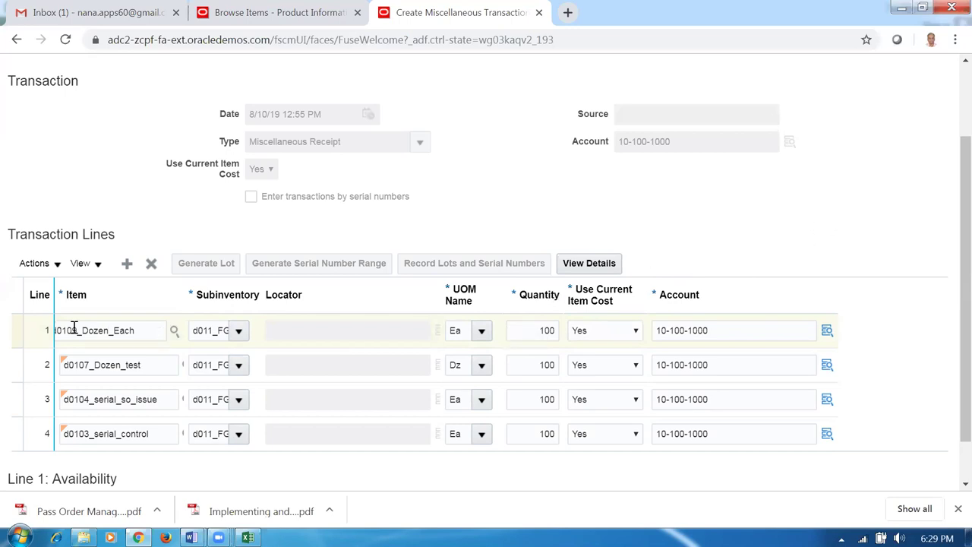
- Review line 1's secondary quantity of 8.33333 Dz in its details, then select d0110_shipping_variants in Excel
left_click(578, 267)
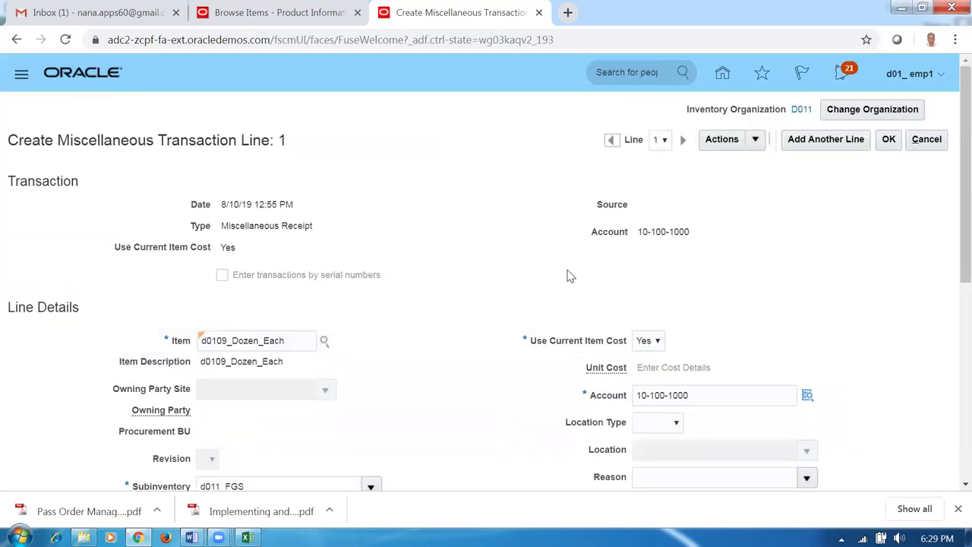
scroll(378, 356, "down", 4)
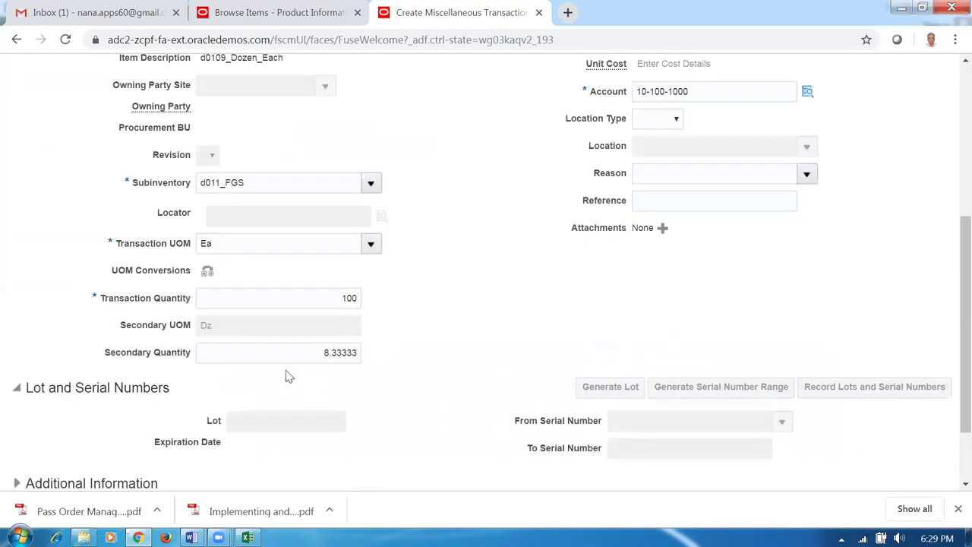
left_click_drag(298, 353, 391, 365)
left_click(371, 416)
left_click_drag(319, 363, 405, 358)
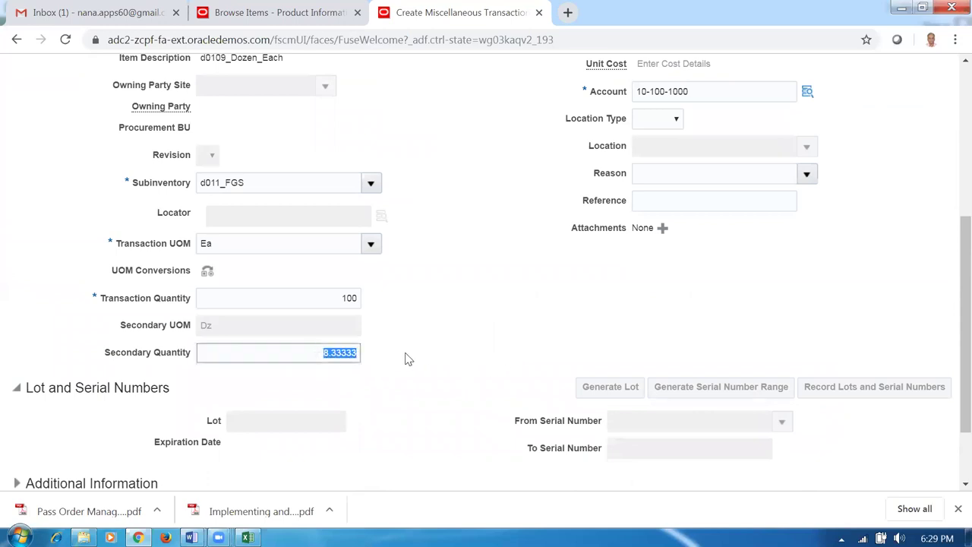
left_click(417, 406)
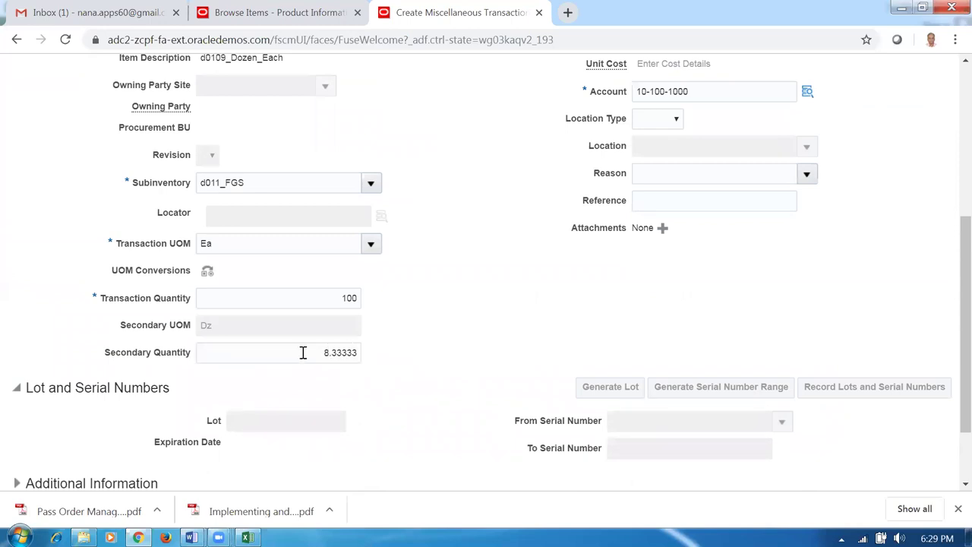
left_click_drag(309, 352, 353, 343)
left_click(402, 395)
scroll(447, 368, "up", 3)
left_click(888, 63)
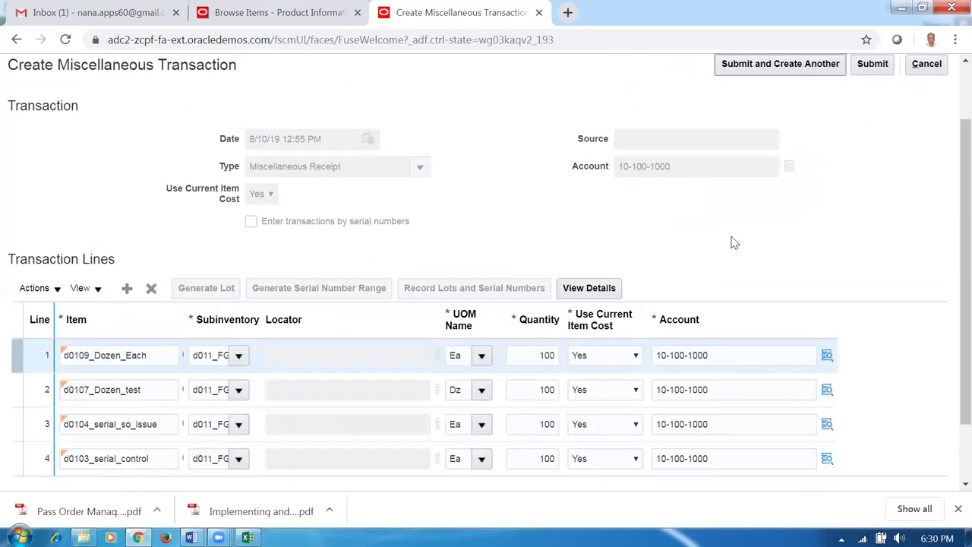
key("alt+Tab")
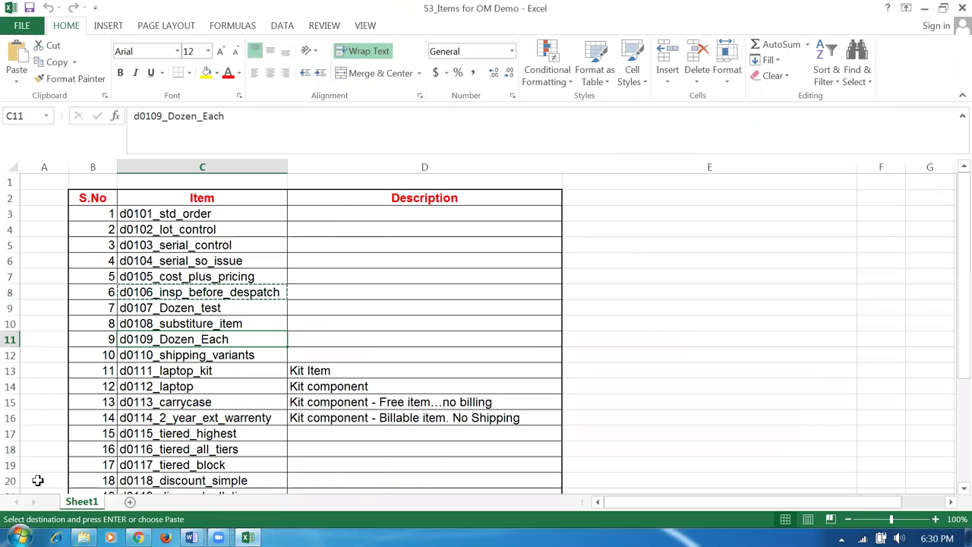
left_click(149, 357)
- Add a d0110_shipping_variants line of 100 into d011_FGS and submit the miscellaneous receipt
key("ctrl+c")
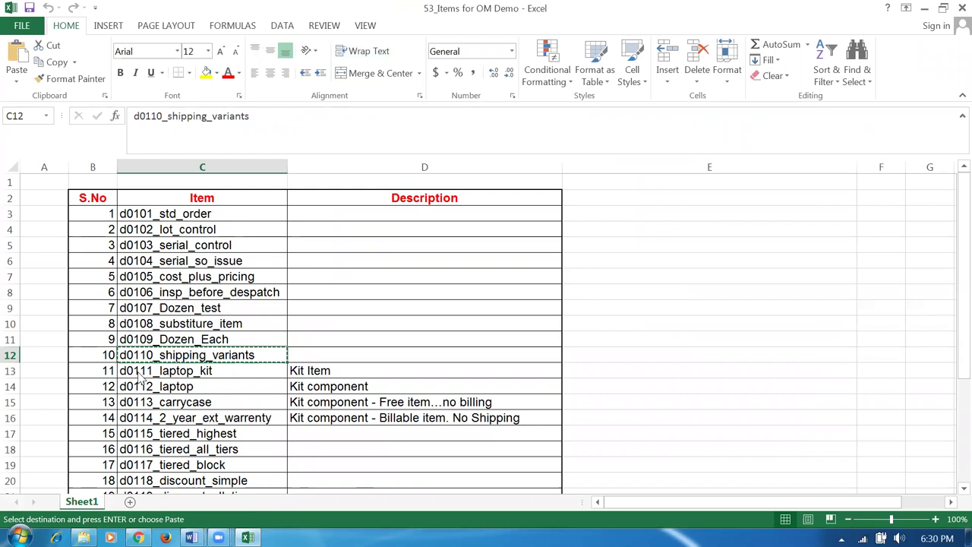
key("alt+Tab")
left_click(126, 288)
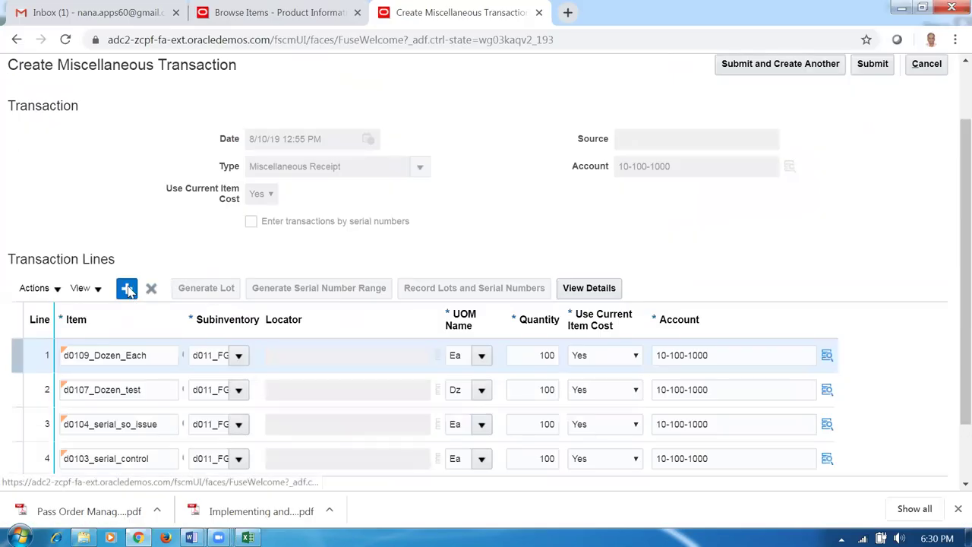
left_click(95, 354)
type("d0110")
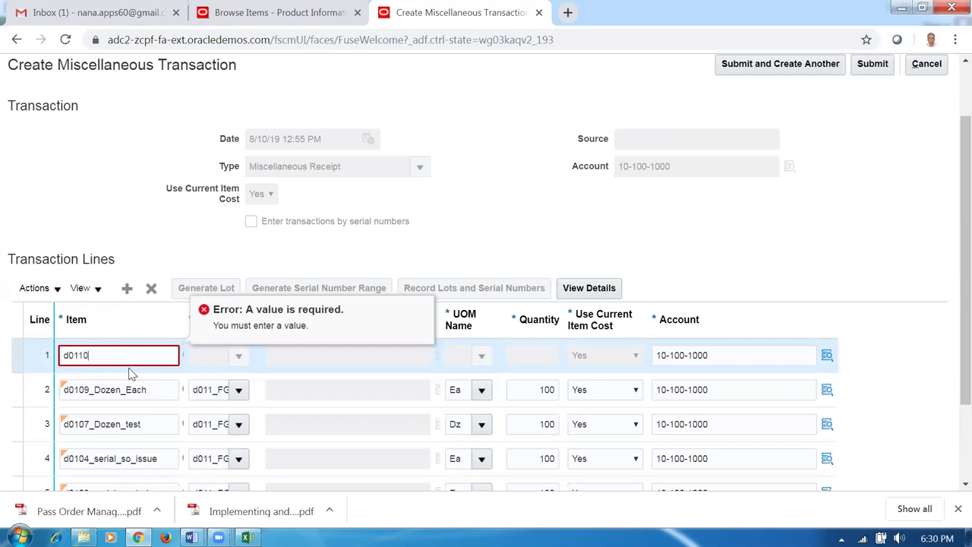
key("Tab")
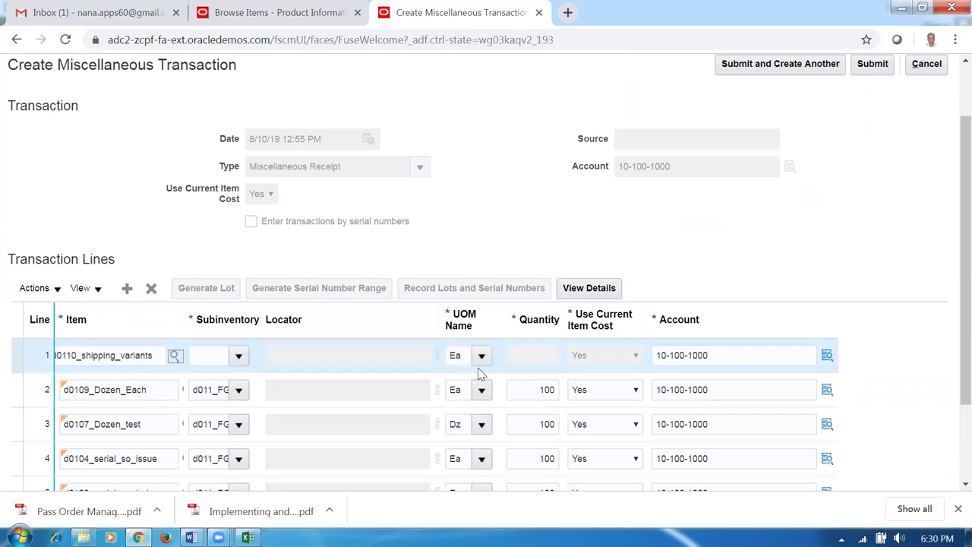
left_click(238, 356)
left_click(460, 404)
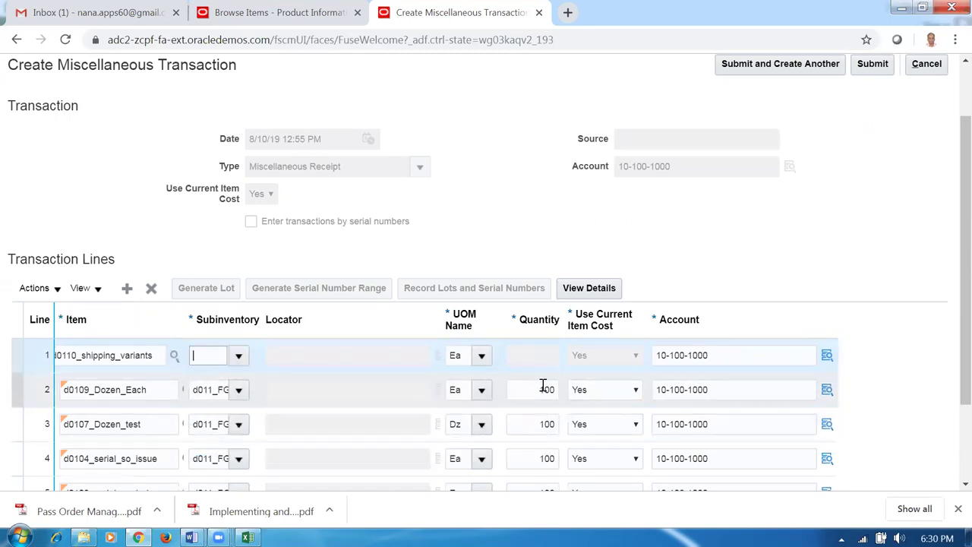
left_click(532, 359)
type("100")
left_click(833, 222)
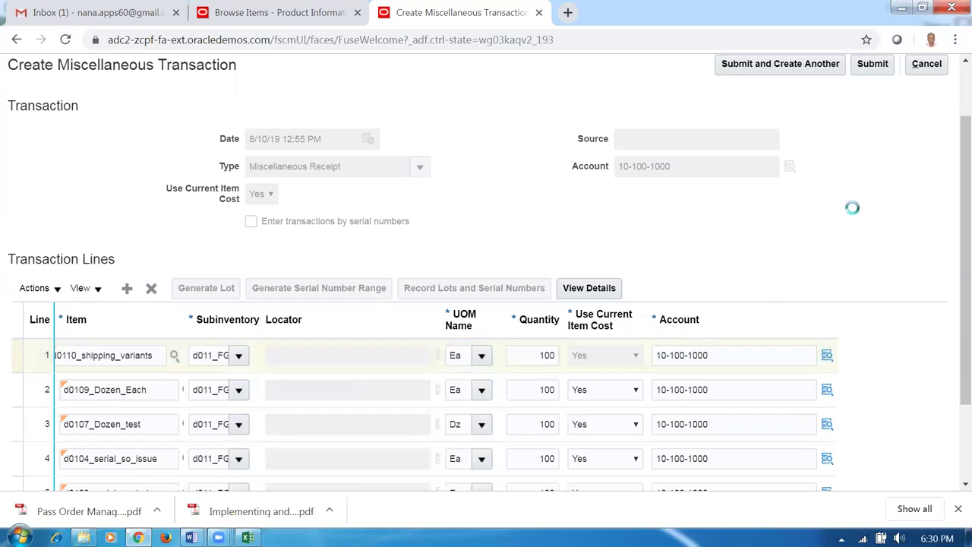
left_click(874, 66)
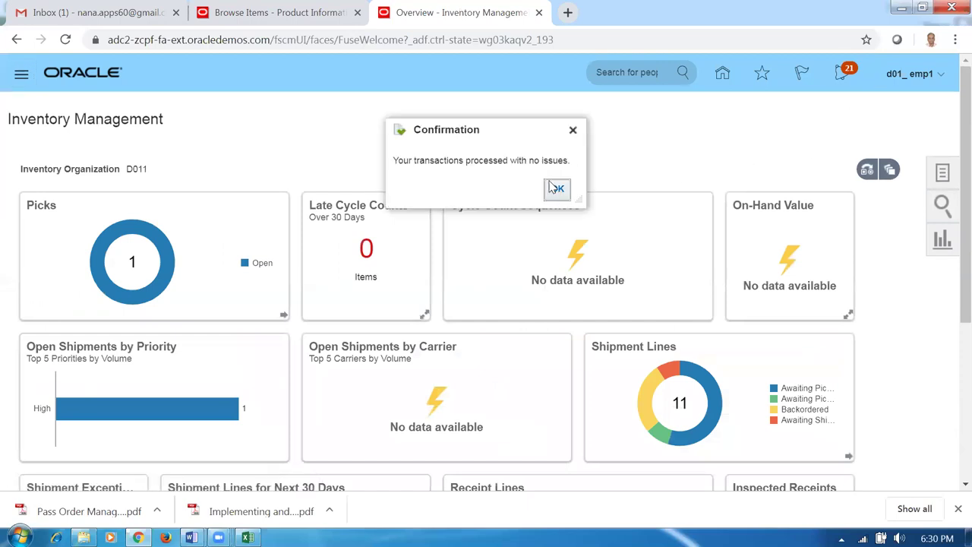
- Dismiss the processed confirmation and pick d0112_laptop from the Excel item list
left_click(556, 189)
key("alt+Tab")
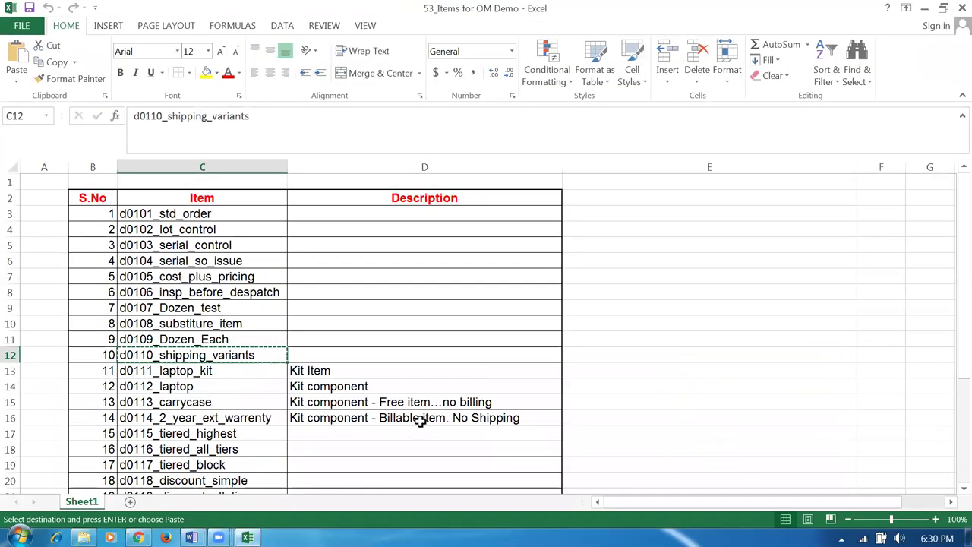
left_click(180, 372)
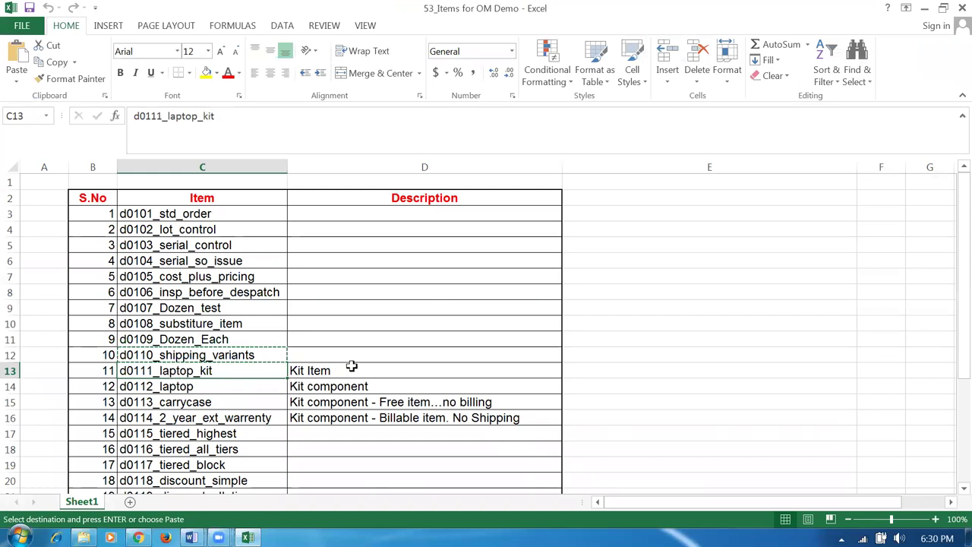
left_click(197, 385)
left_click(212, 404)
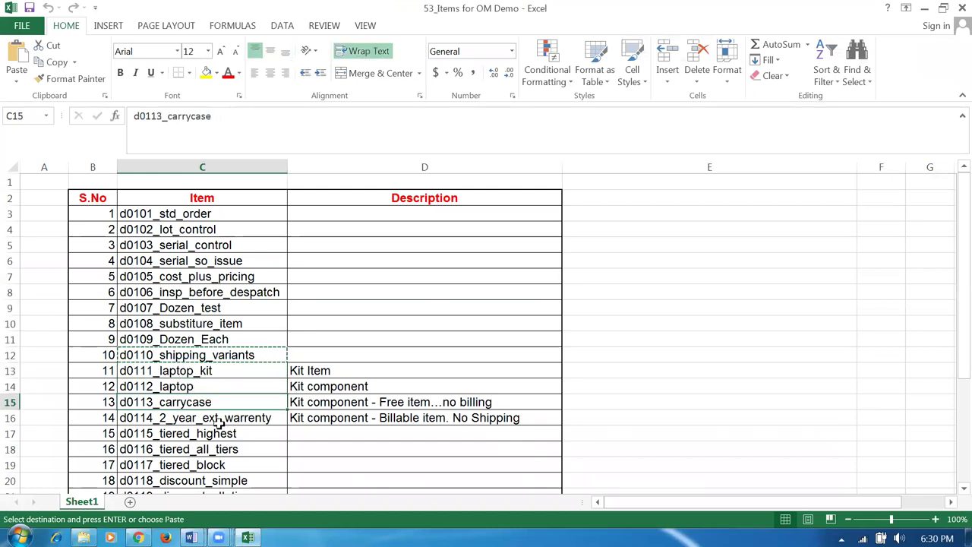
left_click(218, 423)
left_click(199, 387)
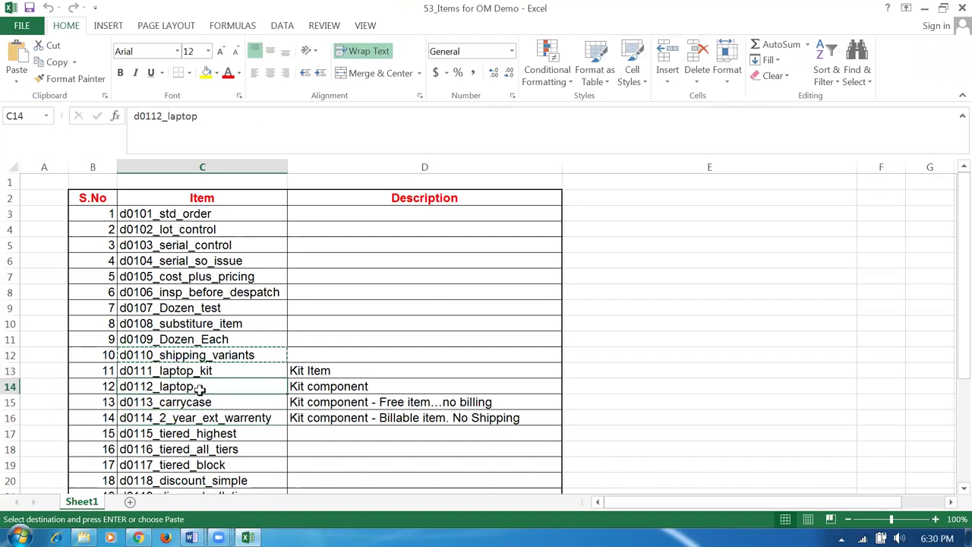
key("alt+Tab")
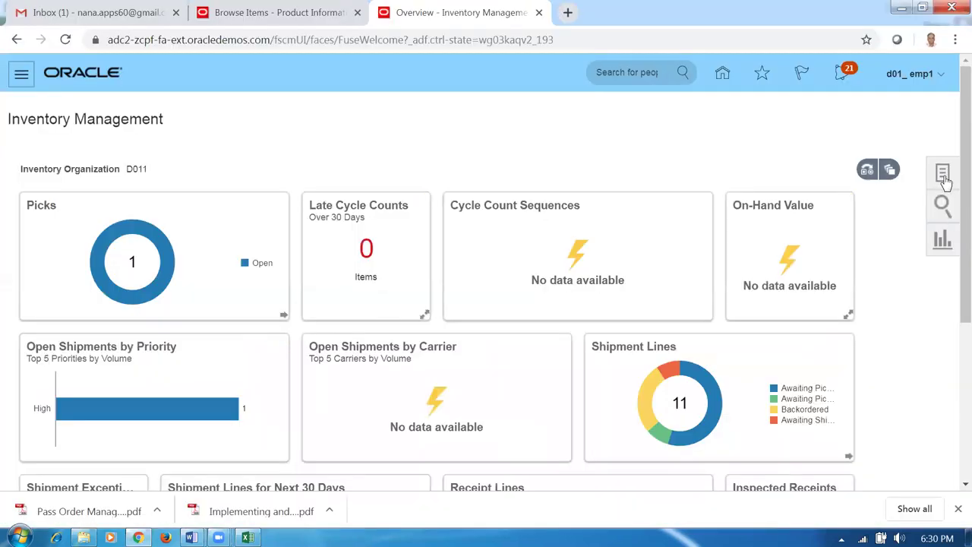
- Create a Miscellaneous Receipt with account 10-100-1000 and Use Current Item Cost set to Yes
left_click(942, 174)
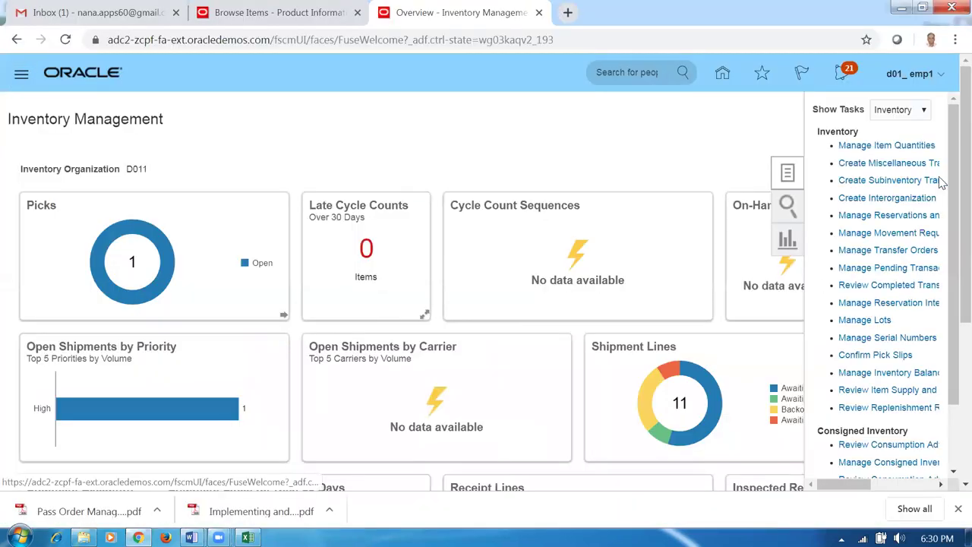
left_click(866, 162)
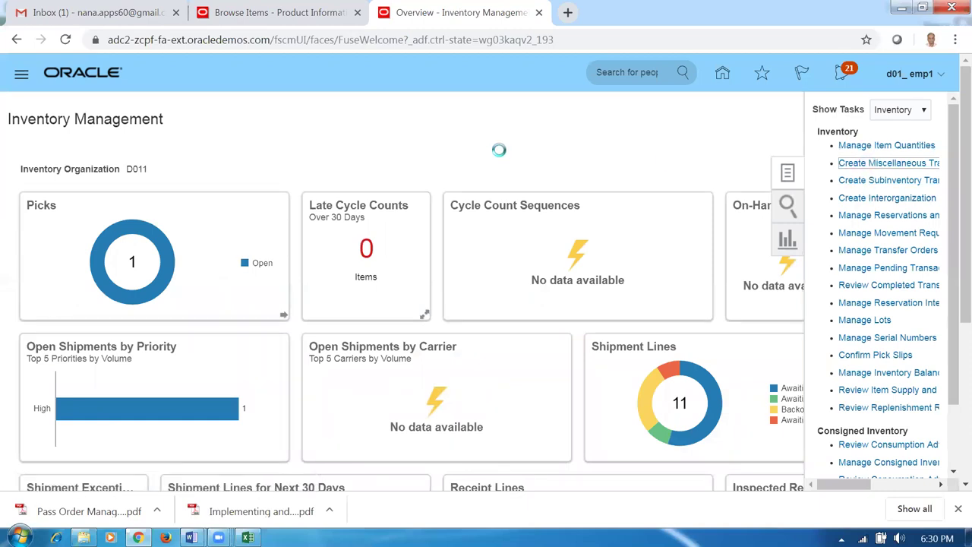
left_click(422, 243)
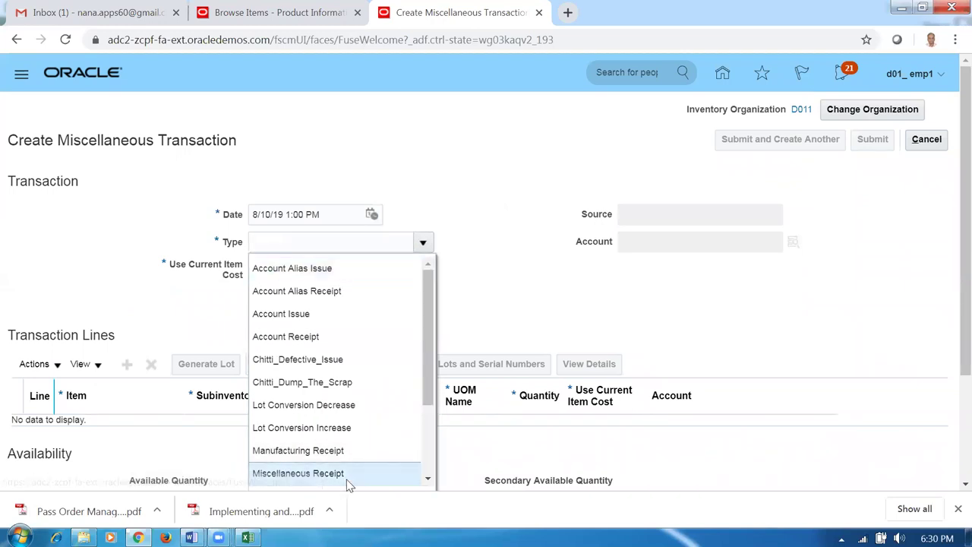
left_click(346, 475)
left_click(646, 238)
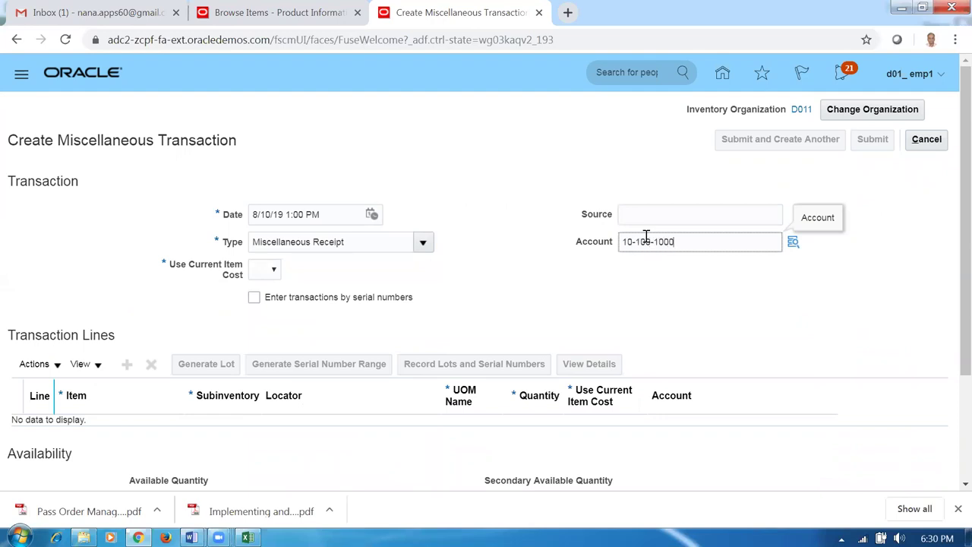
left_click(258, 272)
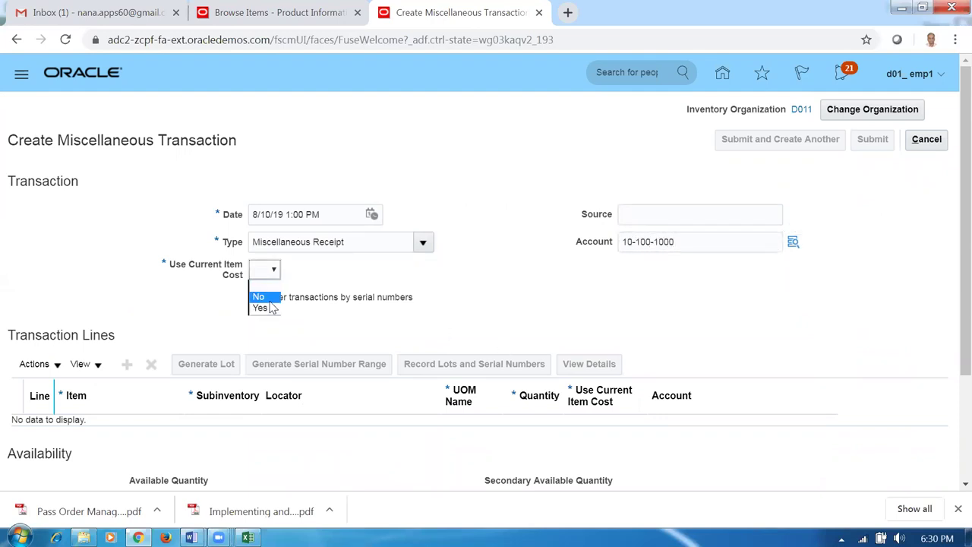
left_click(262, 307)
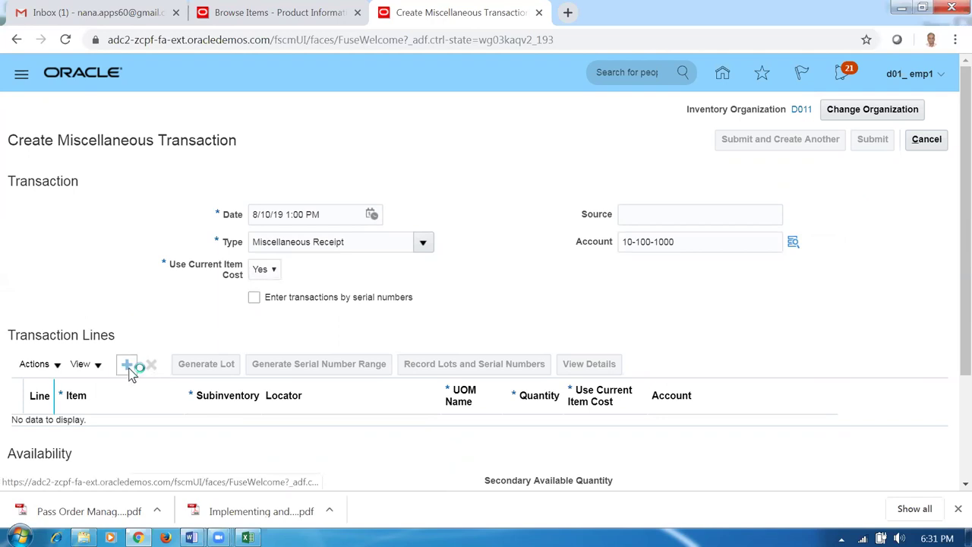
key("alt+Tab")
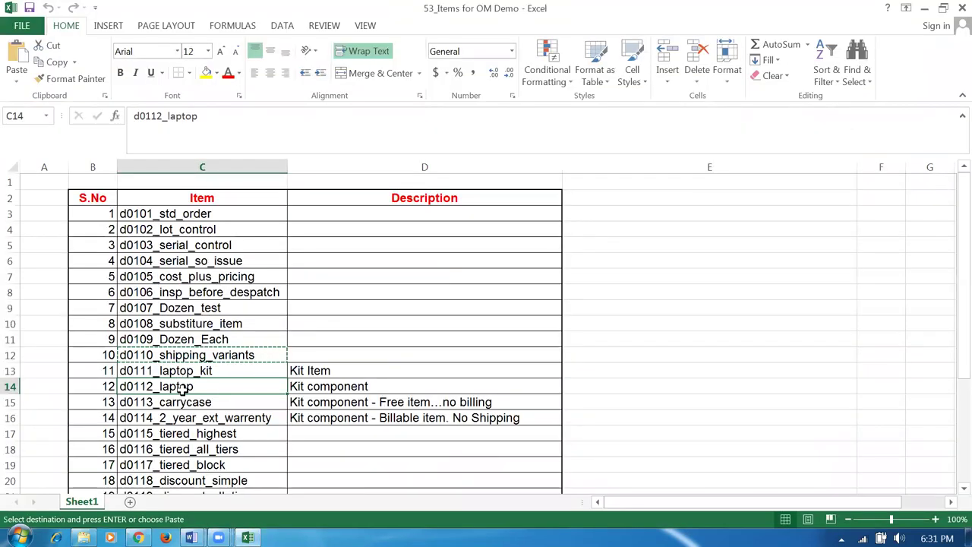
- Enter d0112_laptop on line 1 with subinventory d011_FGS
key("alt+Tab")
left_click(131, 433)
type("d0112")
left_click(218, 438)
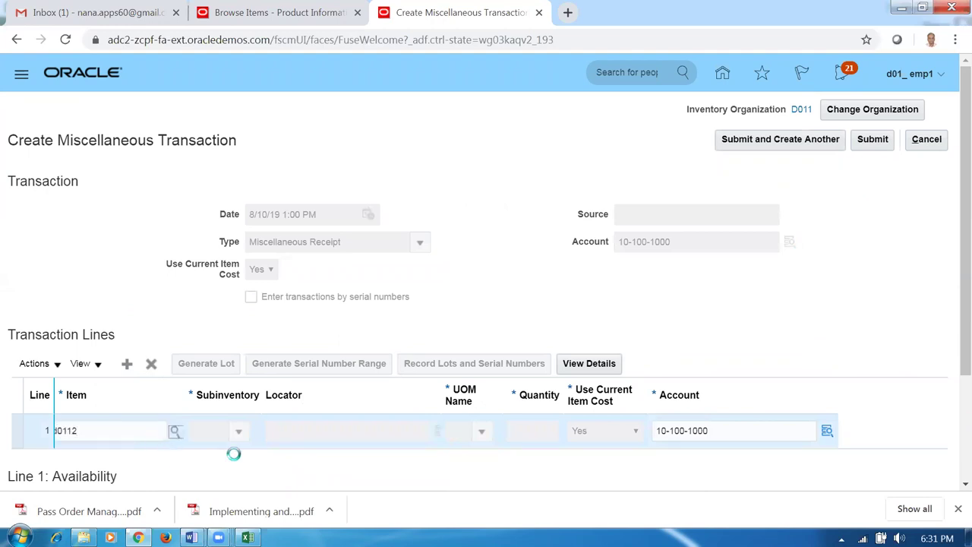
left_click(236, 432)
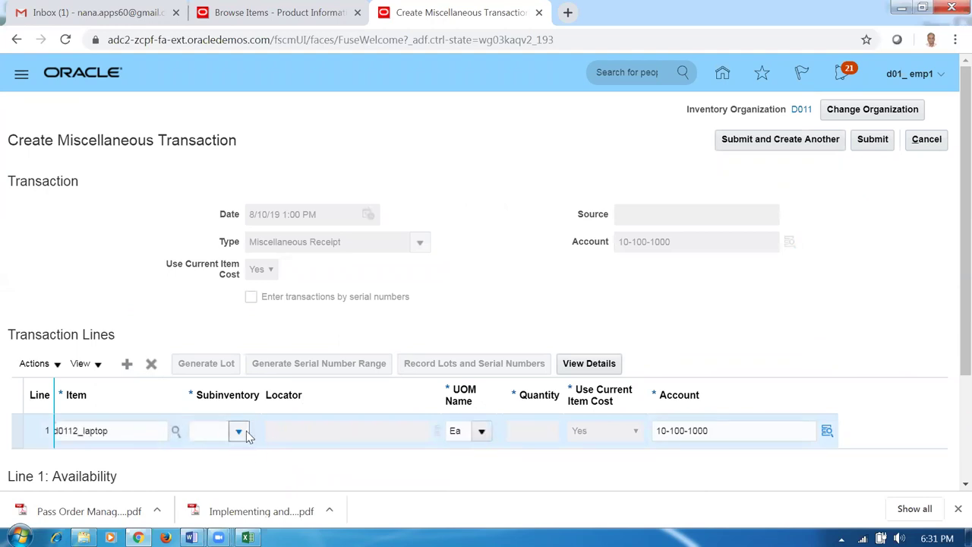
key("Escape")
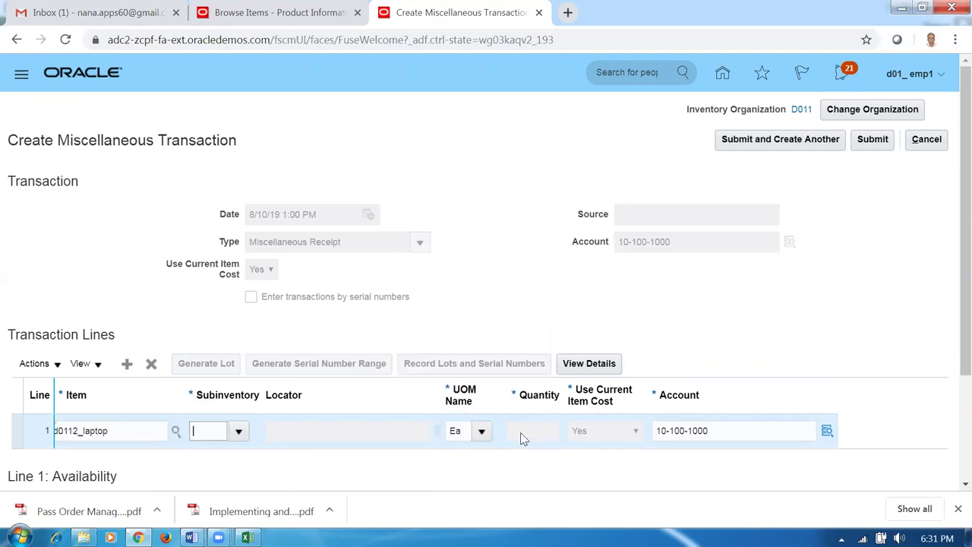
left_click(510, 431)
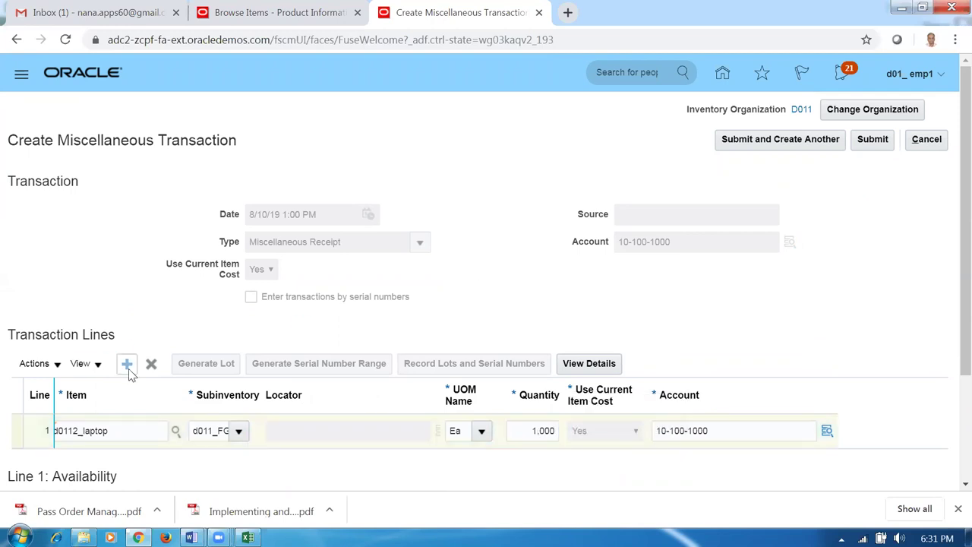
key("alt+Tab")
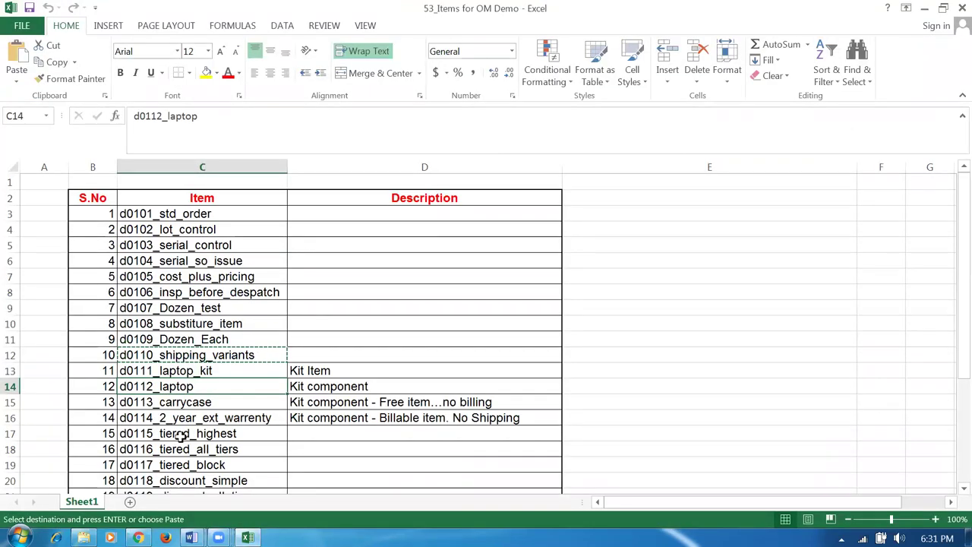
key("alt+Tab")
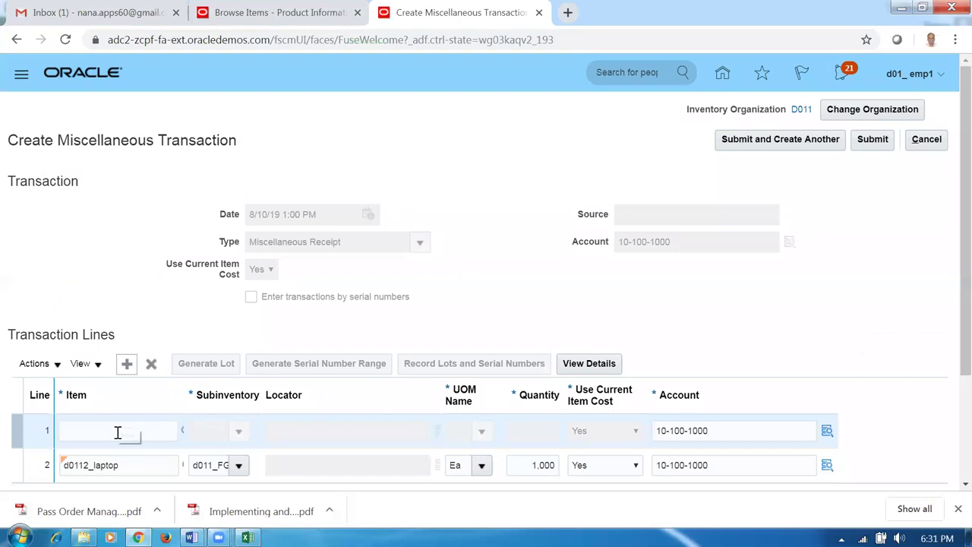
key("alt+Tab")
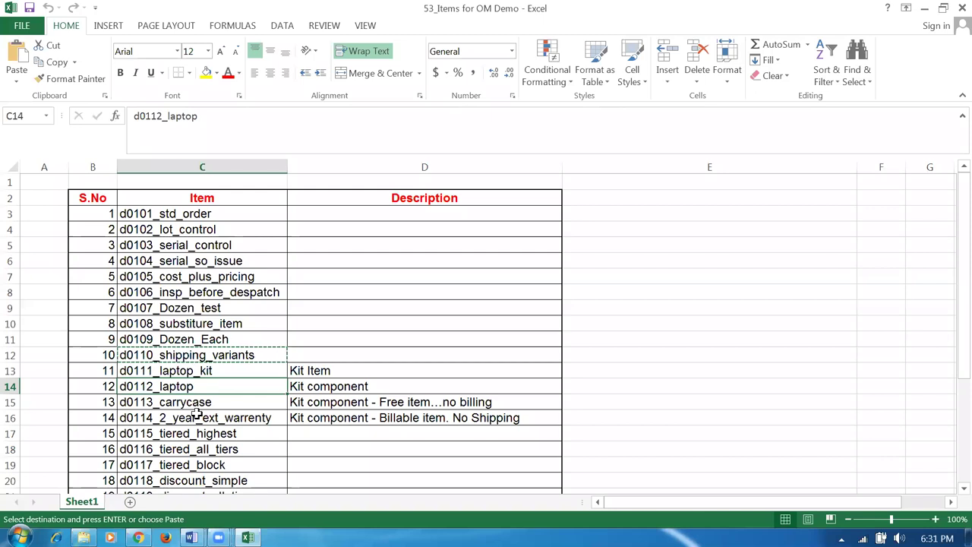
key("alt+Tab")
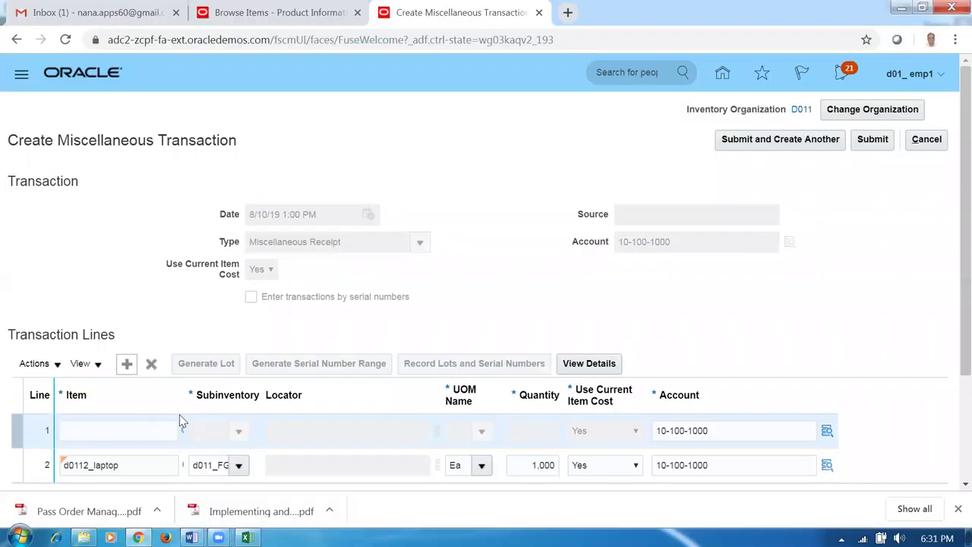
- Enter d0113_carrycase on line 1 into d011_FGS with quantity 1,000
left_click(131, 433)
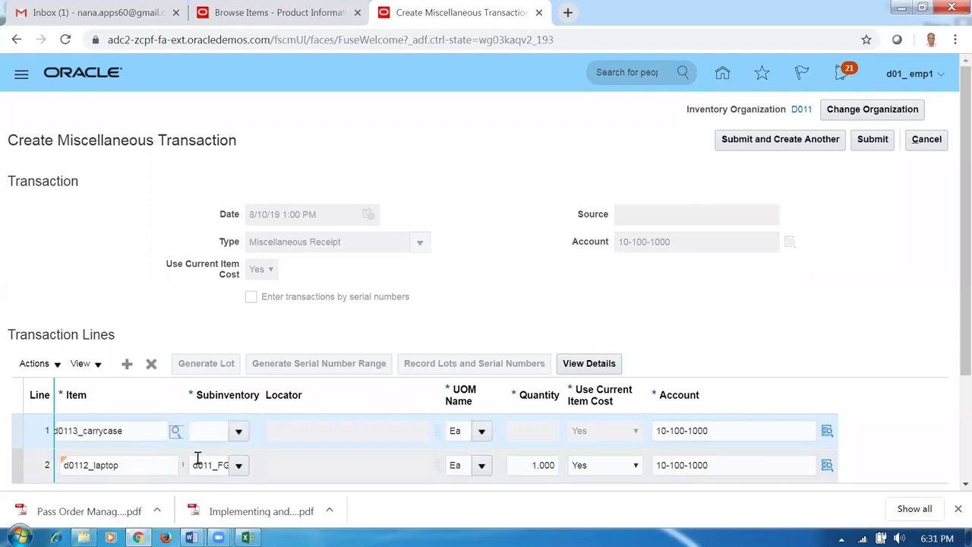
left_click(238, 433)
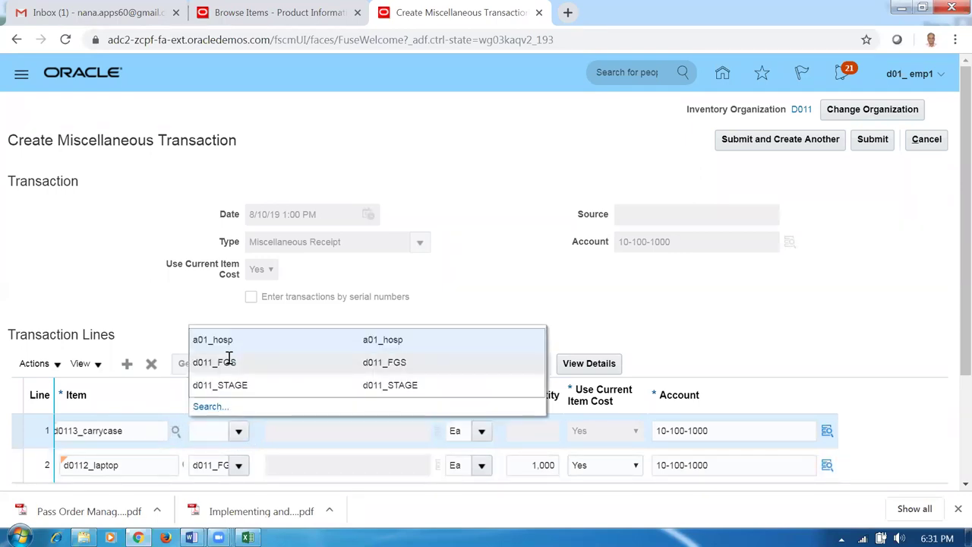
left_click(359, 430)
left_click(529, 429)
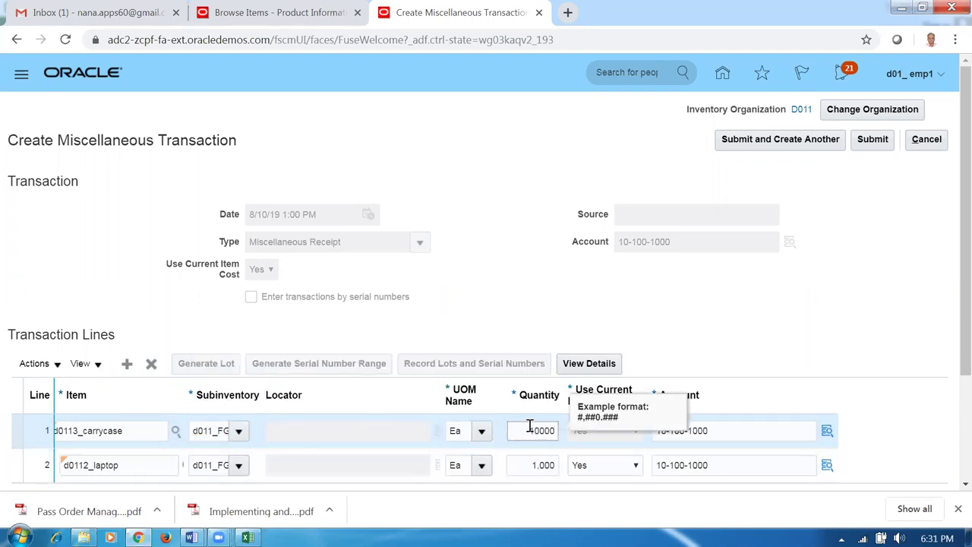
left_click(560, 331)
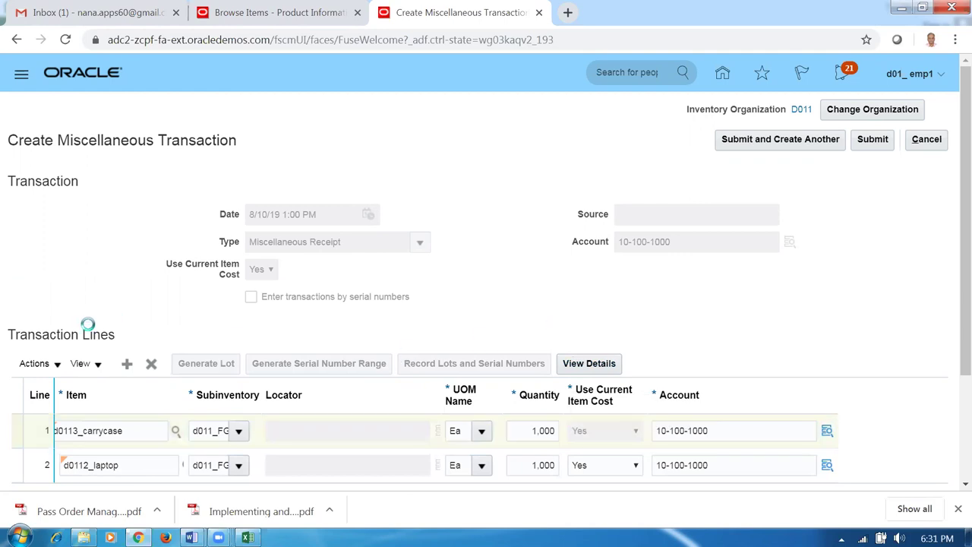
key("alt+Tab")
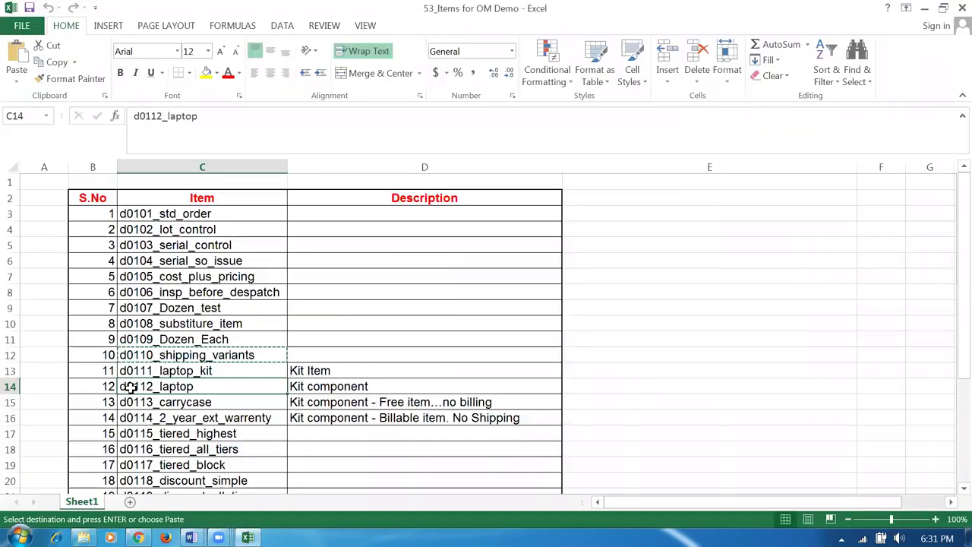
- Browse the Excel item list from d0114_2_year_ext_warrenty down to d0121_Subscription
left_click(179, 418)
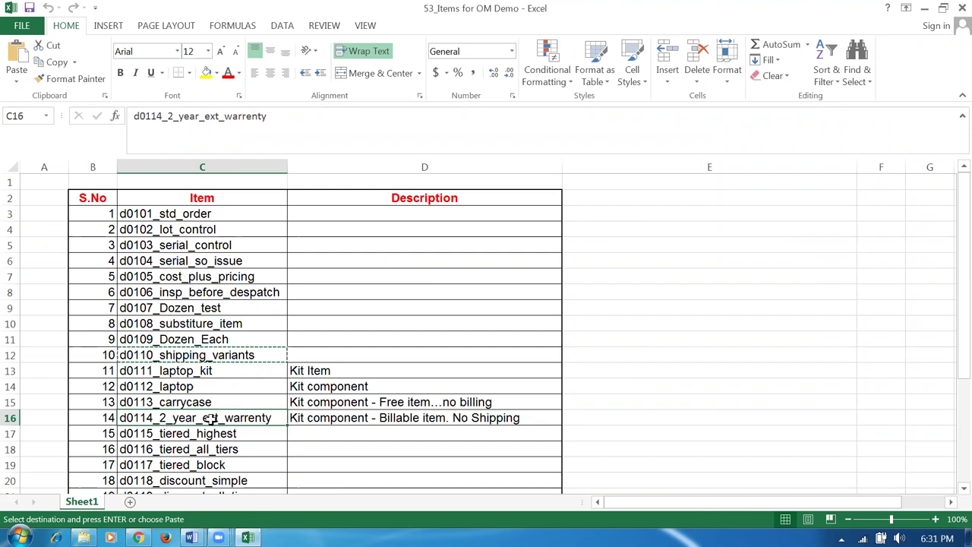
left_click(211, 434)
scroll(214, 440, "down", 1)
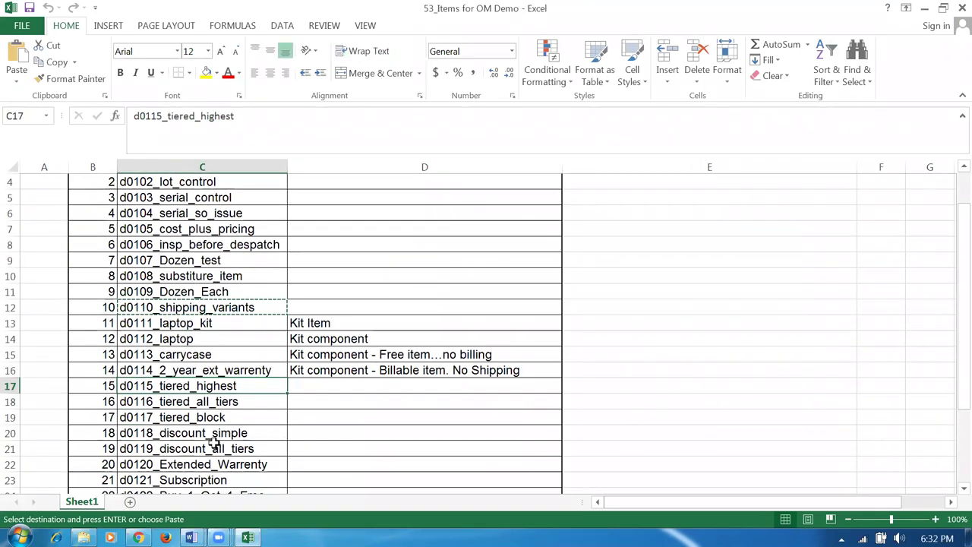
scroll(214, 443, "down", 1)
left_click(210, 355)
left_click(205, 371)
left_click(228, 386)
left_click(222, 402)
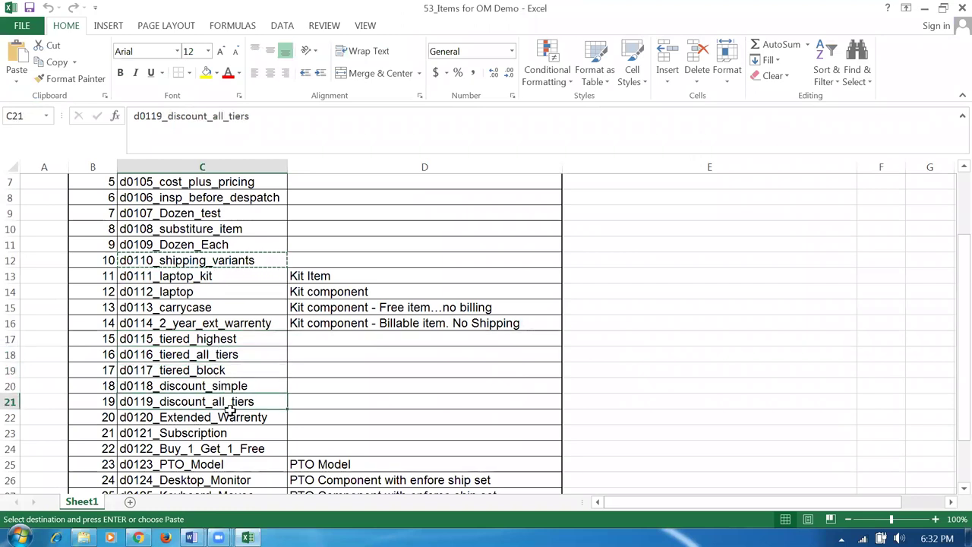
left_click(255, 418)
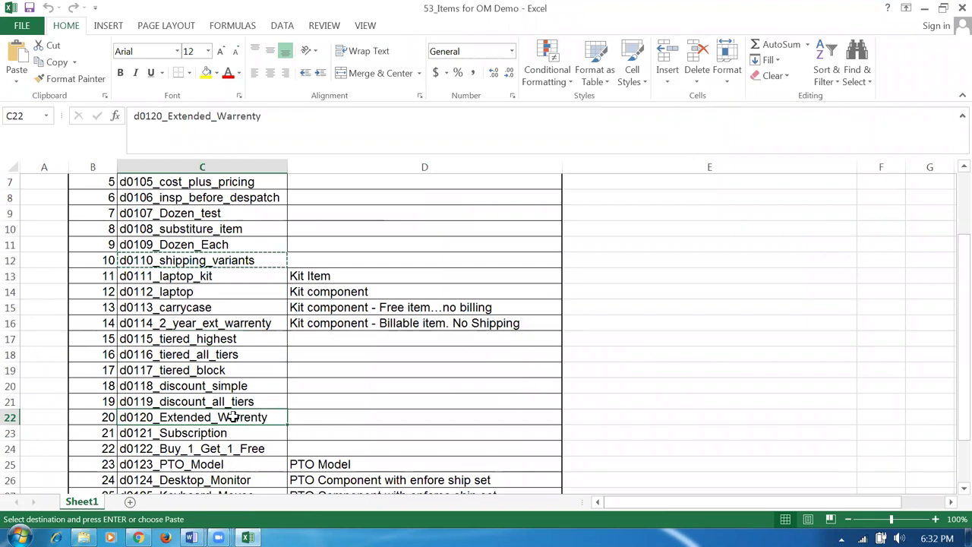
left_click(249, 426)
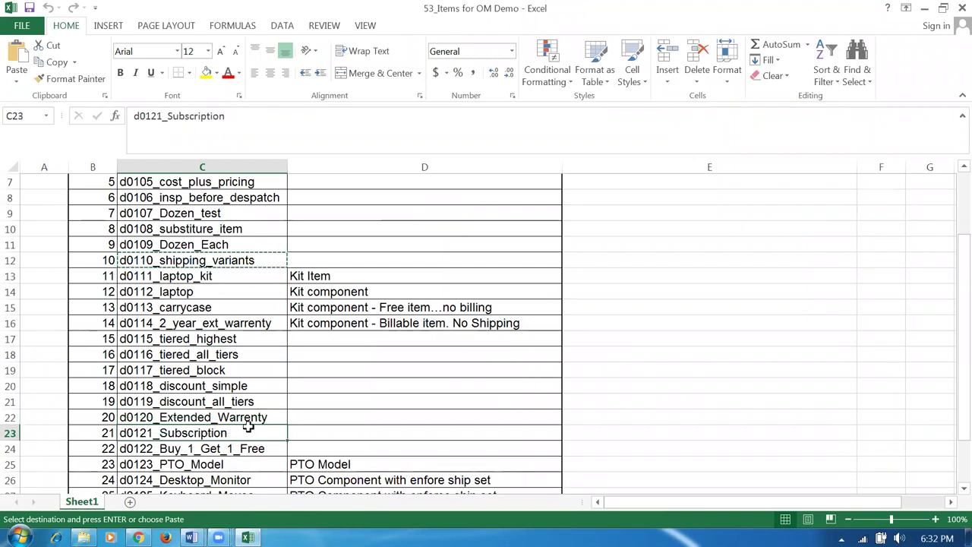
scroll(270, 424, "down", 2)
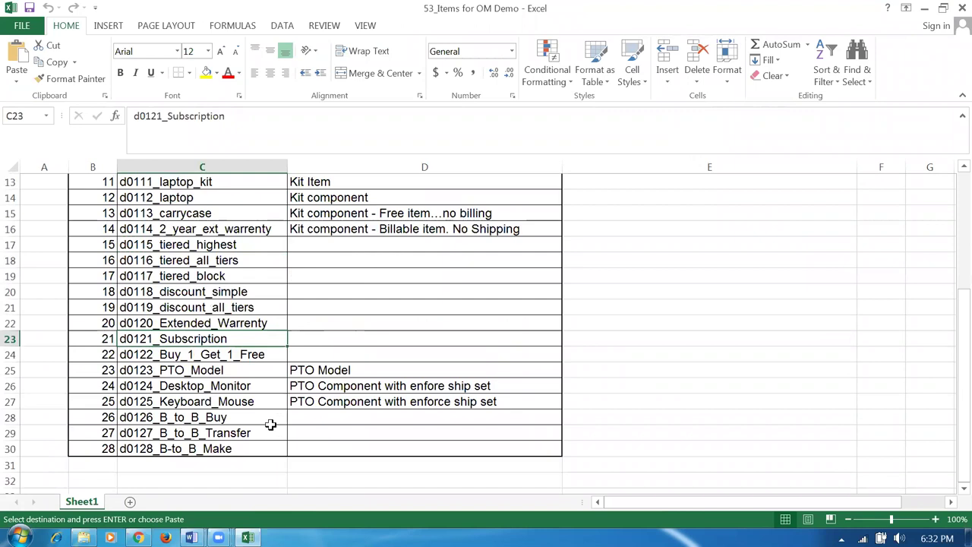
- Copy the d0122_Buy_1_Get_1_Free item name from Excel
left_click(165, 354)
key("ctrl+c")
key("alt+Tab")
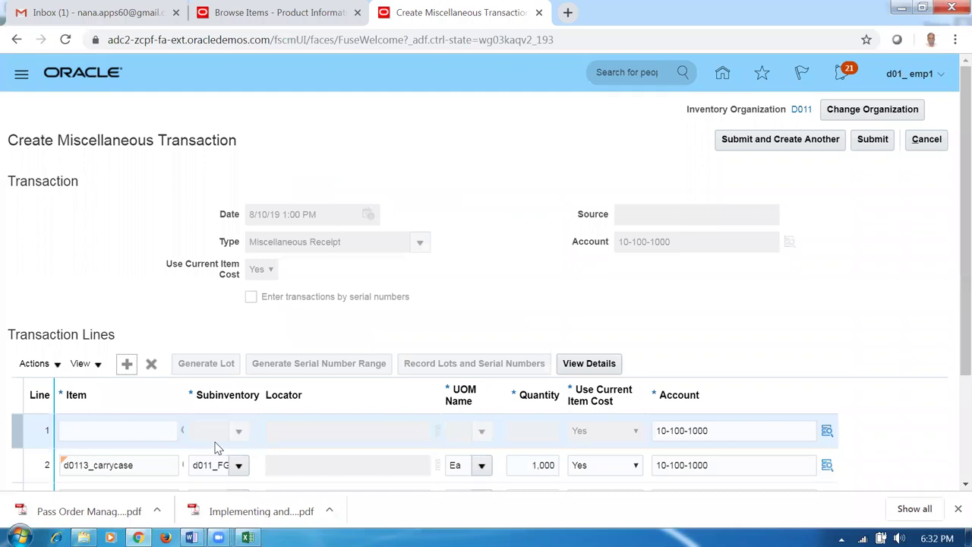
left_click(247, 537)
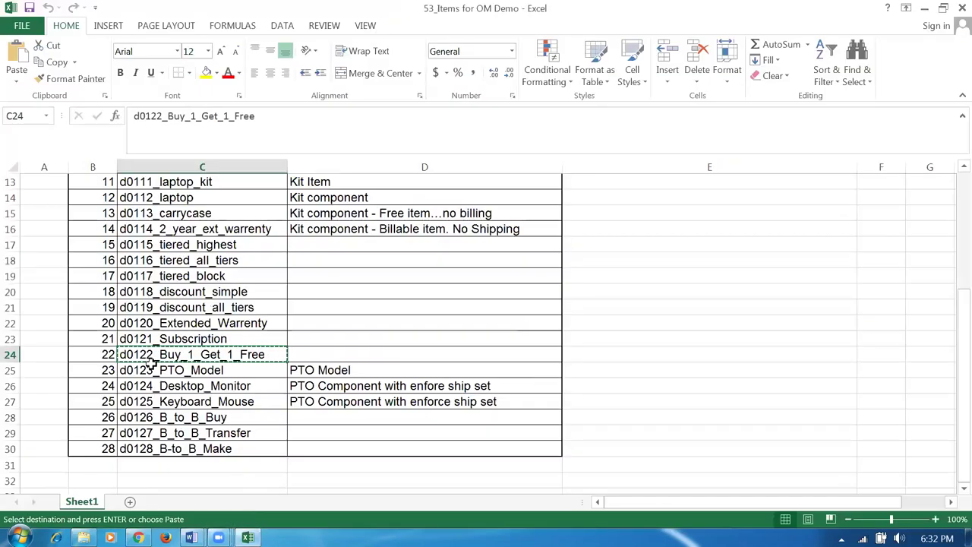
key("alt+Tab")
- Enter d0122_Buy_1_Get_1_Free on line 1 into d011_FGS, correcting quantity to 1,000
left_click(121, 431)
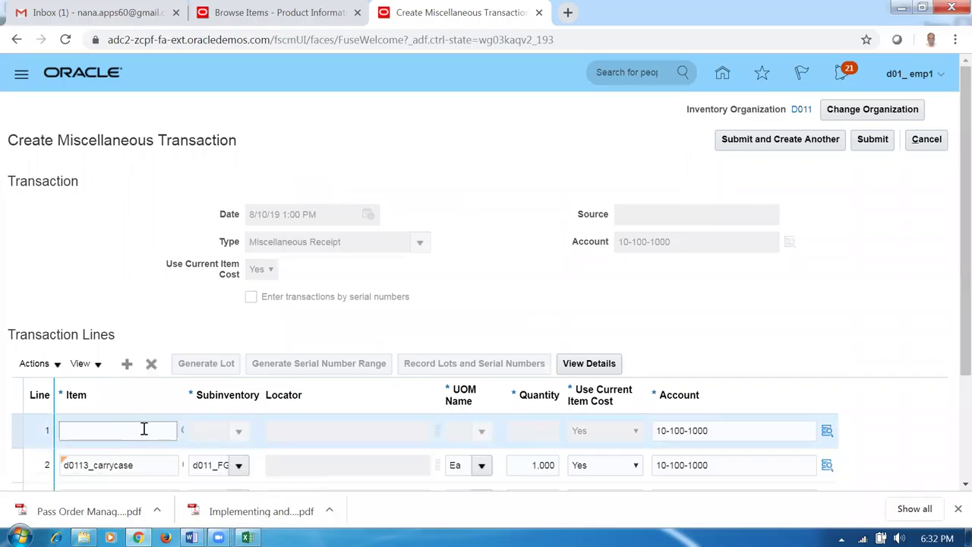
key("Tab")
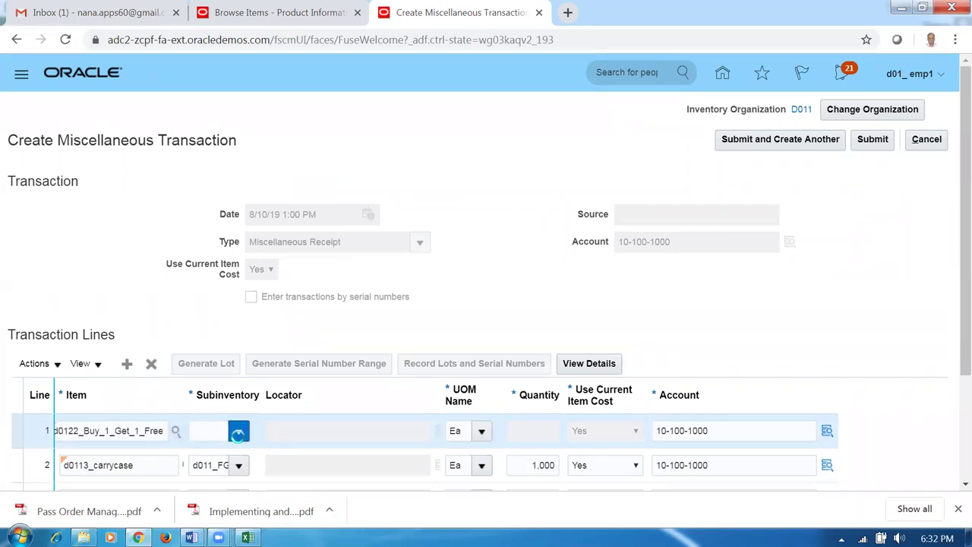
left_click(239, 432)
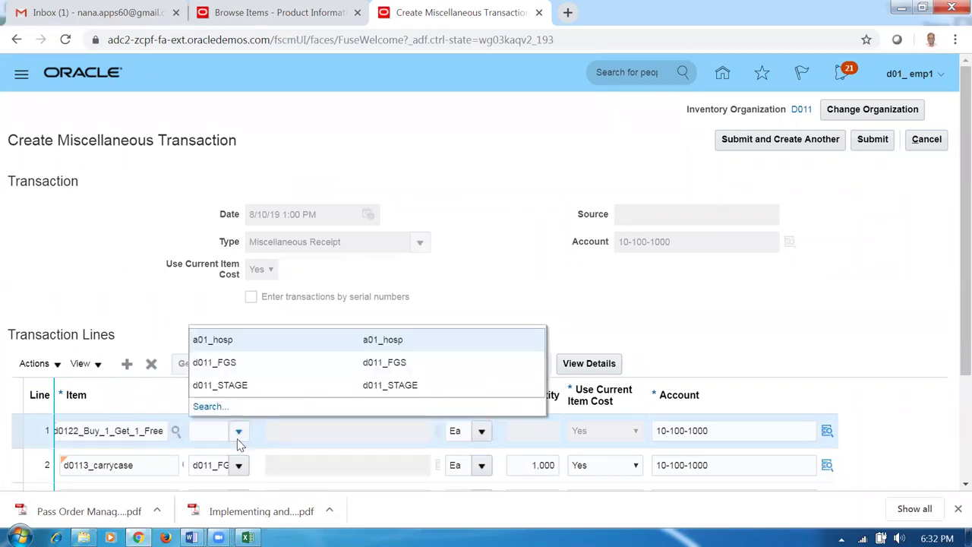
left_click(241, 368)
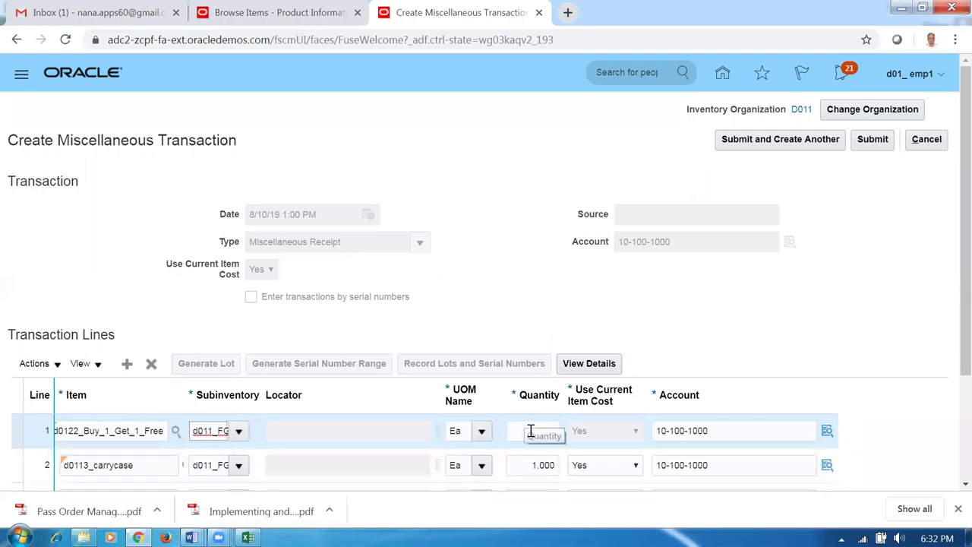
left_click(528, 430)
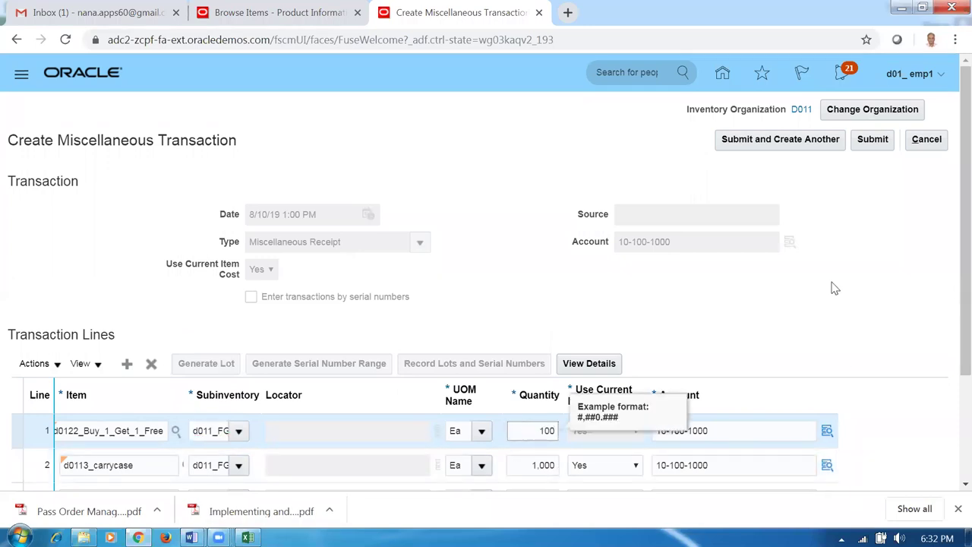
type("100")
left_click(689, 299)
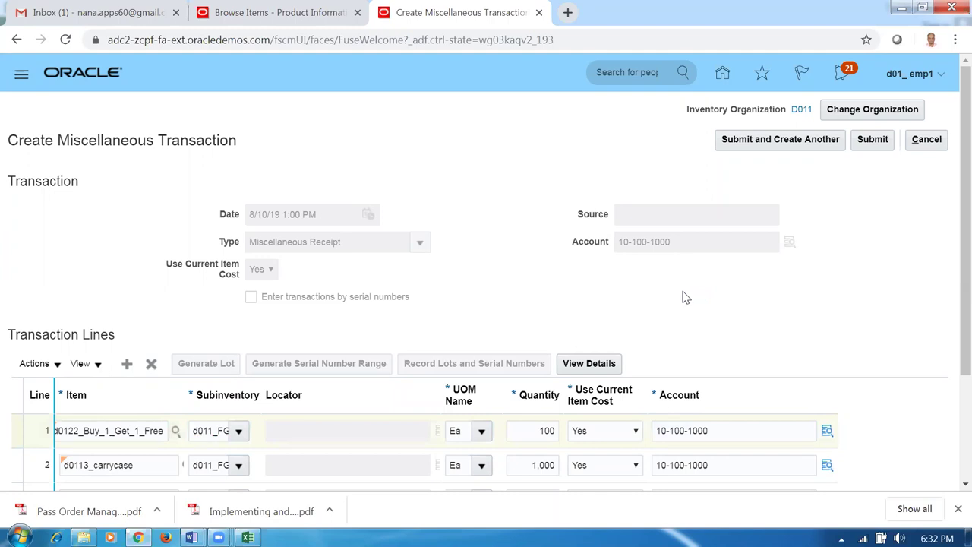
double_click(545, 432)
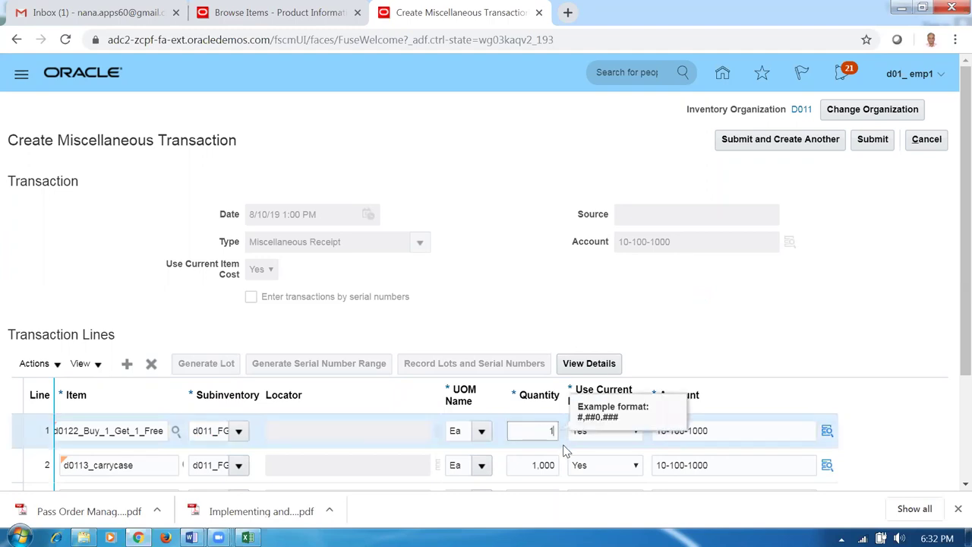
type("000")
left_click(533, 328)
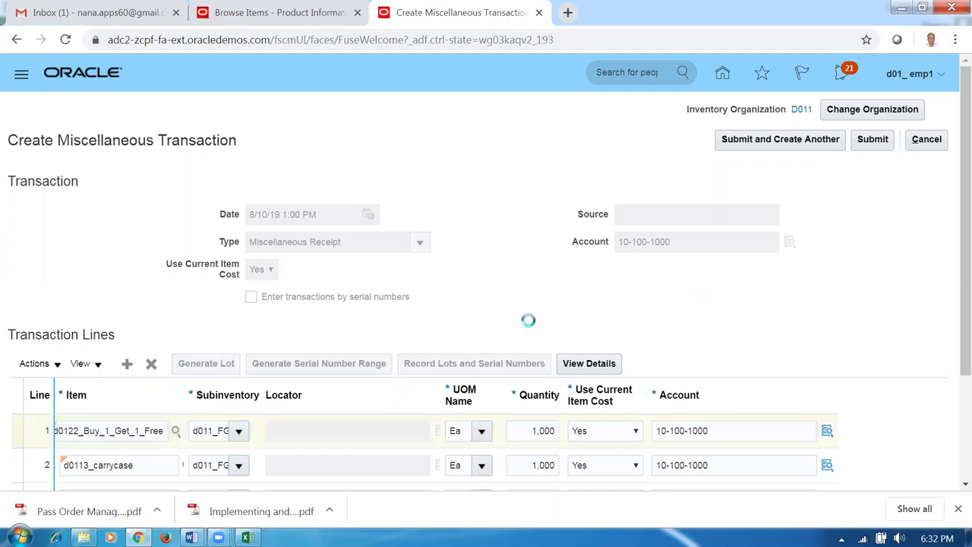
- Check the d0124_Desktop_Monitor item in Excel and return to the receipt page
key("alt+Tab")
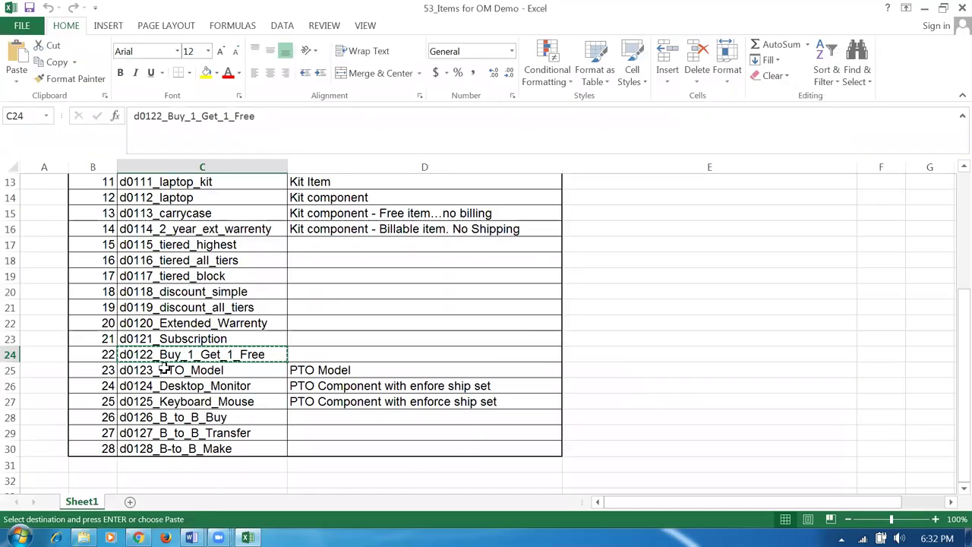
left_click(184, 387)
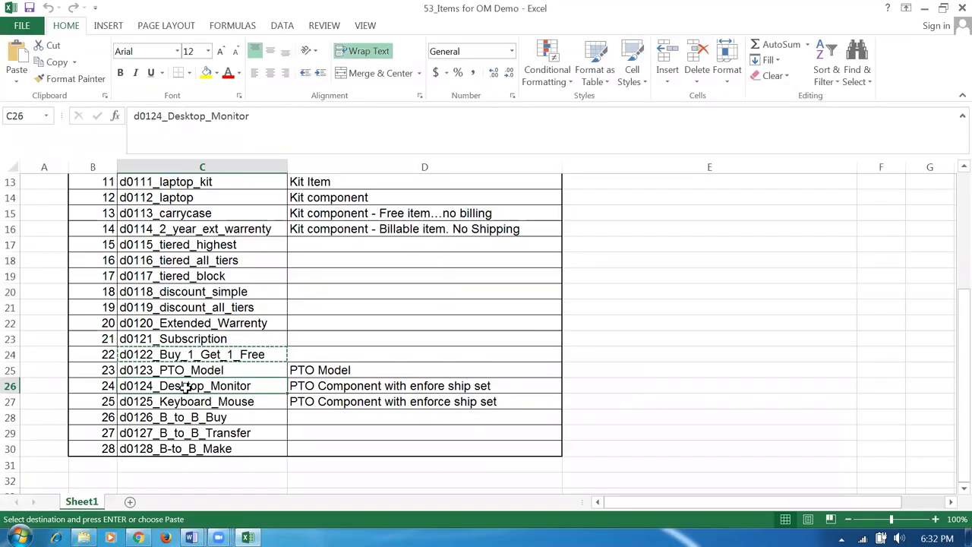
key("alt+Tab")
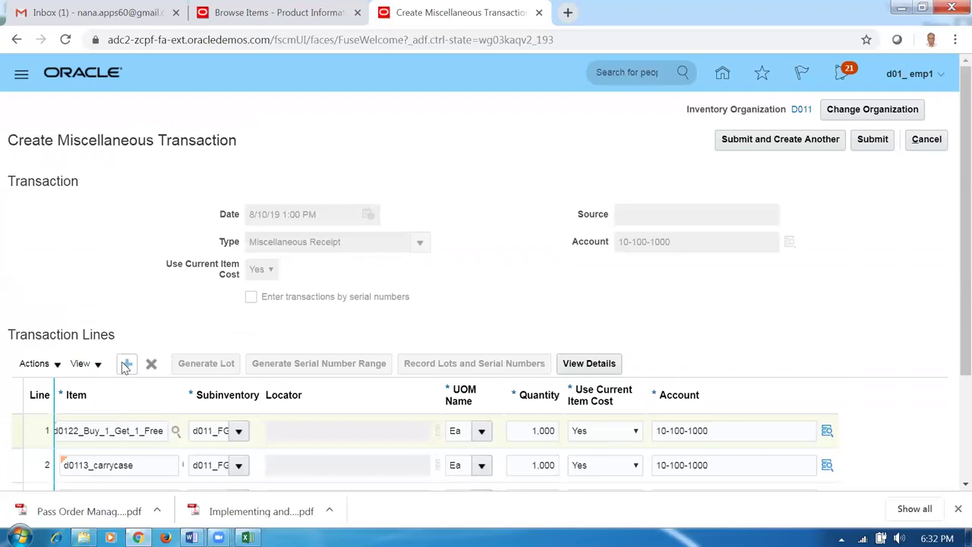
- Give the d0124_Desktop_Monitor line subinventory d011_FGS and quantity 1,000
left_click(124, 365)
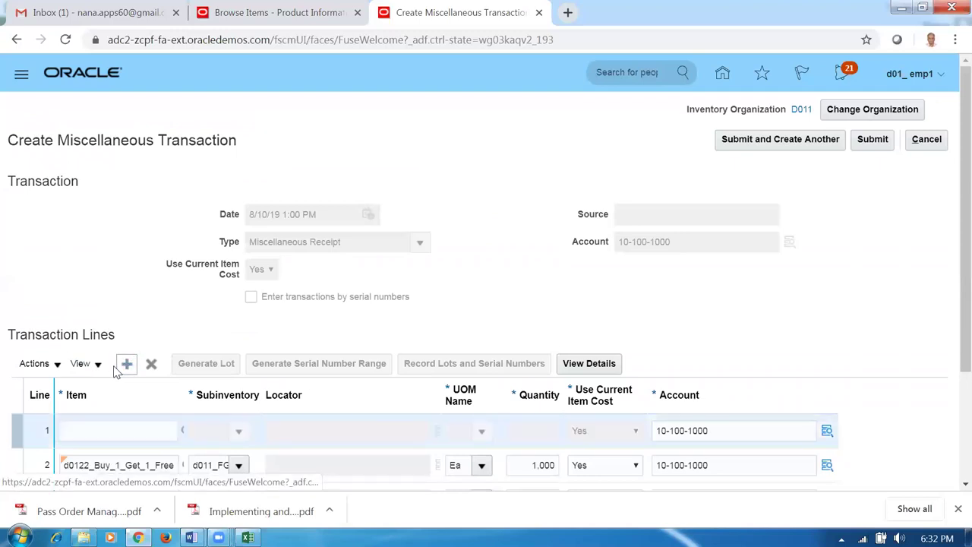
left_click(114, 430)
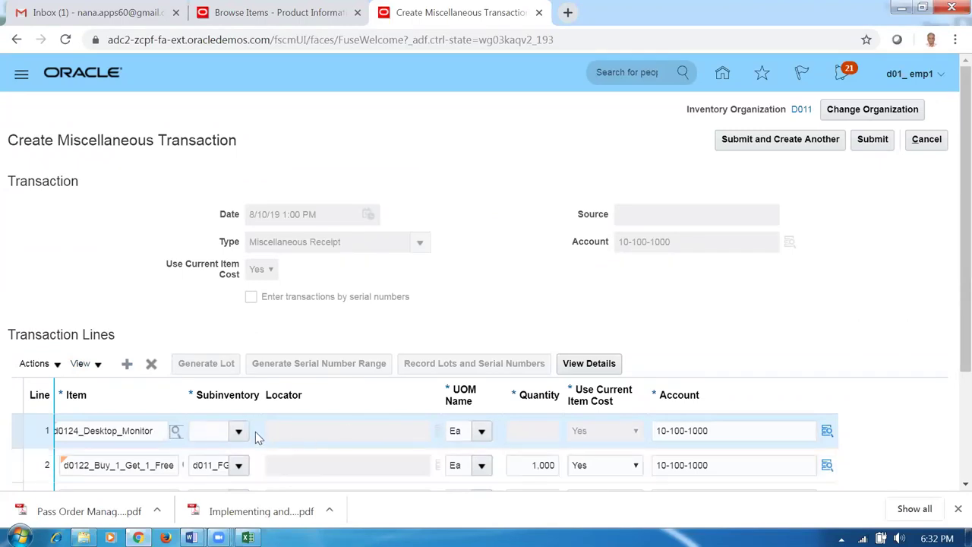
left_click(238, 432)
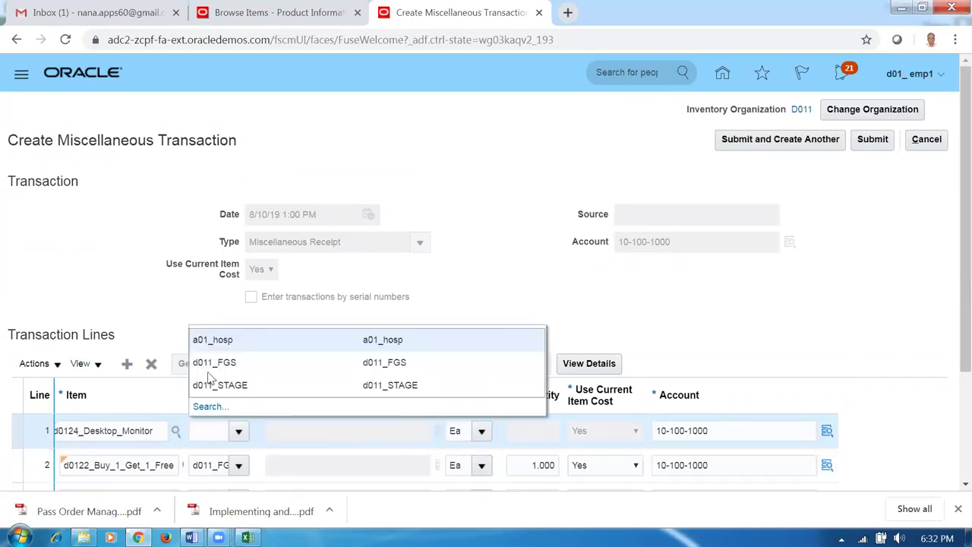
left_click(211, 363)
left_click(507, 432)
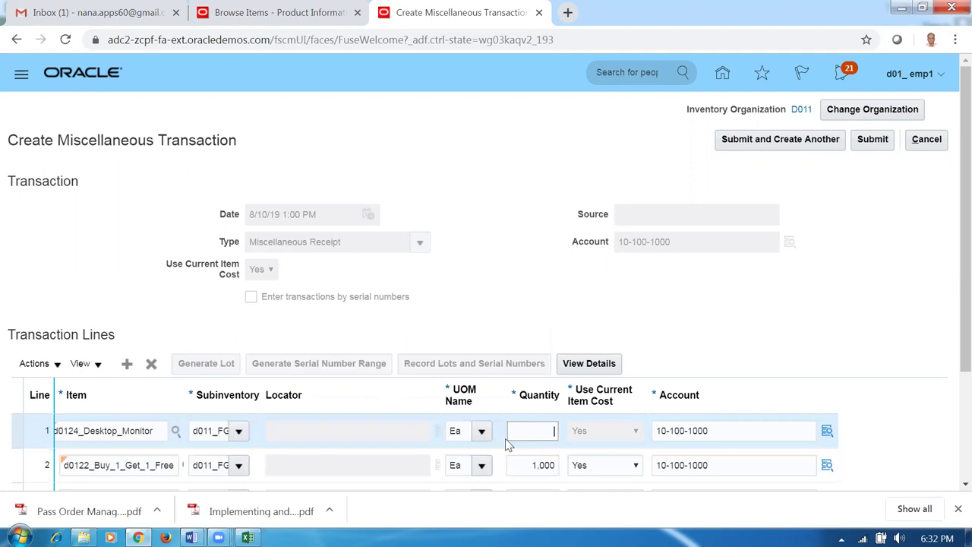
type("1,000")
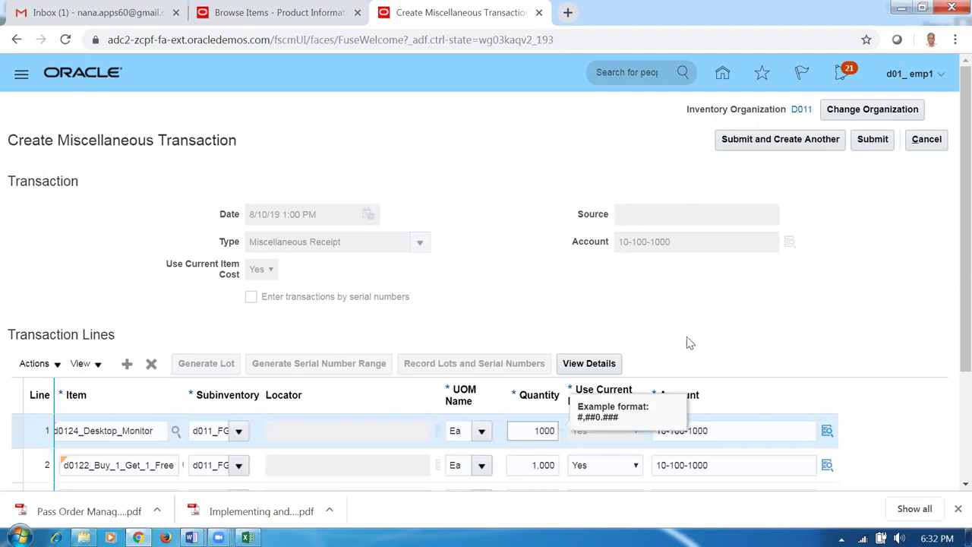
left_click(635, 288)
key("alt+Tab")
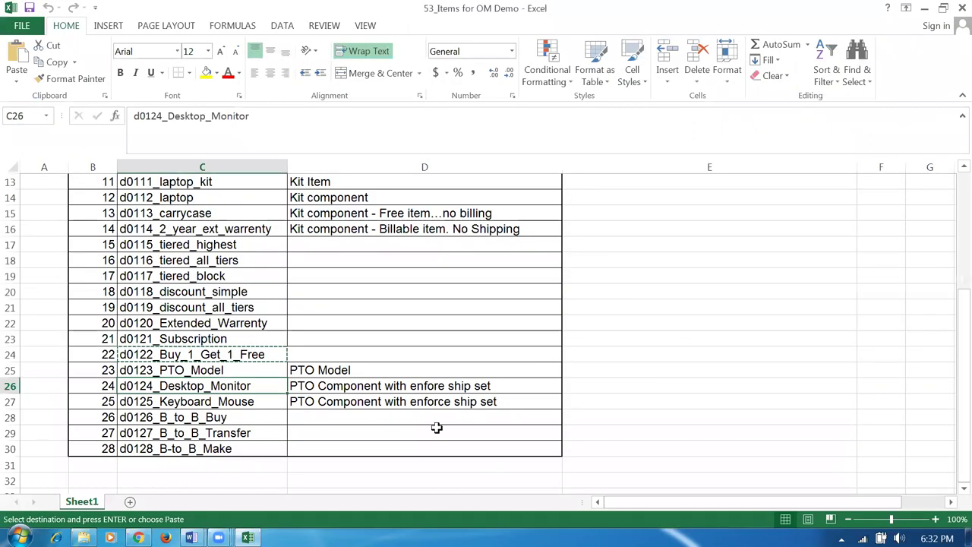
key("alt+Tab")
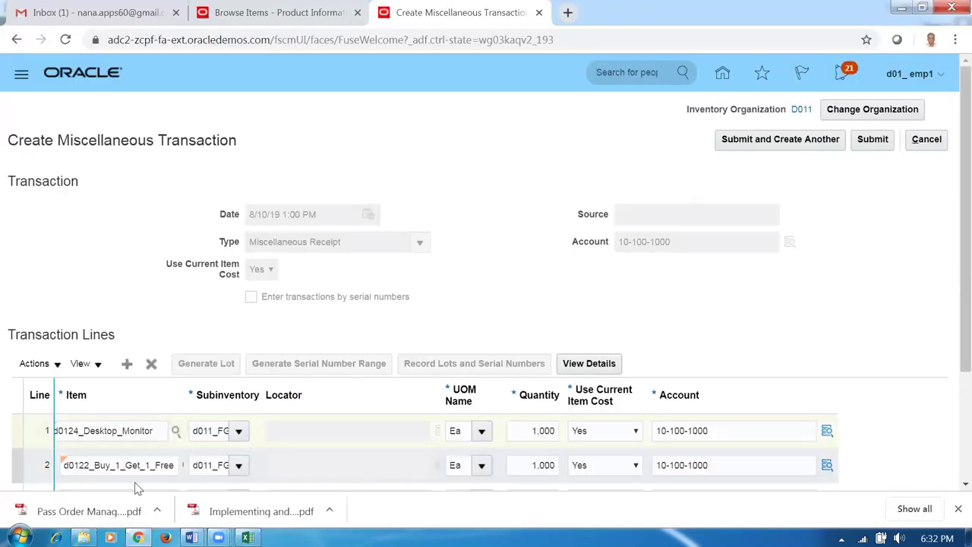
- Add a d0125_Keyboard_Mouse line received into d011_FGS with quantity 1,000
left_click(126, 364)
left_click(110, 432)
type("d0125")
key("Tab")
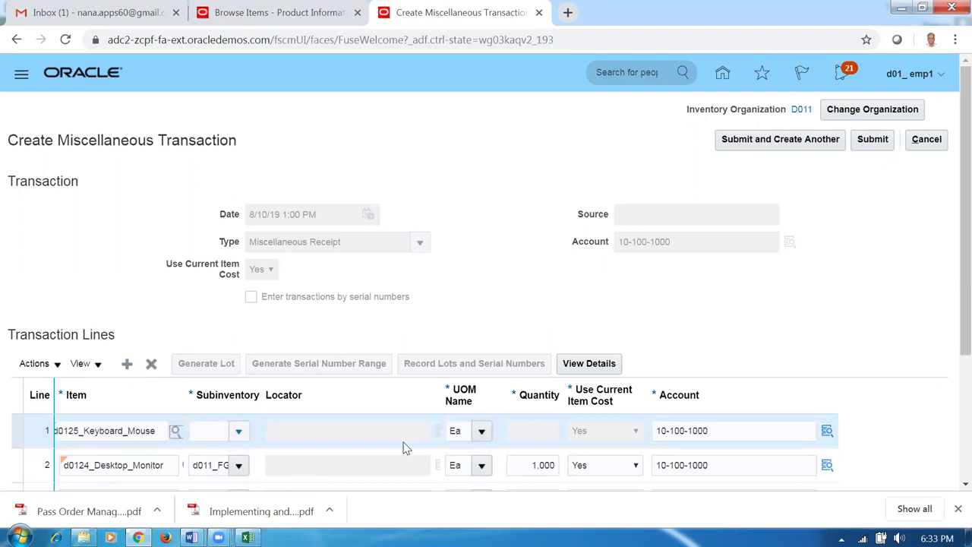
left_click(239, 431)
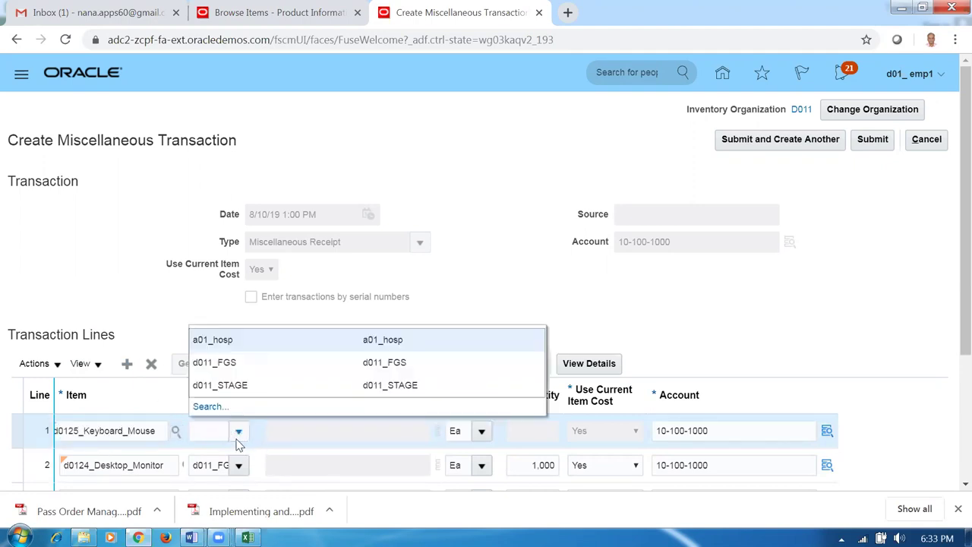
left_click(225, 362)
left_click(524, 430)
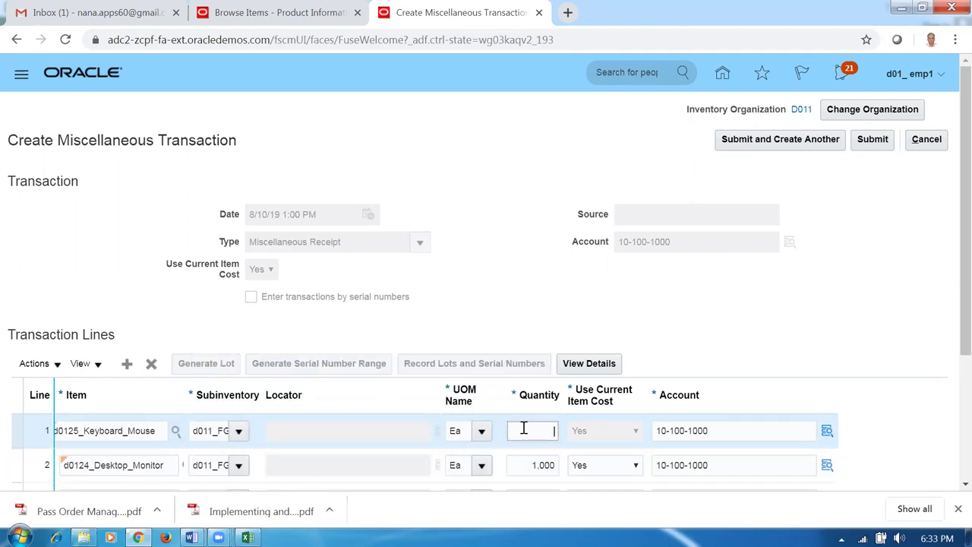
type("1000")
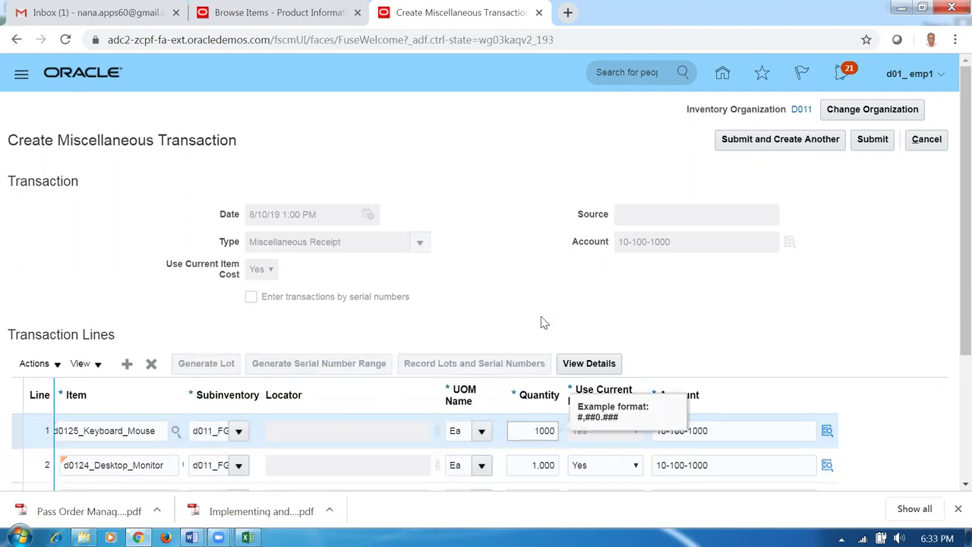
left_click(541, 322)
- Check the item names in cells C28:C29 of the demo item list workbook
key("alt+Tab")
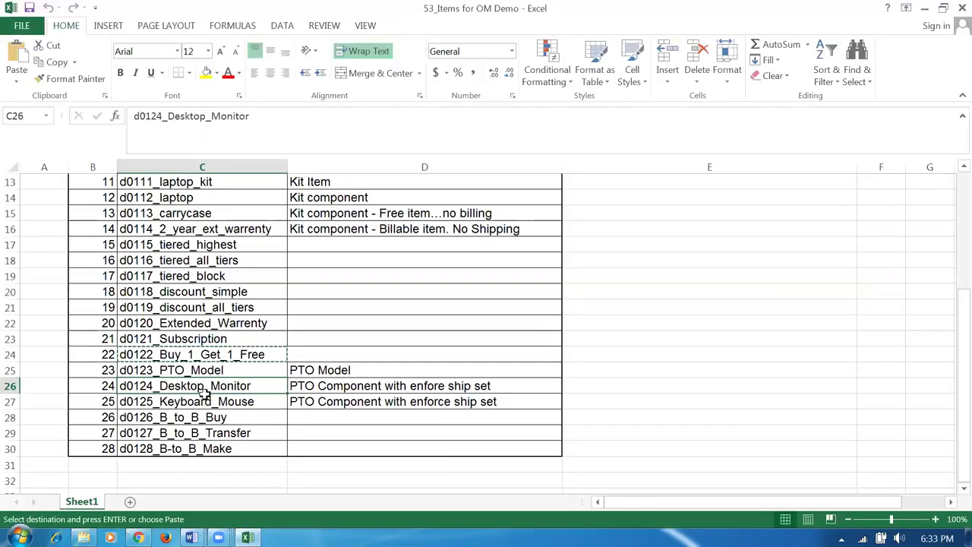
left_click_drag(215, 417, 344, 443)
left_click(646, 447)
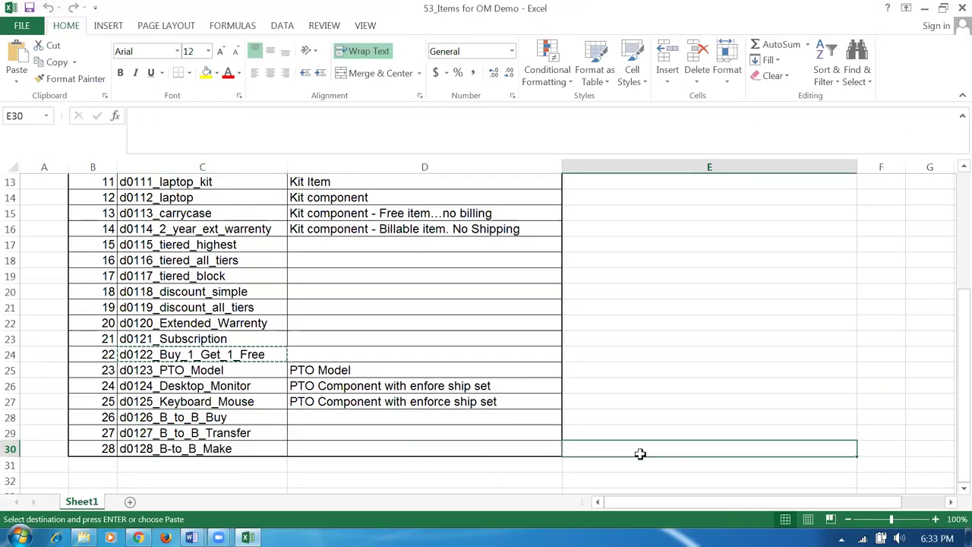
key("alt+Tab")
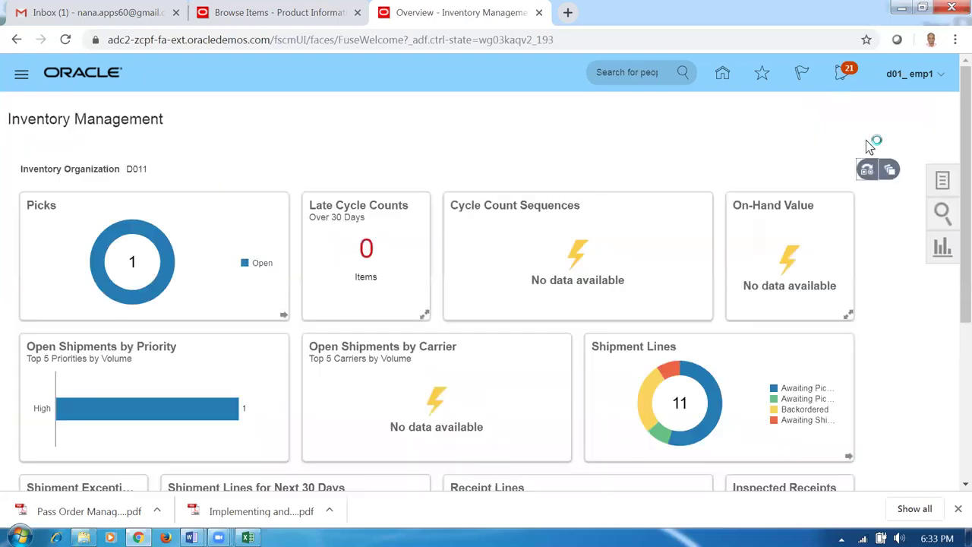
- Acknowledge the receipt confirmation and go from Home to Supply Chain Planning's Plan Inputs
left_click(555, 189)
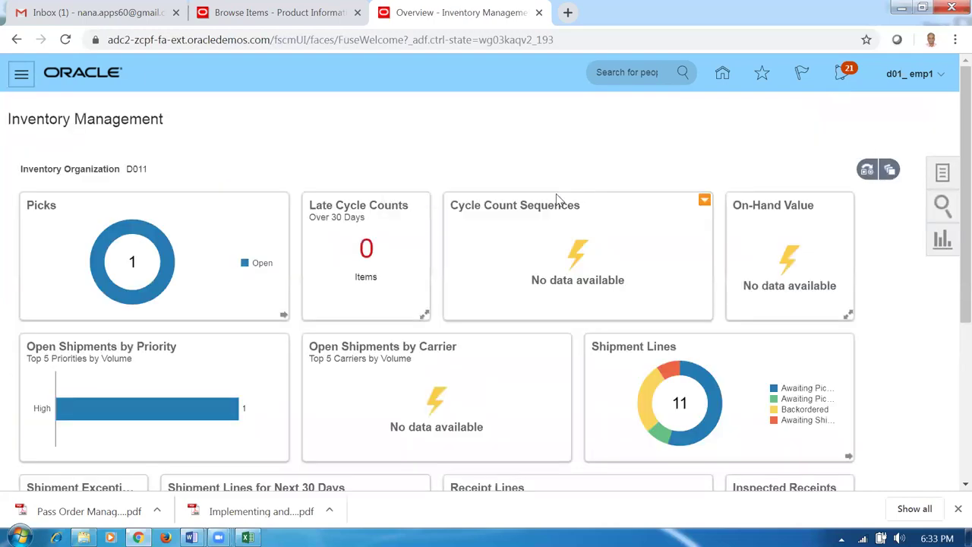
left_click(722, 72)
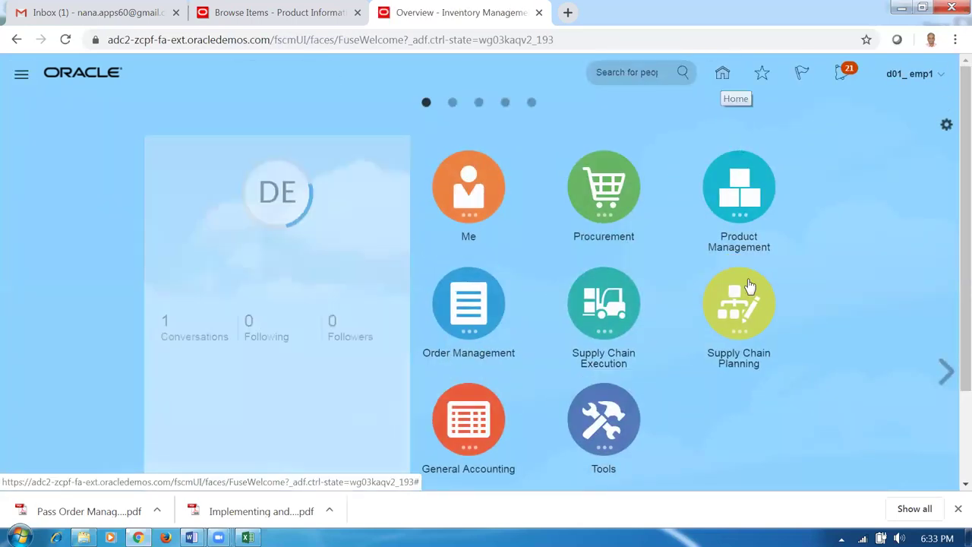
left_click(740, 334)
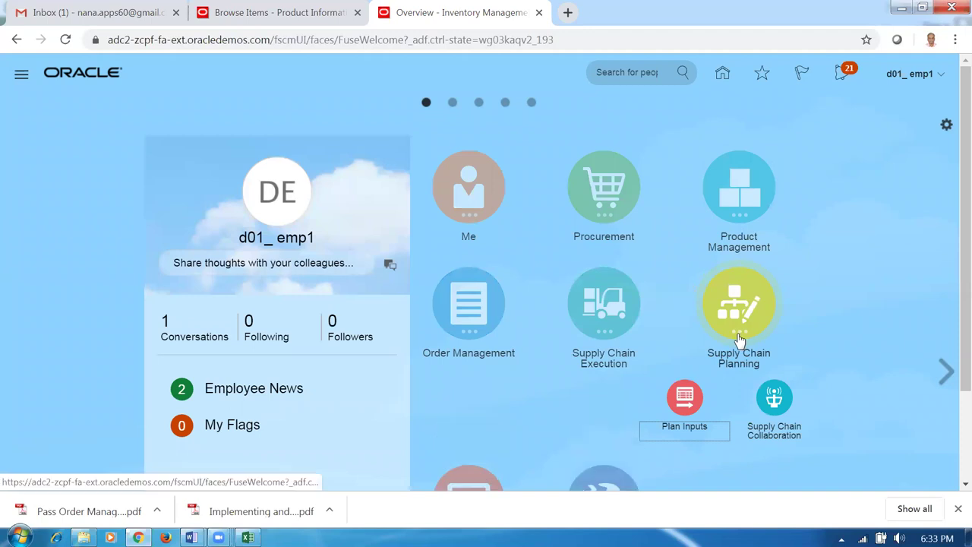
left_click(685, 402)
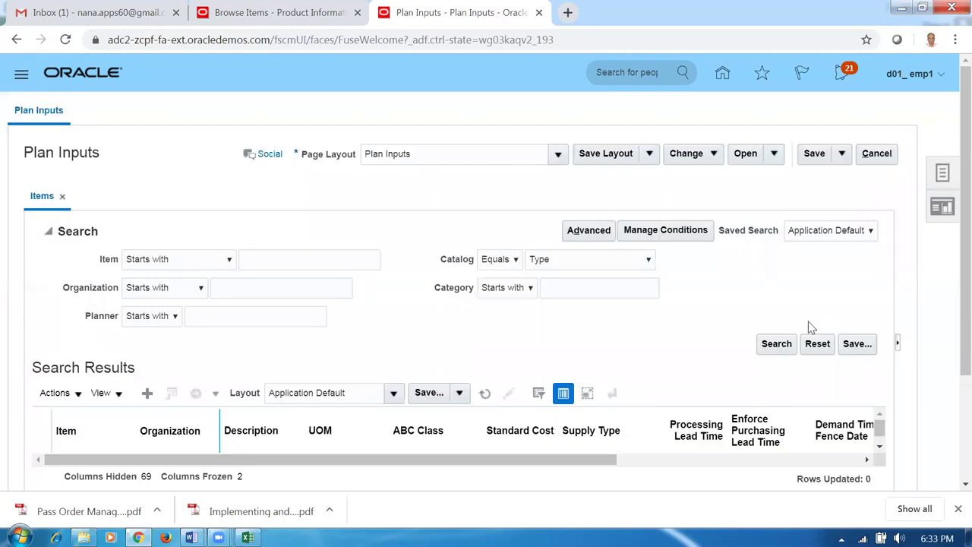
left_click(294, 258)
- Search Plan Inputs for items starting with d01 and scroll through the results
type("d01")
left_click(776, 343)
scroll(430, 369, "down", 2)
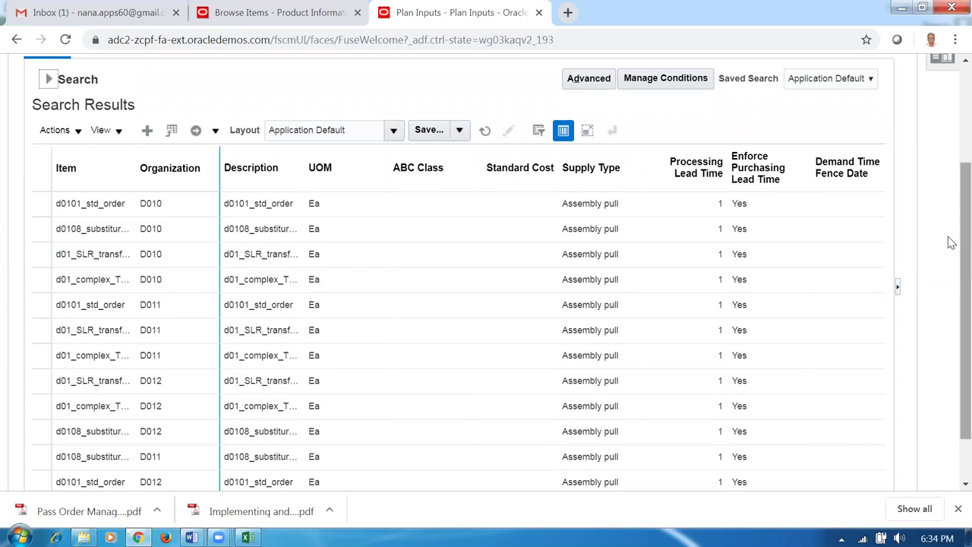
left_click_drag(952, 243, 951, 147)
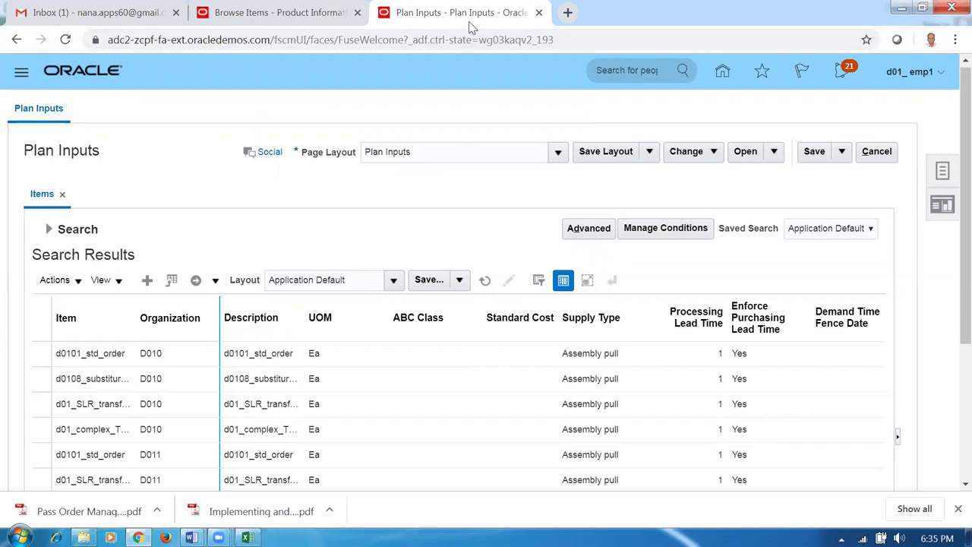
- Duplicate the Plan Inputs browser tab and reload it to reach the home page
right_click(473, 24)
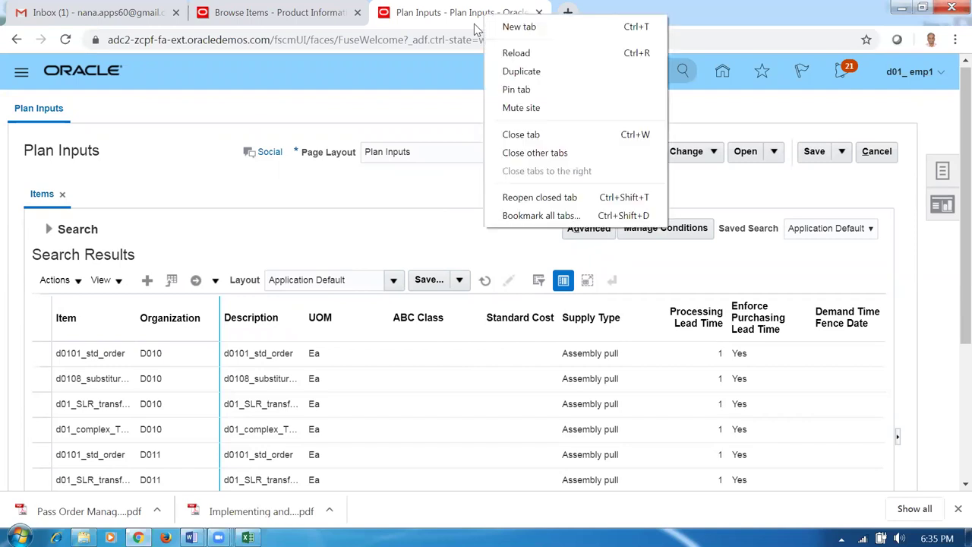
left_click(514, 70)
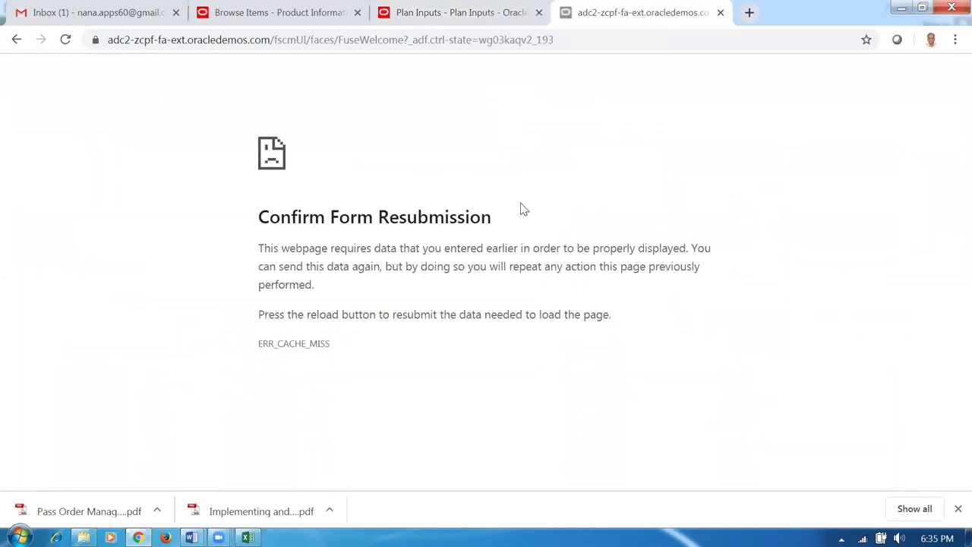
left_click(373, 40)
key("Return")
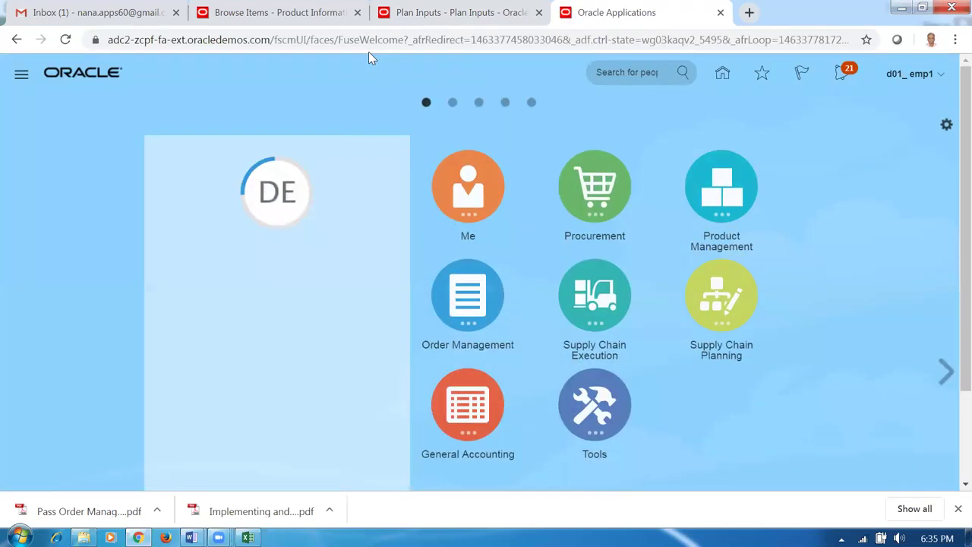
- Open the Order Management overview and start creating a new sales order
left_click(466, 304)
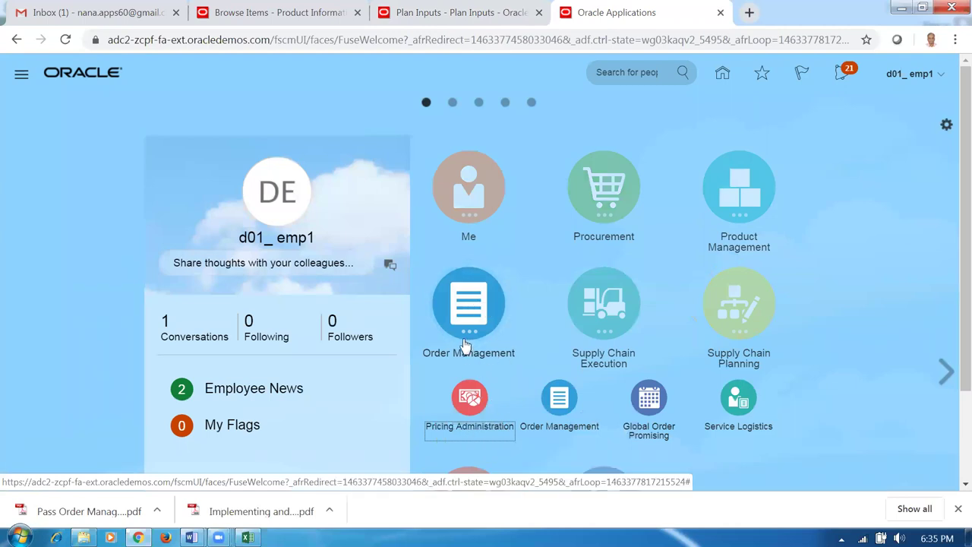
left_click(559, 401)
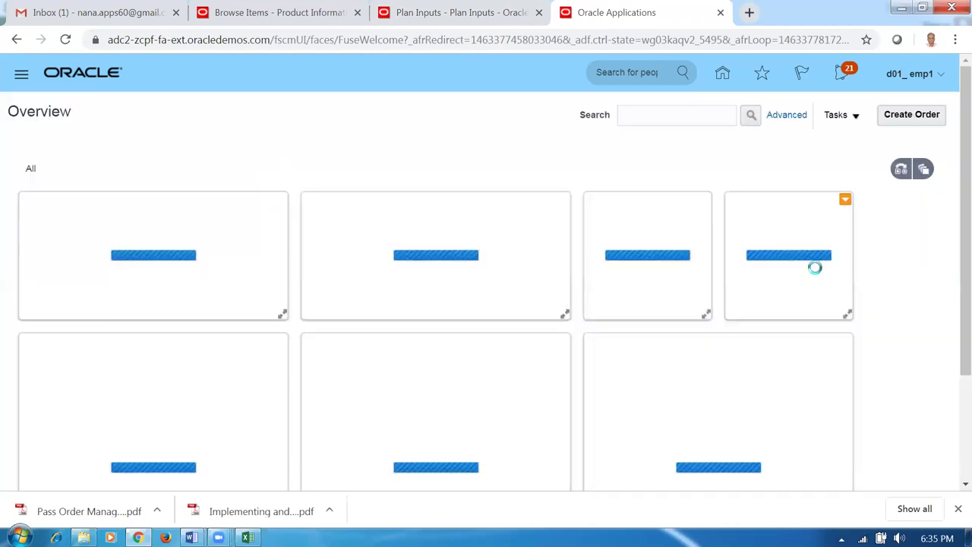
left_click(909, 118)
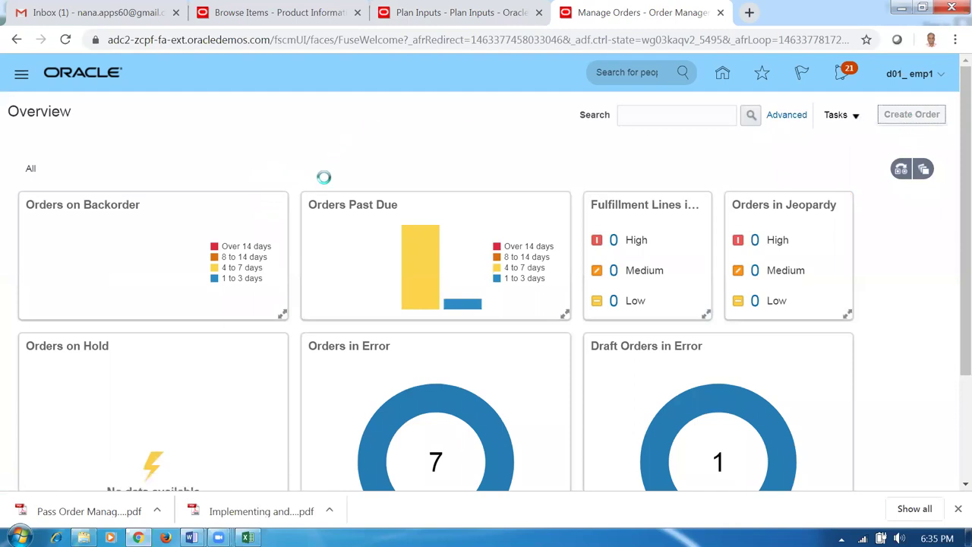
left_click(309, 205)
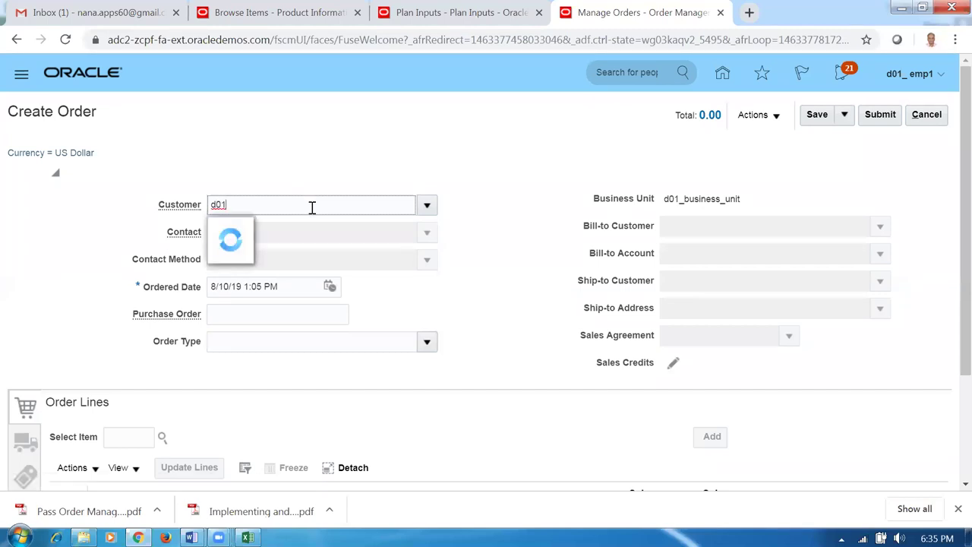
- Select d01_cust_1 as the customer and enter d01 in the order line's item field
left_click(273, 241)
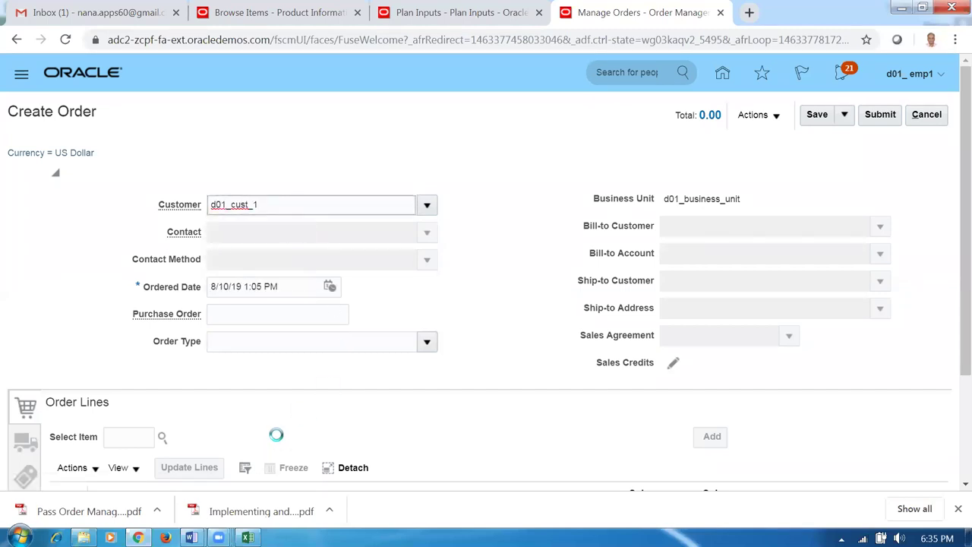
left_click(129, 438)
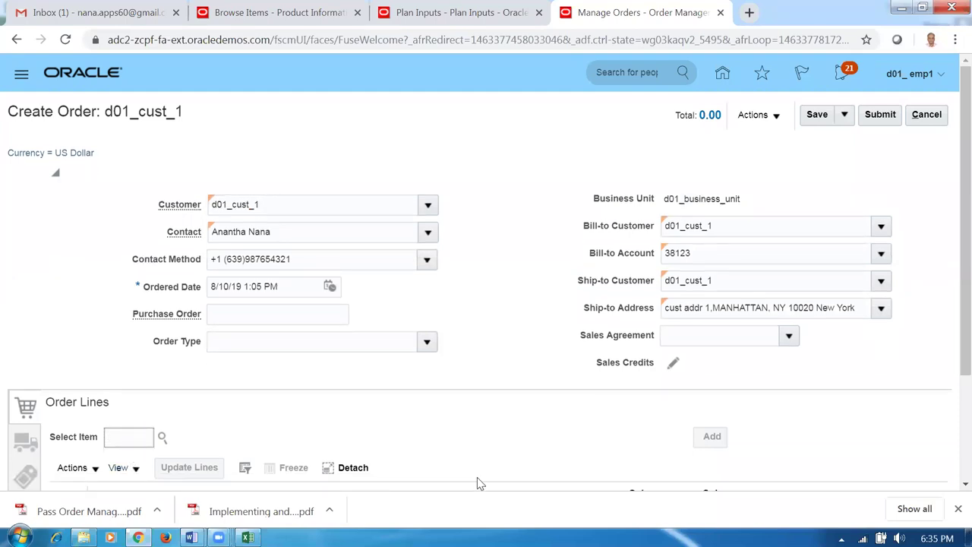
type("d0102")
key("BackSpace")
key("BackSpace")
- Search items matching d01 and choose d0112_laptop as the order line item
key("Tab")
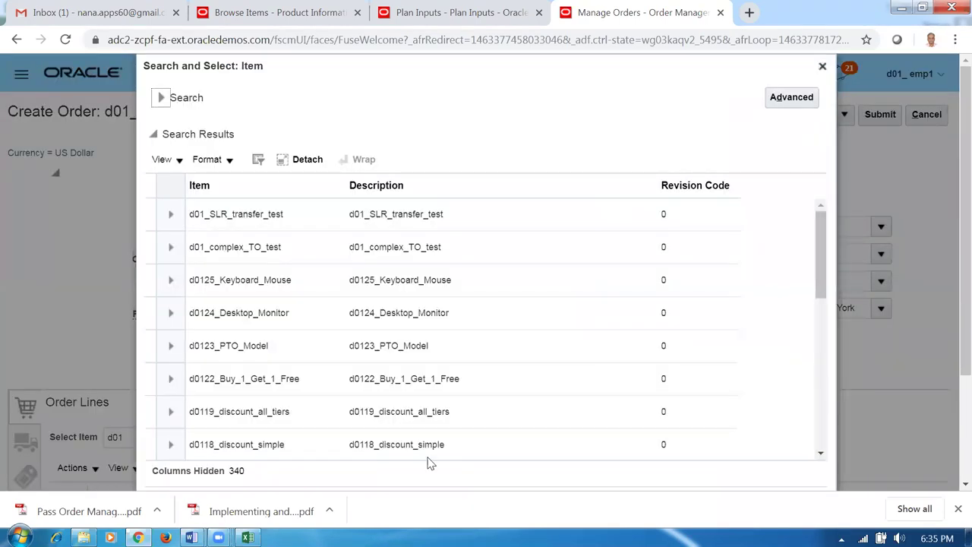
left_click_drag(823, 278, 820, 458)
left_click(825, 434)
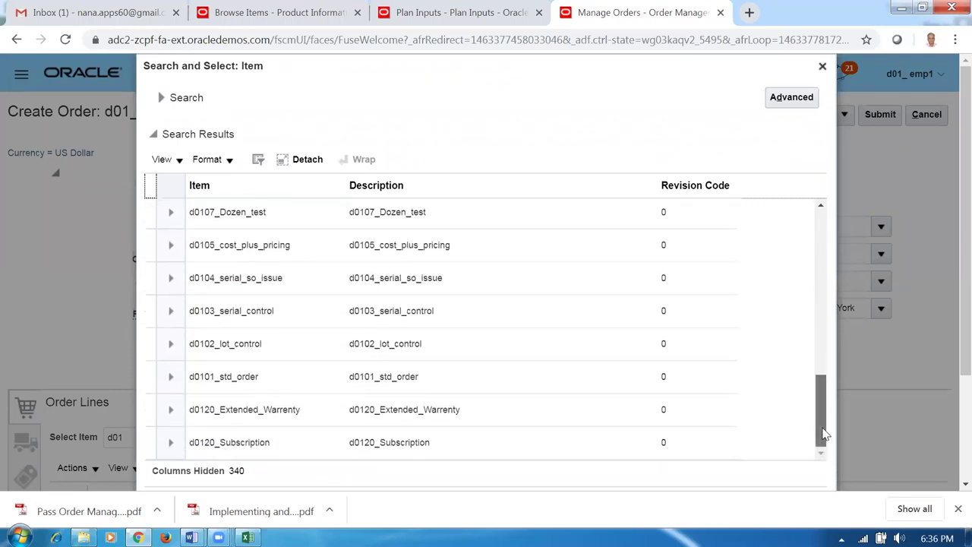
left_click_drag(825, 433, 845, 222)
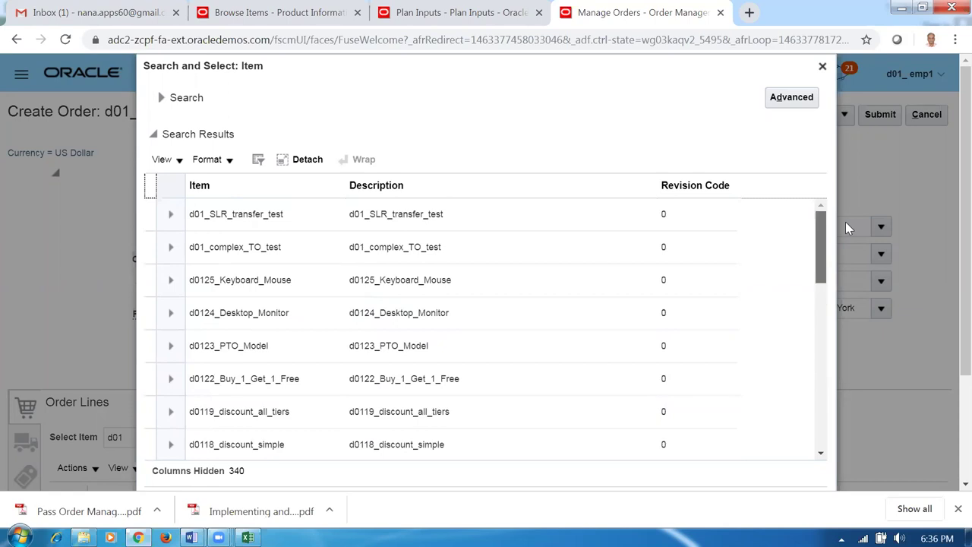
left_click_drag(854, 258, 828, 348)
left_click(291, 375)
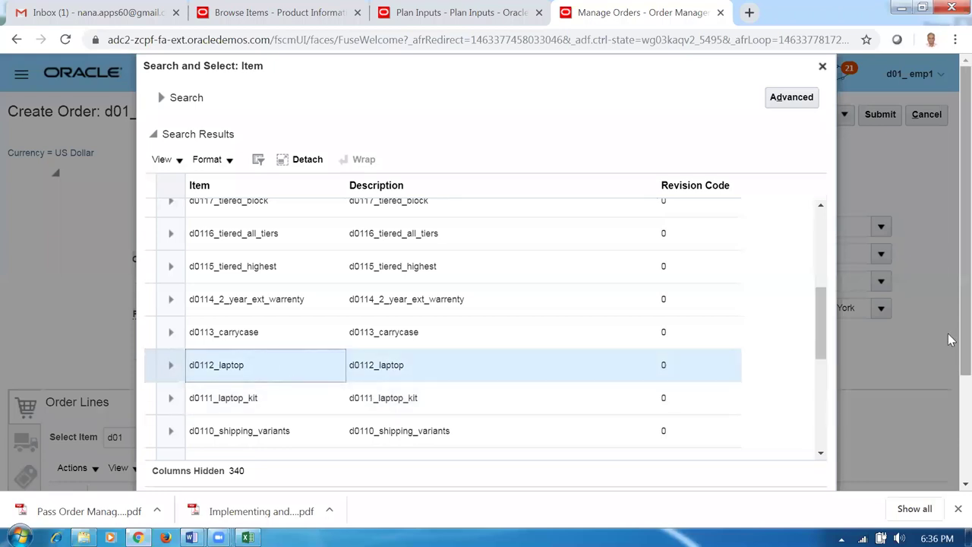
scroll(949, 339, "down", 3)
left_click(755, 401)
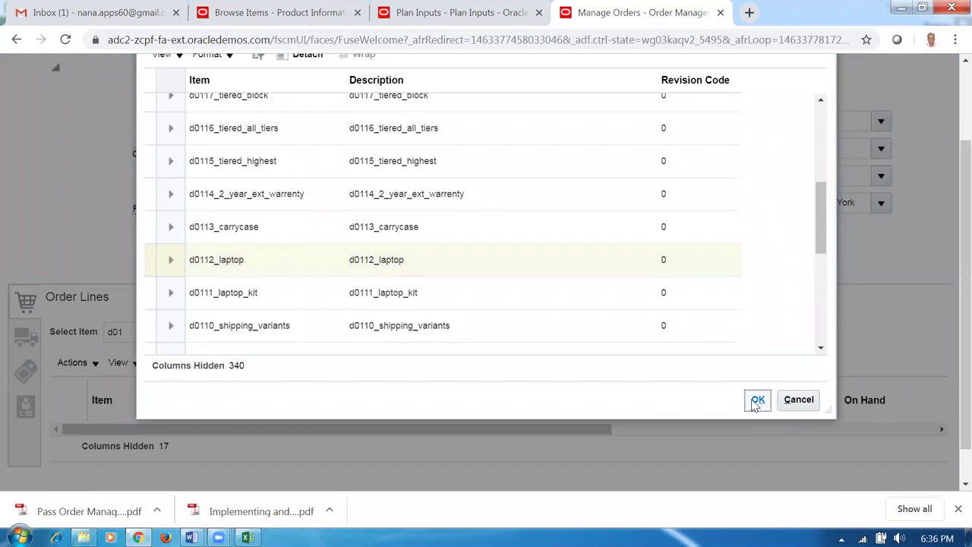
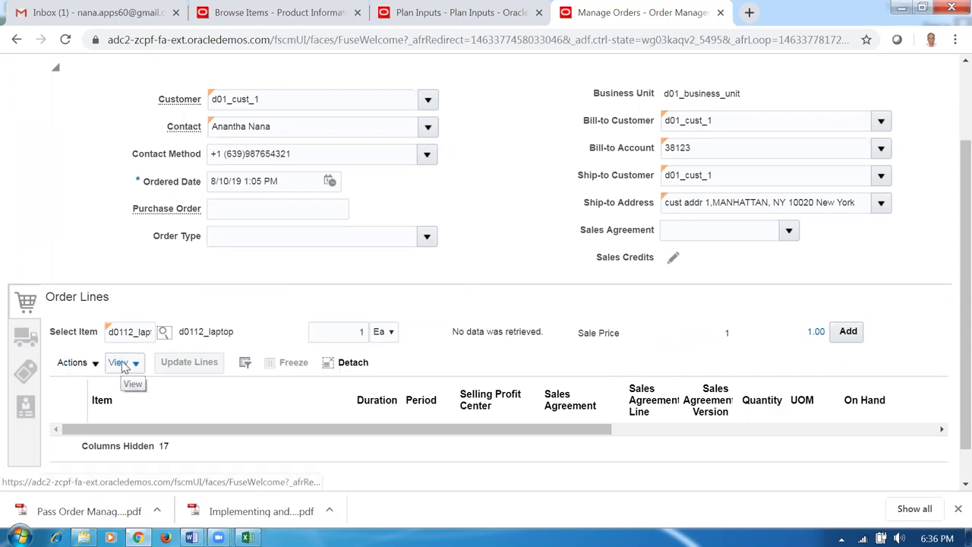
- Check the item field on the d01_cust_1 order line
left_click(127, 334)
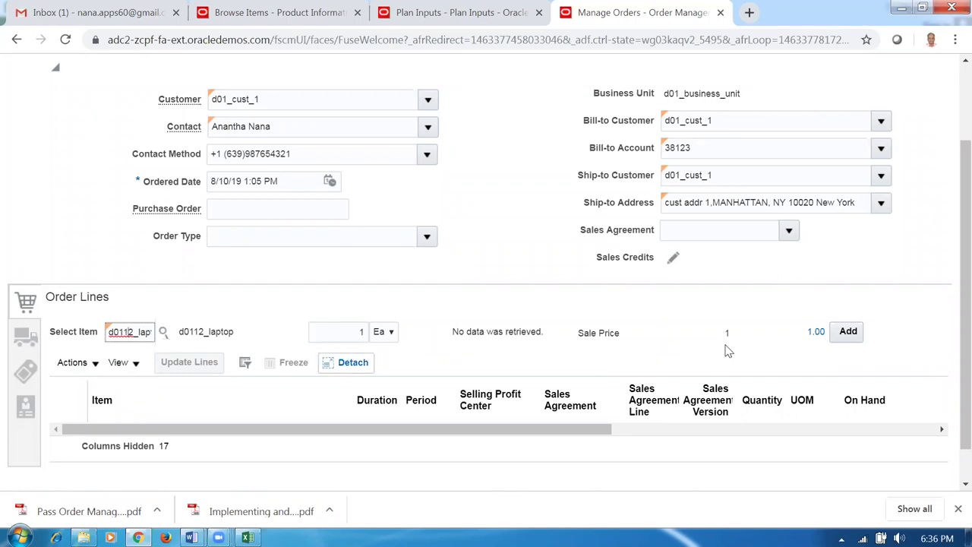
scroll(952, 176, "up", 3)
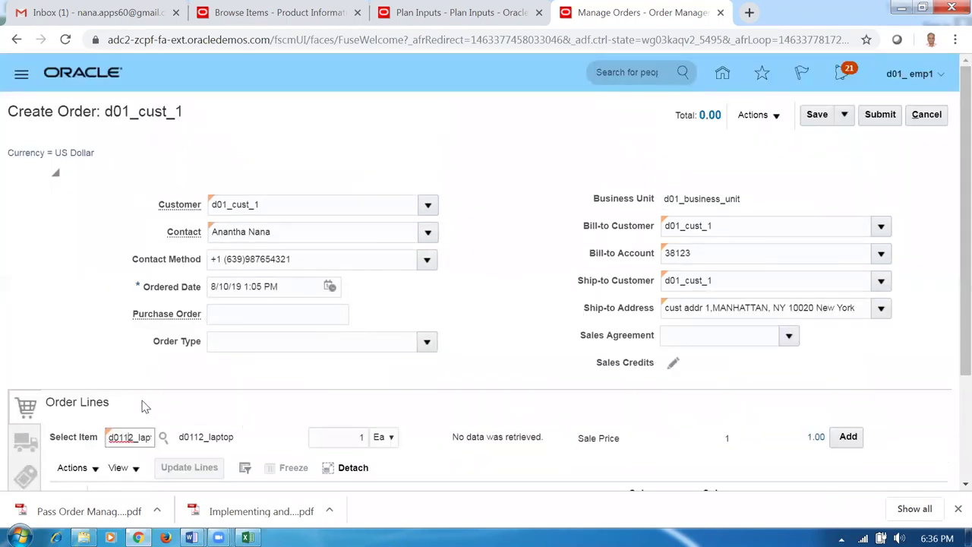
left_click(46, 365)
scroll(41, 372, "down", 3)
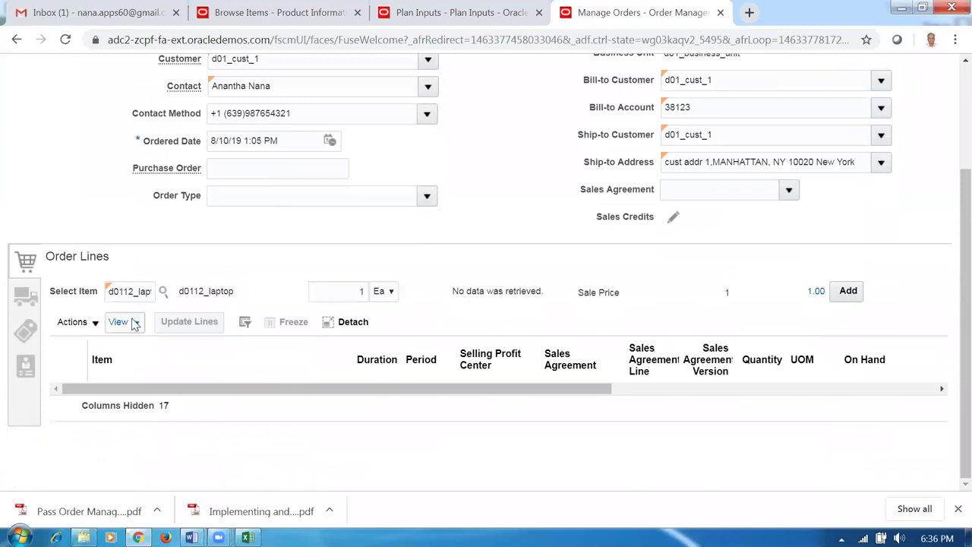
left_click(140, 291)
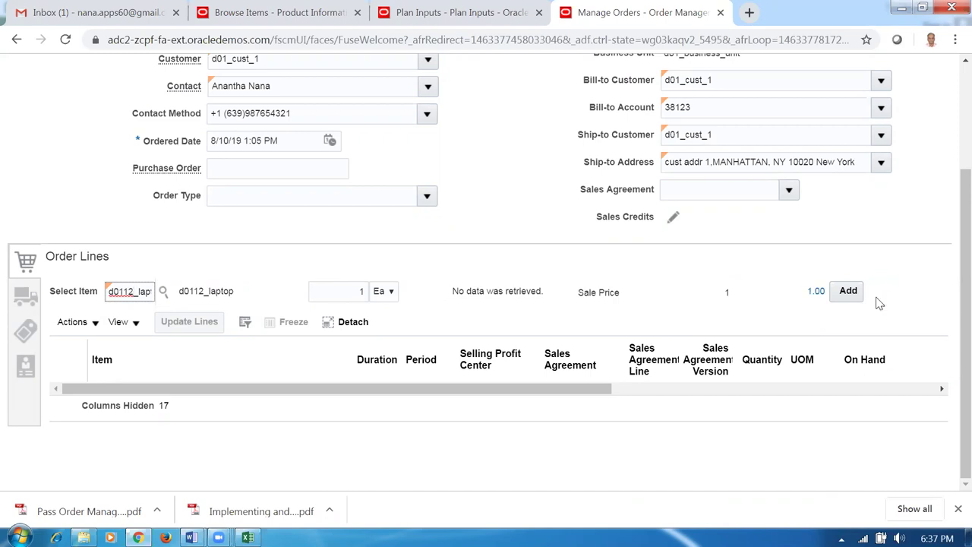
scroll(951, 168, "up", 1)
scroll(951, 169, "up", 3)
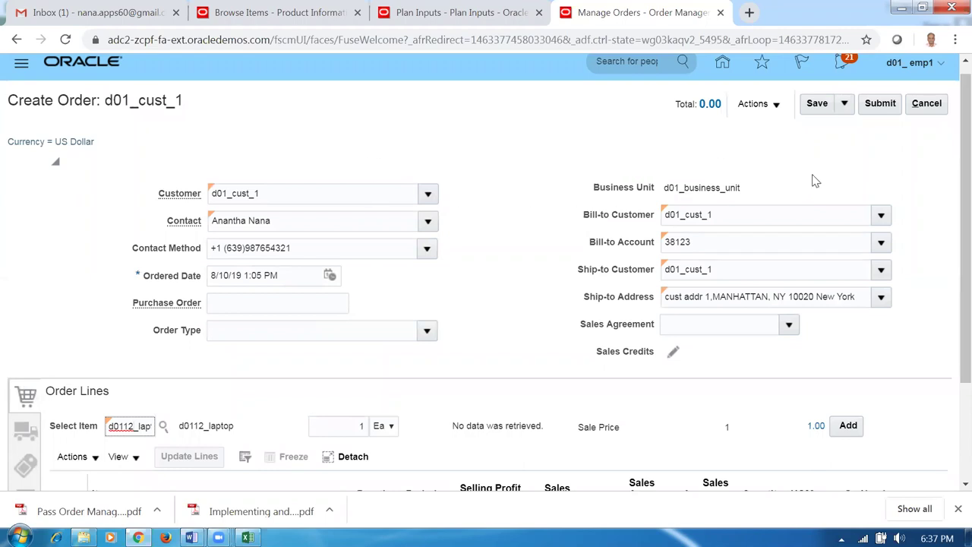
- Discard the unsaved d01_cust_1 order and return to the home page
left_click(934, 106)
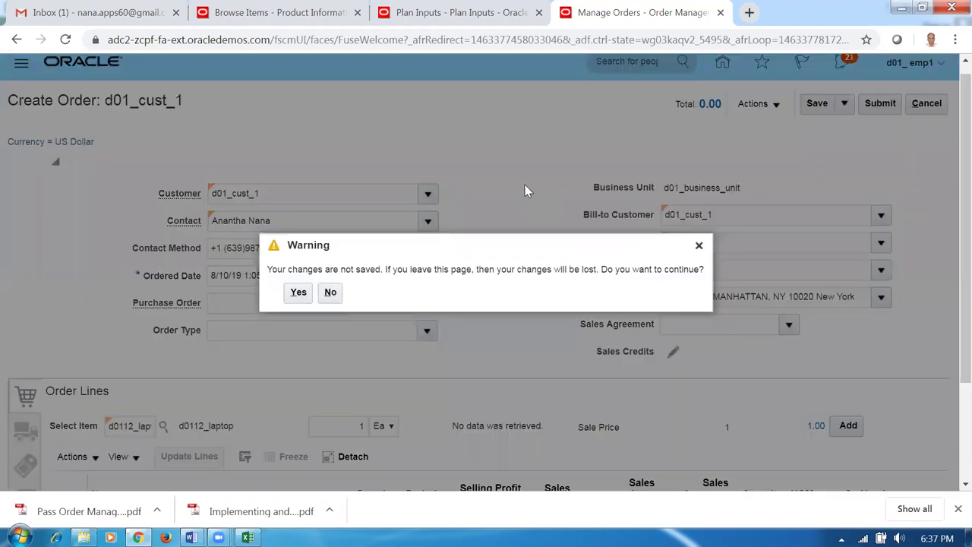
left_click(298, 300)
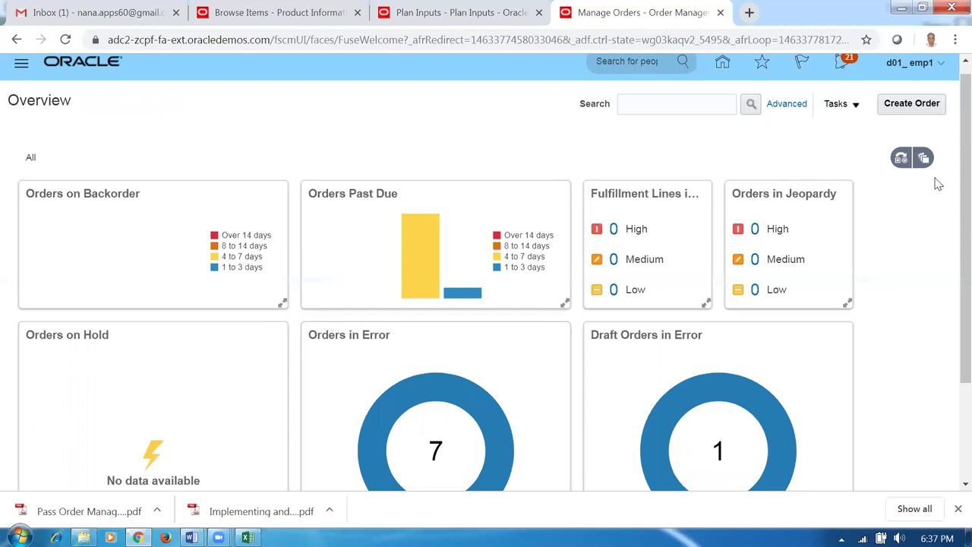
scroll(948, 186, "up", 1)
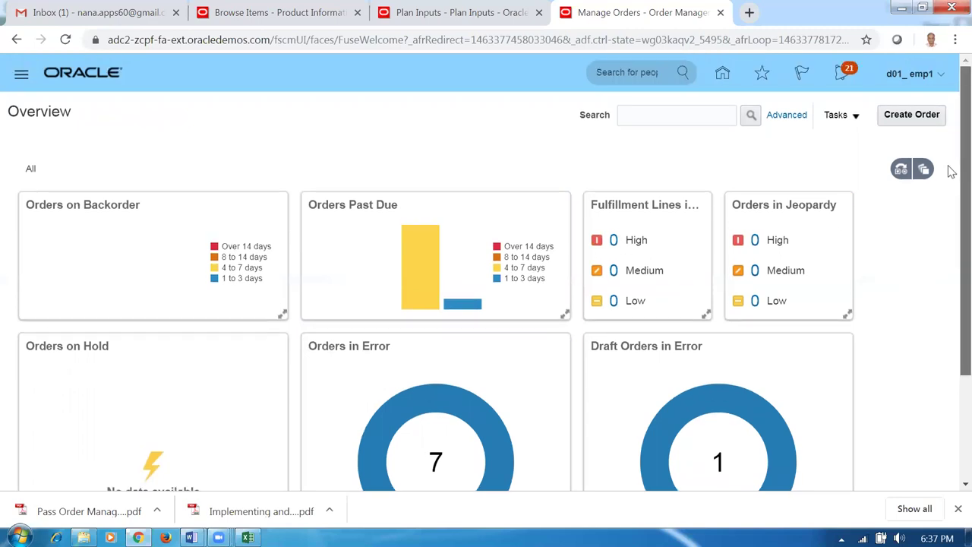
left_click(723, 76)
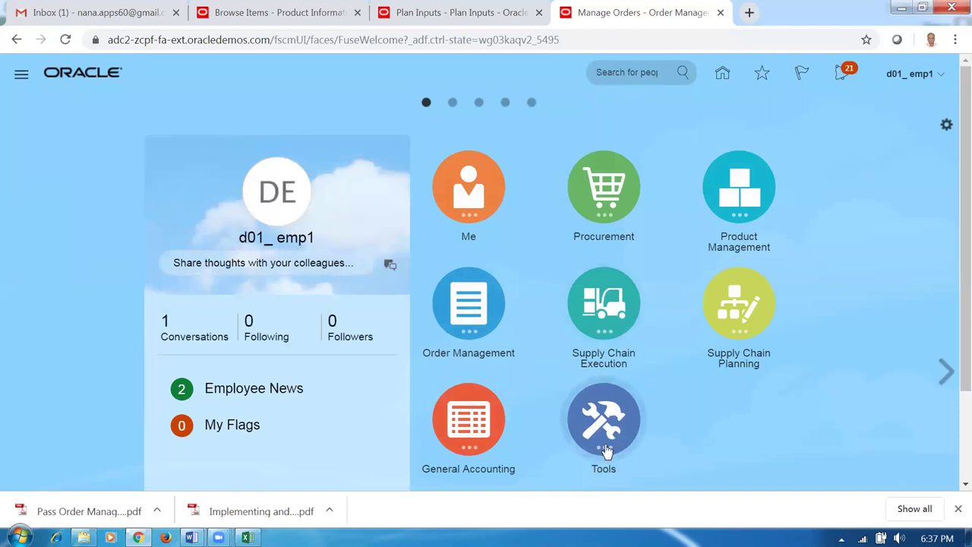
- List the d01 items in Plan Inputs, 12 items across D010, D011 and D012, then cancel
left_click(732, 318)
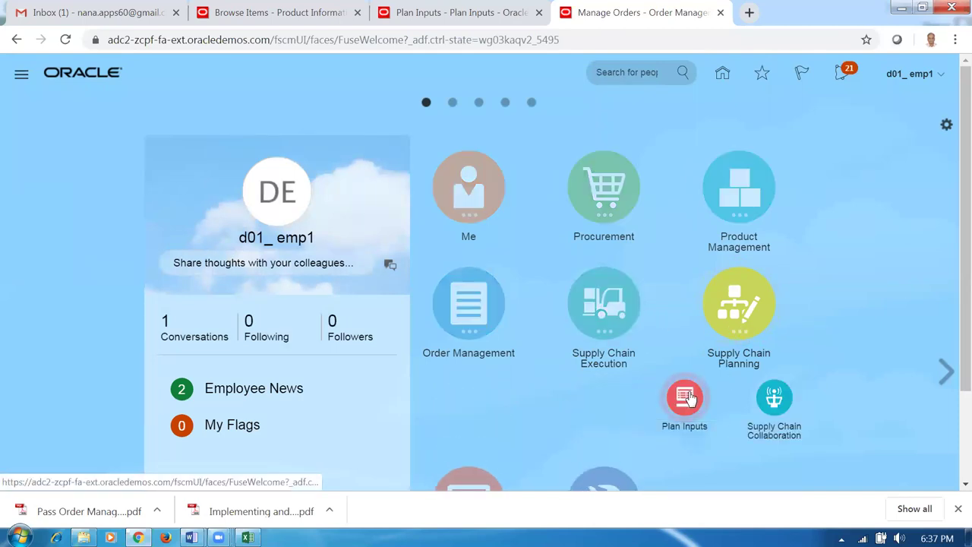
left_click(686, 396)
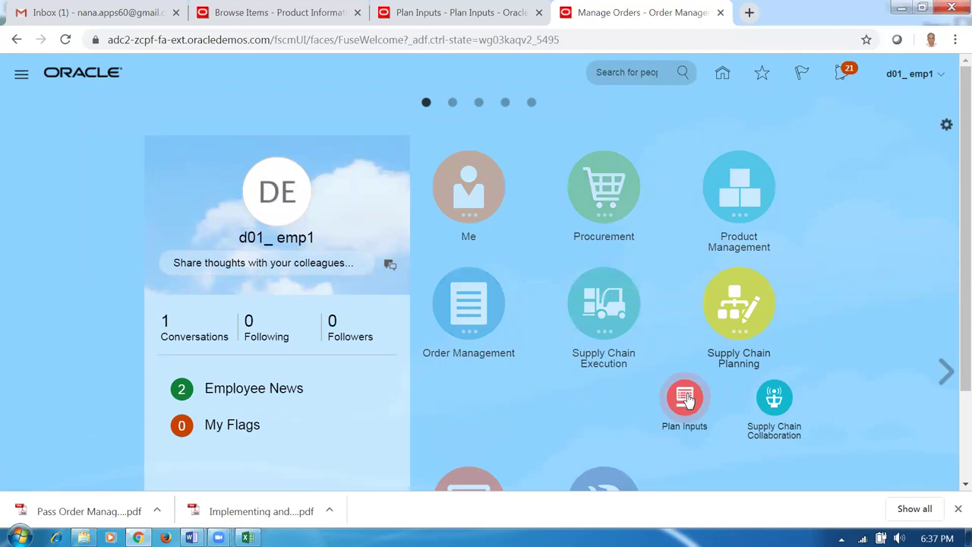
left_click(260, 262)
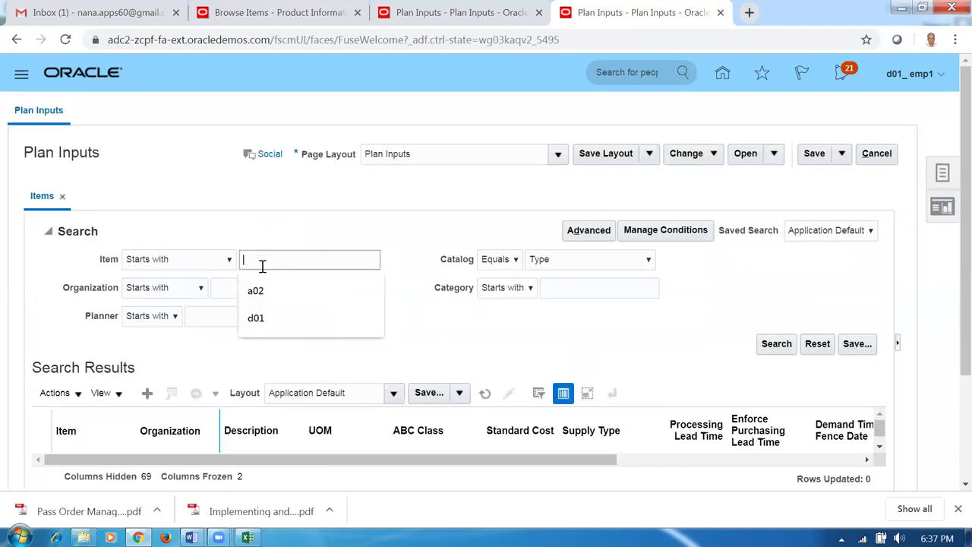
type("d01")
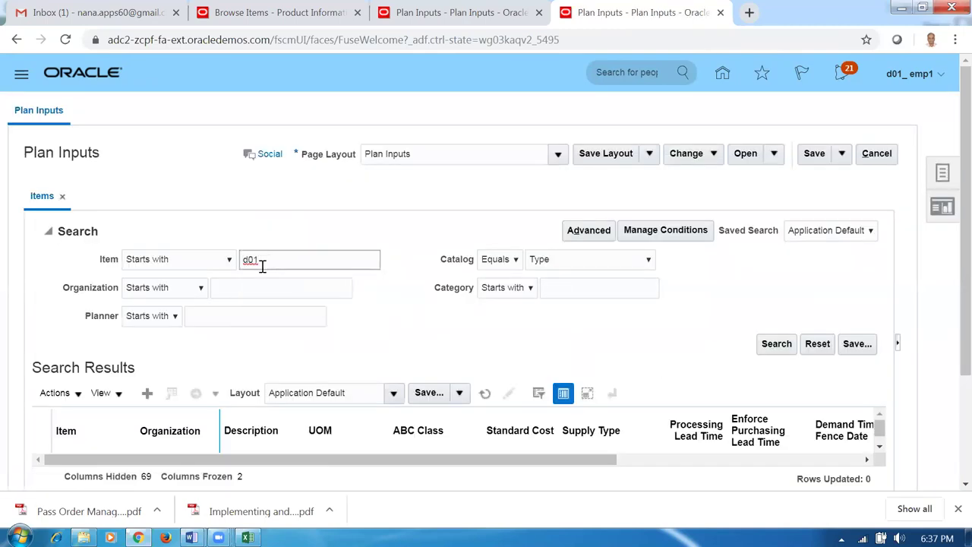
key("Return")
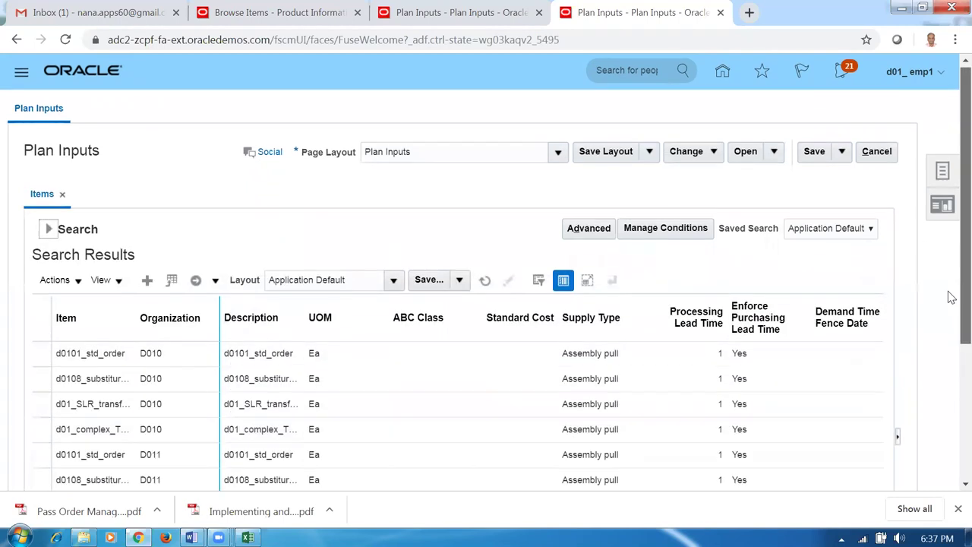
scroll(949, 334, "down", 3)
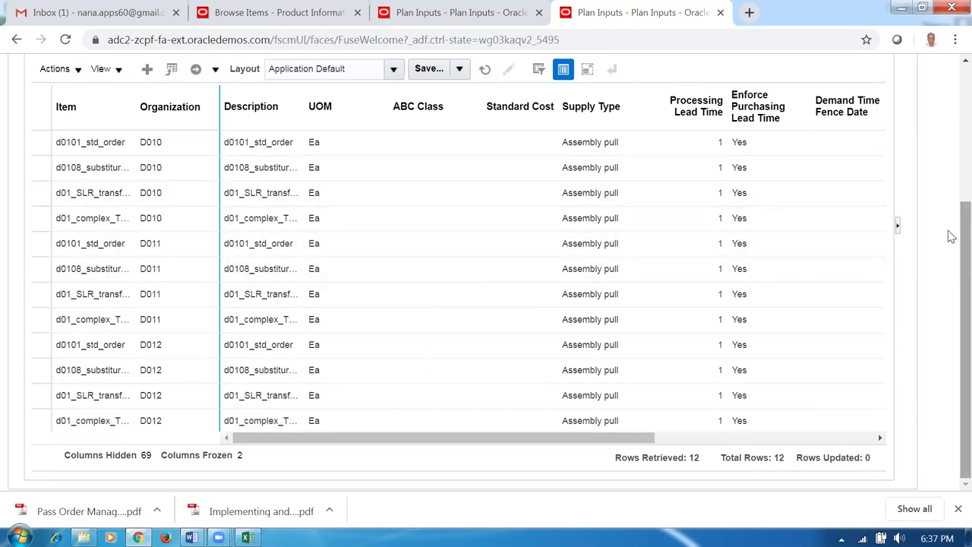
scroll(950, 167, "up", 5)
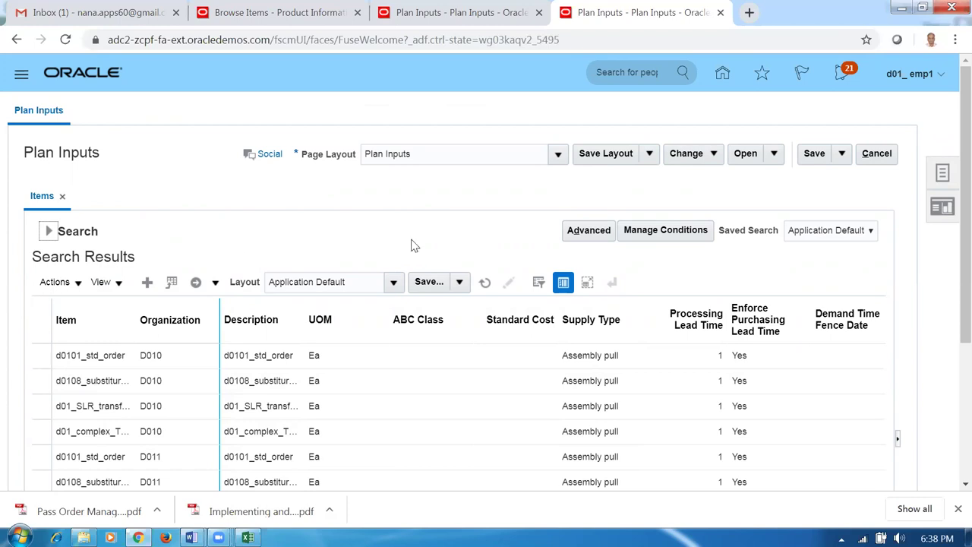
left_click(877, 153)
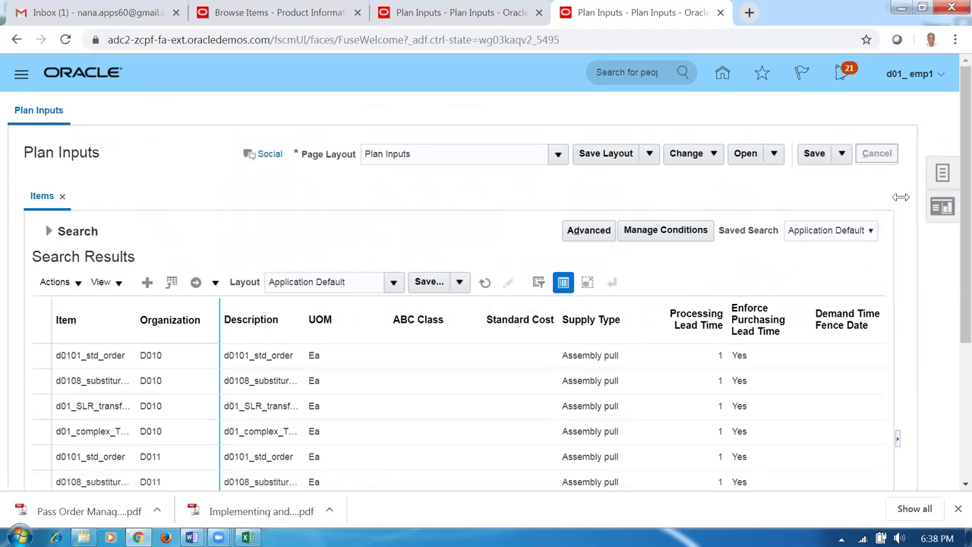
left_click(941, 174)
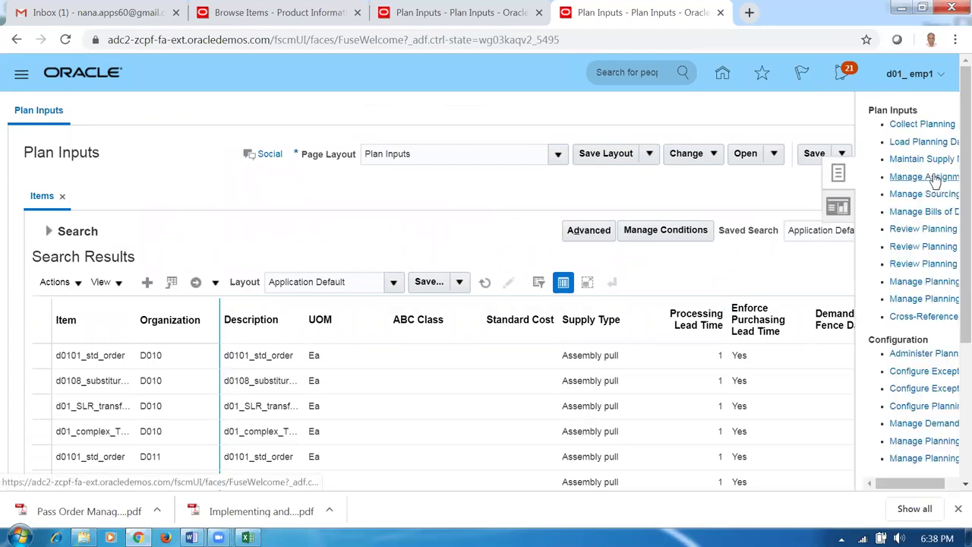
- Set up Collect Planning Data from OPS with all reference and supply entities selected
left_click(858, 124)
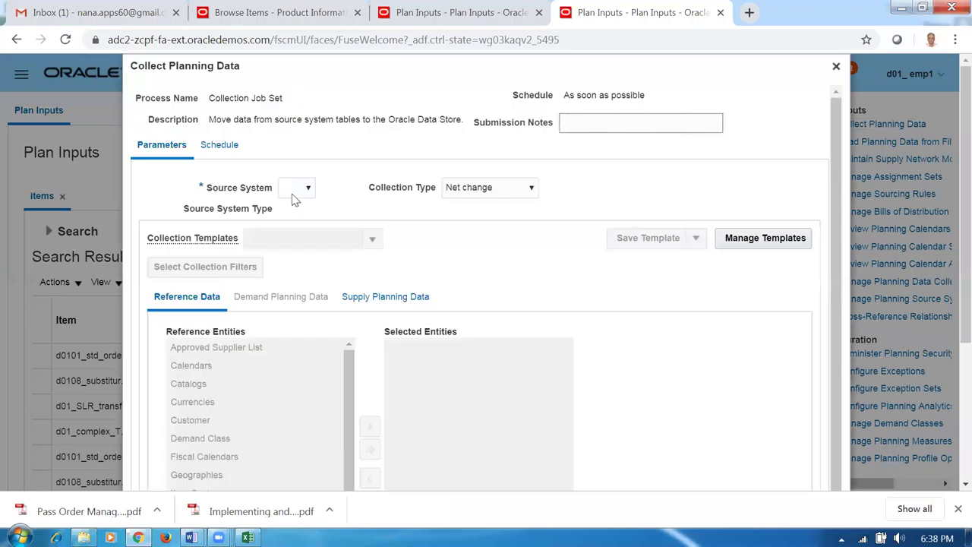
left_click(296, 189)
left_click(296, 215)
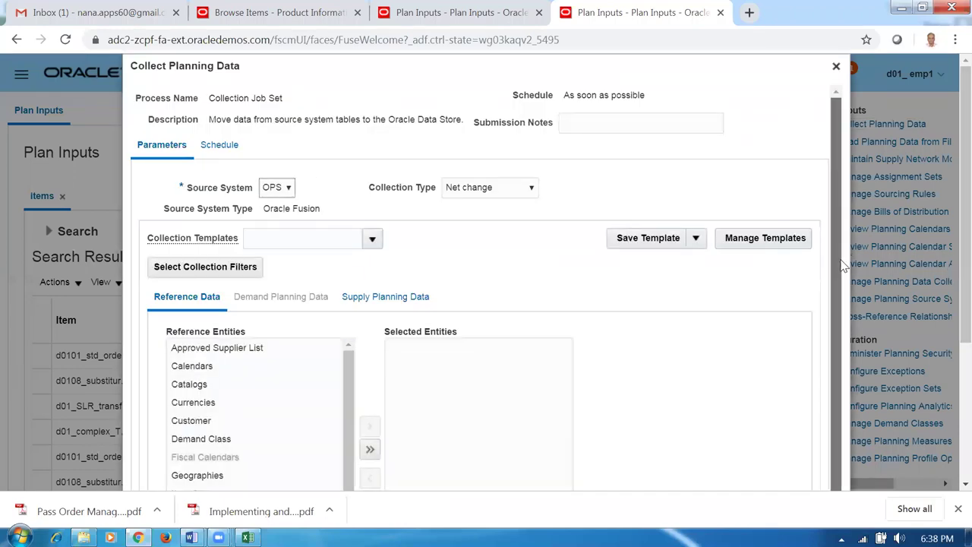
scroll(838, 246, "down", 2)
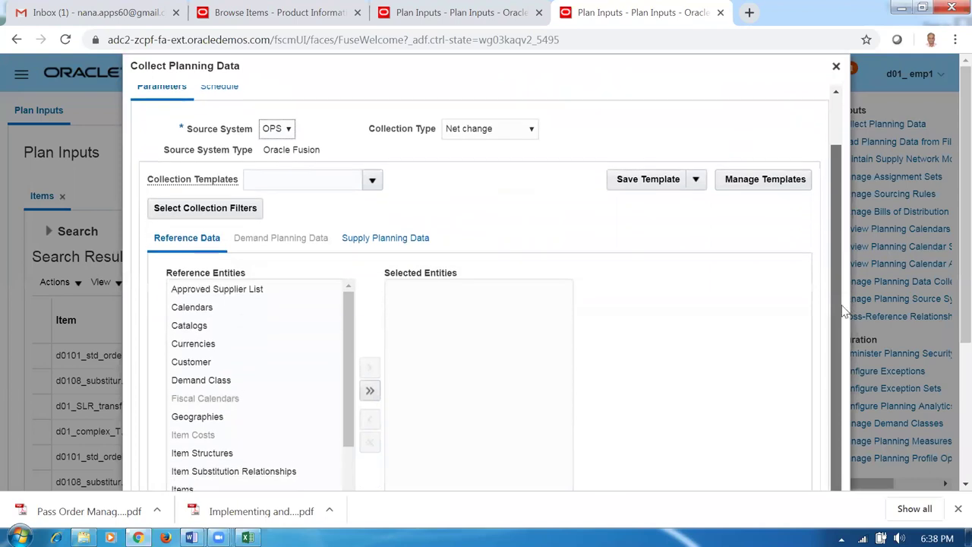
left_click(369, 385)
left_click(376, 235)
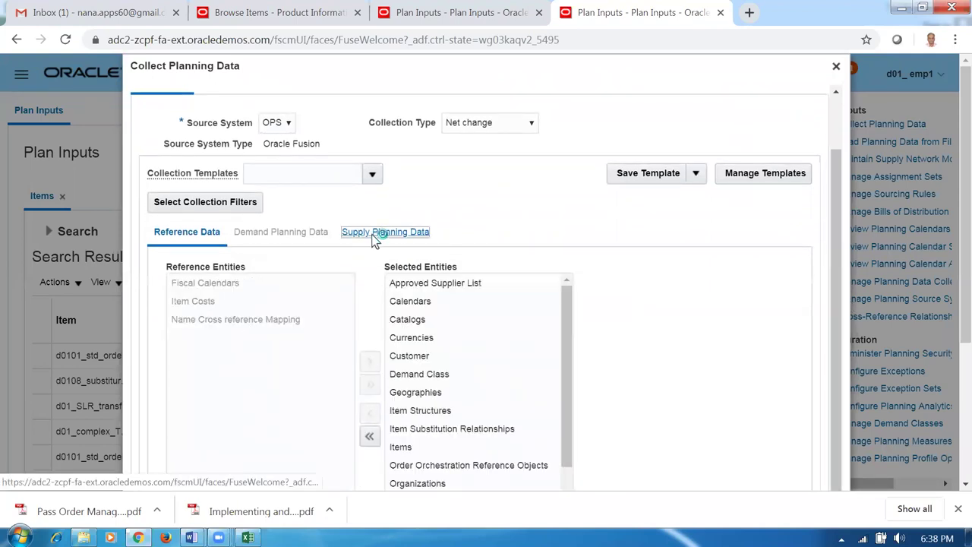
left_click(351, 354)
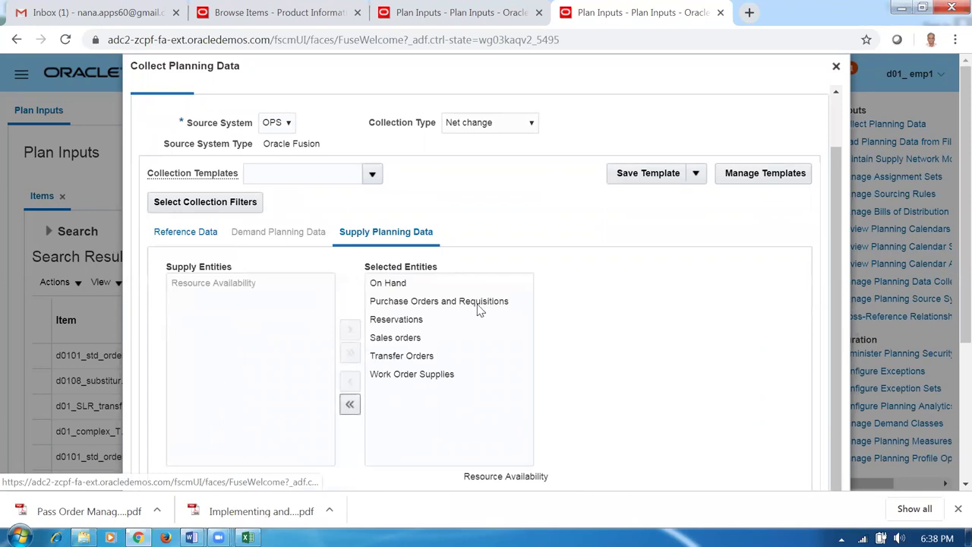
scroll(820, 302, "down", 2)
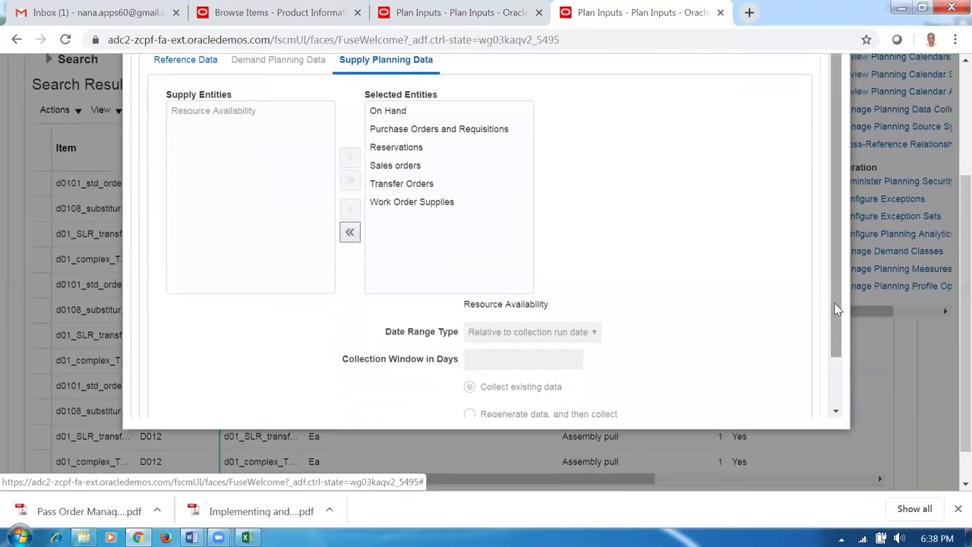
scroll(835, 311, "down", 1)
- Submit the collection as process 1599064, accepting the net change warning
left_click(746, 407)
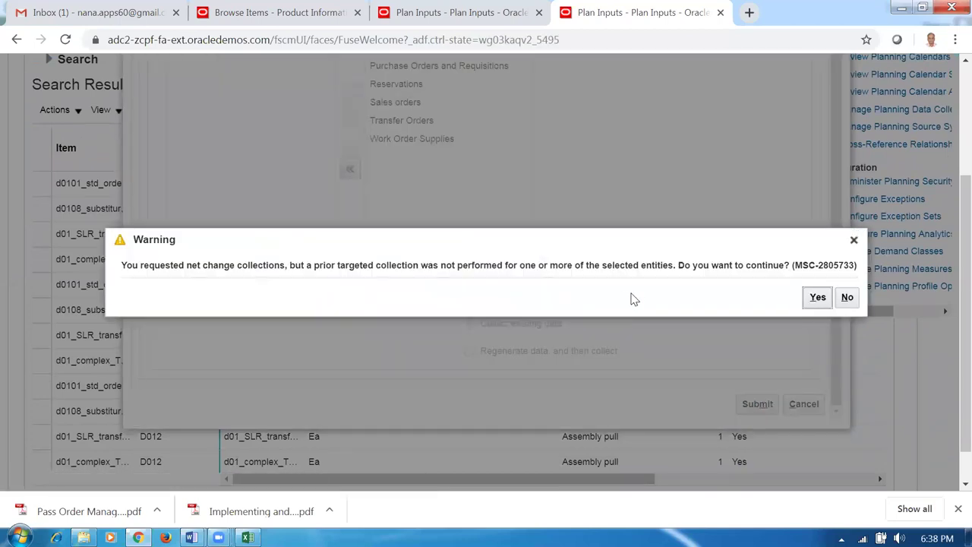
left_click(813, 297)
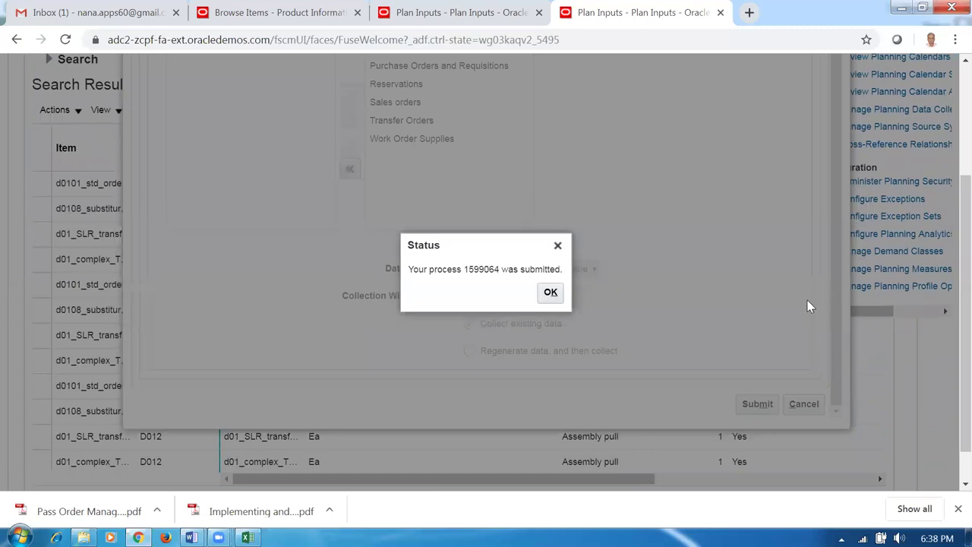
left_click(558, 295)
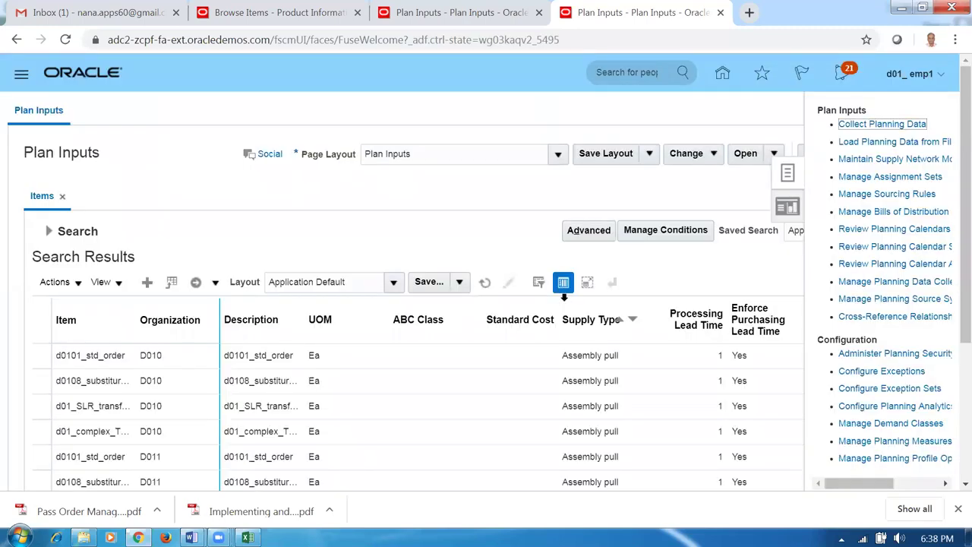
left_click(76, 12)
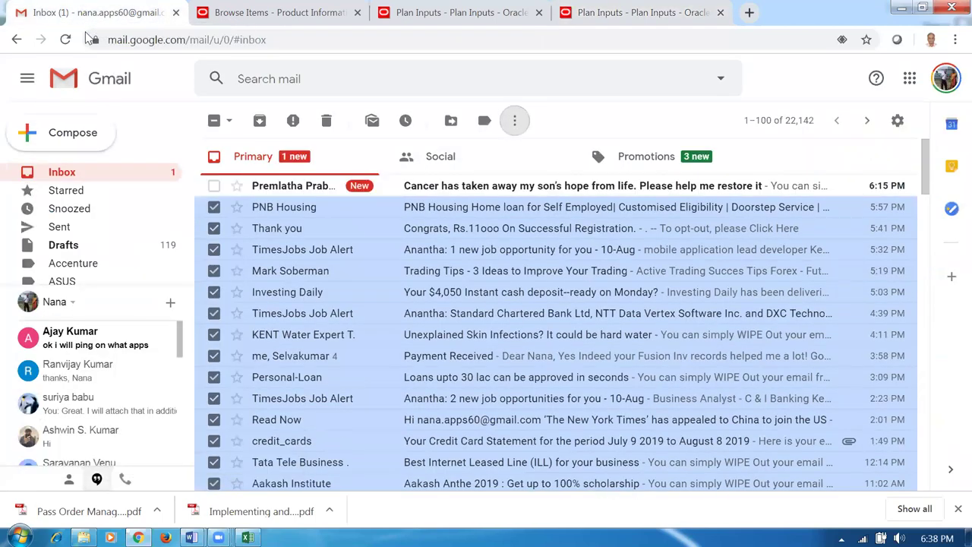
- Leave Gmail and bring the Advanced_Shipping Word document to the front
left_click(504, 21)
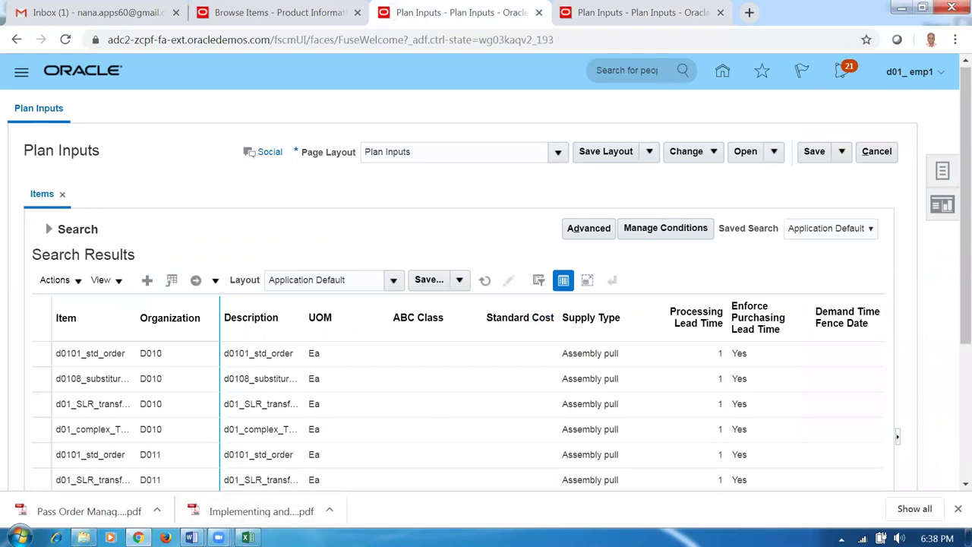
left_click(165, 536)
mouse_move(191, 539)
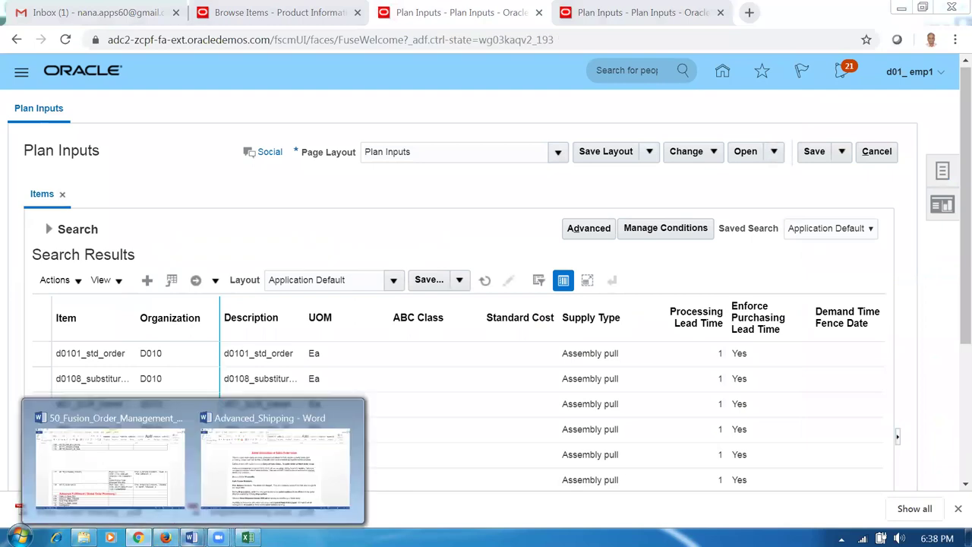
left_click(262, 494)
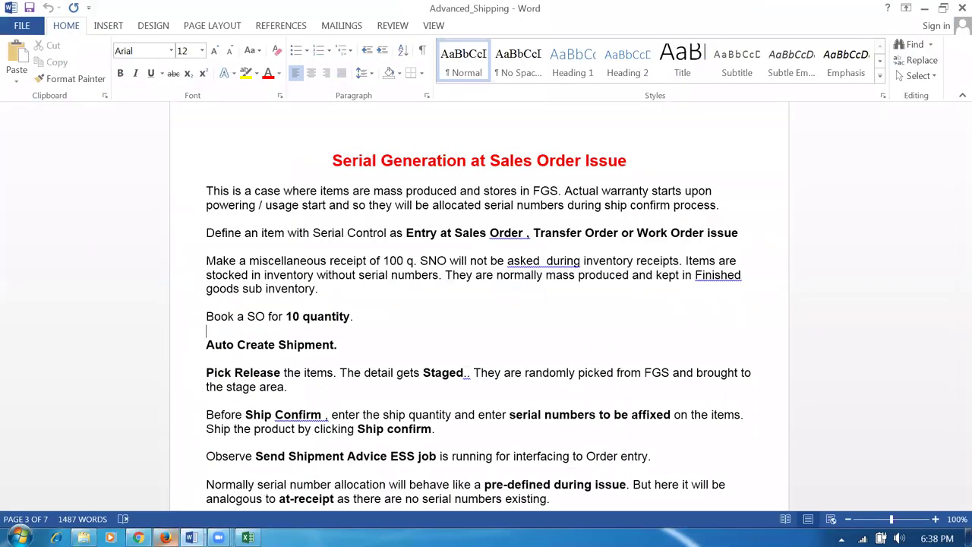
- In the 50_Fusion_Order_Management worksheet, select 'Accounts Receivable' in row 99's Receivables Setups task
mouse_move(190, 537)
left_click(133, 492)
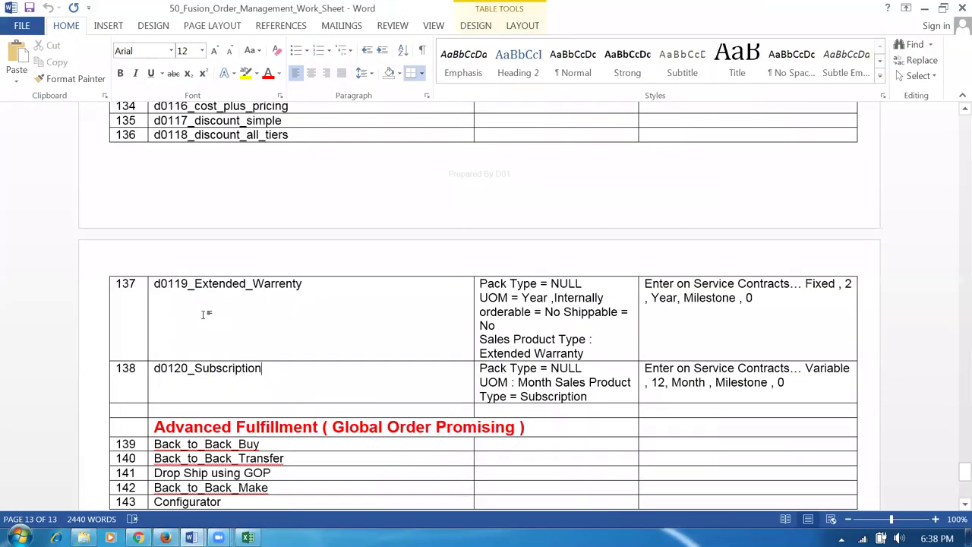
scroll(256, 319, "up", 20)
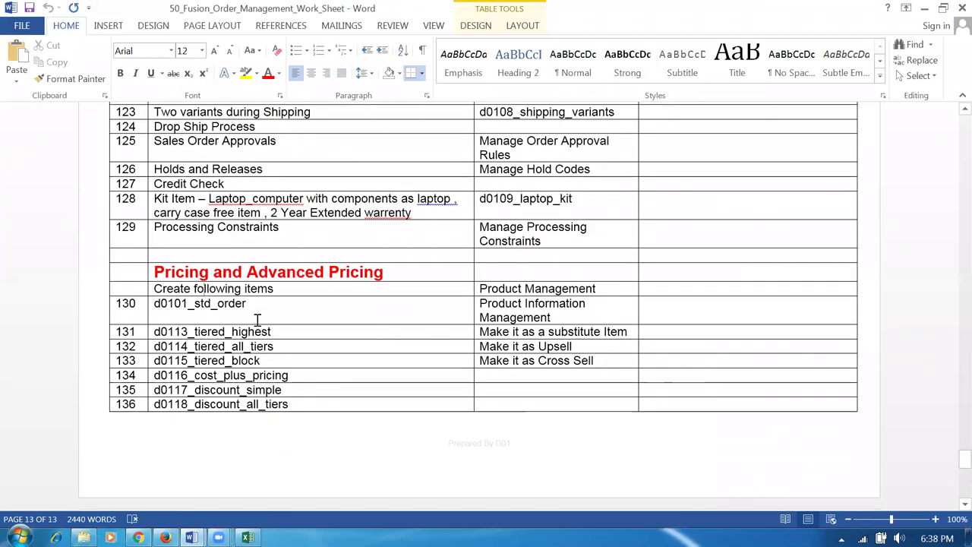
scroll(257, 320, "up", 10)
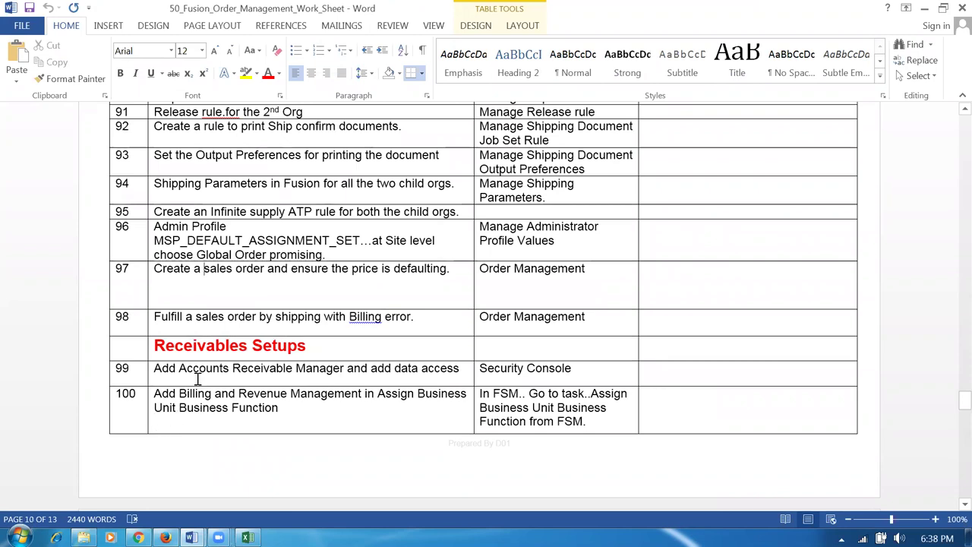
scroll(232, 402, "down", 2)
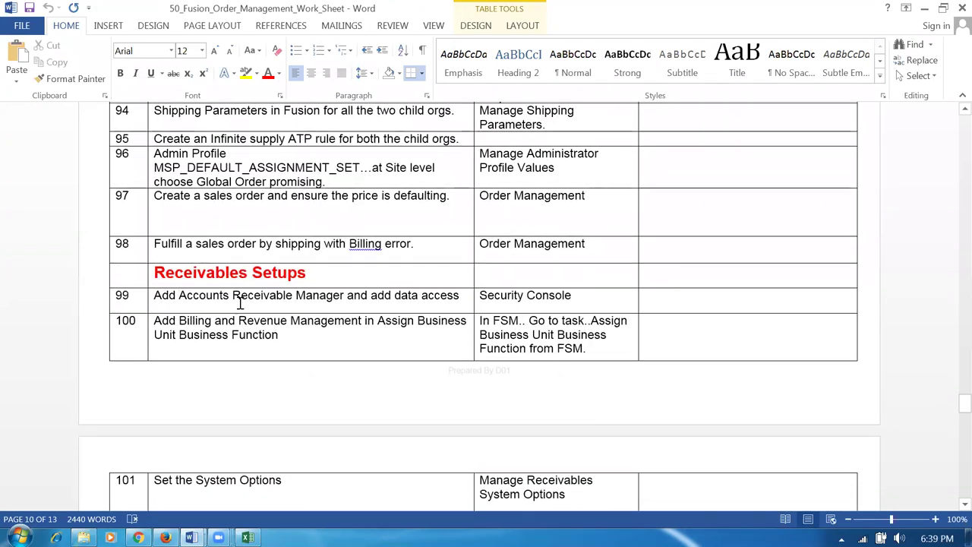
left_click_drag(278, 294, 319, 298)
left_click_drag(176, 297, 295, 296)
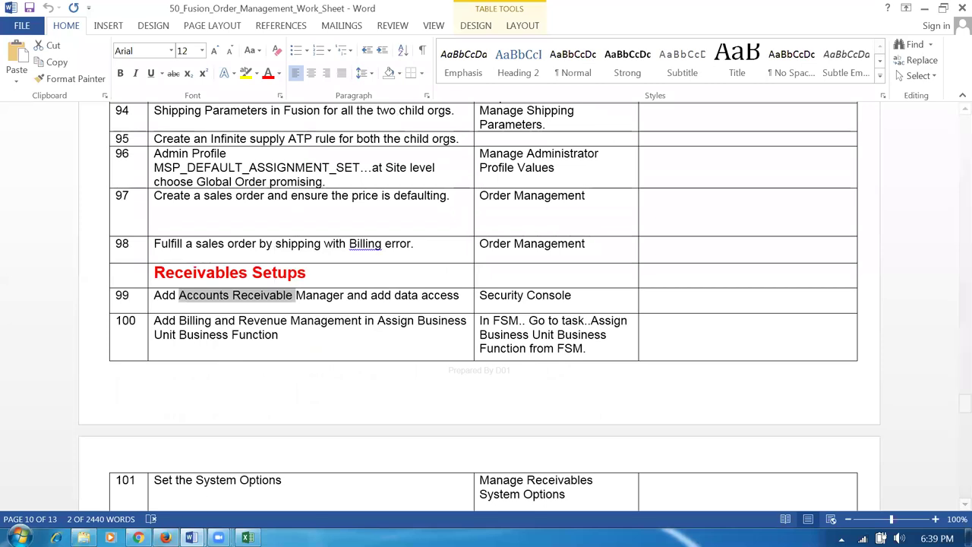
left_click(139, 537)
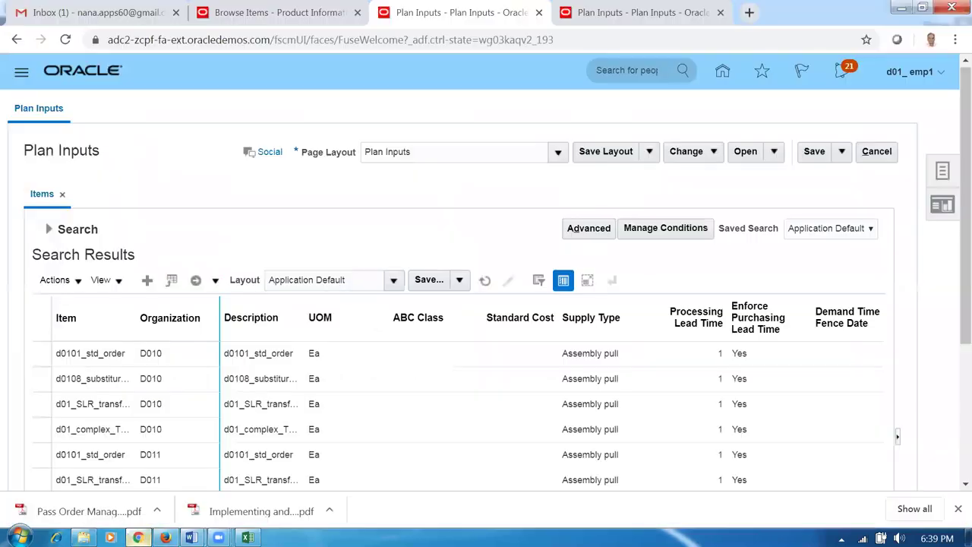
- Cancel Plan Inputs, go to the home springboard, and open Security Console under Tools
left_click(875, 155)
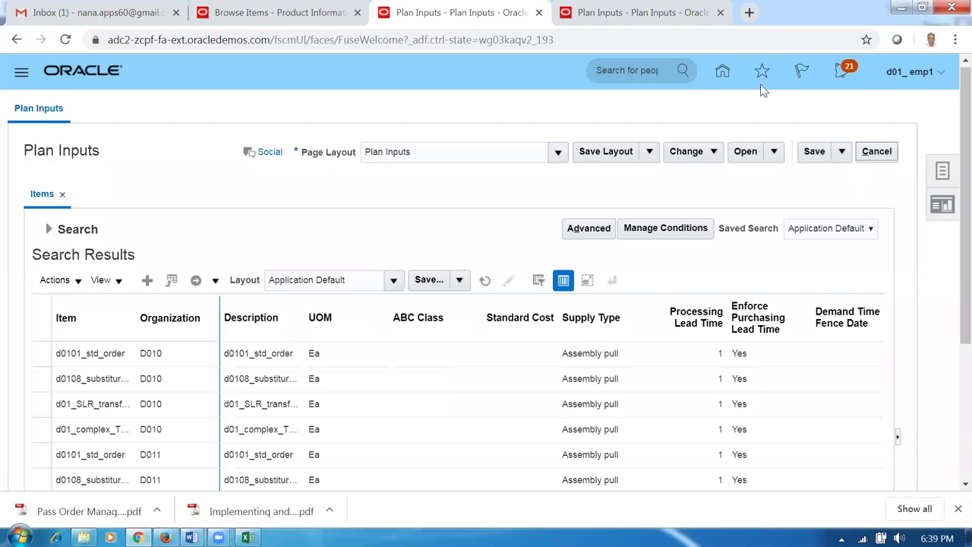
left_click(722, 73)
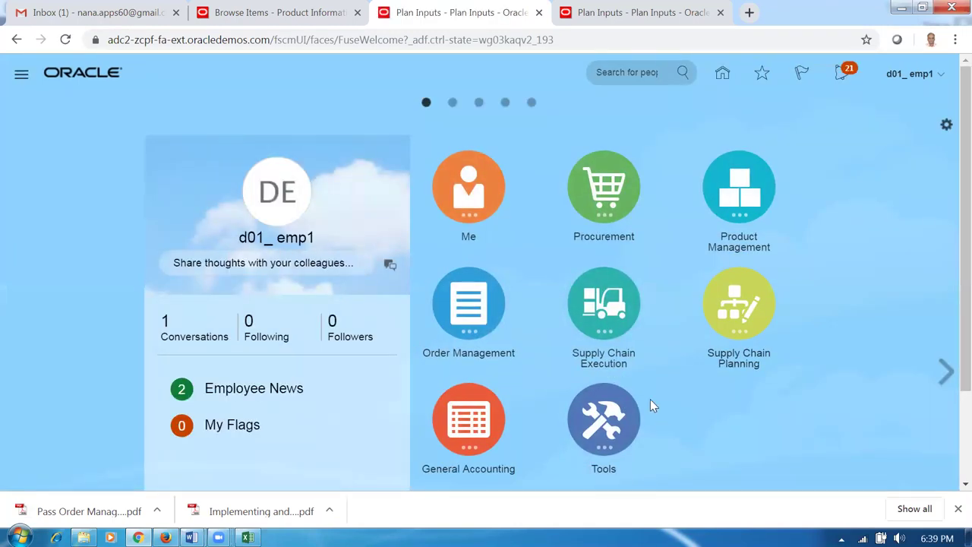
left_click(603, 418)
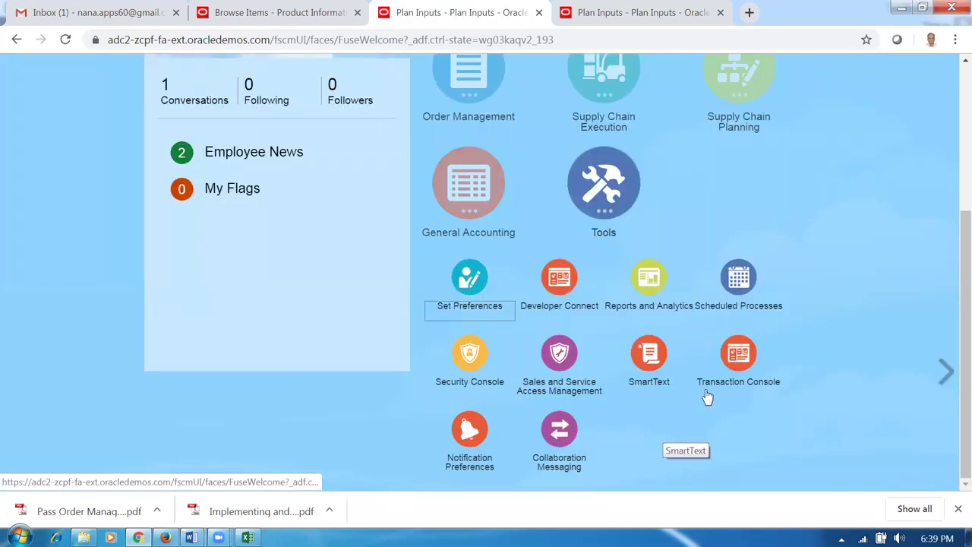
left_click(456, 387)
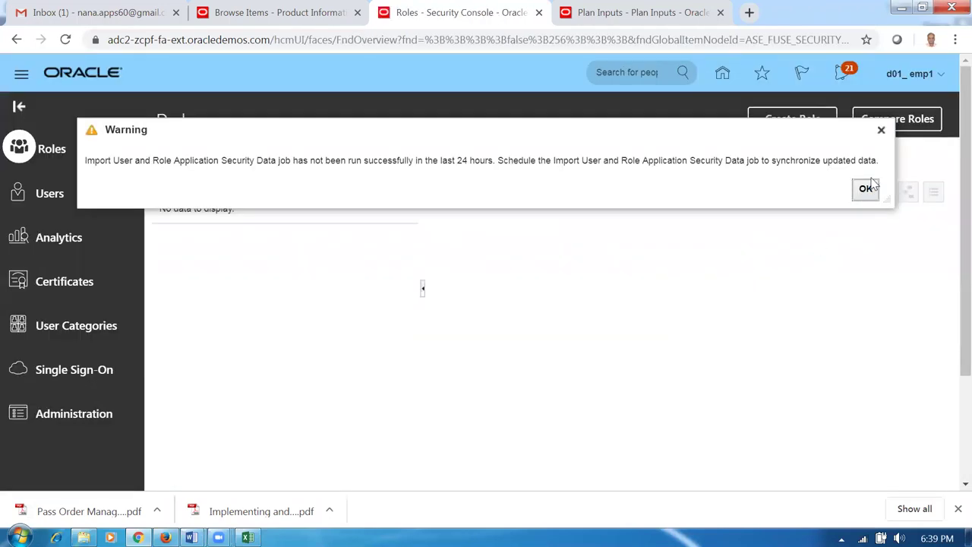
- Dismiss the security-data warning, search Users for d01, and open the matching account
left_click(868, 189)
left_click(18, 197)
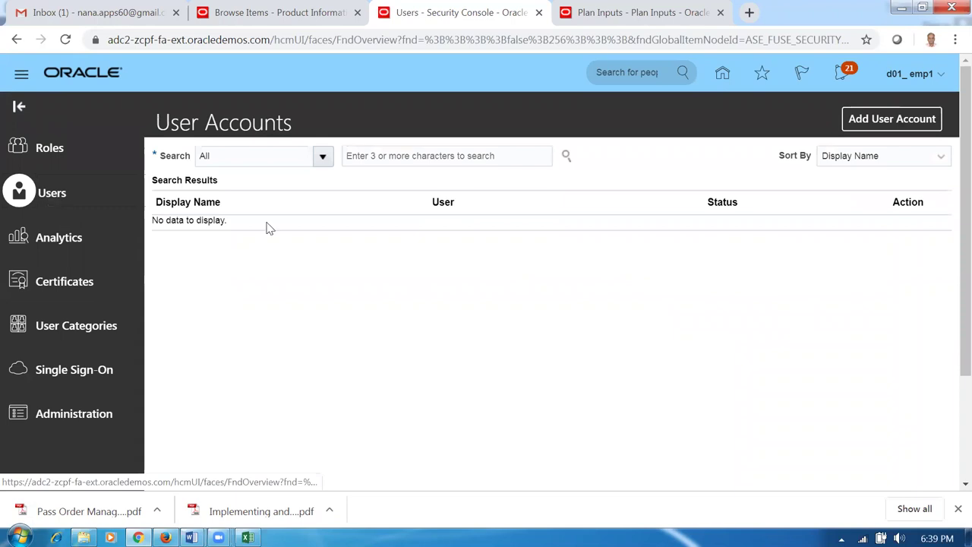
left_click(382, 154)
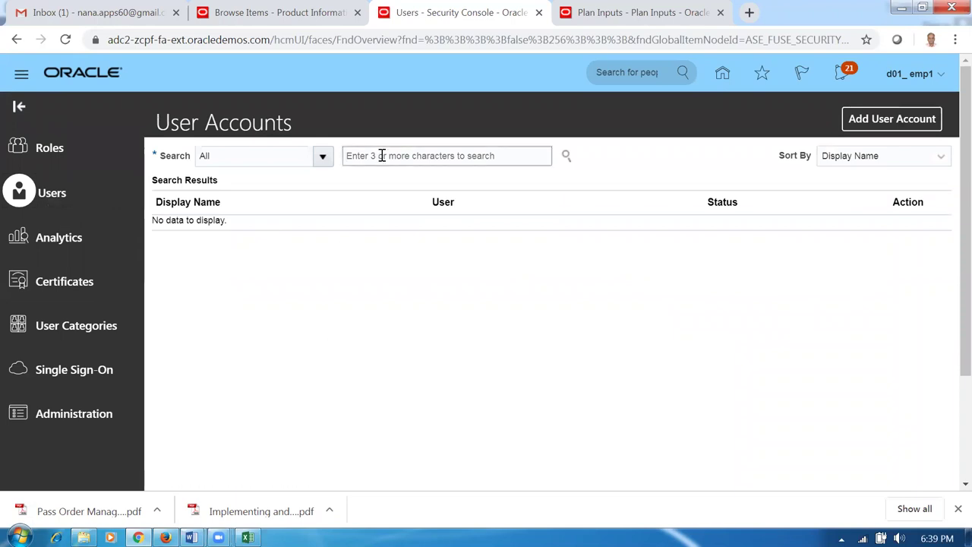
type("d01")
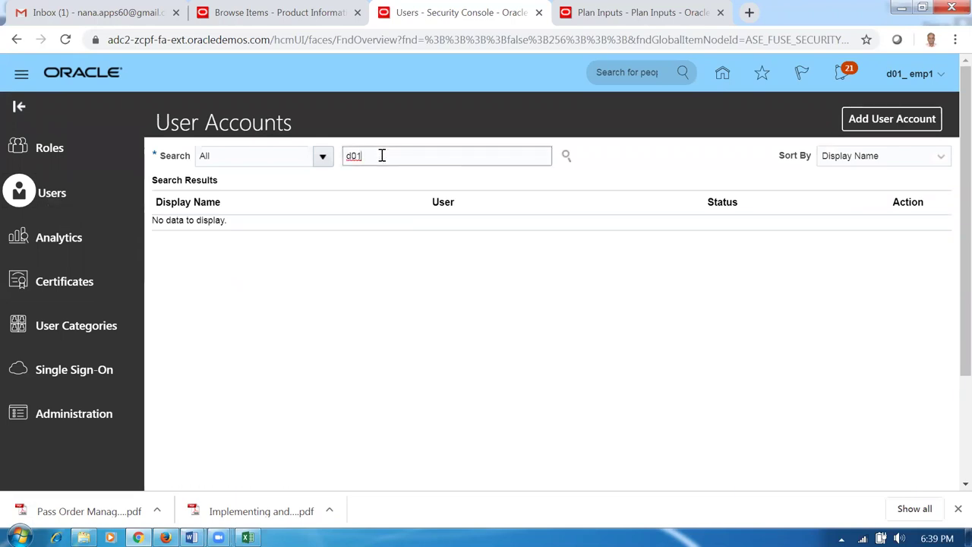
key("Return")
left_click(176, 243)
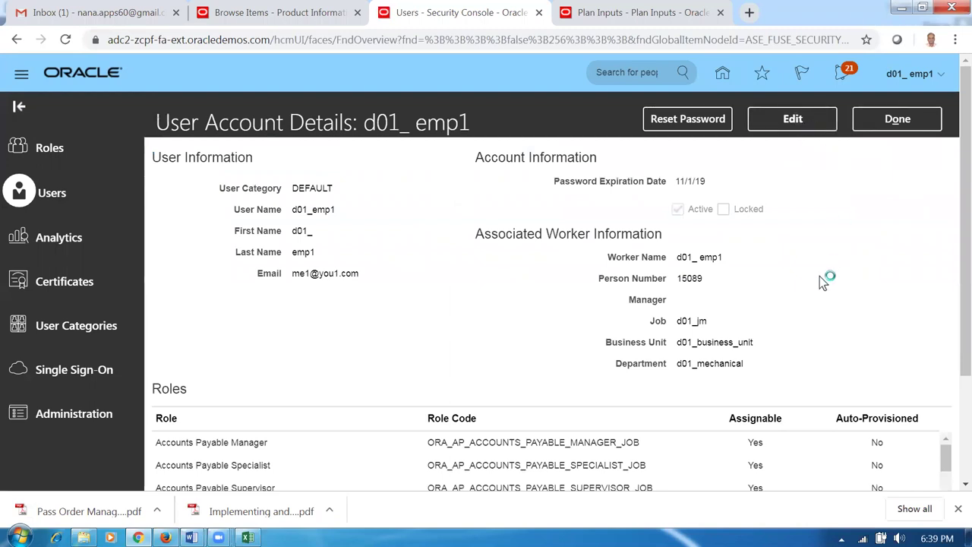
- Add the Accounts Receivable Manager role to the d01 user account and save it
left_click(792, 463)
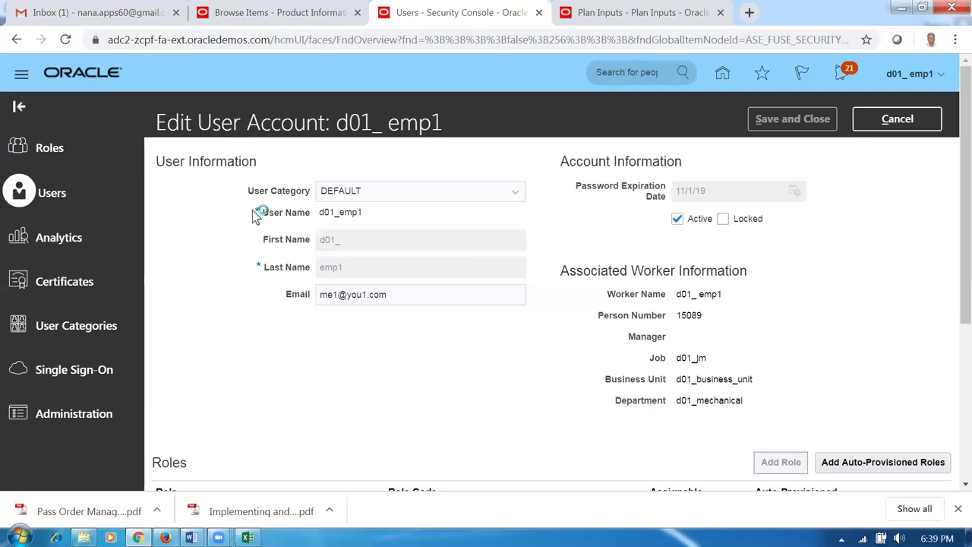
type("accounts re")
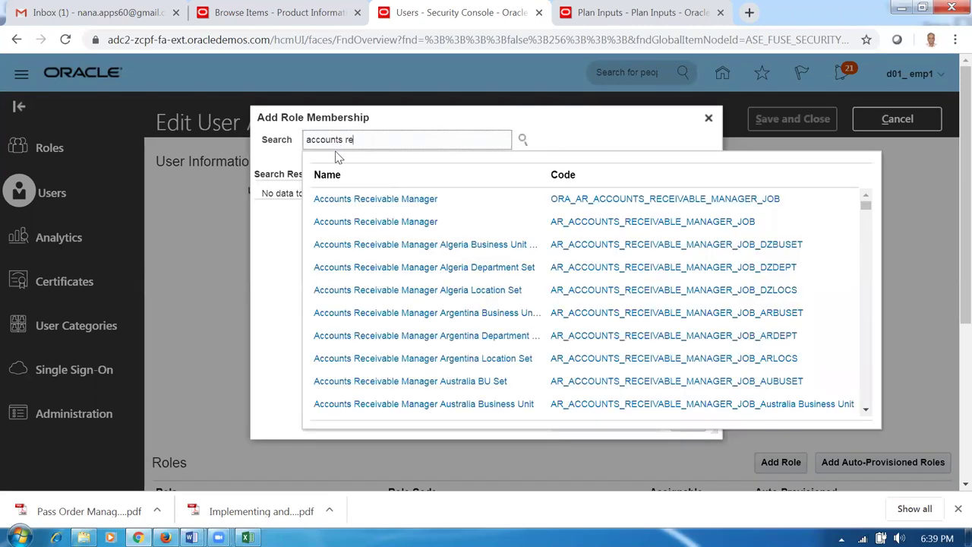
left_click(517, 207)
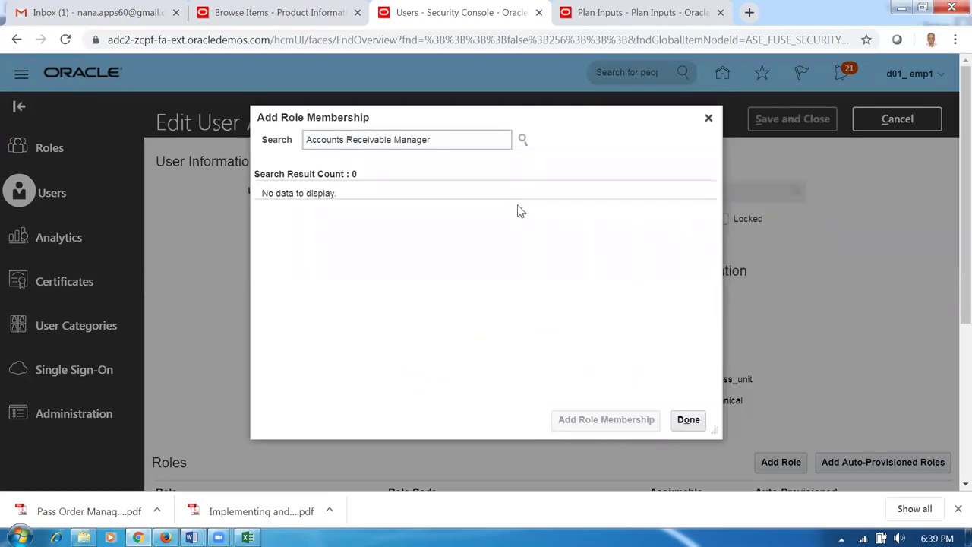
left_click(588, 220)
left_click(614, 426)
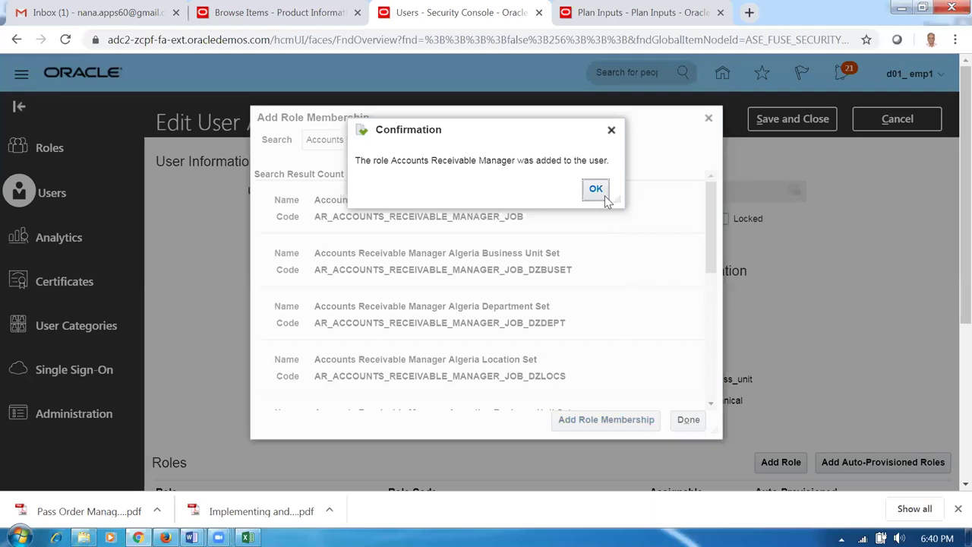
left_click(604, 194)
left_click(689, 420)
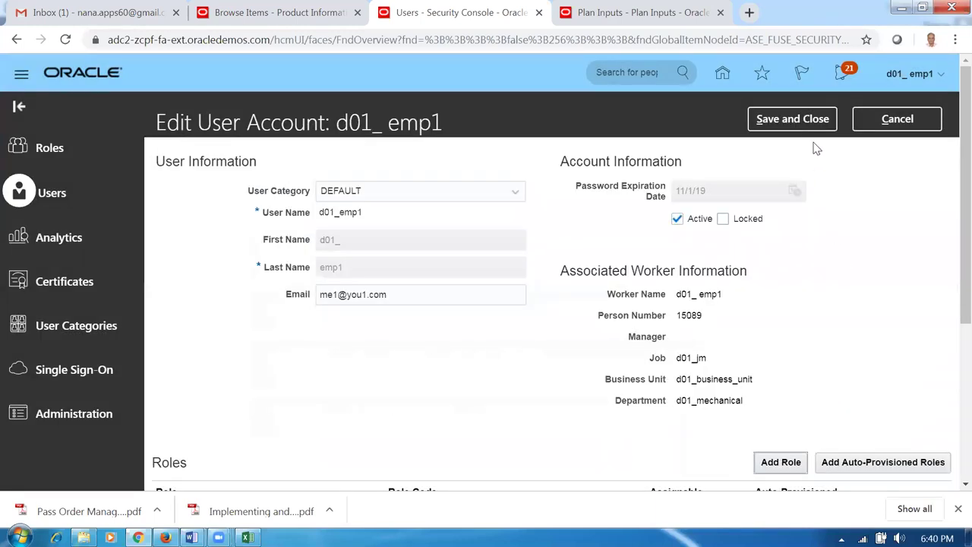
left_click(810, 120)
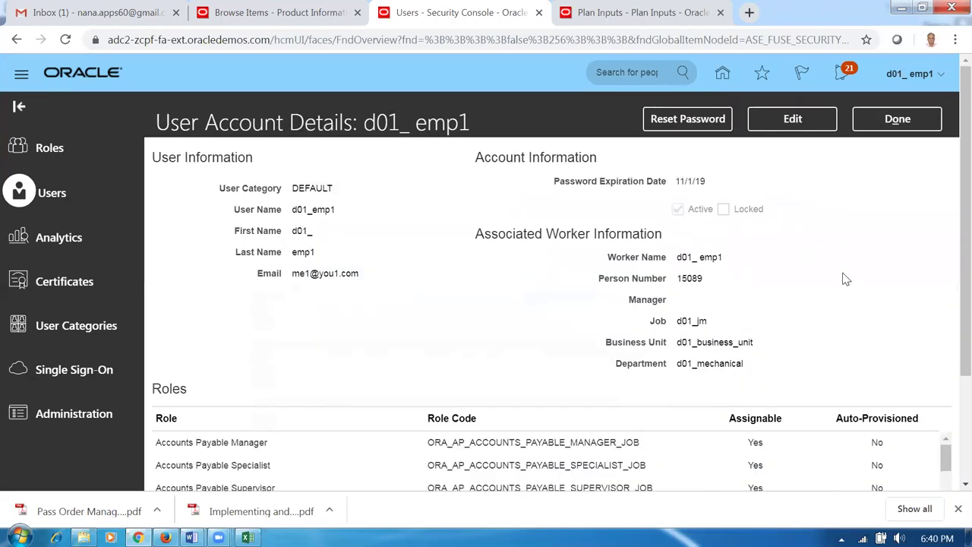
key("alt+Tab")
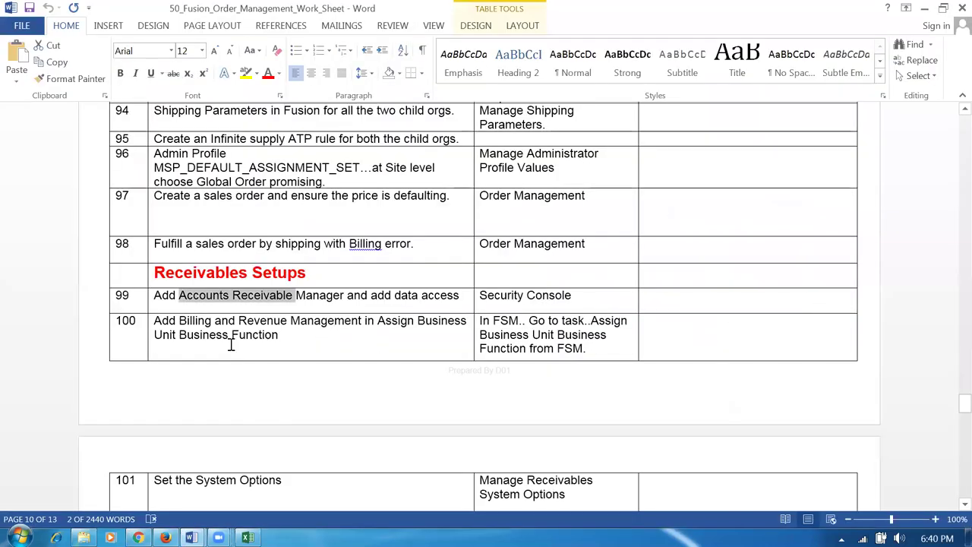
- Note row 100's Assign Business Unit Business Function task, then close the Oracle user details
left_click_drag(179, 322, 298, 339)
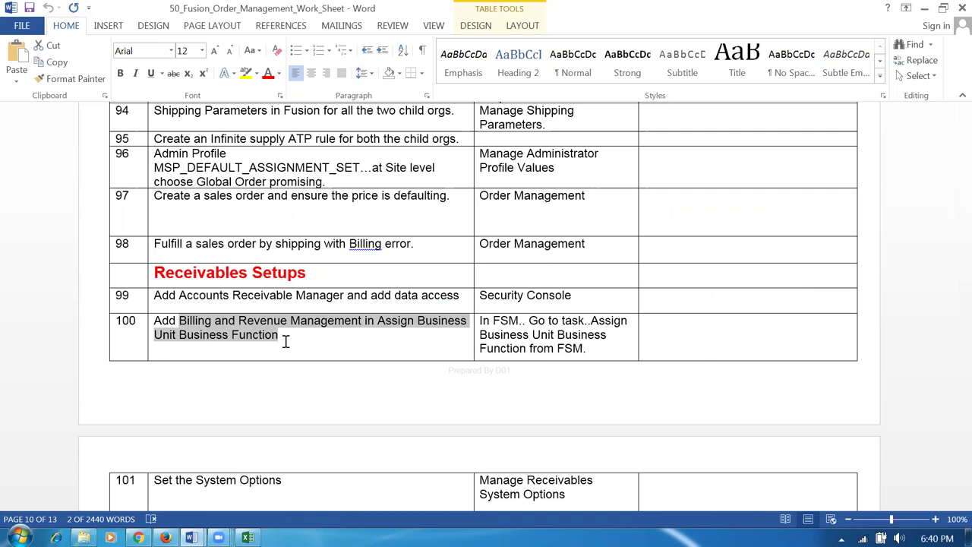
left_click_drag(591, 321, 596, 367)
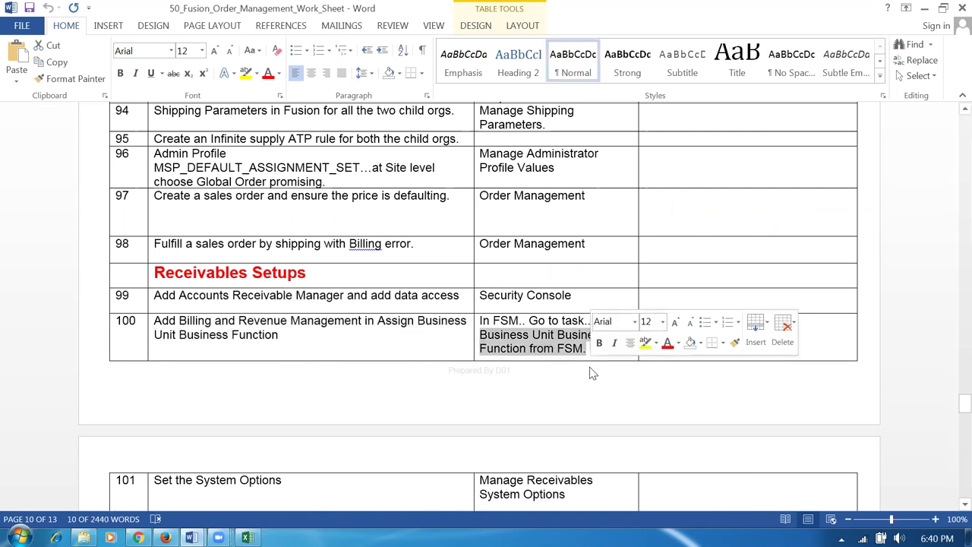
key("alt+Tab")
left_click(899, 120)
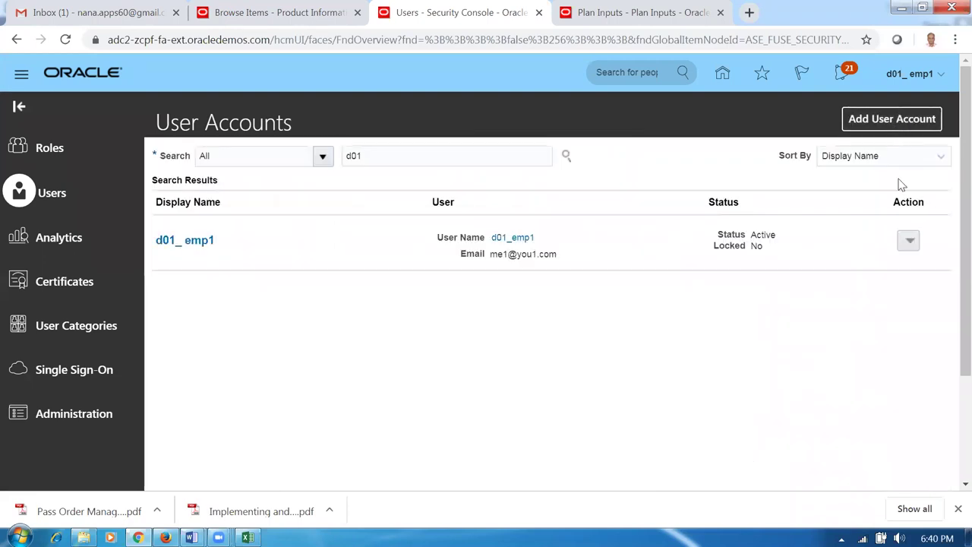
- Open Setup and Maintenance for Financials and search tasks for assign%busi%busi%
left_click(900, 79)
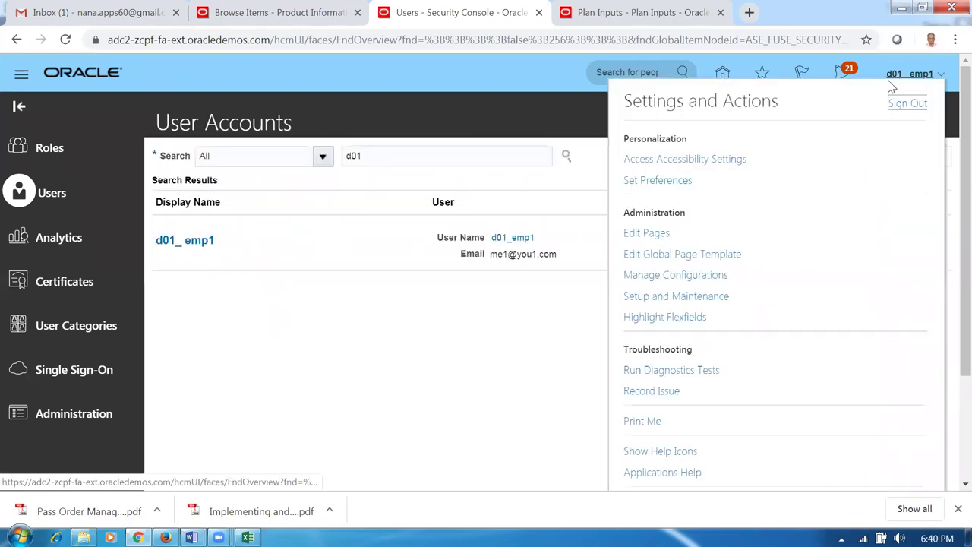
left_click(684, 296)
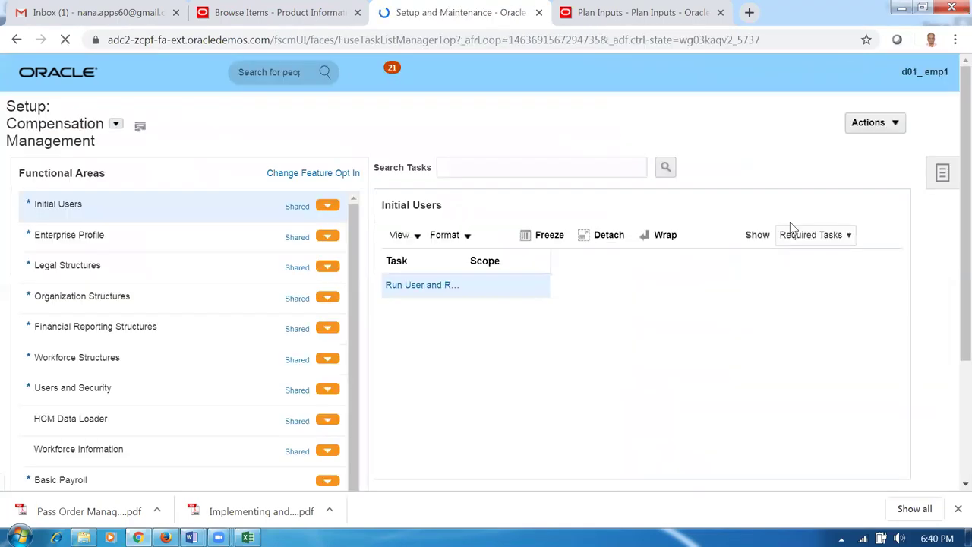
left_click(258, 113)
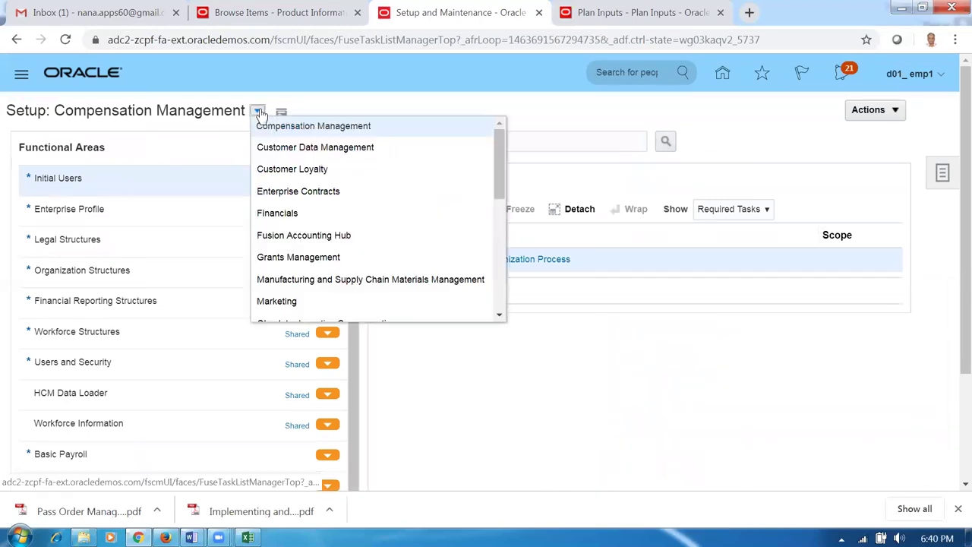
left_click(278, 213)
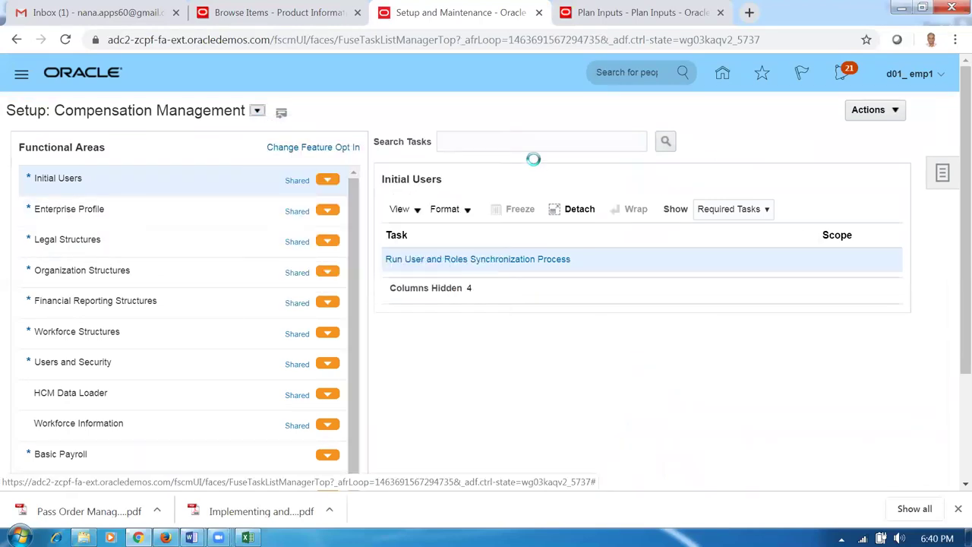
left_click(529, 156)
type("assign%bu")
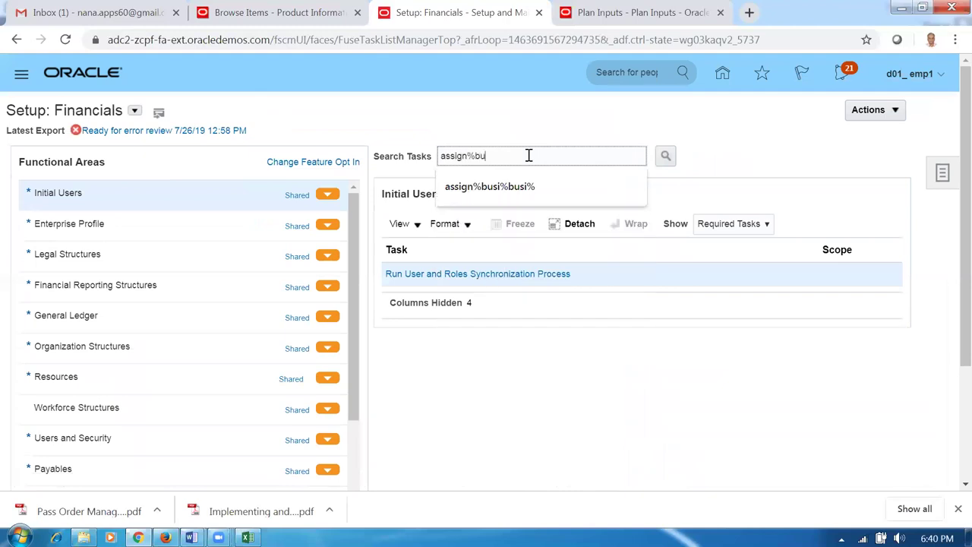
type("si%busi%")
key("Return")
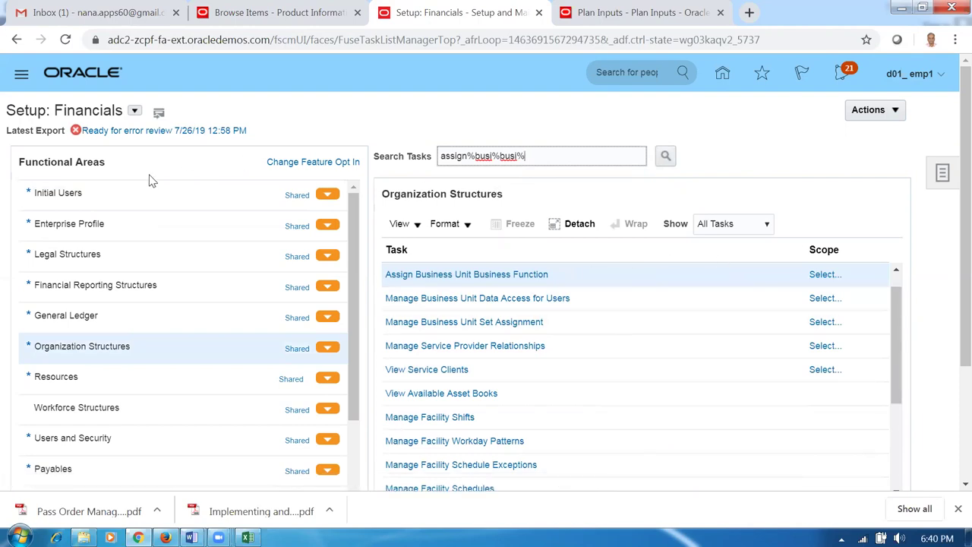
- Abandon choosing a business unit scope for Assign Business Unit Business Function
left_click(945, 174)
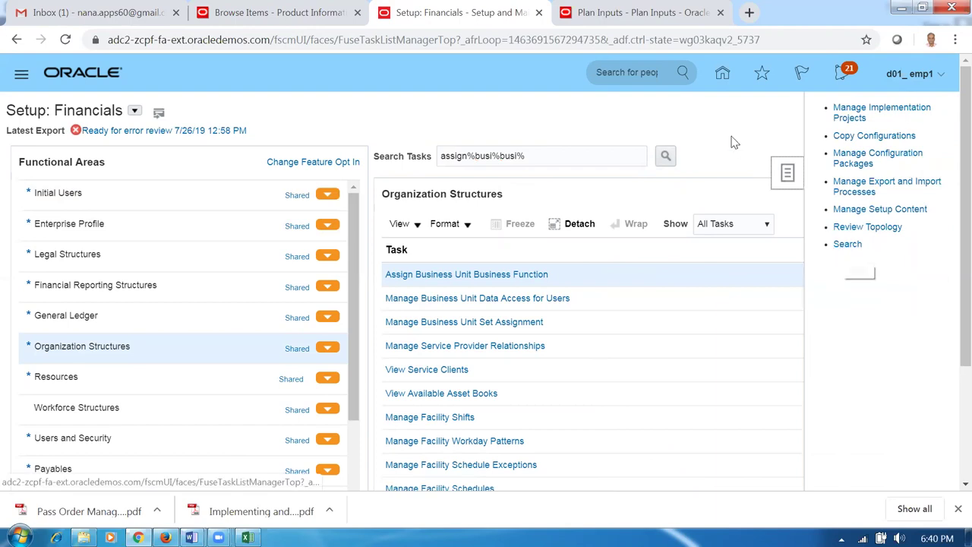
left_click(787, 173)
left_click(817, 277)
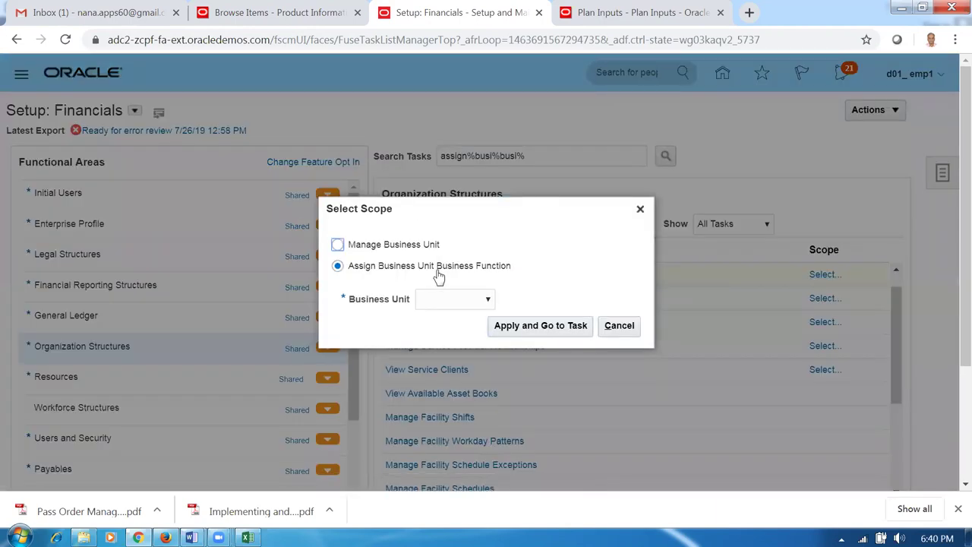
left_click(439, 304)
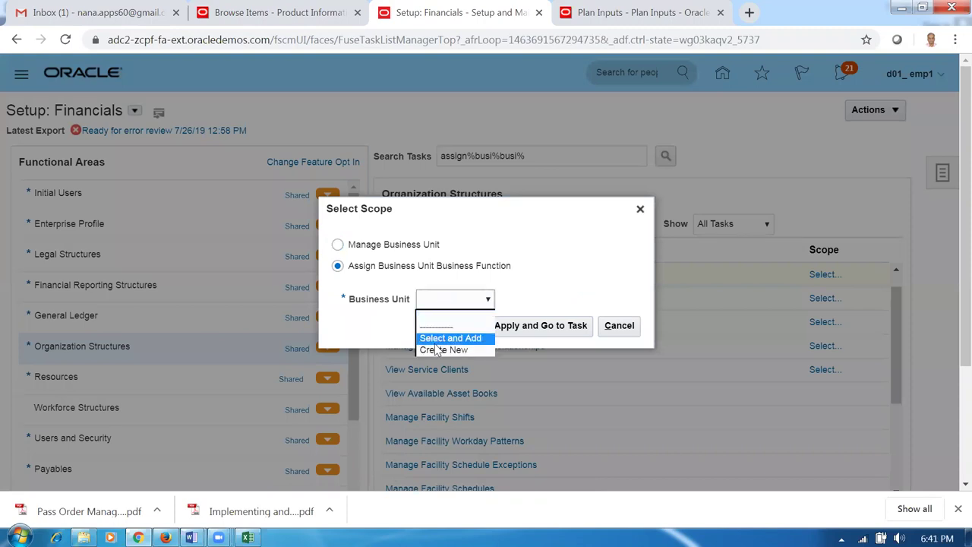
left_click(619, 325)
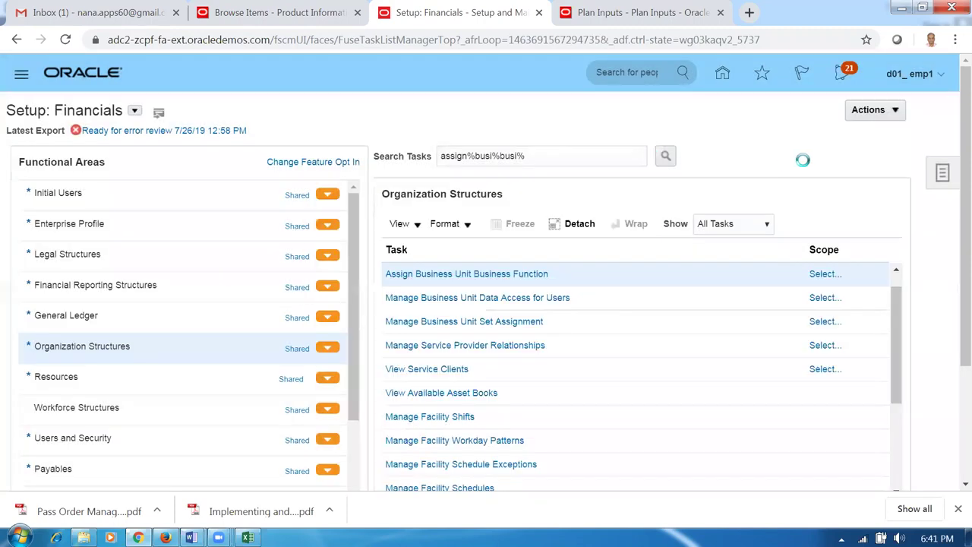
- Search tasks for 'assign%busi%busi%', open the task, dismiss the PRCG19 scope error, and cancel
left_click(943, 179)
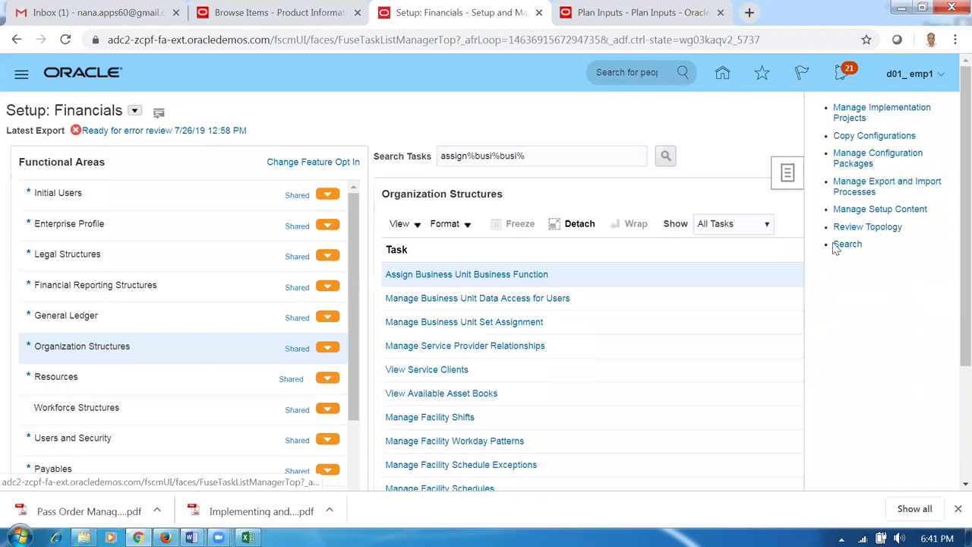
left_click(836, 243)
left_click(383, 138)
type("assign%busi%")
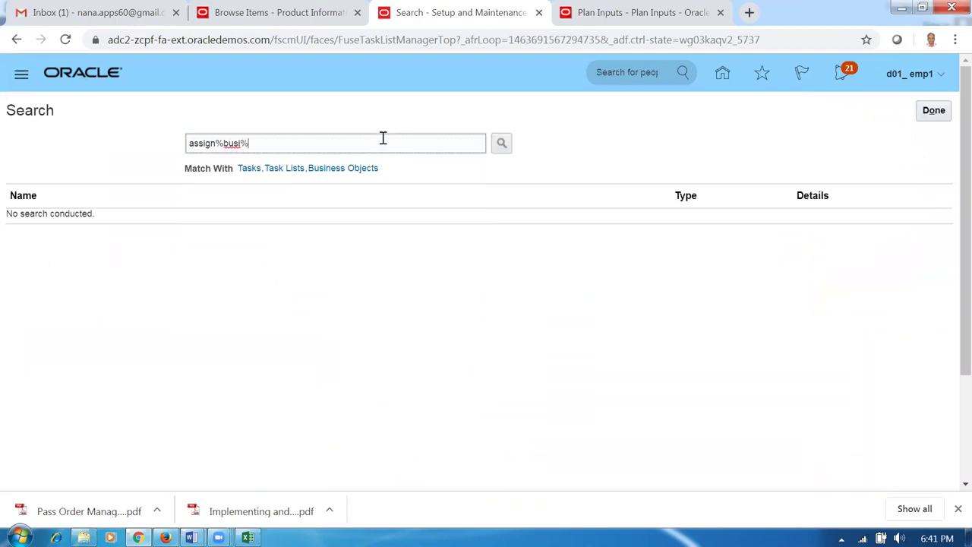
type("busi%")
key("Return")
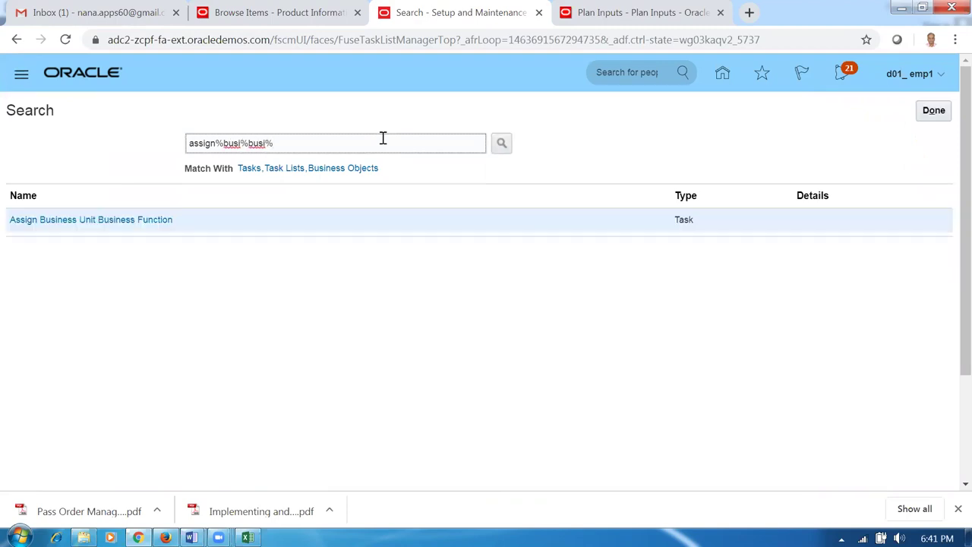
left_click(131, 220)
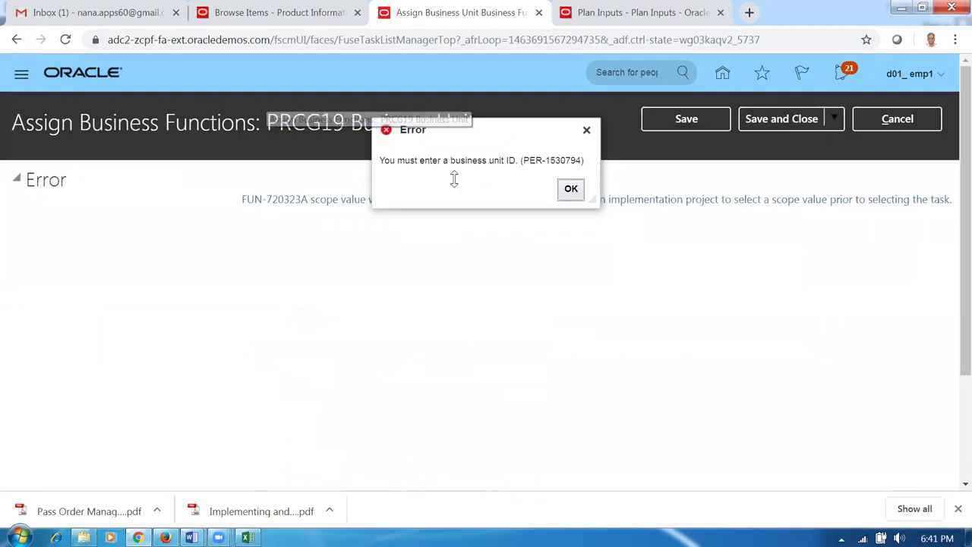
left_click(574, 194)
left_click_drag(267, 123, 453, 134)
left_click(897, 119)
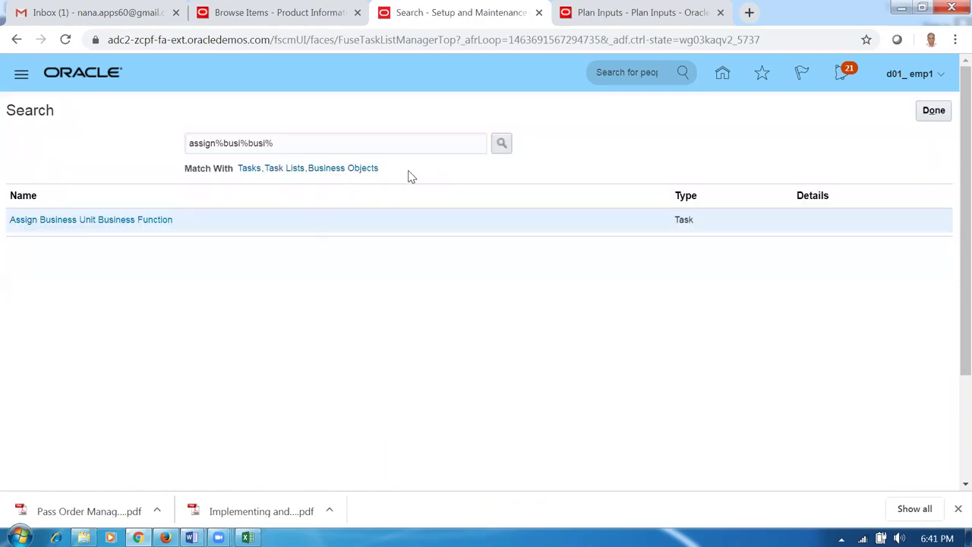
- Rerun the 'assign%busi%busi%' task search and switch the setup offering to Financials
left_click(933, 112)
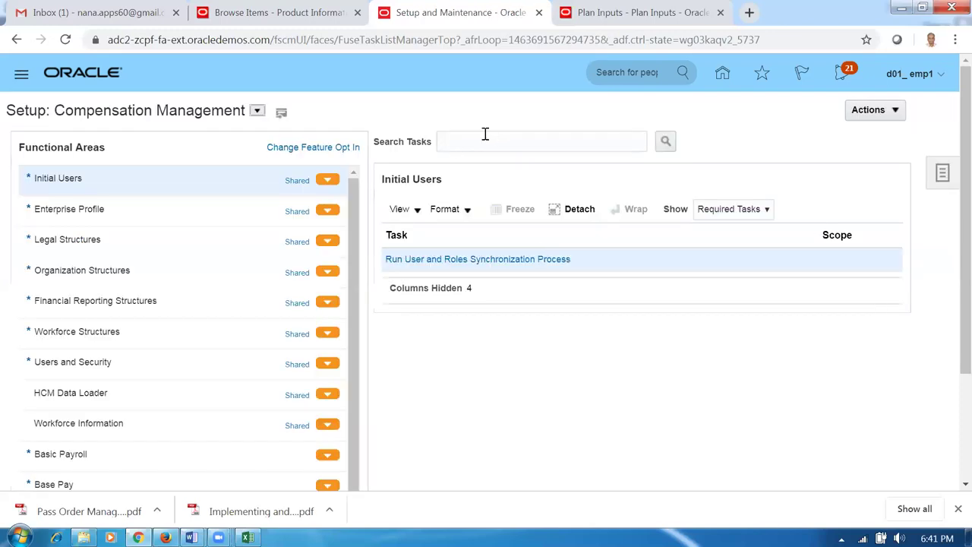
left_click(486, 133)
type("assign%busi%")
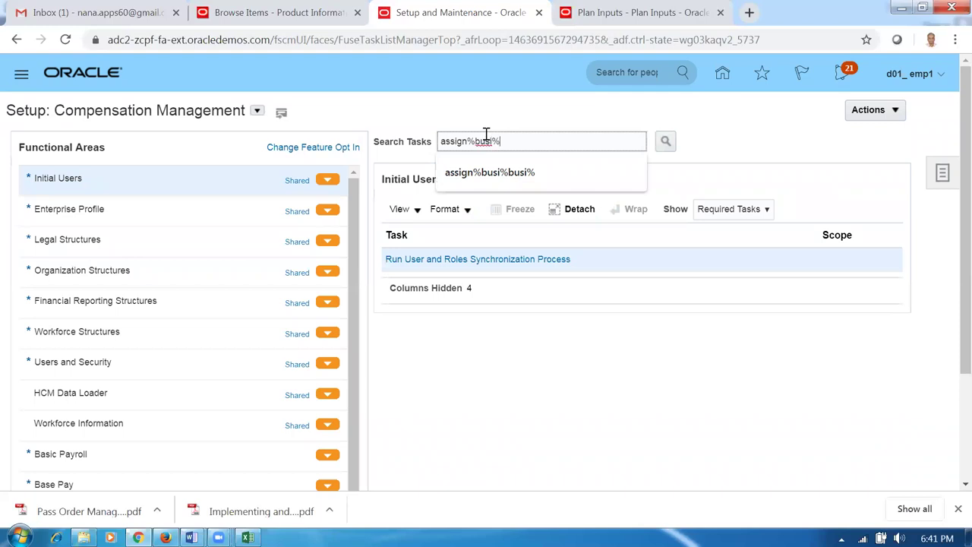
type("busi%")
key("Return")
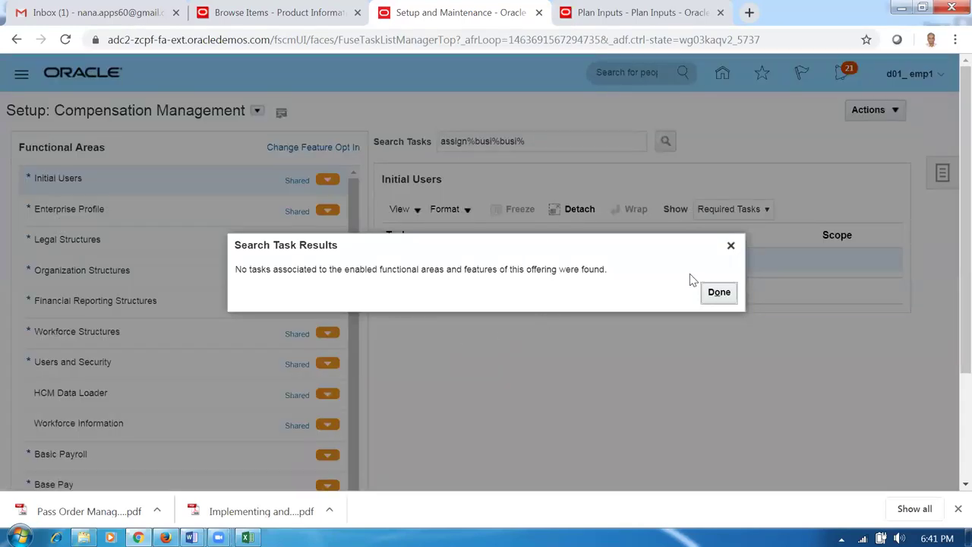
left_click(718, 292)
left_click(257, 111)
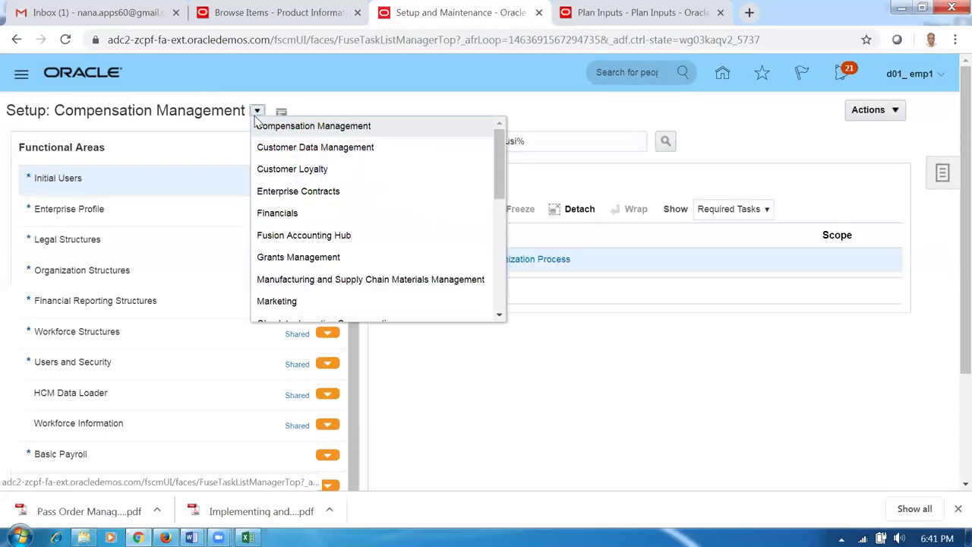
left_click(292, 215)
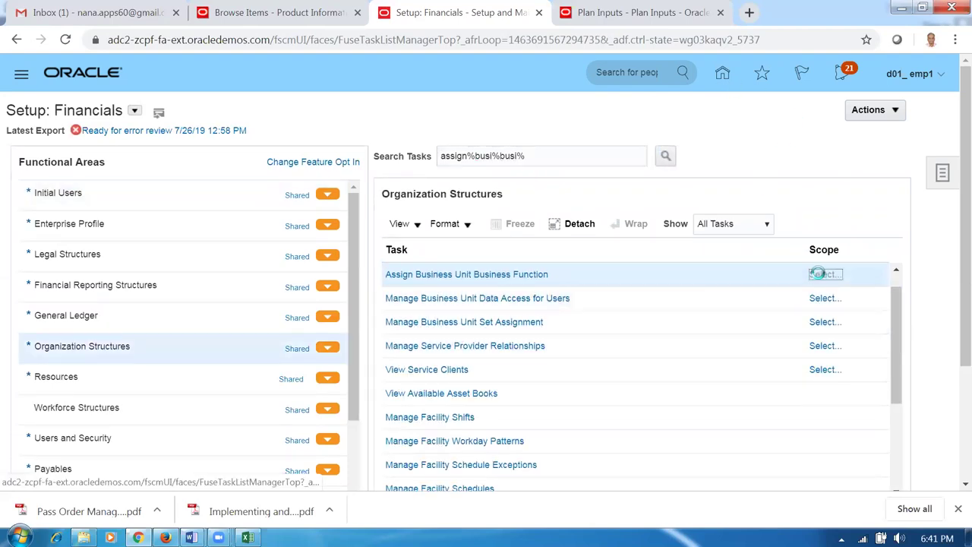
- Add d01_business_unit as the Assign Business Unit Business Function scope and save
left_click(824, 274)
left_click(430, 299)
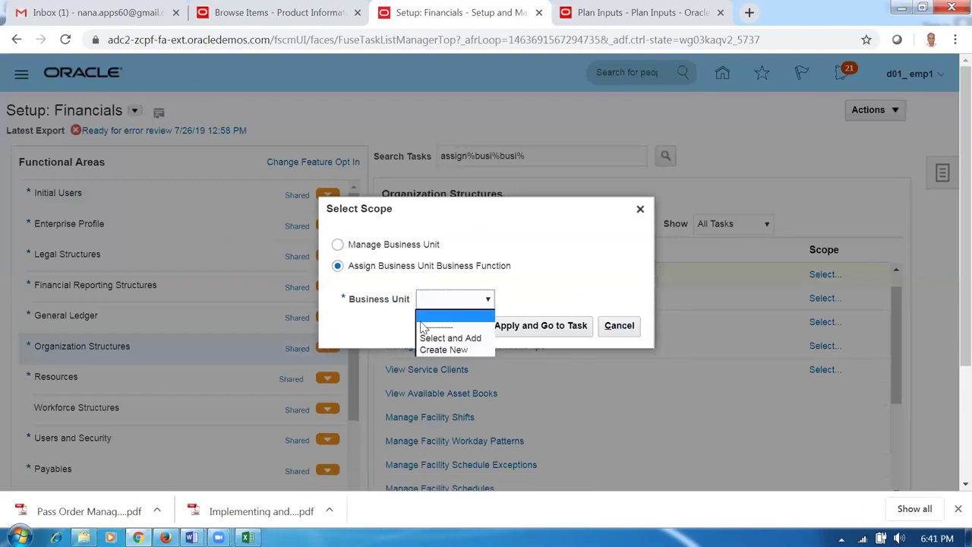
left_click(425, 337)
left_click(531, 328)
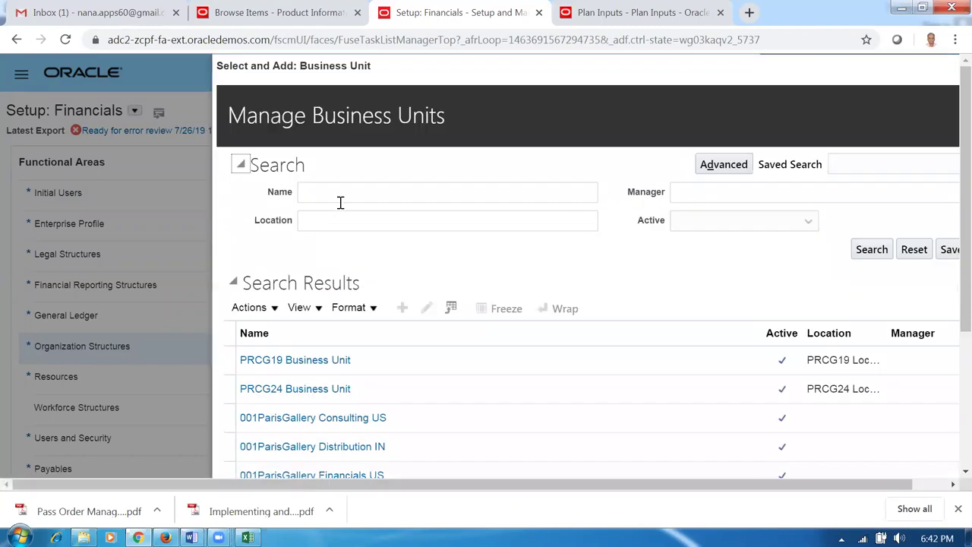
left_click(337, 194)
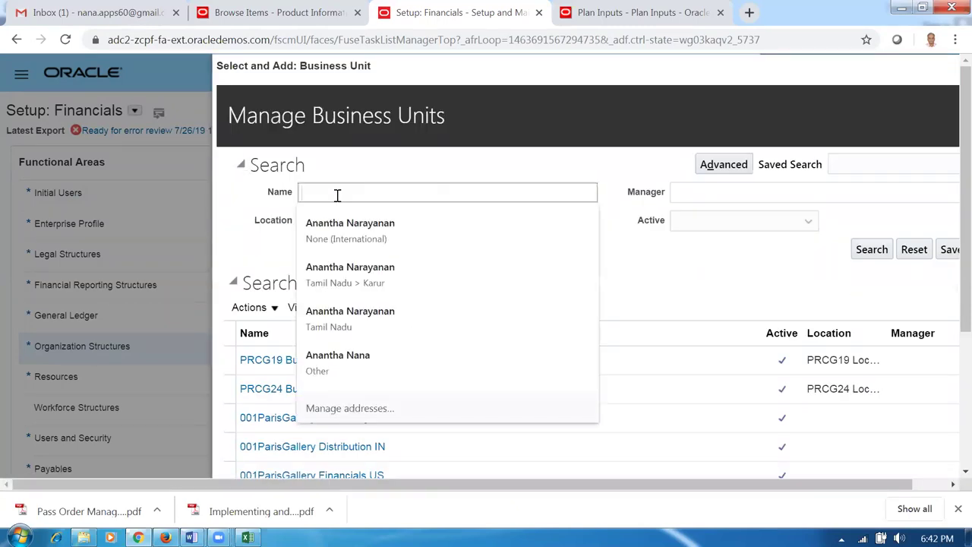
type("d01")
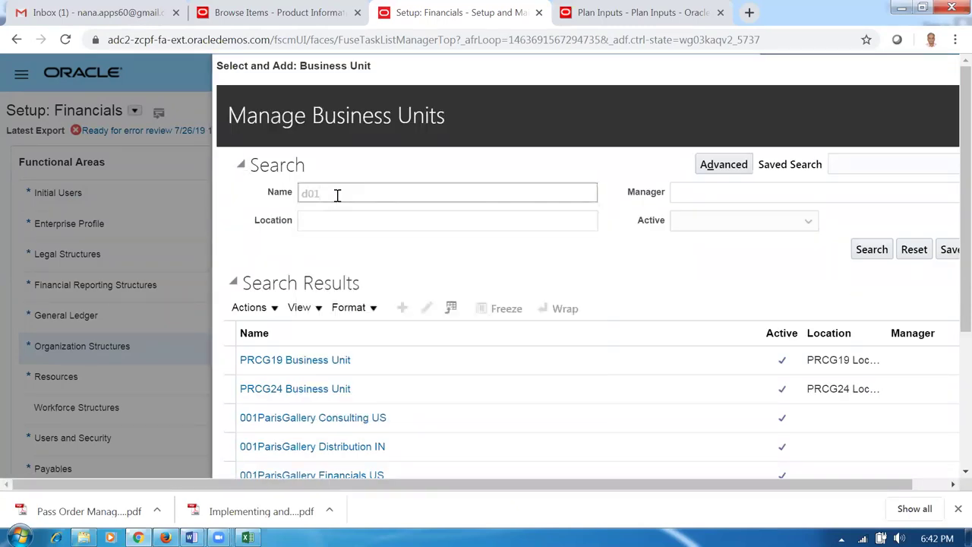
key("Return")
left_click(233, 354)
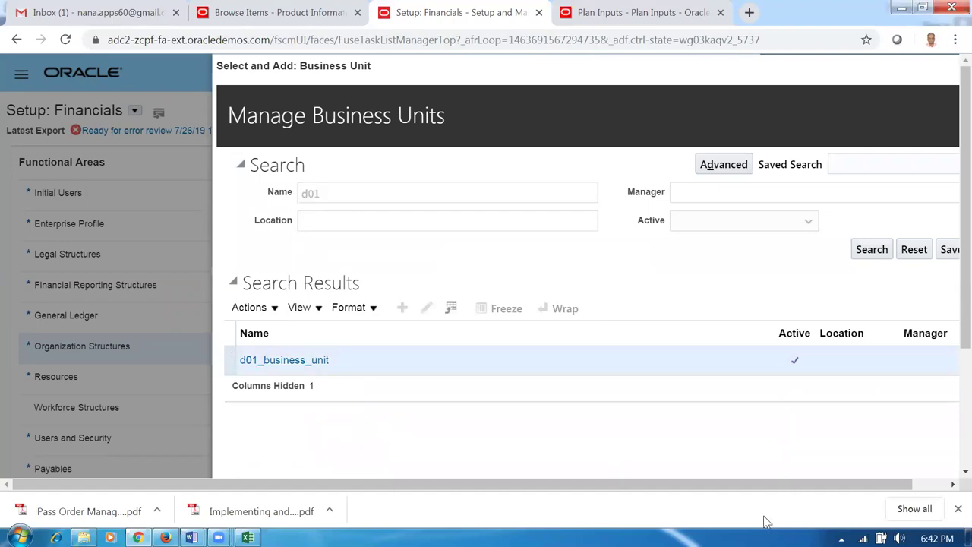
scroll(942, 319, "down", 2)
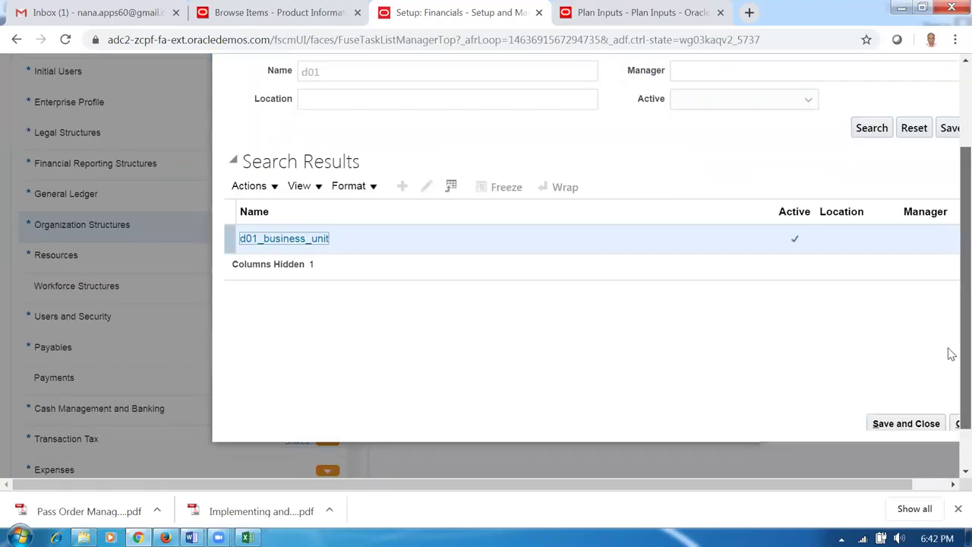
left_click(907, 423)
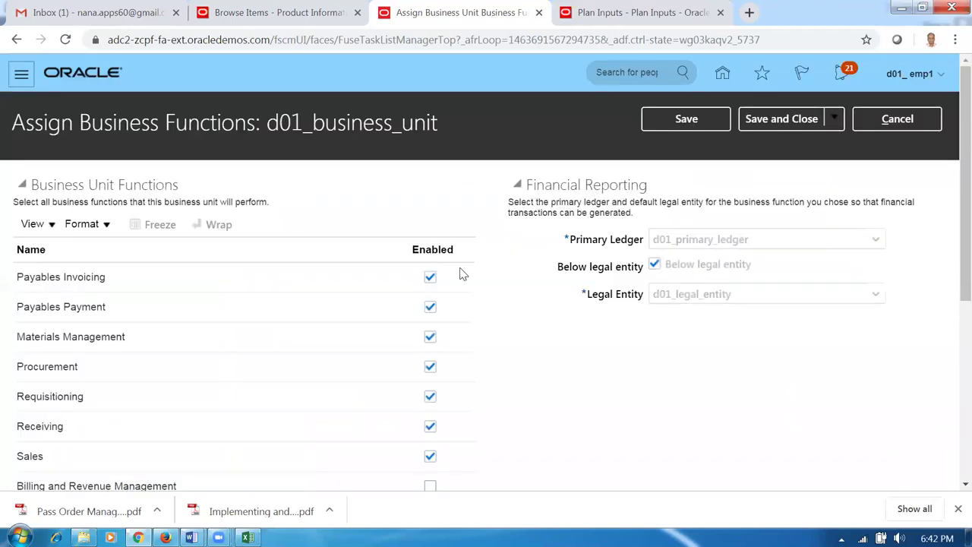
- Check Billing and Revenue Management for d01_business_unit, save, and accept the legal entity warning
scroll(243, 323, "down", 2)
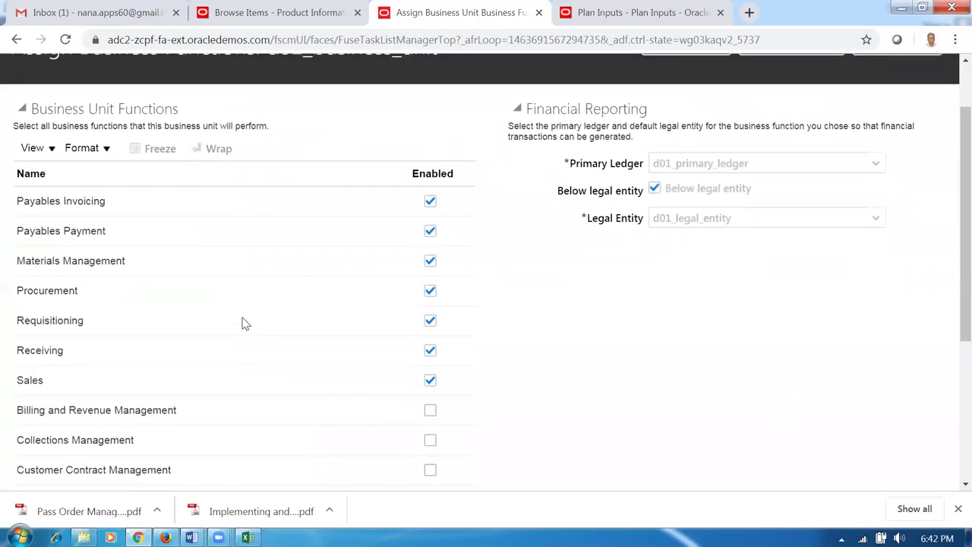
scroll(243, 323, "down", 1)
left_click(431, 336)
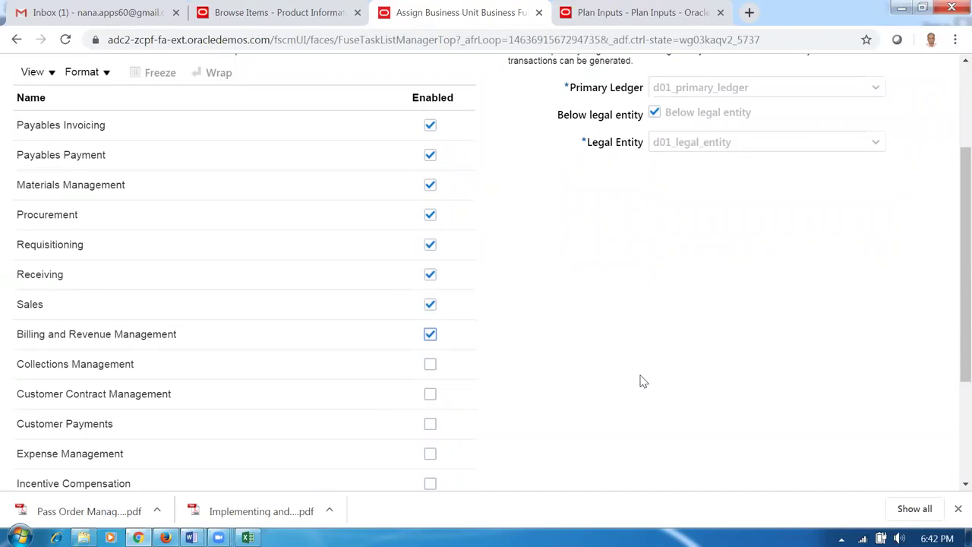
scroll(640, 381, "up", 2)
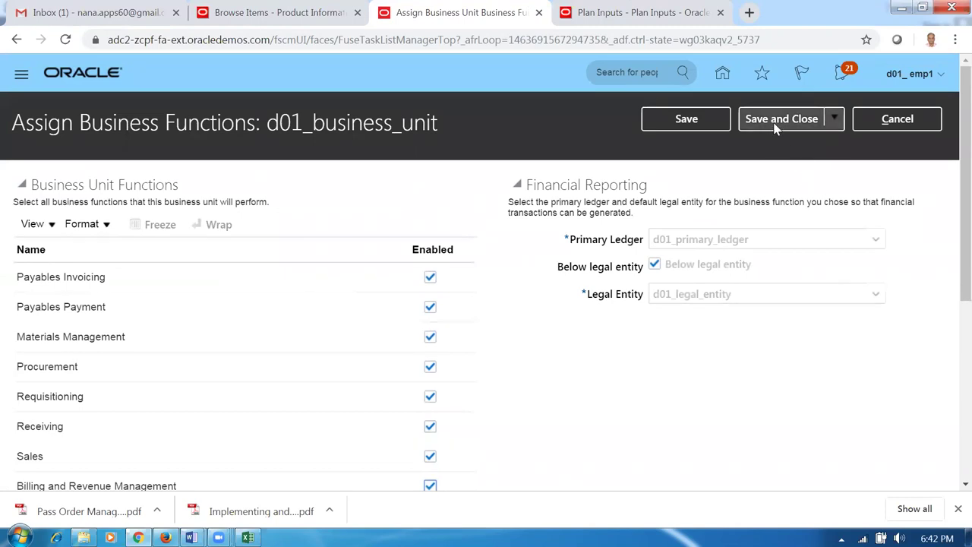
left_click(775, 128)
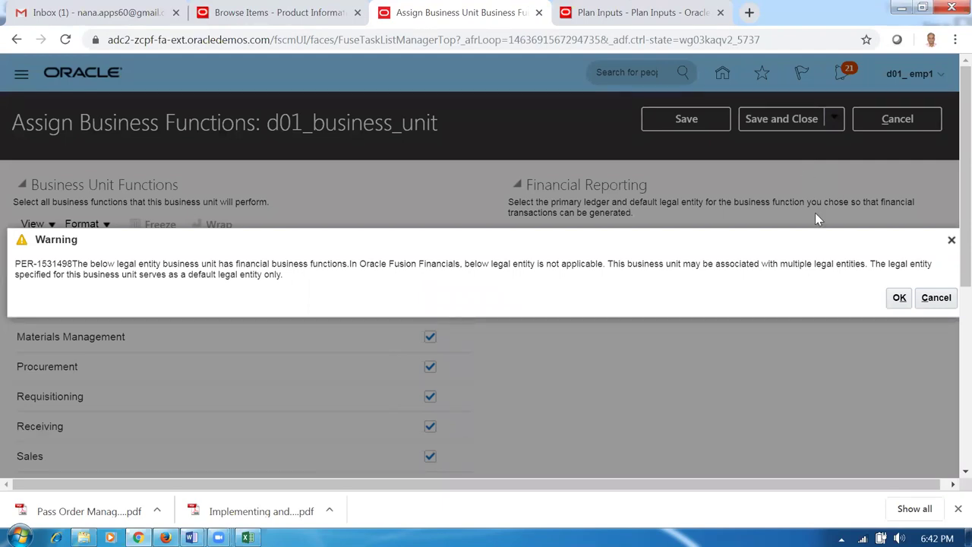
left_click(898, 298)
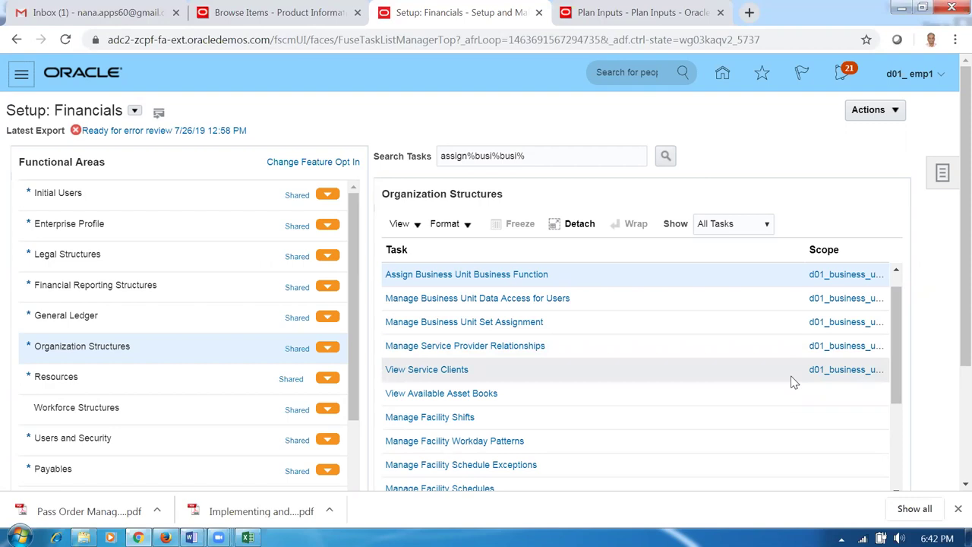
key("alt+Tab")
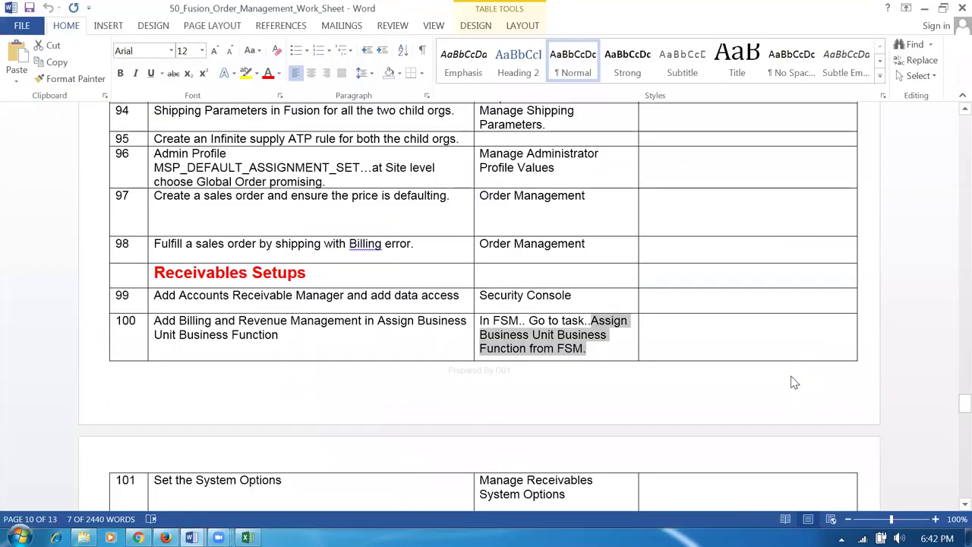
- Select 'Manage Receivables System Options' in worksheet row 101 and return to Oracle
left_click(271, 340)
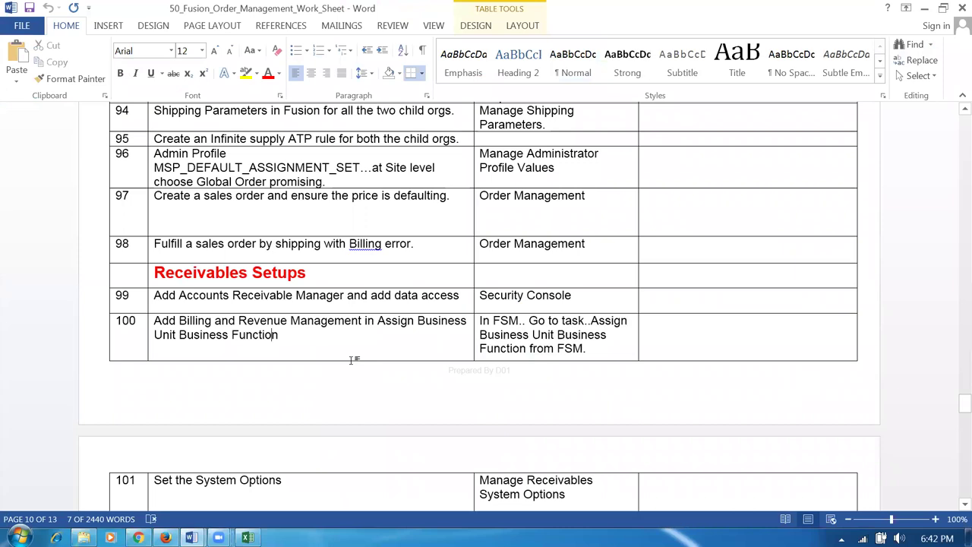
scroll(431, 373, "down", 3)
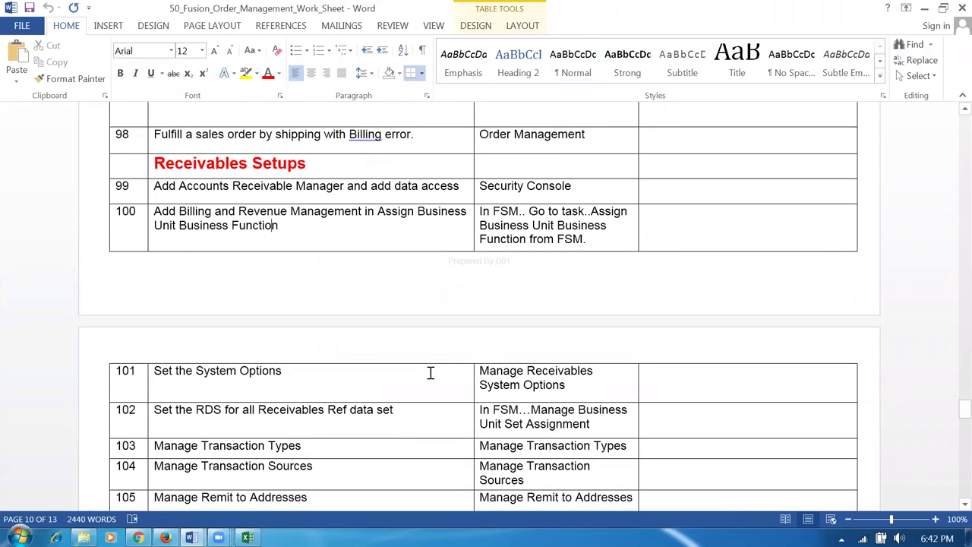
left_click(311, 377)
key("Tab")
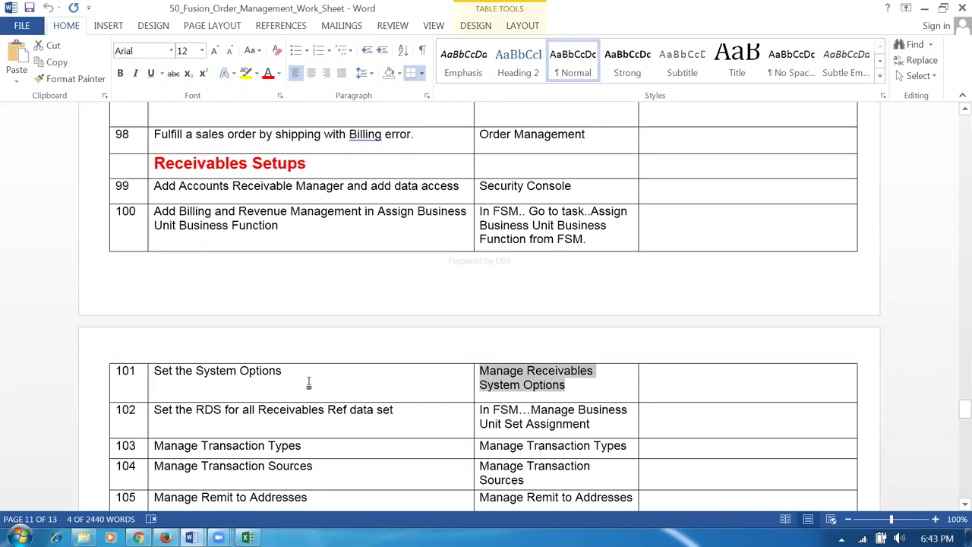
left_click(279, 373)
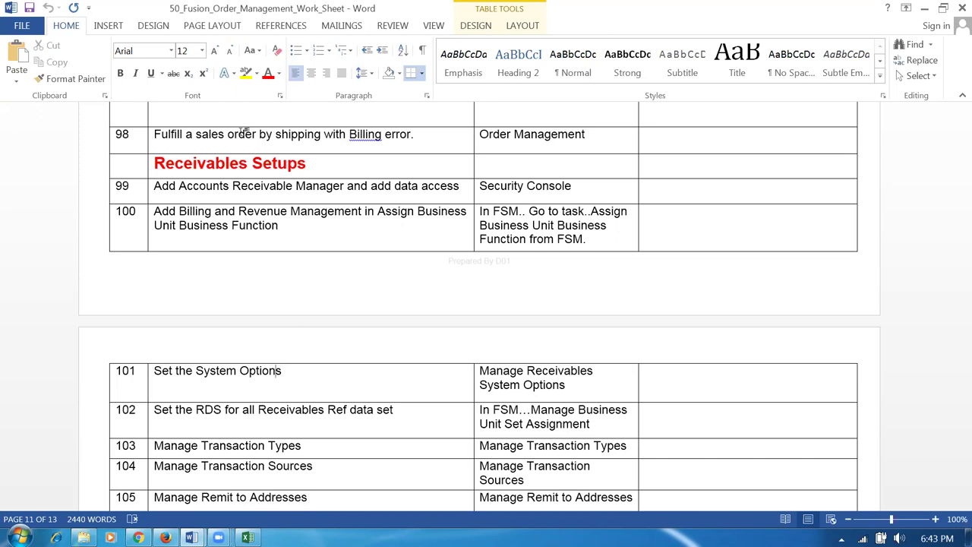
left_click_drag(275, 371, 270, 371)
left_click(193, 372)
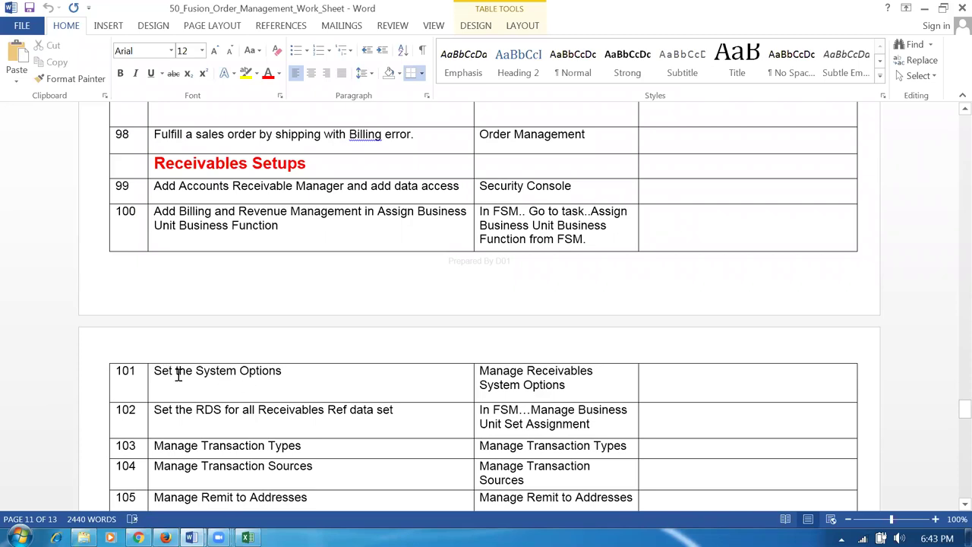
left_click(258, 372)
left_click(279, 413)
left_click(161, 411)
left_click(303, 378)
key("Tab")
key("ctrl+c")
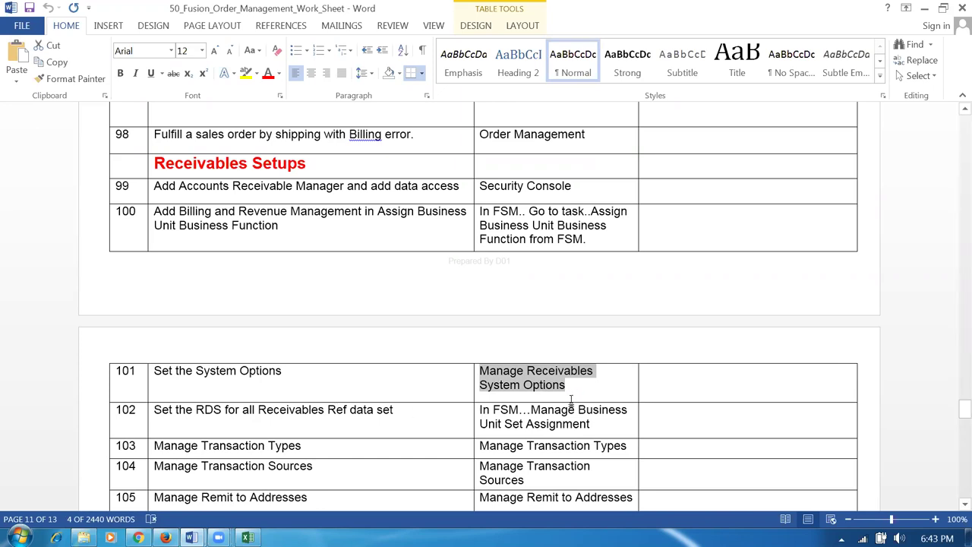
key("alt+Tab")
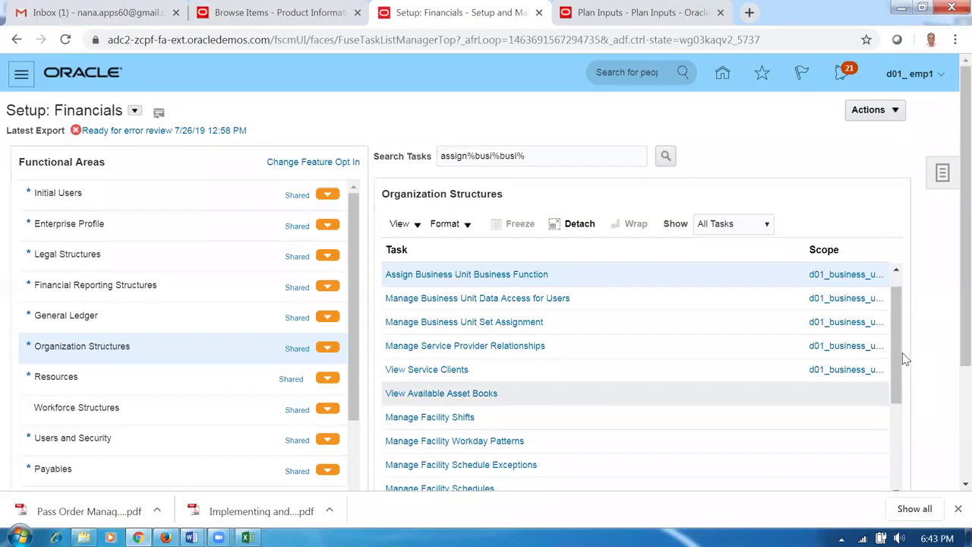
- Search for the pasted Manage Receivables System Options task, open it, and start new system options
left_click(942, 177)
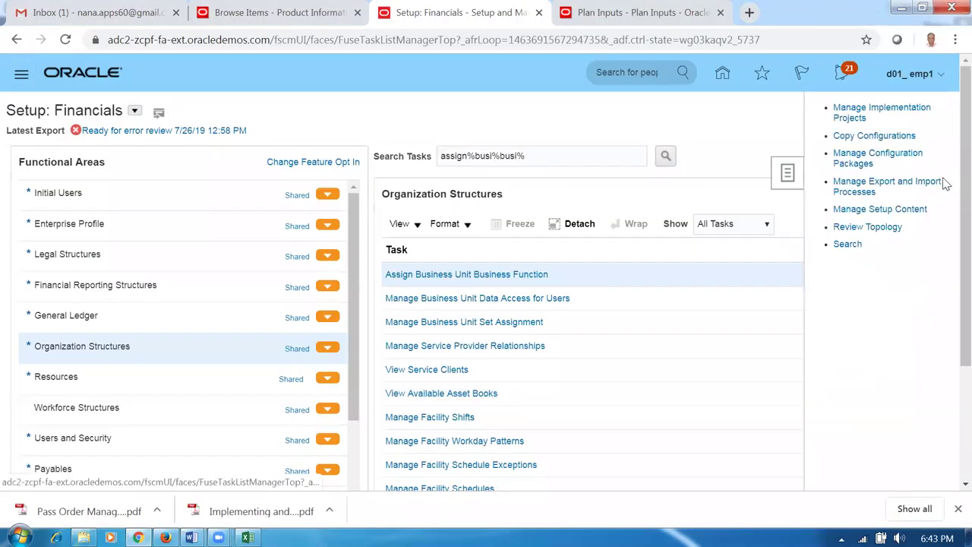
left_click(848, 246)
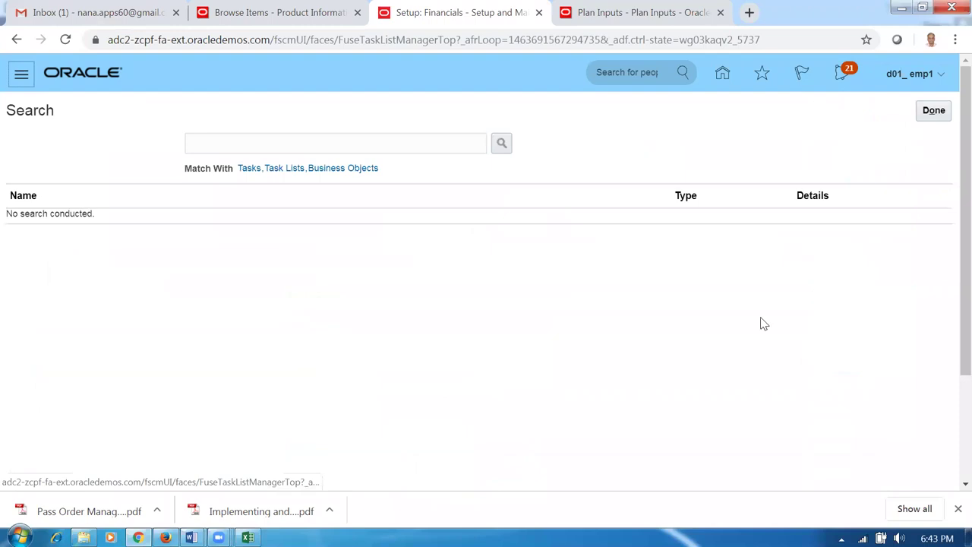
left_click(394, 143)
key("ctrl+v")
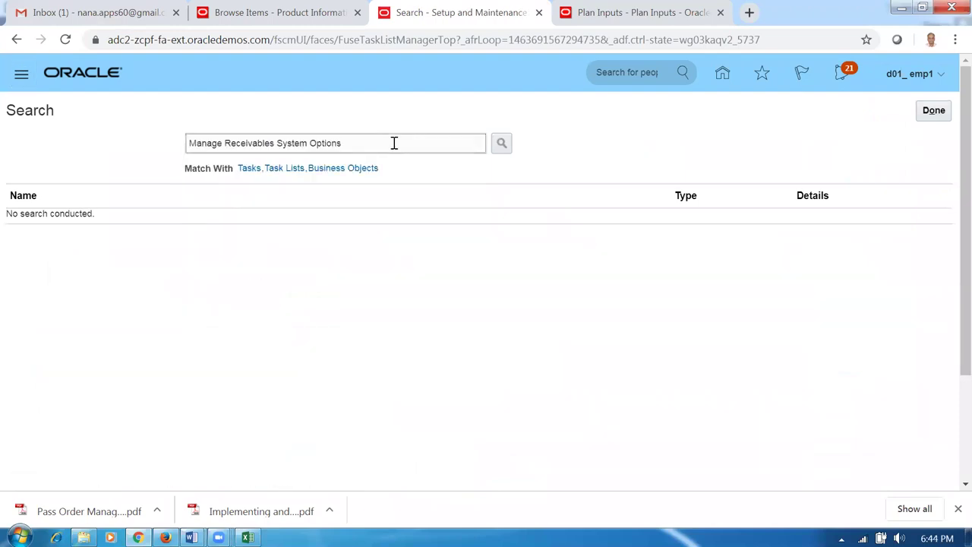
key("Return")
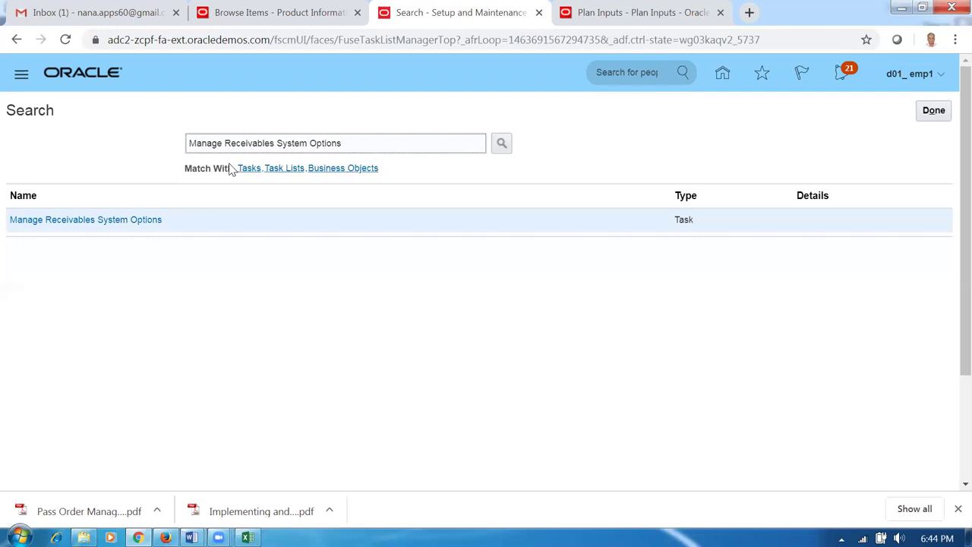
left_click(115, 345)
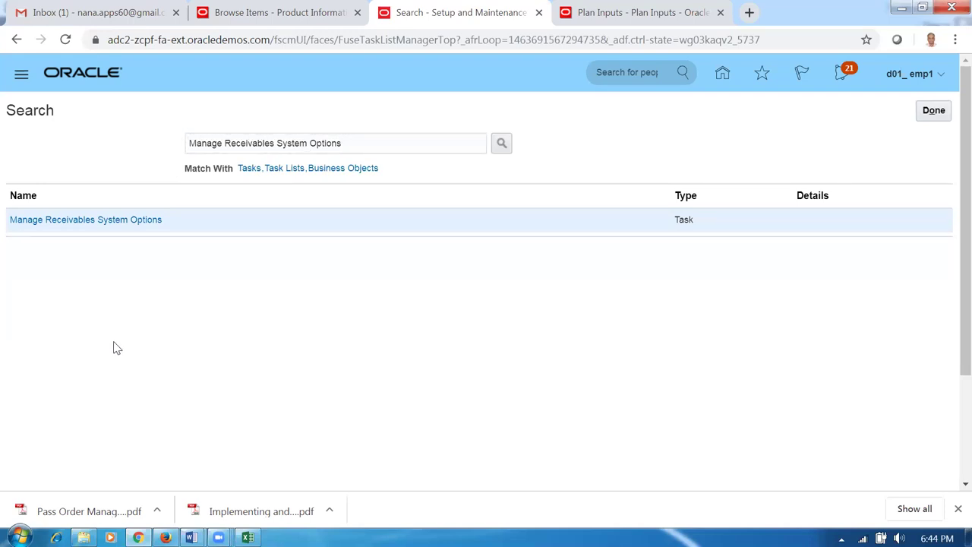
left_click(78, 224)
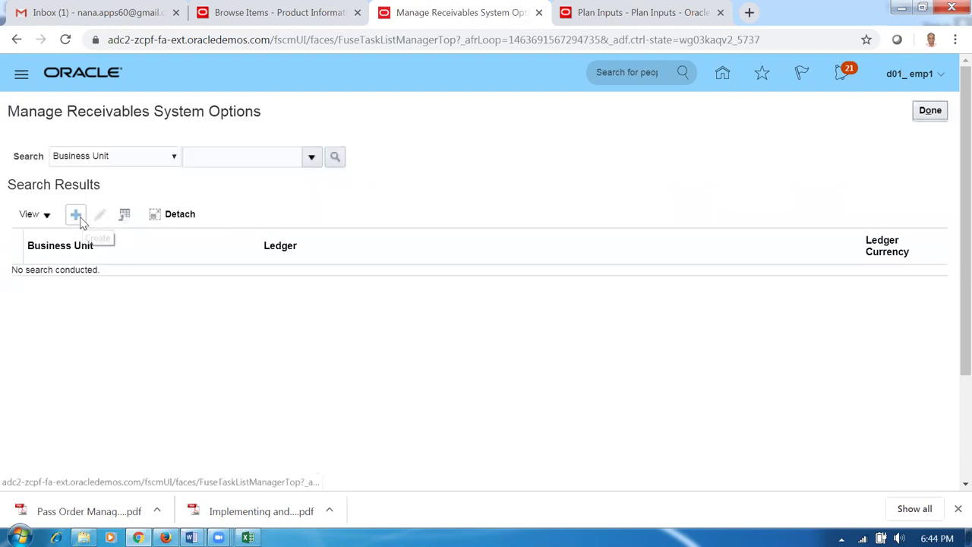
left_click(77, 217)
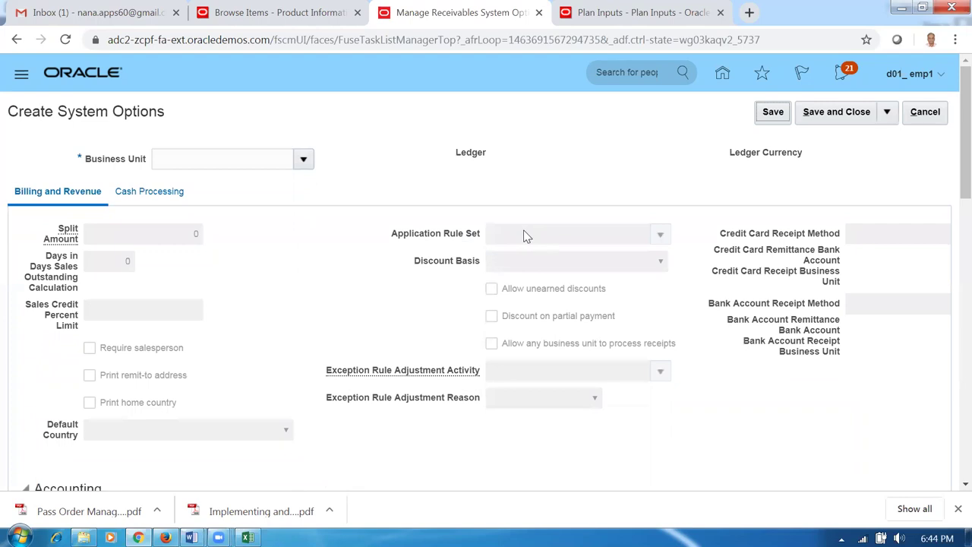
- Set Business Unit to d01_business_unit and Discount Basis to Invoice Amount
left_click(179, 158)
type("d01")
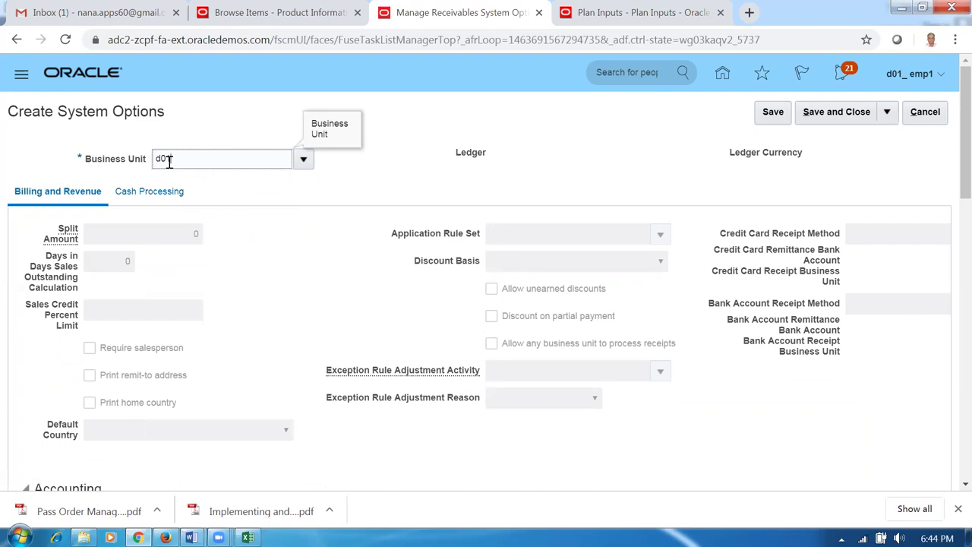
key("Tab")
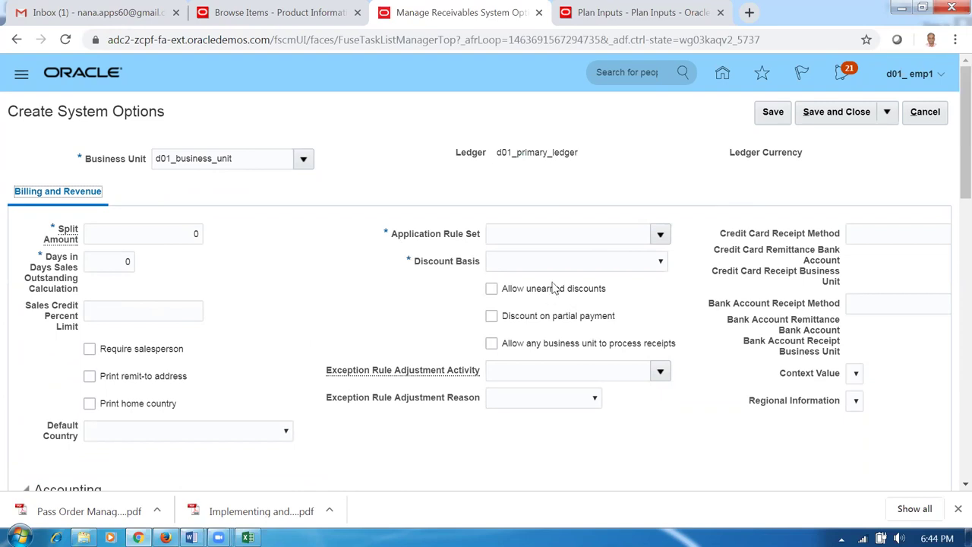
left_click(583, 265)
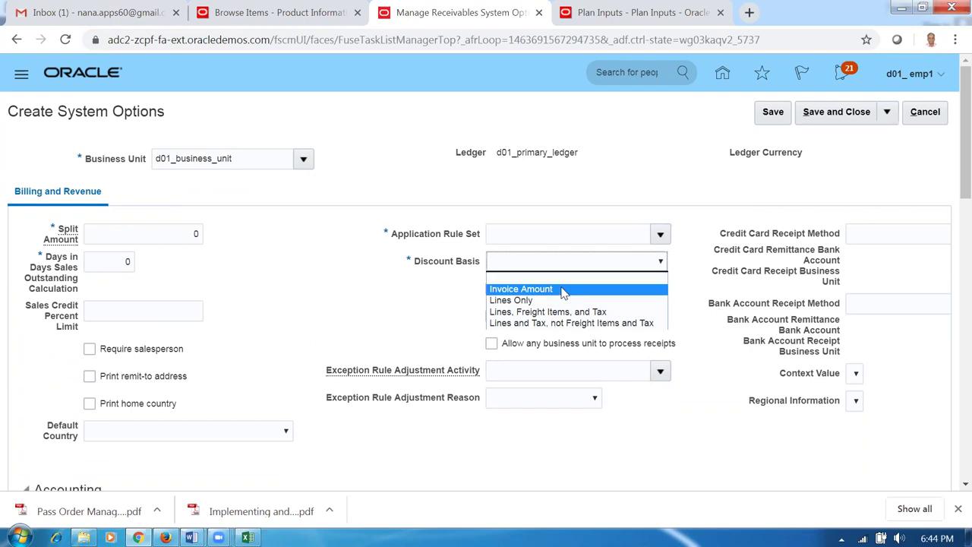
left_click(566, 288)
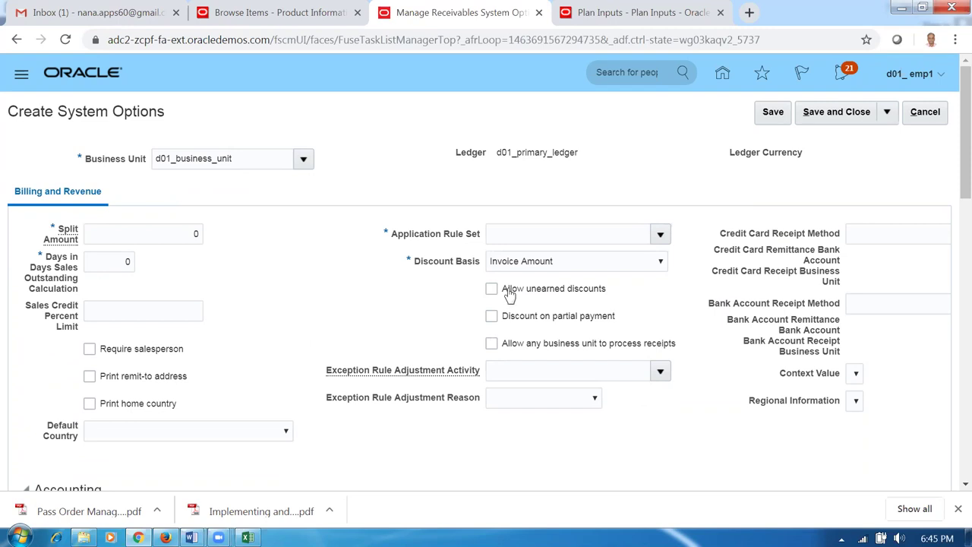
left_click(547, 265)
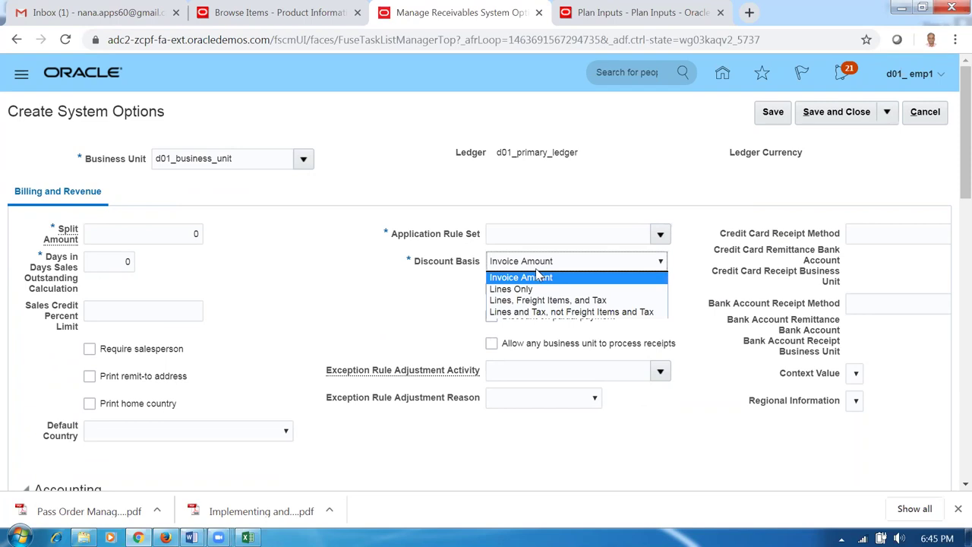
left_click(400, 310)
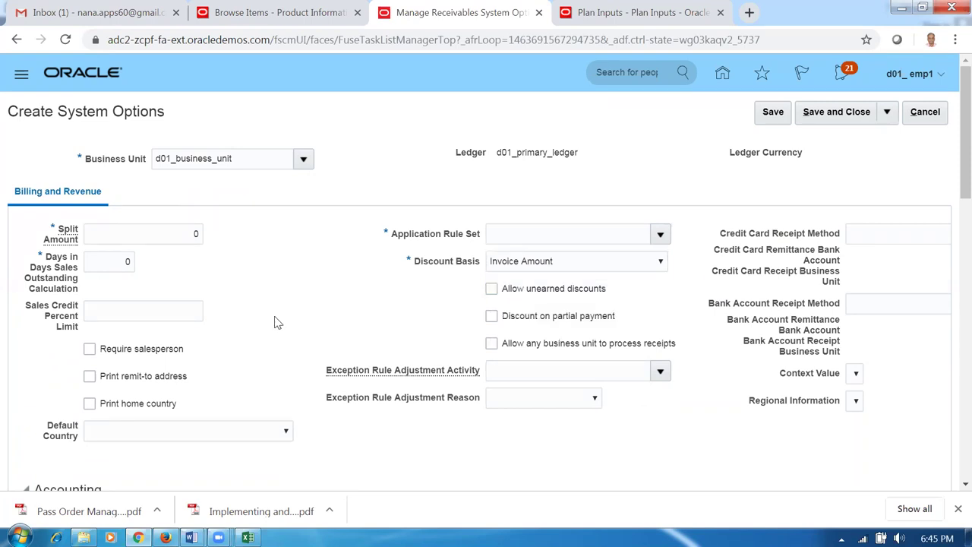
scroll(279, 322, "down", 1)
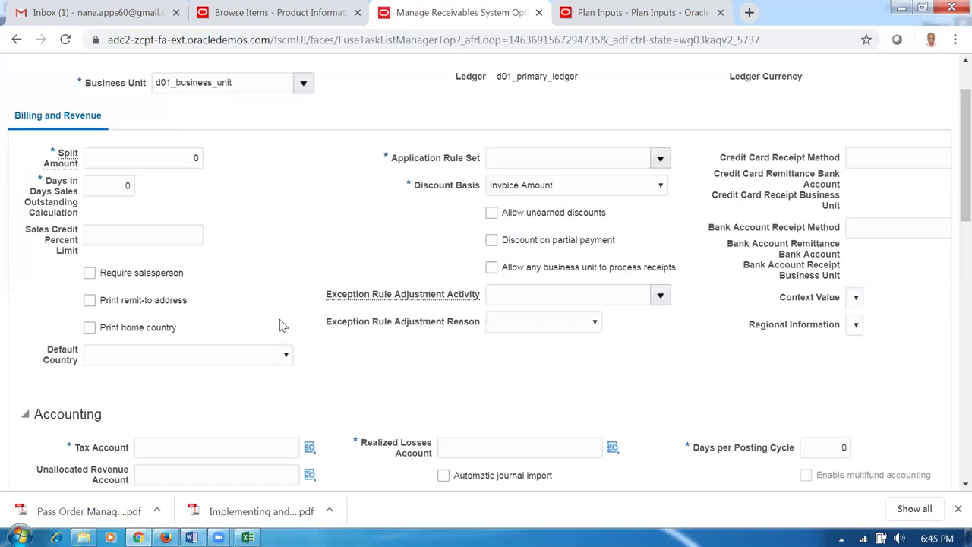
- Enter 10-100-1001 as the Tax Account
scroll(280, 322, "down", 2)
scroll(279, 322, "down", 2)
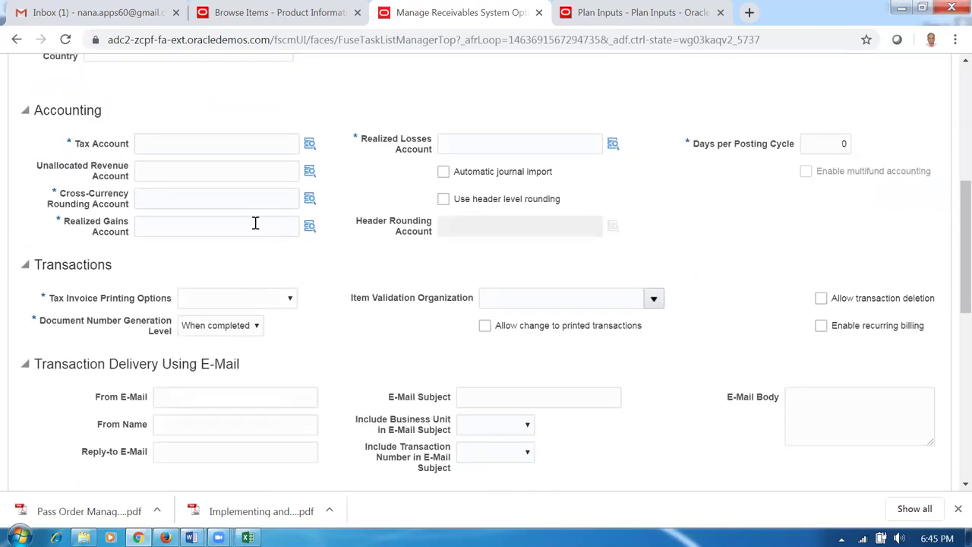
left_click(226, 149)
type("10-100-1000")
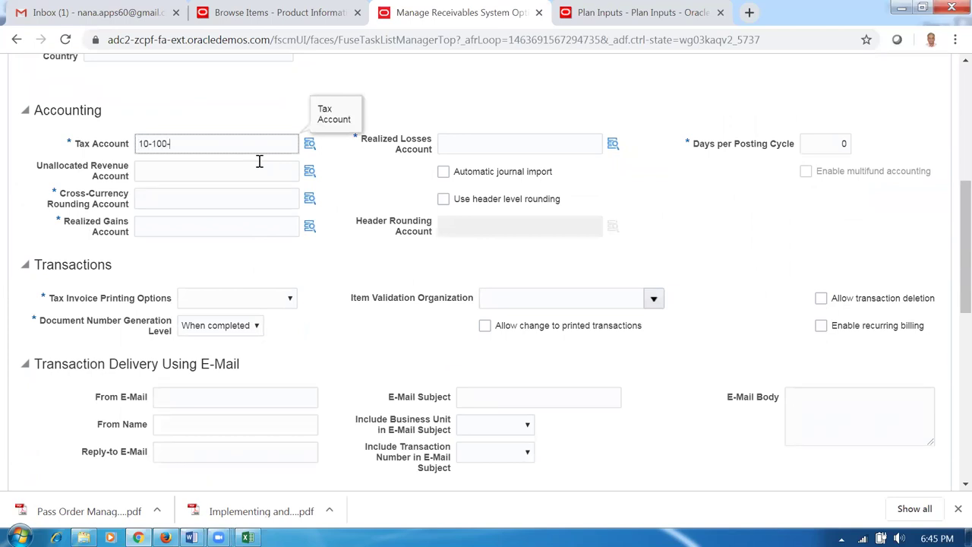
left_click(481, 117)
left_click(466, 146)
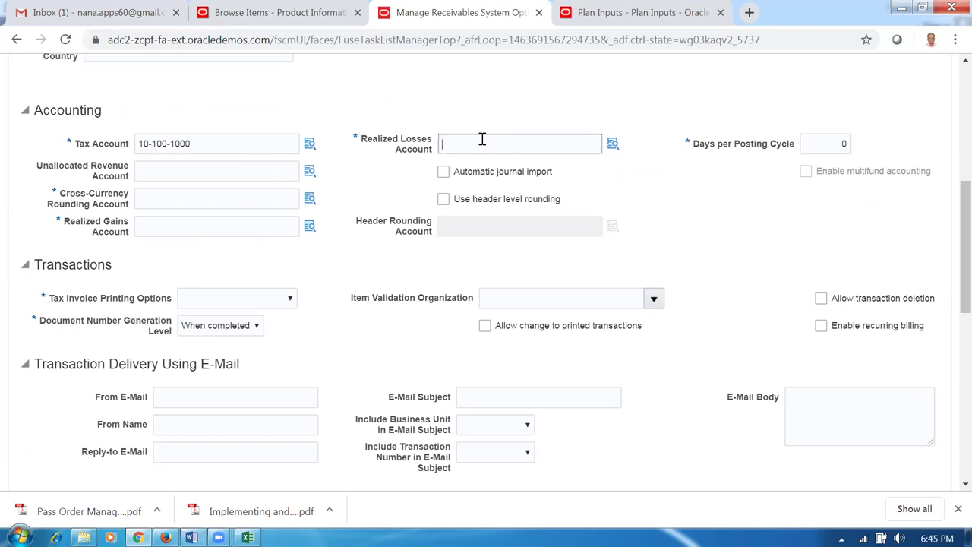
left_click(230, 149)
key("BackSpace")
type("1")
key("Tab")
- Enter 10-100-1002 as the Realized Losses Account
left_click(464, 144)
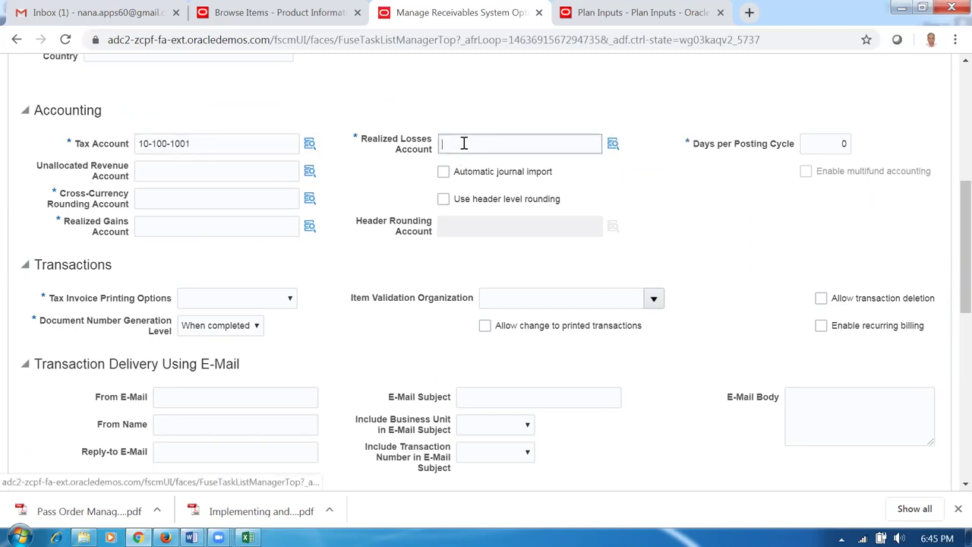
type("10-100-1")
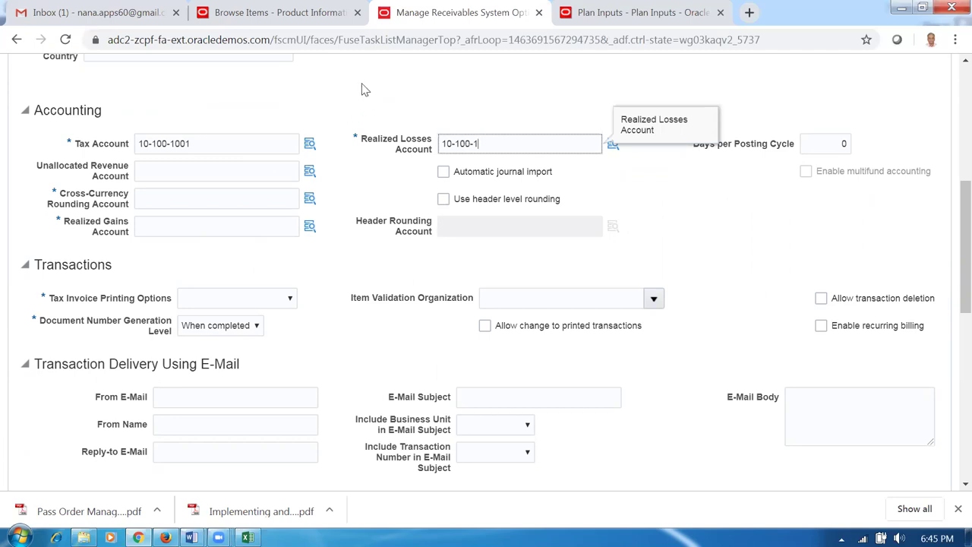
type("002")
double_click(371, 89)
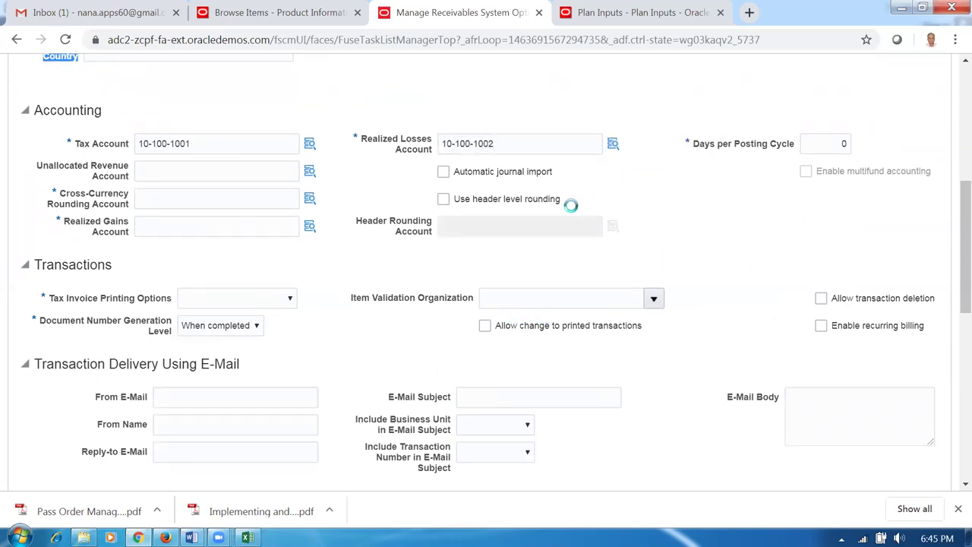
left_click(510, 143)
left_click_drag(511, 143, 450, 161)
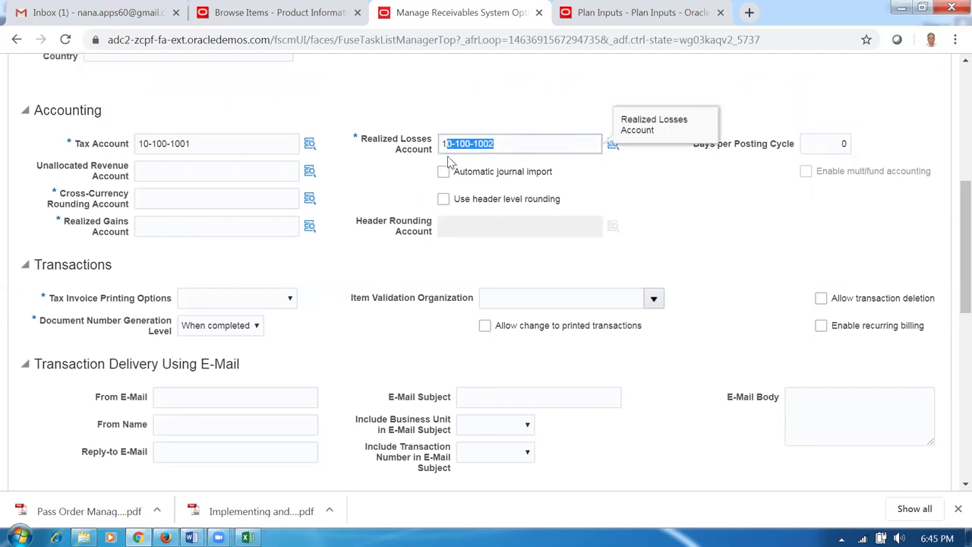
left_click_drag(206, 145, 106, 162)
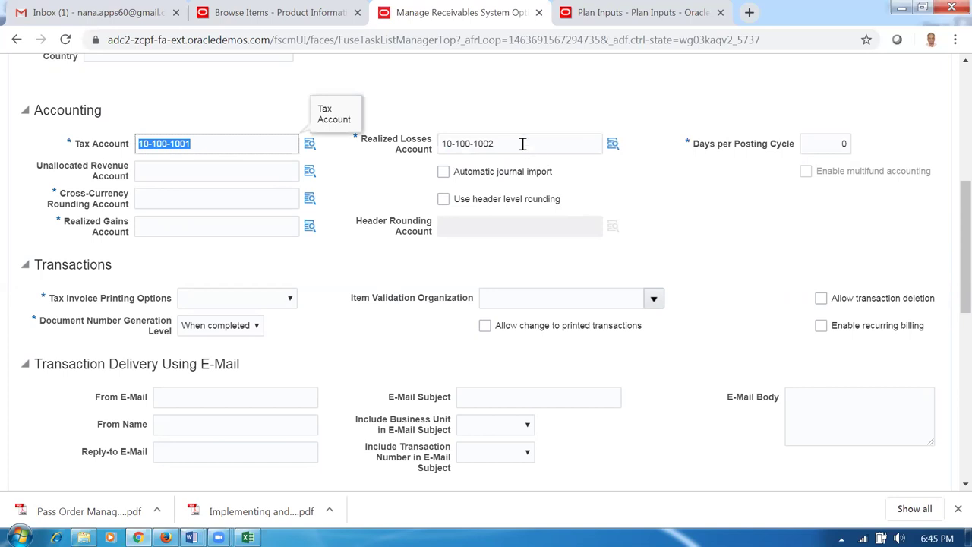
left_click_drag(523, 145, 444, 155)
left_click(400, 199)
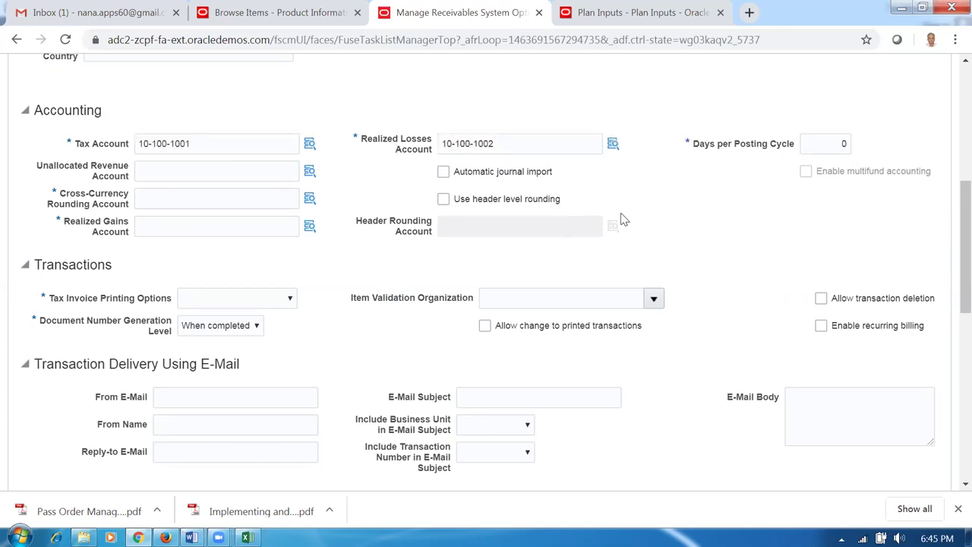
scroll(331, 274, "down", 2)
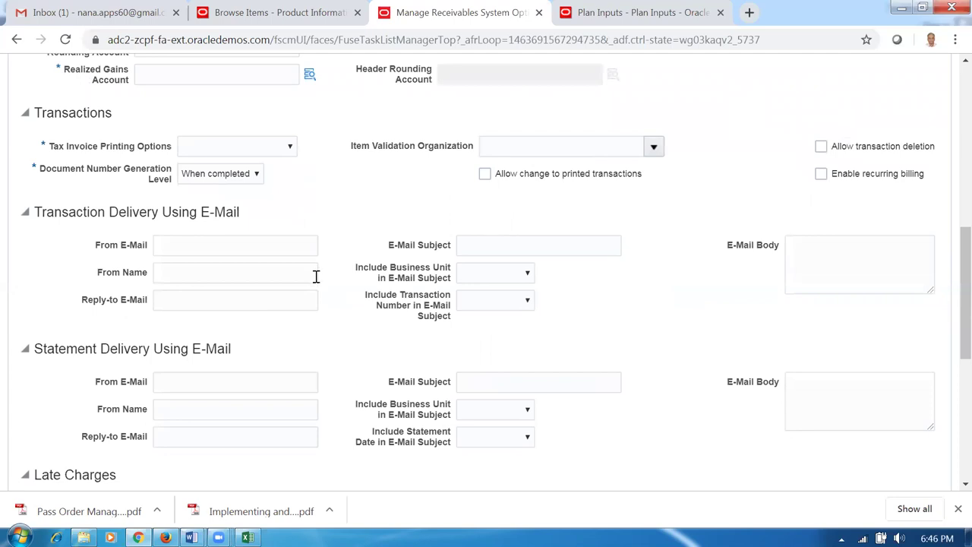
scroll(314, 283, "down", 2)
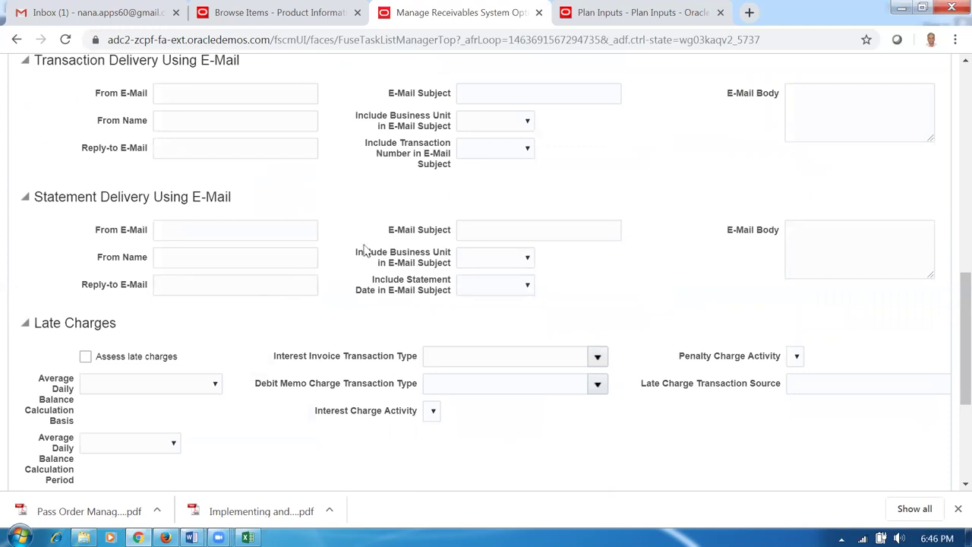
scroll(265, 195, "up", 4)
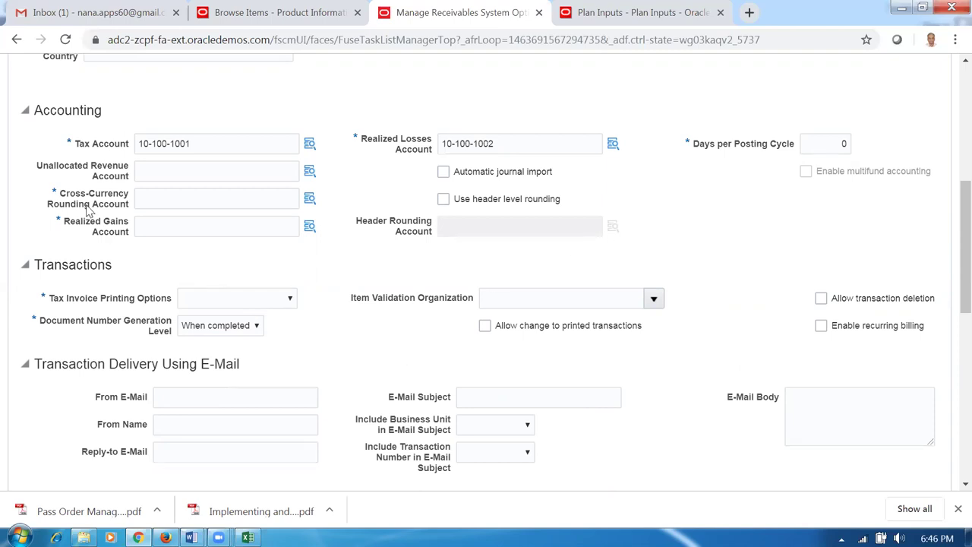
- Set the Realized Gains and Cross-Currency Rounding accounts to 10-100-1002
left_click(162, 226)
type("10-100")
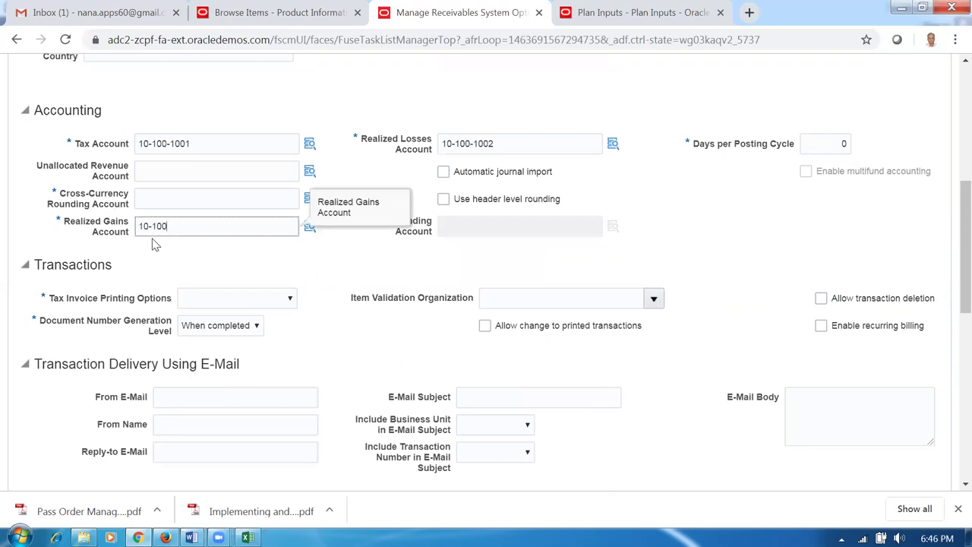
type("-1002")
left_click(170, 200)
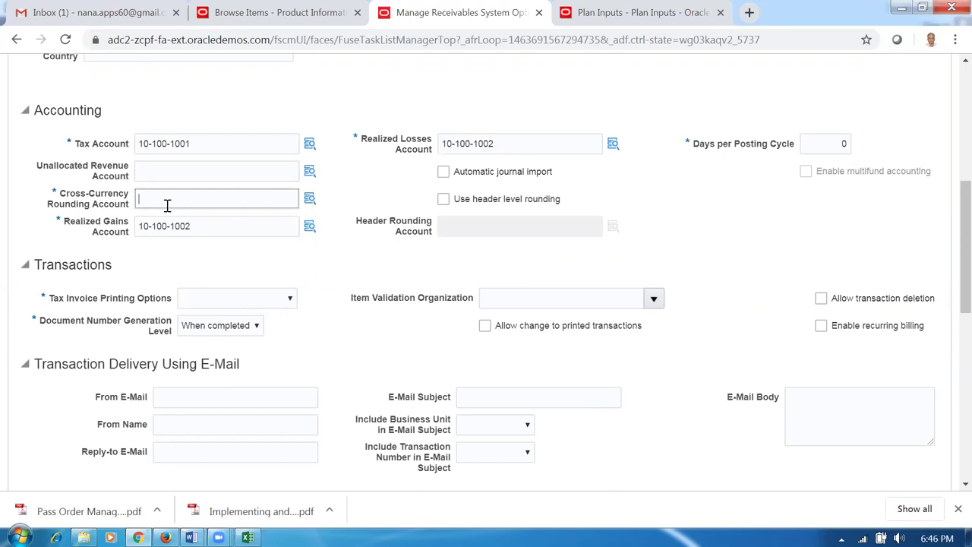
type("10-100-1002")
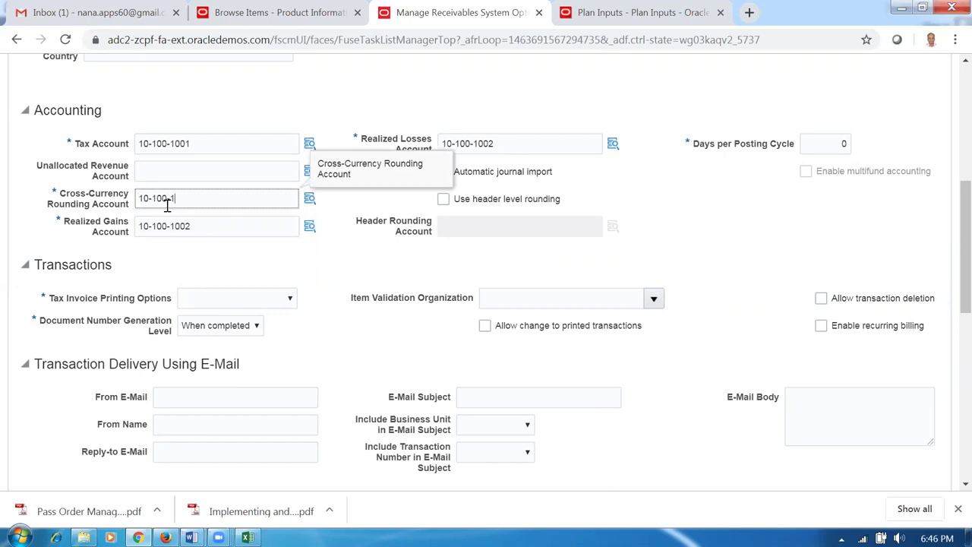
left_click(316, 257)
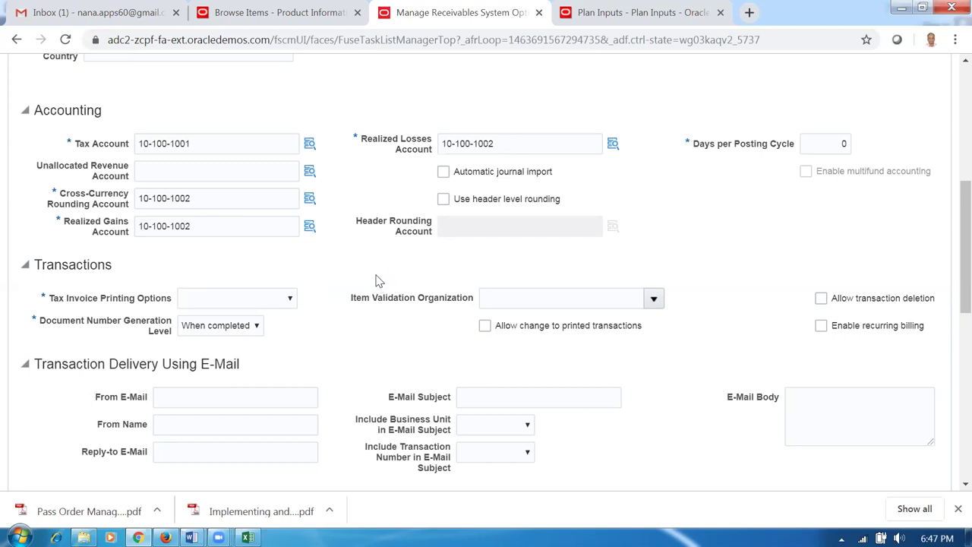
scroll(380, 285, "down", 2)
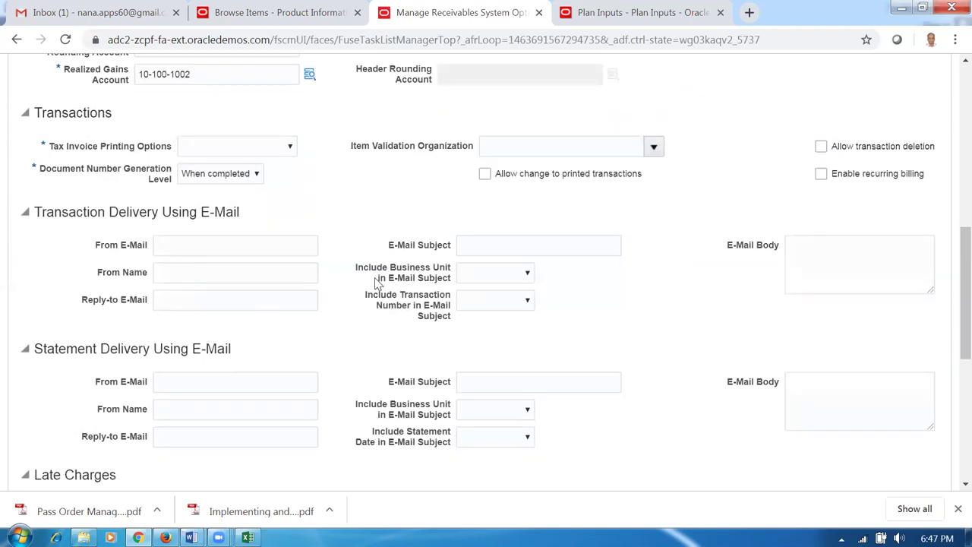
- Choose DEFAULT as the Grouping Rule and set AutoInvoice Log File Message Level to 1
scroll(377, 284, "down", 1)
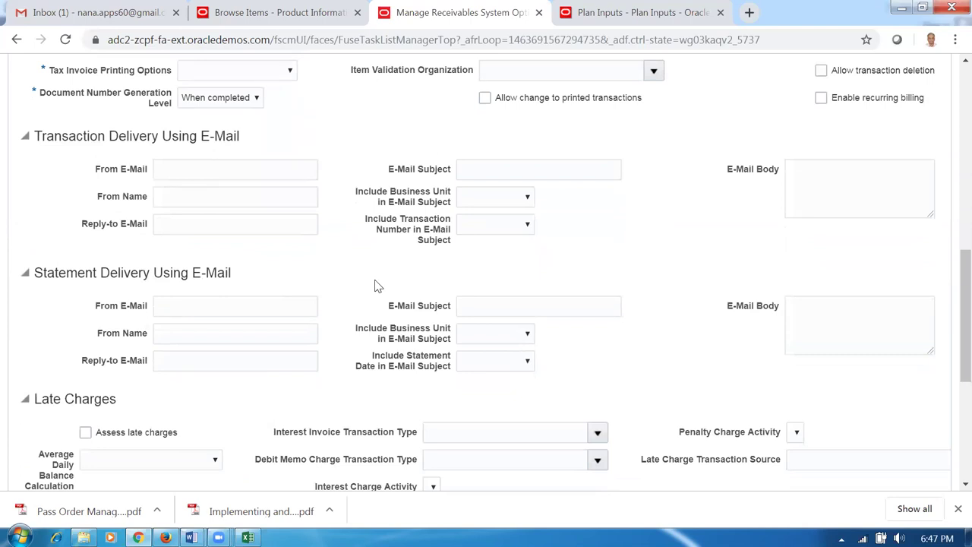
scroll(377, 286, "down", 2)
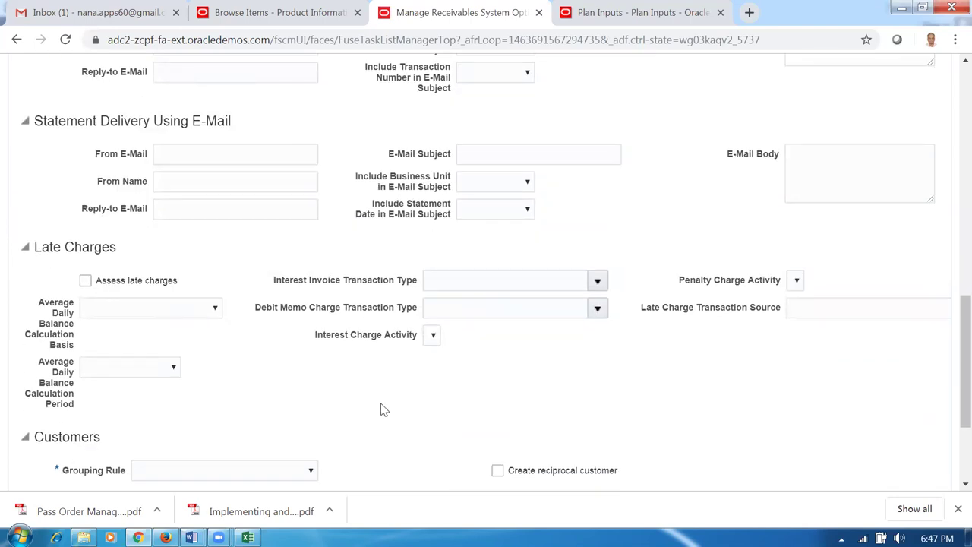
scroll(384, 404, "down", 2)
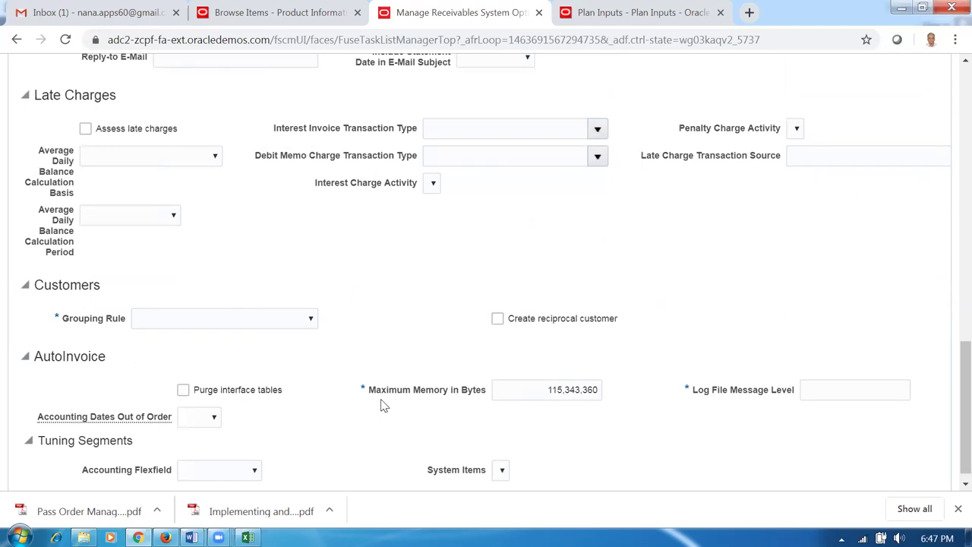
left_click(202, 323)
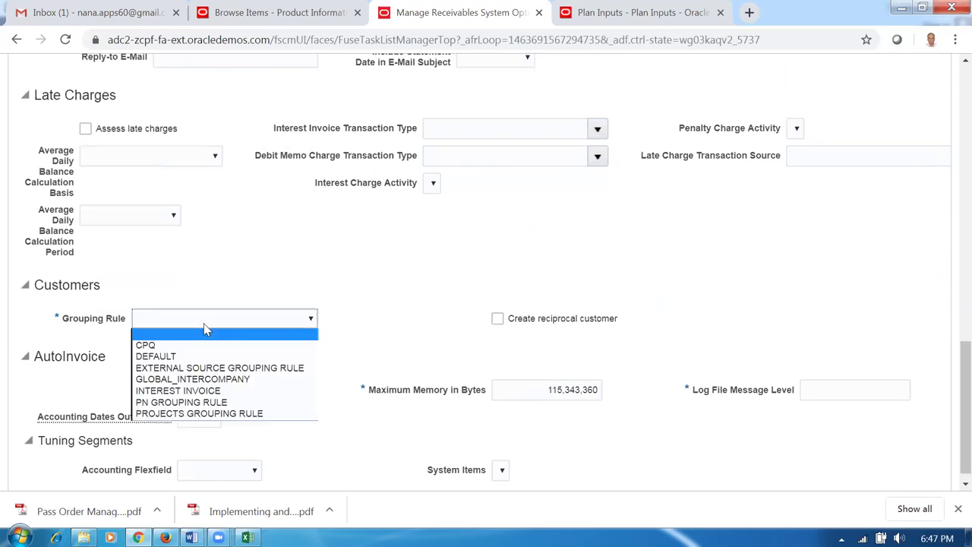
left_click(198, 356)
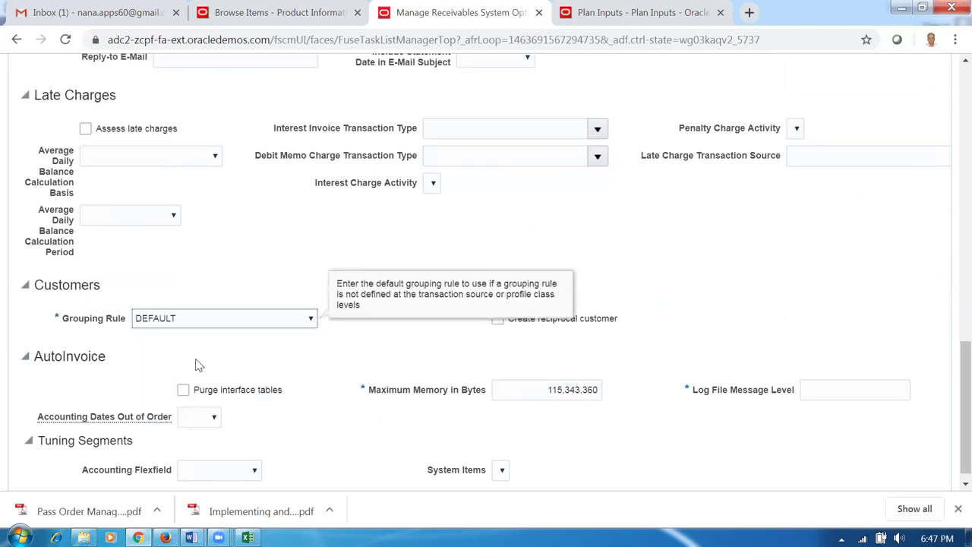
scroll(387, 369, "down", 1)
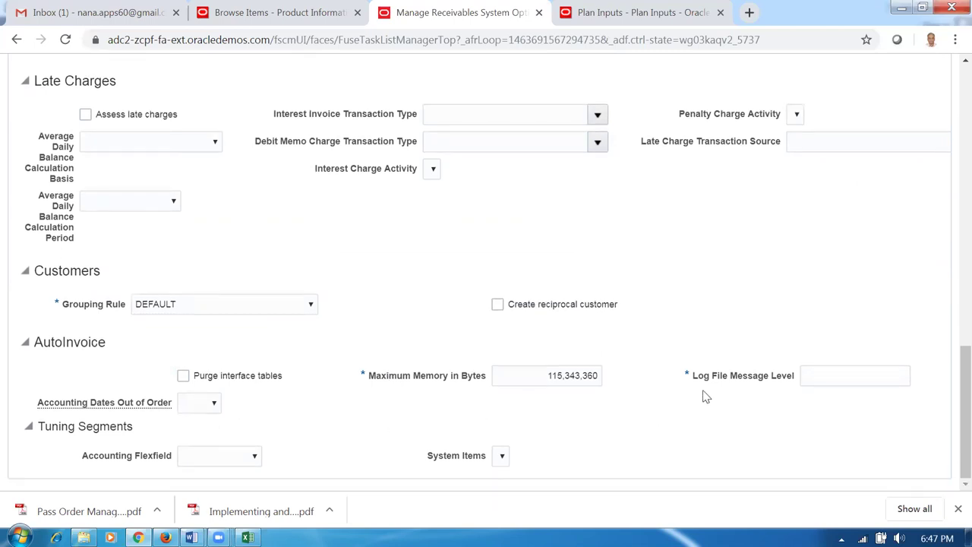
left_click(831, 373)
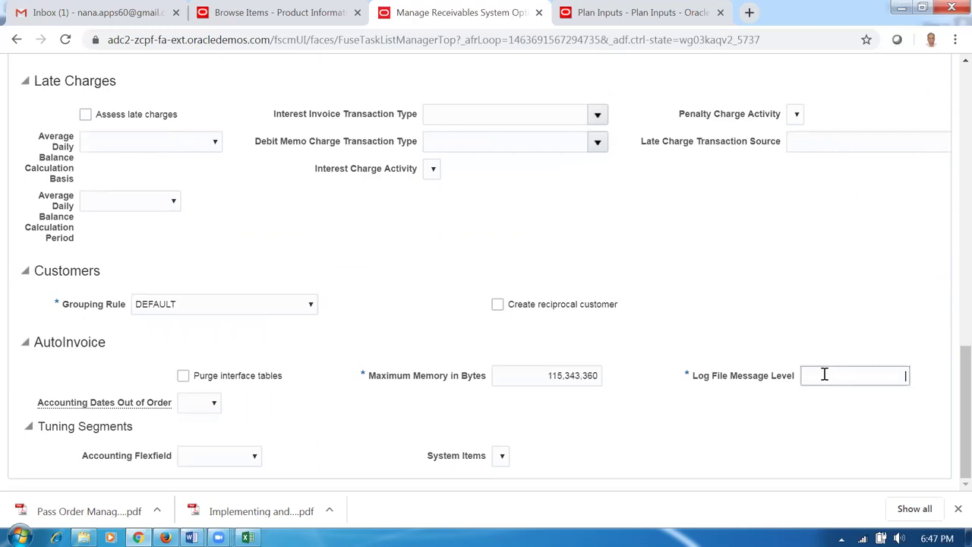
type("1")
left_click(663, 426)
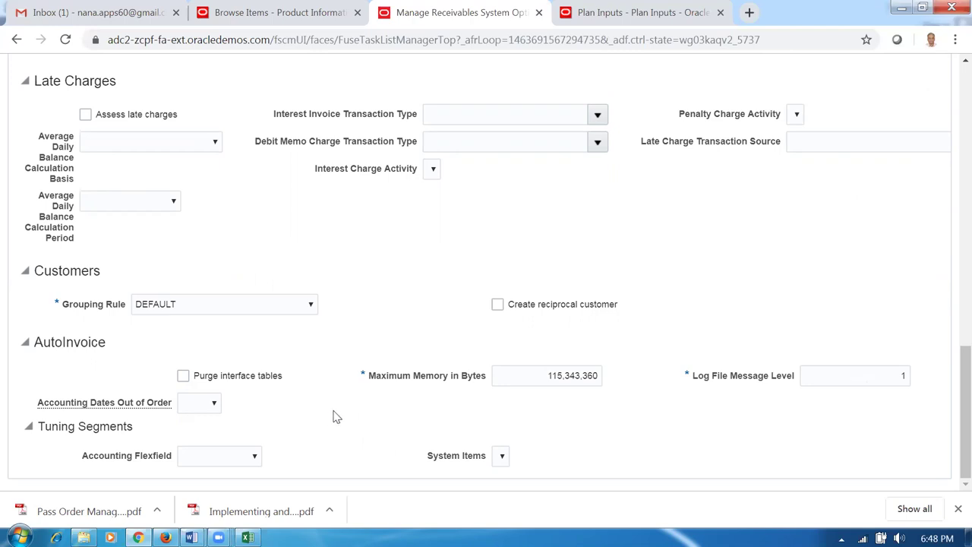
left_click(220, 311)
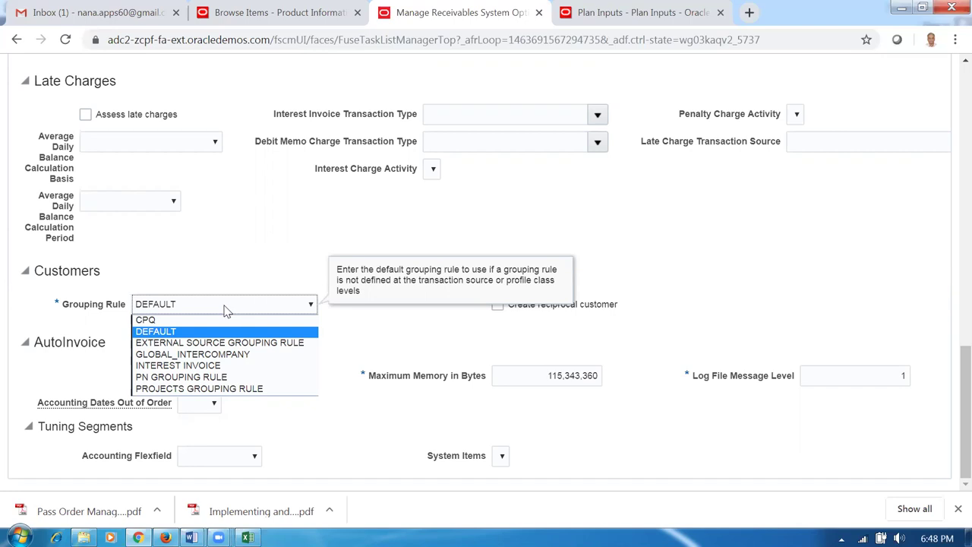
left_click(228, 307)
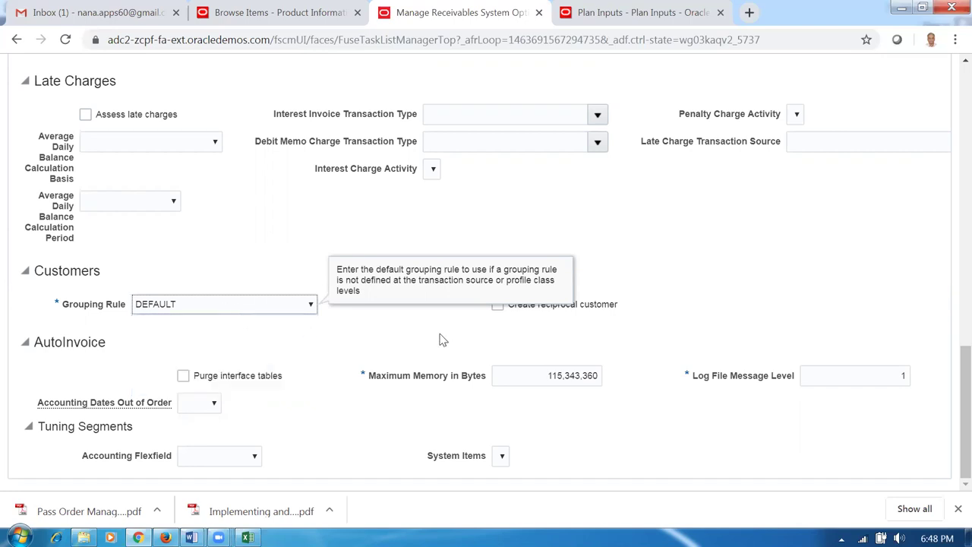
- Attempt a save, then resolve the missing-field error by choosing Line And Tax Prorate as Application Rule Set
scroll(410, 300, "up", 4)
scroll(407, 317, "up", 6)
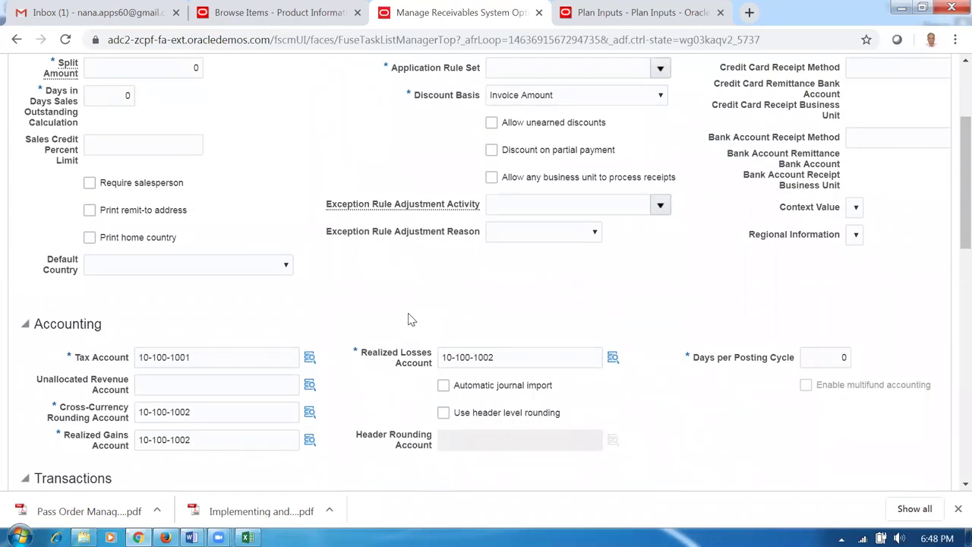
scroll(408, 320, "up", 2)
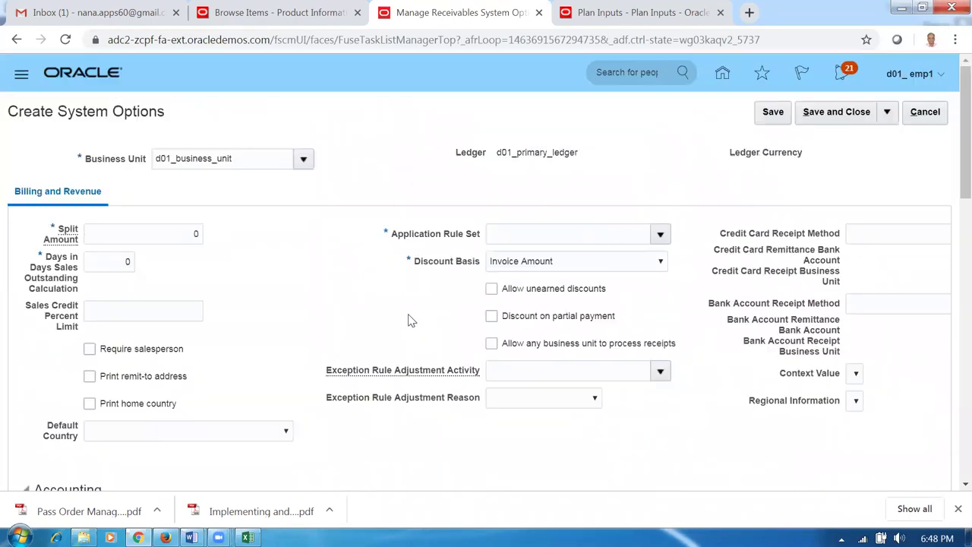
left_click(772, 113)
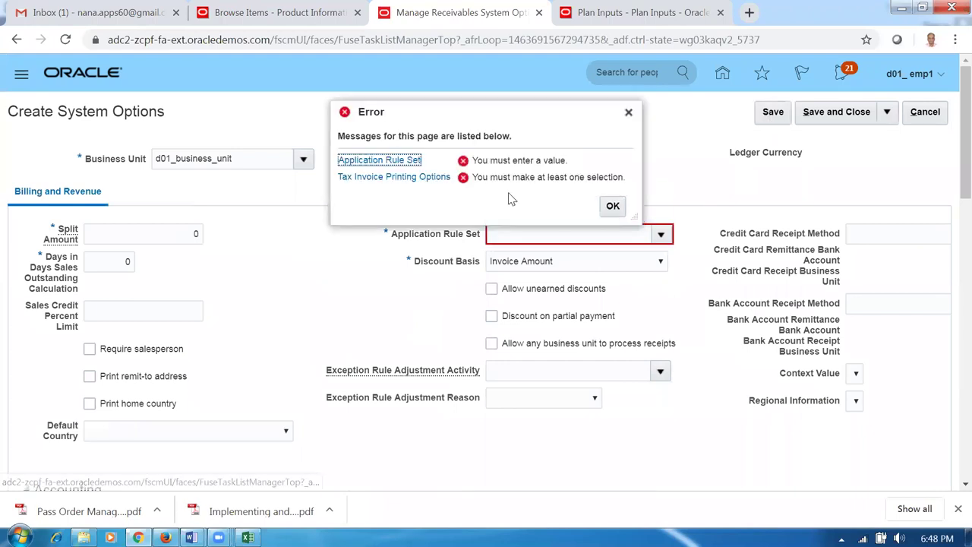
left_click(408, 167)
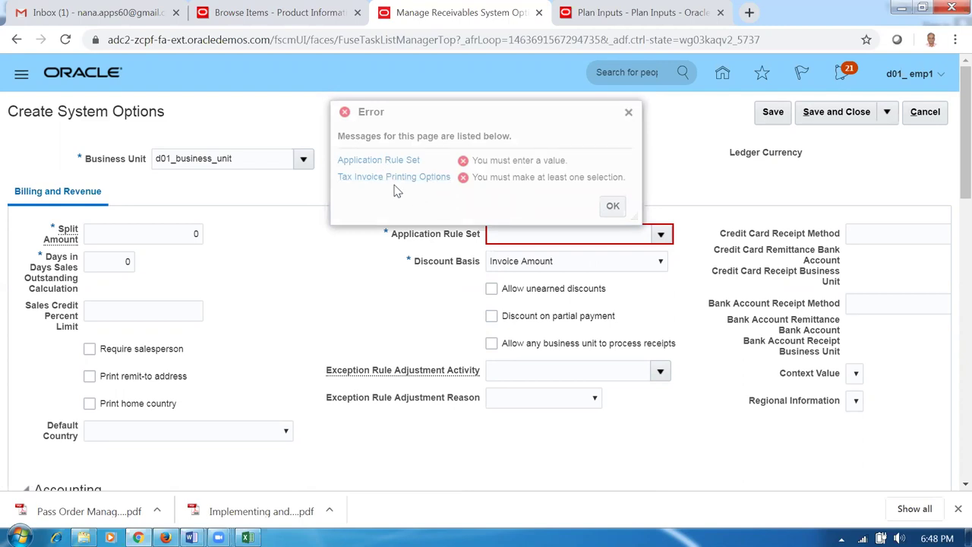
left_click(613, 208)
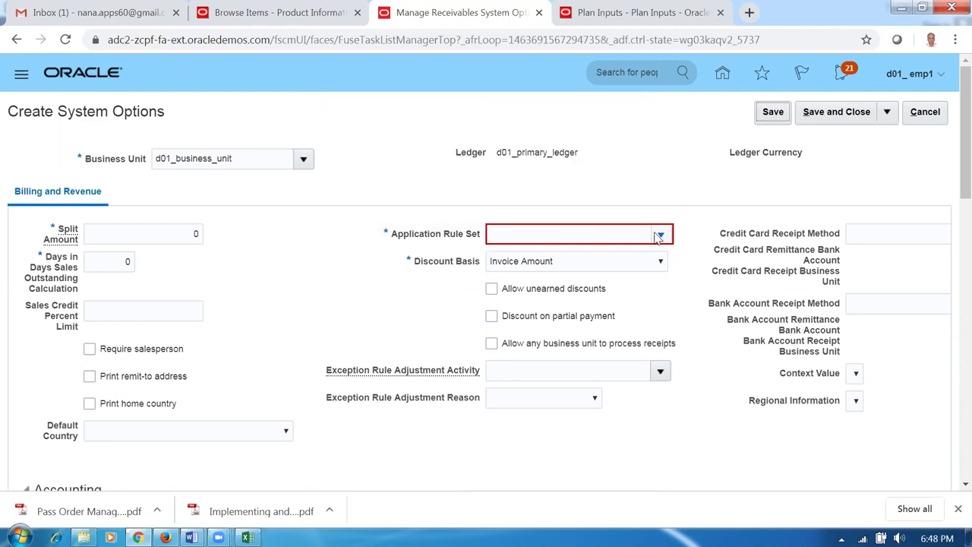
left_click(659, 236)
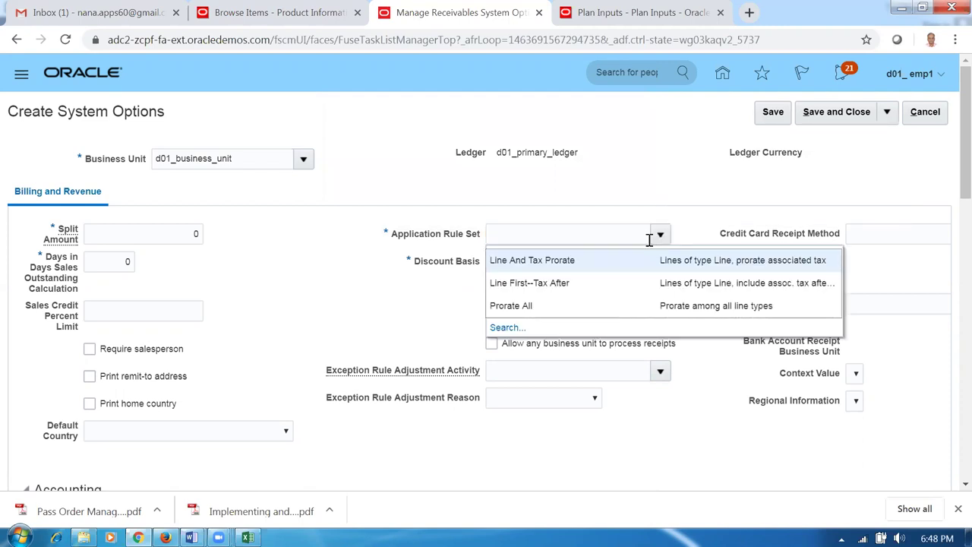
left_click(597, 265)
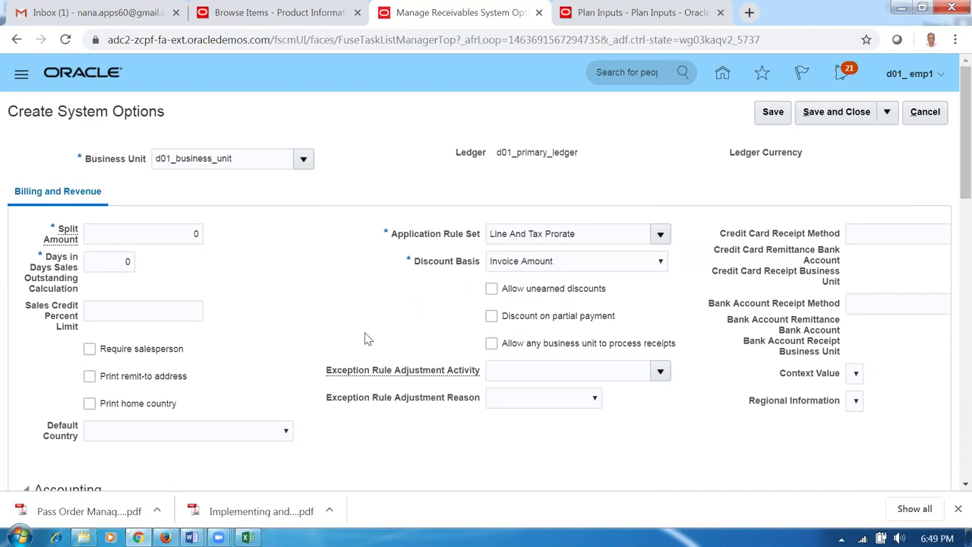
- Choose Total Tax Only under Tax Invoice Printing Options in the Transactions section
scroll(363, 339, "down", 2)
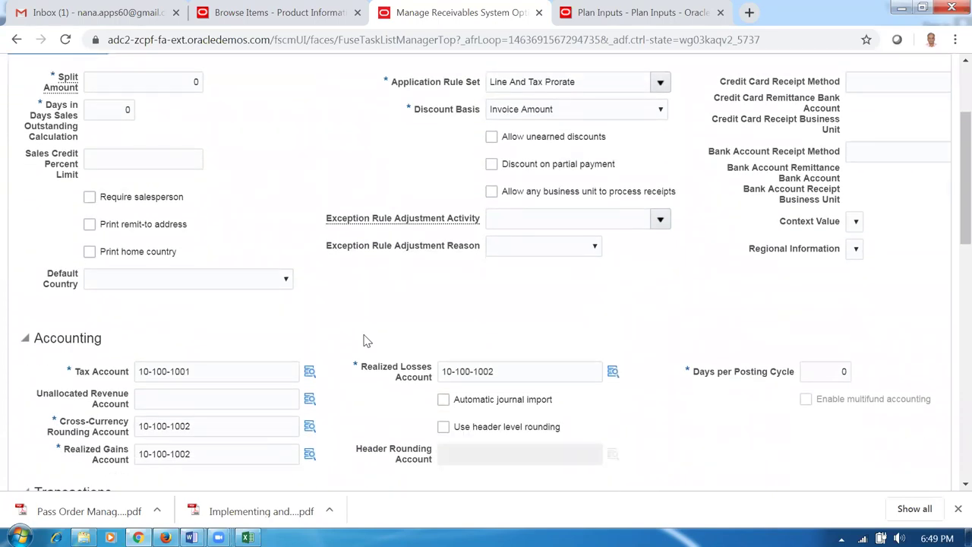
scroll(363, 341, "down", 1)
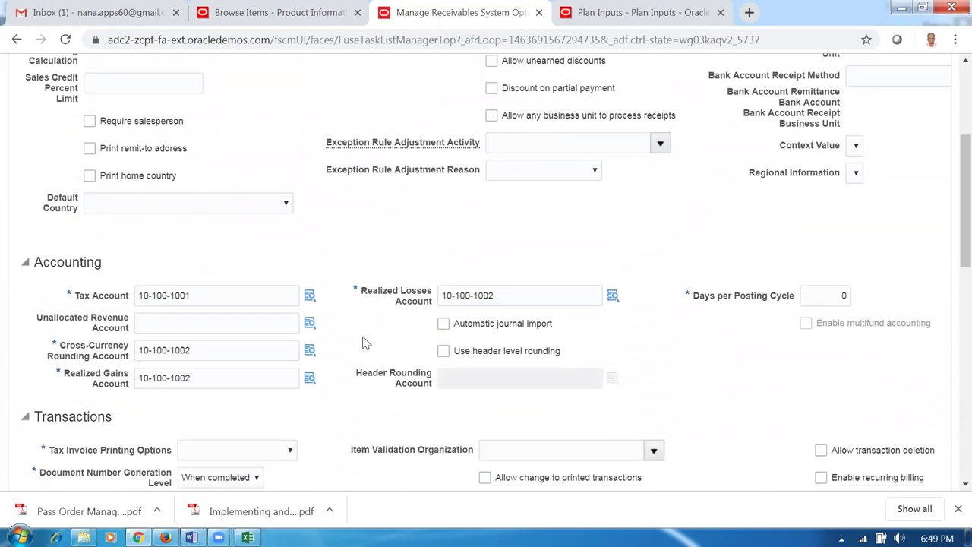
scroll(363, 342, "down", 2)
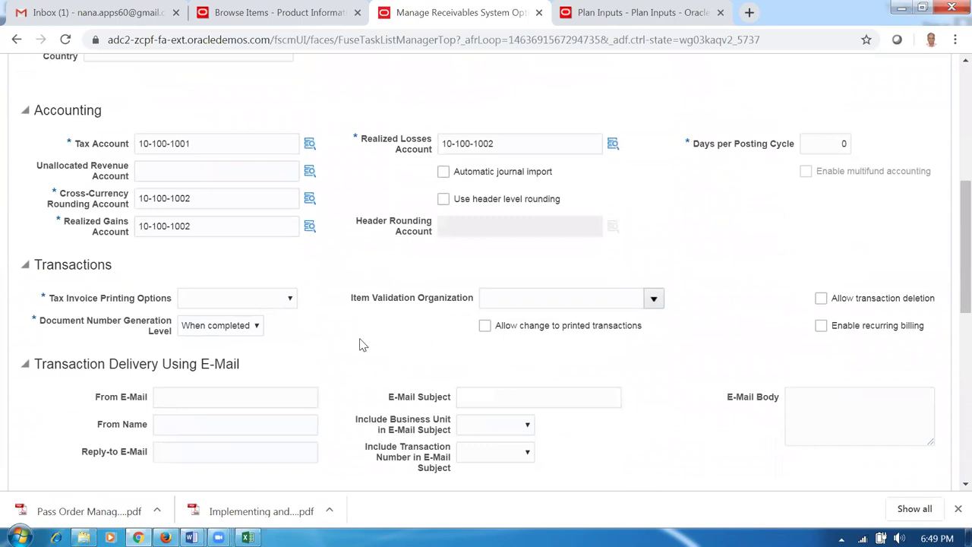
scroll(363, 345, "down", 3)
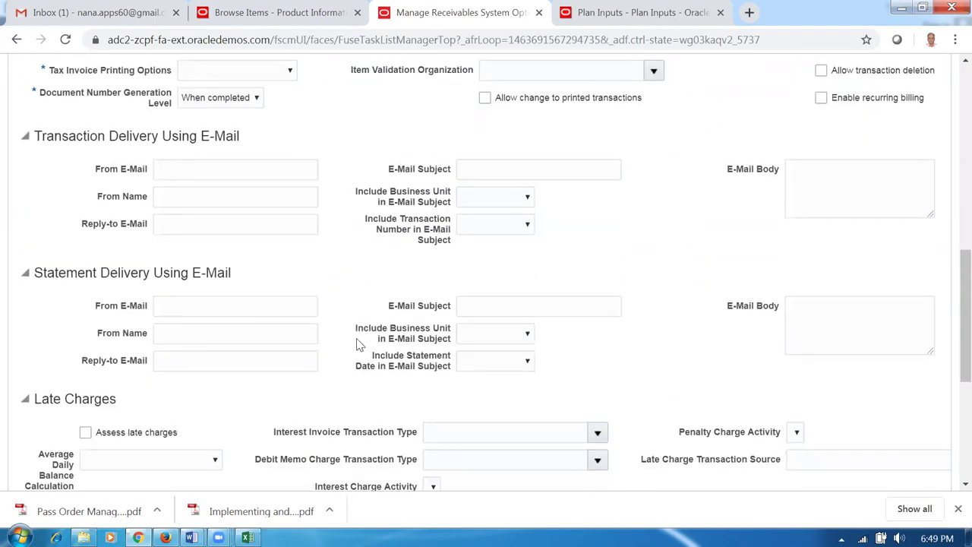
scroll(360, 344, "up", 2)
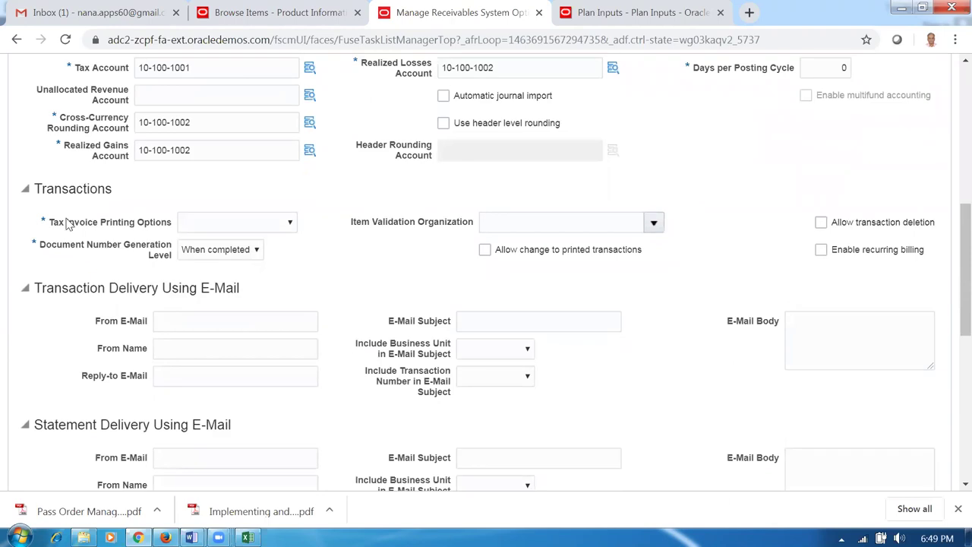
left_click(221, 226)
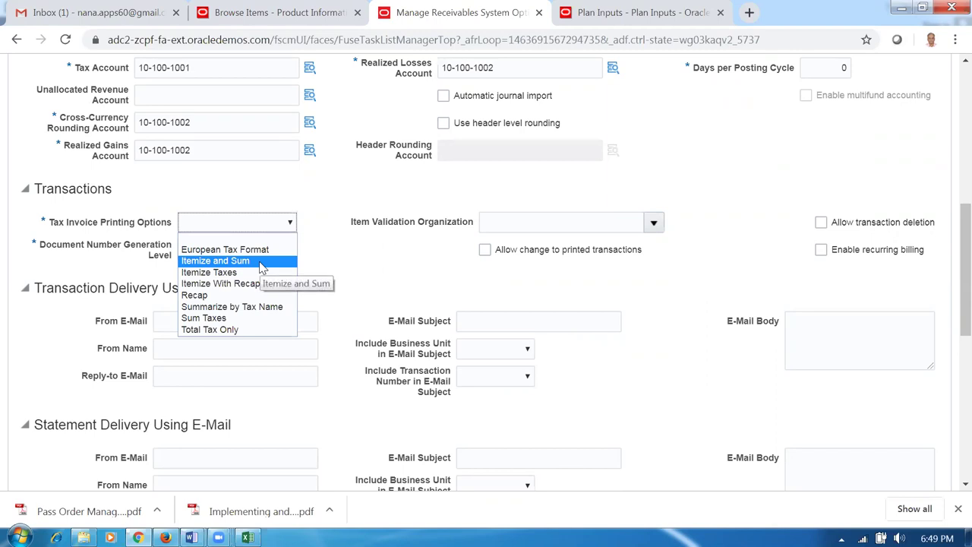
left_click(248, 331)
left_click(366, 291)
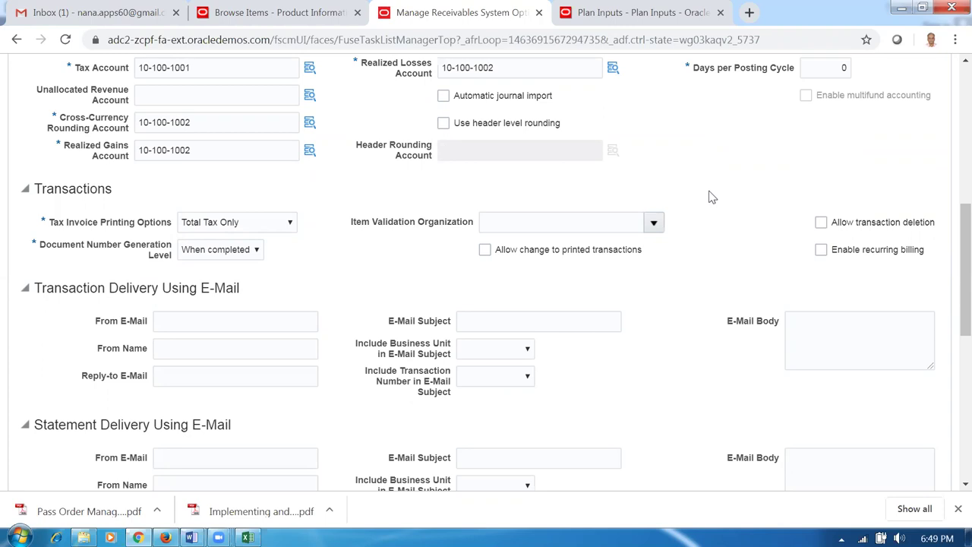
scroll(720, 203, "up", 3)
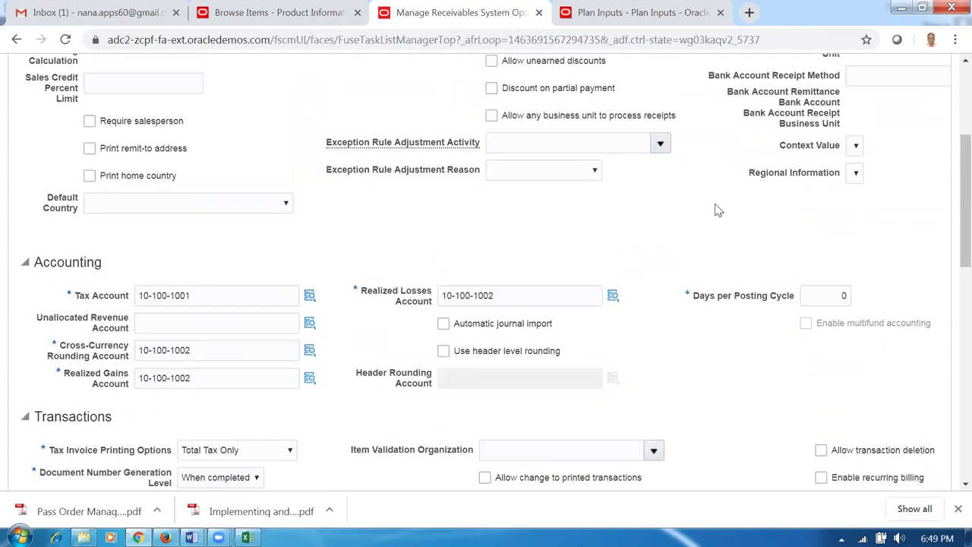
scroll(718, 210, "up", 3)
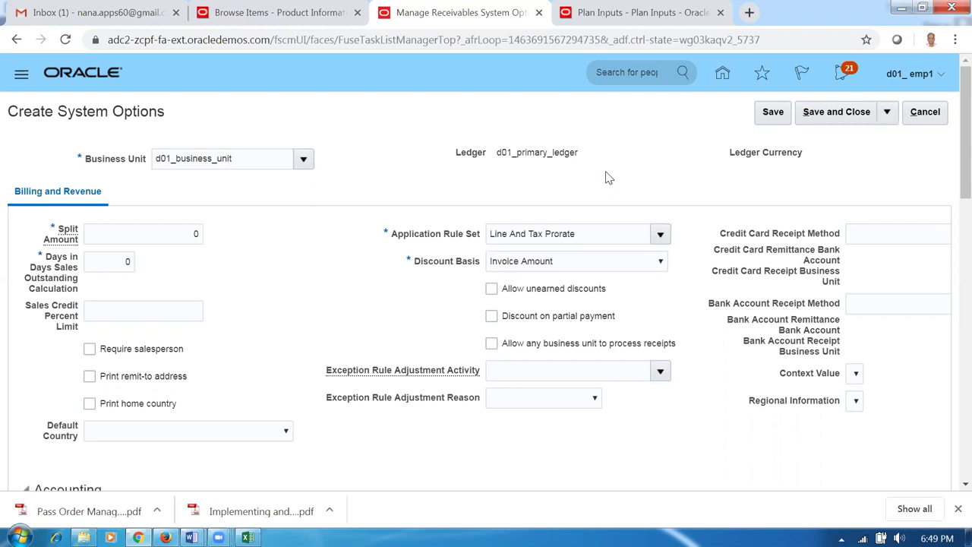
- Save and close the system options, then search business units for d01
left_click(835, 115)
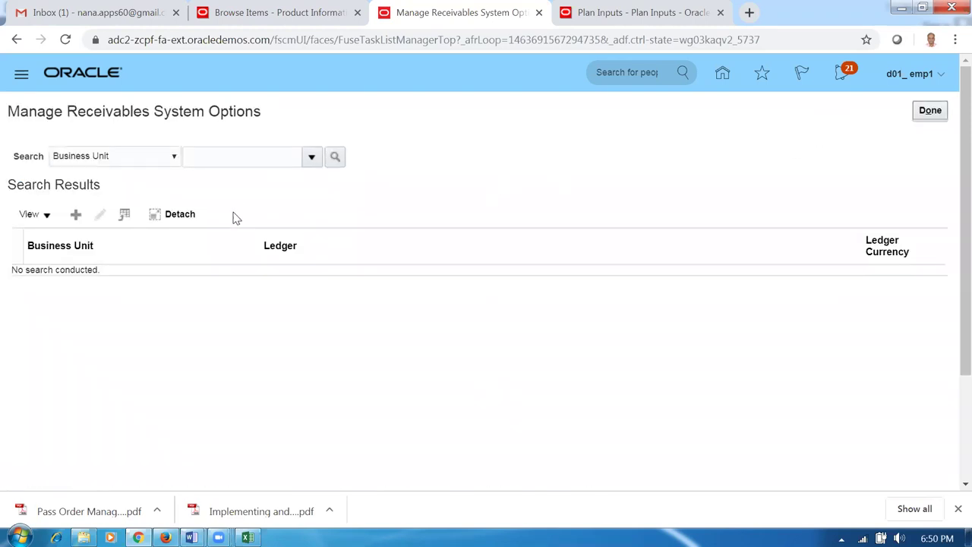
left_click(216, 157)
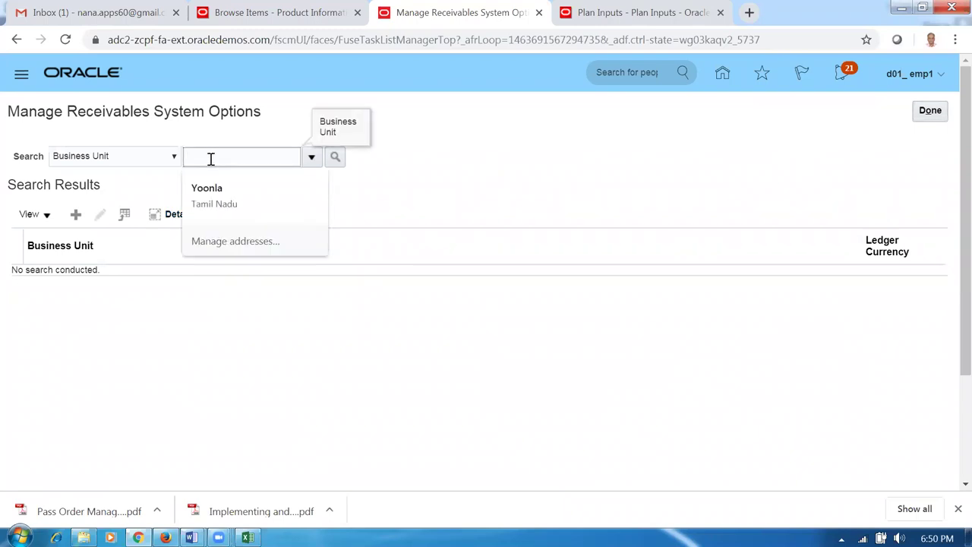
type("d01")
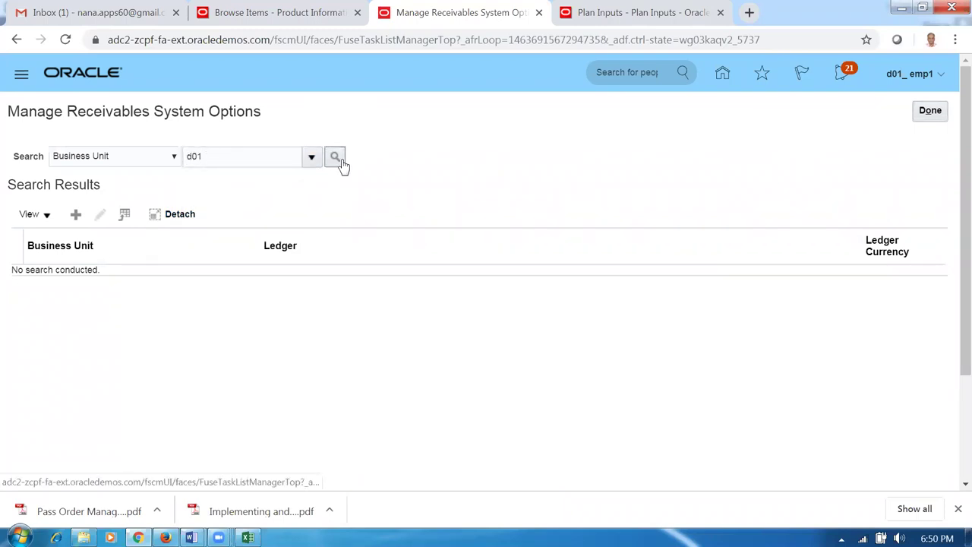
left_click(337, 162)
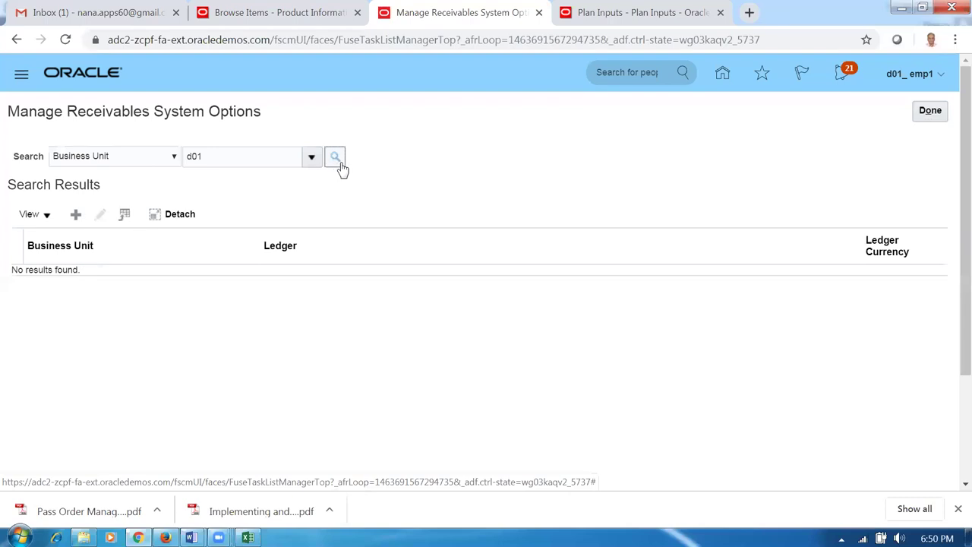
- Open the full Search and Select: Business Unit window and search it for d01
left_click(252, 160)
left_click(311, 157)
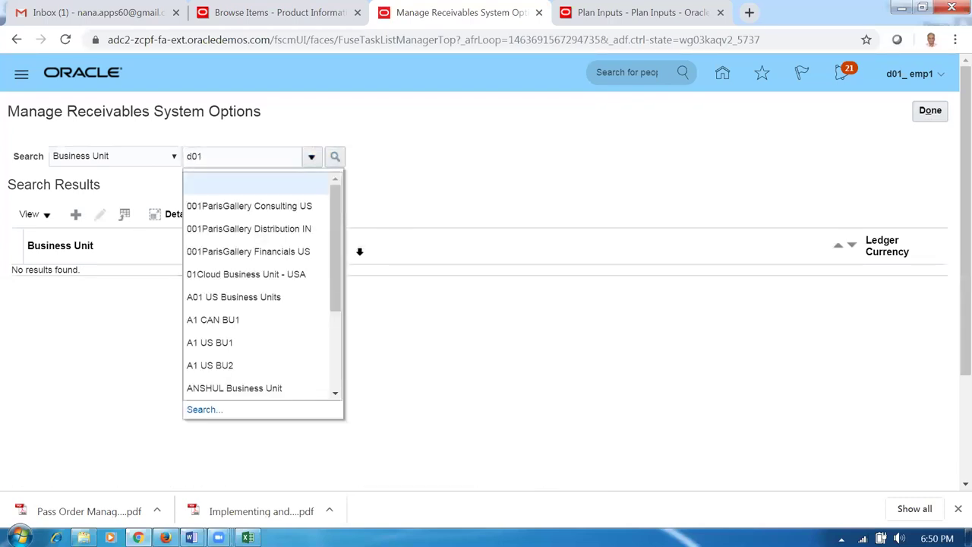
left_click(214, 411)
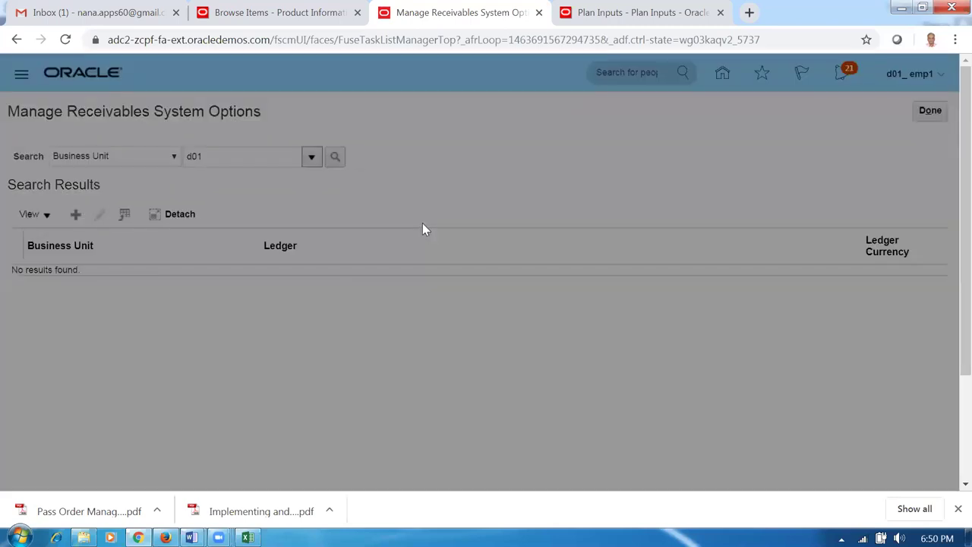
left_click(543, 281)
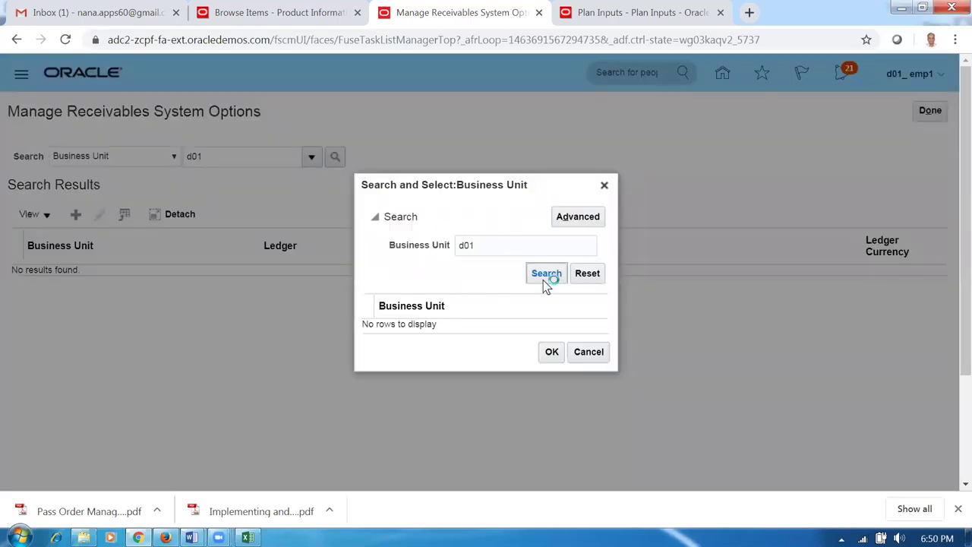
- Pick d01_business_unit using an advanced 'Starts with' d01 business unit search
left_click(541, 277)
double_click(499, 243)
type("d01")
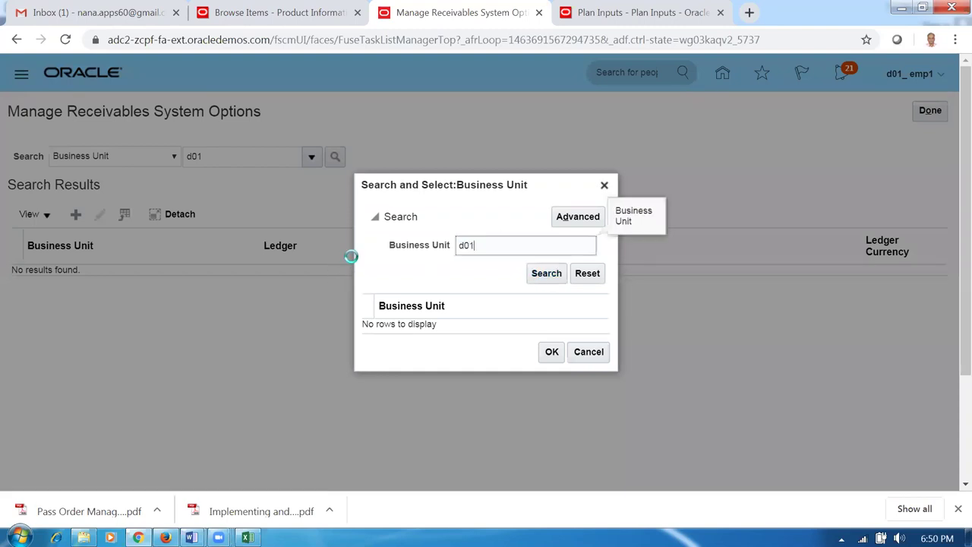
left_click(548, 276)
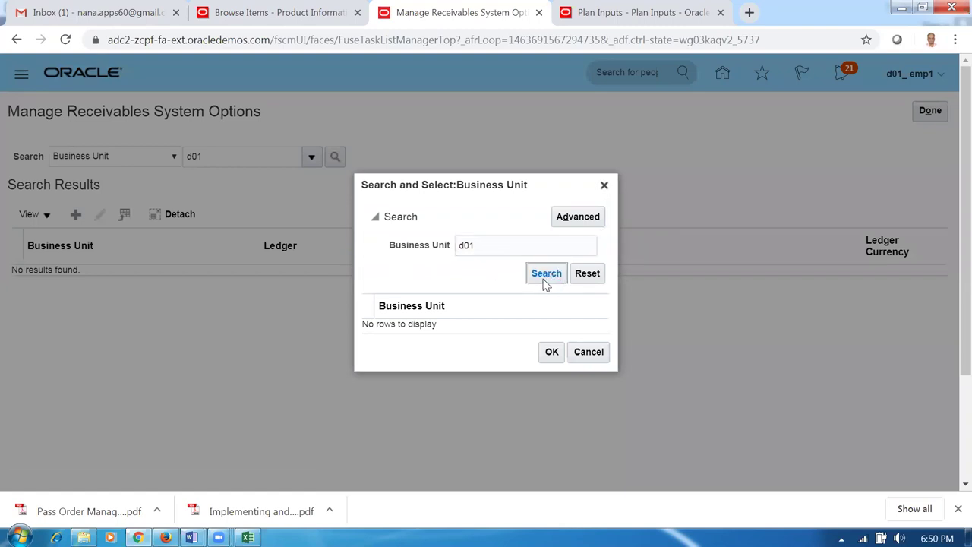
left_click(543, 281)
left_click(580, 221)
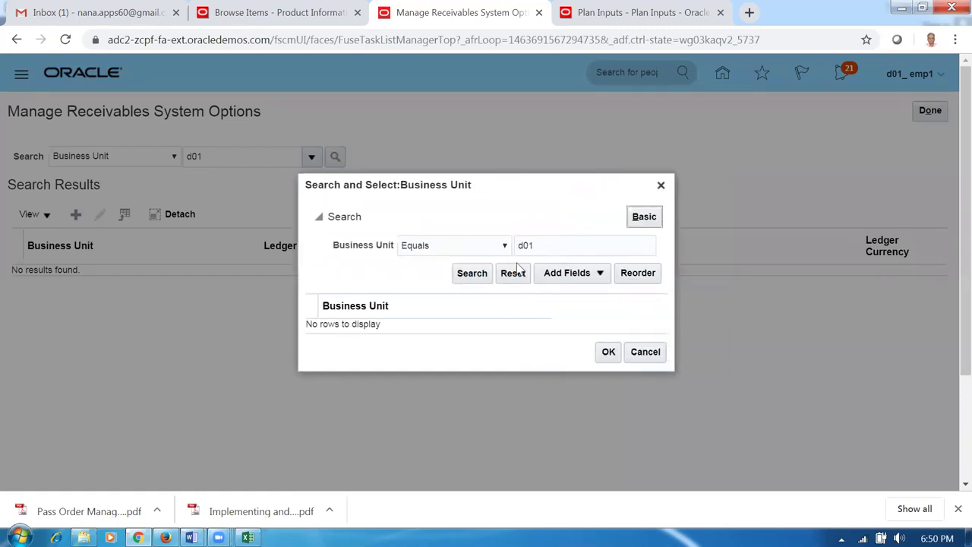
left_click(480, 252)
left_click(480, 257)
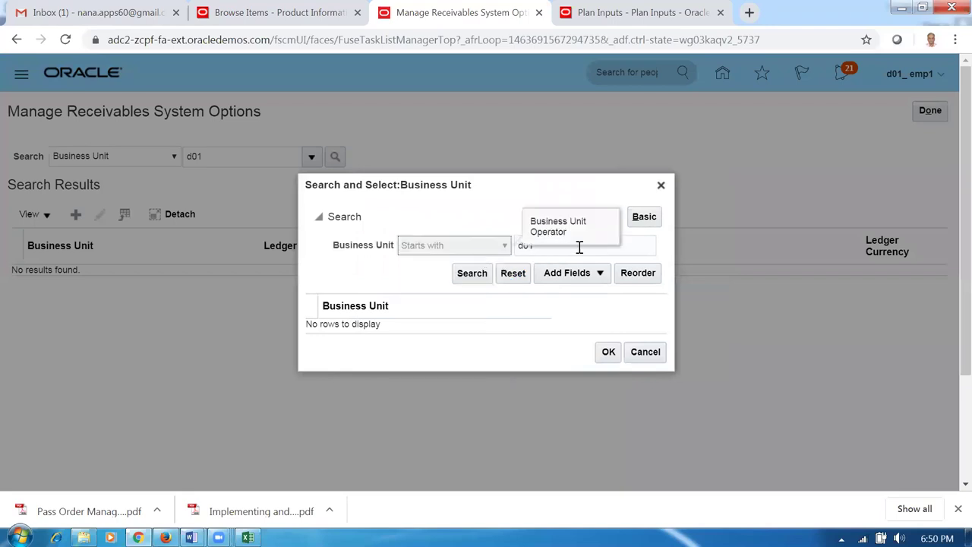
left_click(471, 275)
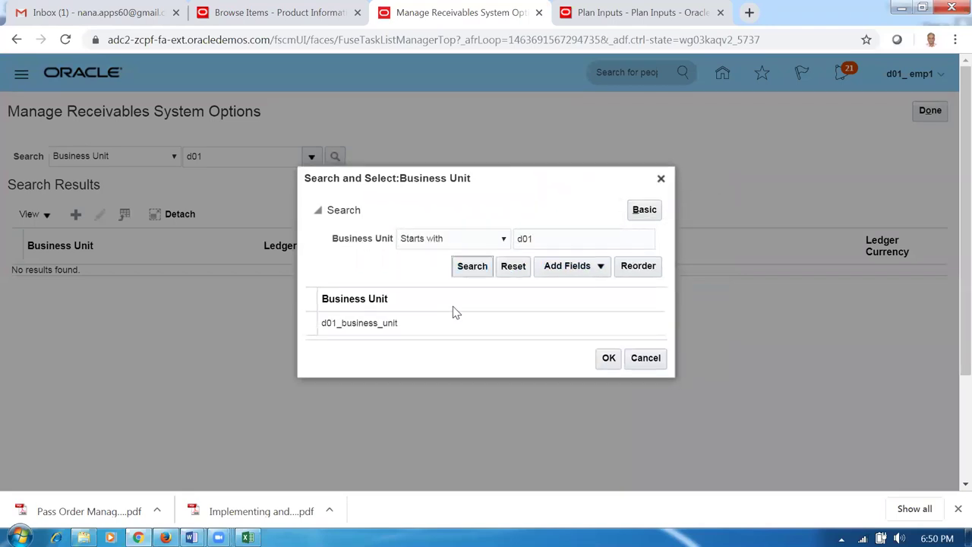
left_click(449, 325)
left_click(607, 357)
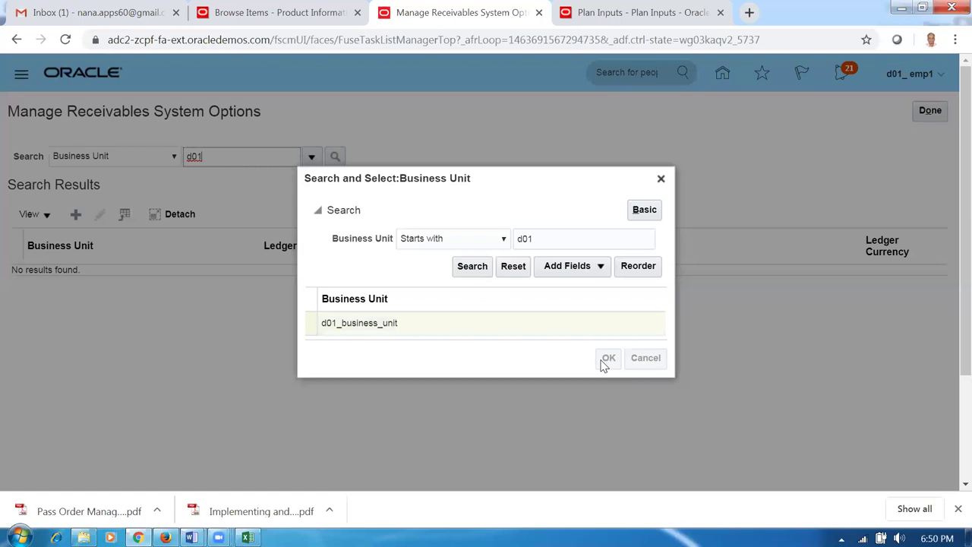
- List the system options for d01_business_unit and open its row for editing
left_click(335, 157)
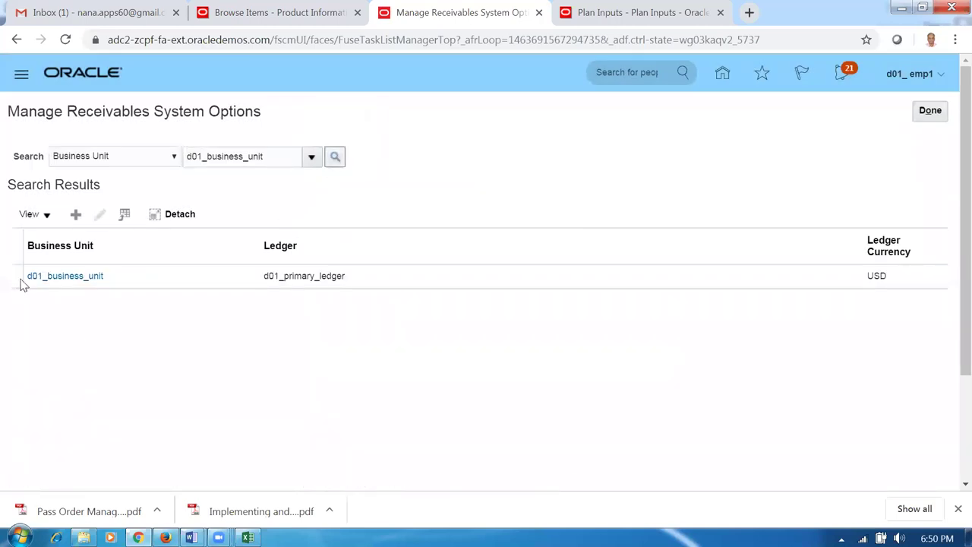
left_click(15, 276)
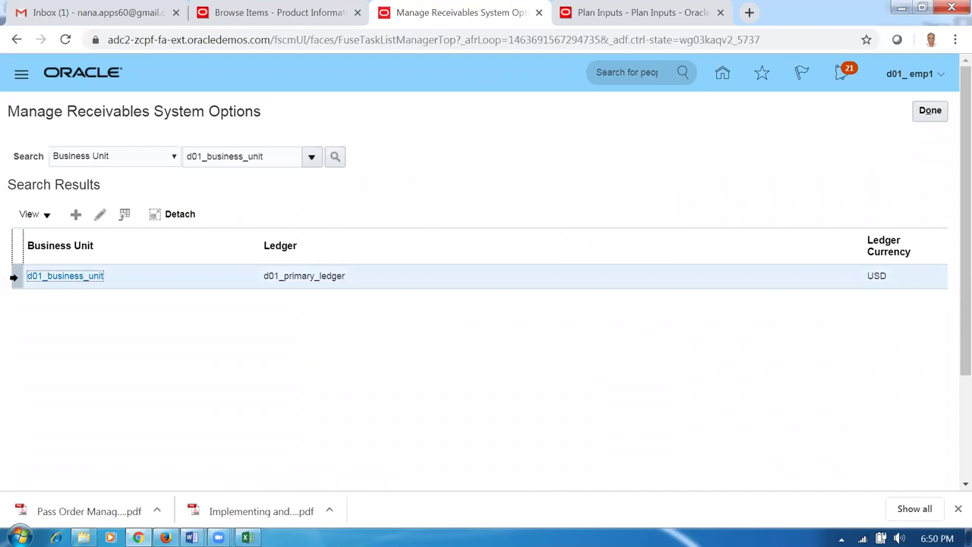
left_click(100, 214)
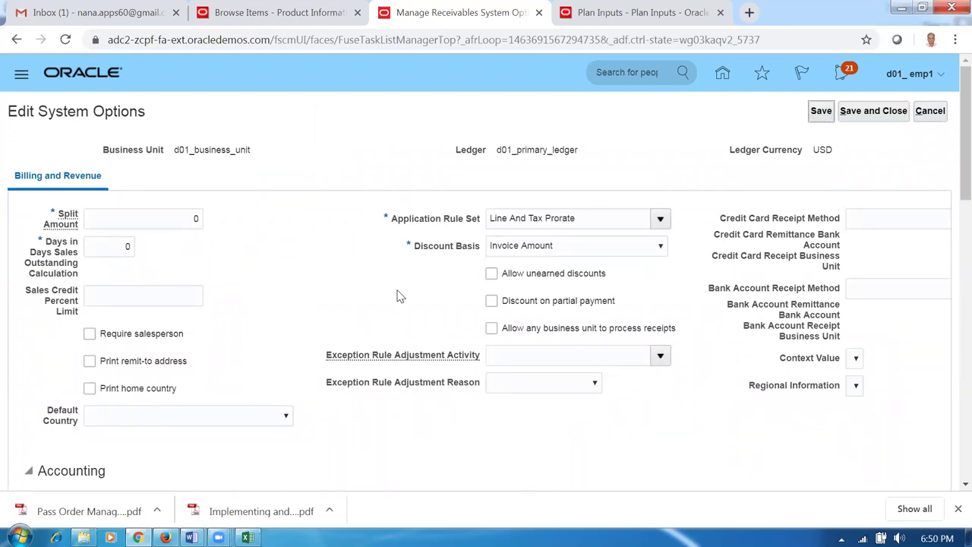
- Scroll down to the Transactions section and load the Item Validation Organization list
scroll(400, 296, "down", 1)
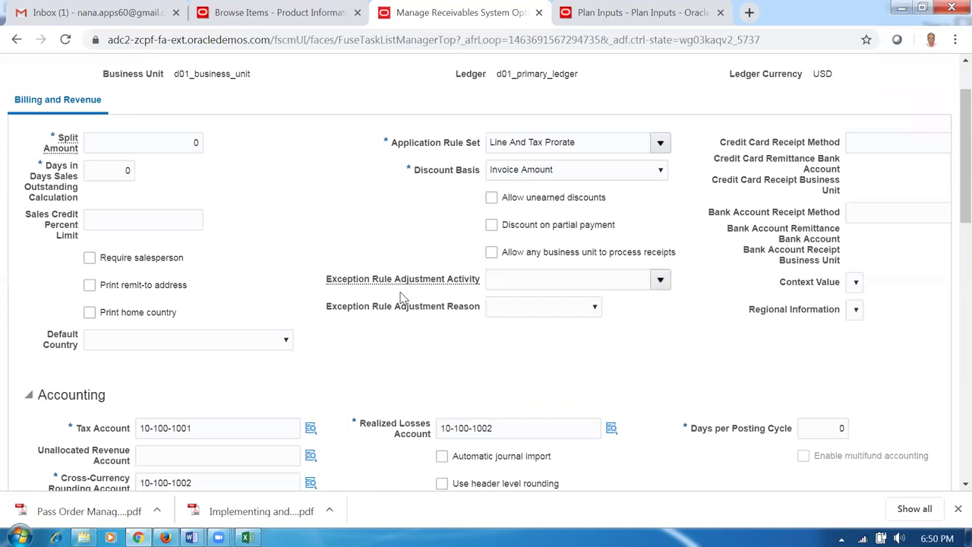
scroll(403, 296, "down", 1)
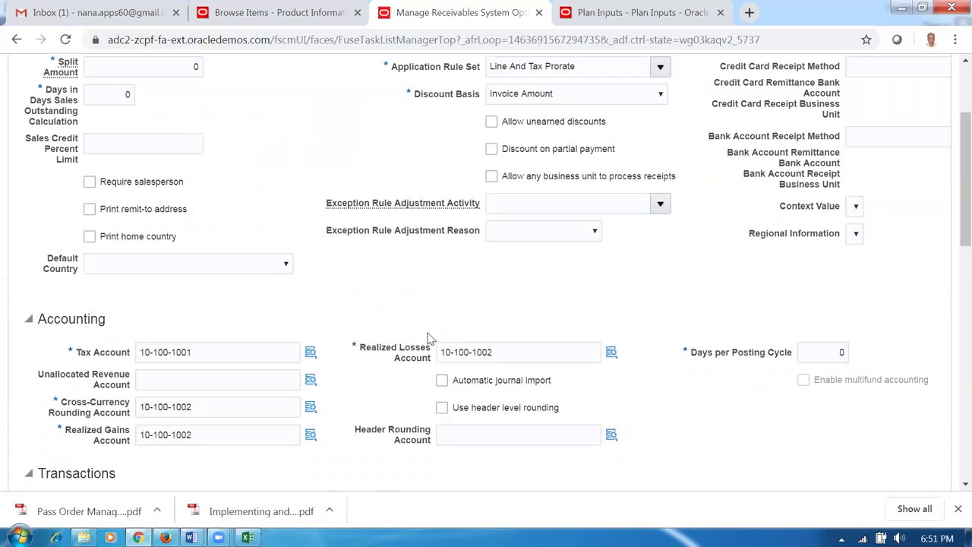
scroll(427, 339, "down", 2)
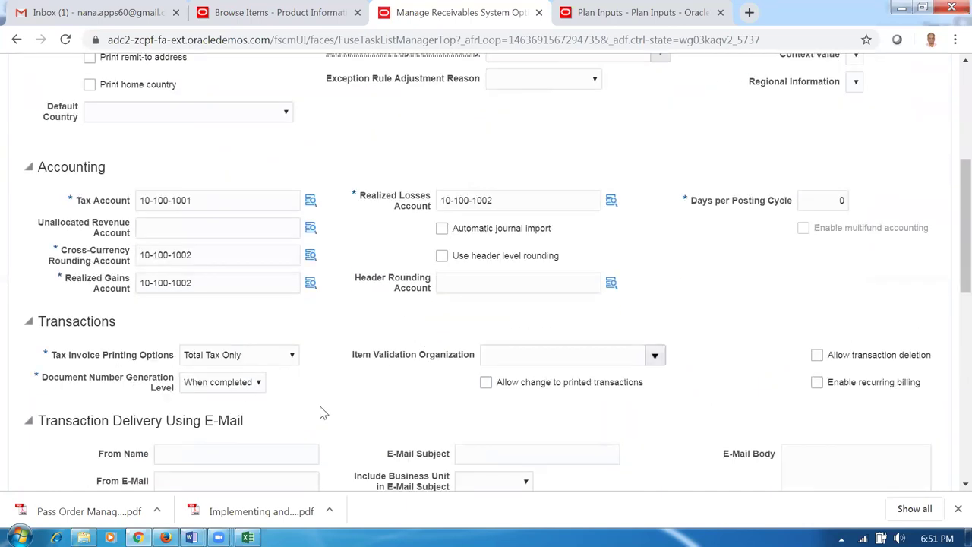
left_click(513, 362)
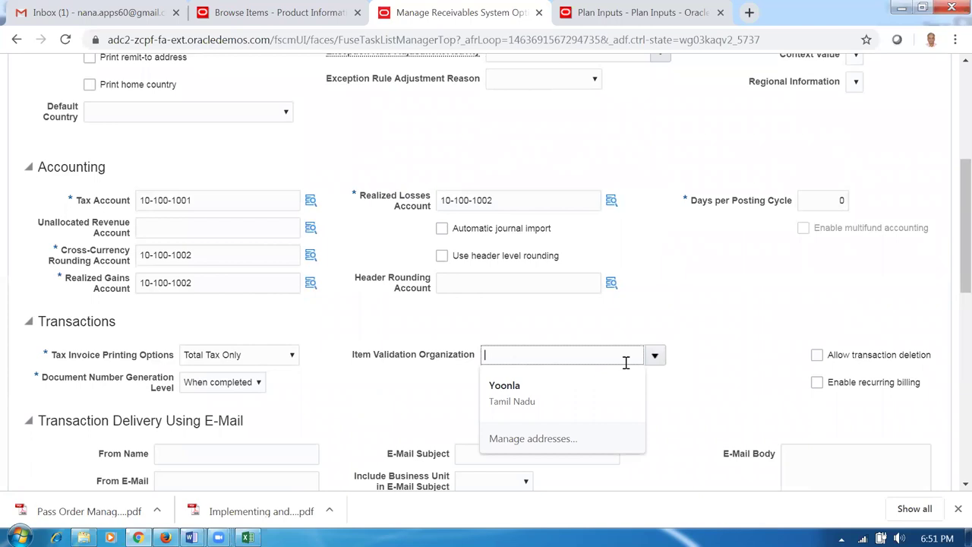
left_click(655, 356)
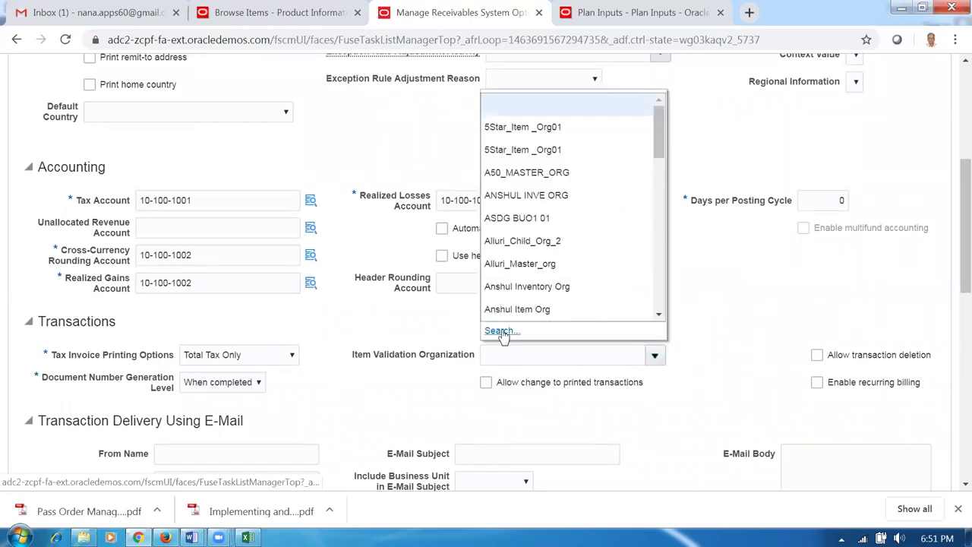
- Search item validation organizations by name for d, D01 and D01%, then clear the term
left_click(499, 331)
left_click(505, 245)
type("d01")
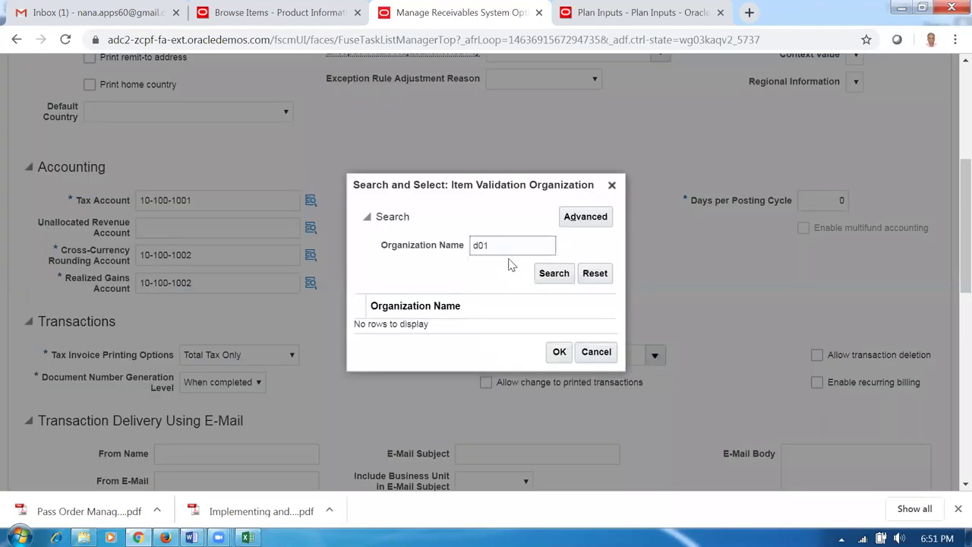
left_click(562, 277)
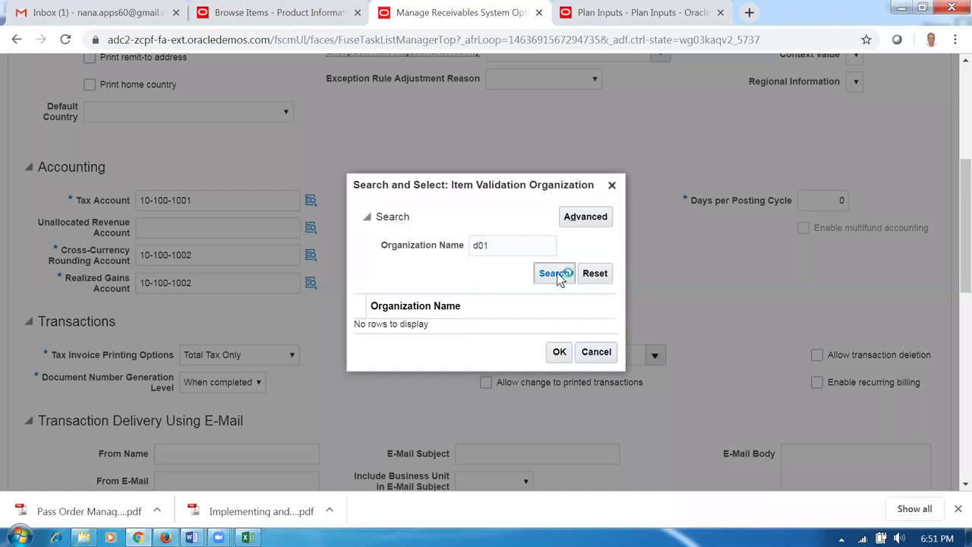
double_click(508, 246)
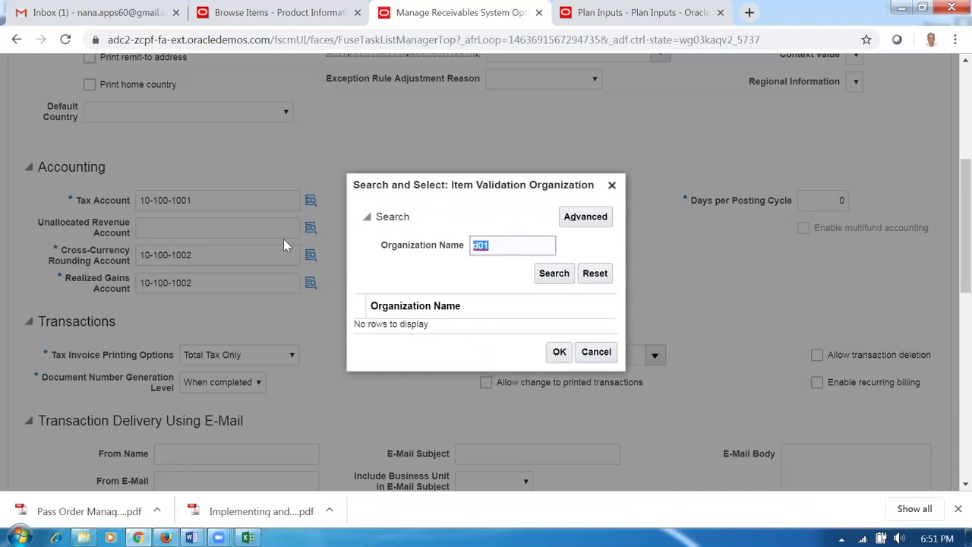
type("D01")
left_click(552, 276)
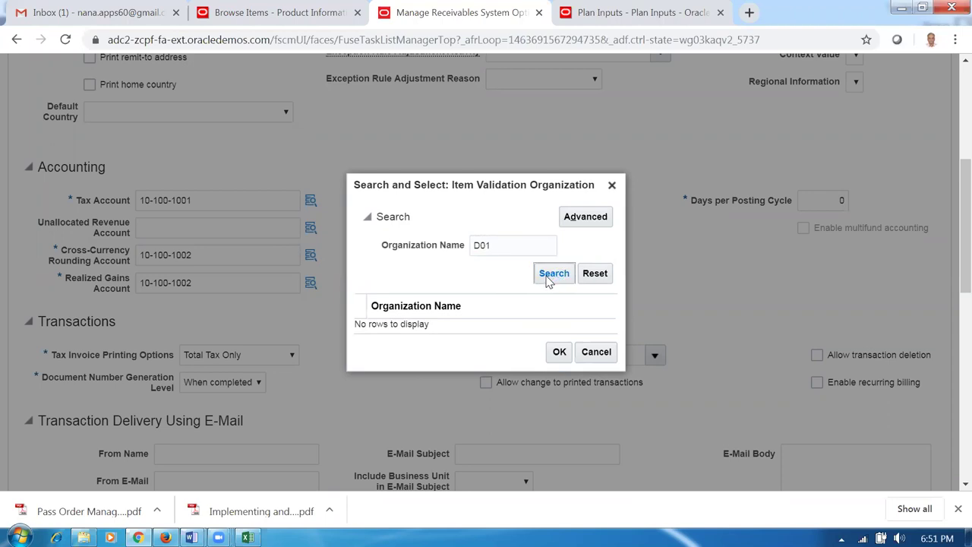
left_click(501, 246)
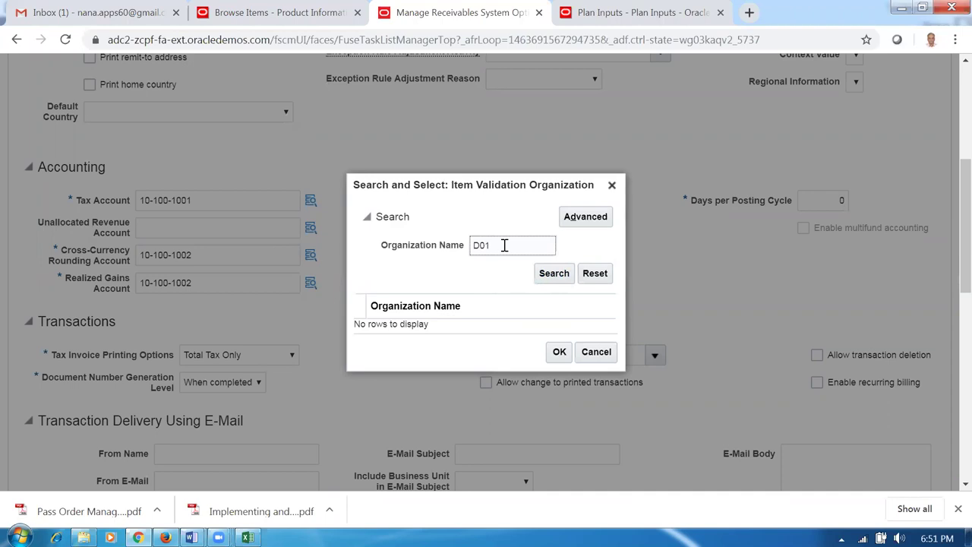
type("%")
left_click(543, 277)
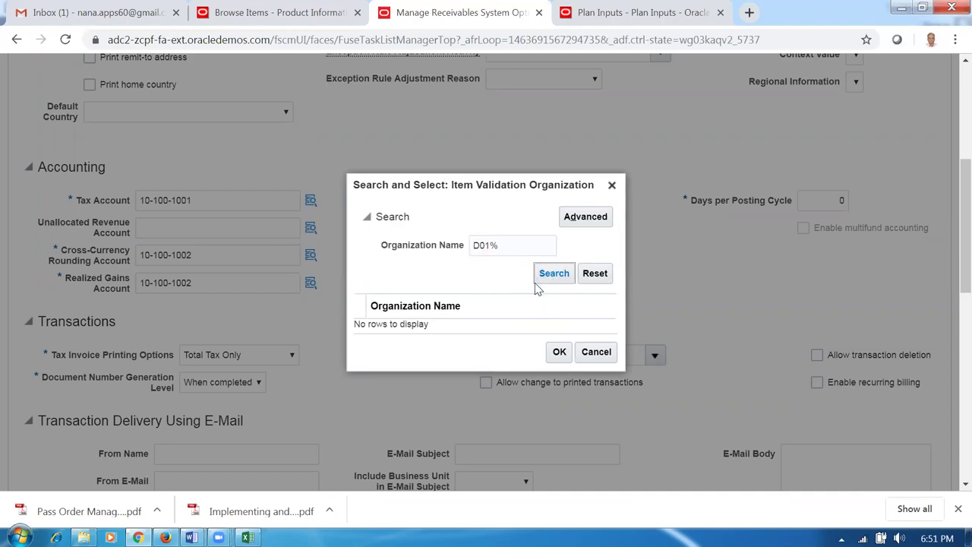
left_click_drag(516, 242, 434, 255)
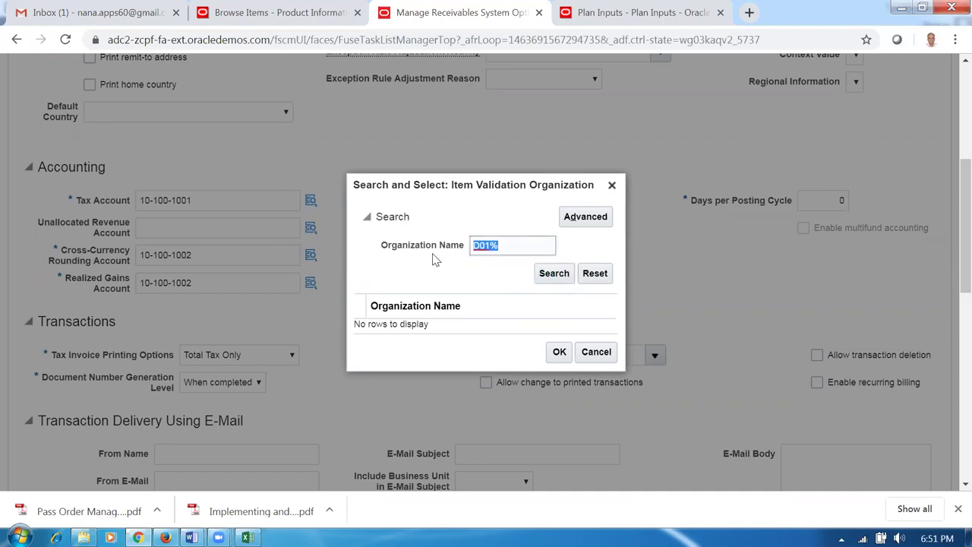
key("BackSpace")
- Select d01_master_org as Item Validation Organization through an advanced 'Starts with' d01 search
left_click(585, 218)
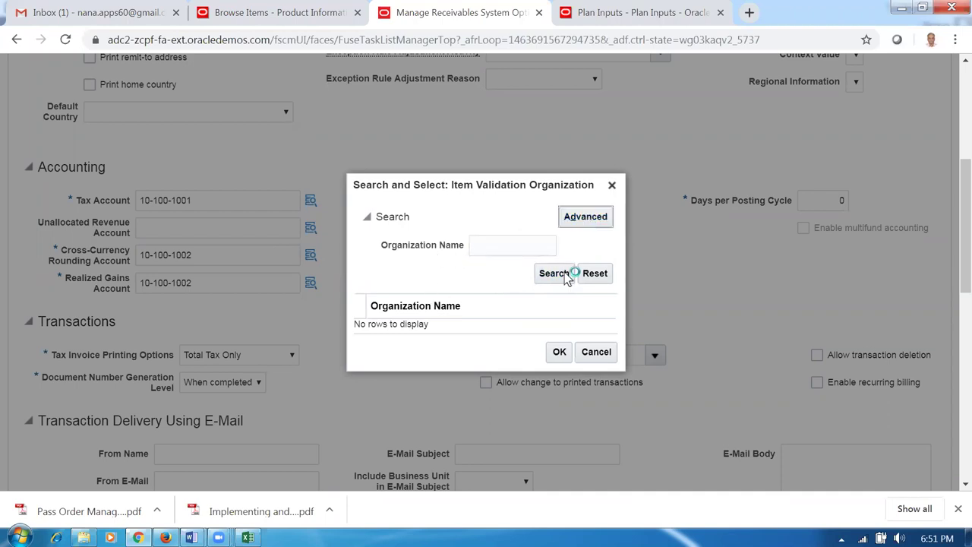
left_click(524, 245)
left_click(520, 255)
left_click(552, 247)
type("d01")
left_click(438, 280)
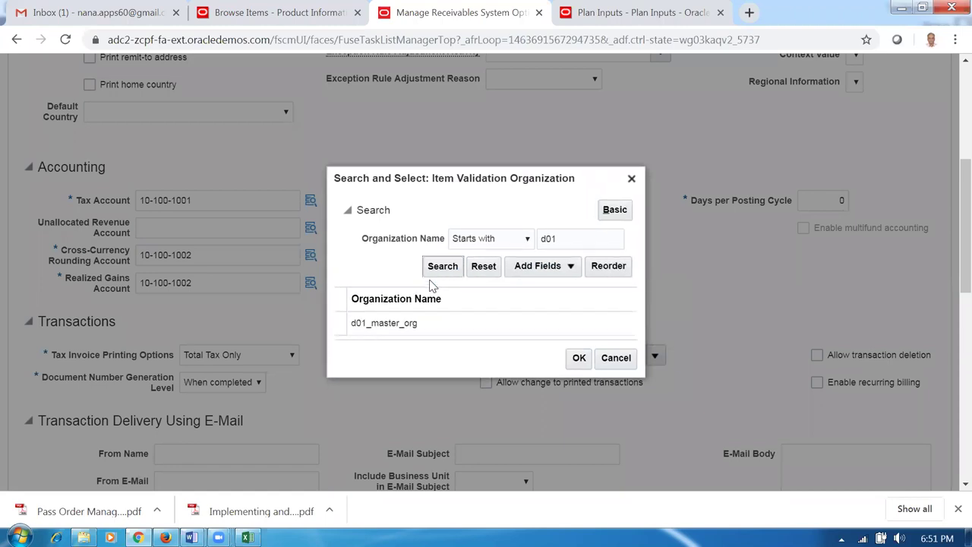
left_click(423, 322)
left_click(578, 358)
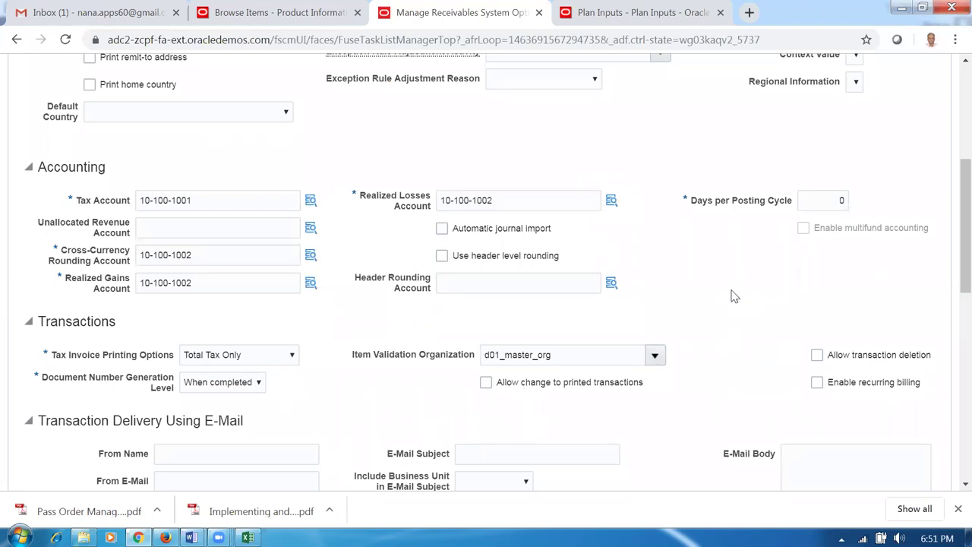
mouse_move(948, 182)
left_mouse_down()
mouse_move(946, 95)
mouse_move(951, 189)
left_mouse_up()
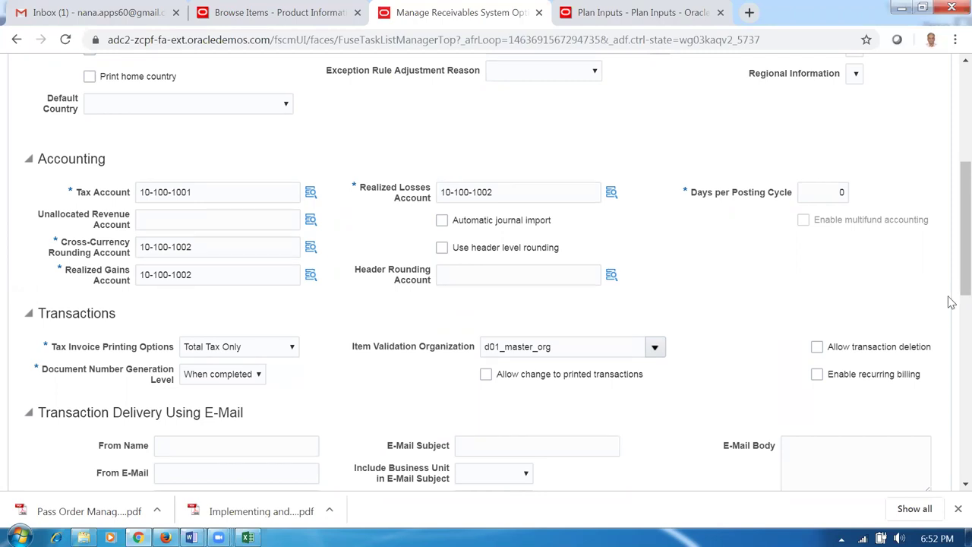
left_click_drag(950, 262, 885, 158)
left_click(869, 114)
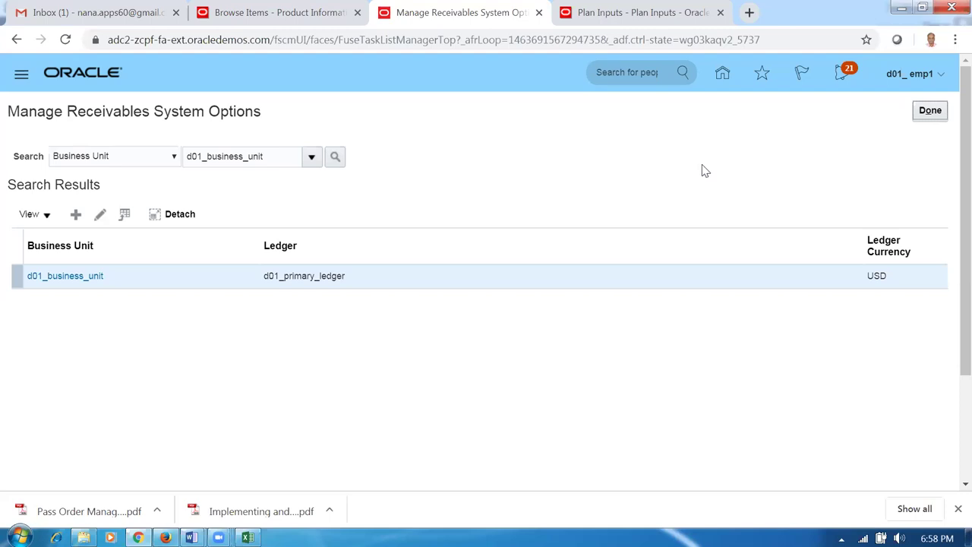
- Close the receivables system options task and switch to the order management worksheet
left_click(946, 112)
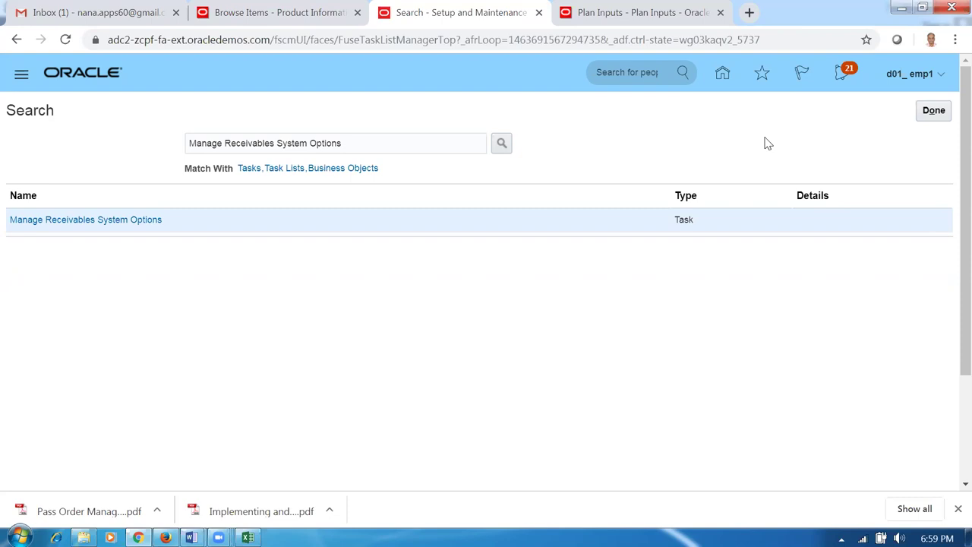
key("alt+Tab")
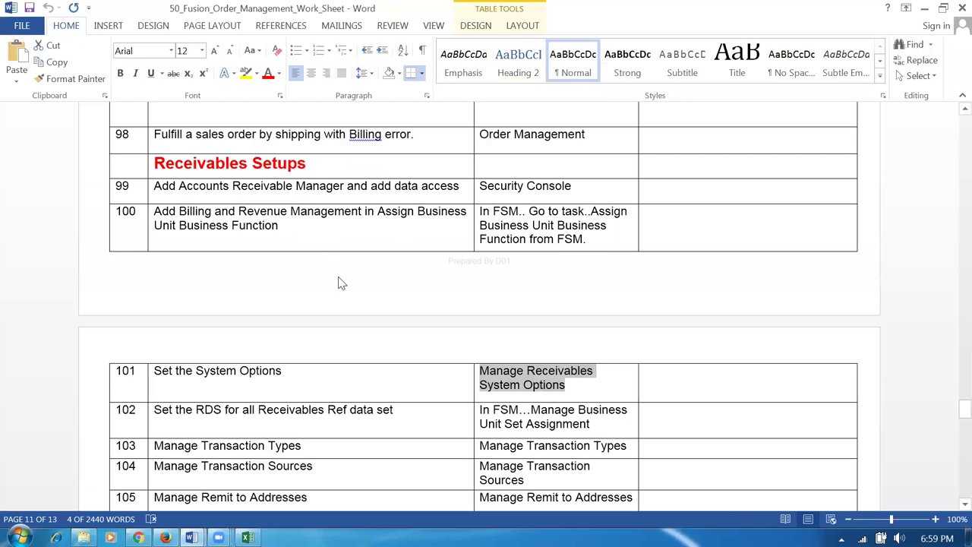
- Scroll through the worksheet's Receivables Setups rows, moving between rows 100 and 107
left_click(319, 224)
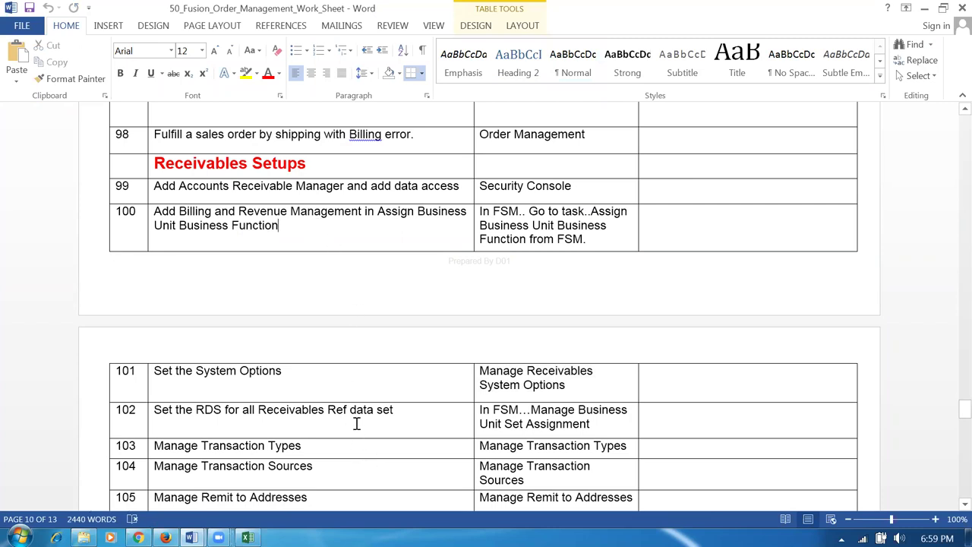
scroll(368, 433, "down", 3)
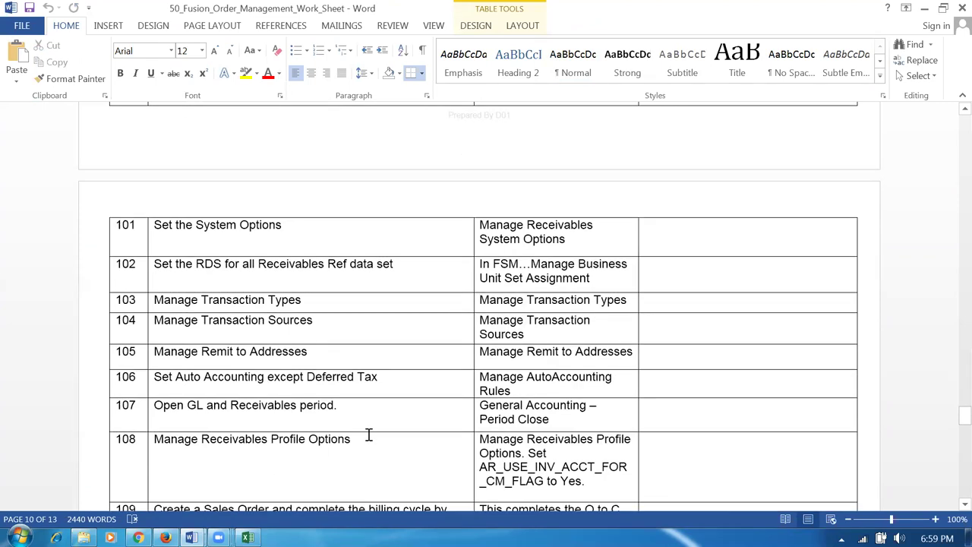
scroll(367, 432, "down", 3)
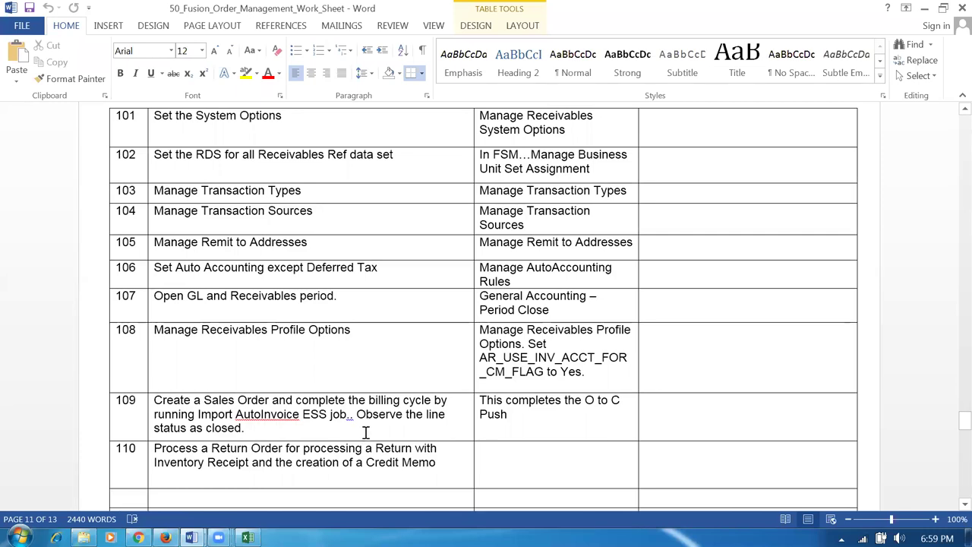
scroll(366, 432, "up", 3)
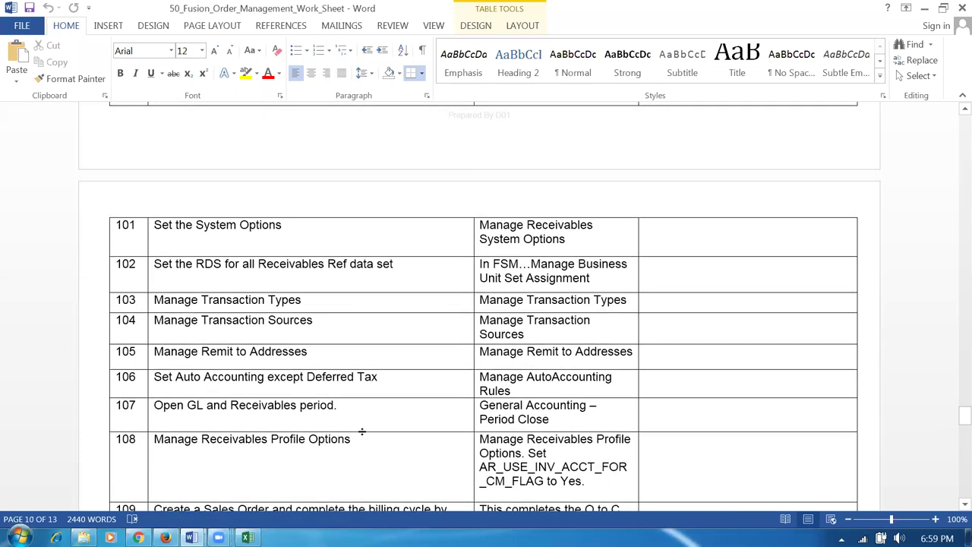
left_click(354, 416)
left_click(329, 354)
left_click(328, 312)
left_click(410, 271)
left_click(326, 231)
scroll(328, 237, "up", 2)
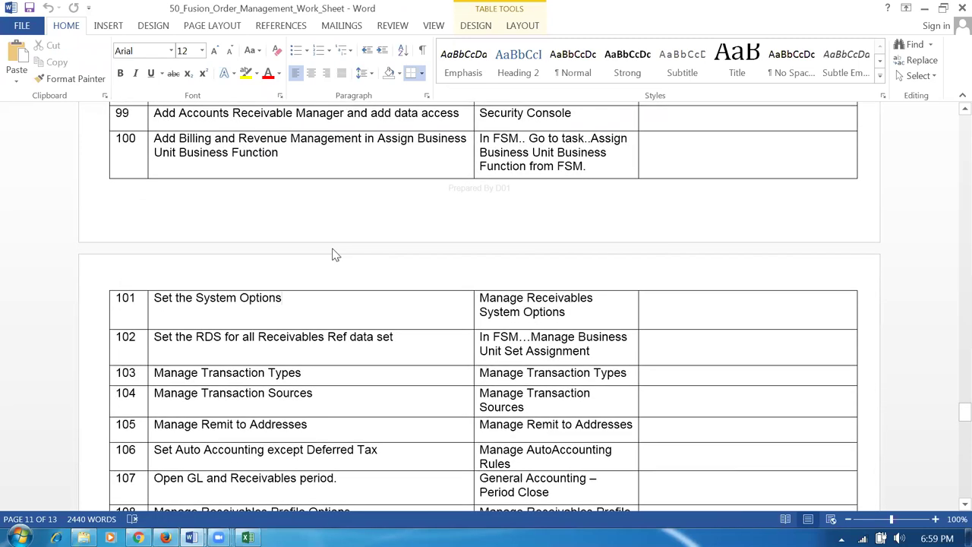
scroll(334, 256, "up", 1)
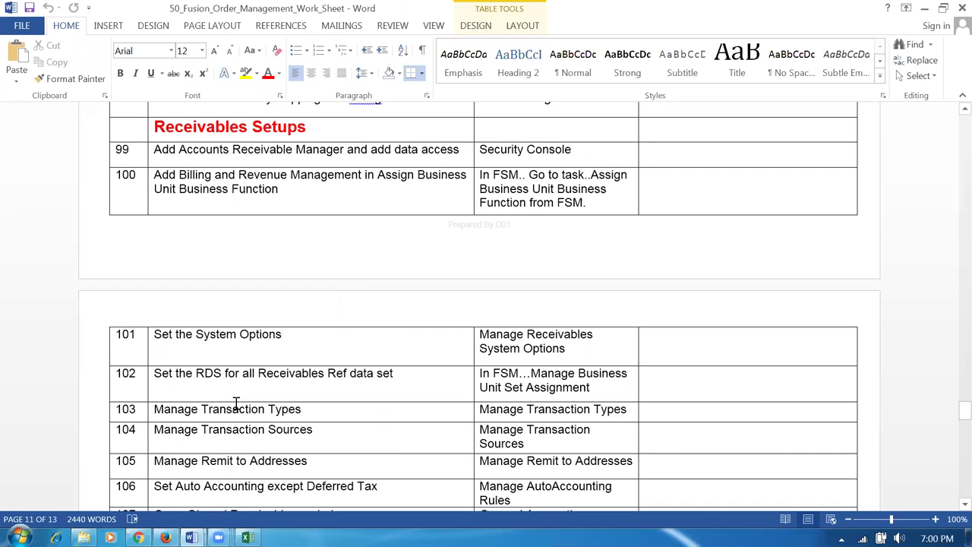
- Review row 101's Manage Receivables System Options task and row 102's RDS data set text
left_click(193, 336)
key("Tab")
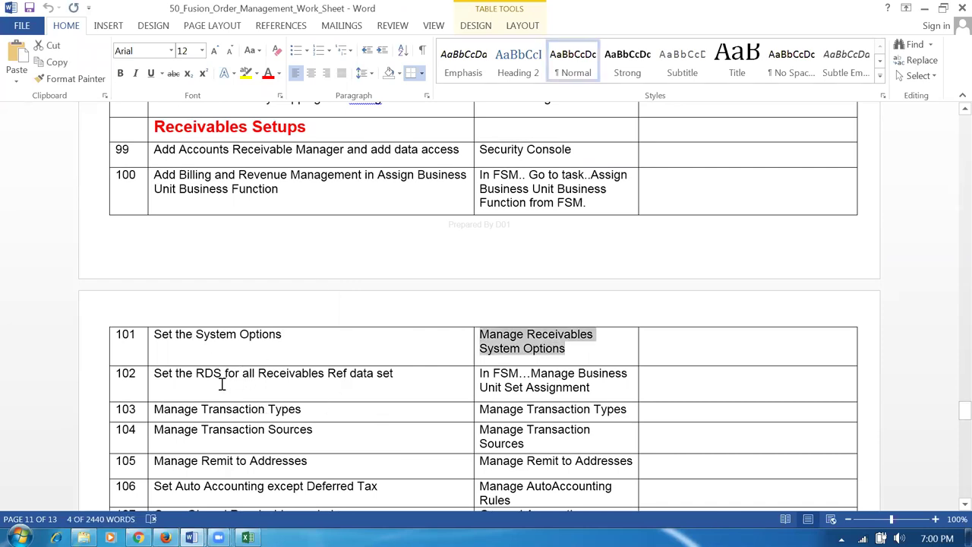
left_click(215, 376)
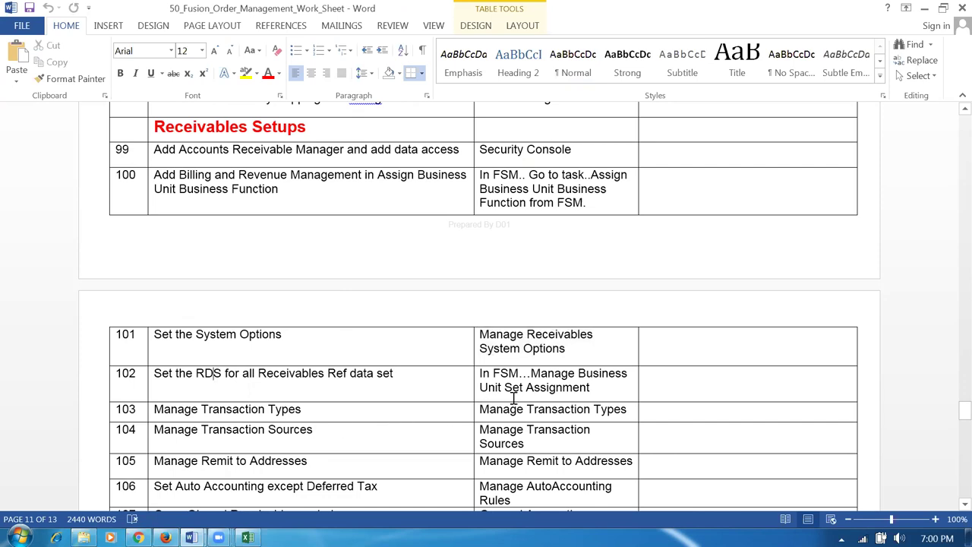
left_click_drag(204, 373, 386, 392)
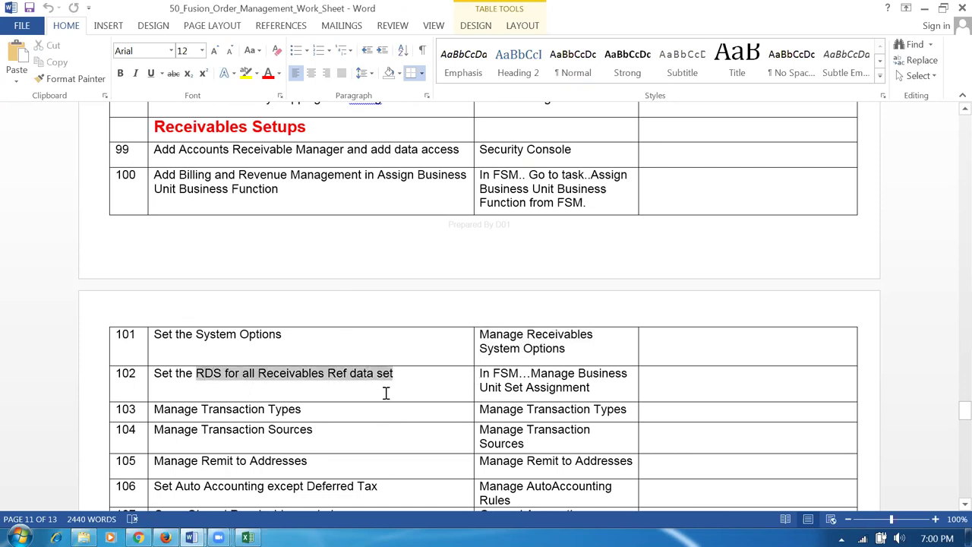
left_click(313, 380)
left_click_drag(258, 373, 344, 389)
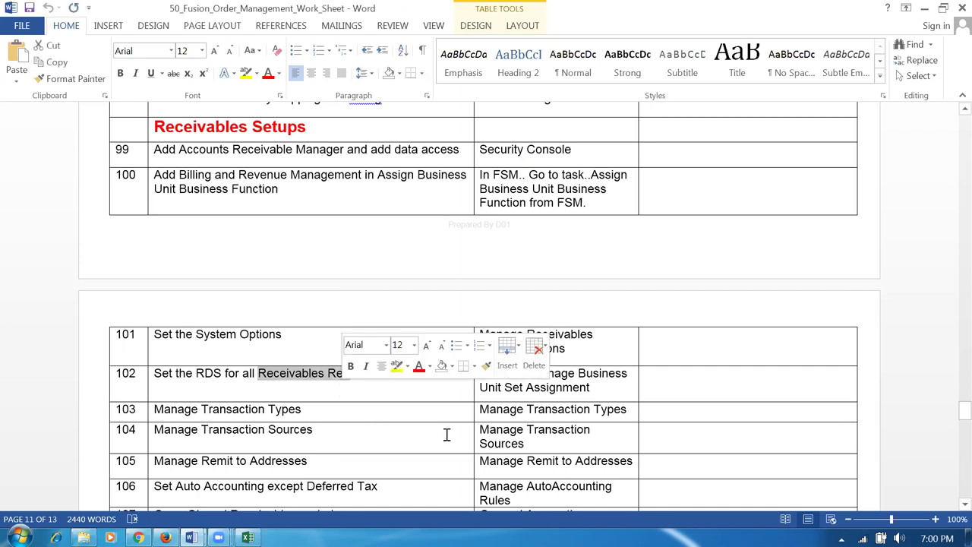
left_click(569, 389)
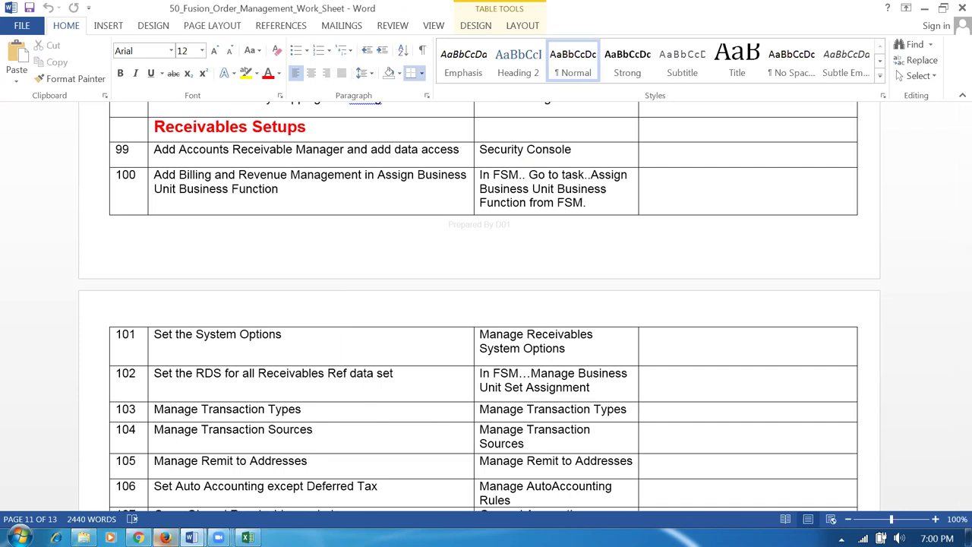
left_click(138, 537)
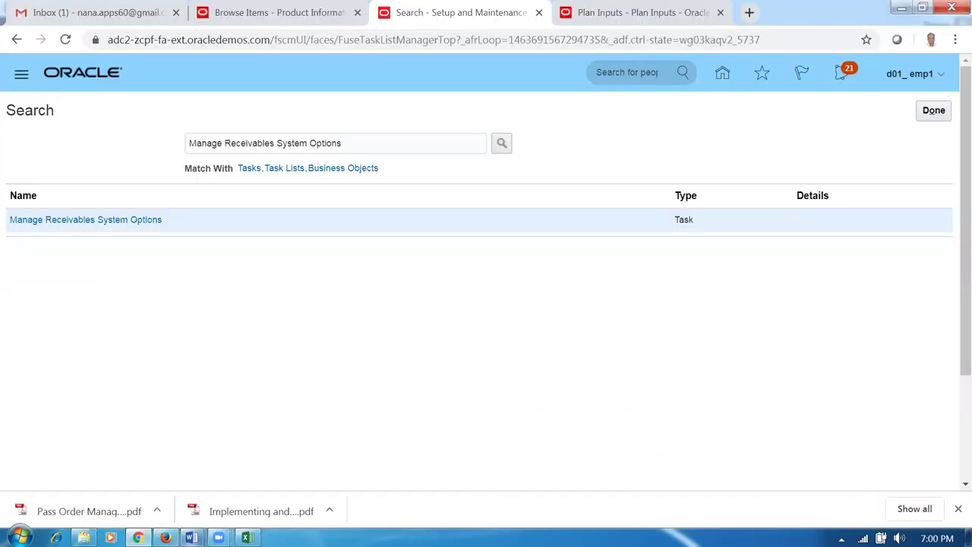
mouse_move(191, 537)
left_click(173, 507)
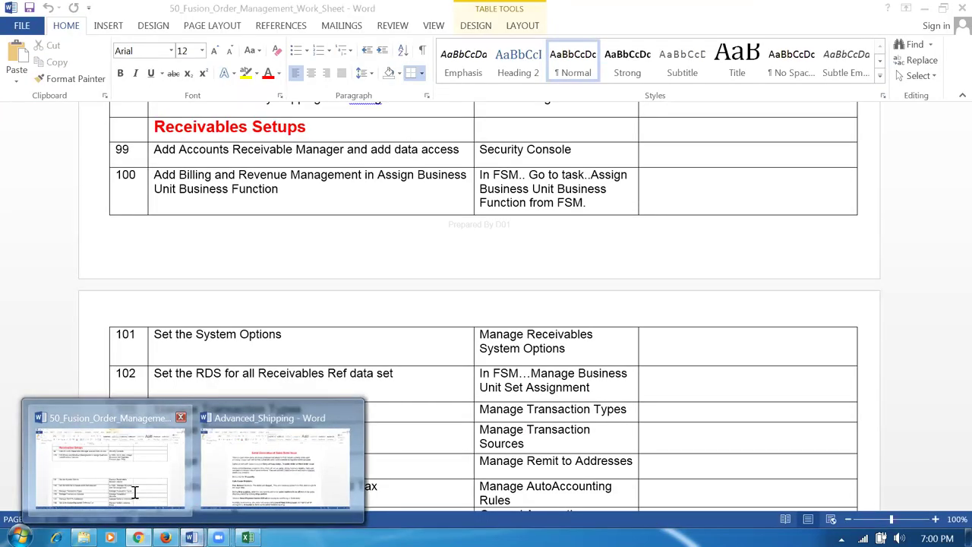
scroll(127, 467, "up", 3)
scroll(127, 467, "up", 20)
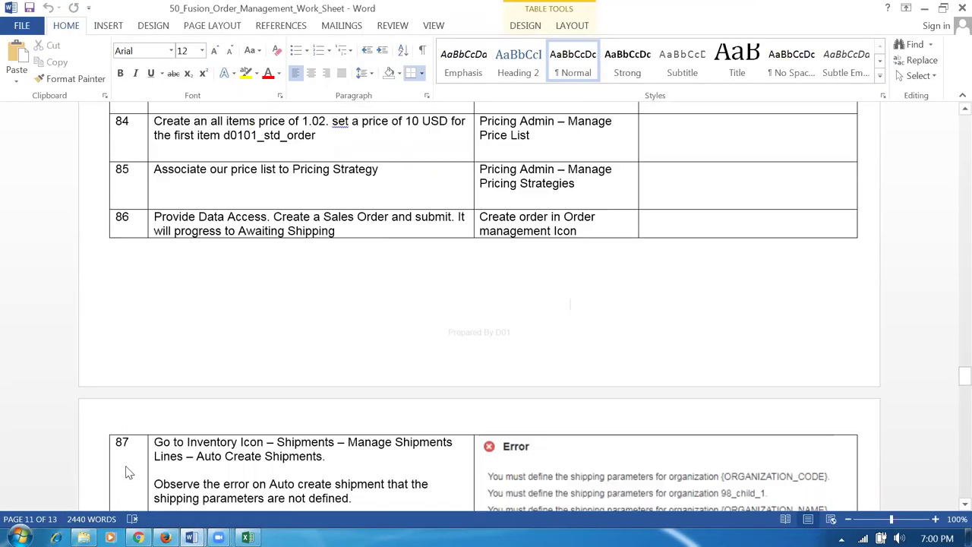
scroll(127, 467, "up", 20)
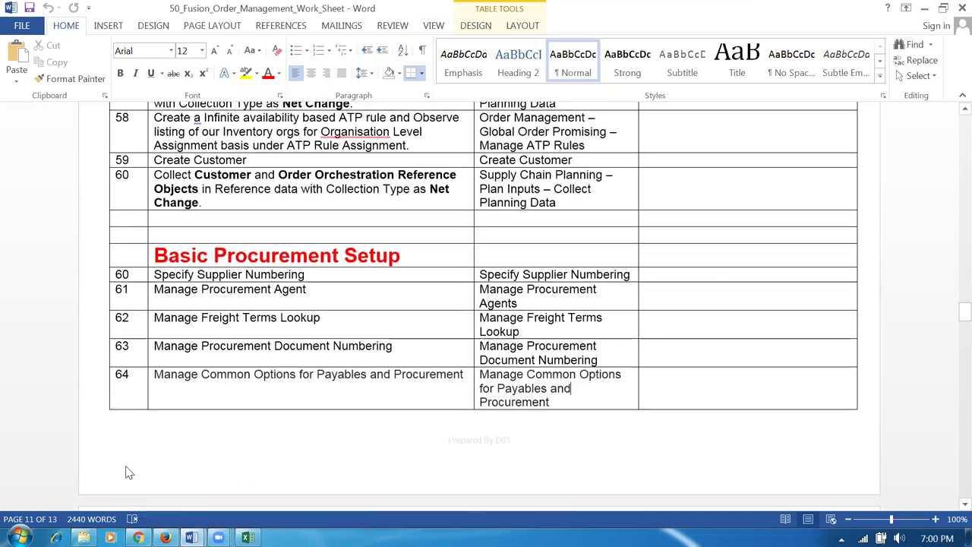
scroll(127, 467, "up", 15)
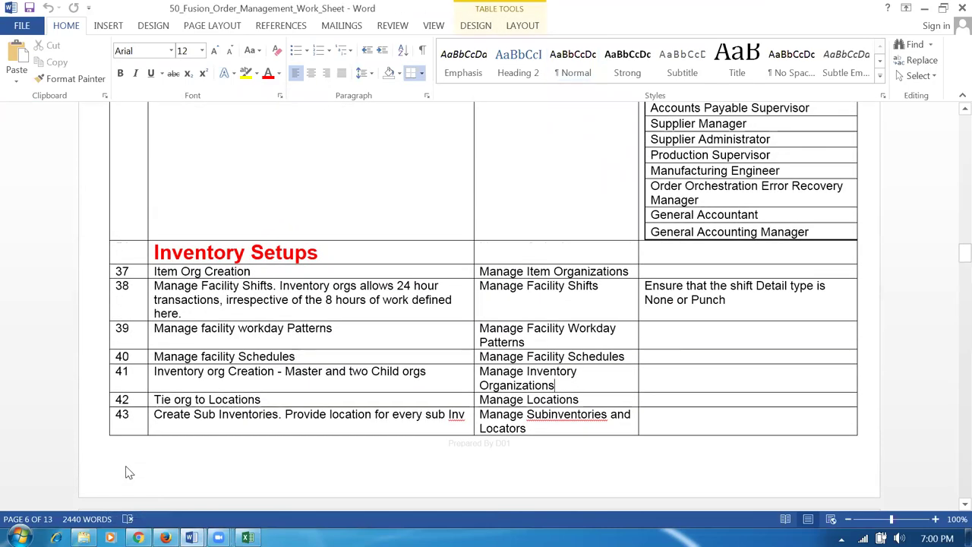
scroll(127, 467, "up", 8)
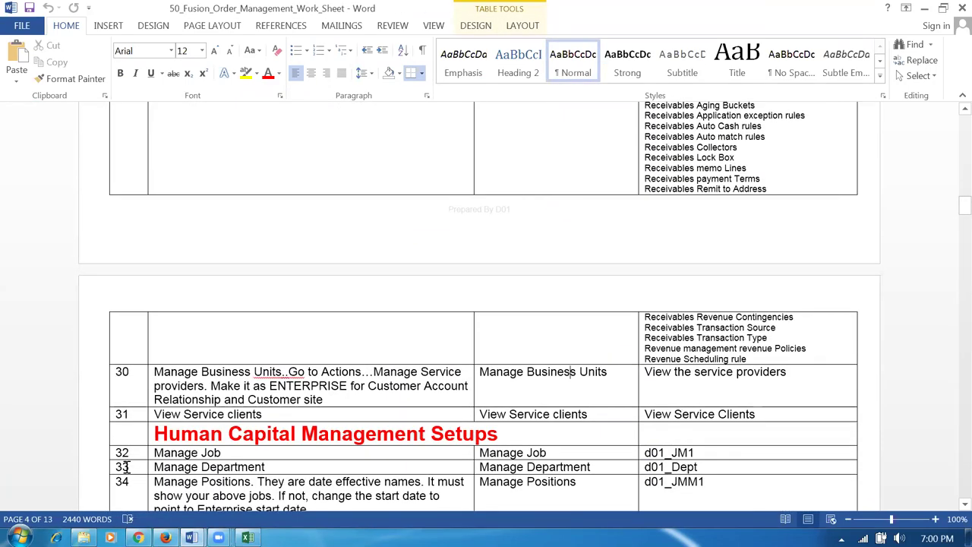
scroll(718, 481, "up", 3)
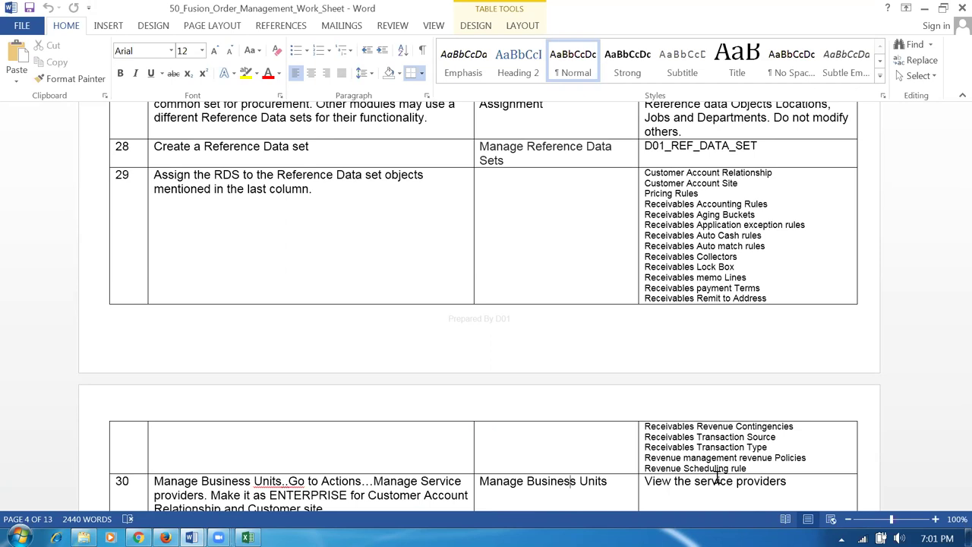
left_click(326, 189)
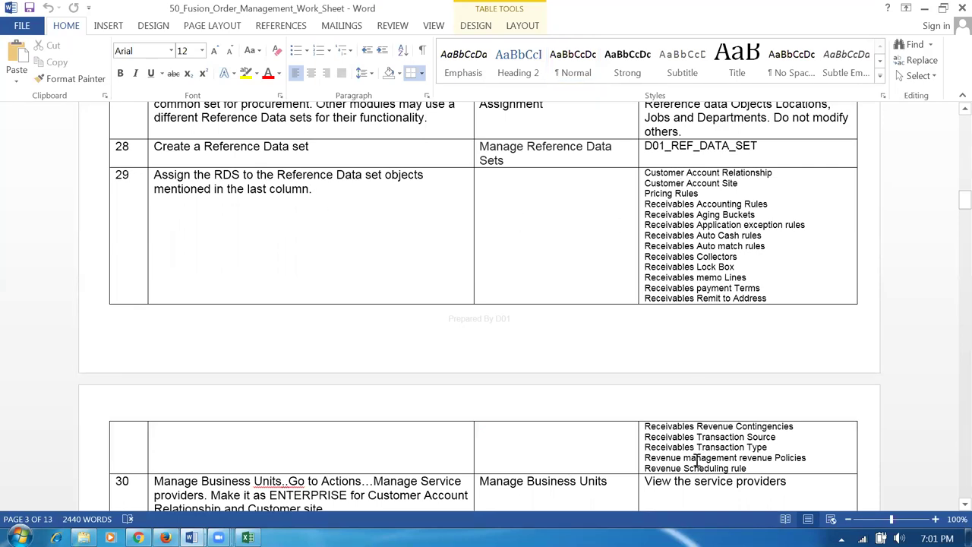
key("alt+Tab")
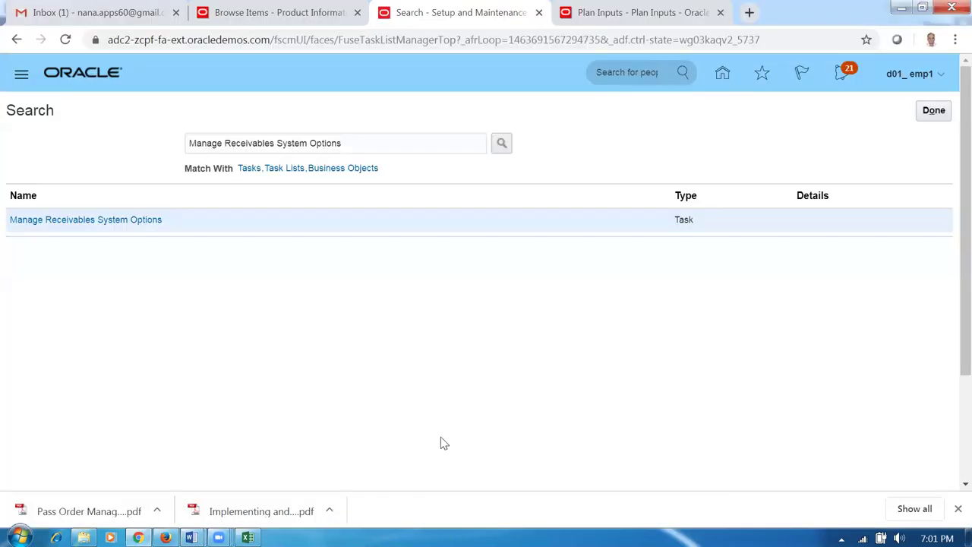
mouse_move(191, 536)
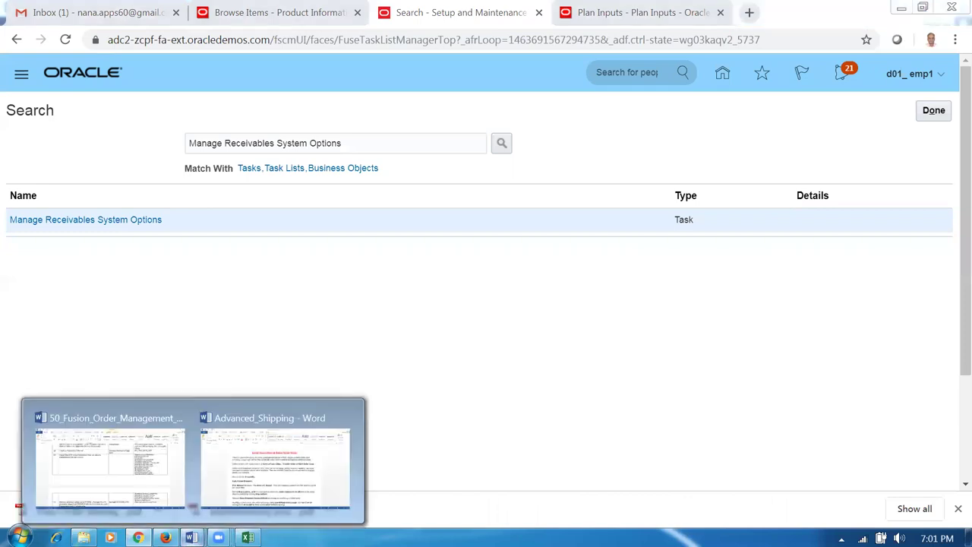
left_click(145, 486)
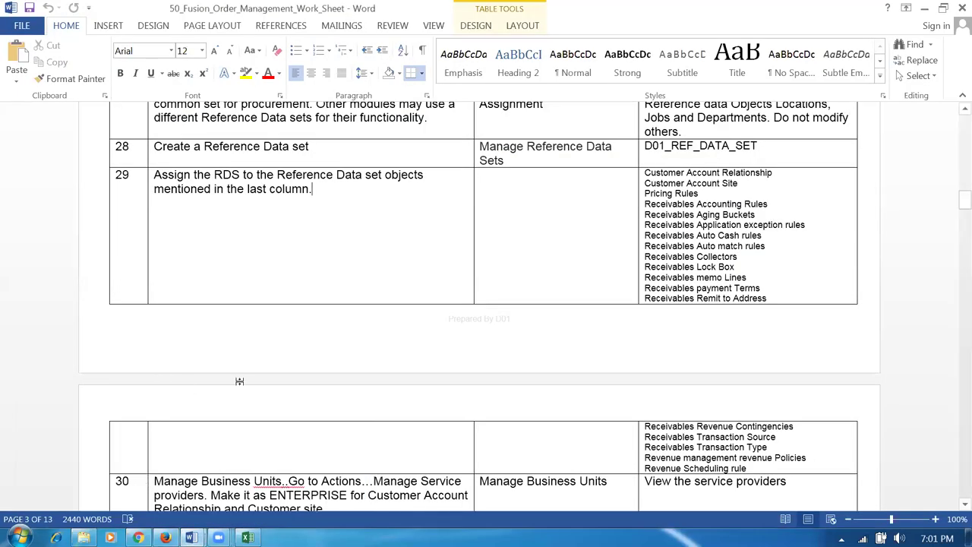
scroll(294, 311, "down", 4)
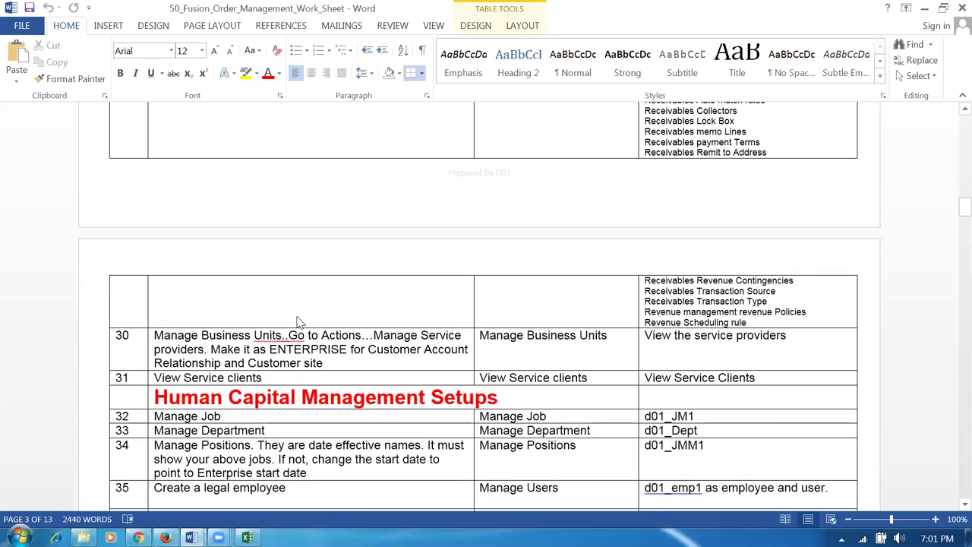
scroll(265, 335, "up", 3)
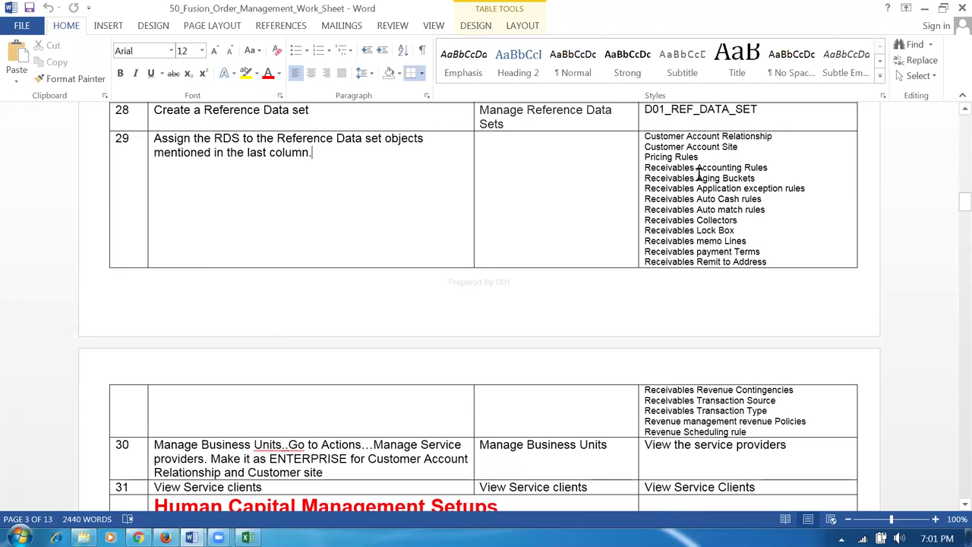
left_click_drag(700, 168, 758, 435)
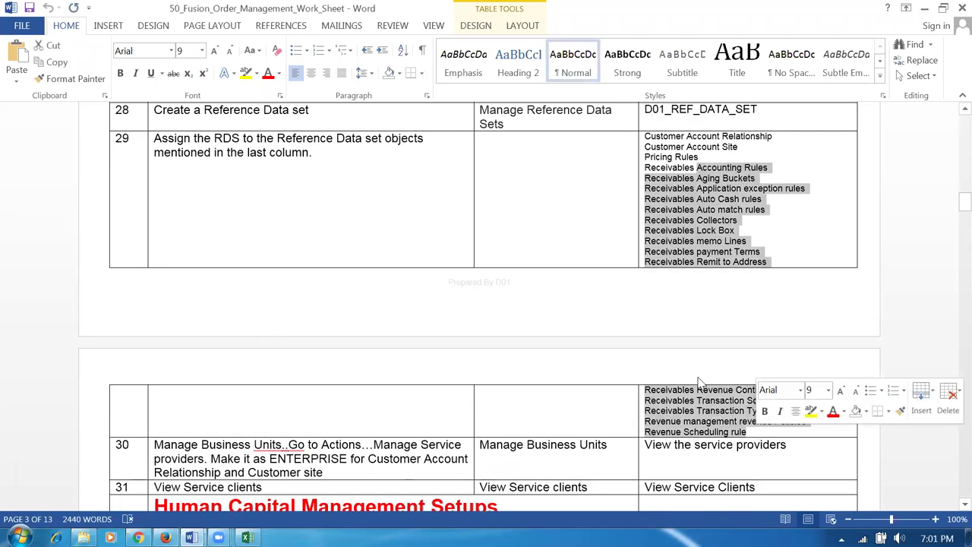
left_click(316, 155)
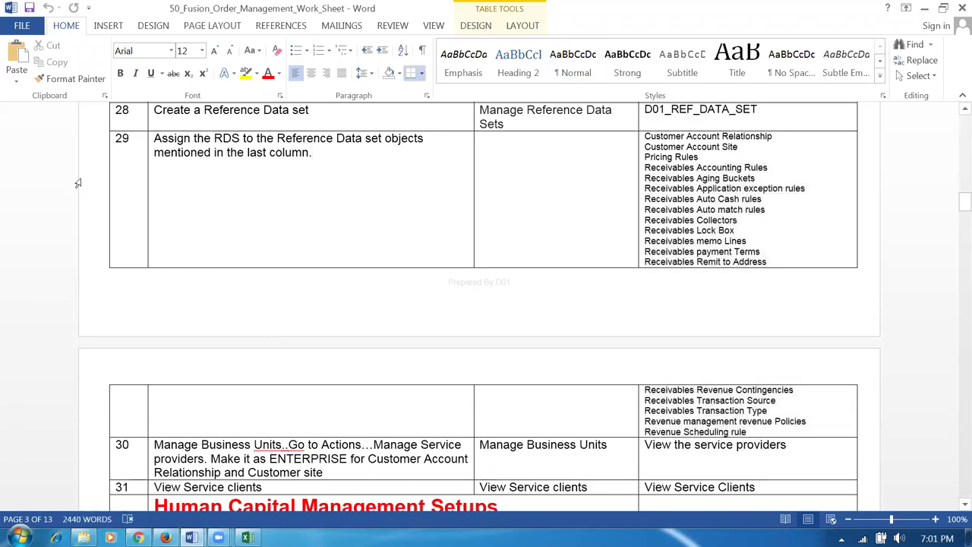
left_click(76, 180)
left_click(385, 209)
left_click_drag(214, 138, 244, 138)
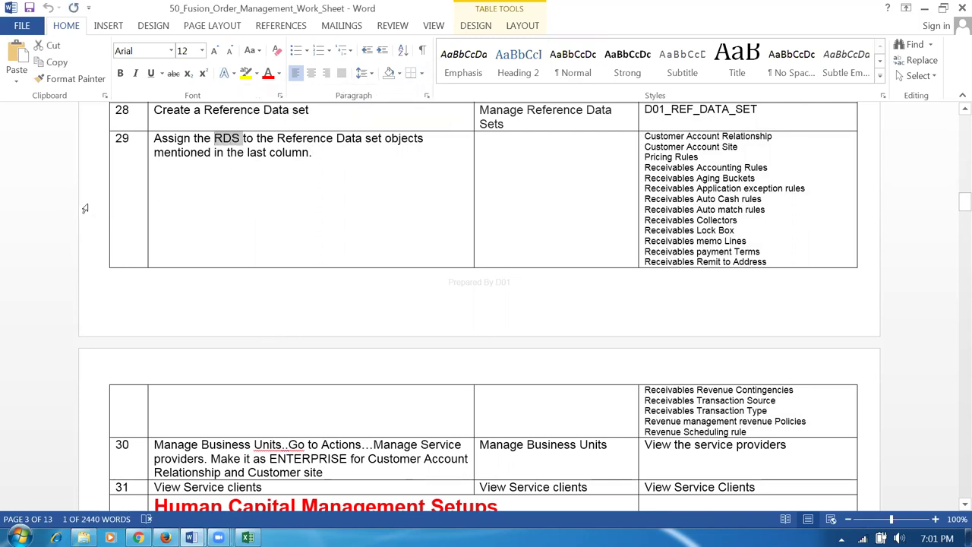
left_click(83, 206)
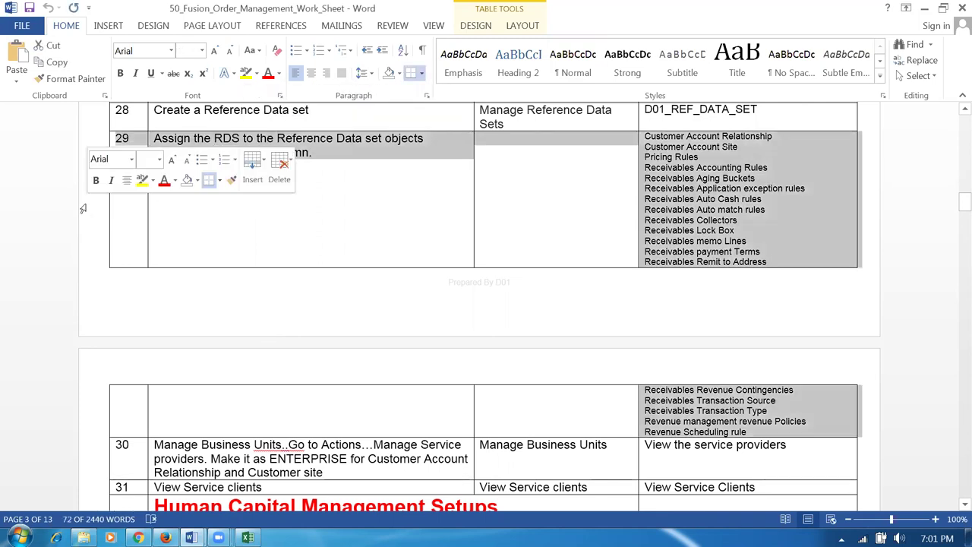
left_click(323, 227)
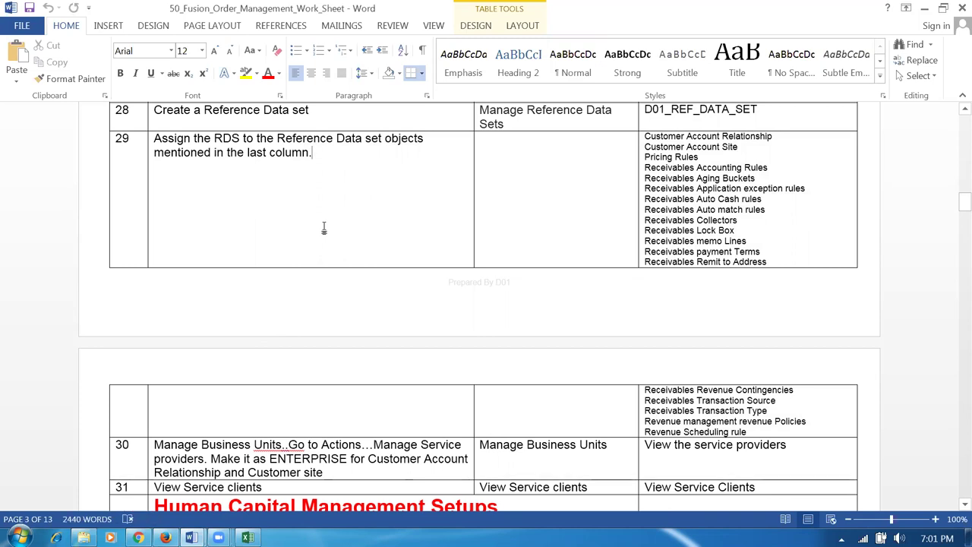
scroll(324, 228, "down", 15)
scroll(323, 232, "down", 20)
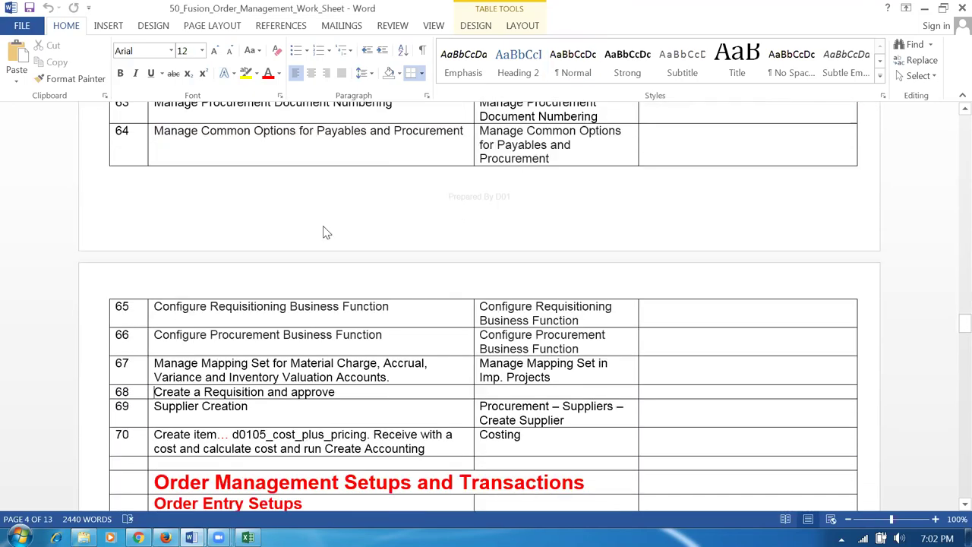
- Copy the Manage Transaction Types task from row 103 and select Oracle's previous search text
scroll(326, 232, "down", 20)
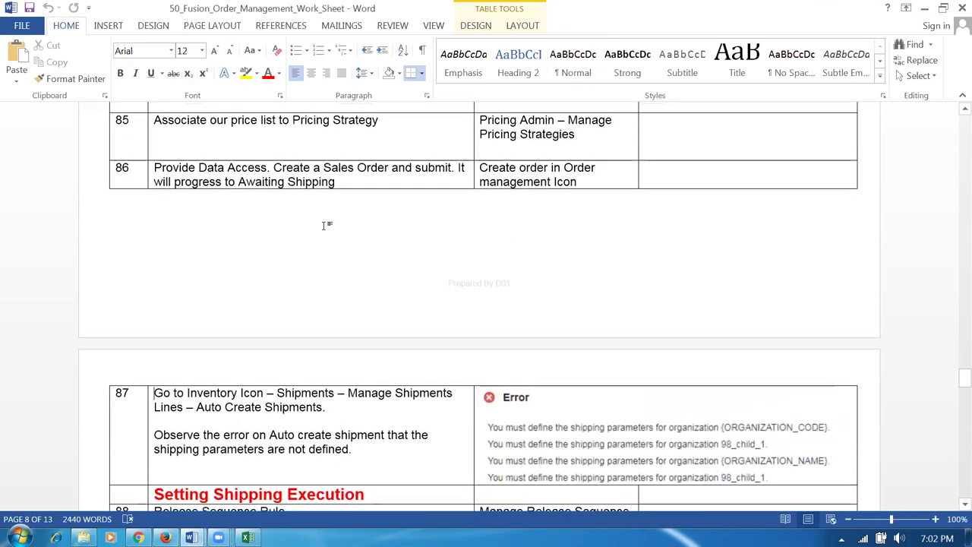
key("Page_Down")
key("Page_Down")
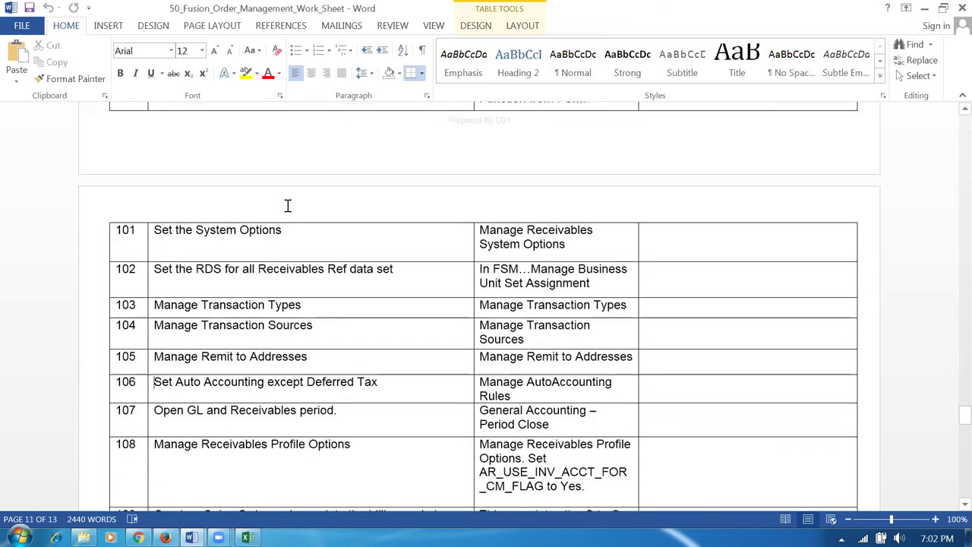
scroll(288, 206, "up", 2)
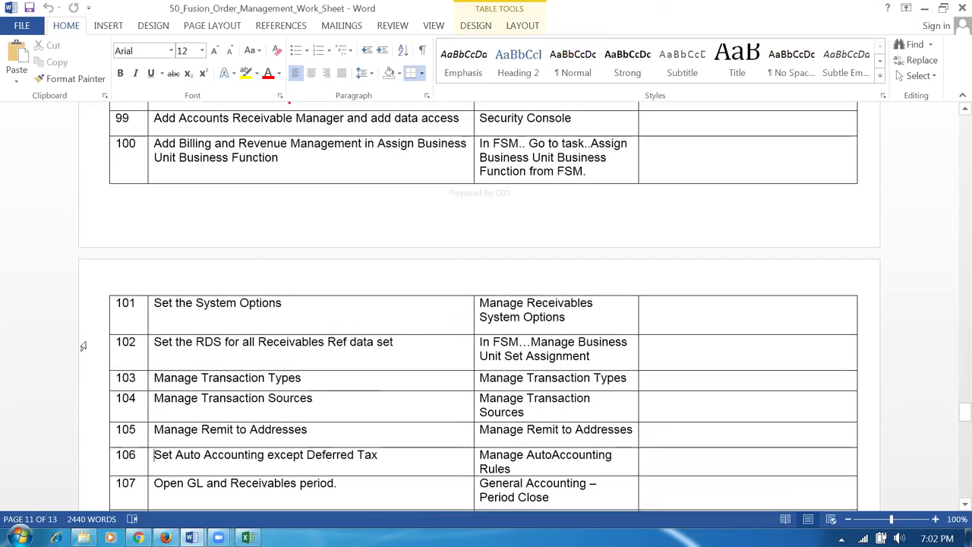
left_click(69, 358)
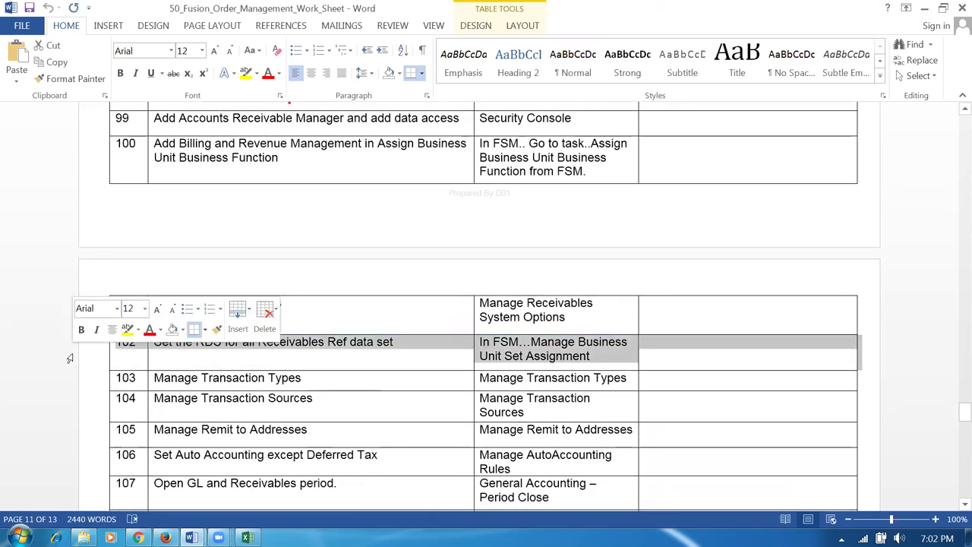
left_click(349, 361)
left_click(245, 378)
key("Tab")
key("ctrl+c")
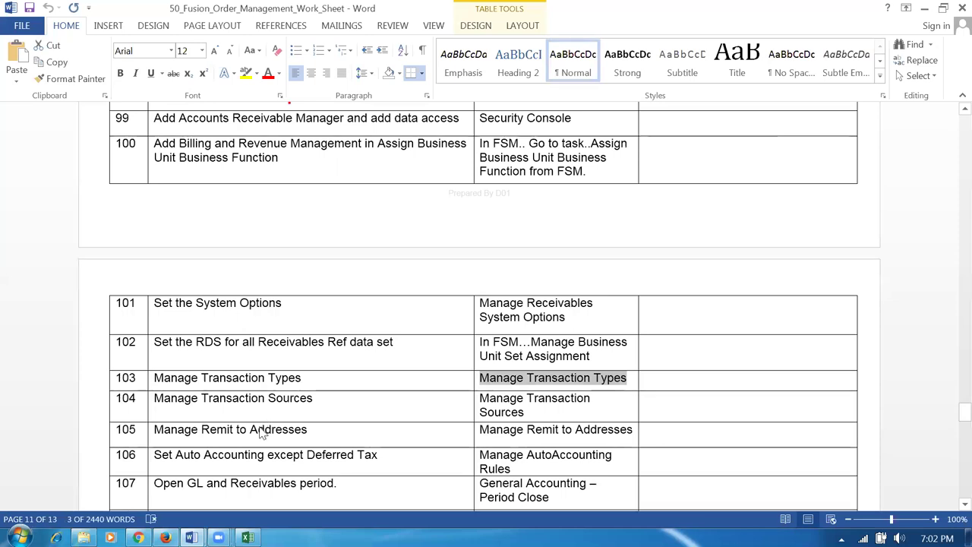
key("alt+Tab")
left_click_drag(357, 145, 23, 150)
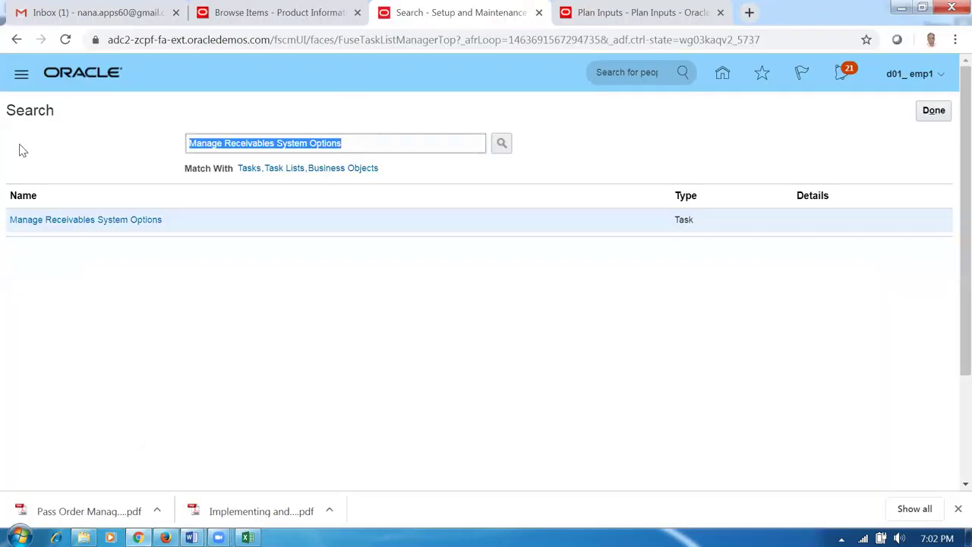
- Search Setup and Maintenance for Manage Transaction Types and open that task's page
key("ctrl+v")
key("Return")
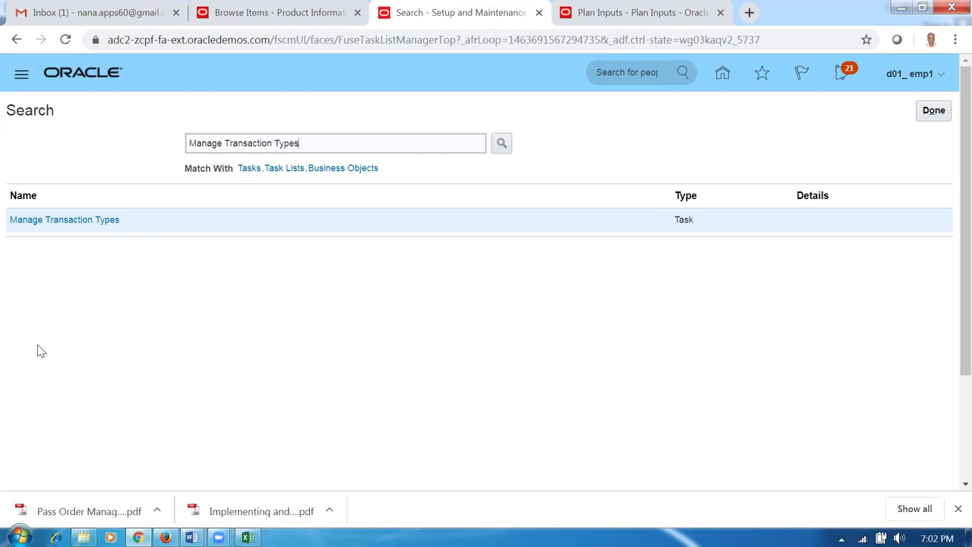
left_click(50, 222)
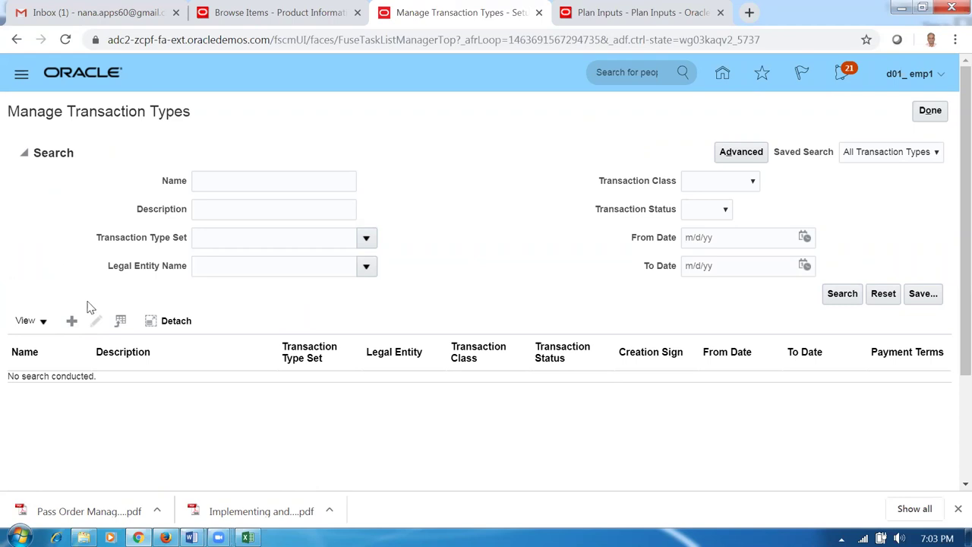
left_click(70, 321)
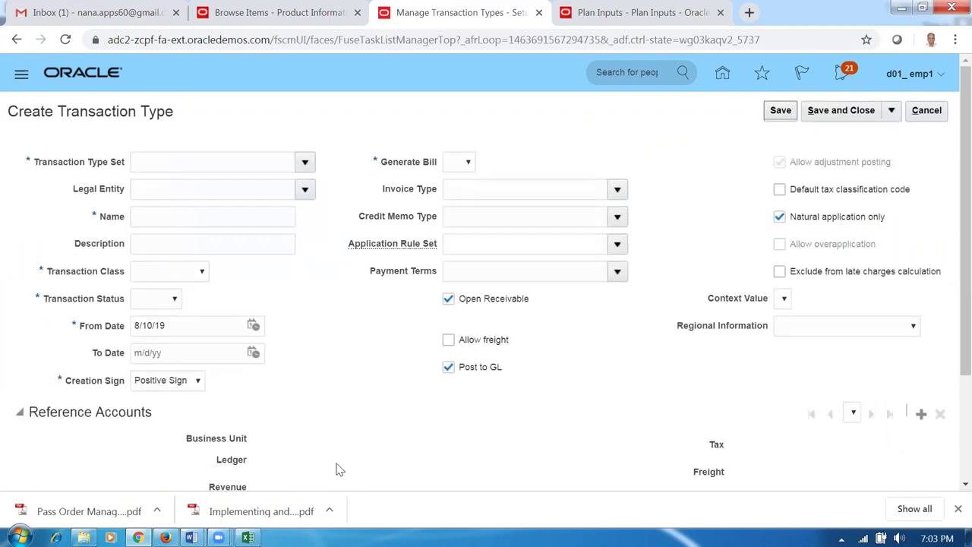
- Enter transaction type set D01_RDS, legal entity d01_legal_entity and name 'd01 Inv Trans type'
left_click(168, 163)
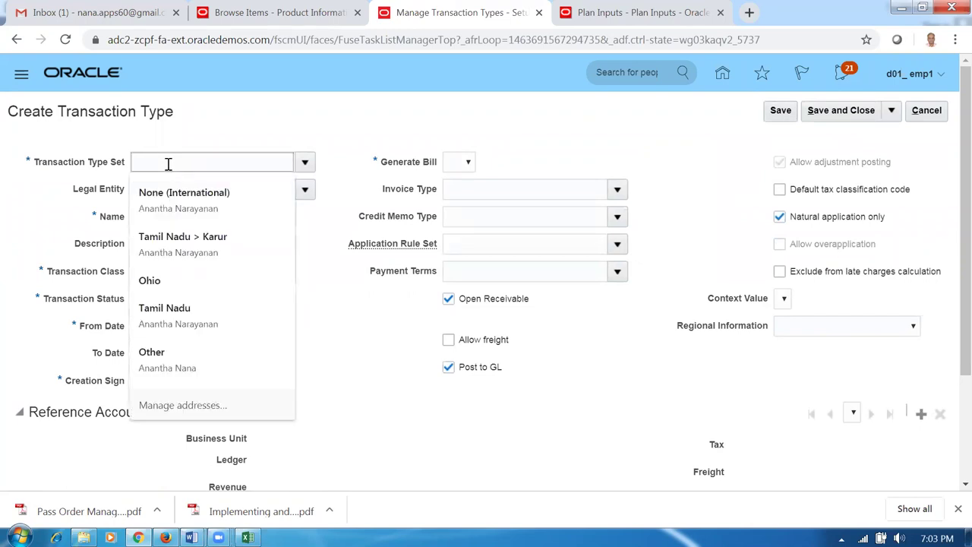
left_click(310, 129)
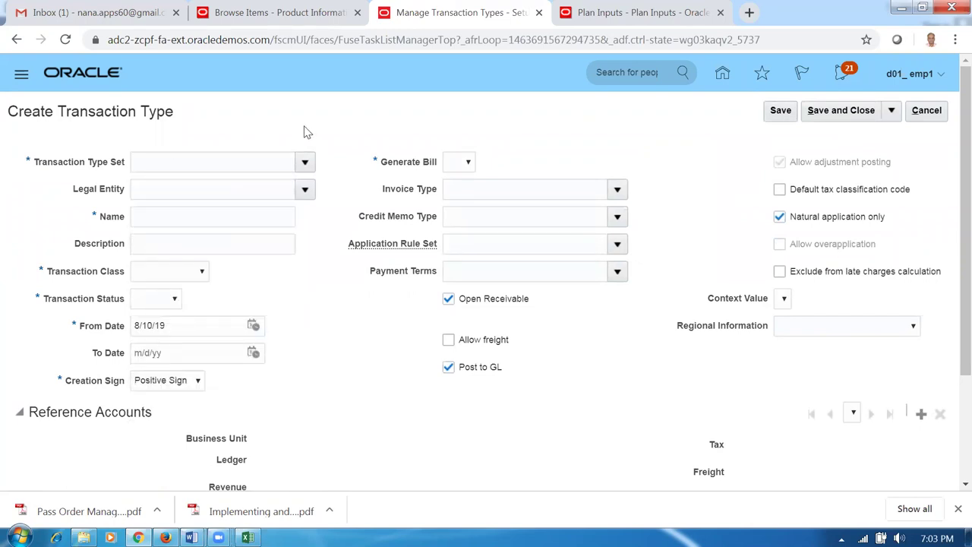
left_click(186, 164)
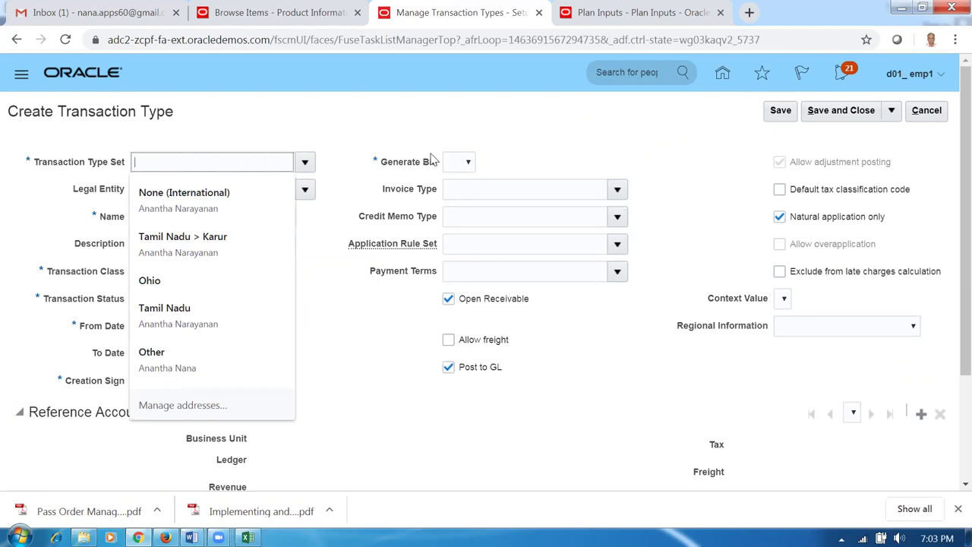
type("D01")
key("Tab")
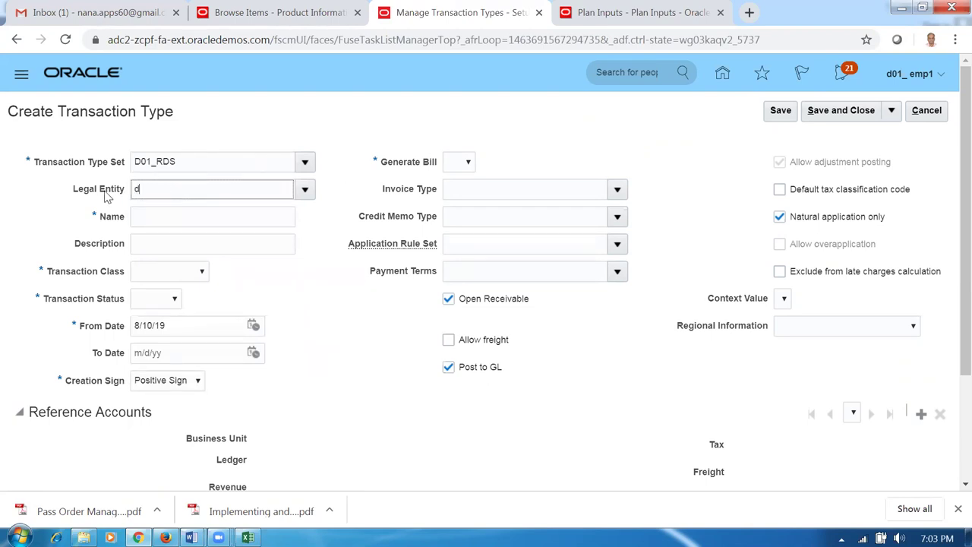
key("Tab")
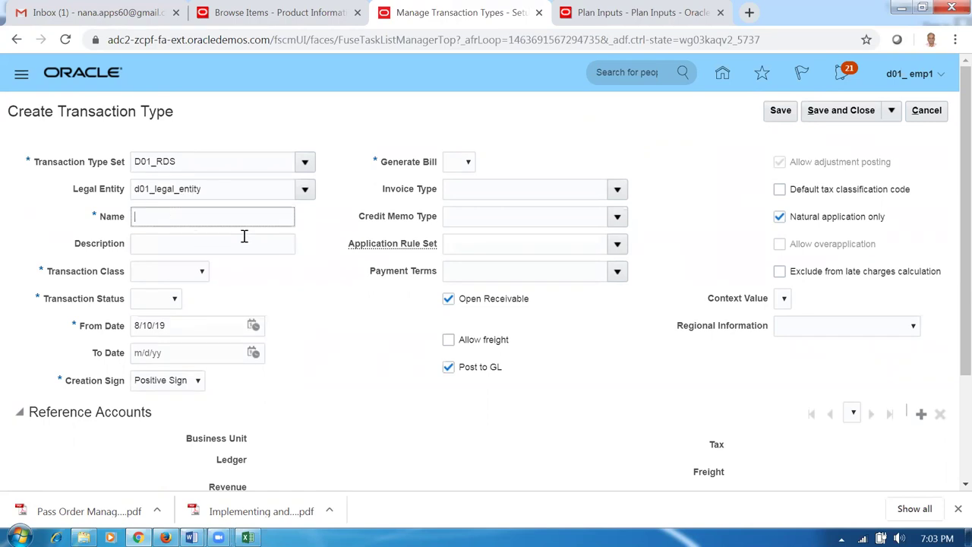
type("d01 Inv Trans type")
left_click_drag(223, 217, 2, 196)
key("ctrl+c")
left_click(168, 244)
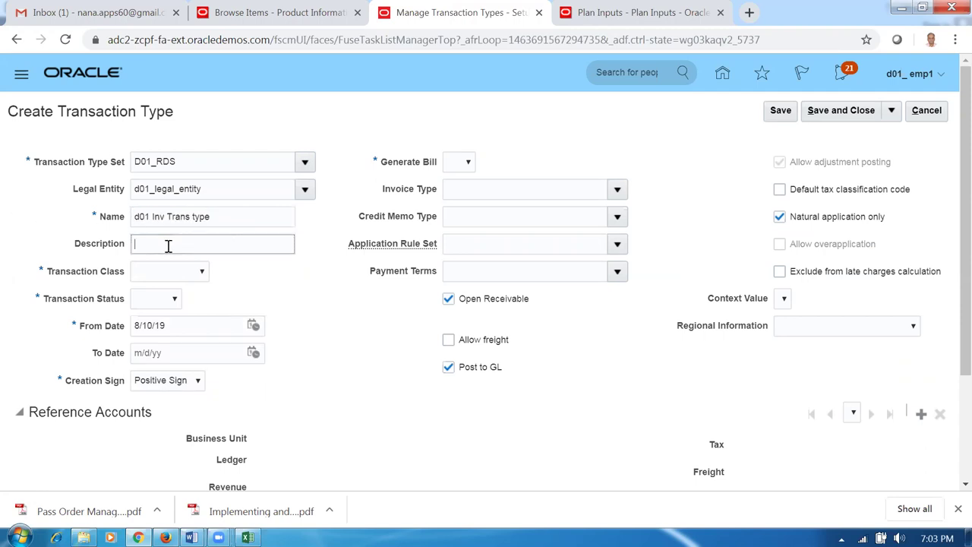
- Set description 'd01 Inv Trans type', class Invoice, status Open and Generate Bill Yes
key("ctrl+v")
left_click(155, 278)
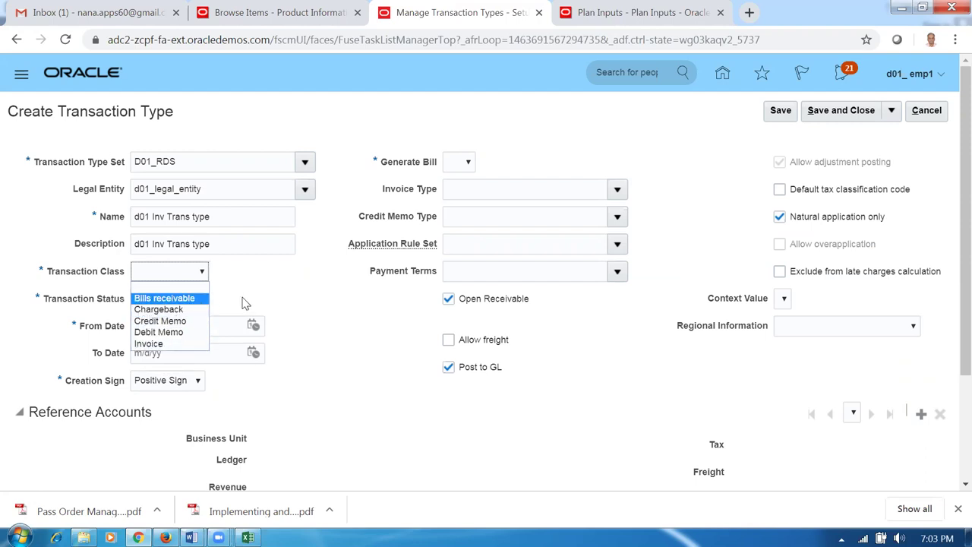
left_click(162, 343)
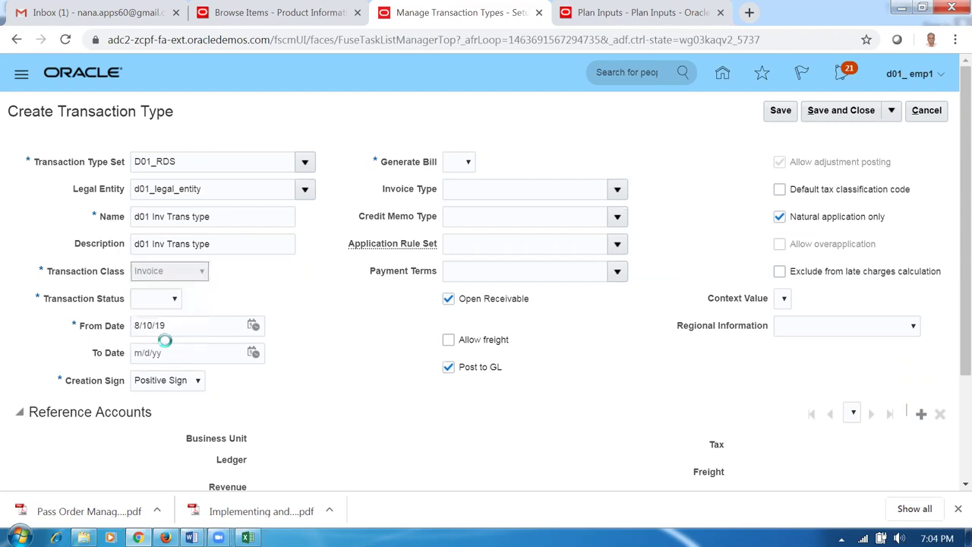
left_click(152, 301)
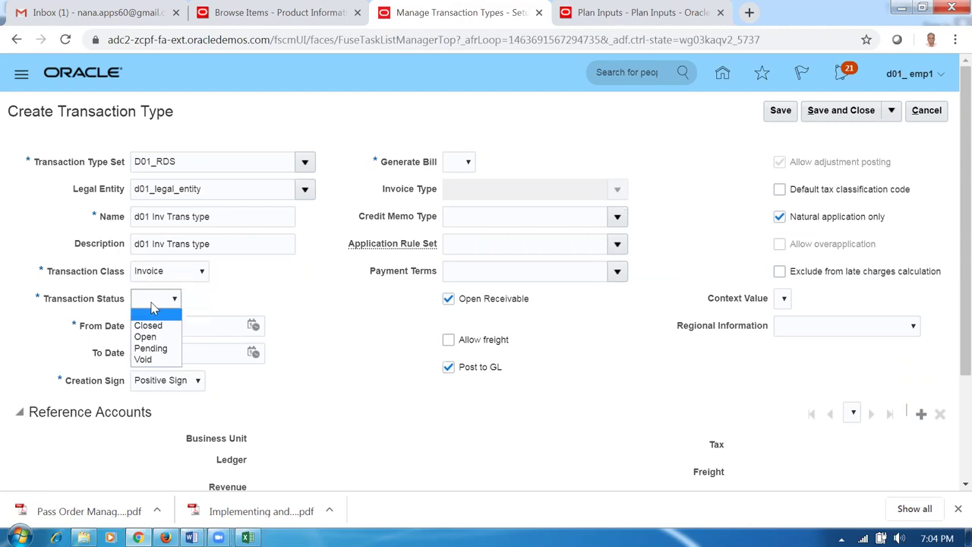
left_click(147, 337)
left_click(456, 162)
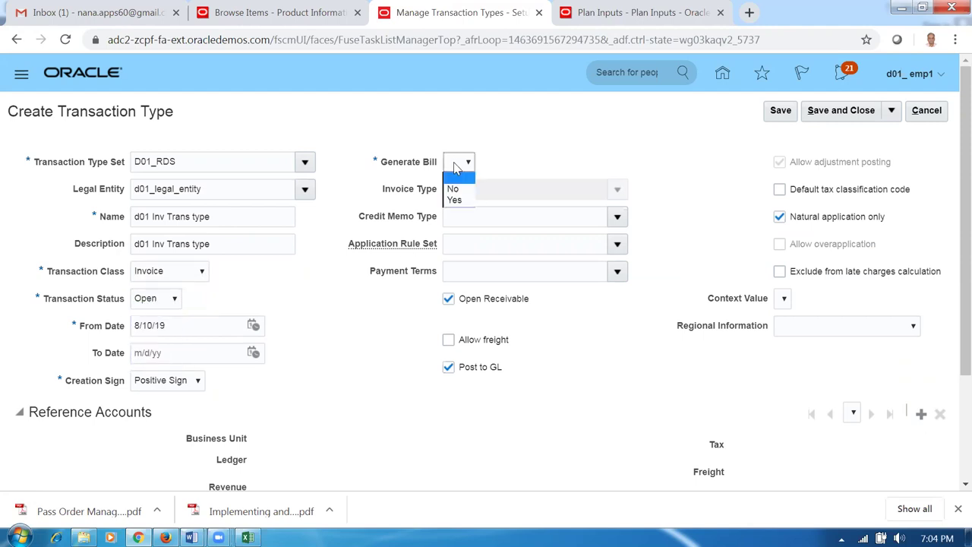
left_click(459, 208)
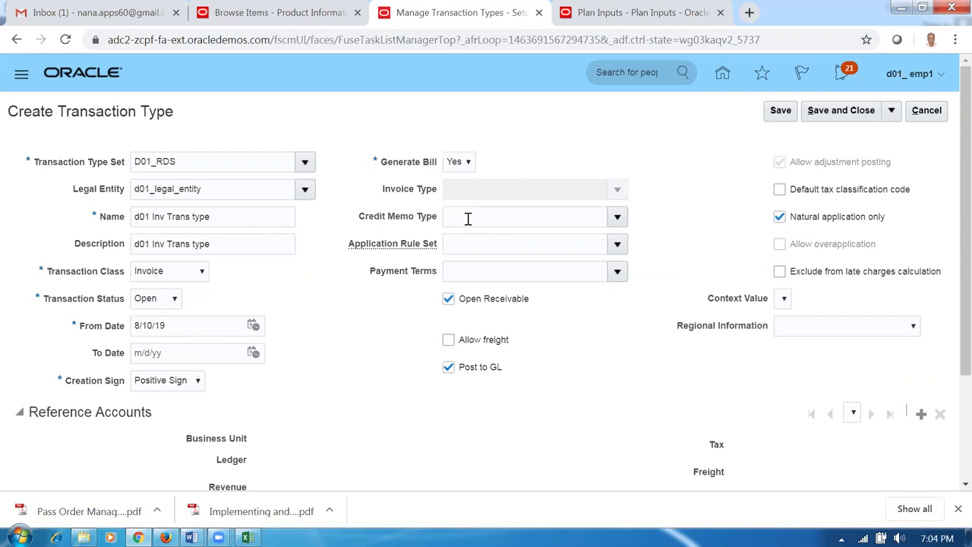
- Choose 30 Net payment terms and save the new transaction type
left_click(470, 275)
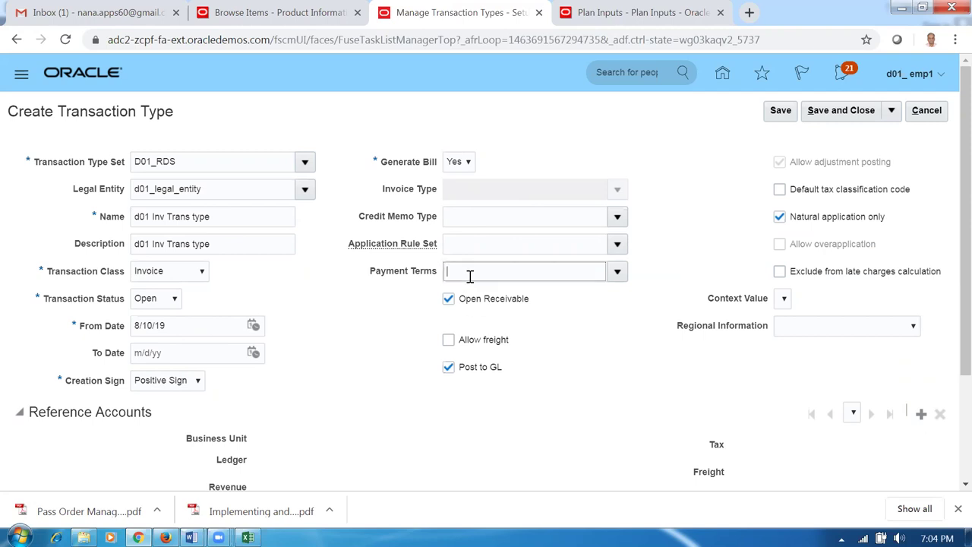
left_click(617, 271)
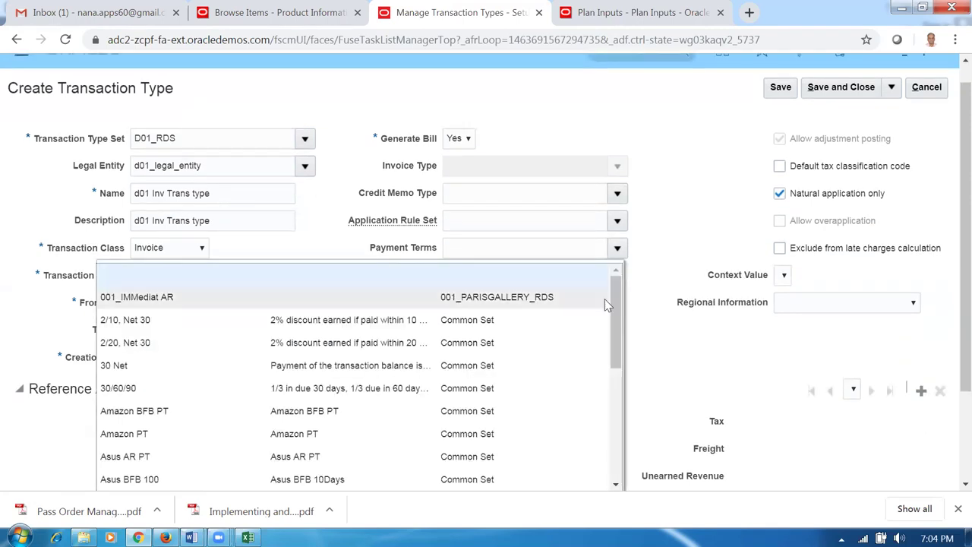
left_click(133, 367)
left_click(376, 319)
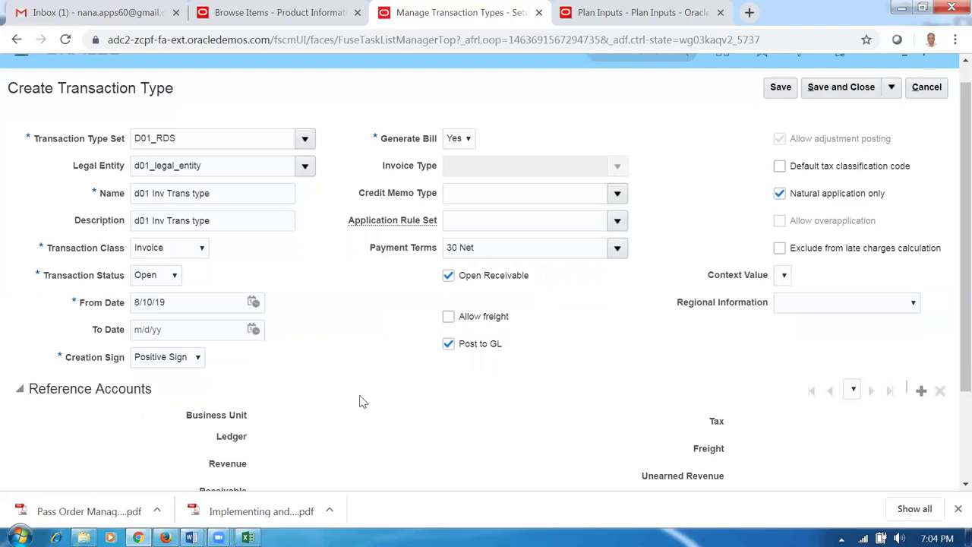
scroll(361, 401, "down", 3)
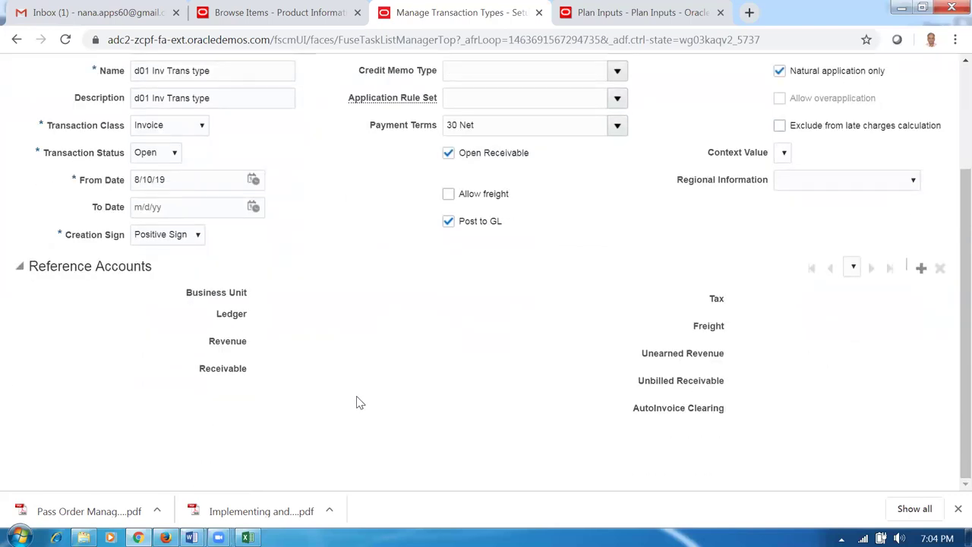
scroll(358, 402, "up", 3)
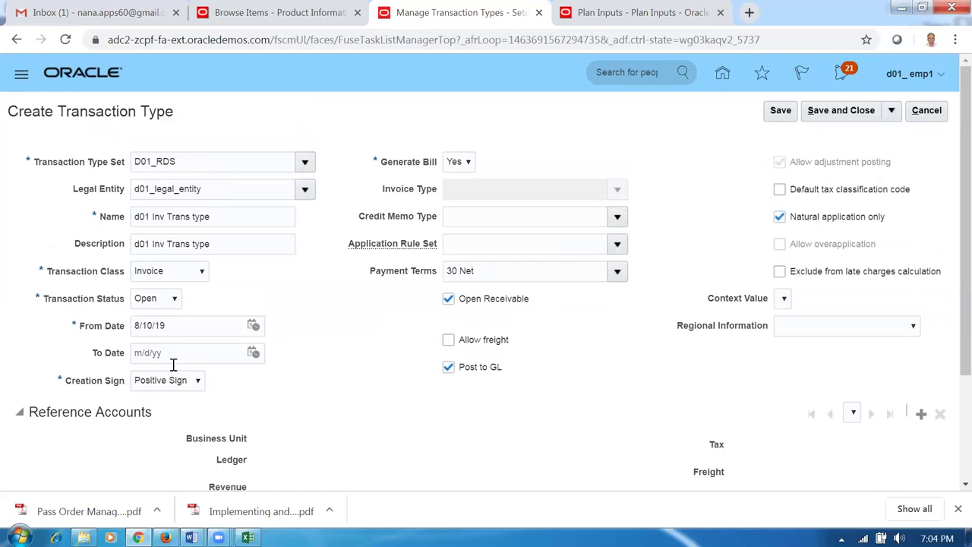
left_click(780, 111)
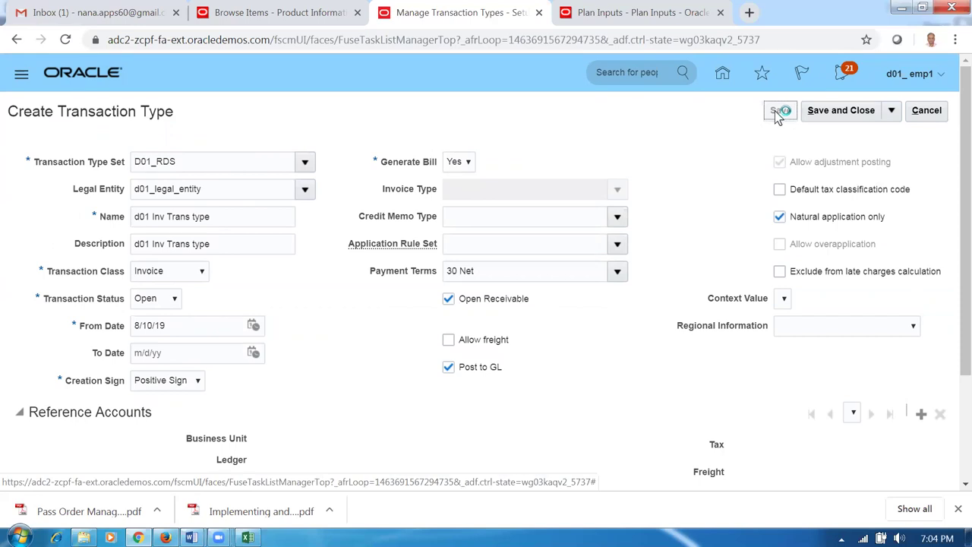
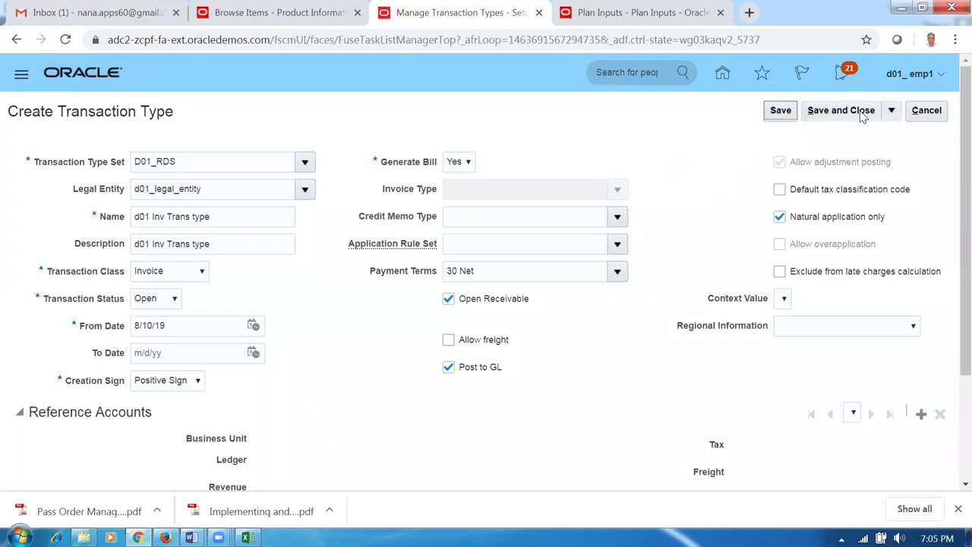
- Save the 'd01 Inv Trans type' transaction type and note Manage Transaction Sources as the next worksheet task
left_click(835, 110)
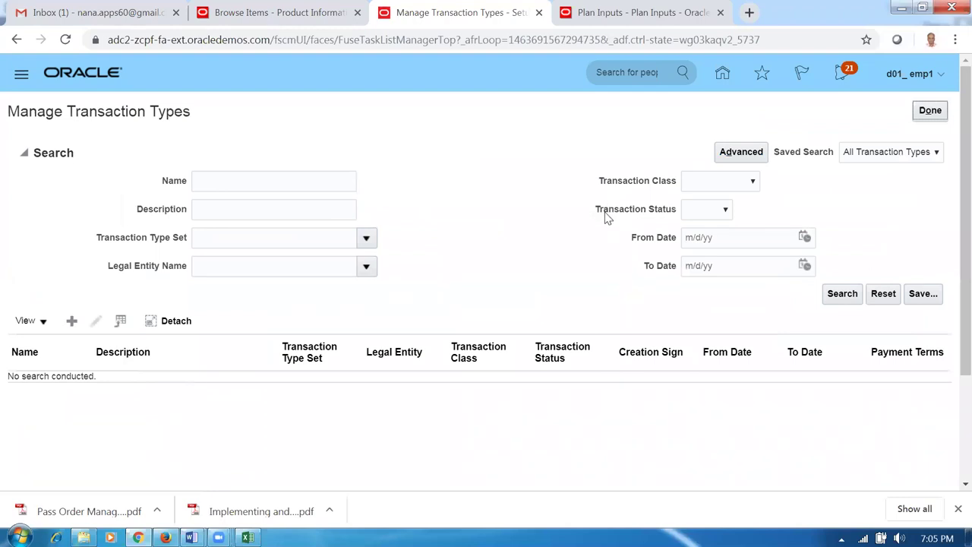
key("alt+Tab")
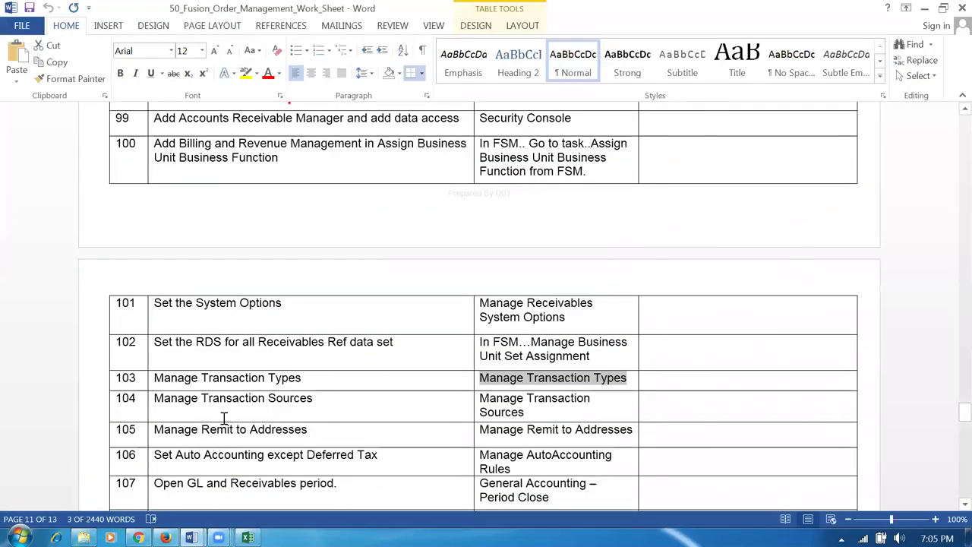
left_click(218, 401)
key("Tab")
key("ctrl+c")
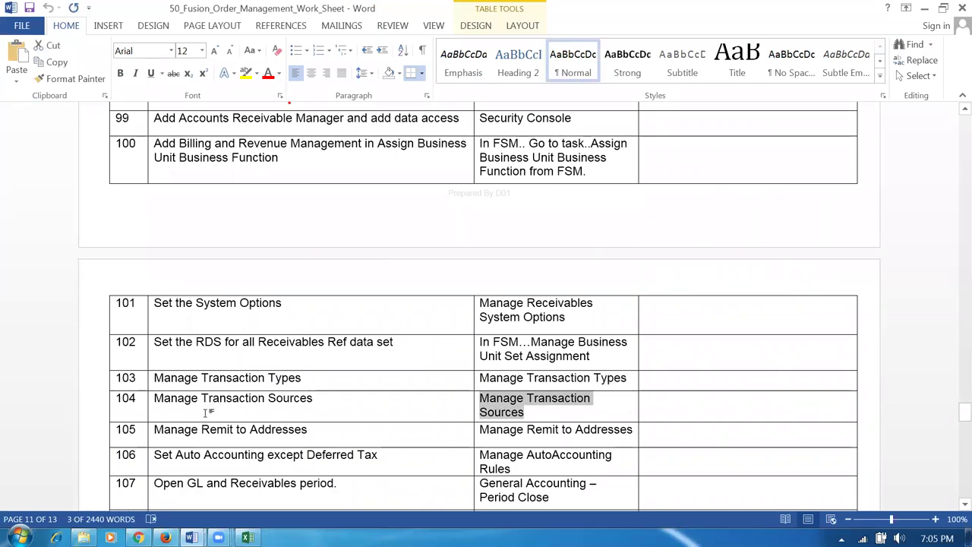
key("alt+Tab")
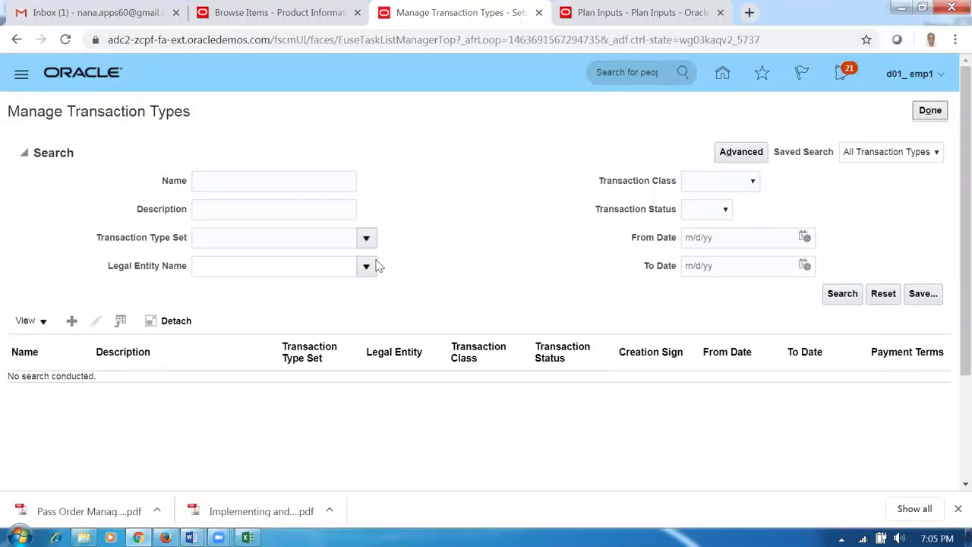
- Find the Manage Transaction Sources task and start creating a new transaction source
left_click(927, 113)
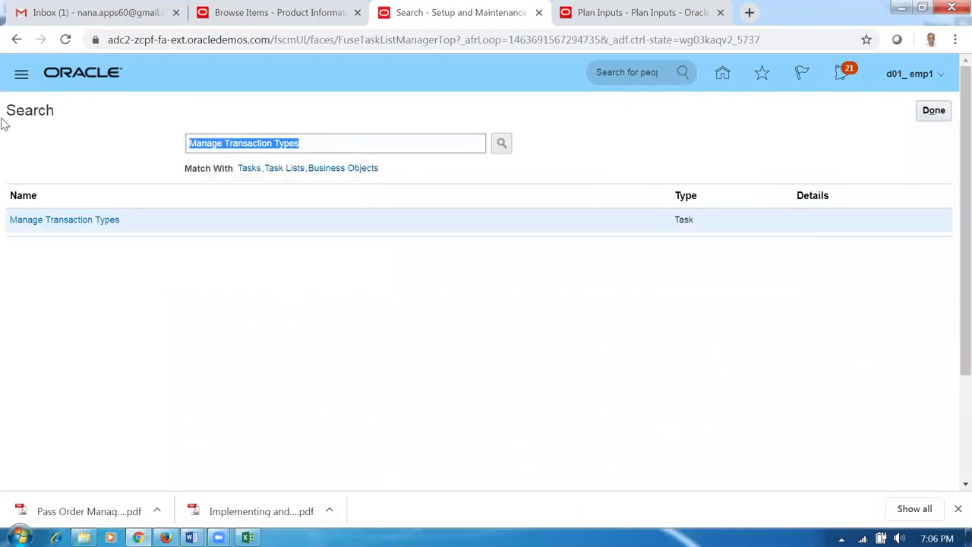
key("ctrl+v")
key("Return")
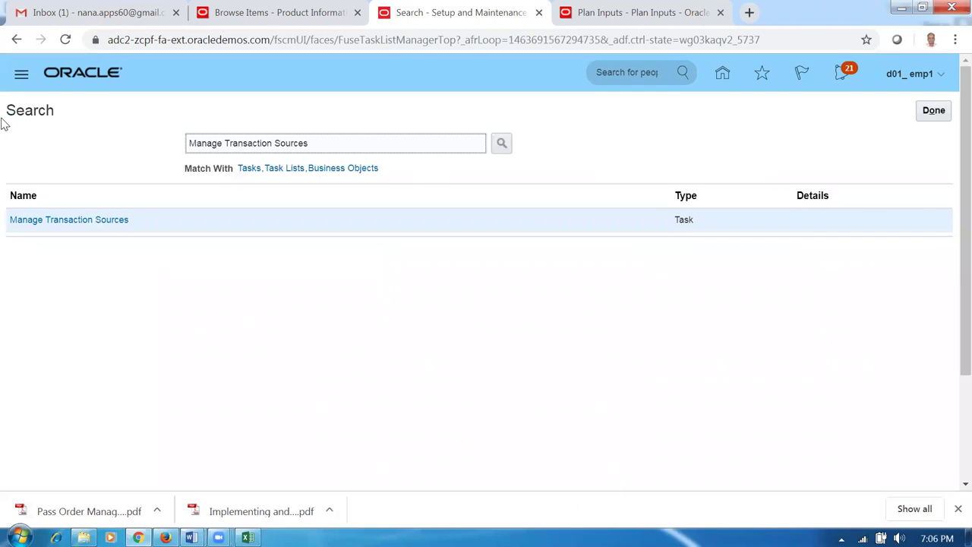
left_click(37, 220)
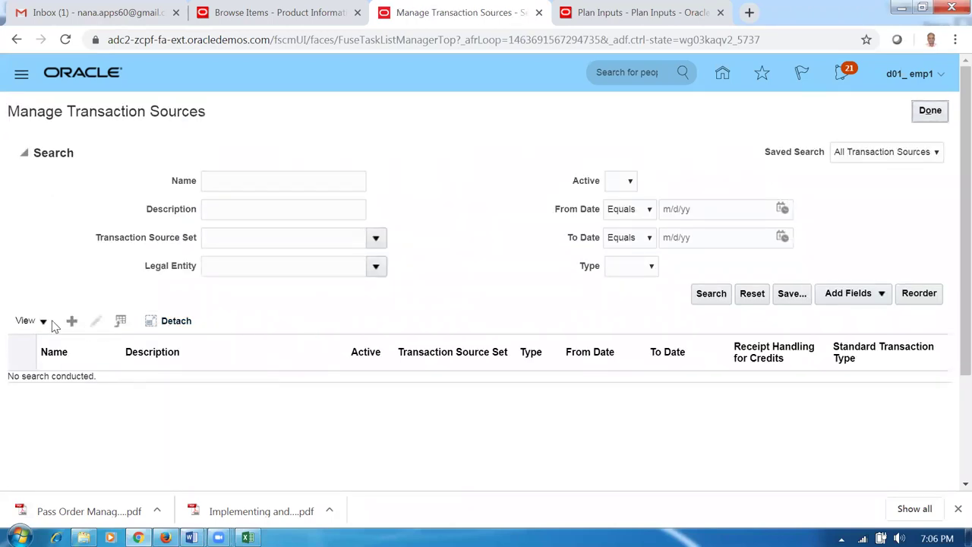
left_click(72, 321)
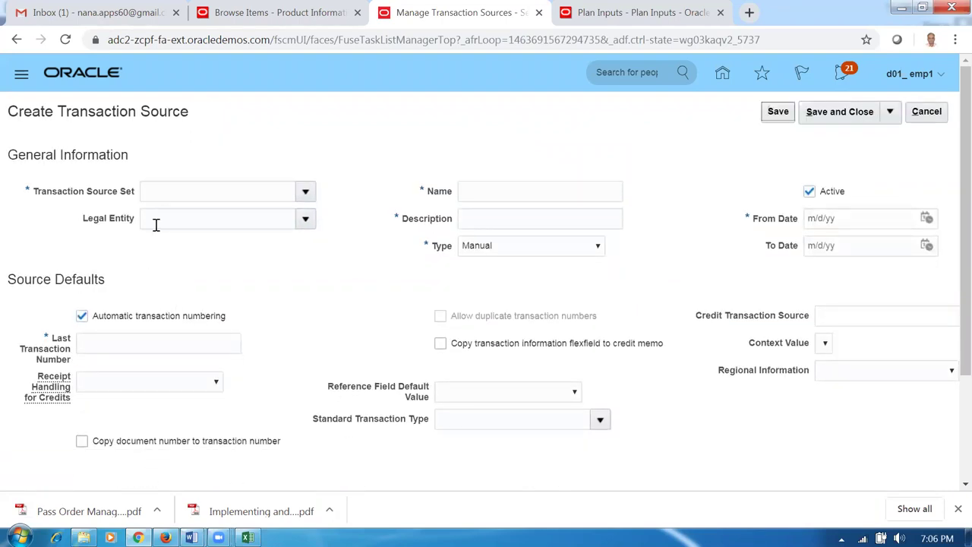
- Enter set D01_RDS, legal entity d01_legal_entity, and name and description 'd01 Import Trans source'
left_click(165, 193)
type("D")
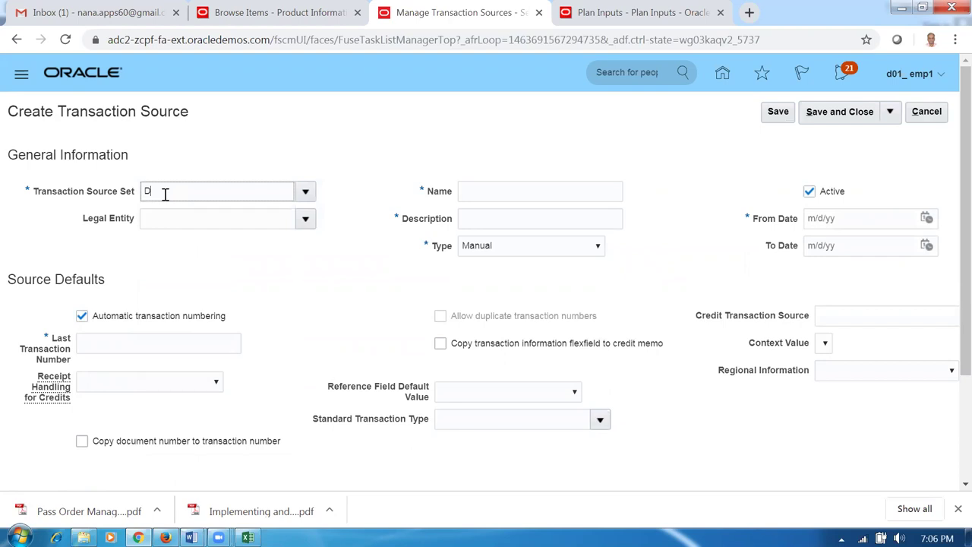
type("01_RDSd01")
key("Tab")
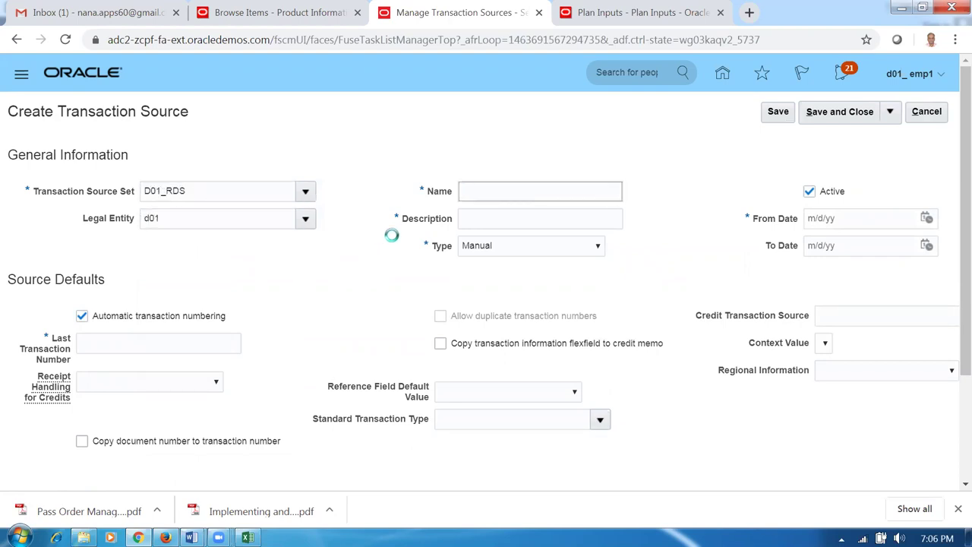
type("d01 tra")
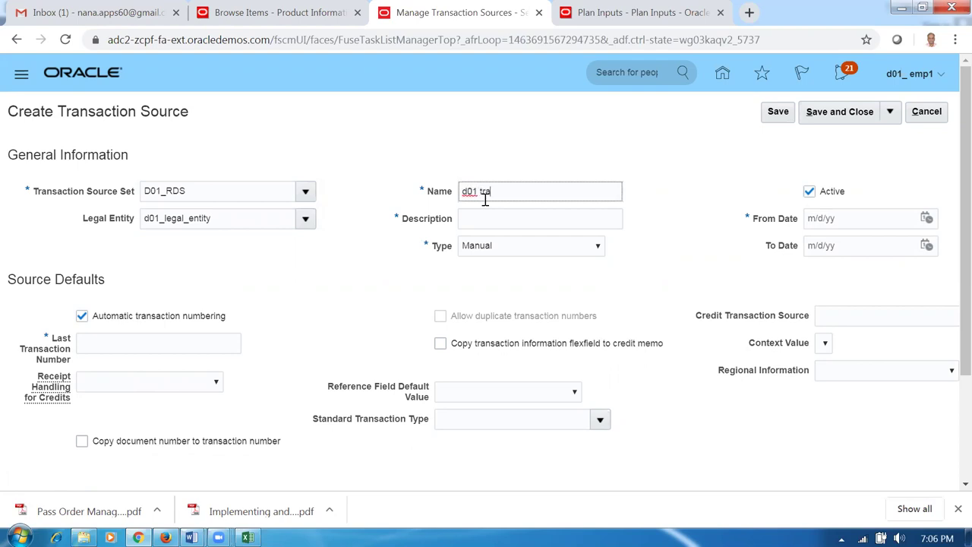
key("BackSpace")
key("BackSpace")
key("BackSpace")
type("Import Trans source")
left_click_drag(571, 192, 412, 196)
key("ctrl+c")
left_click(509, 219)
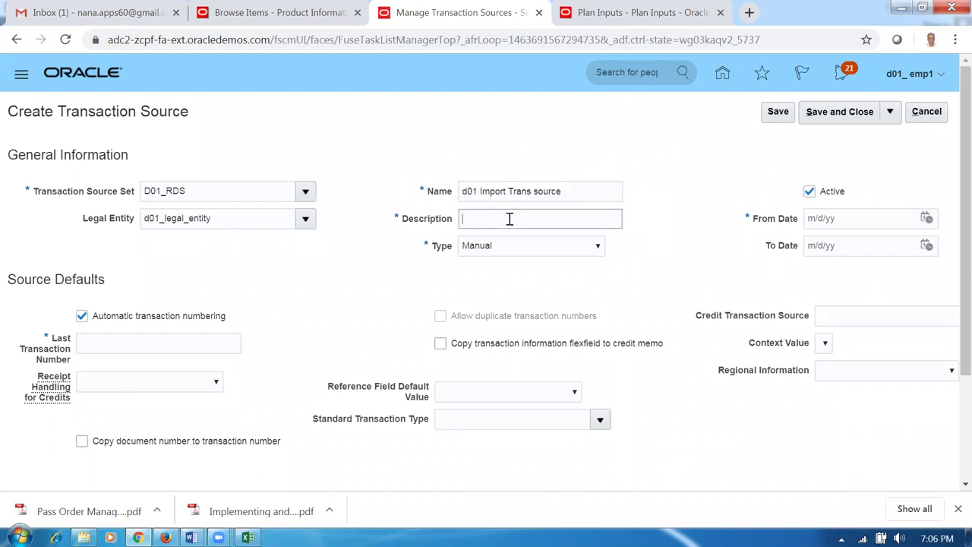
key("ctrl+v")
- Make the source type Imported with last number 3000 and From Date 8/10/19
left_click(507, 248)
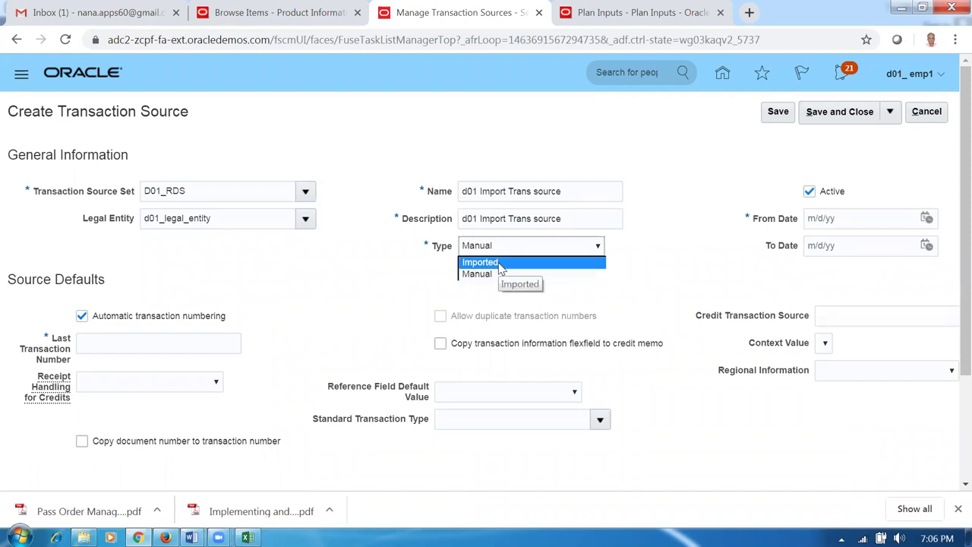
left_click(500, 263)
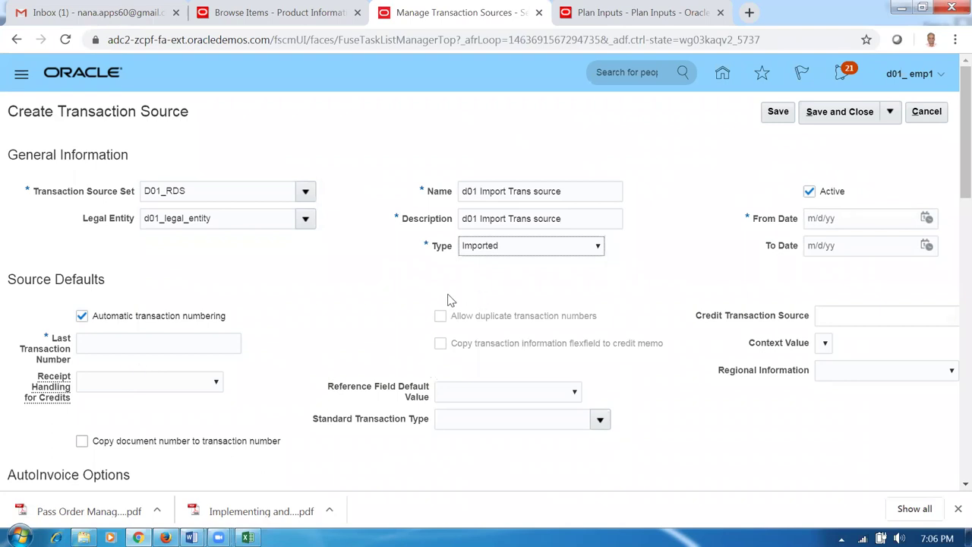
left_click(109, 343)
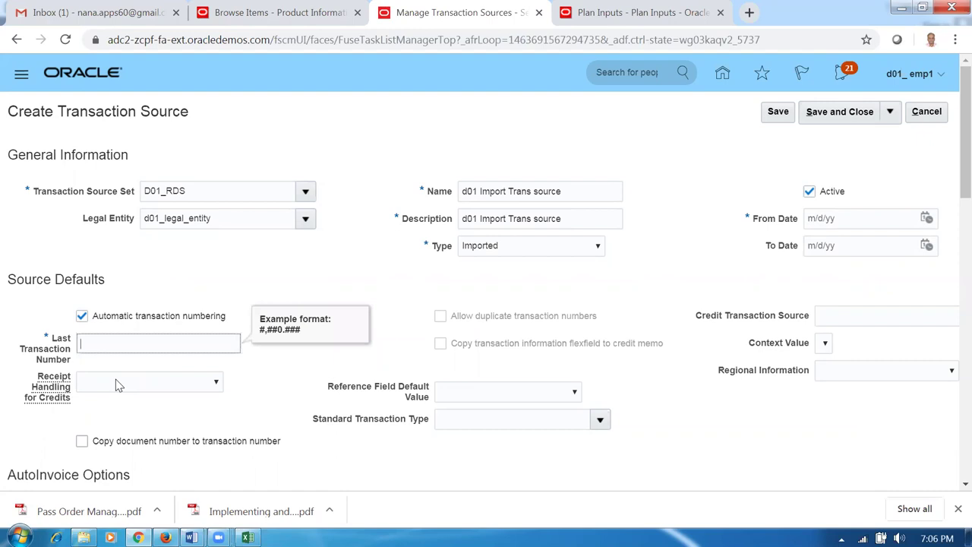
type("3000")
left_click(264, 288)
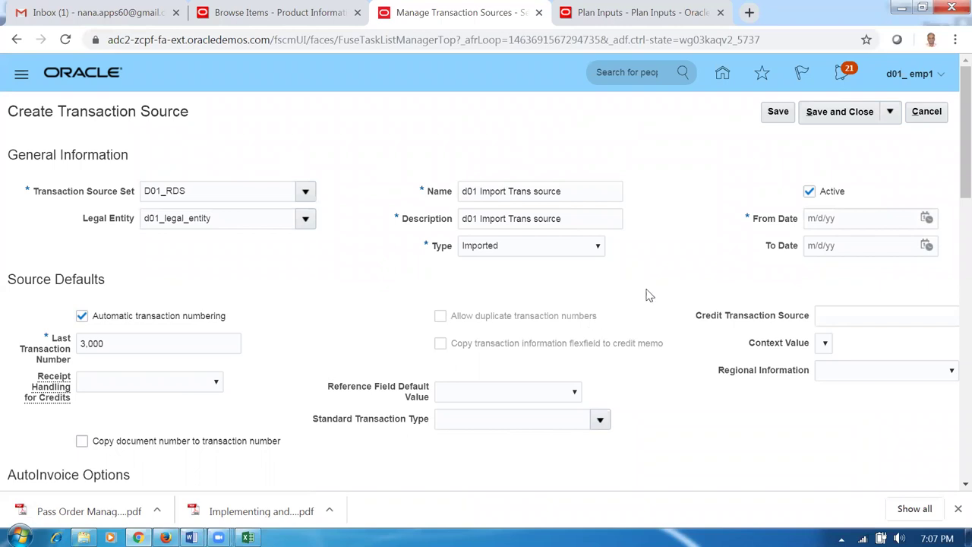
left_click(846, 220)
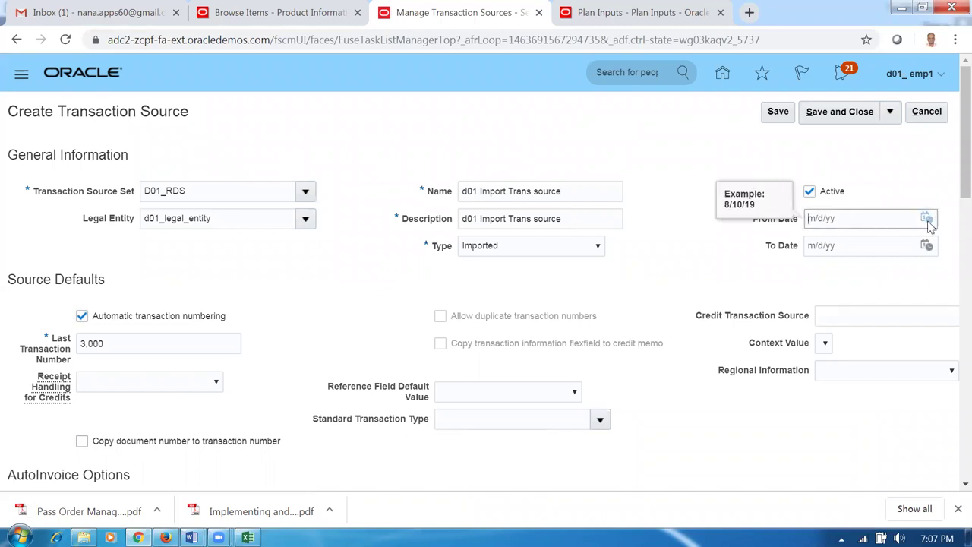
left_click(927, 218)
left_click(902, 312)
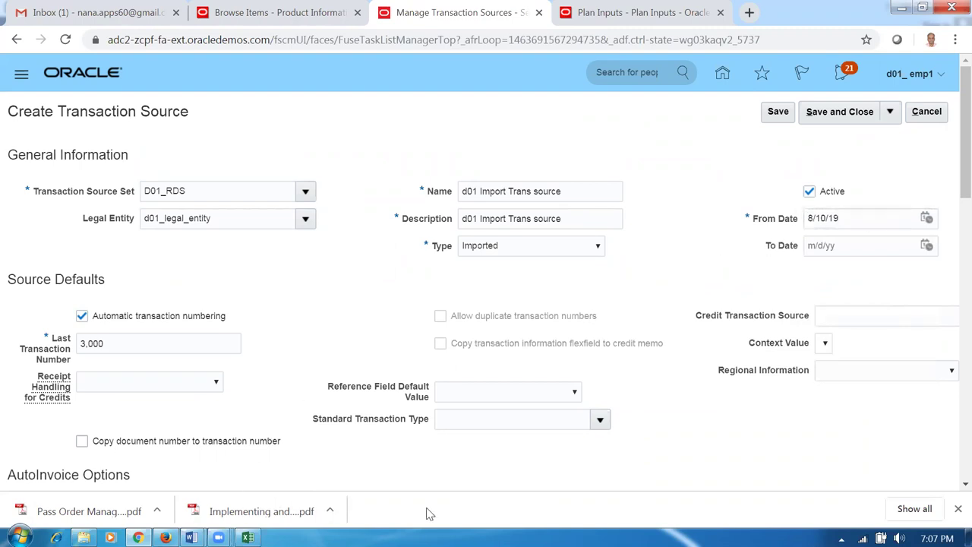
scroll(330, 484, "down", 4)
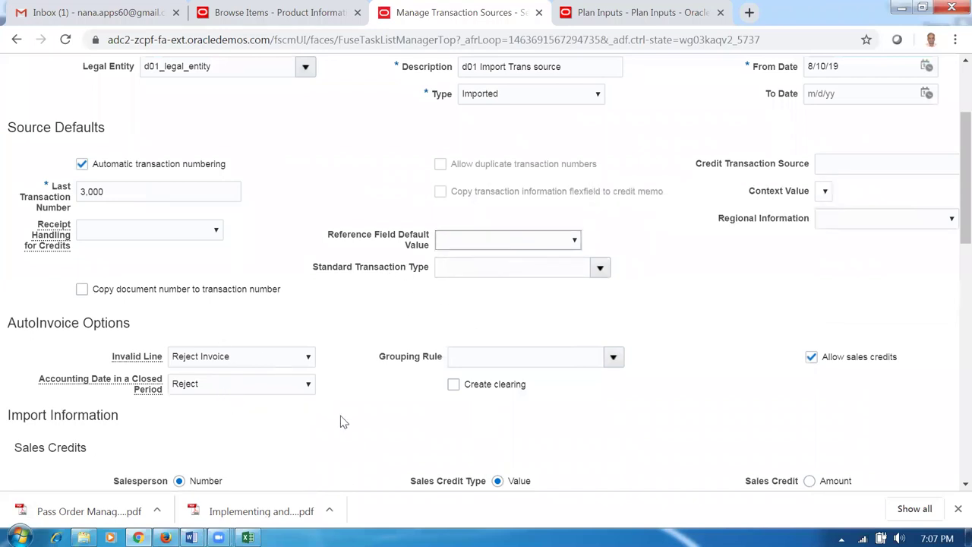
scroll(341, 423, "down", 2)
scroll(341, 423, "down", 3)
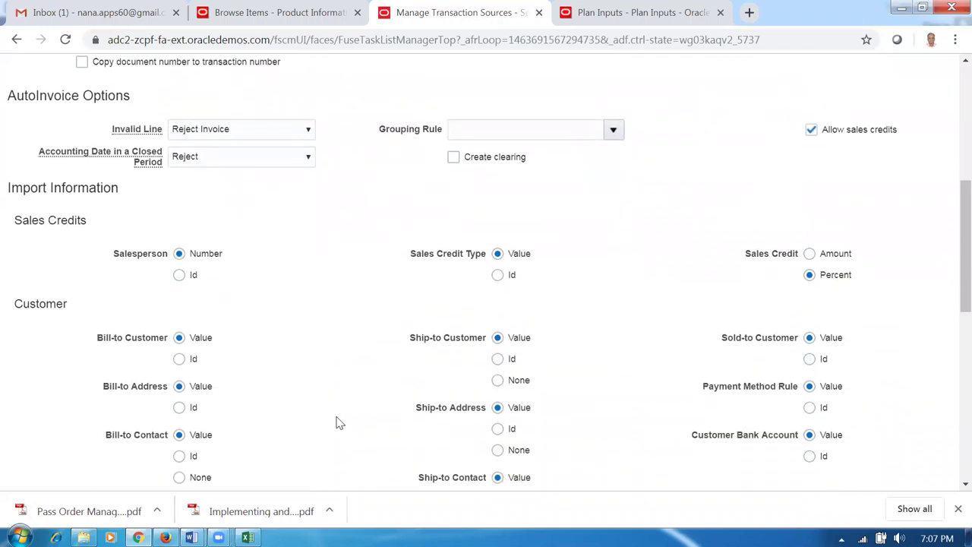
scroll(337, 422, "down", 6)
scroll(338, 422, "down", 4)
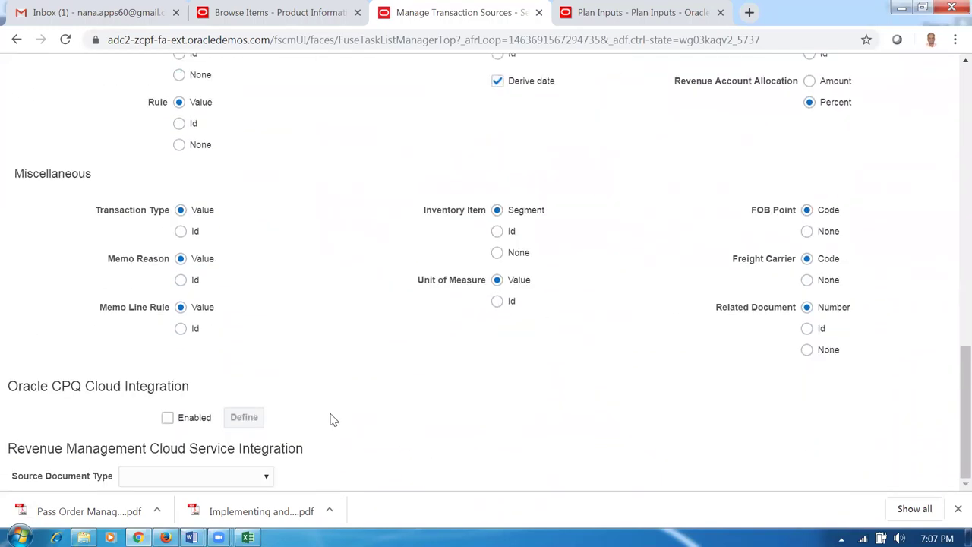
scroll(325, 401, "up", 4)
scroll(325, 401, "up", 9)
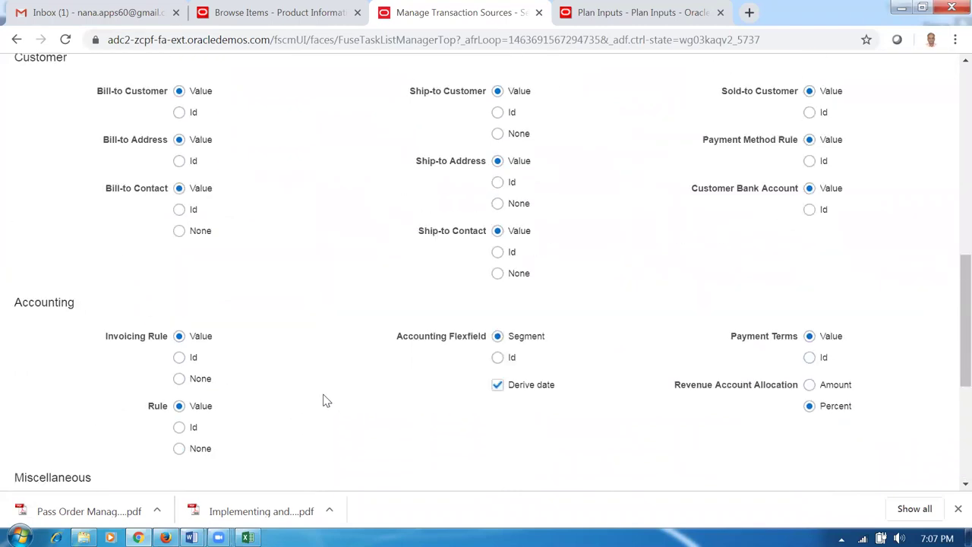
scroll(325, 401, "up", 5)
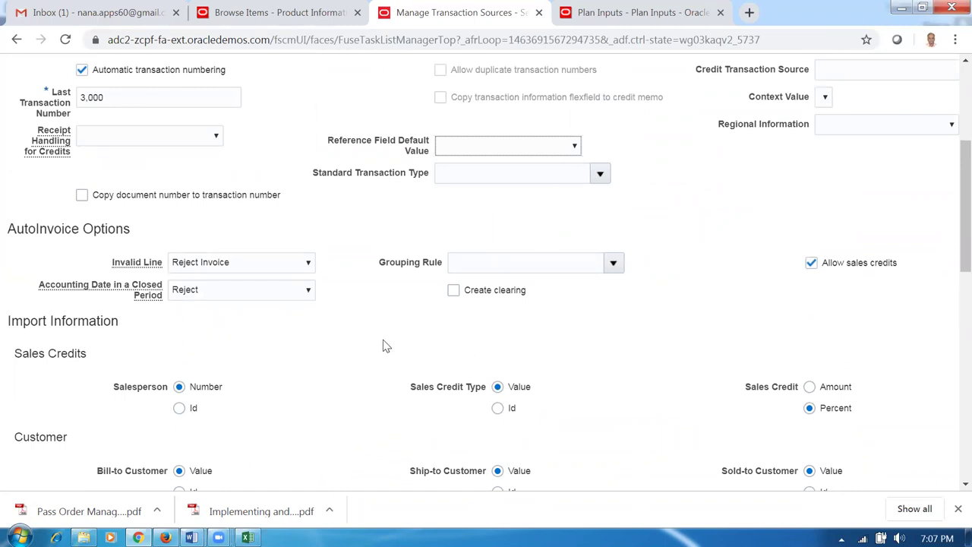
scroll(384, 342, "up", 4)
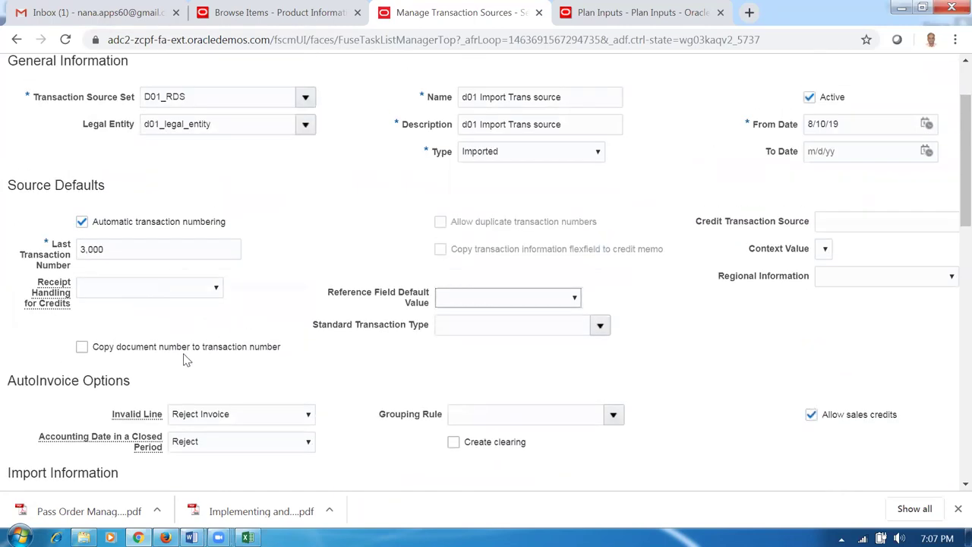
left_click(600, 325)
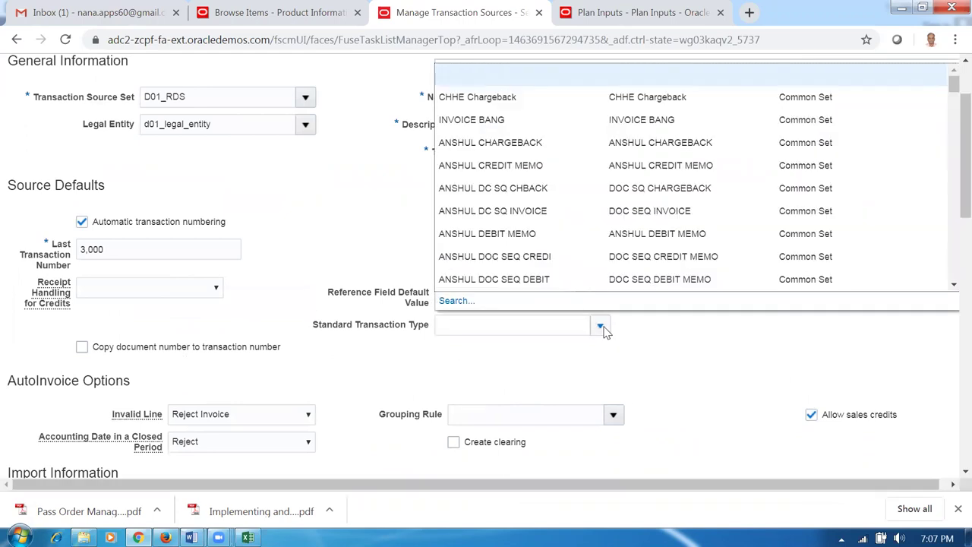
left_click(570, 358)
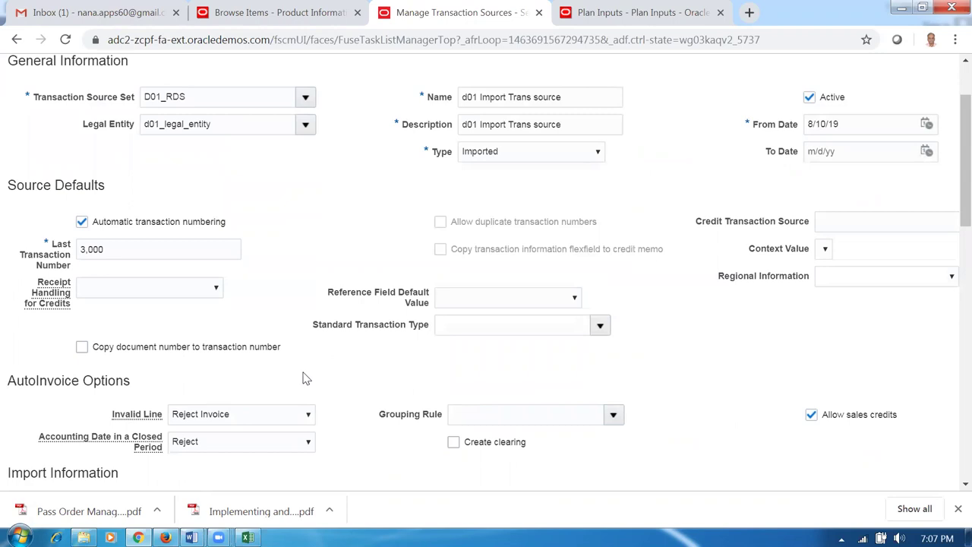
scroll(365, 285, "up", 1)
scroll(365, 284, "up", 2)
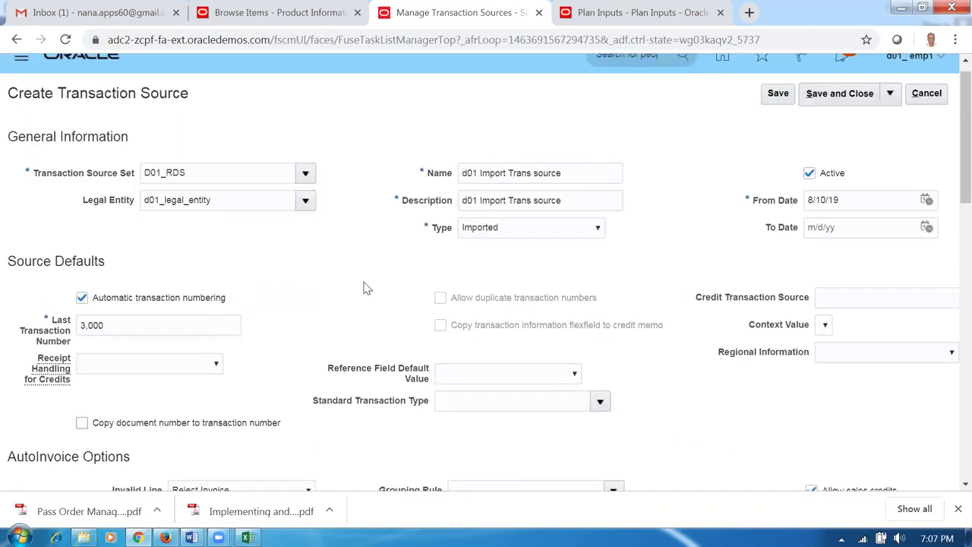
scroll(365, 287, "up", 1)
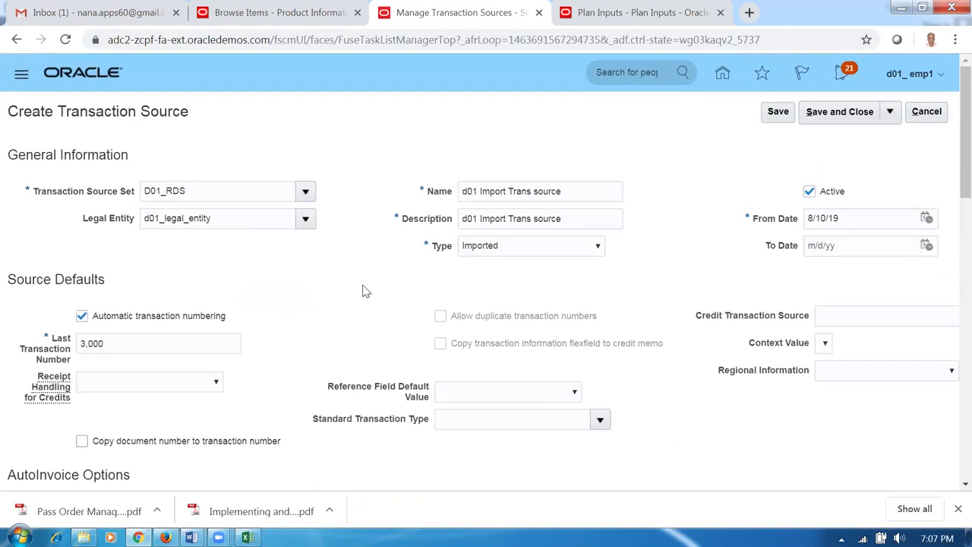
- Save and close the transaction source, then search 'd01' to confirm it is listed
left_click(768, 116)
left_click(829, 119)
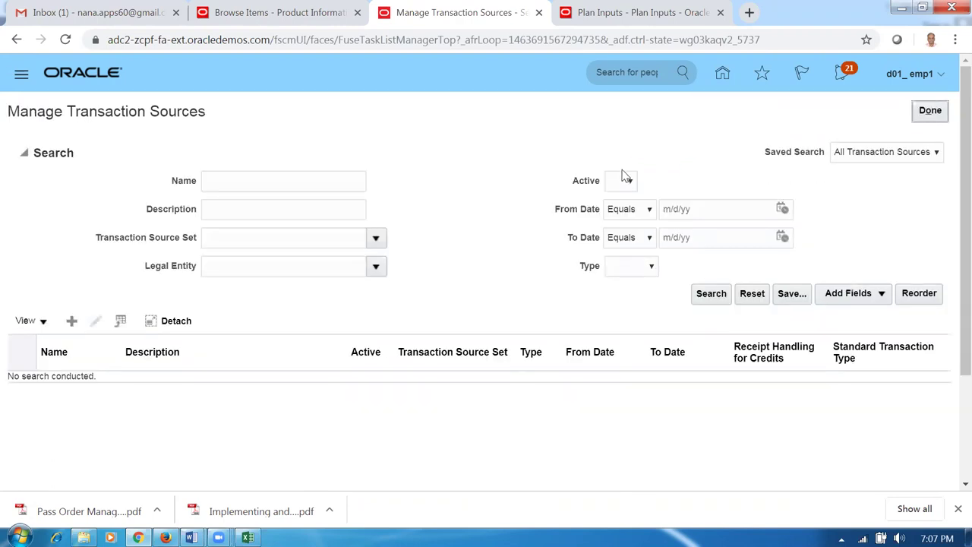
left_click(282, 182)
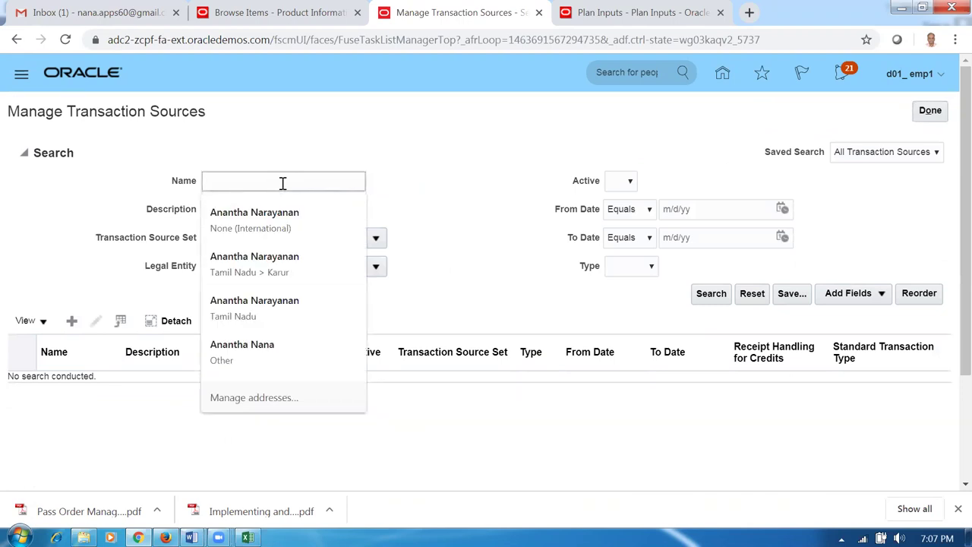
type("d01")
left_click(700, 299)
left_click(316, 259)
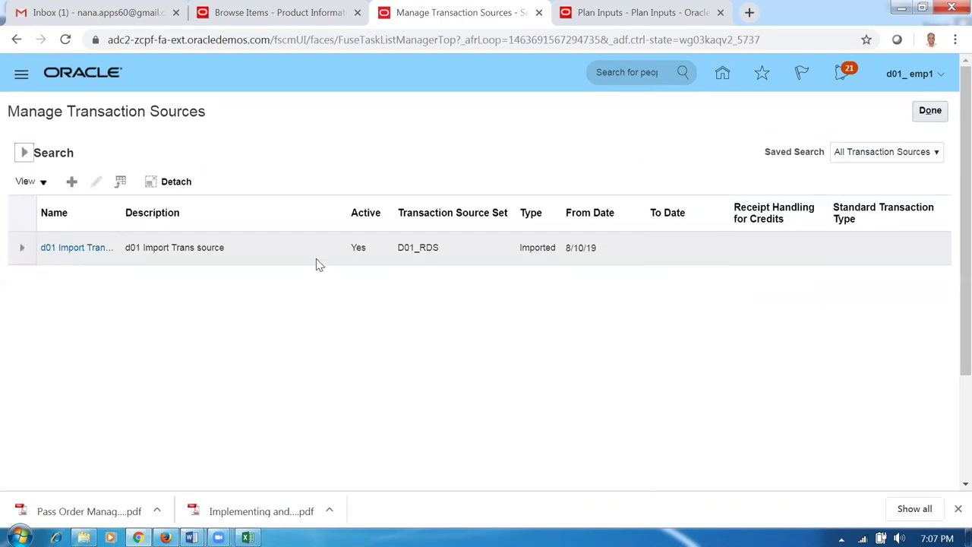
- Copy the next worksheet task name, Manage Remit to Addresses
key("alt+Tab")
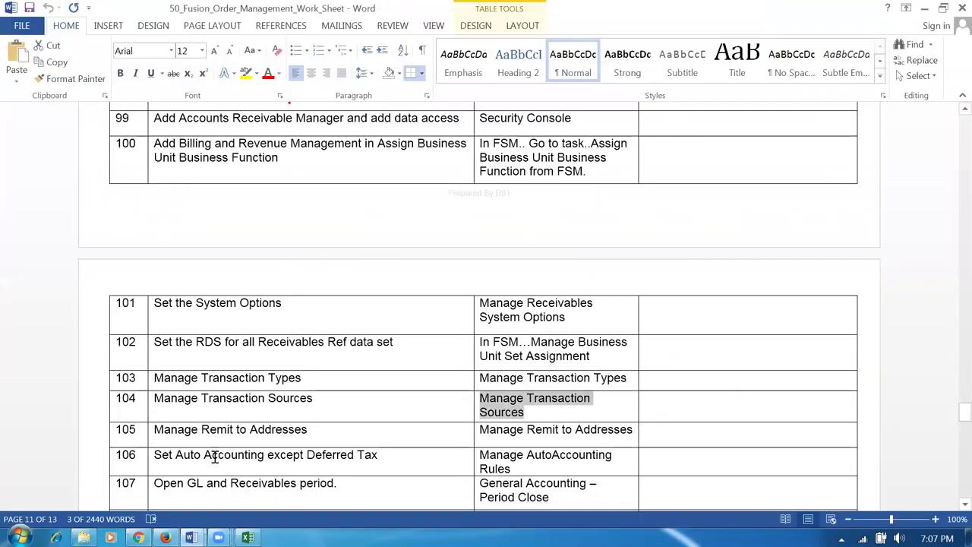
key("Down")
key("shift+End")
key("ctrl+c")
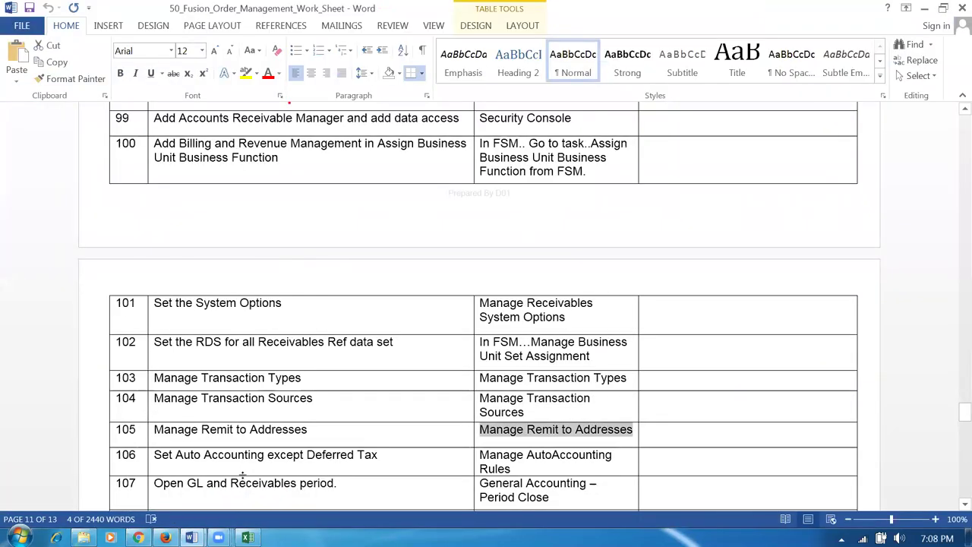
key("alt+Tab")
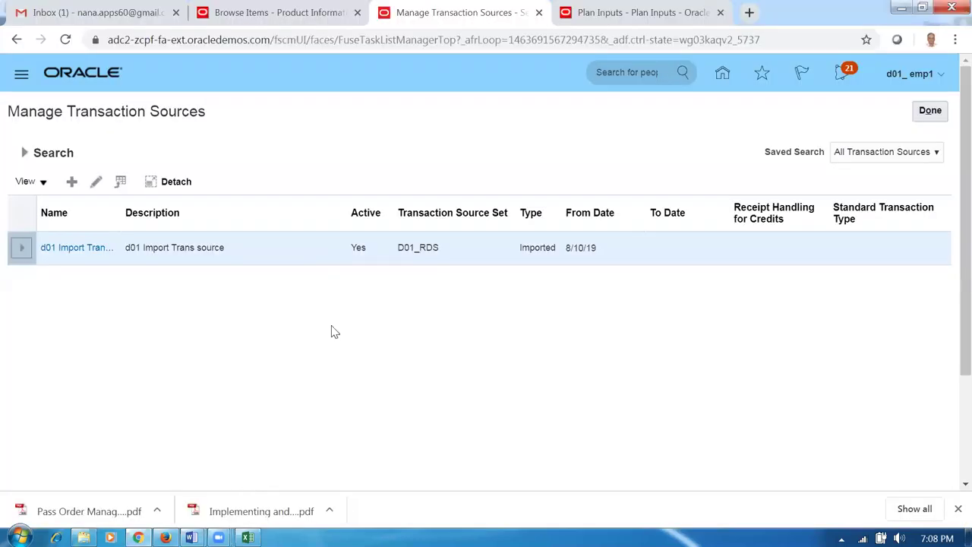
- Search for the Manage Remit to Addresses task and open it
left_click(929, 110)
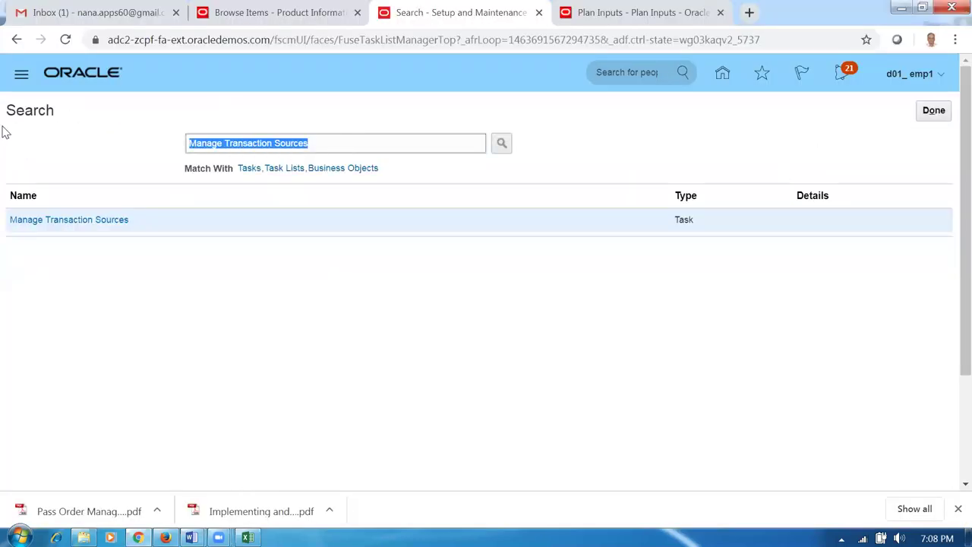
key("ctrl+v")
key("Return")
left_click(35, 226)
left_click(95, 221)
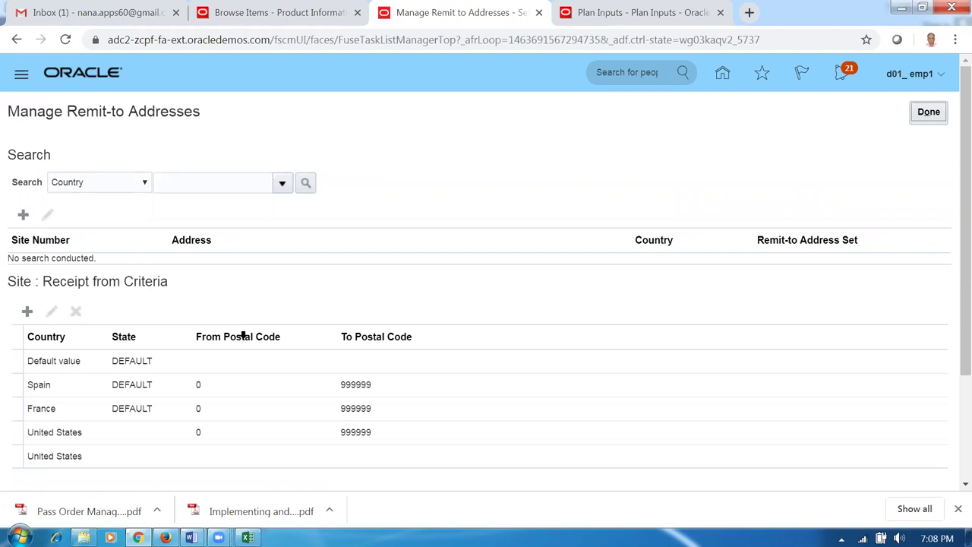
- Review the United States Receipt from Criteria rows of the remit-to addresses
left_click(258, 438)
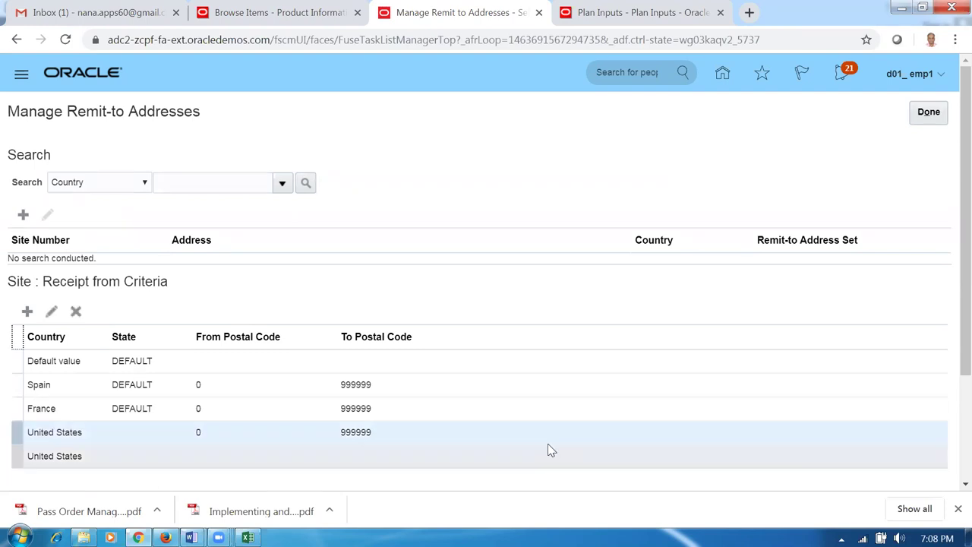
scroll(949, 387, "down", 1)
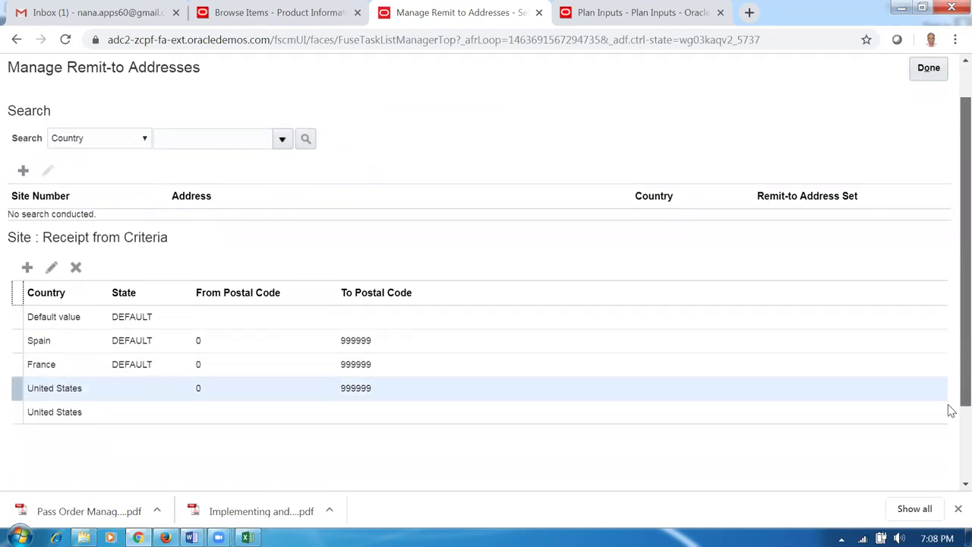
scroll(951, 414, "down", 1)
scroll(952, 434, "down", 1)
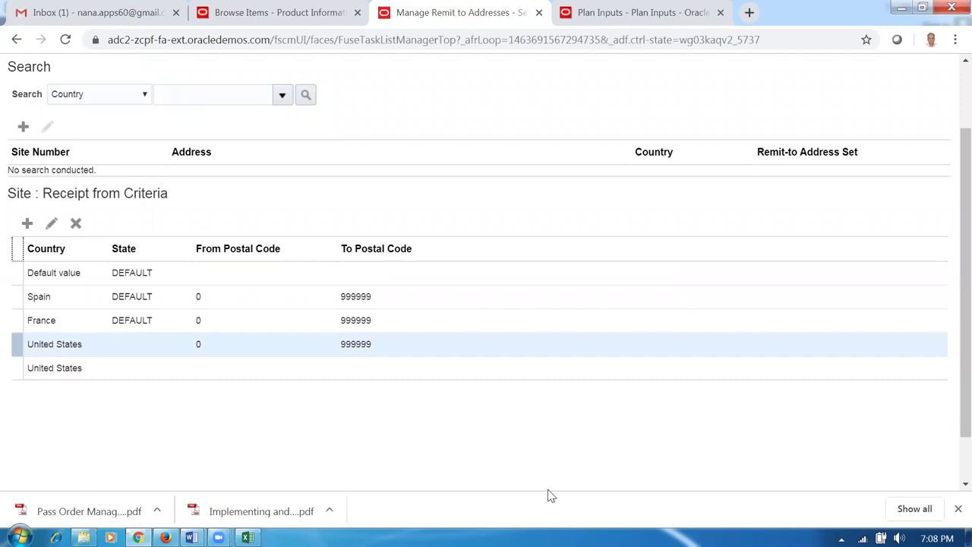
left_click(126, 371)
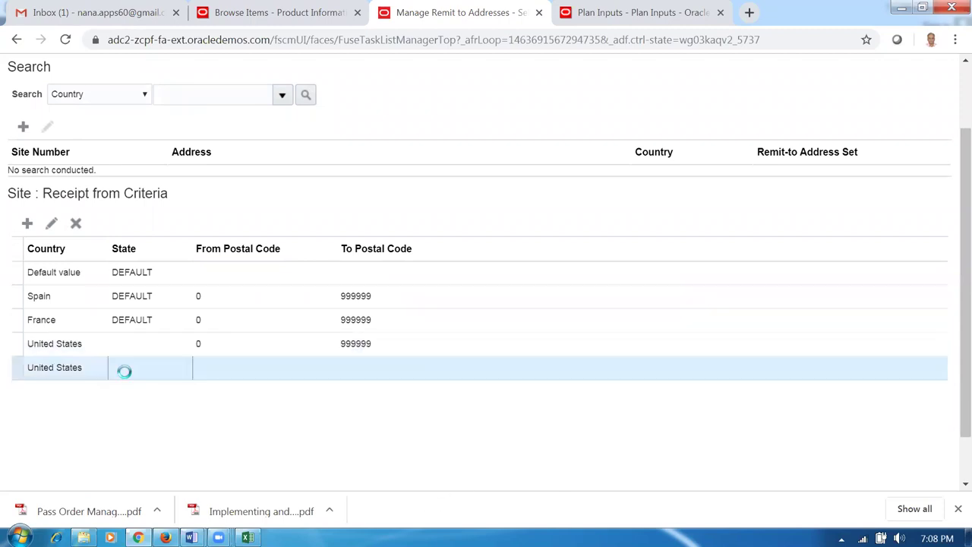
left_click(129, 349)
left_click(135, 367)
left_click(139, 353)
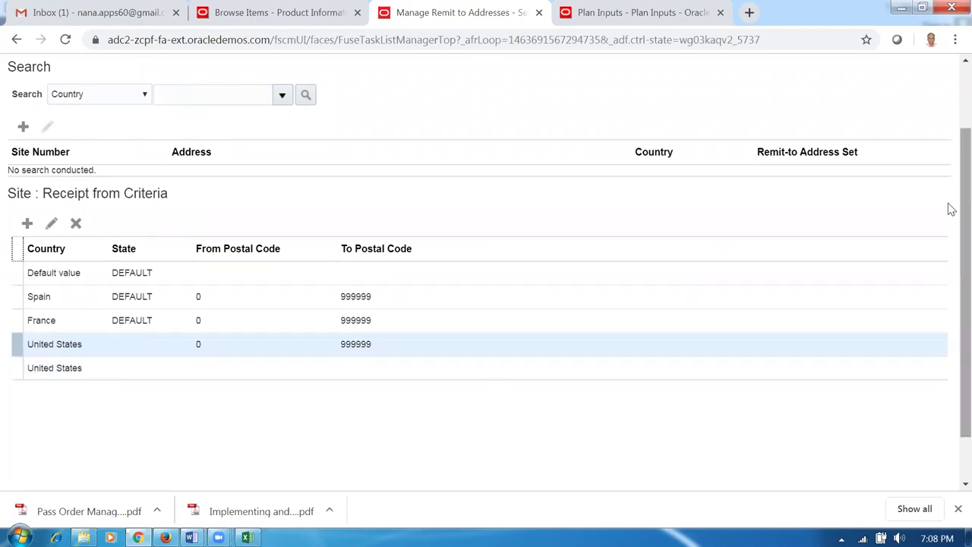
scroll(949, 157, "up", 1)
scroll(951, 156, "up", 1)
scroll(950, 152, "down", 1)
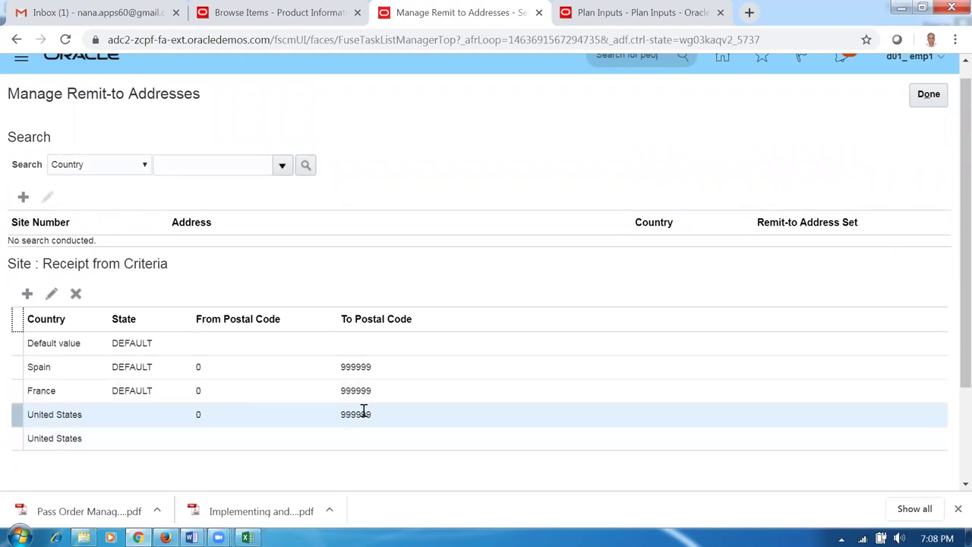
- Close the remit-to addresses page and copy Manage AutoAccounting Rules from the worksheet
left_click(919, 104)
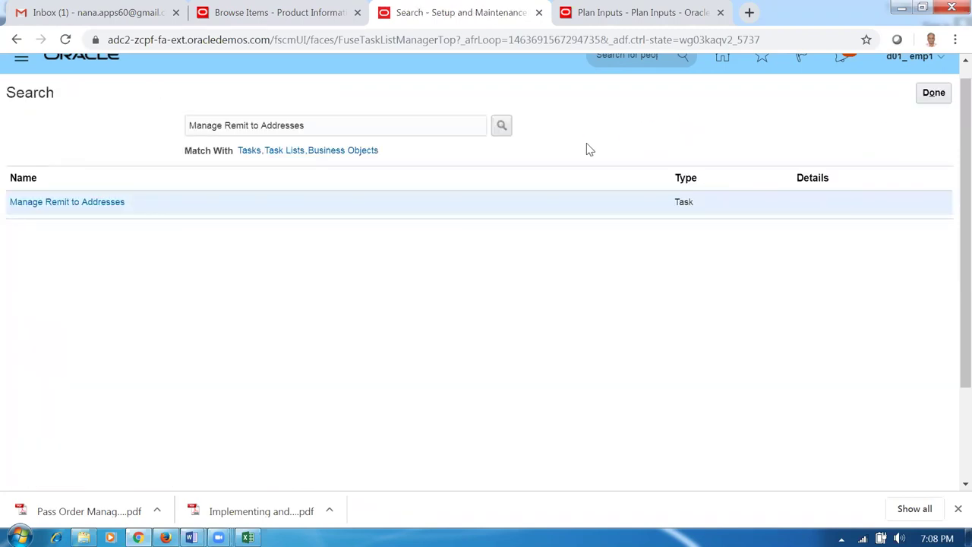
key("alt+Tab")
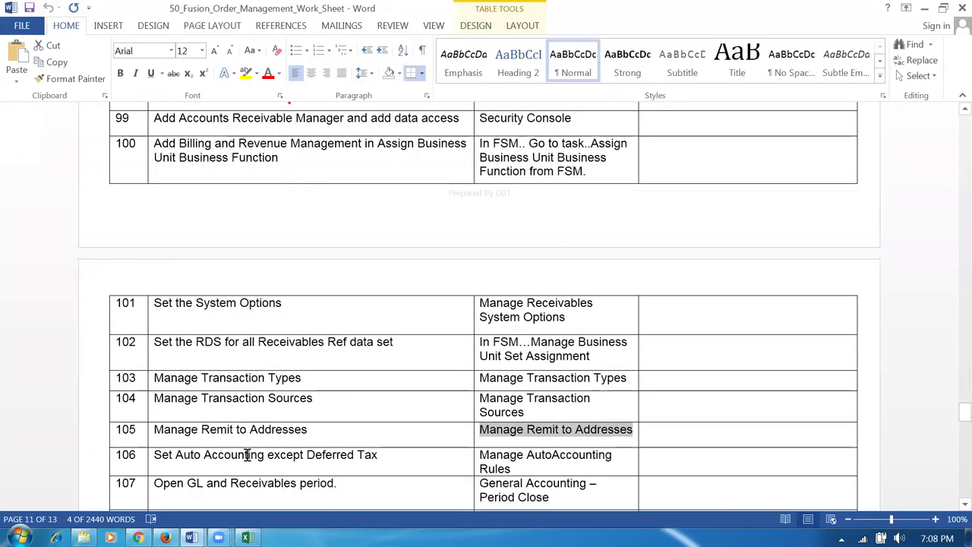
left_click(267, 485)
key("Up")
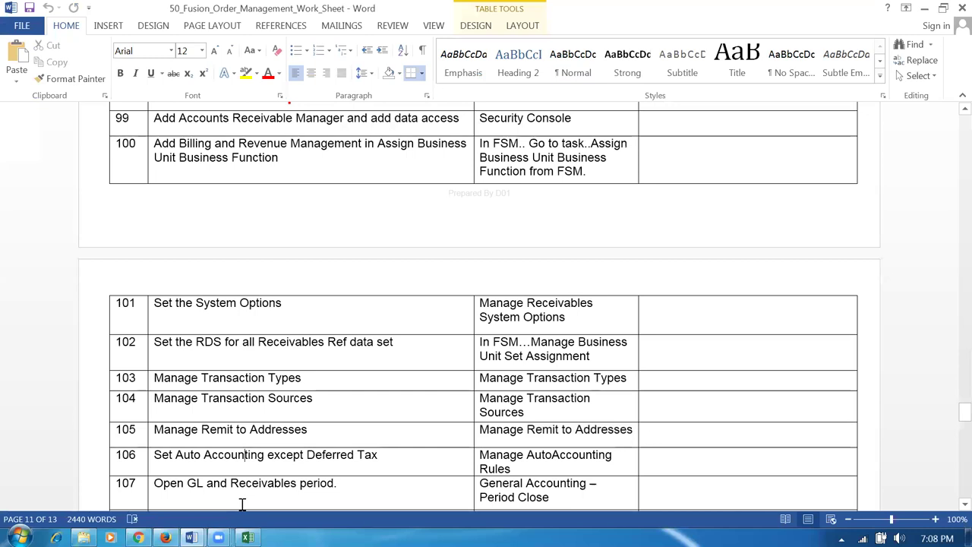
key("Tab")
key("ctrl+c")
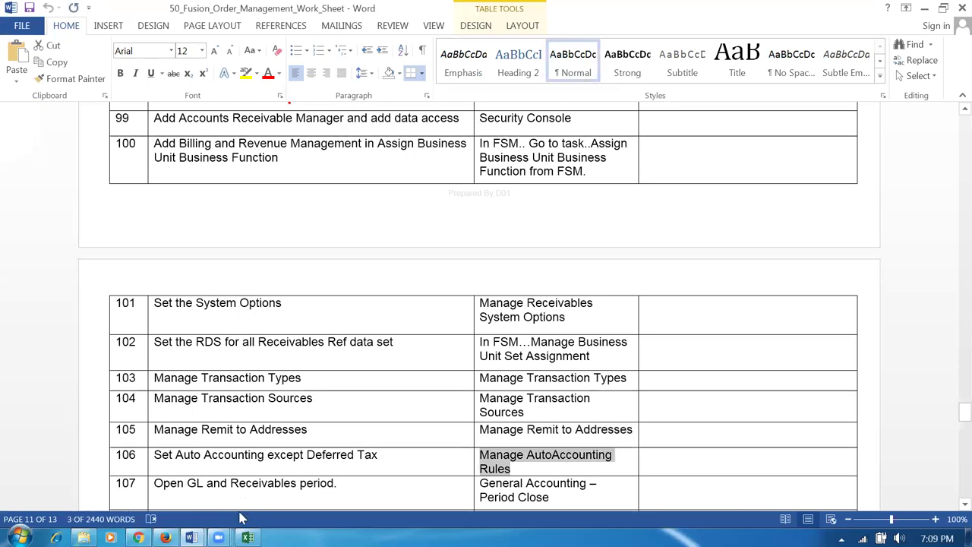
key("alt+Tab")
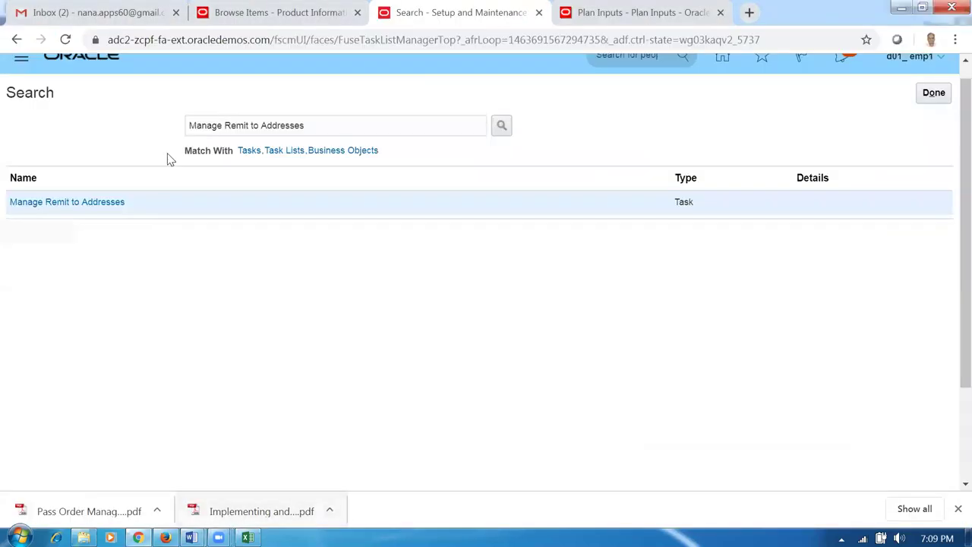
- Replace the task search with Manage AutoAccounting Rules and open that task
left_click_drag(306, 125, 33, 129)
key("ctrl+v")
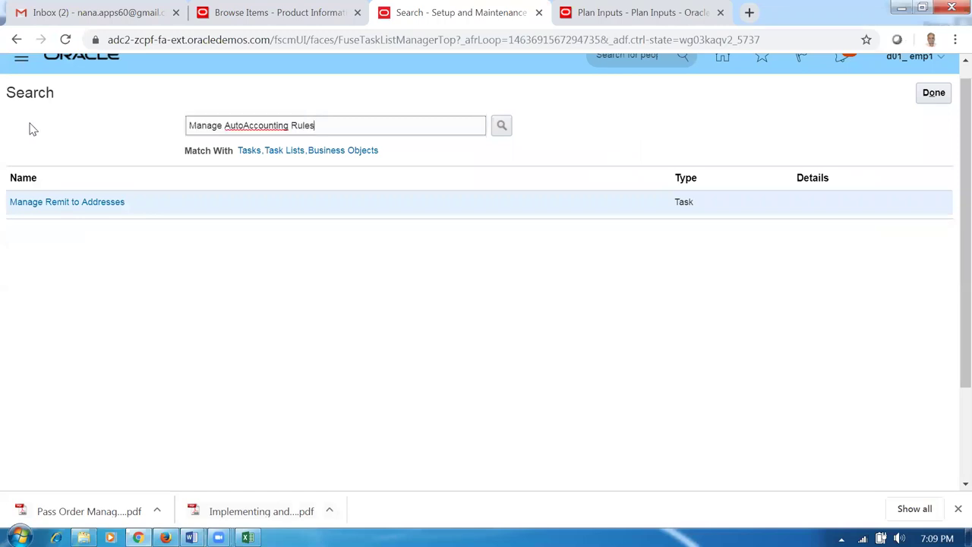
key("Return")
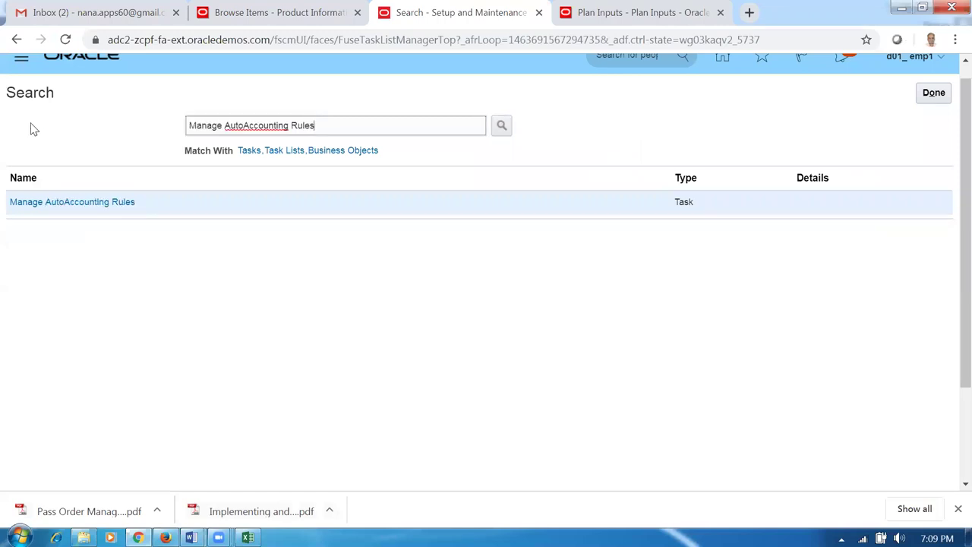
left_click(74, 204)
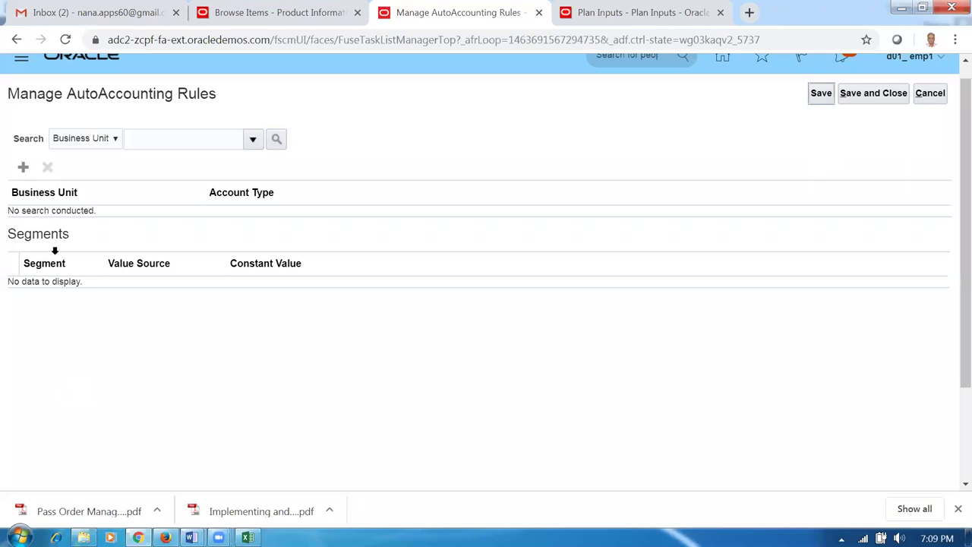
- Start a new AutoAccounting rule for d01_business_unit with account type AutoInvoice Clearing
left_click(23, 168)
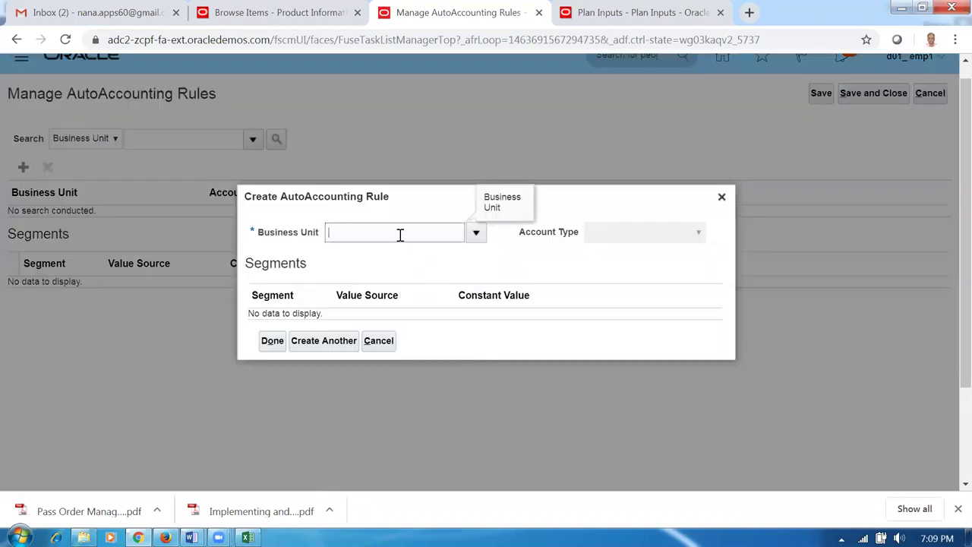
left_click(388, 234)
type("d01")
key("Tab")
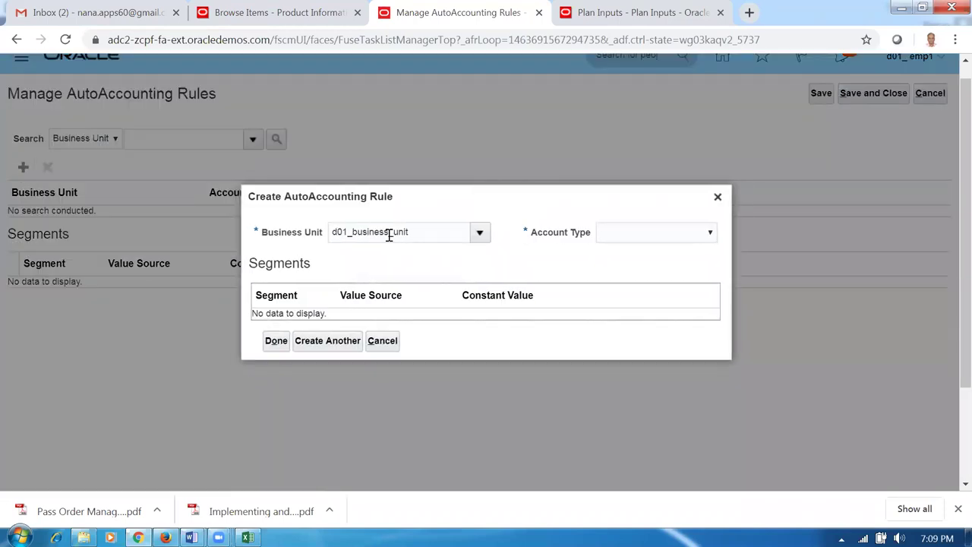
left_click(657, 234)
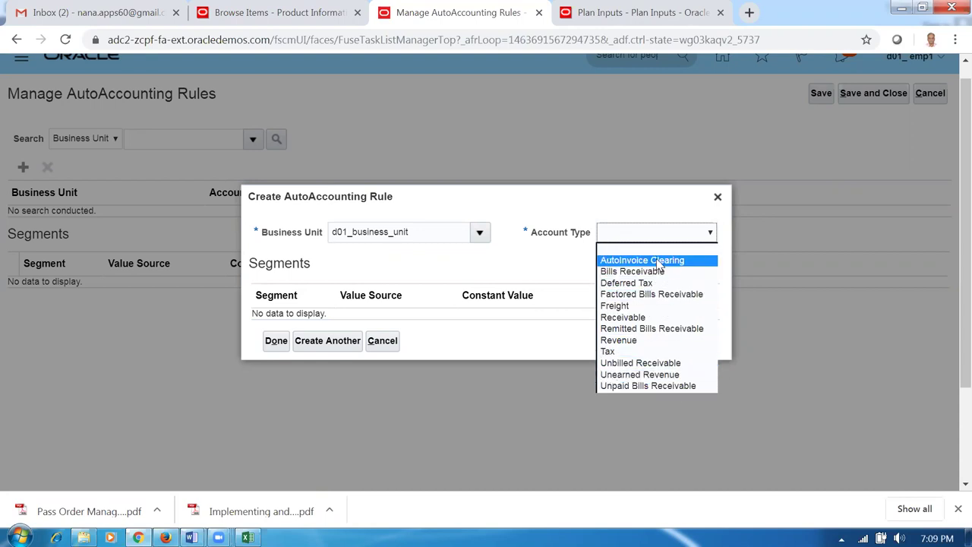
left_click(640, 260)
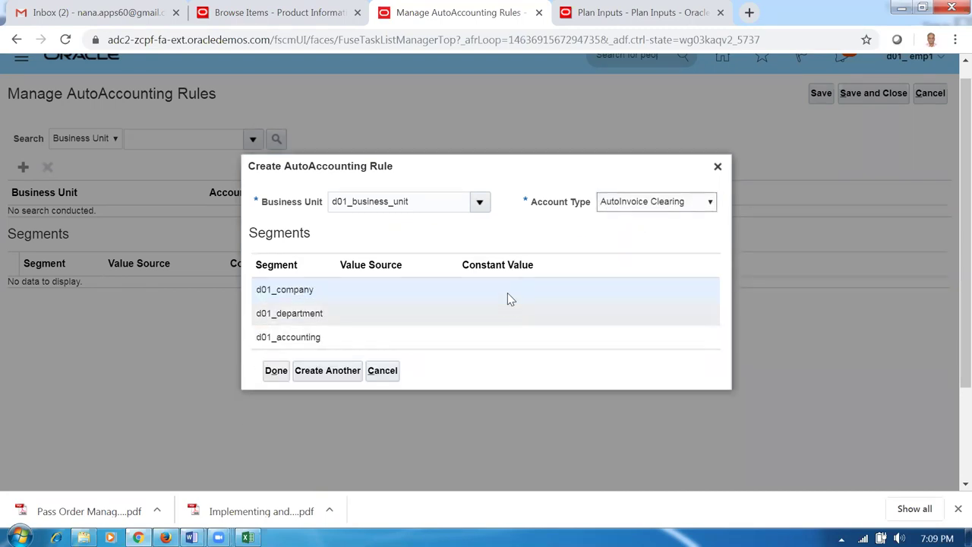
- Set constants 10, 100 and 1000 and save the rule with Create Another
left_click(506, 294)
type("10")
left_click(499, 322)
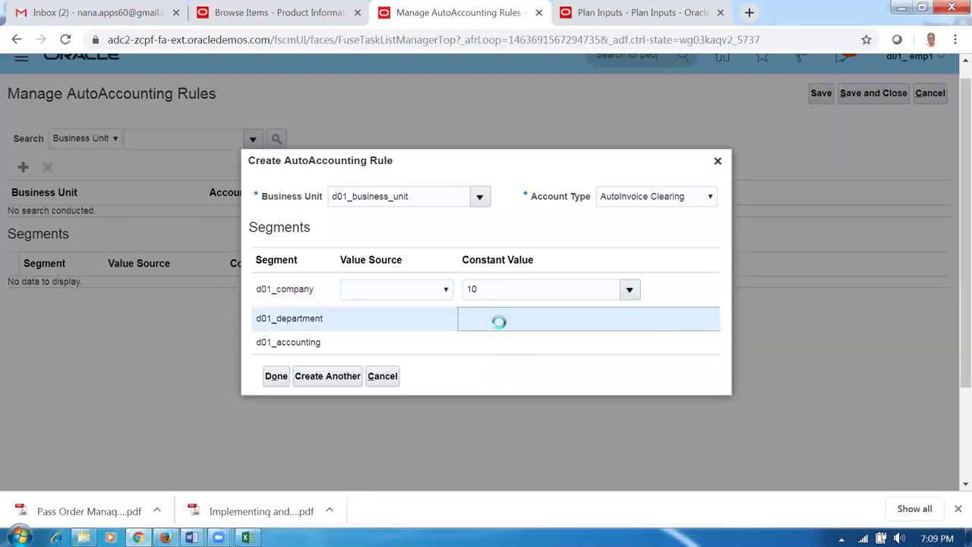
type("100")
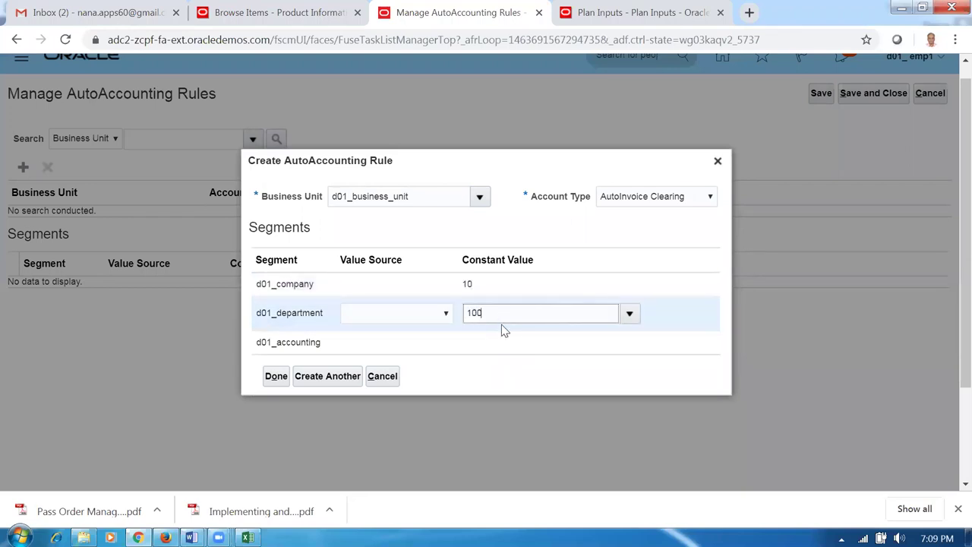
left_click(506, 343)
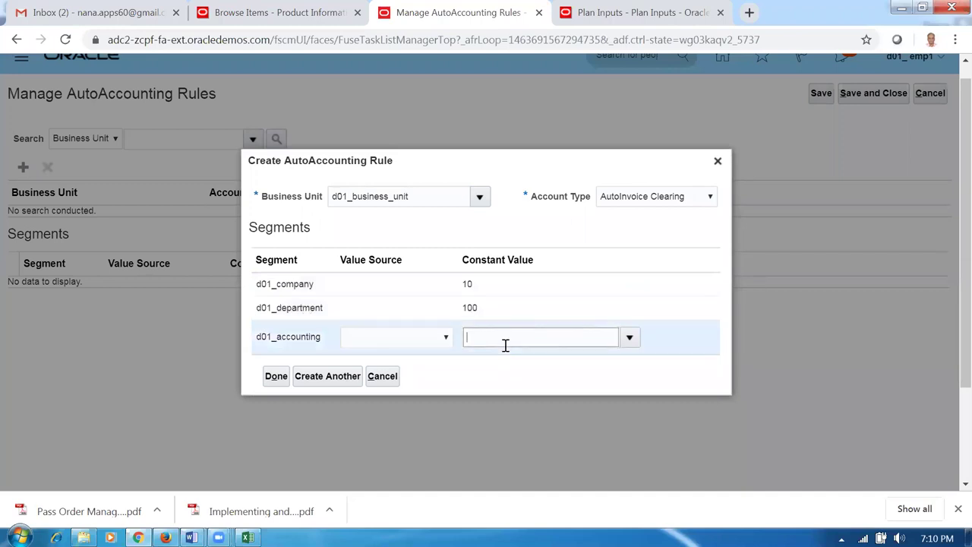
type("1000")
key("Home")
left_click(619, 232)
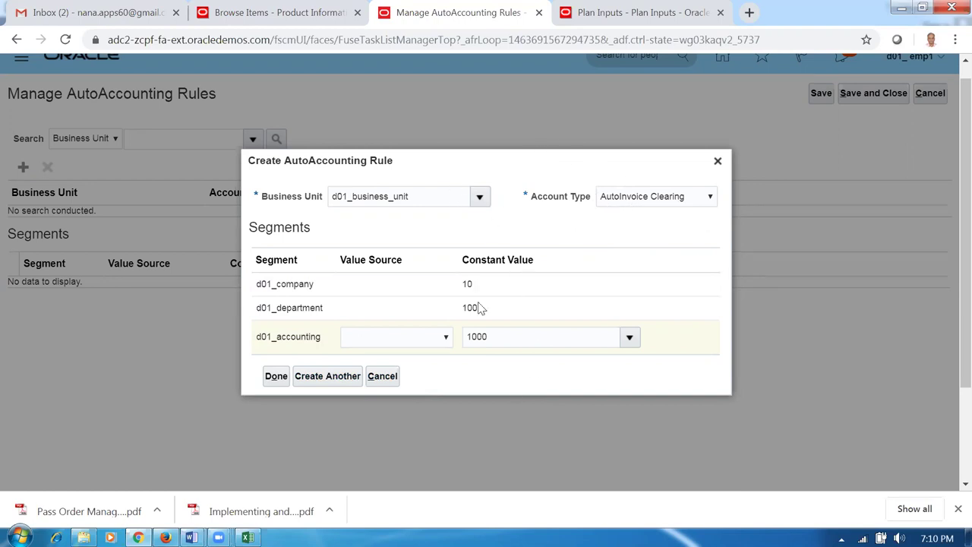
left_click(332, 379)
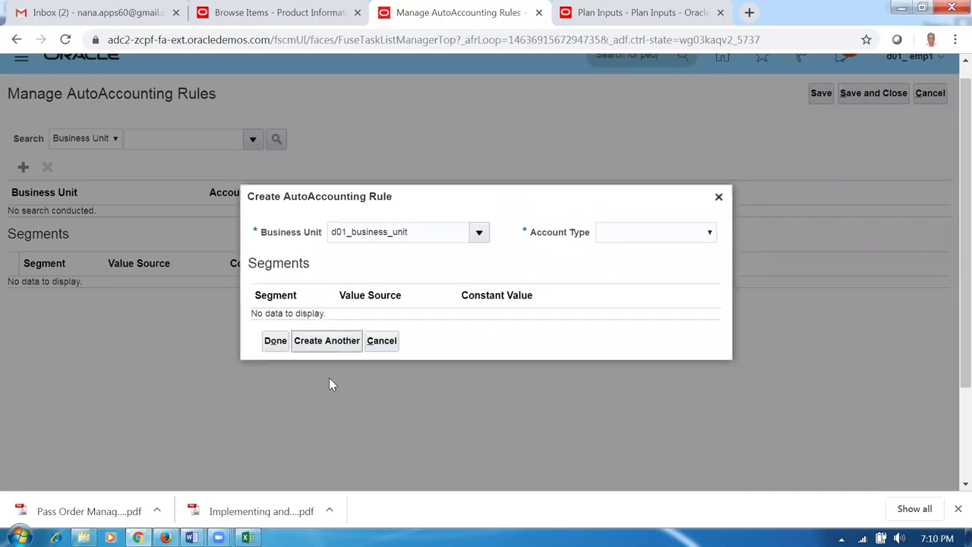
- Create the Bills Receivable rule with constants 10, 100 and 1000
left_click(643, 233)
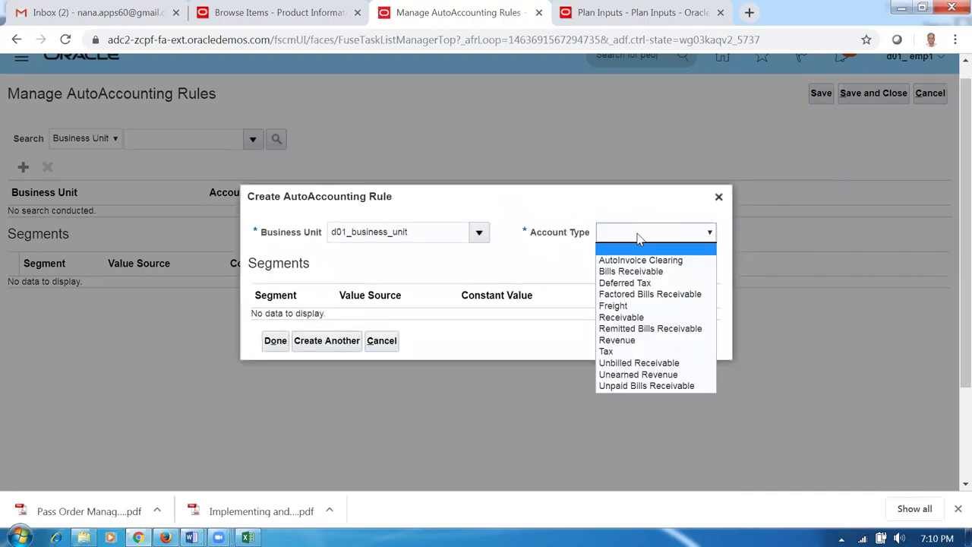
left_click(621, 271)
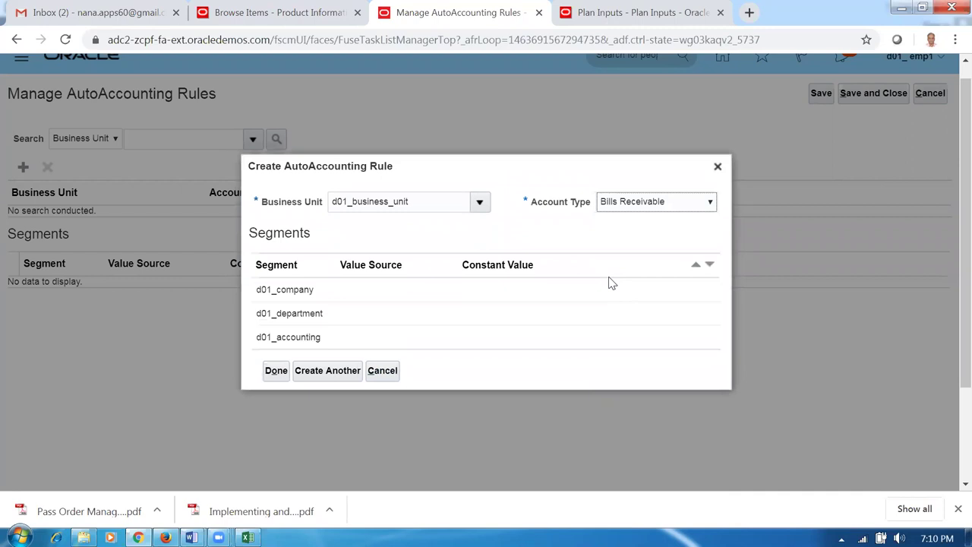
left_click(487, 292)
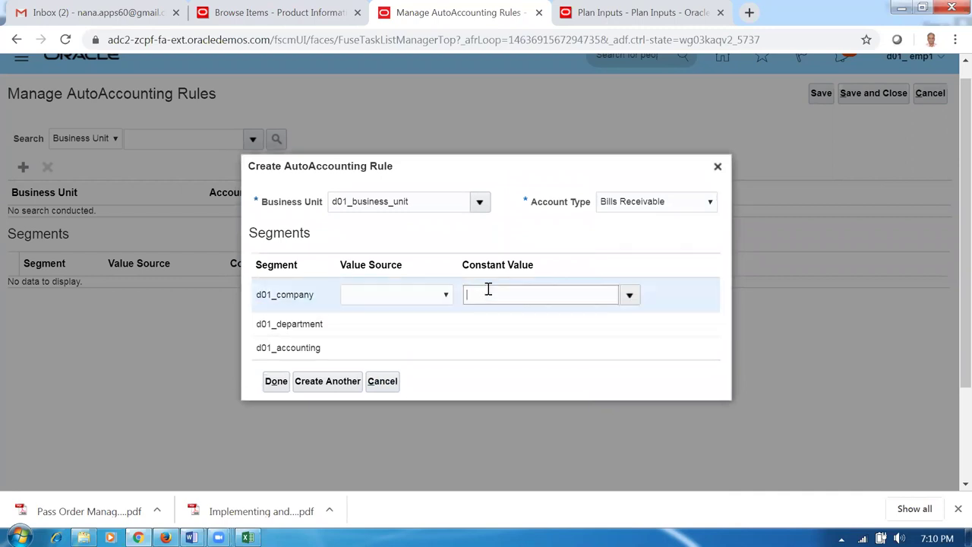
type("10")
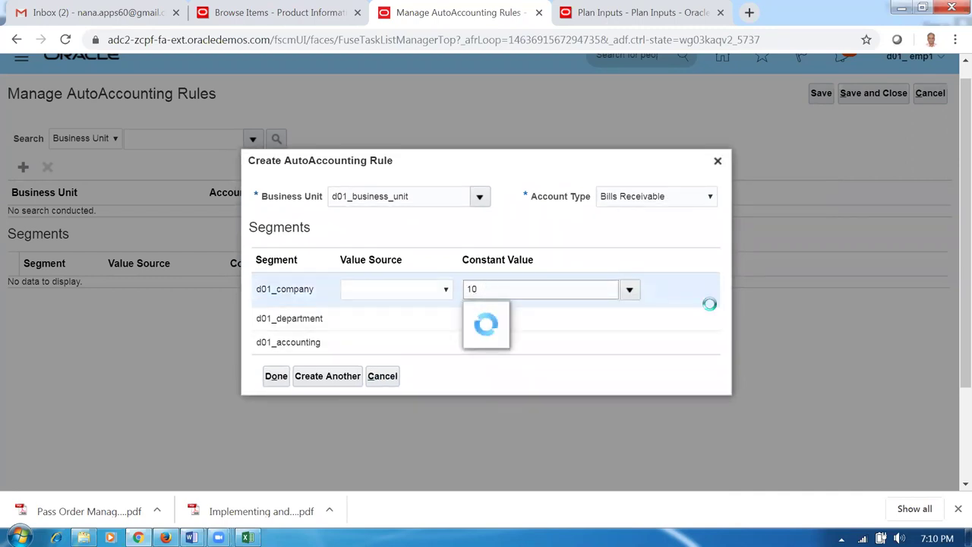
left_click(504, 318)
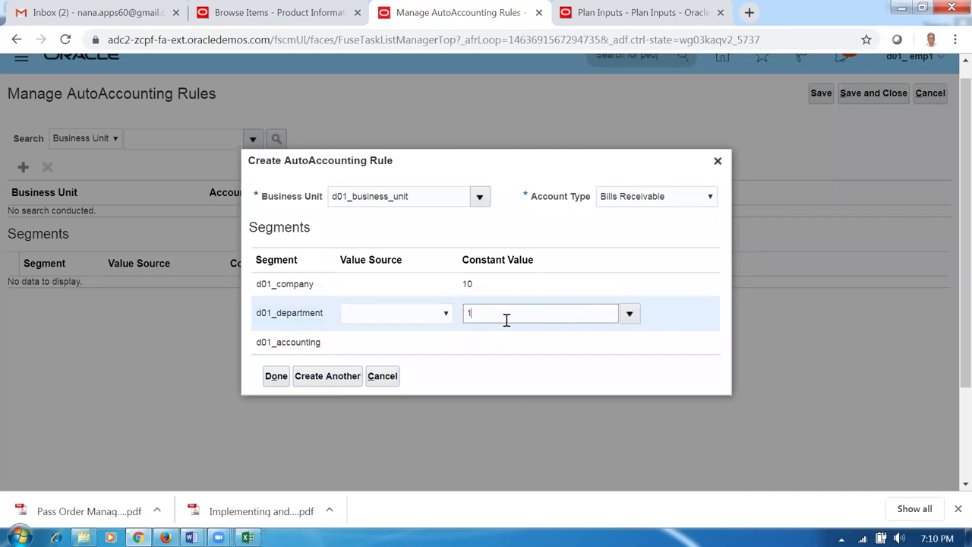
left_click(505, 343)
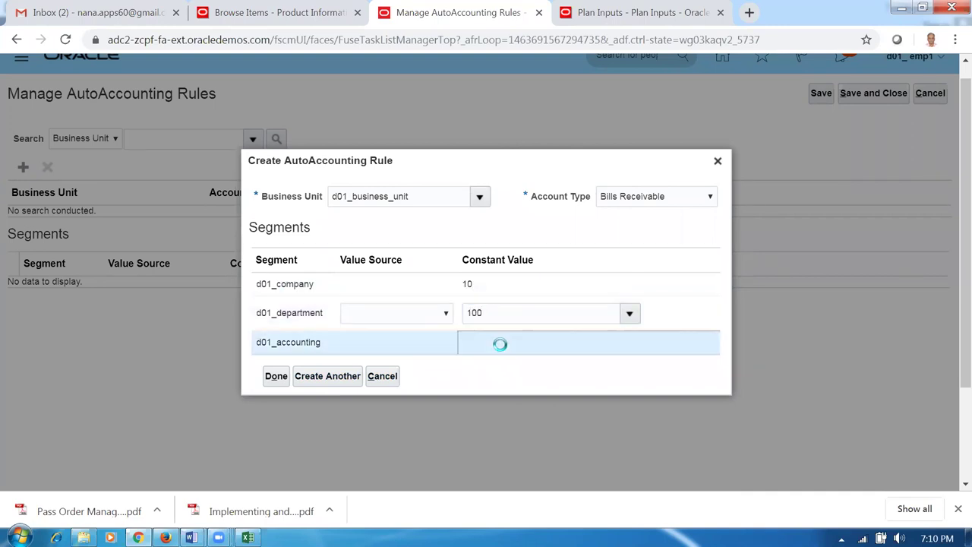
type("1000")
left_click(404, 411)
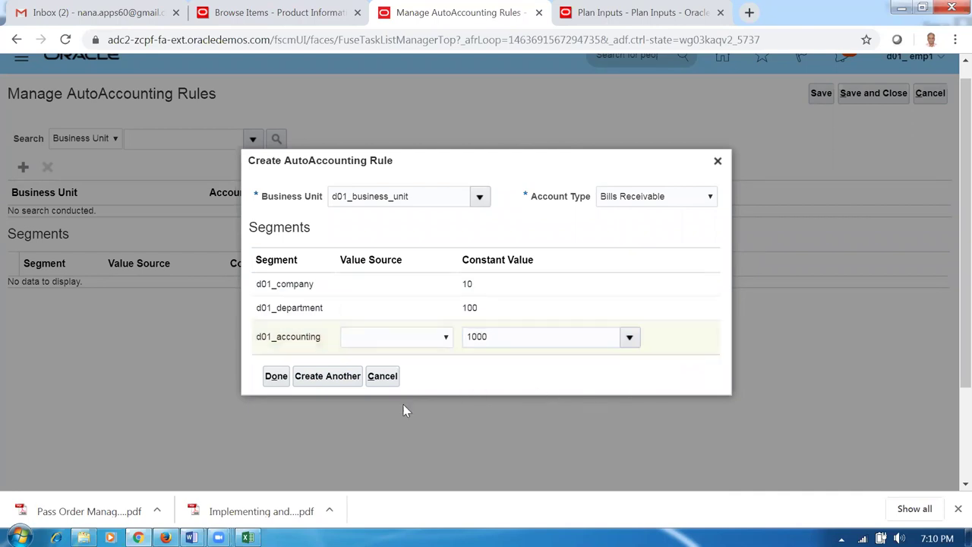
left_click(317, 381)
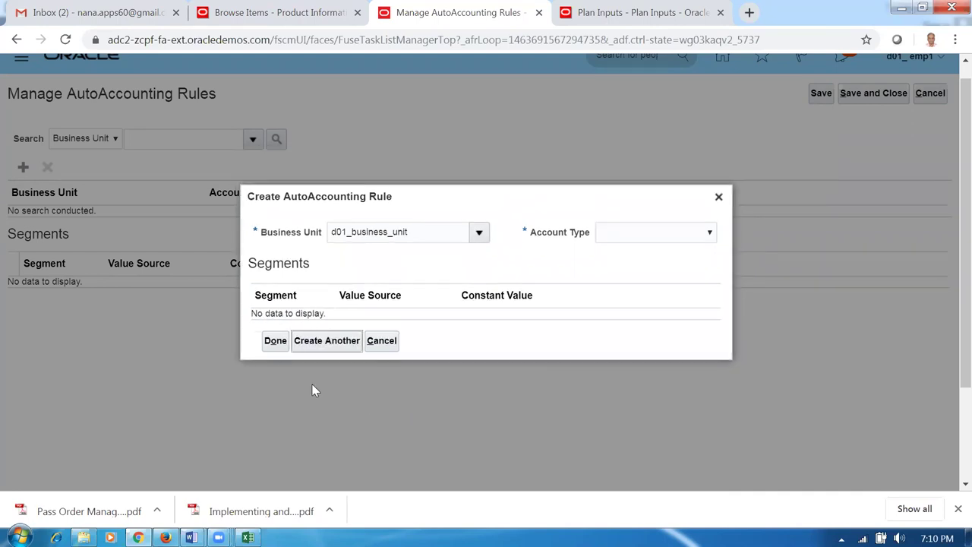
- Create the Factored Bills Receivable rule with constants 10, 100 and 1000
left_click(636, 241)
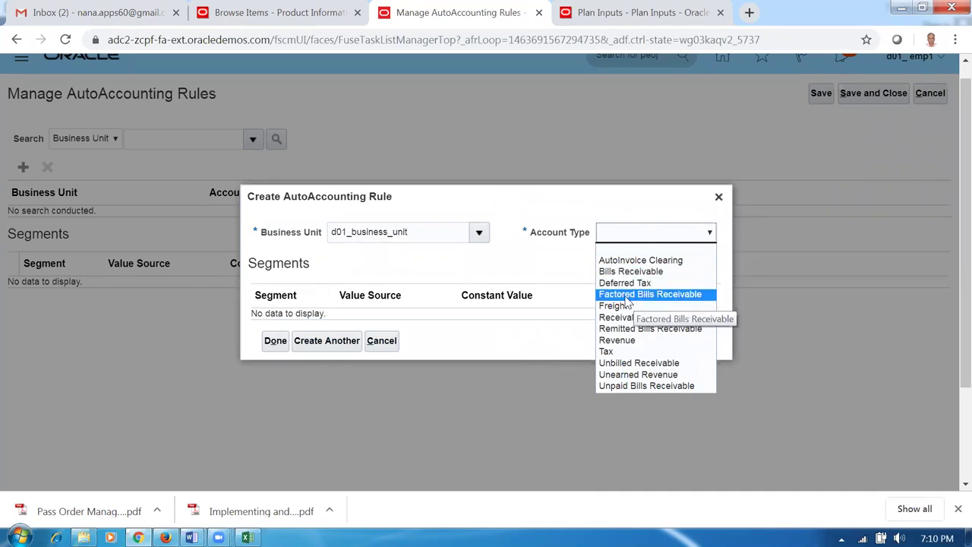
left_click(636, 296)
left_click(495, 289)
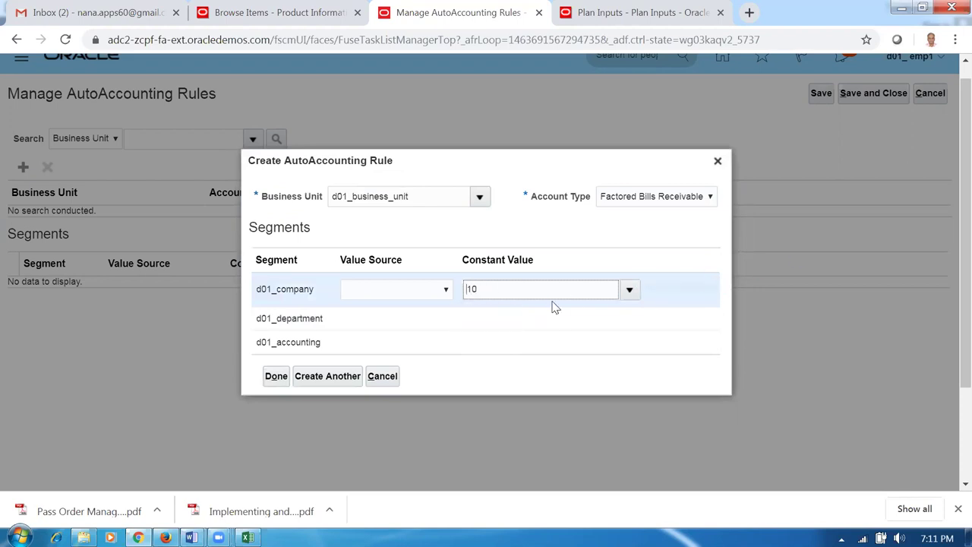
left_click(499, 318)
type("100")
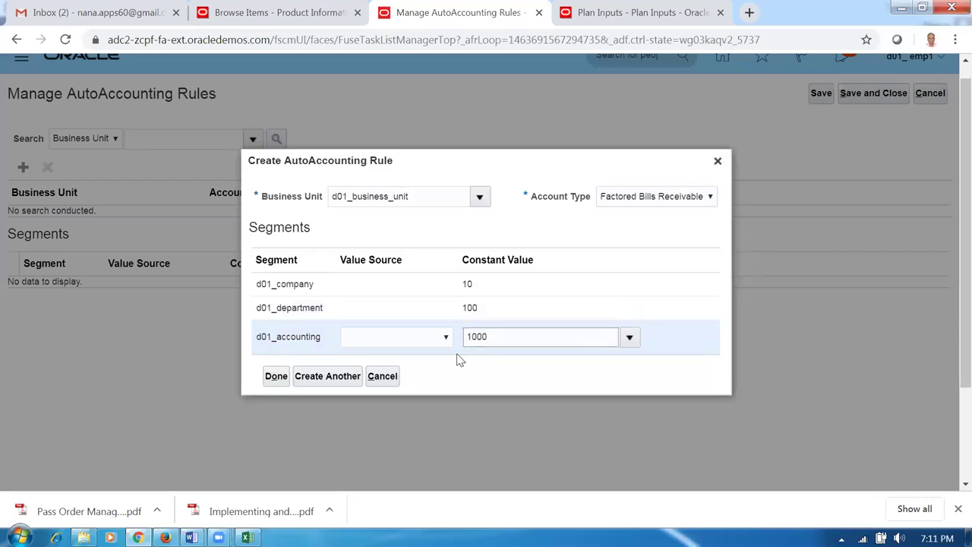
left_click(306, 376)
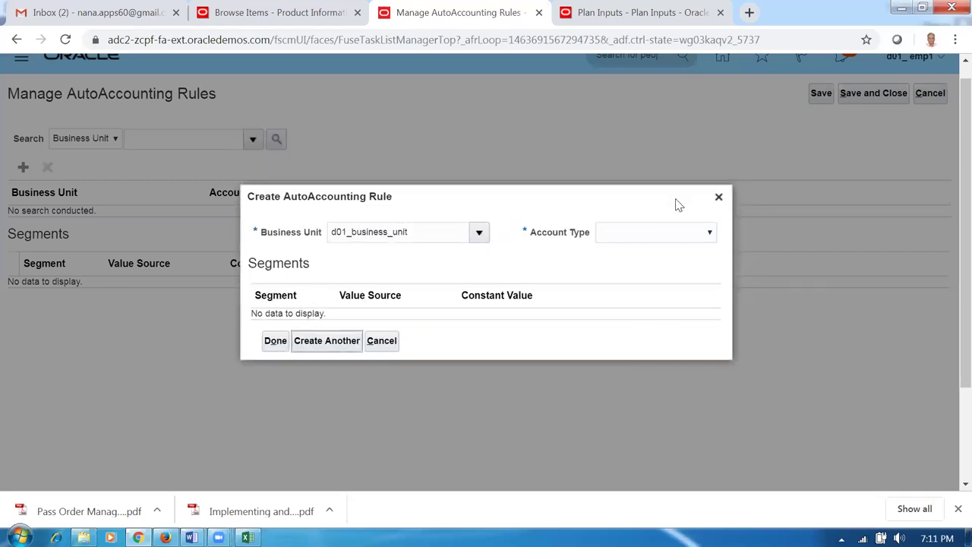
- Create the Freight rule with constants 10, 100 and 1000
left_click(662, 230)
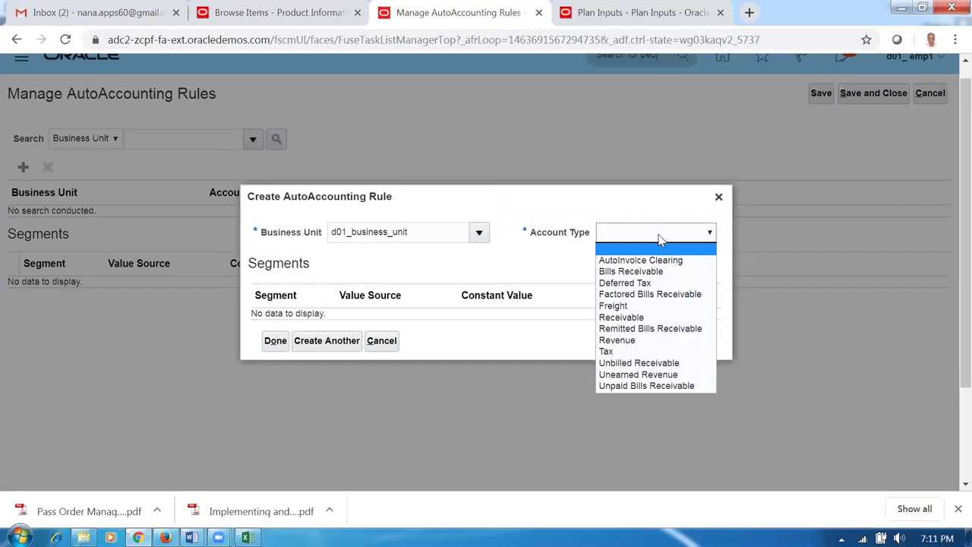
left_click(624, 305)
left_click(481, 293)
left_click(486, 319)
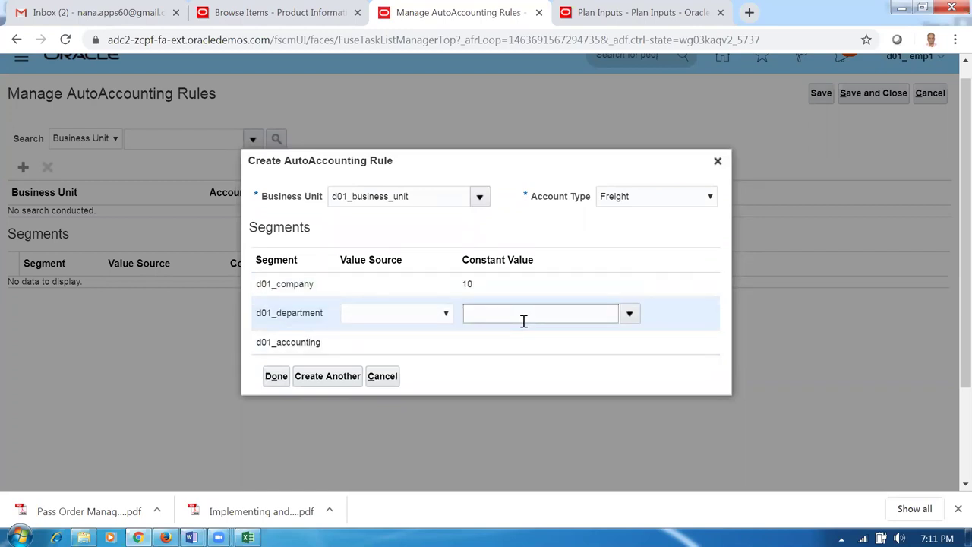
type("100")
left_click(524, 343)
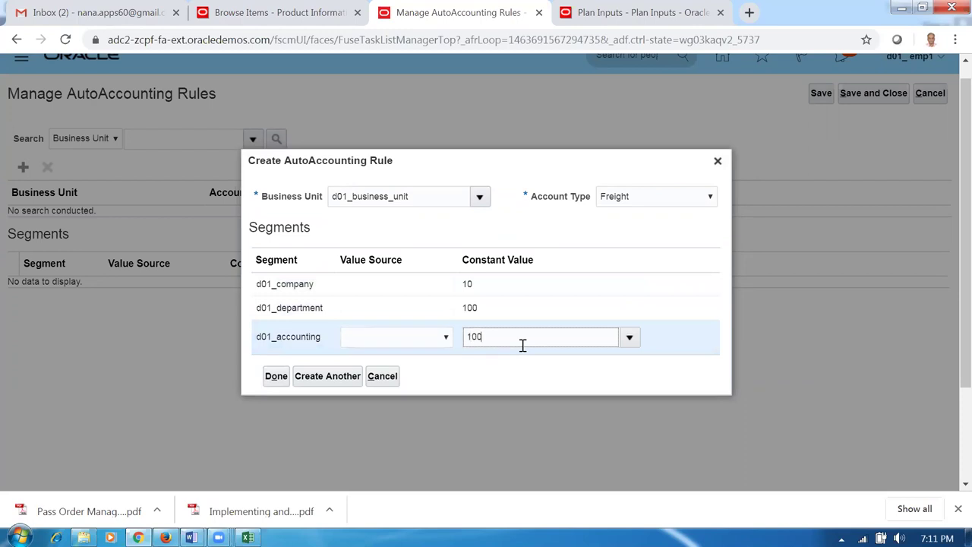
left_click(332, 377)
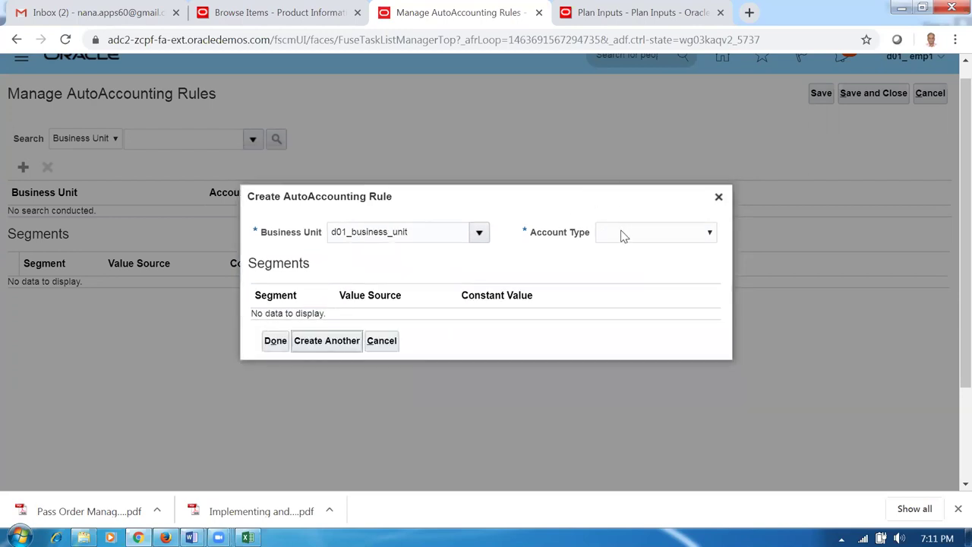
- Add a Receivable AutoAccounting rule with constant segment values 10, 100 and 1000
left_click(621, 237)
left_click(624, 318)
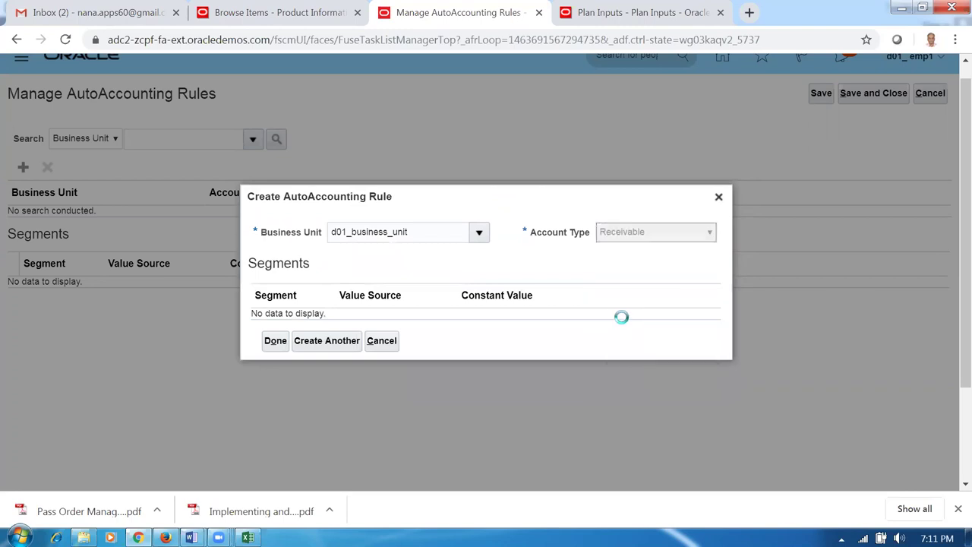
left_click(466, 292)
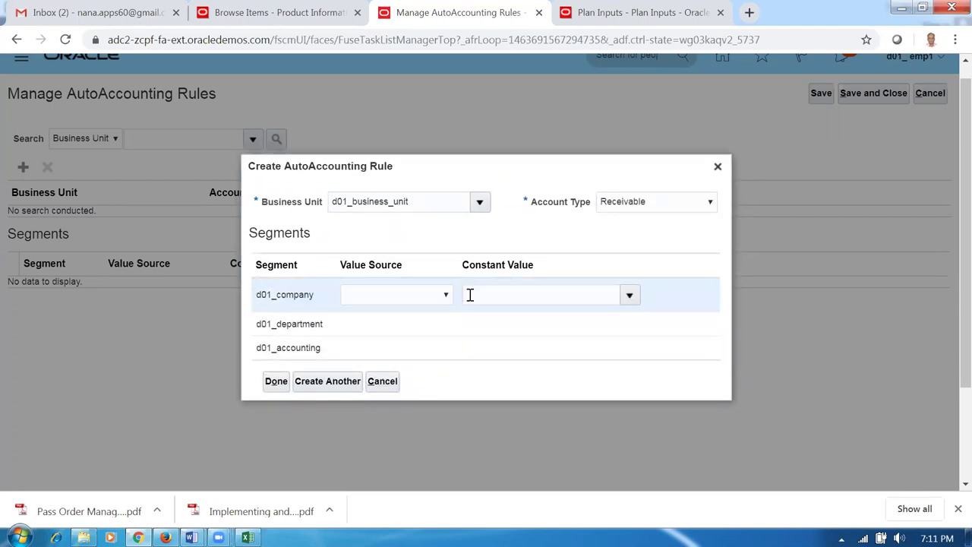
type("10")
left_click(486, 322)
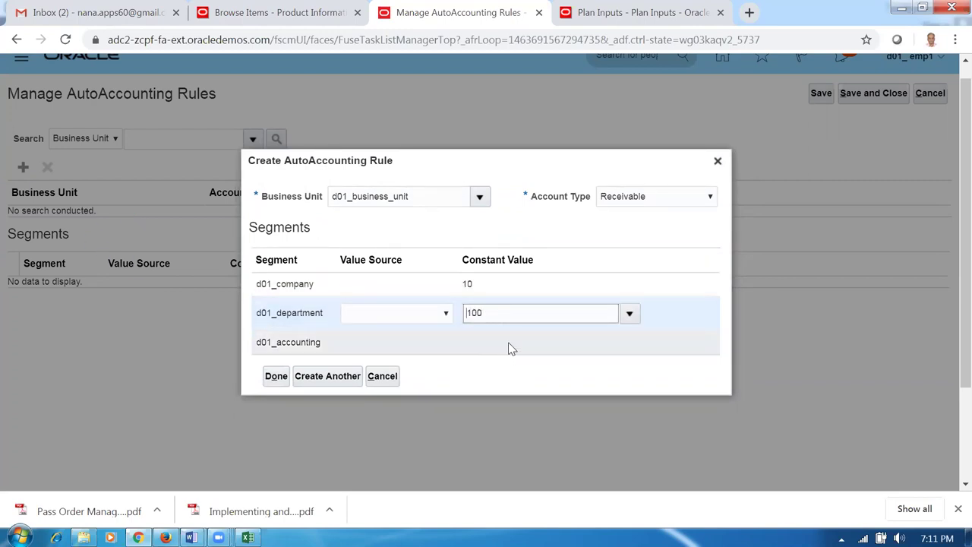
left_click(515, 338)
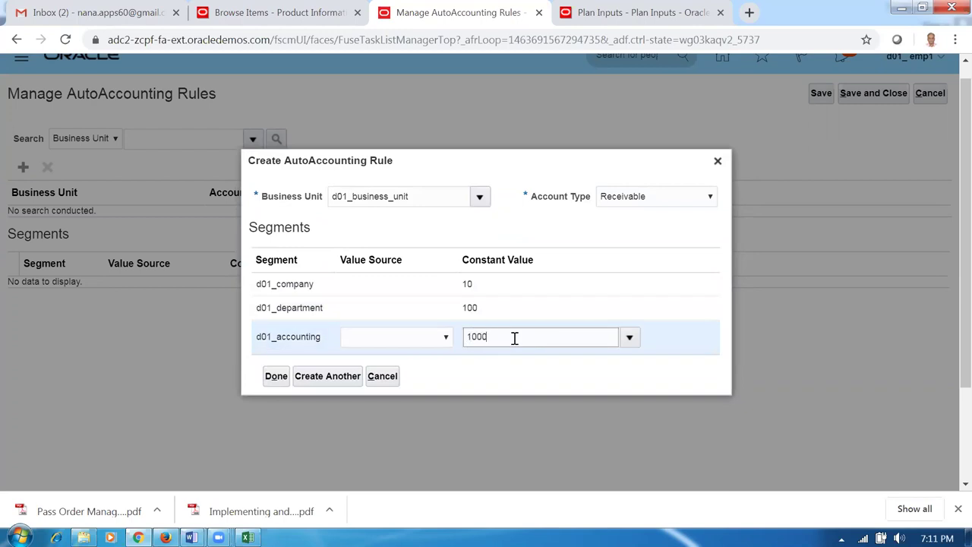
left_click(344, 379)
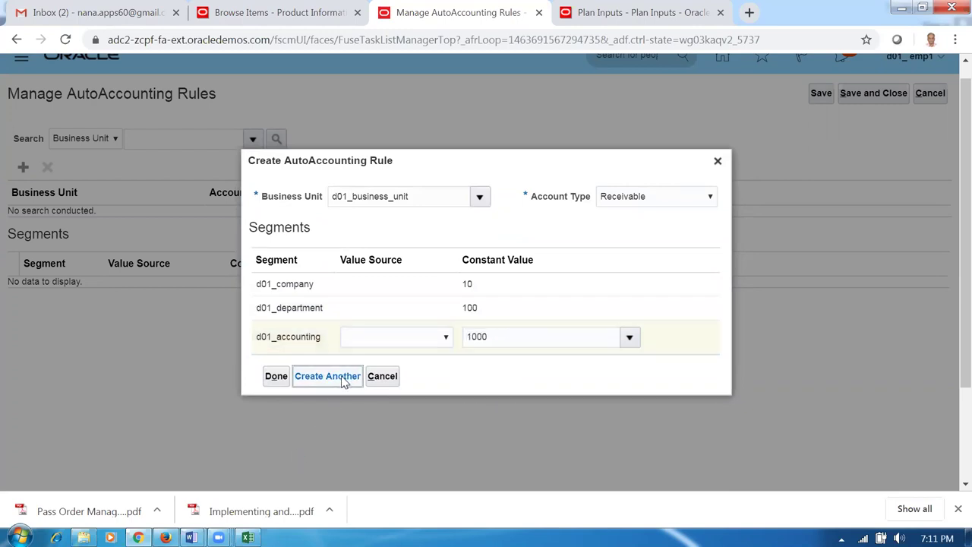
- Add a Remitted Bills Receivable rule with constant values 10, 100 and 1000
left_click(628, 233)
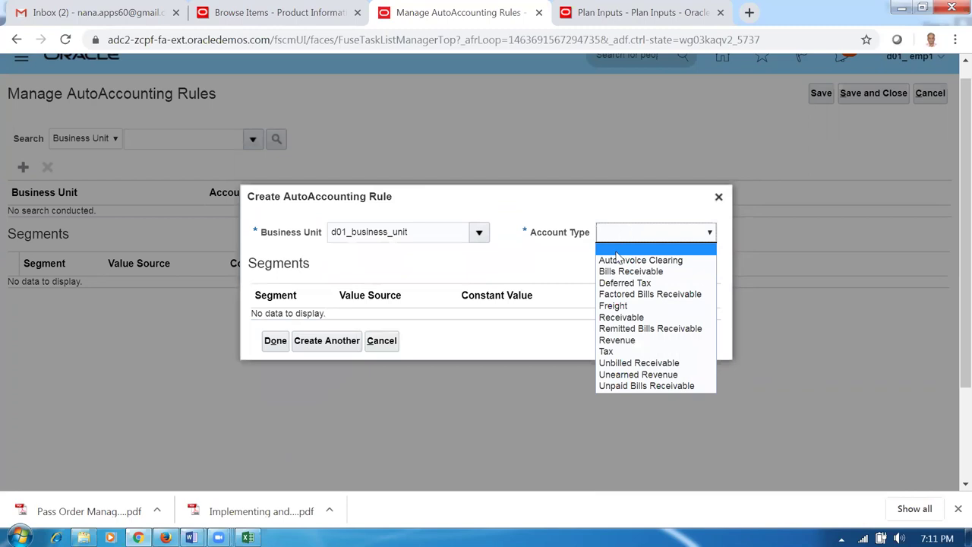
left_click(624, 329)
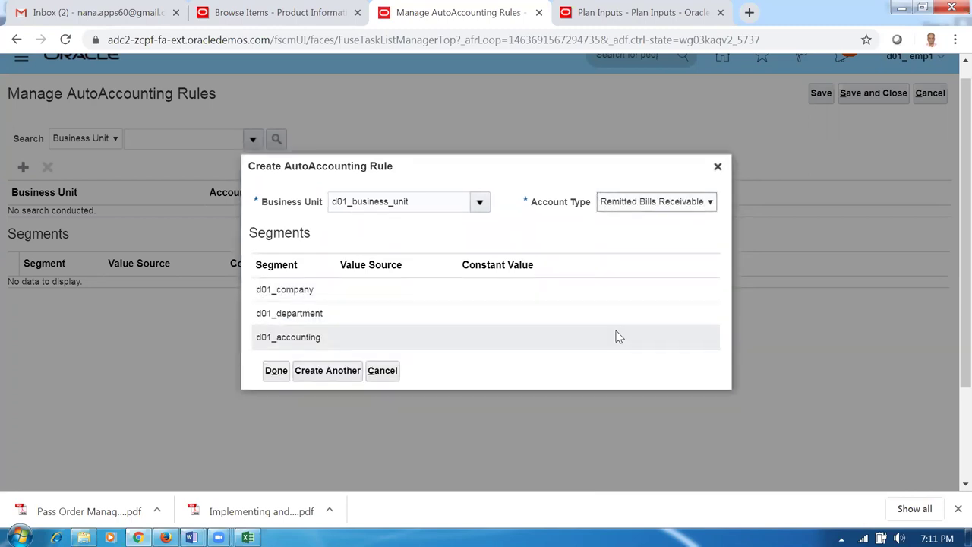
left_click(501, 296)
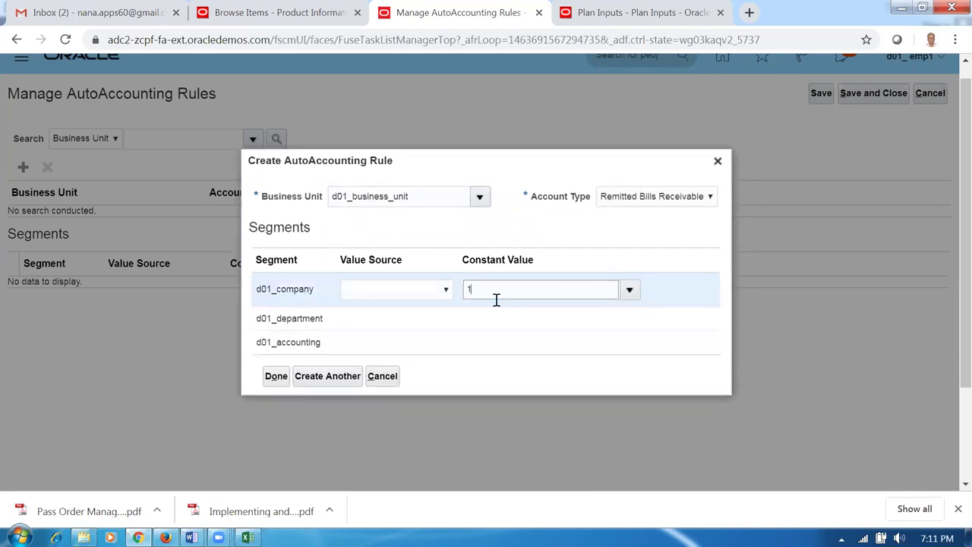
type("10")
left_click(500, 322)
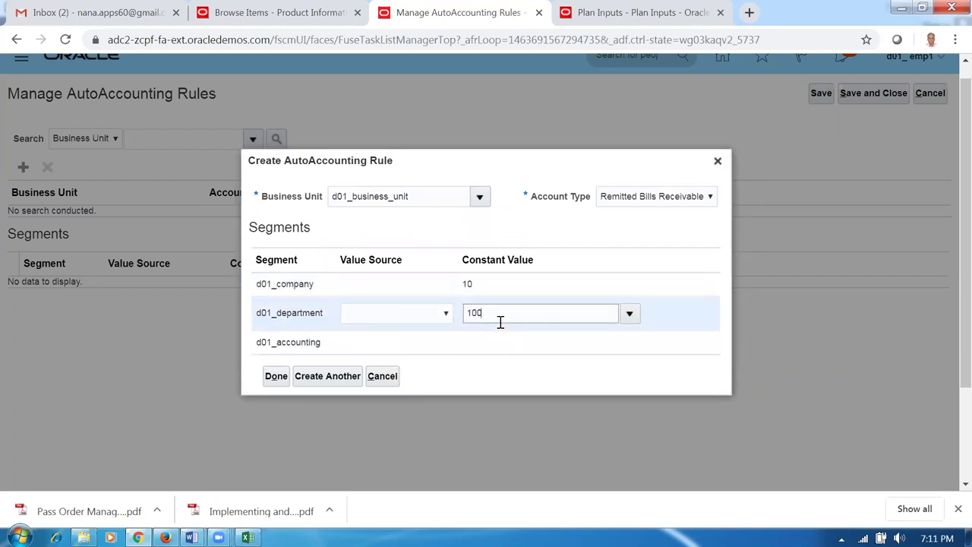
type("100")
left_click(516, 342)
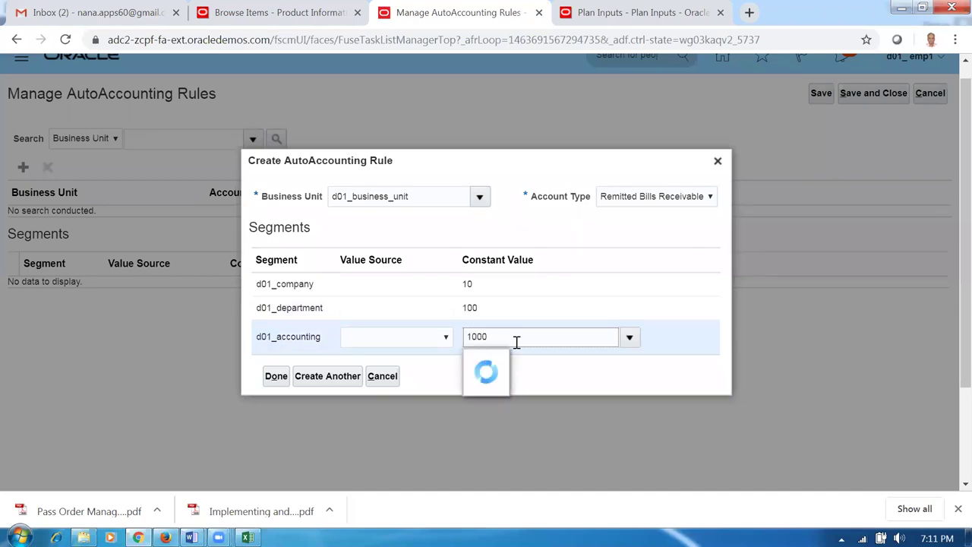
left_click(328, 381)
- Add a Revenue rule with constant segment values 10, 100 and 1000
left_click(666, 233)
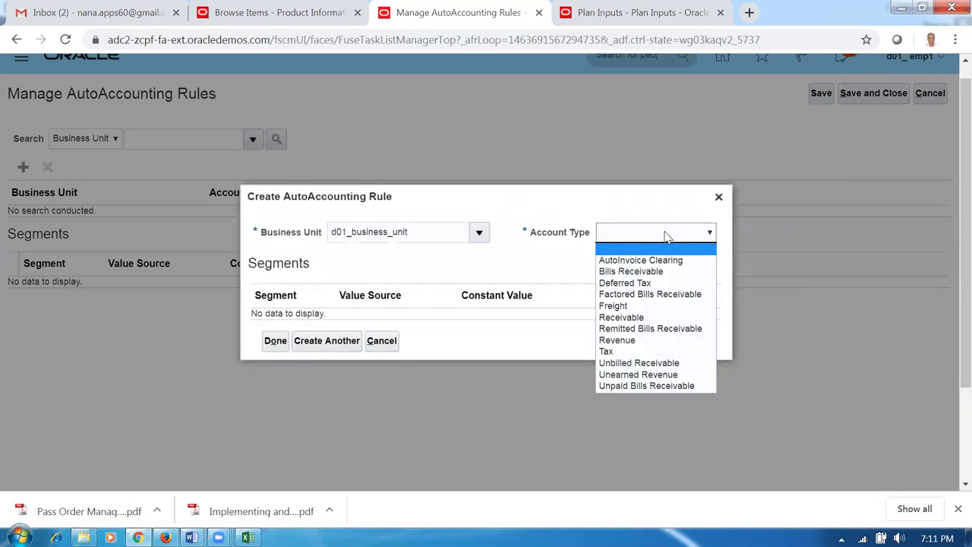
left_click(607, 341)
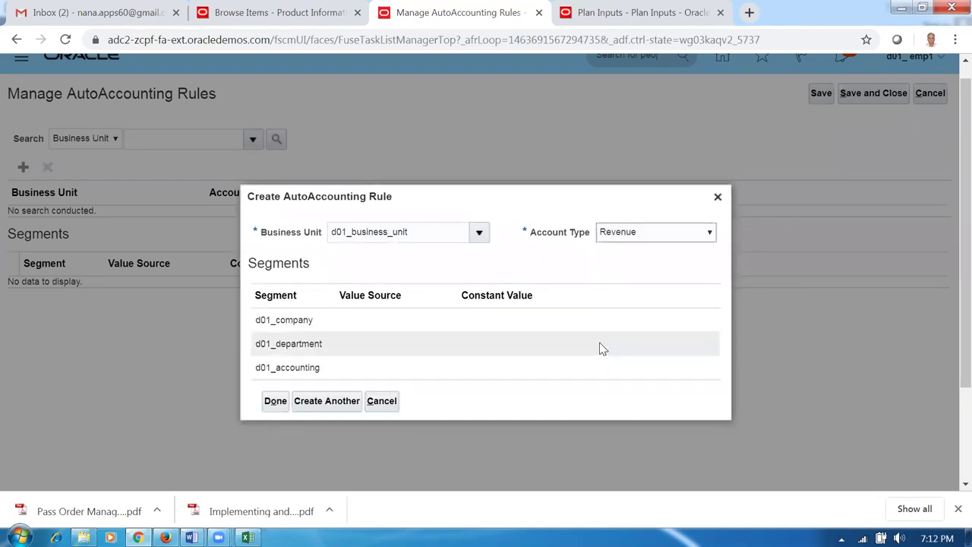
left_click(472, 292)
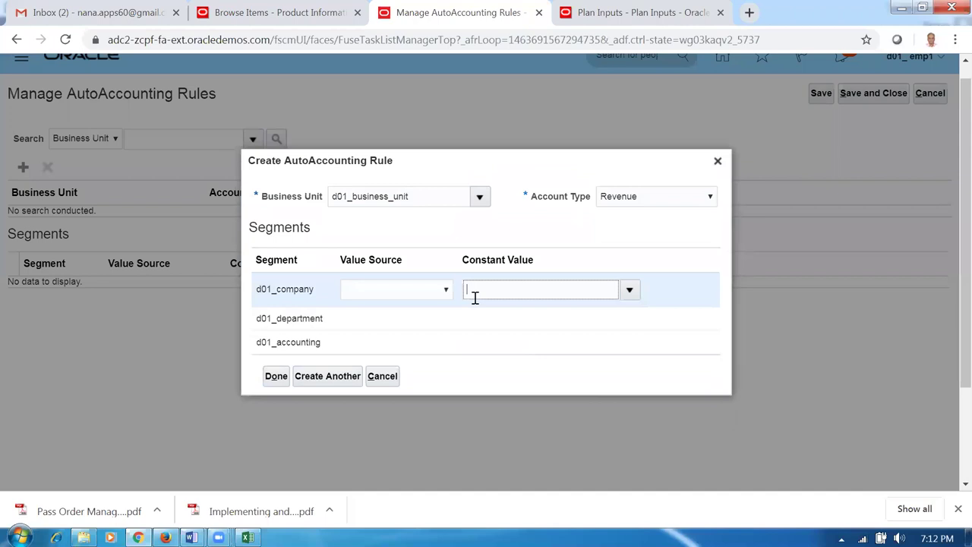
left_click(486, 320)
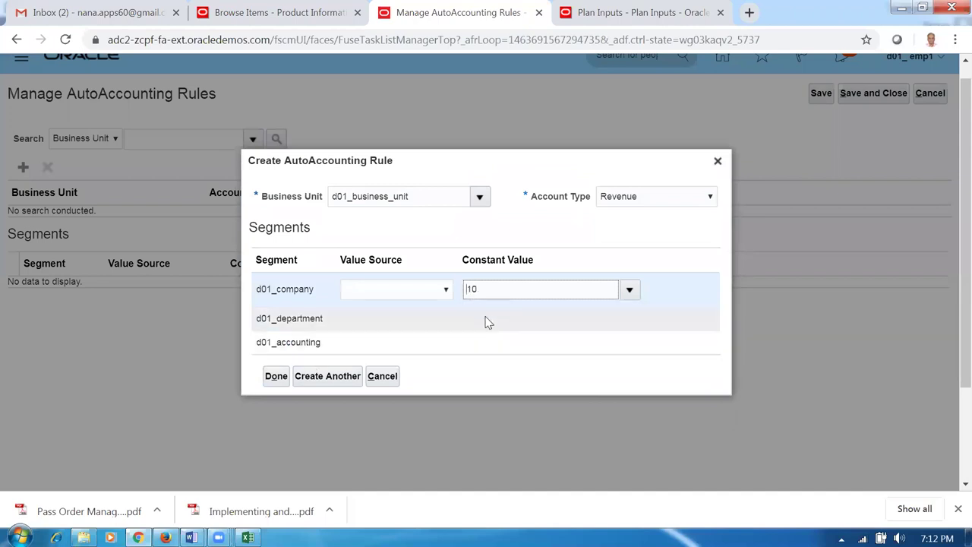
type("100")
left_click(489, 345)
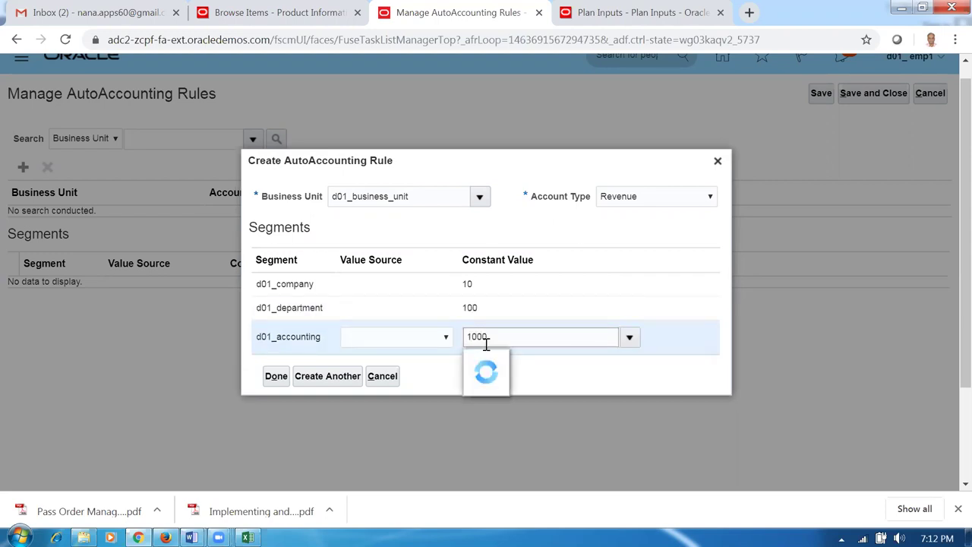
left_click(346, 376)
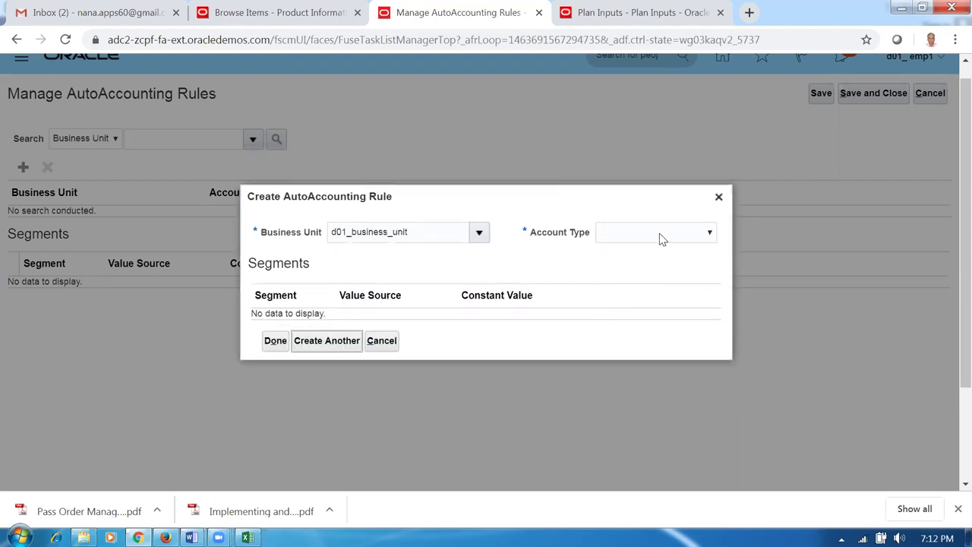
- Add a Tax rule with constant segment values 10, 100 and 1000
left_click(661, 237)
left_click(628, 350)
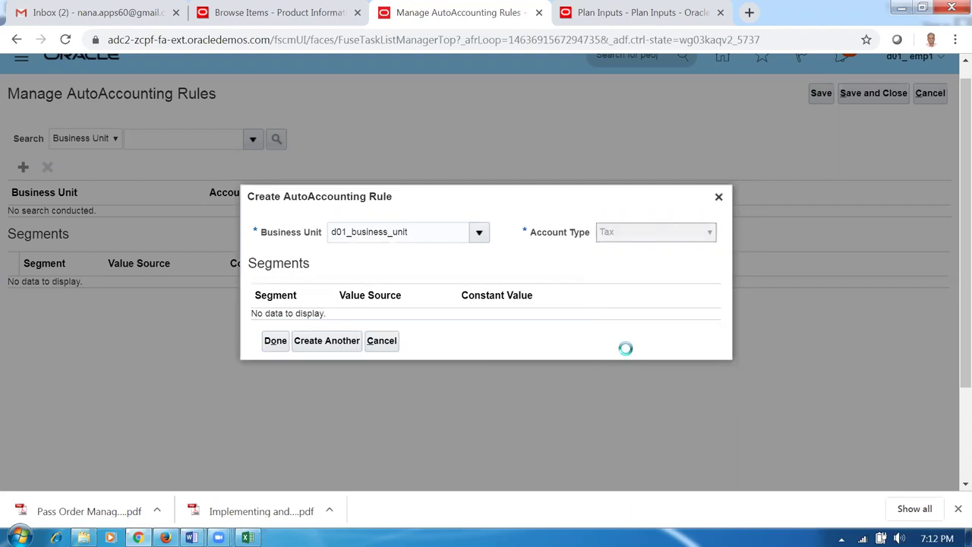
left_click(501, 290)
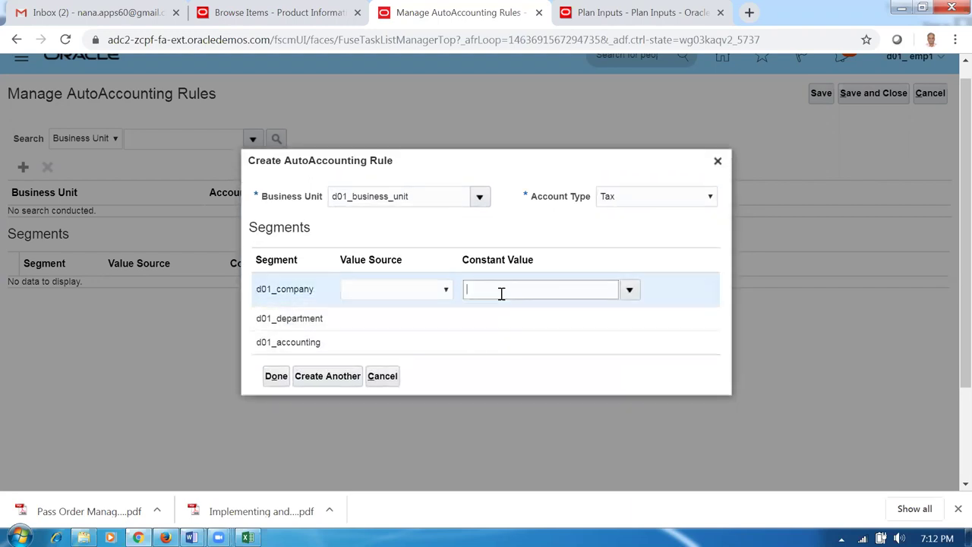
type("10")
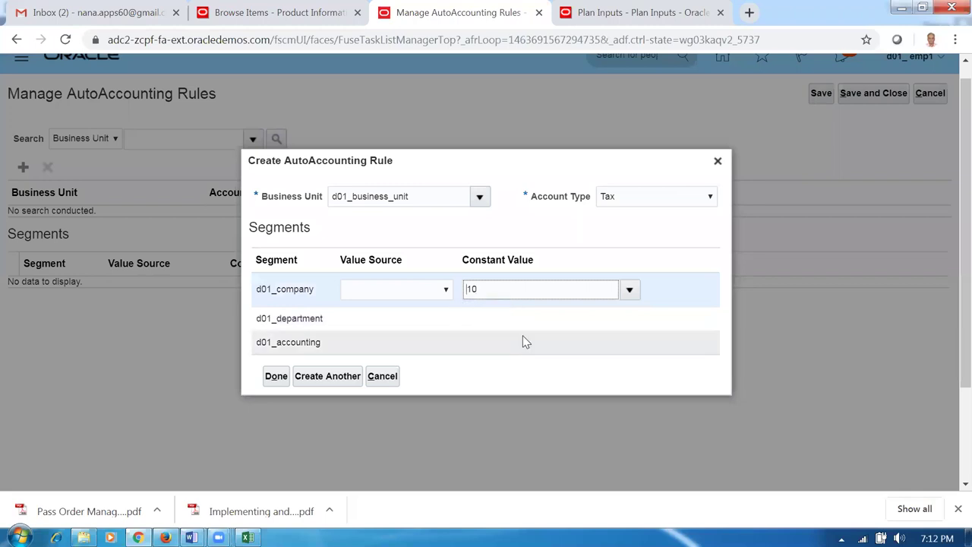
left_click(516, 312)
type("100")
left_click(486, 343)
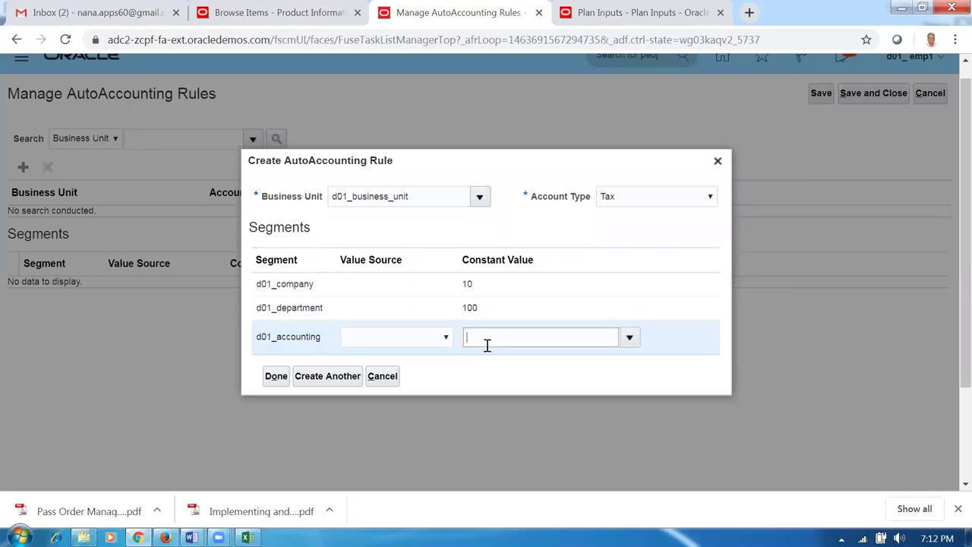
type("1000")
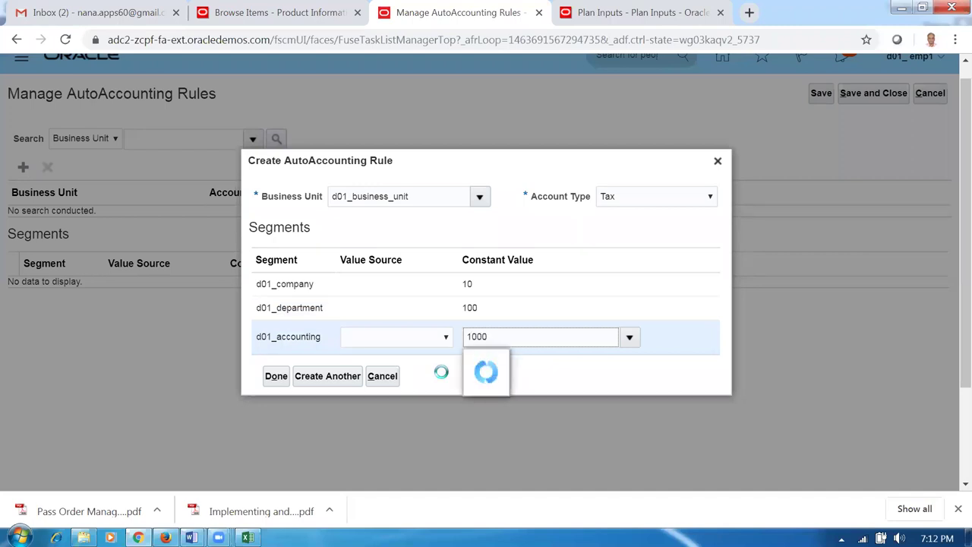
left_click(340, 387)
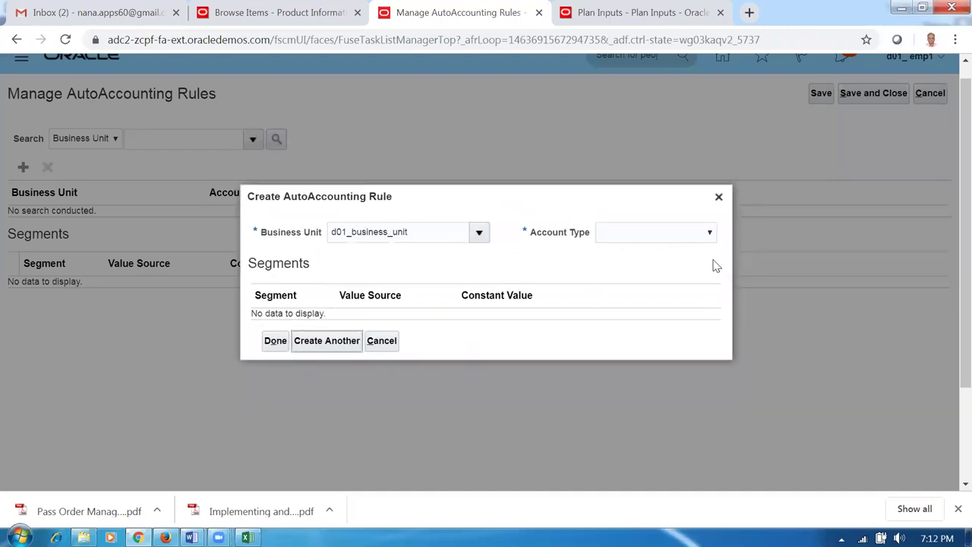
- Add an Unbilled Receivable rule with constant values 10, 100 and 1000
left_click(656, 237)
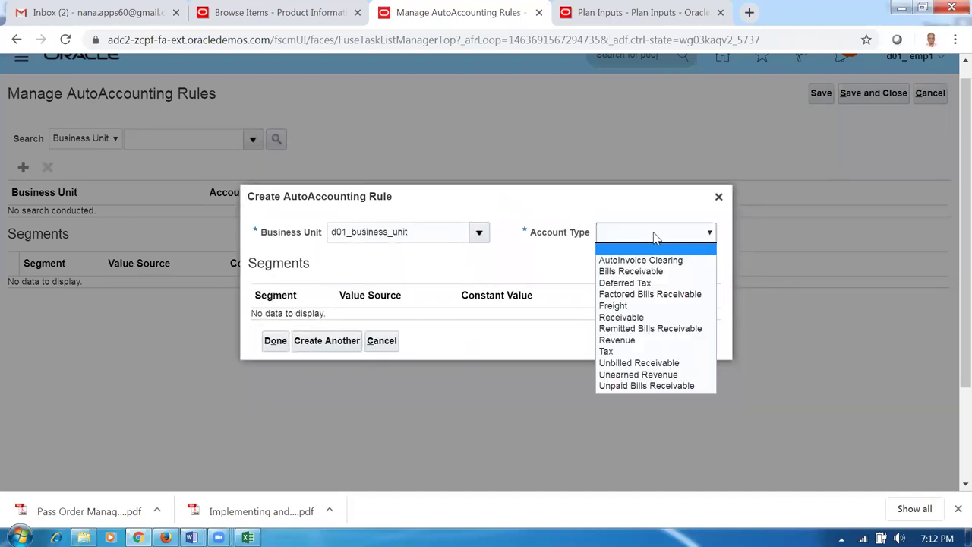
left_click(626, 363)
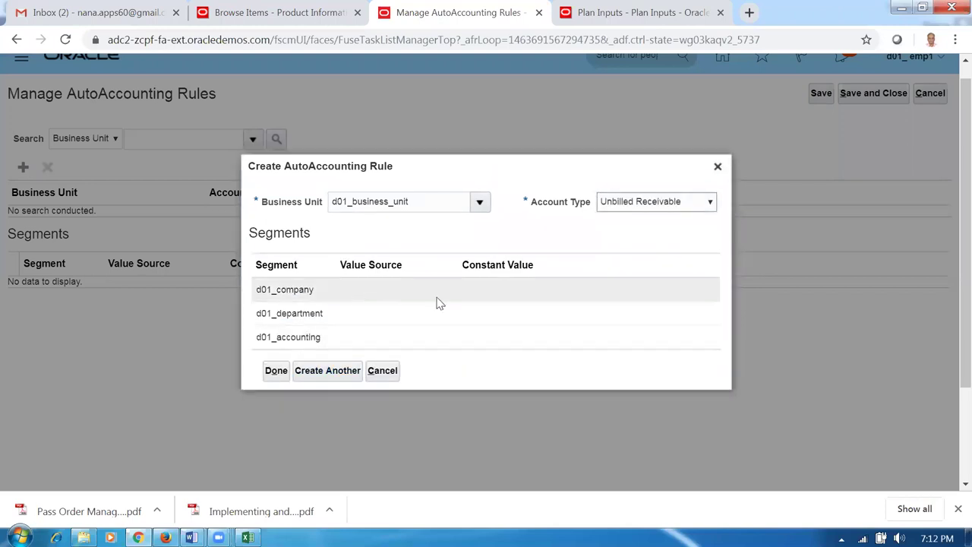
left_click(477, 299)
type("10")
left_click(479, 310)
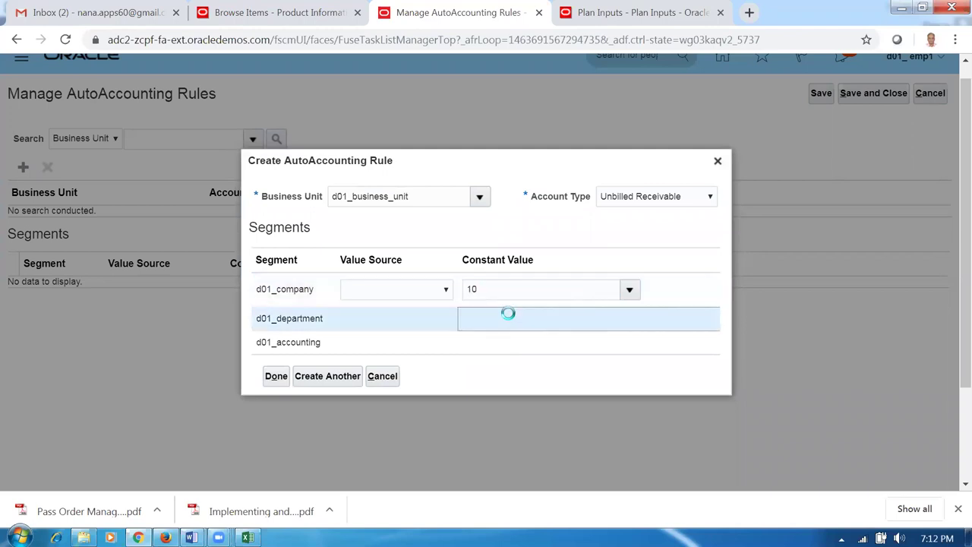
type("100")
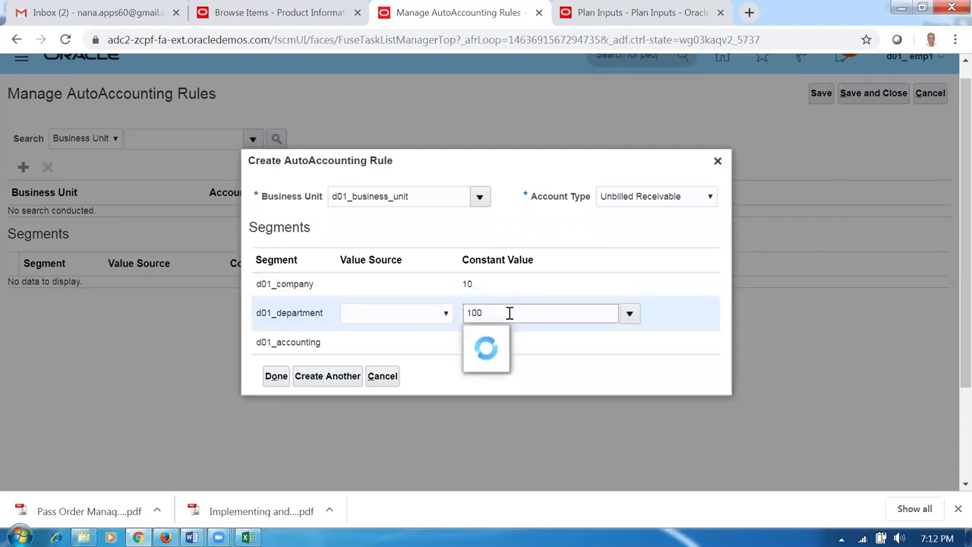
left_click(495, 345)
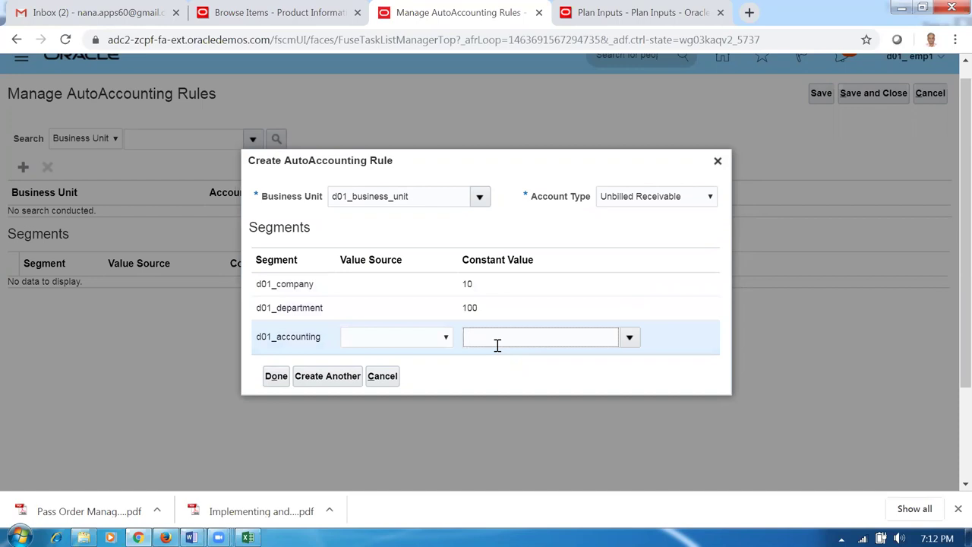
left_click(334, 376)
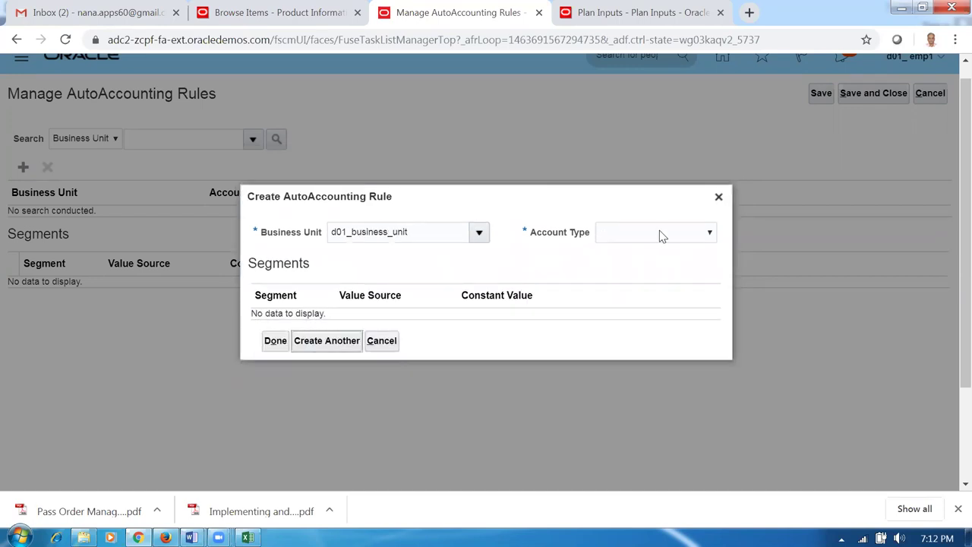
- Add an Unearned Revenue rule with constant values 10, 100 and 1000
left_click(659, 233)
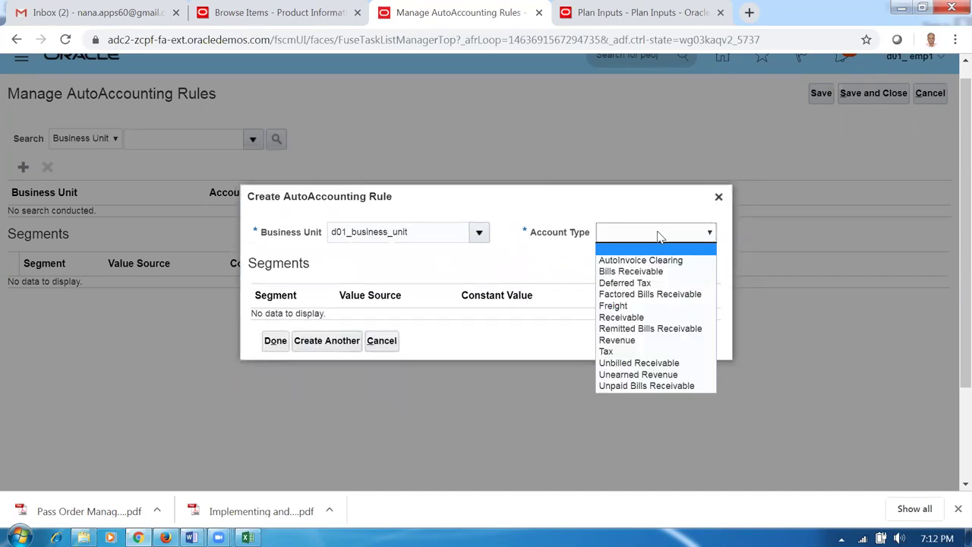
left_click(646, 375)
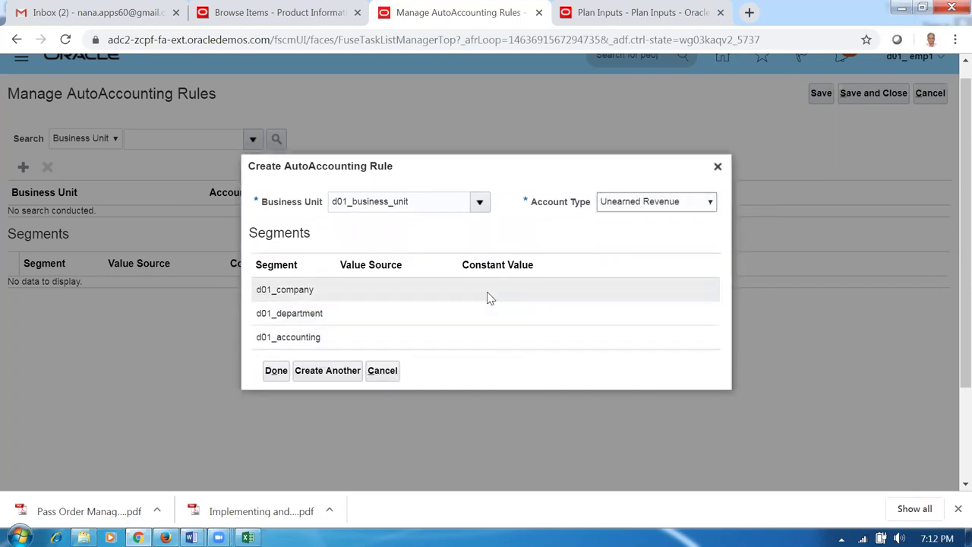
left_click(490, 291)
left_click(488, 323)
type("100")
left_click(482, 344)
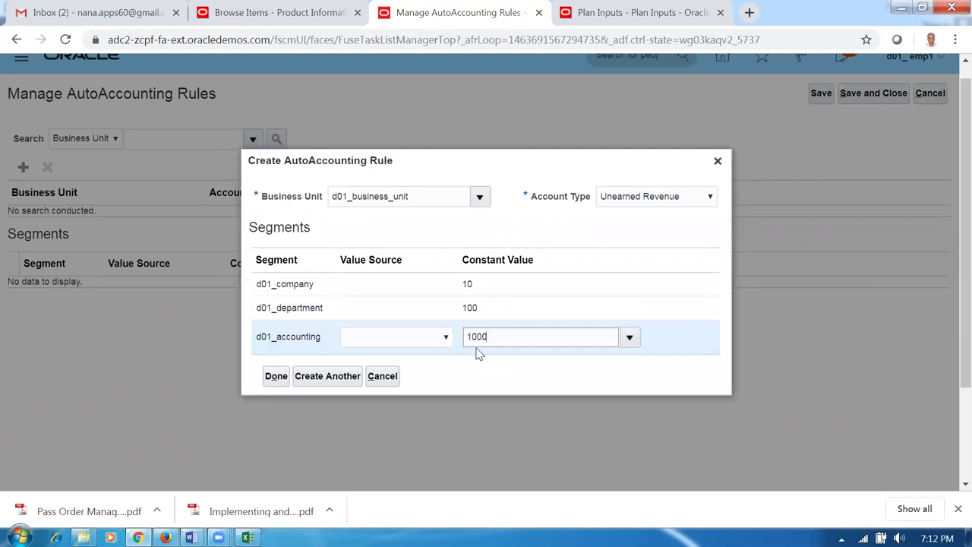
left_click(336, 377)
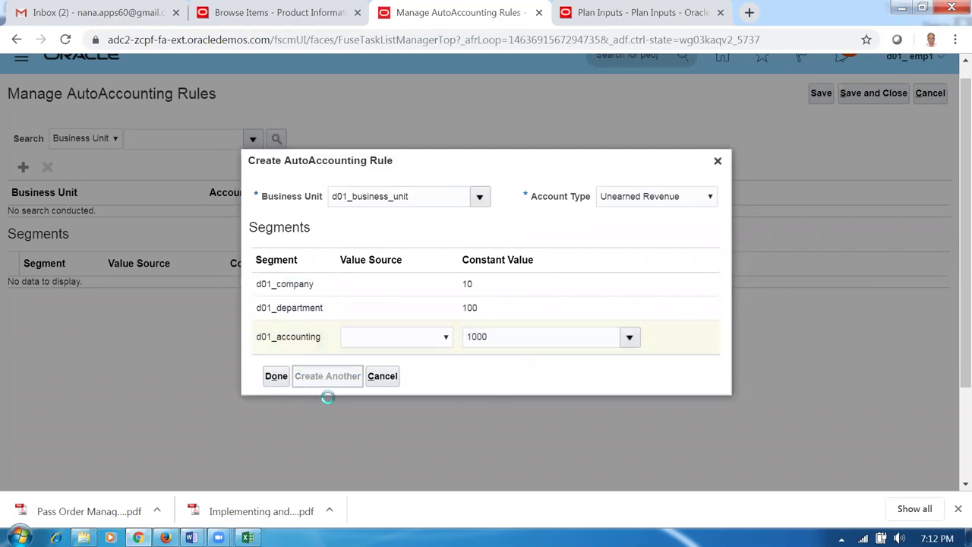
- Add the final Unpaid Bills Receivable rule (10, 100, 1000) and close the form
left_click(696, 240)
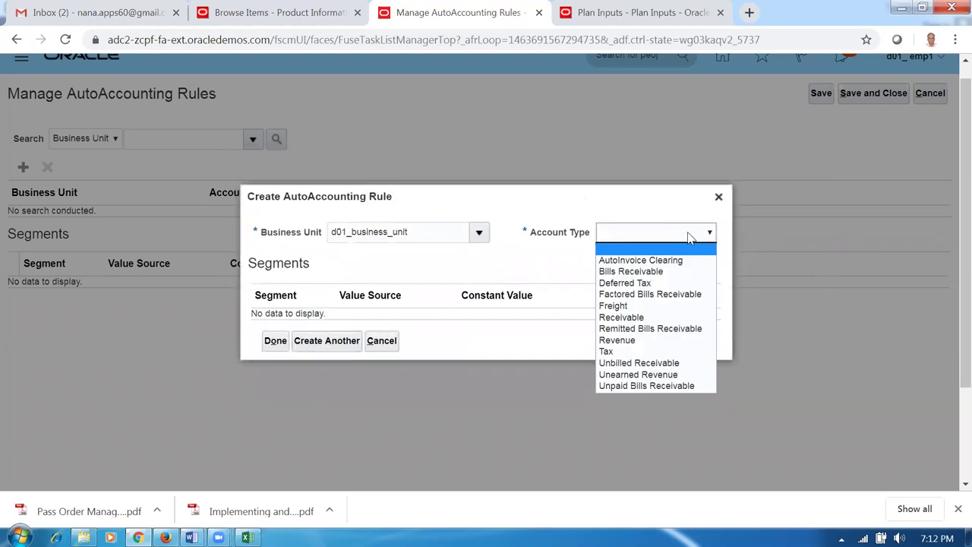
left_click(647, 387)
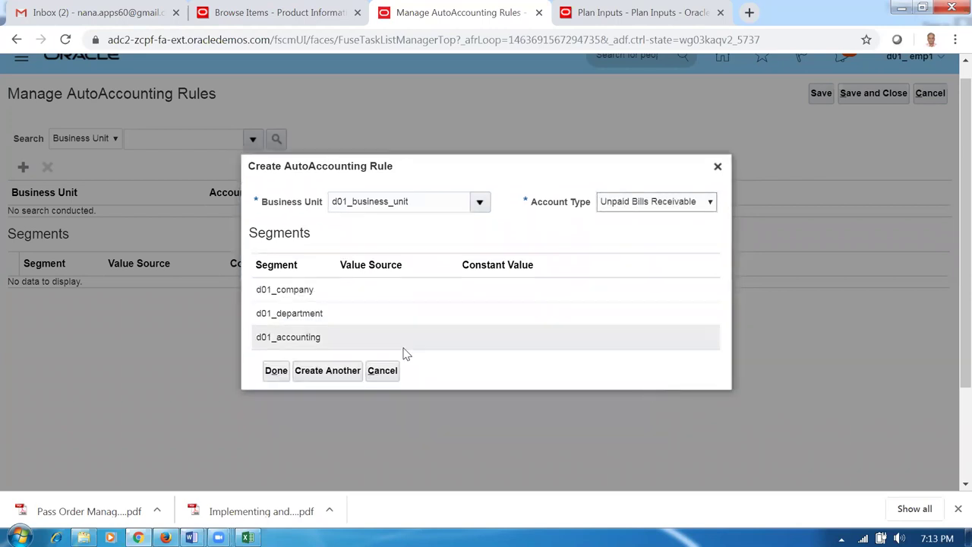
left_click(508, 298)
type("10")
left_click(484, 320)
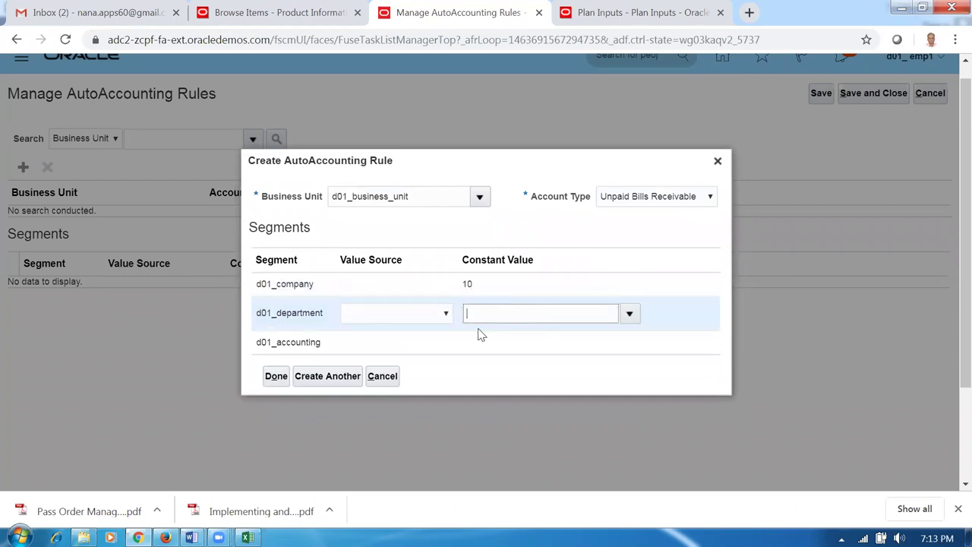
left_click(482, 335)
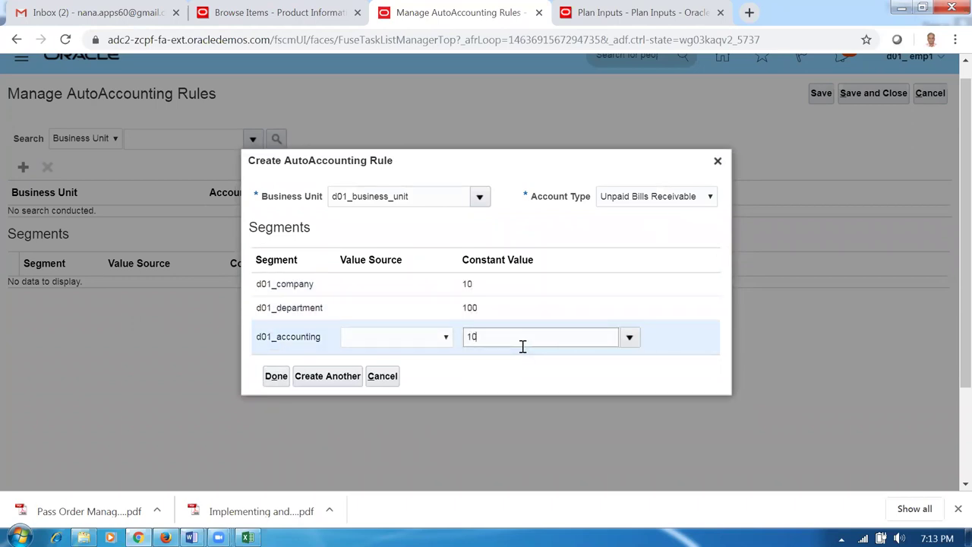
left_click(275, 377)
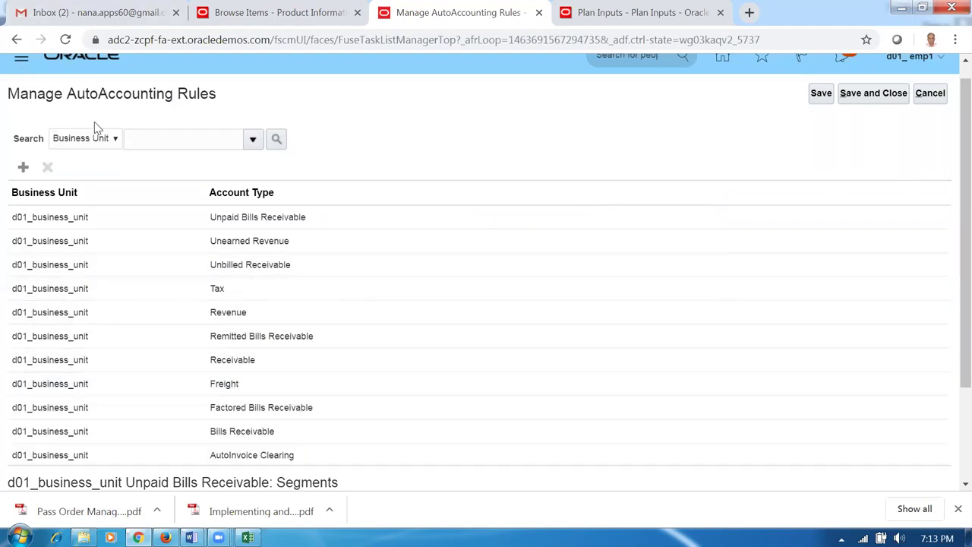
- Start a new rule for d01_business_unit, then discard it without choosing an account type
left_click(23, 167)
type("d01")
key("Tab")
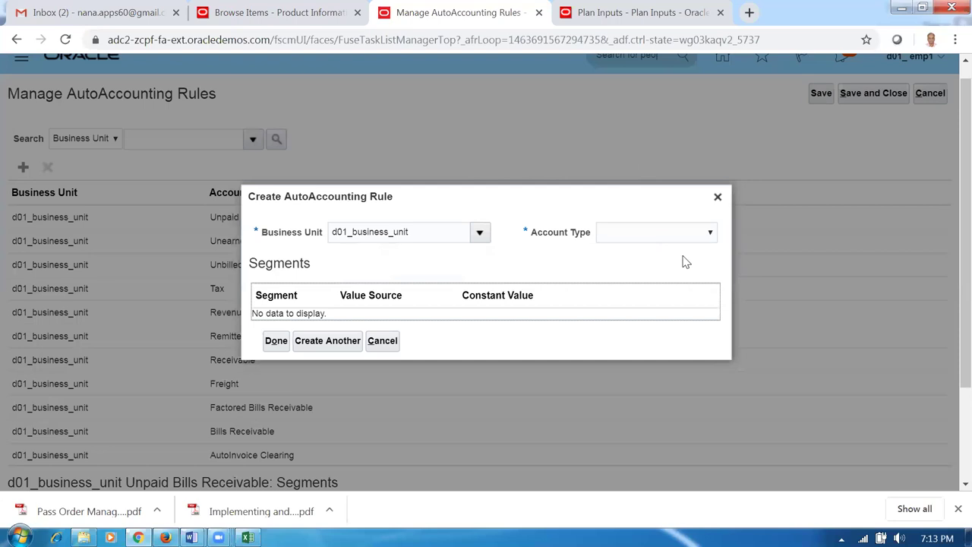
left_click(675, 237)
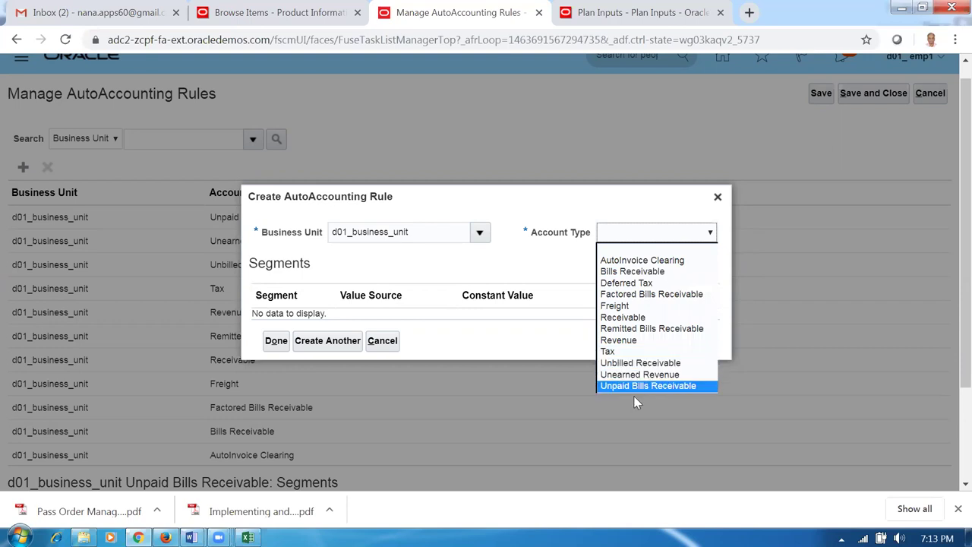
left_click(551, 275)
left_click(383, 342)
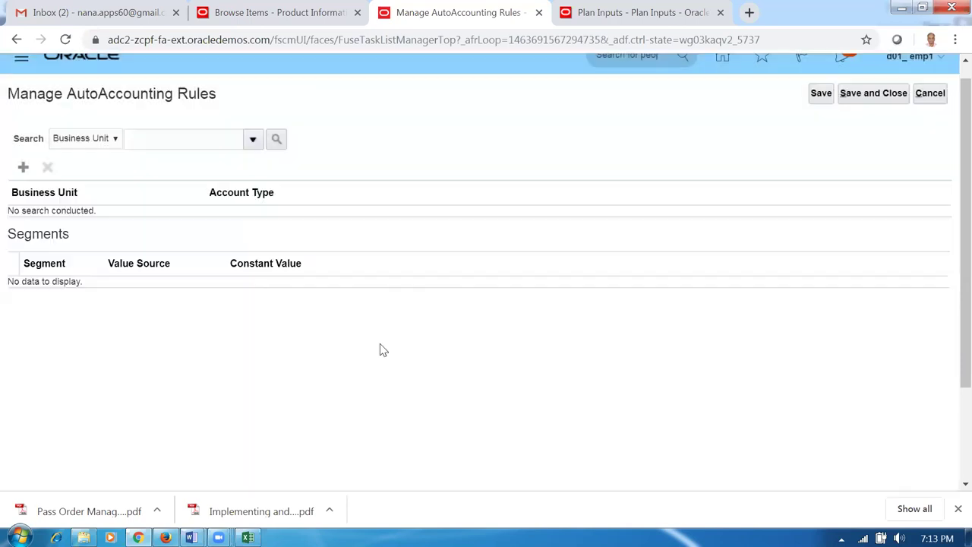
- Search AutoAccounting rules for business unit d01 several times and cancel the pending new rule
left_click(171, 144)
type("d01")
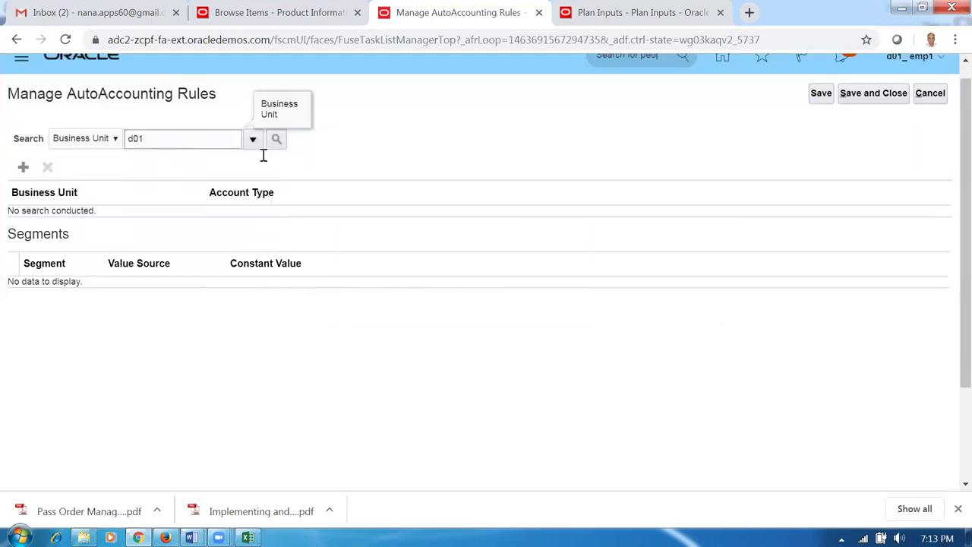
left_click(276, 140)
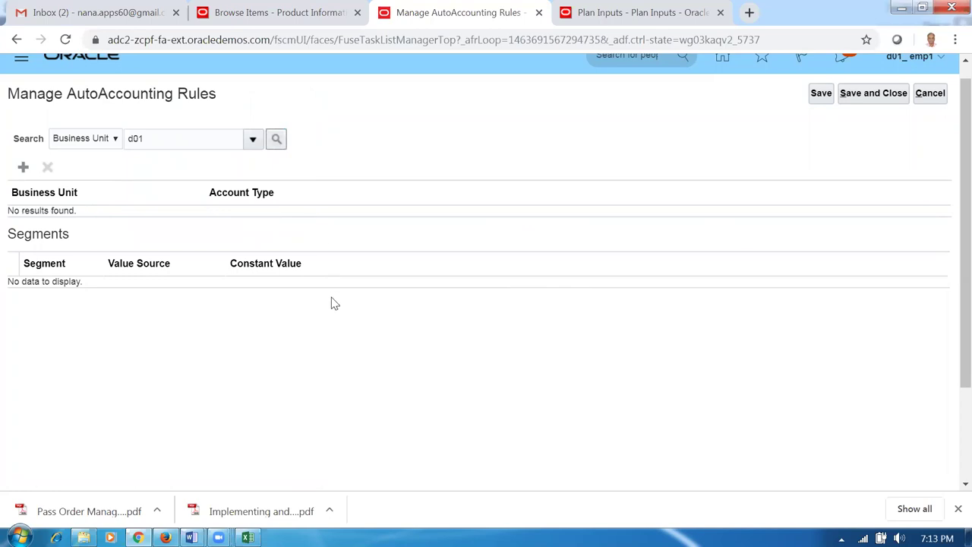
left_click(277, 140)
left_click(280, 140)
left_click(279, 140)
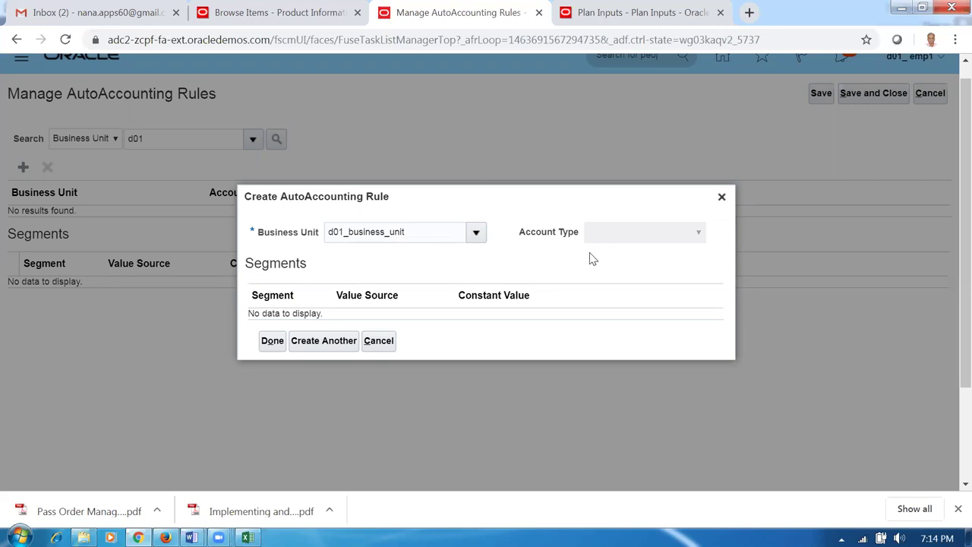
left_click(378, 340)
- Save and close, reopen Manage AutoAccounting Rules, search d01, then clear the search field
left_click(856, 99)
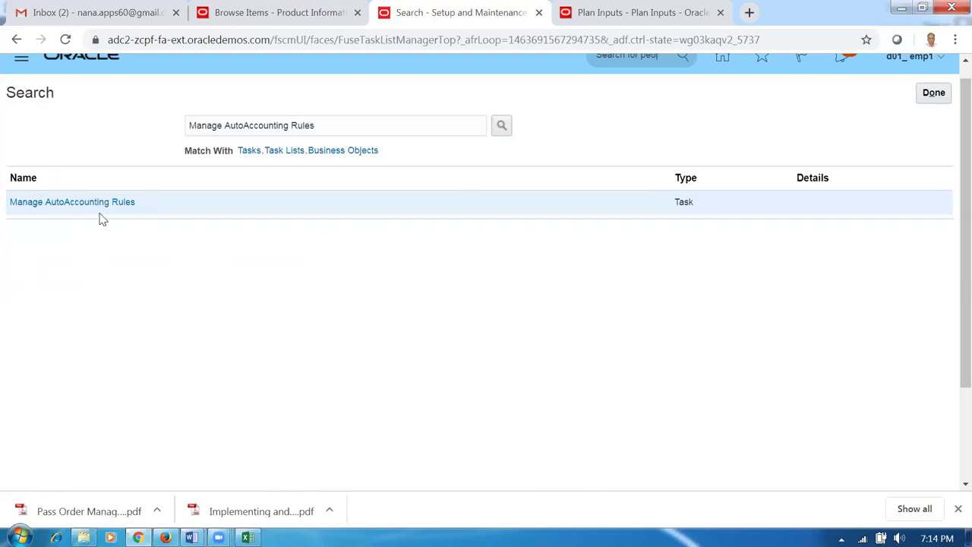
left_click(97, 203)
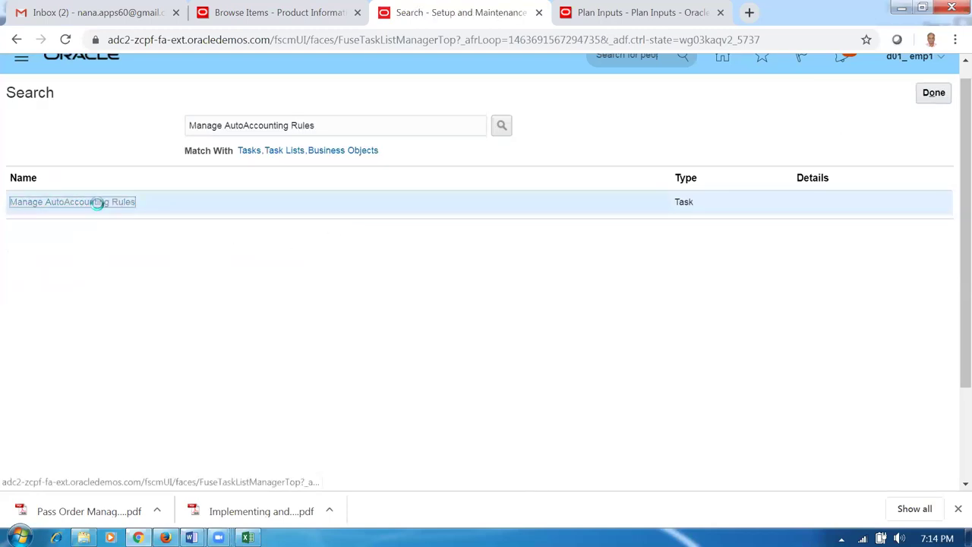
left_click(145, 145)
type("d01")
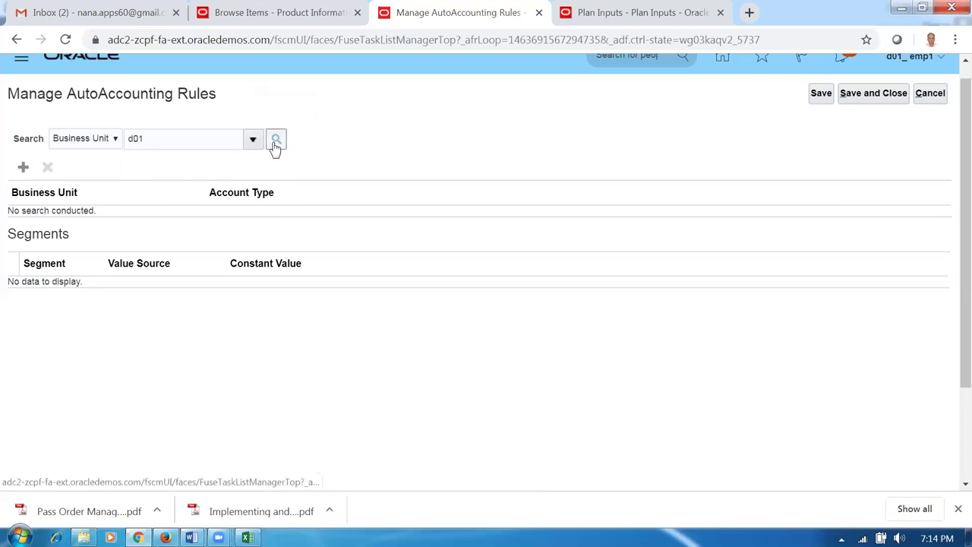
left_click(275, 140)
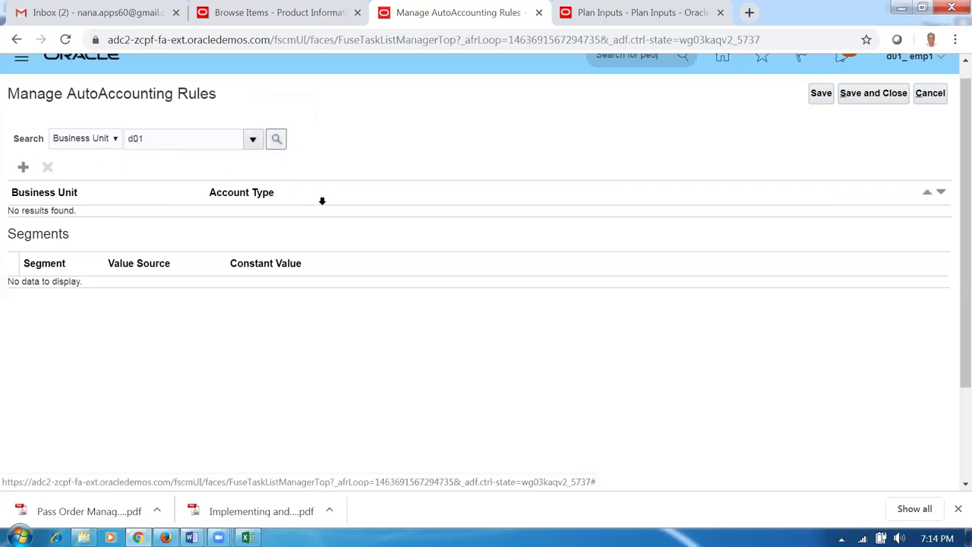
left_click_drag(161, 141, 80, 147)
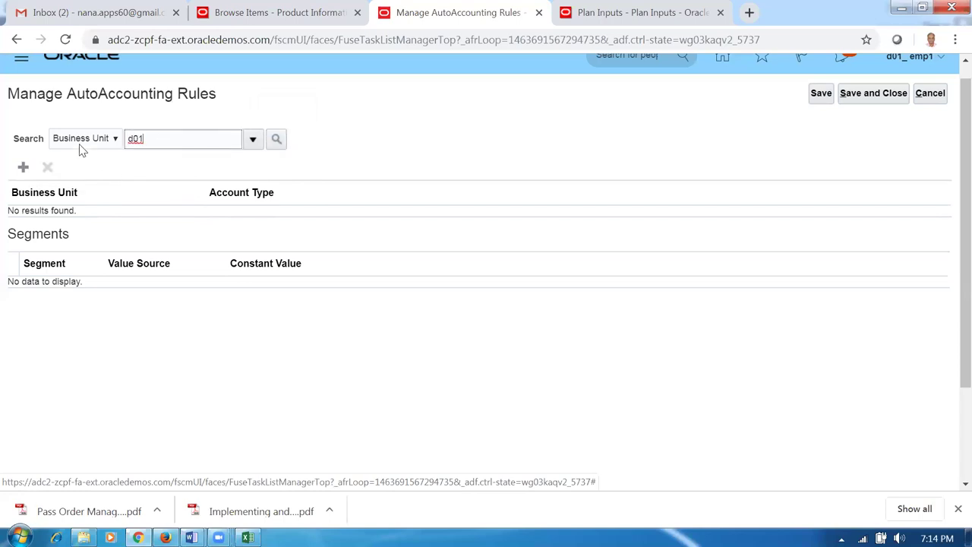
key("BackSpace")
left_click(23, 167)
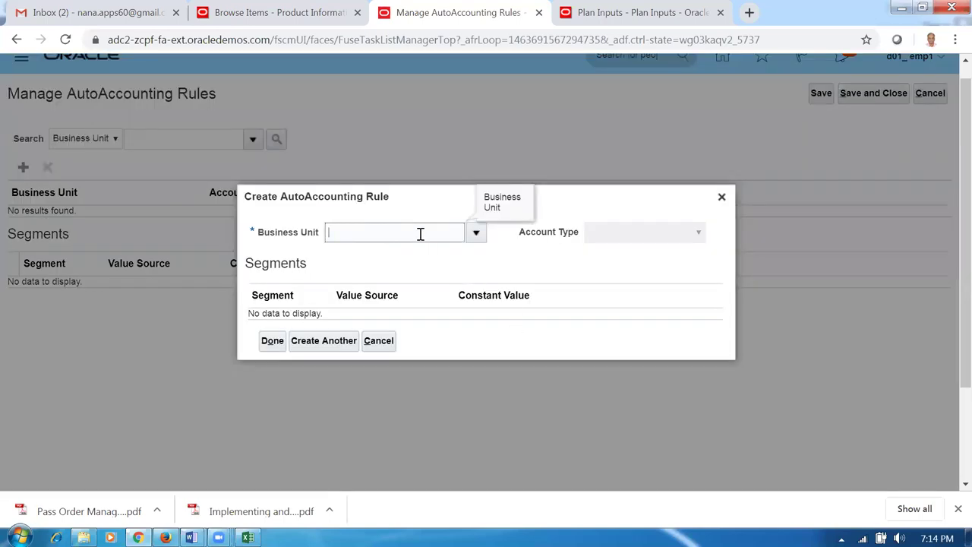
- Add an AutoInvoice Clearing rule for d01_business_unit with constant values 10, 100, 1000
type("d01")
key("Tab")
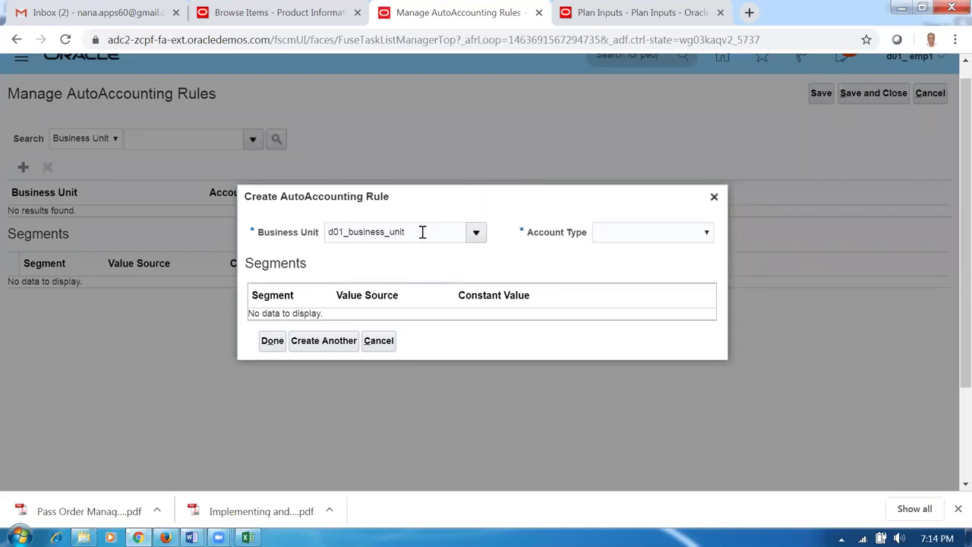
left_click(668, 234)
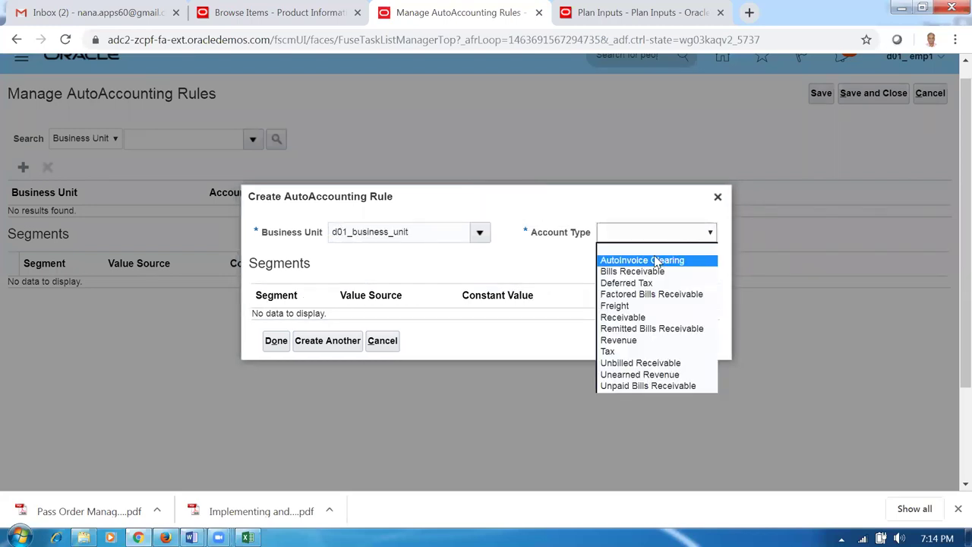
left_click(658, 260)
left_click(464, 290)
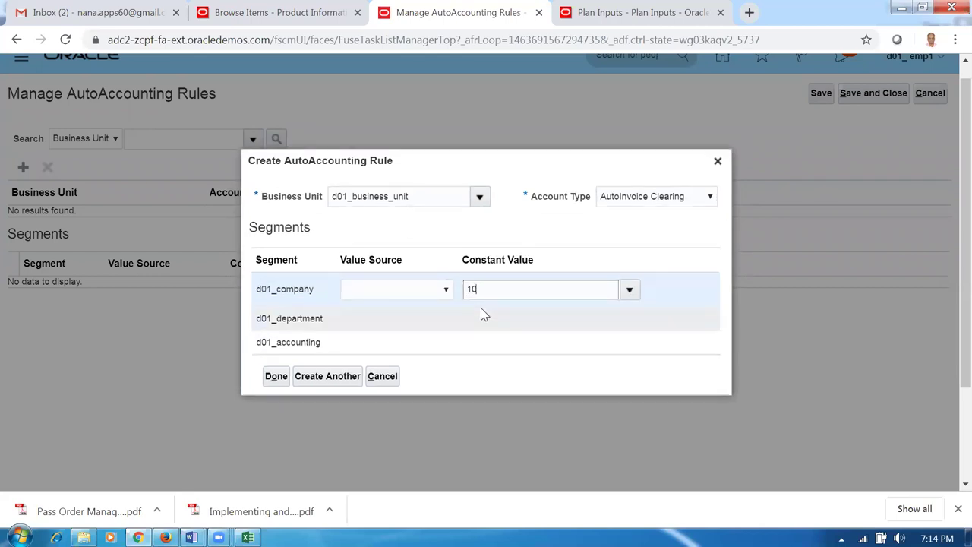
left_click(485, 320)
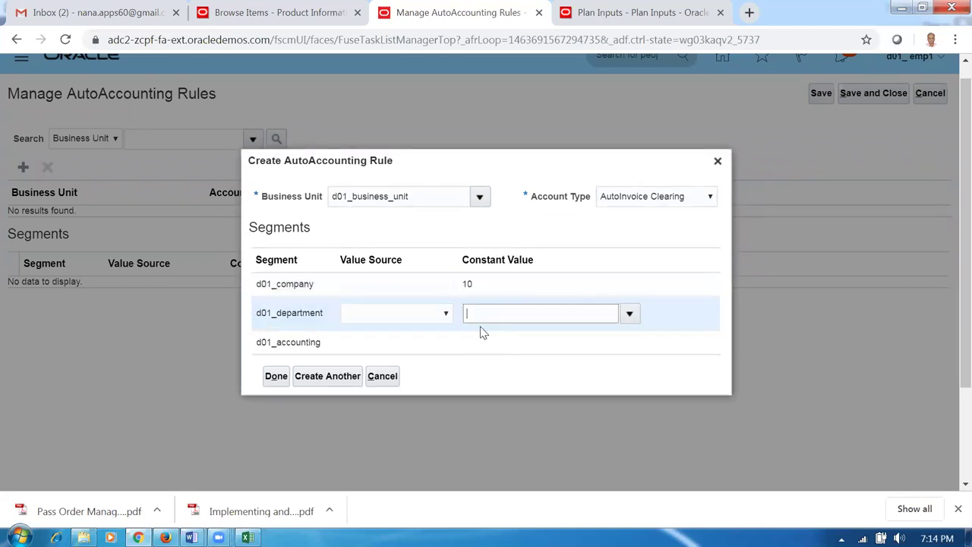
left_click(482, 345)
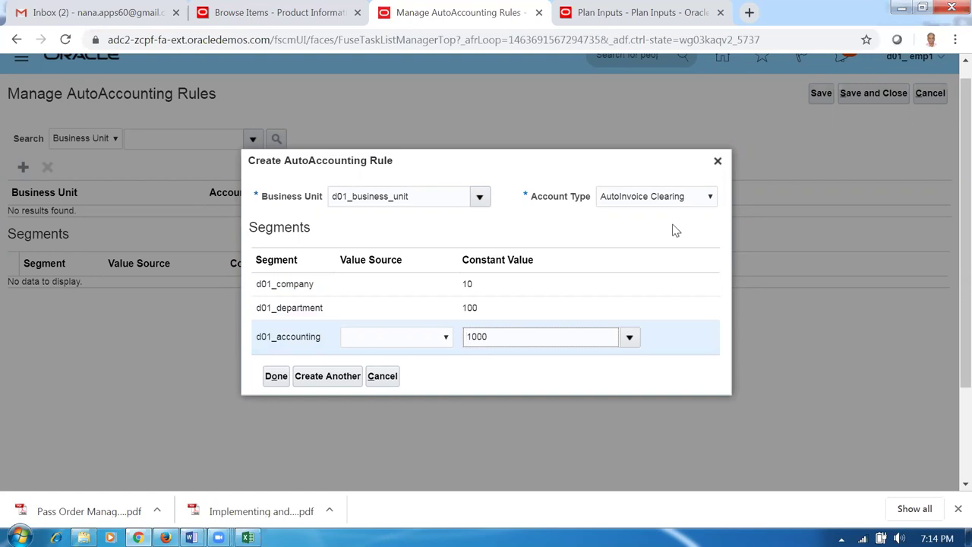
left_click(332, 380)
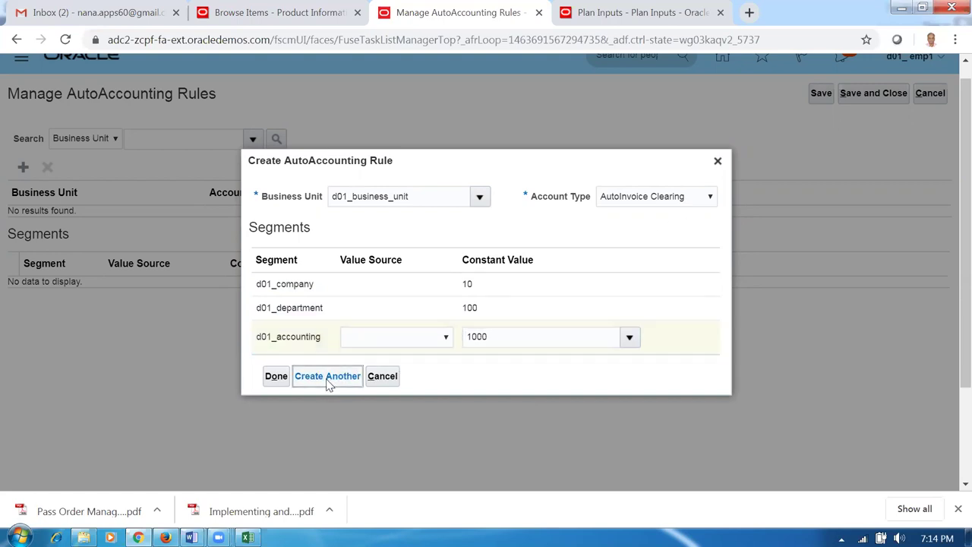
- Add a Bills Receivable rule with constant segment values 10, 100 and 1000
left_click(646, 235)
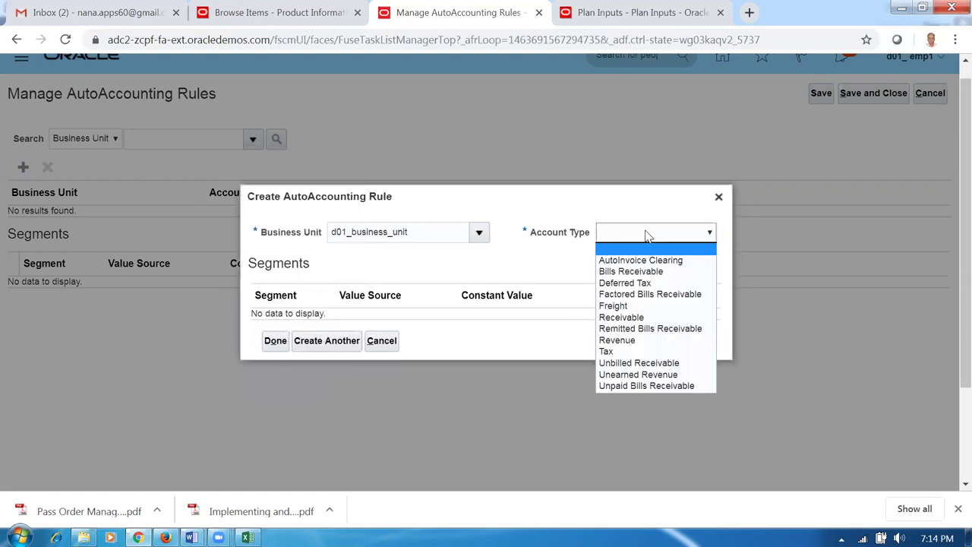
left_click(643, 271)
left_click(478, 295)
type("10")
left_click(477, 316)
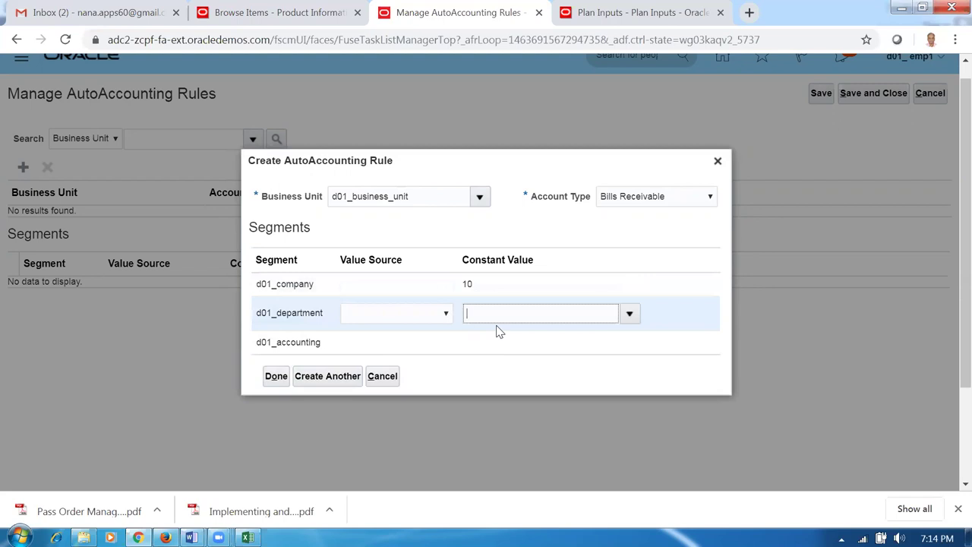
left_click(492, 343)
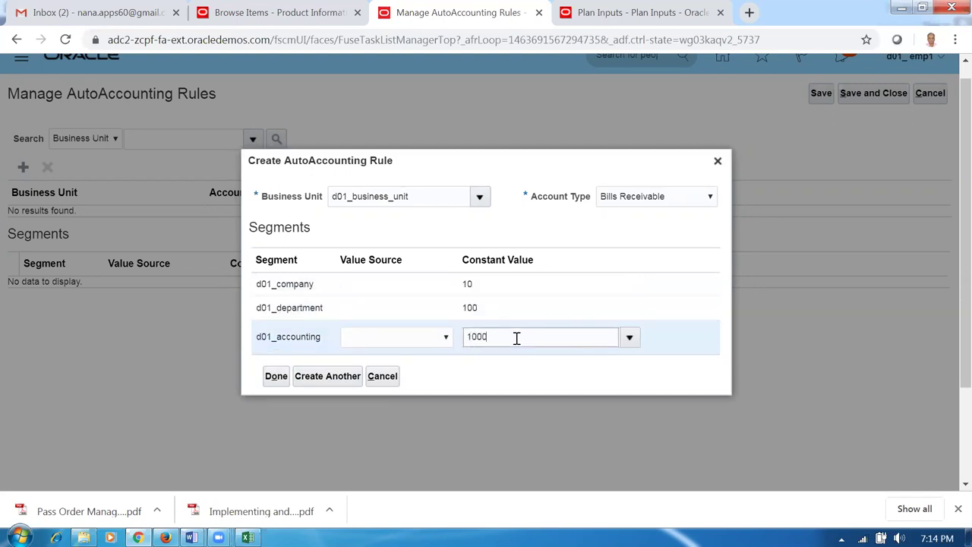
left_click(314, 384)
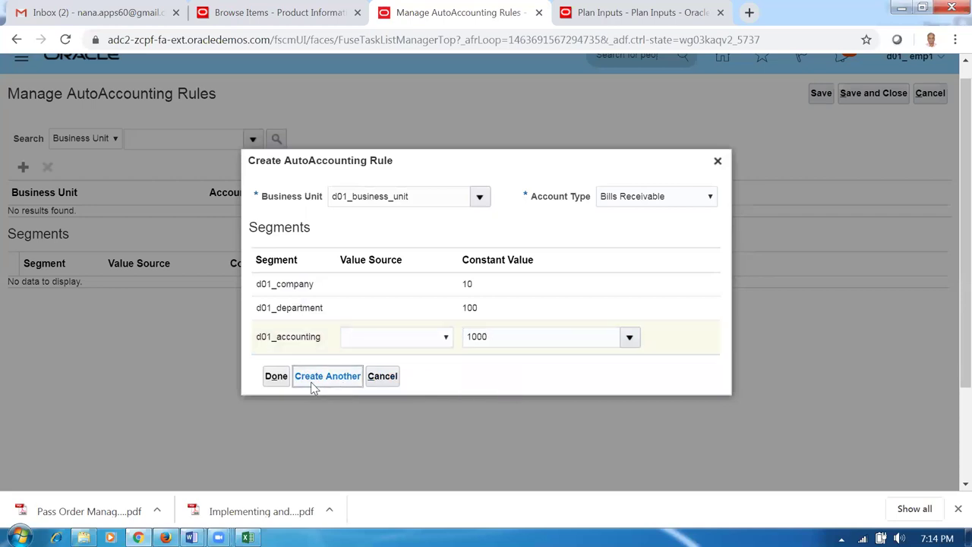
- Add a Factored Bills Receivable rule with constant values 10, 100 and 1000
left_click(618, 234)
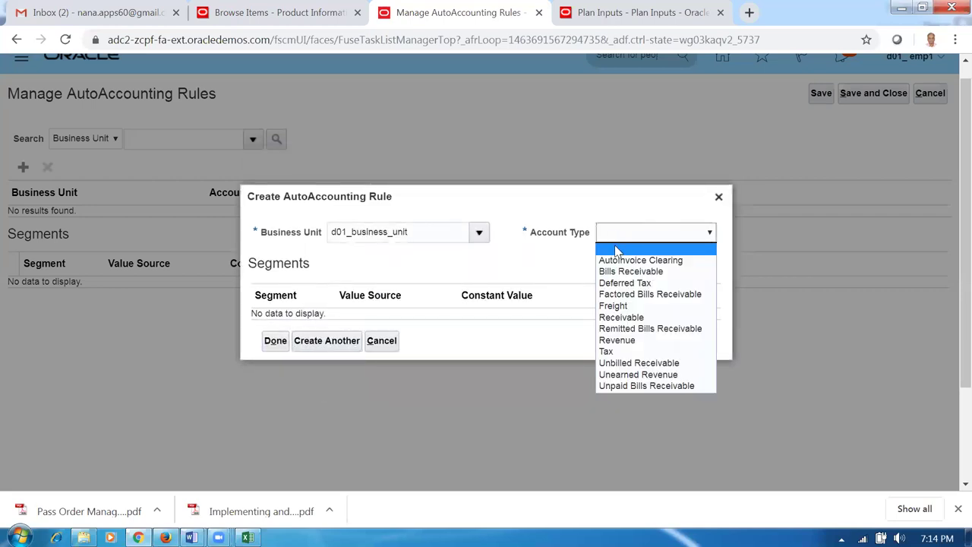
left_click(623, 292)
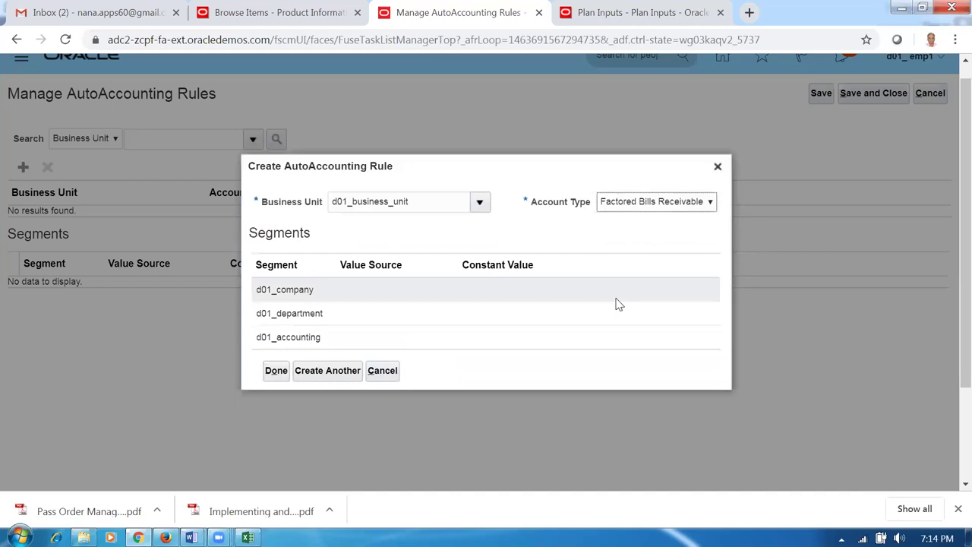
left_click(473, 291)
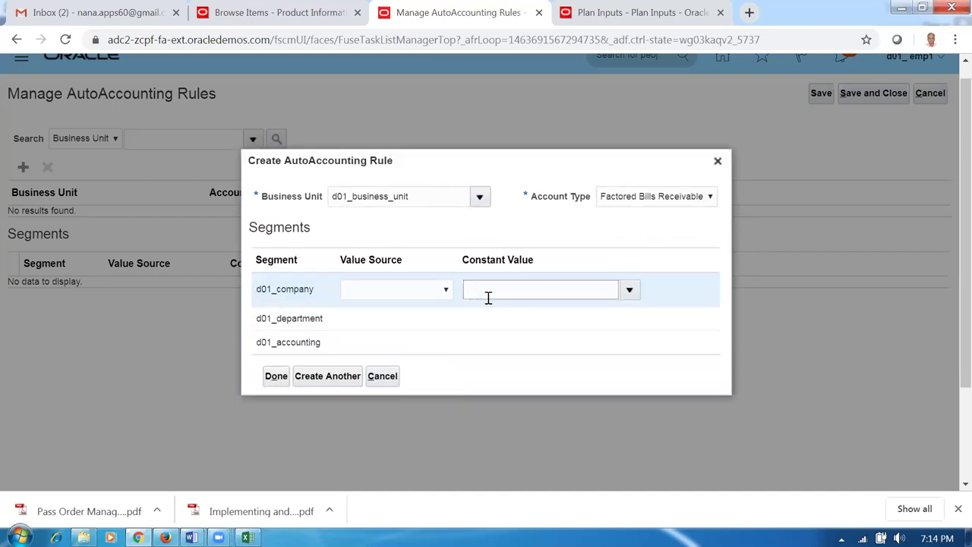
left_click(486, 320)
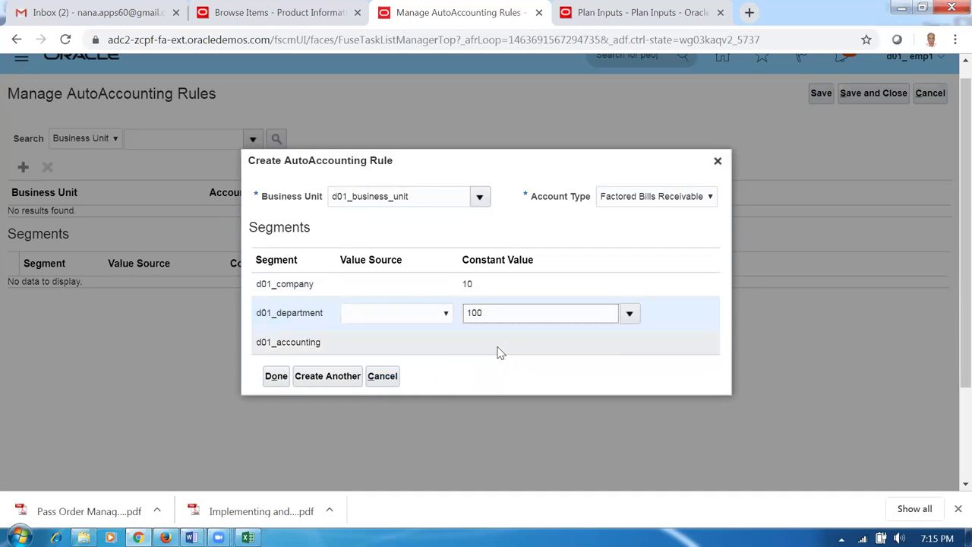
left_click(497, 353)
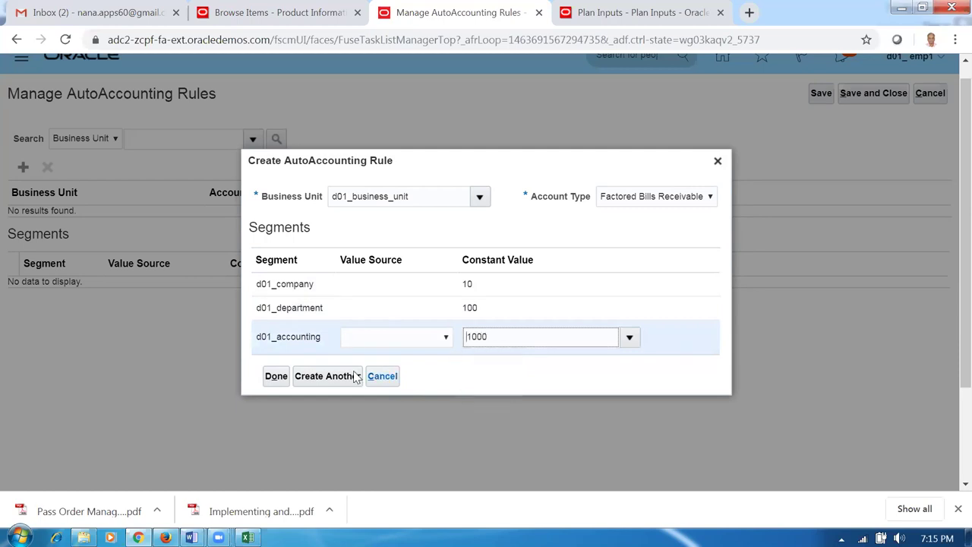
left_click(310, 382)
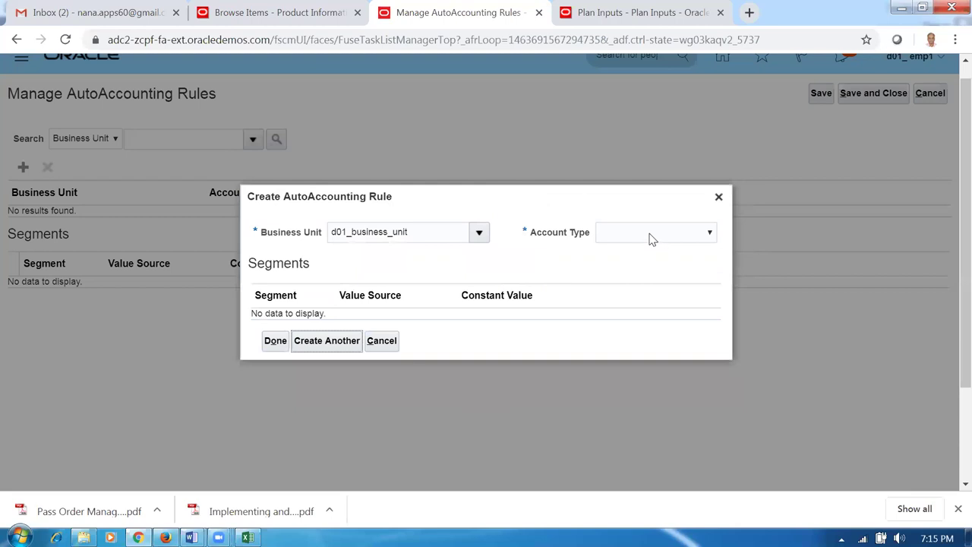
- Add a Freight rule with constant segment values 10, 100 and 1000
left_click(651, 240)
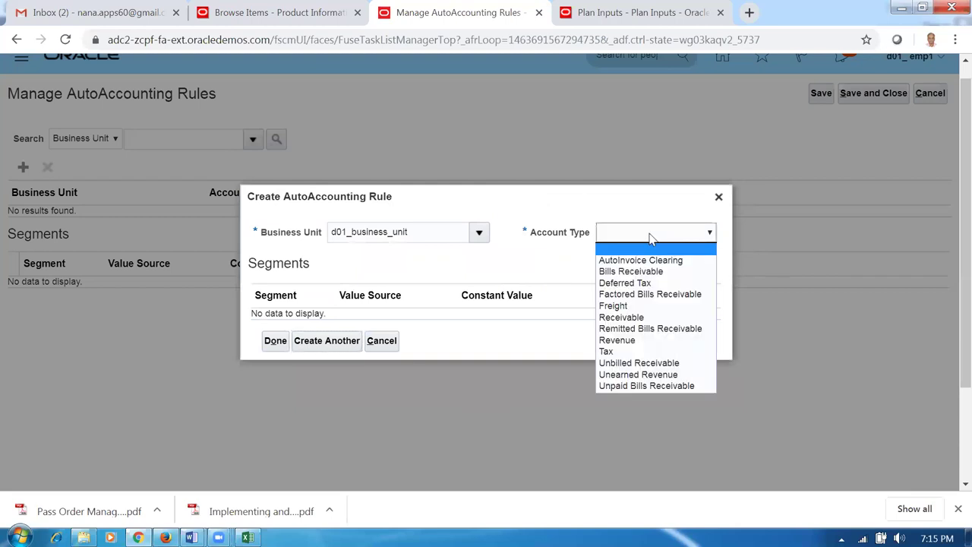
left_click(630, 305)
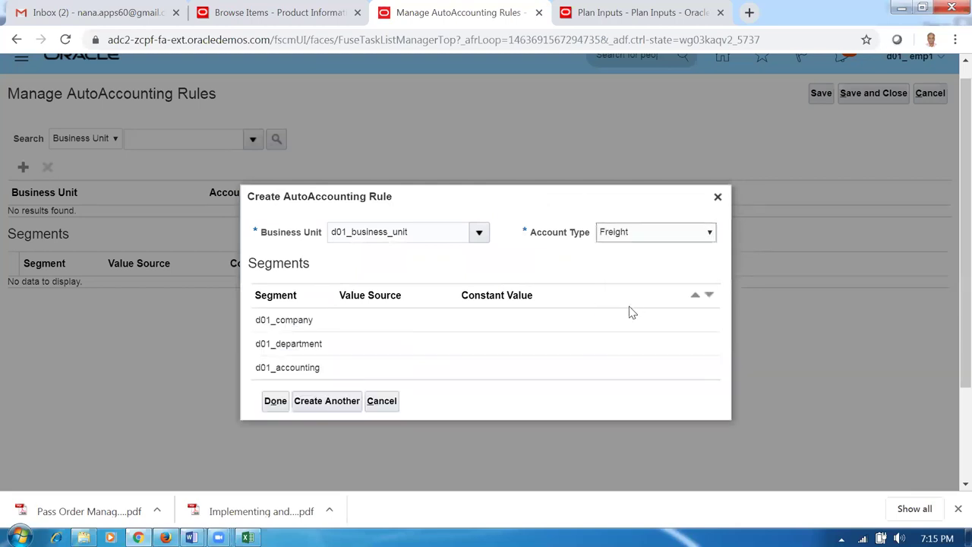
left_click(515, 294)
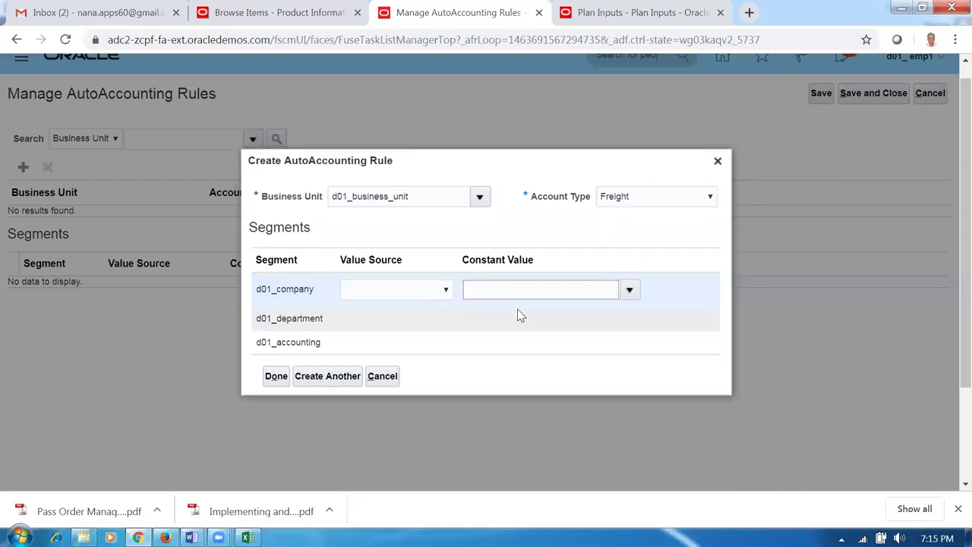
left_click(498, 321)
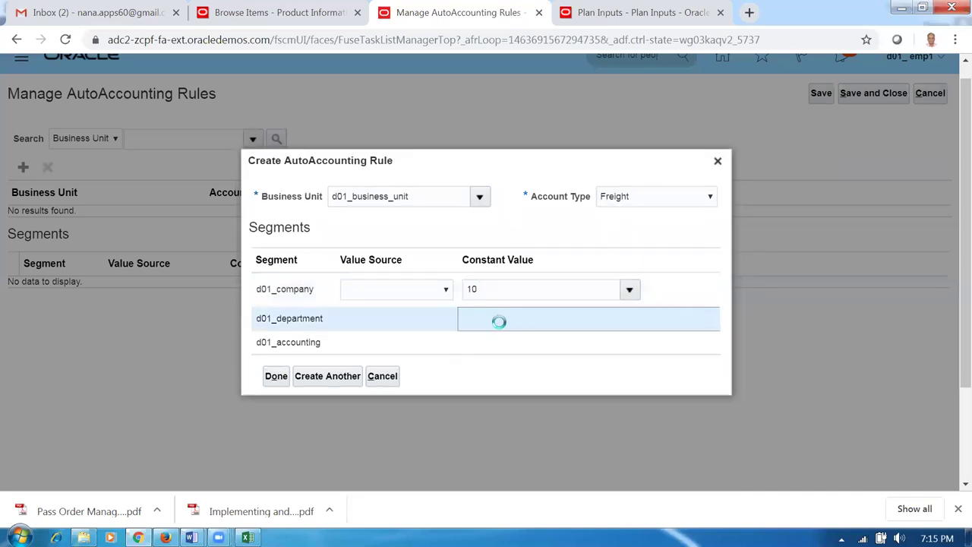
type("100")
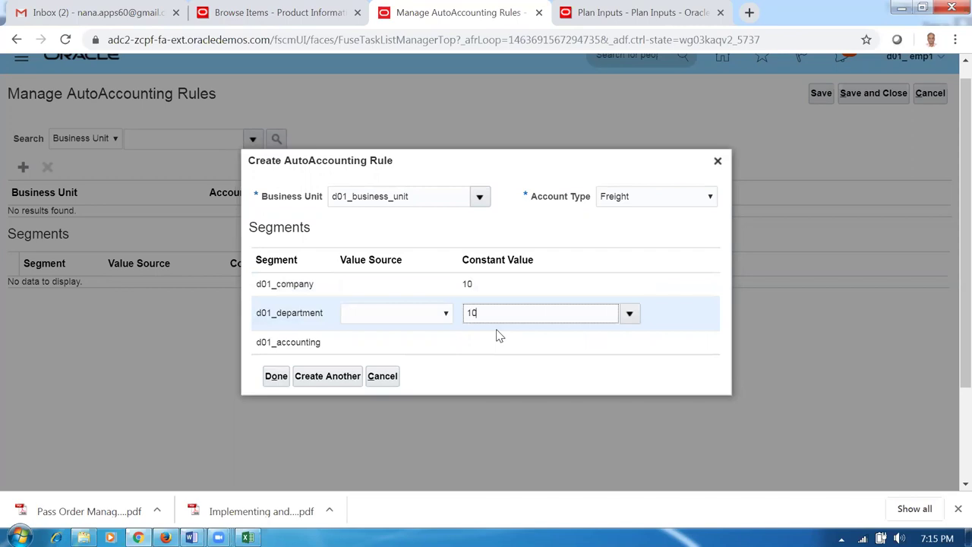
left_click(490, 342)
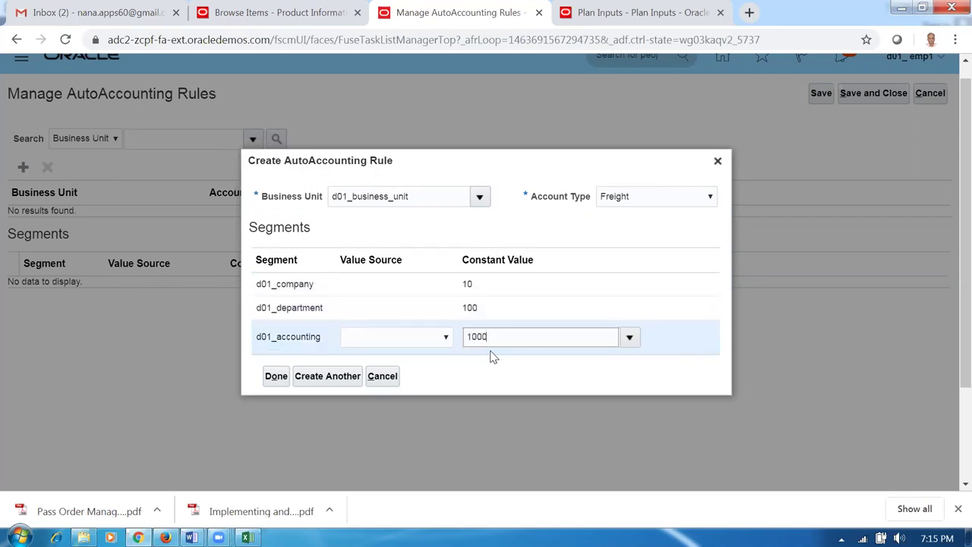
left_click(328, 382)
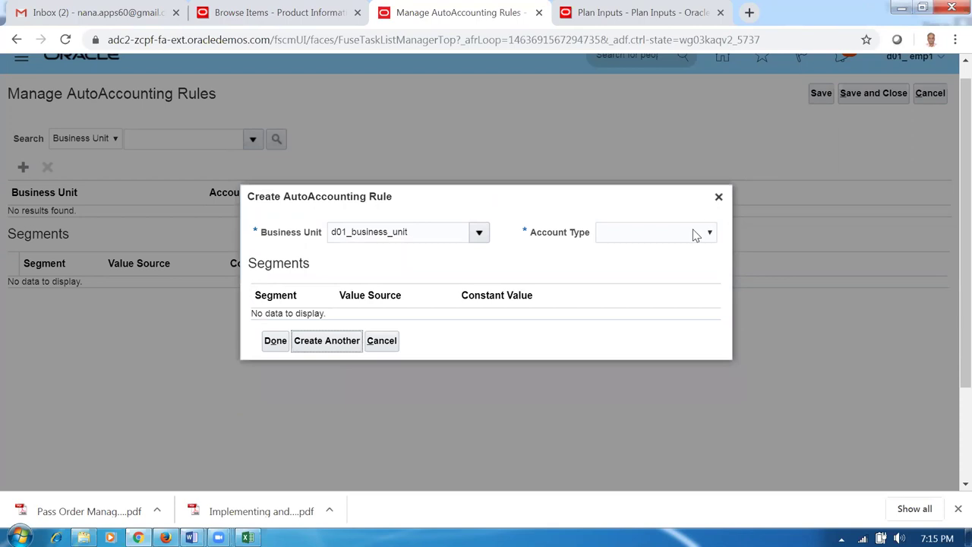
- Add a Receivable rule with constant segment values 10, 100 and 1000
left_click(651, 233)
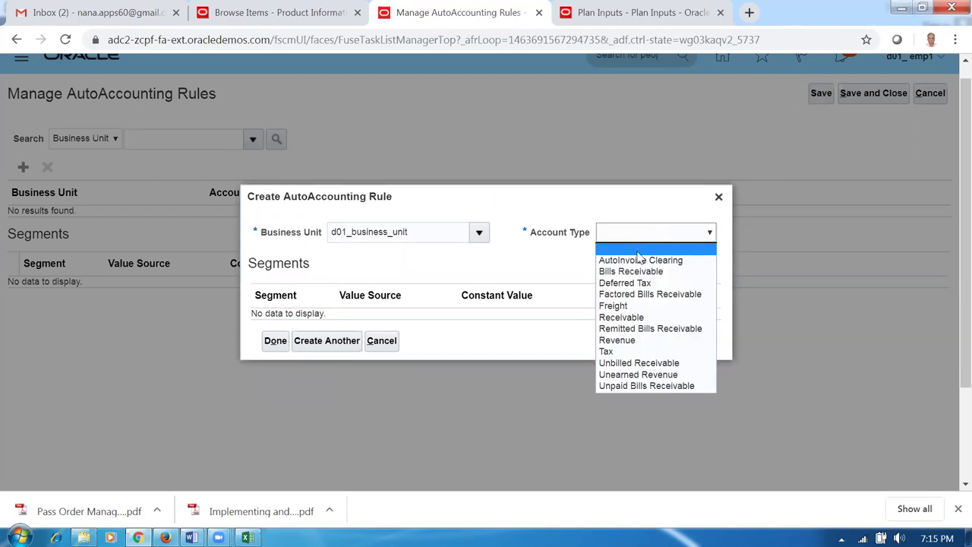
left_click(640, 318)
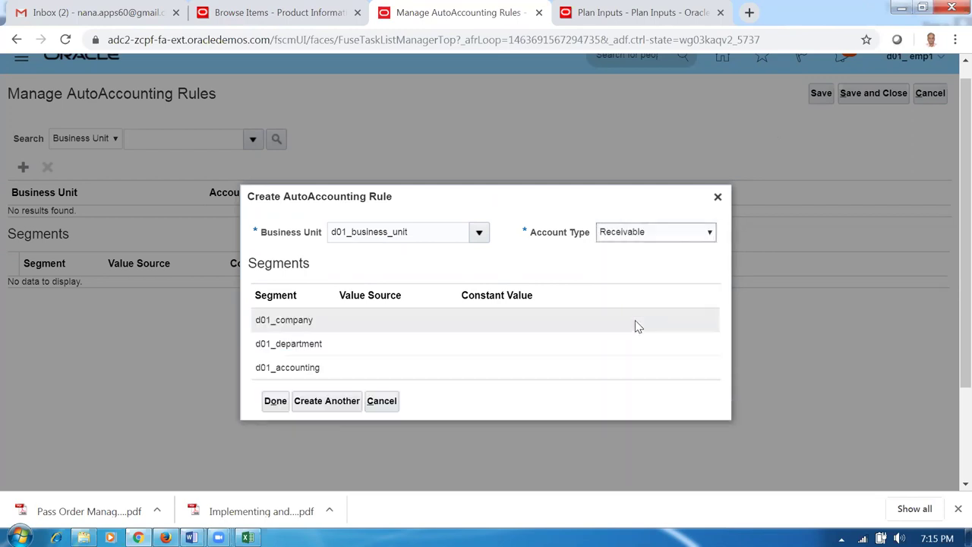
left_click(487, 288)
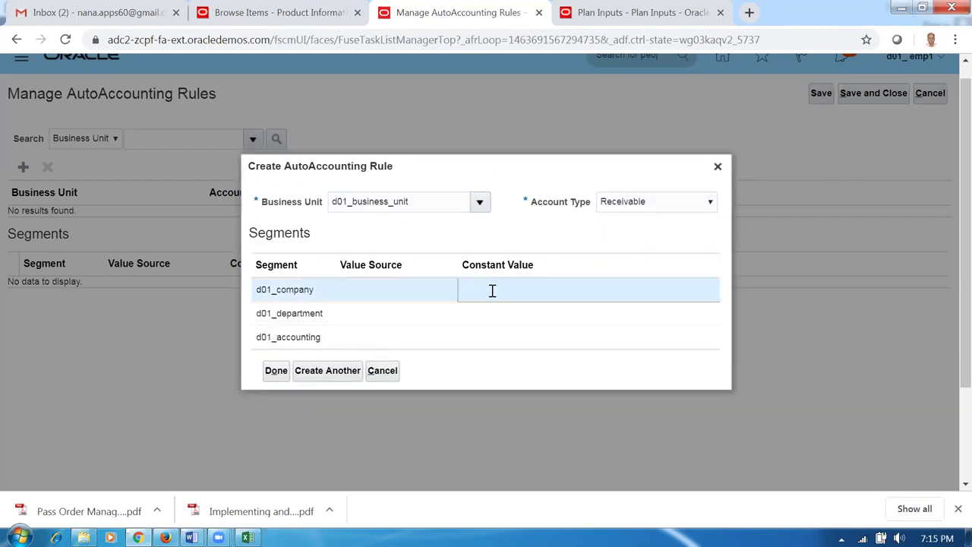
left_click(486, 320)
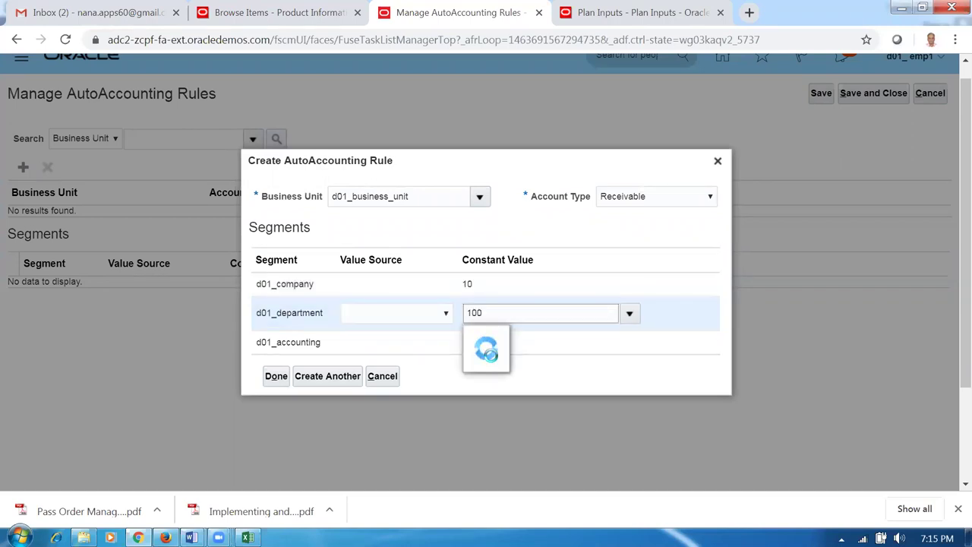
left_click(494, 351)
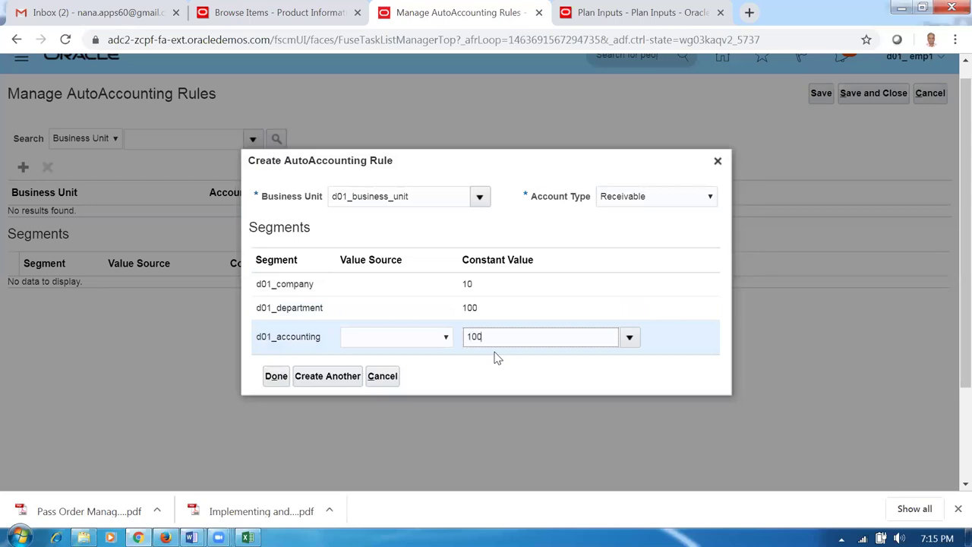
left_click(328, 382)
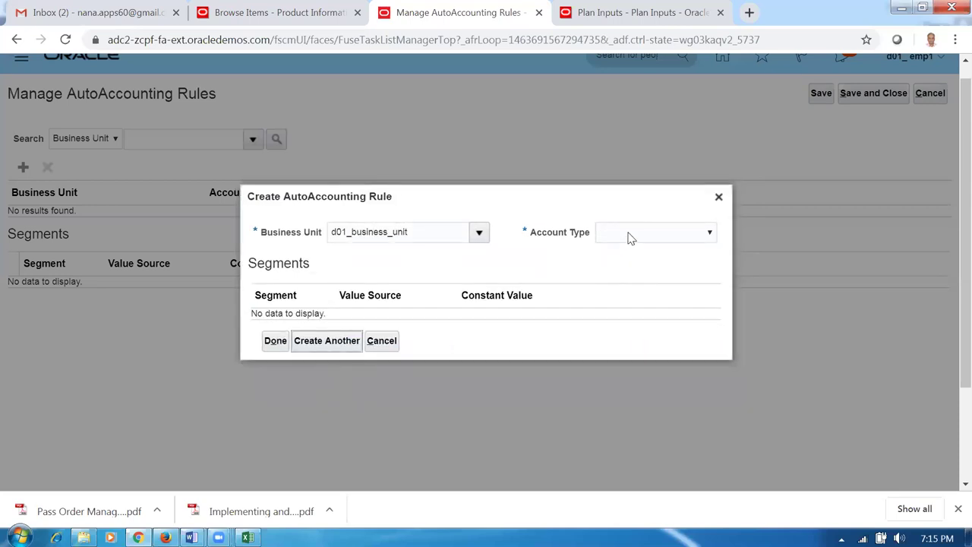
- Add a Remitted Bills Receivable rule with constant values 10, 100 and 1000
left_click(627, 235)
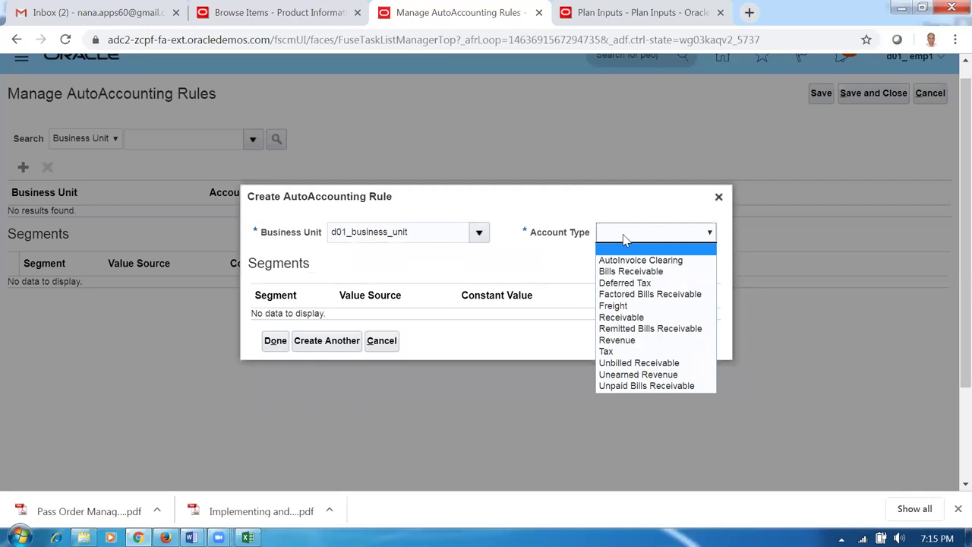
left_click(630, 329)
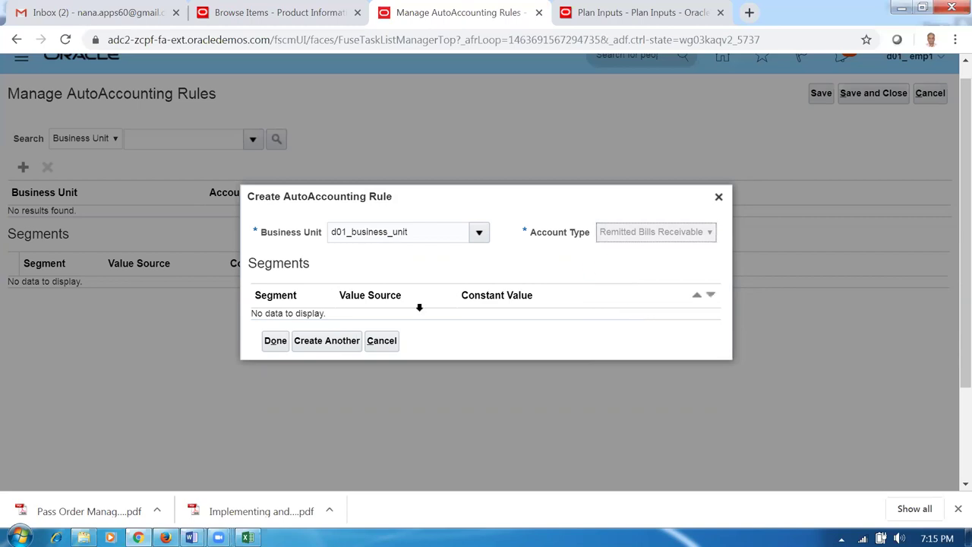
left_click(489, 291)
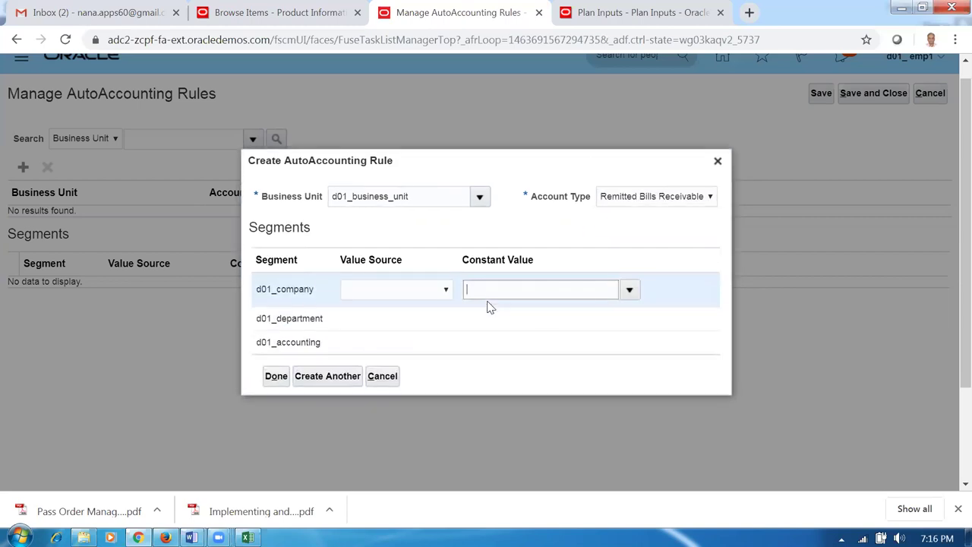
type("10")
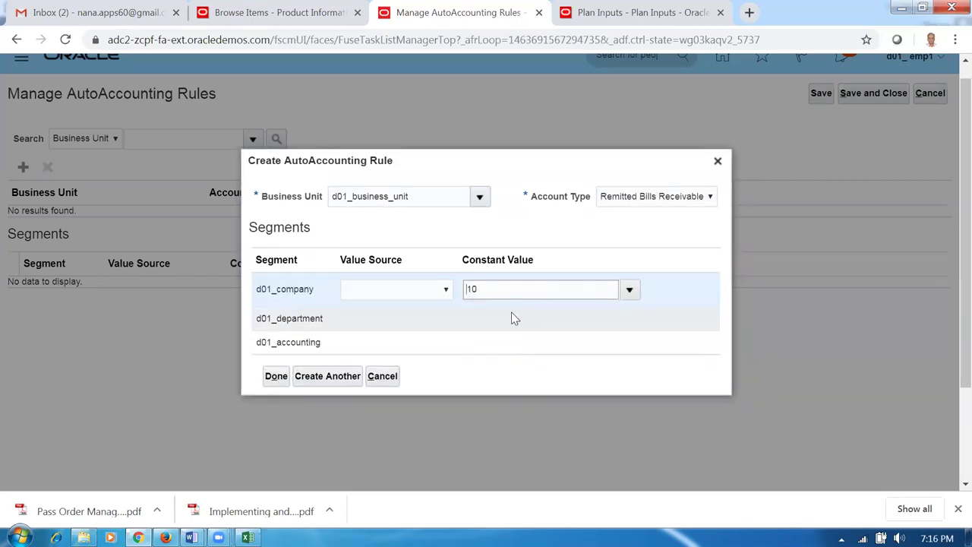
left_click(510, 313)
type("100")
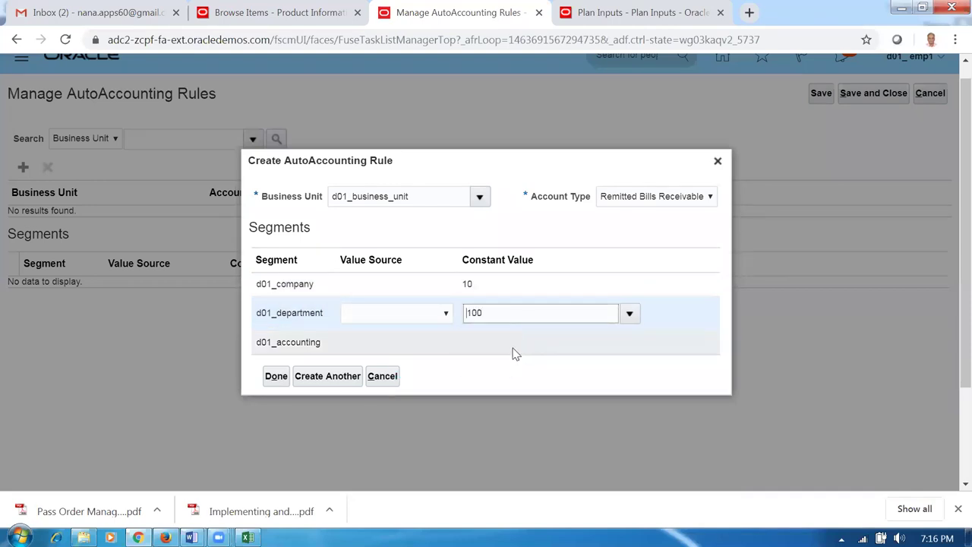
left_click(512, 347)
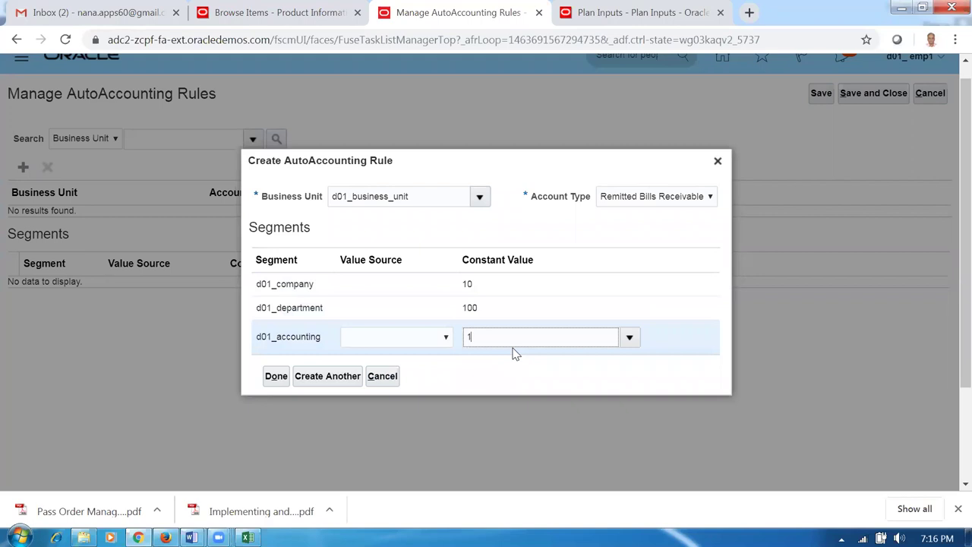
type("1000")
left_click(347, 375)
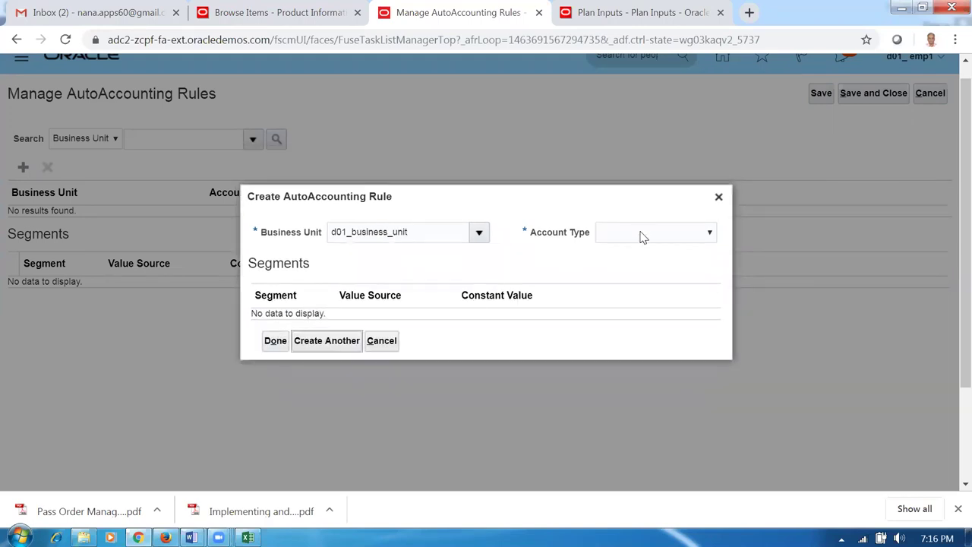
- Add a Revenue rule with company 10, department 100, accounting 0100, and finish
left_click(642, 235)
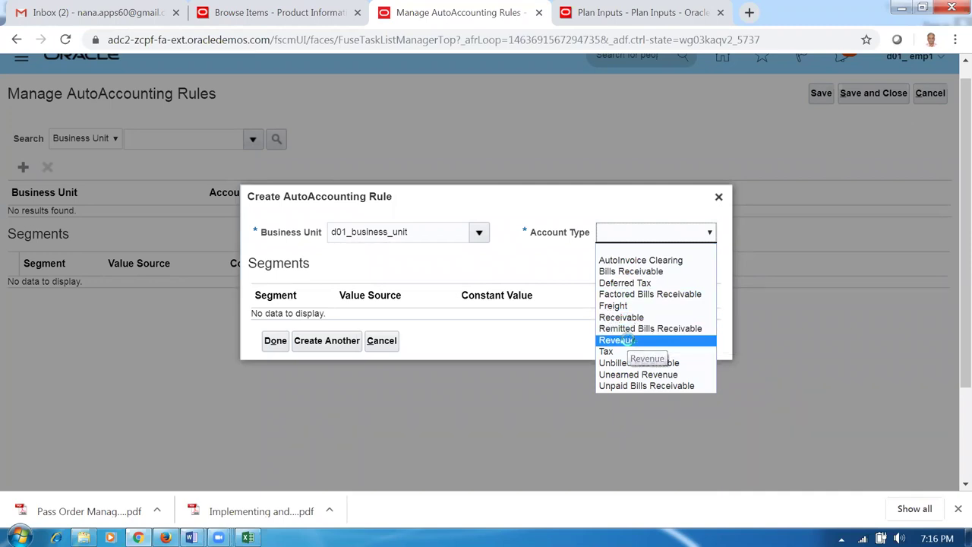
left_click(629, 342)
left_click(514, 293)
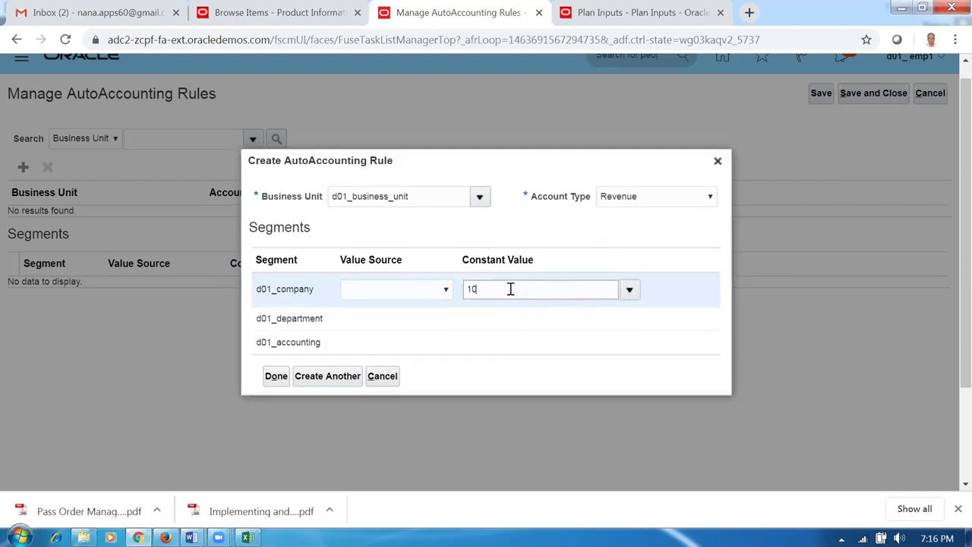
left_click(501, 319)
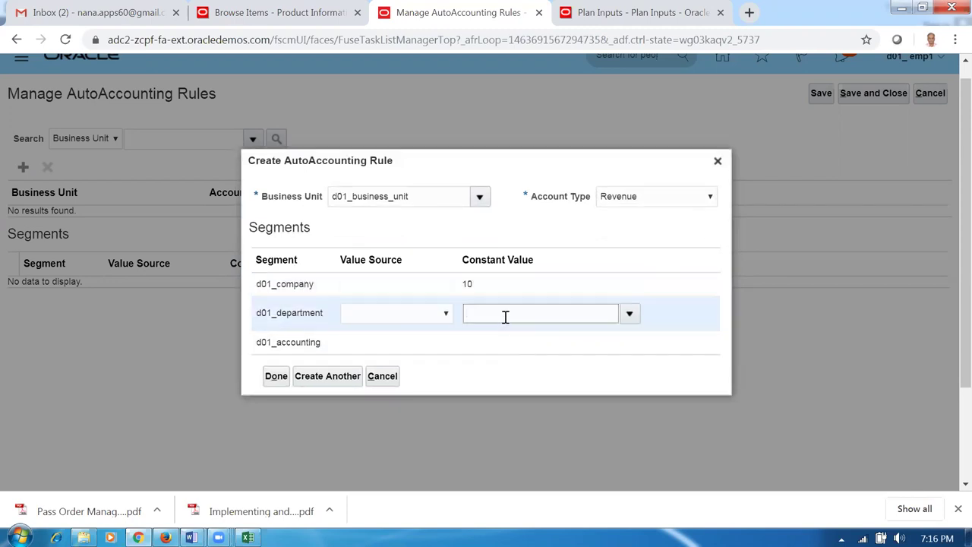
type("100")
left_click(501, 343)
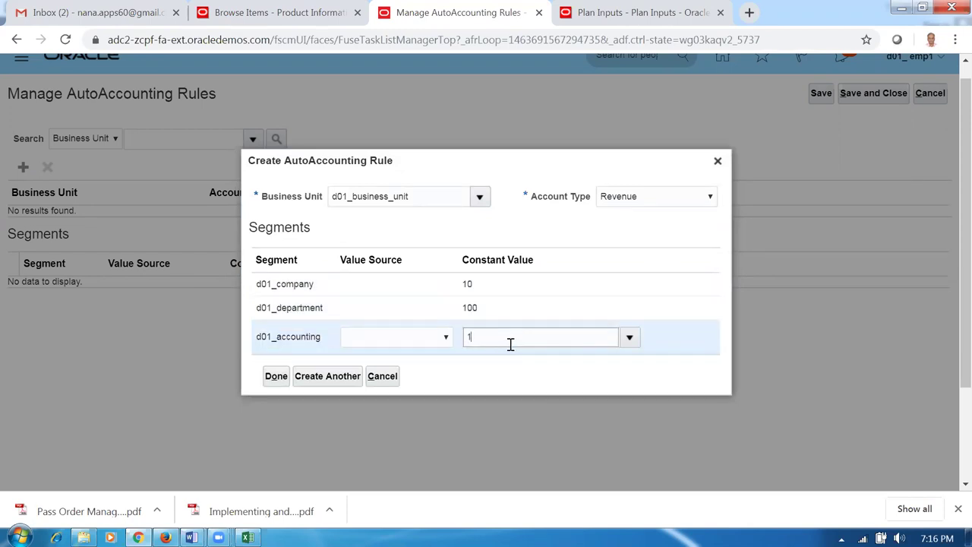
type("0100")
left_click(276, 376)
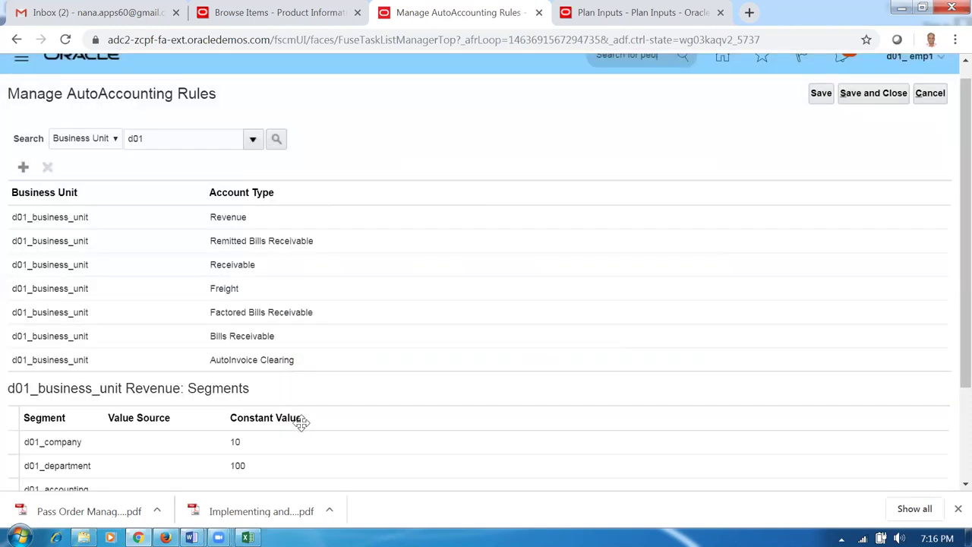
- Attempt to save, dismiss the missing-value error, and review each rule's segment values
left_click(817, 97)
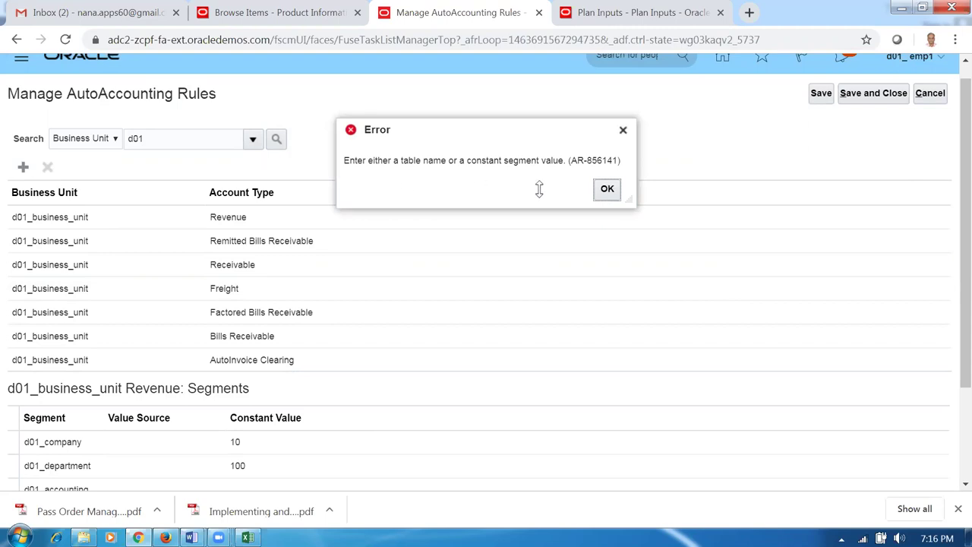
left_click(608, 190)
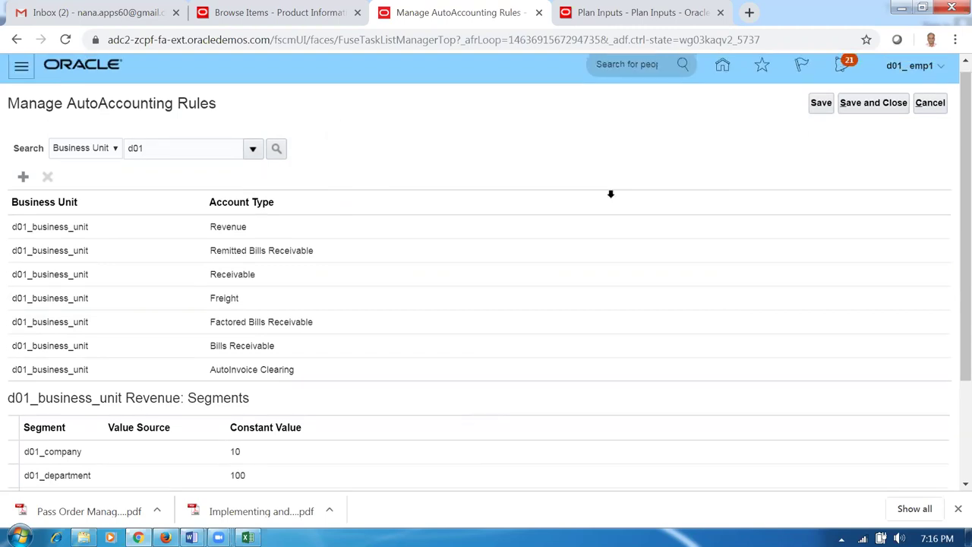
left_click(355, 369)
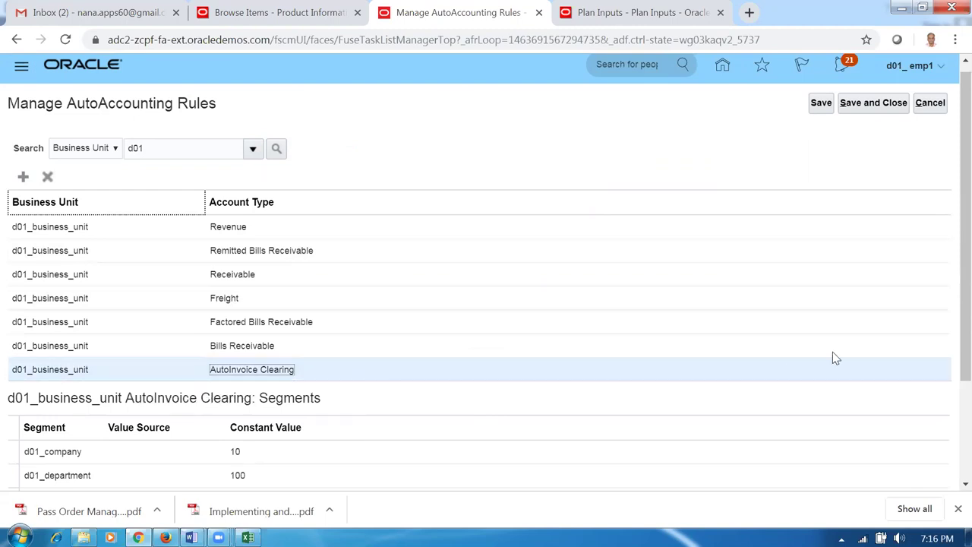
scroll(950, 274, "down", 2)
scroll(952, 302, "down", 1)
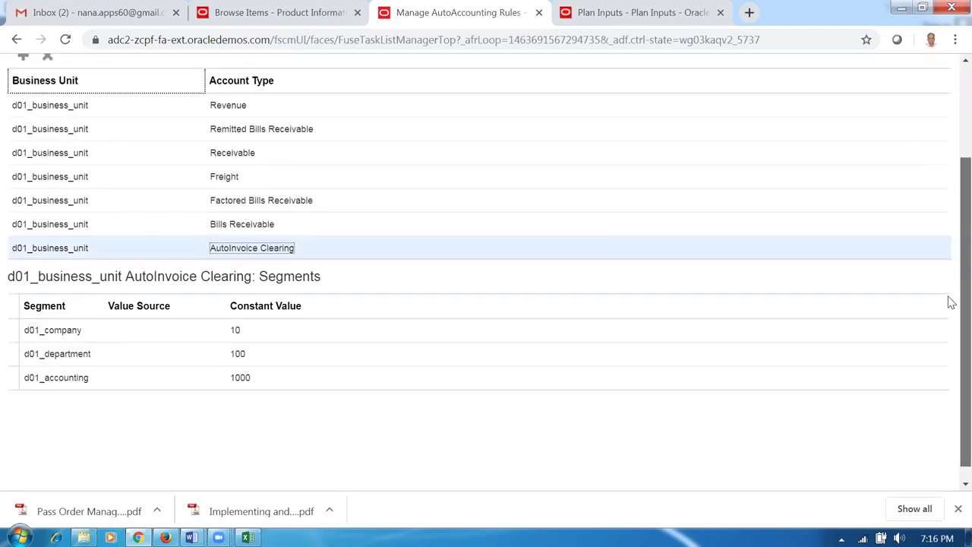
left_click(312, 226)
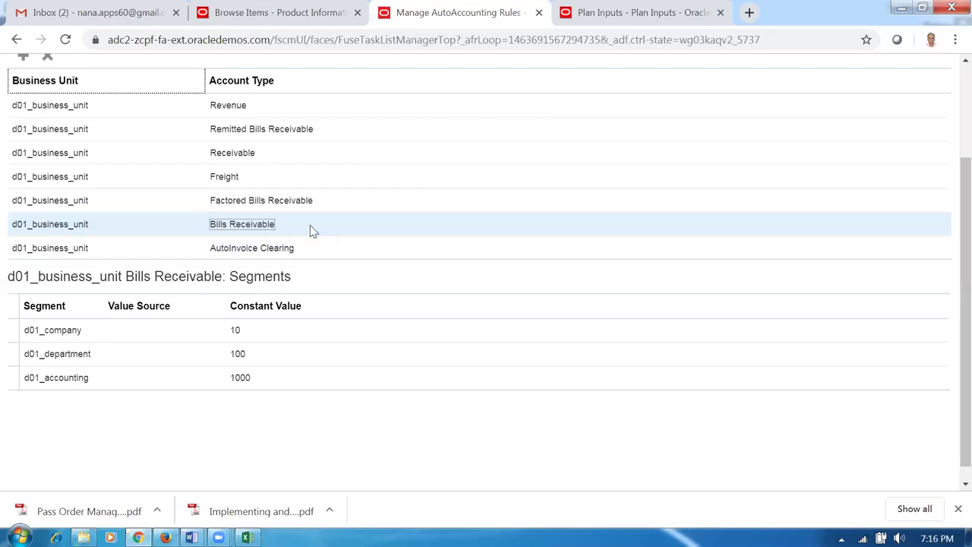
left_click(348, 127)
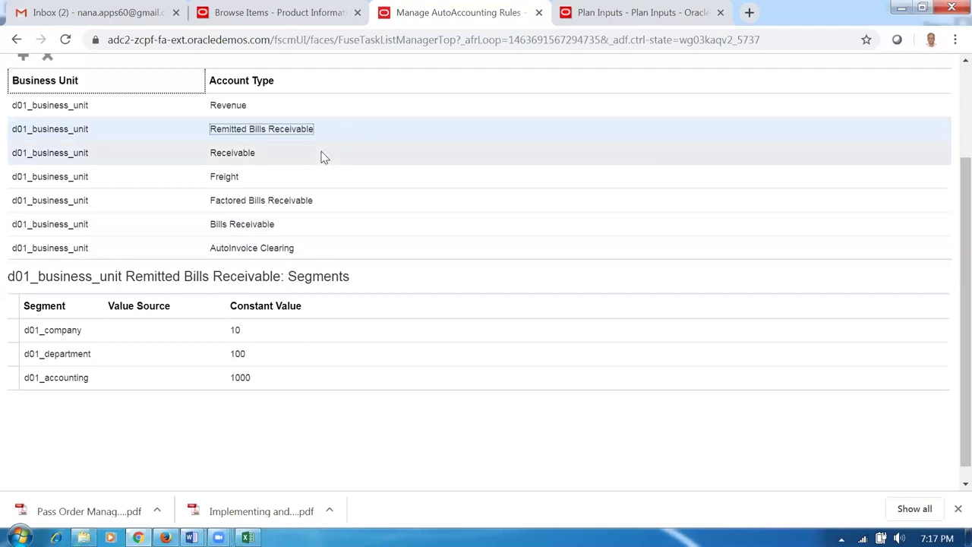
left_click(275, 106)
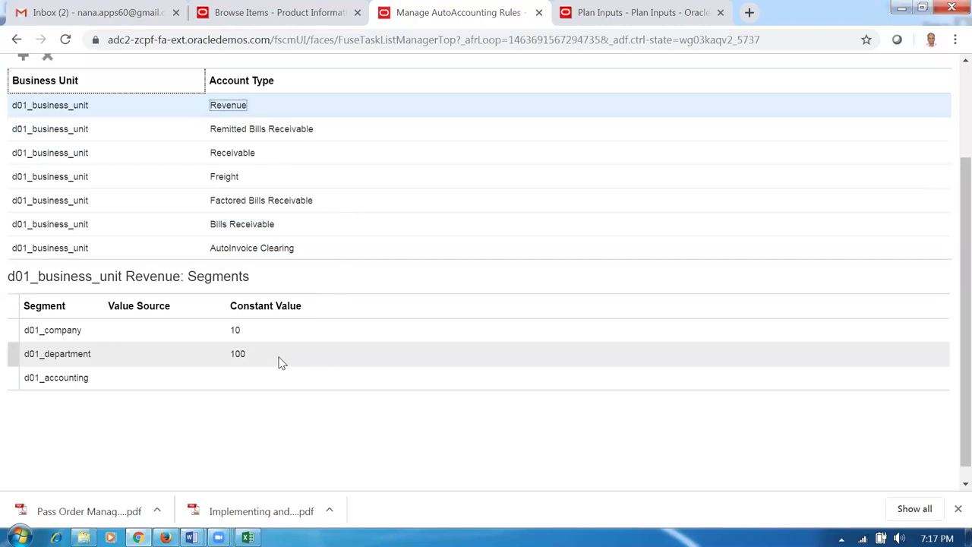
left_click(259, 377)
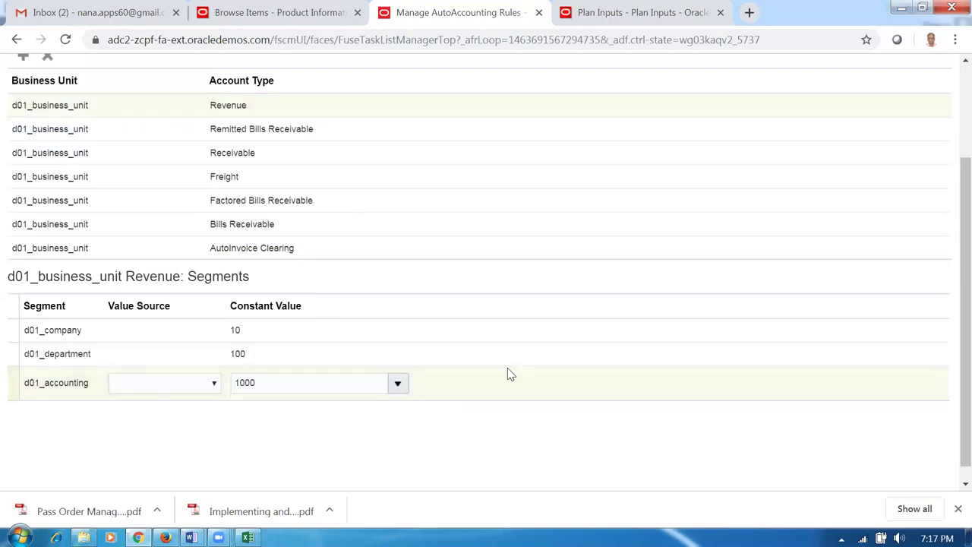
- Save the corrected Revenue rule and open a new rule form, moved to the right
scroll(586, 271, "up", 3)
left_click(823, 110)
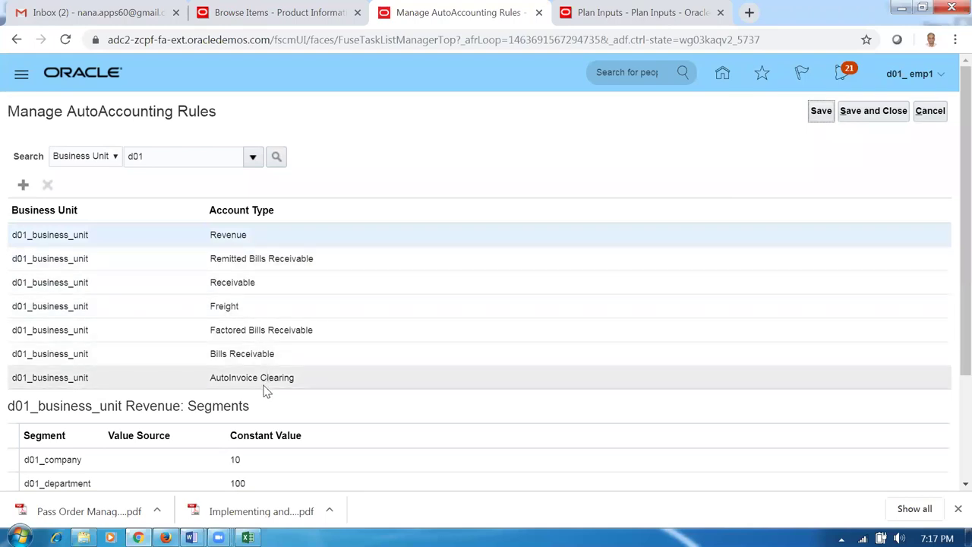
left_click(24, 186)
left_click_drag(553, 194, 749, 197)
- Start a new AutoAccounting rule for d01_business_unit with Tax as the account type
left_click(586, 229)
type("d01")
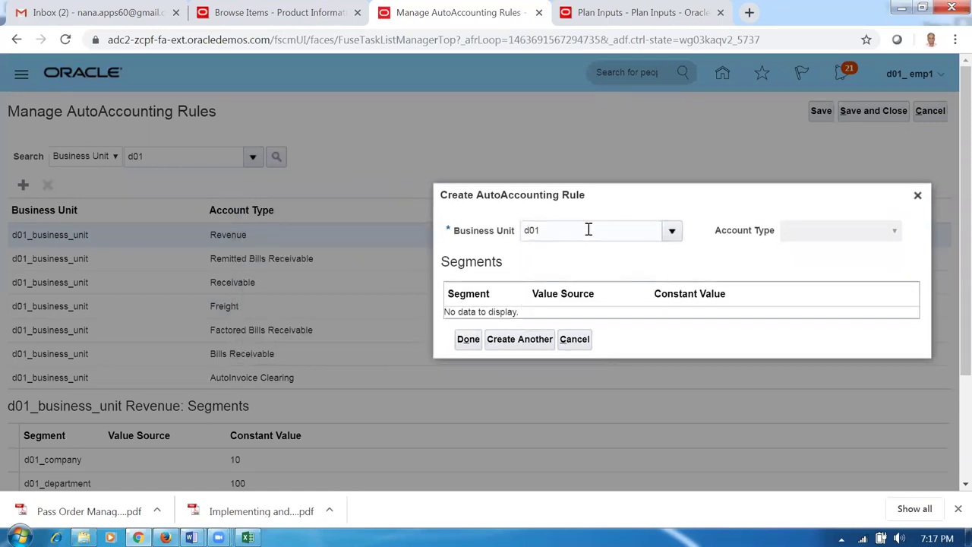
key("Tab")
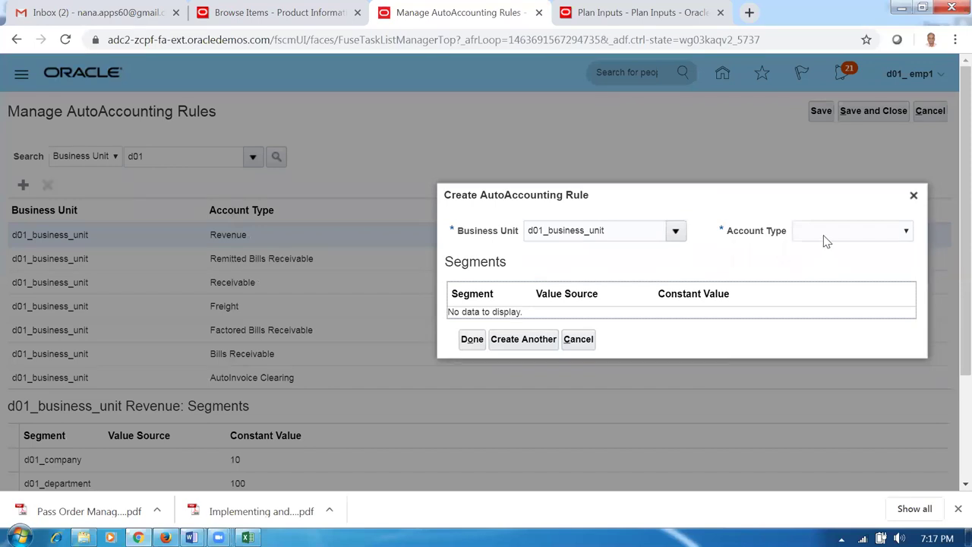
left_click(825, 235)
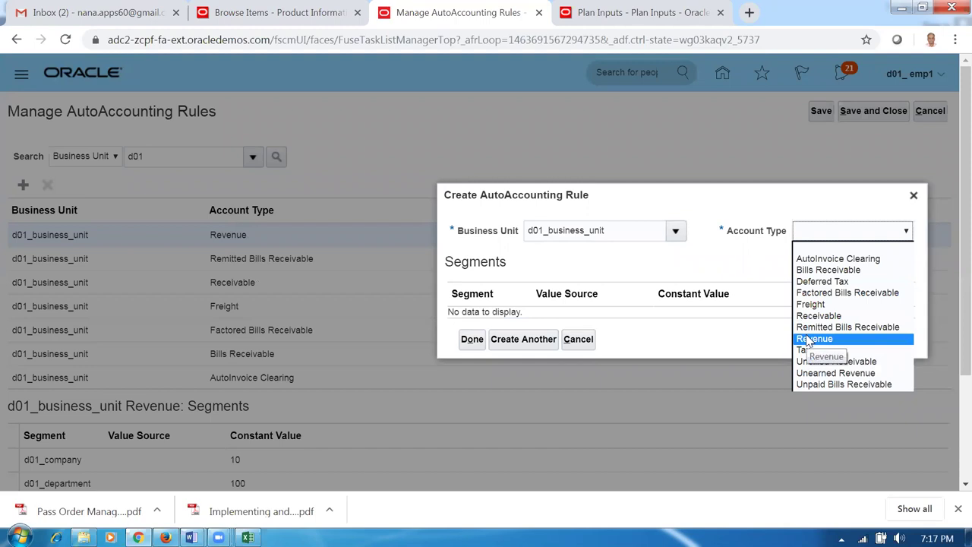
left_click(807, 350)
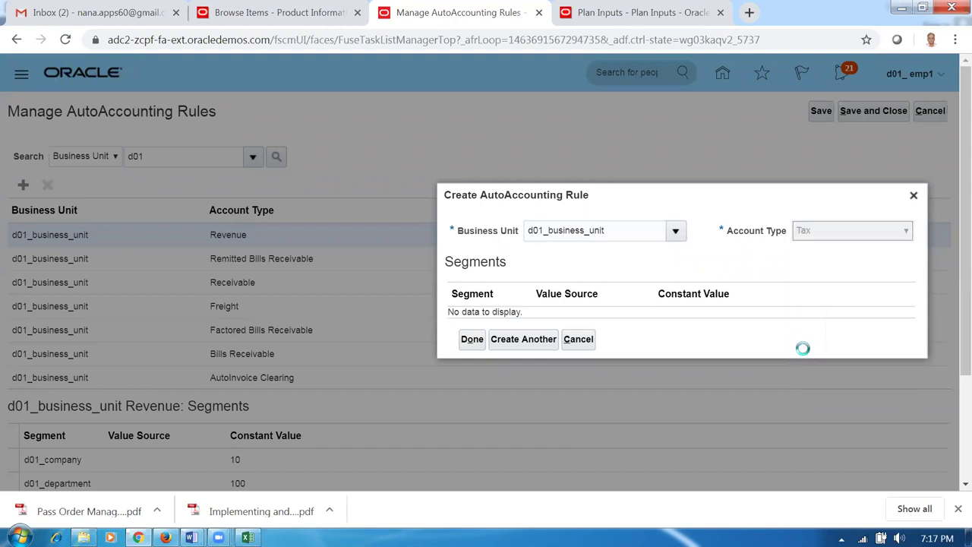
- Give the Tax rule segment constants 10, 100 and 1000 and submit it, starting another rule
left_click(633, 295)
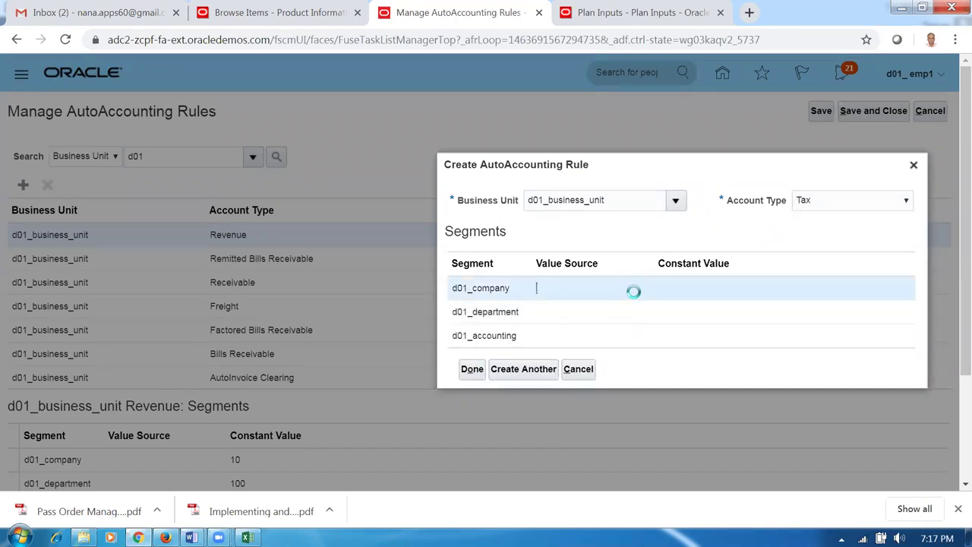
left_click(699, 295)
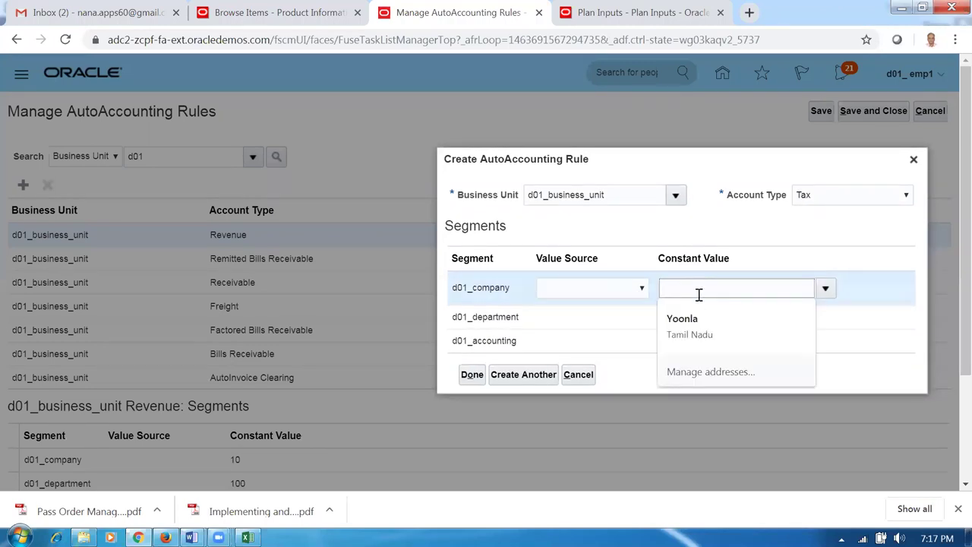
type("10")
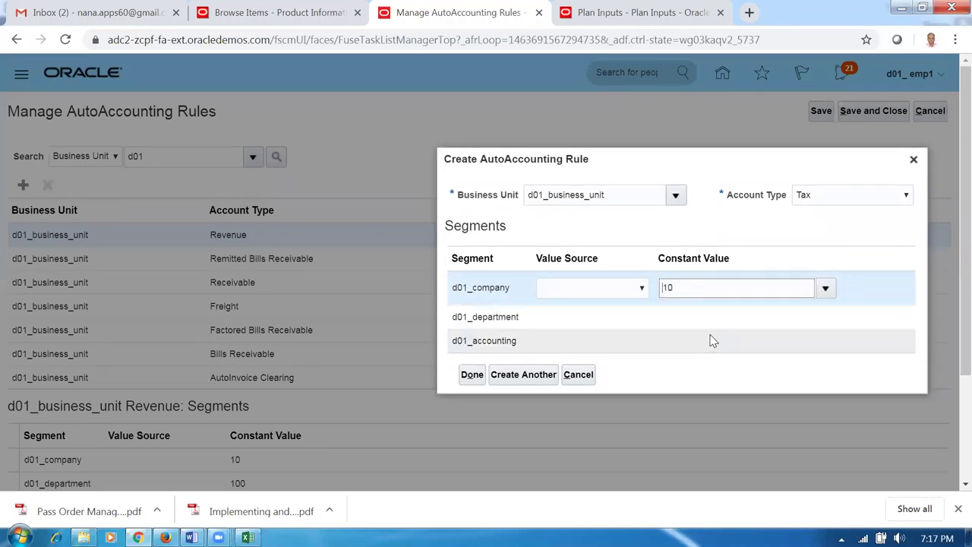
left_click(709, 338)
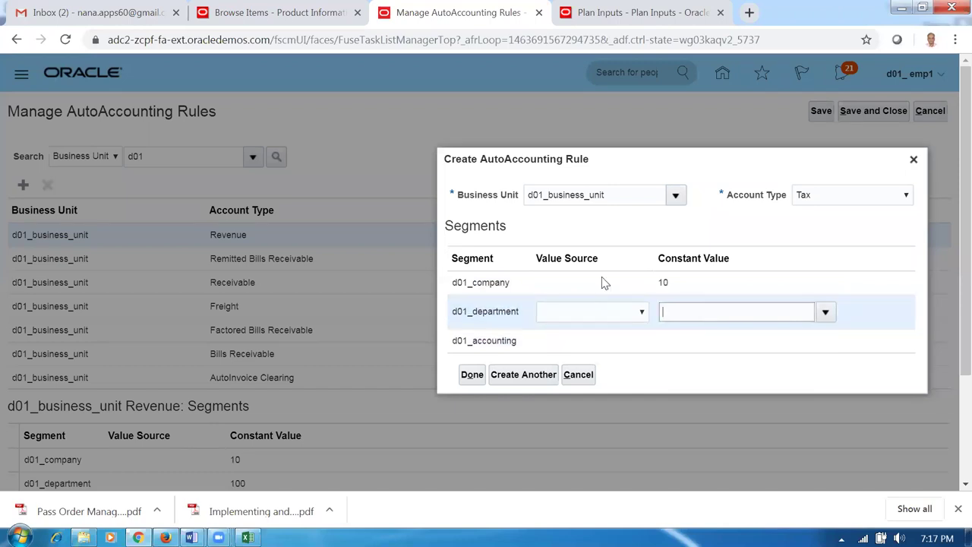
type("00")
left_click(722, 343)
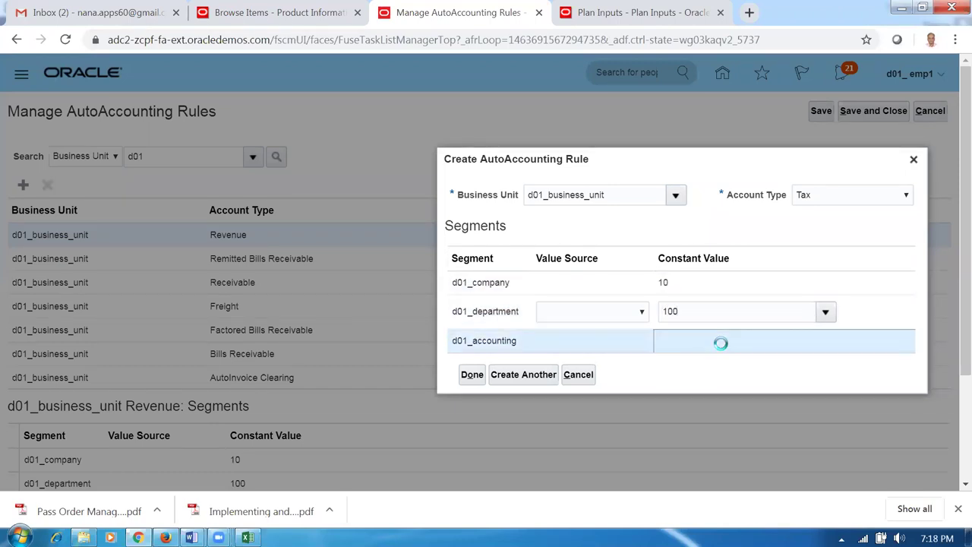
type("1000")
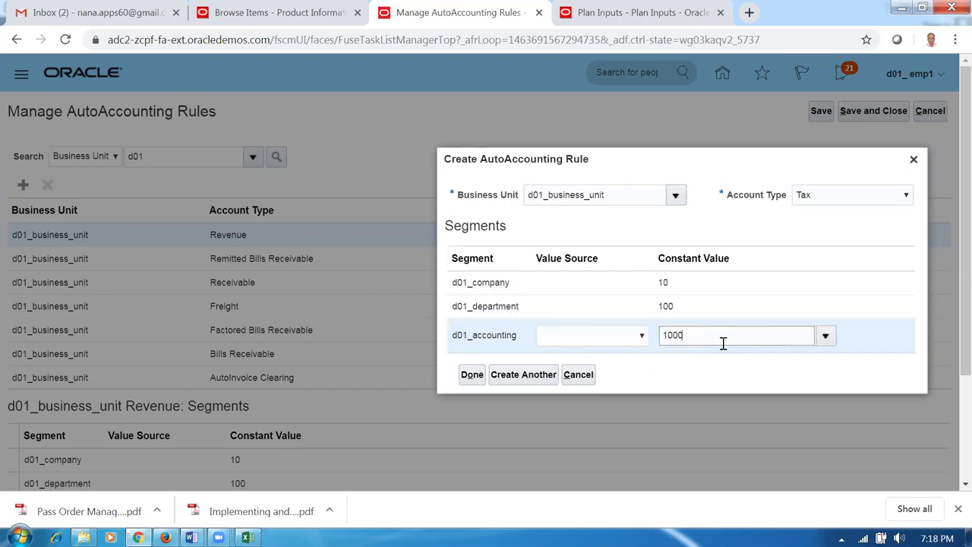
left_click(501, 383)
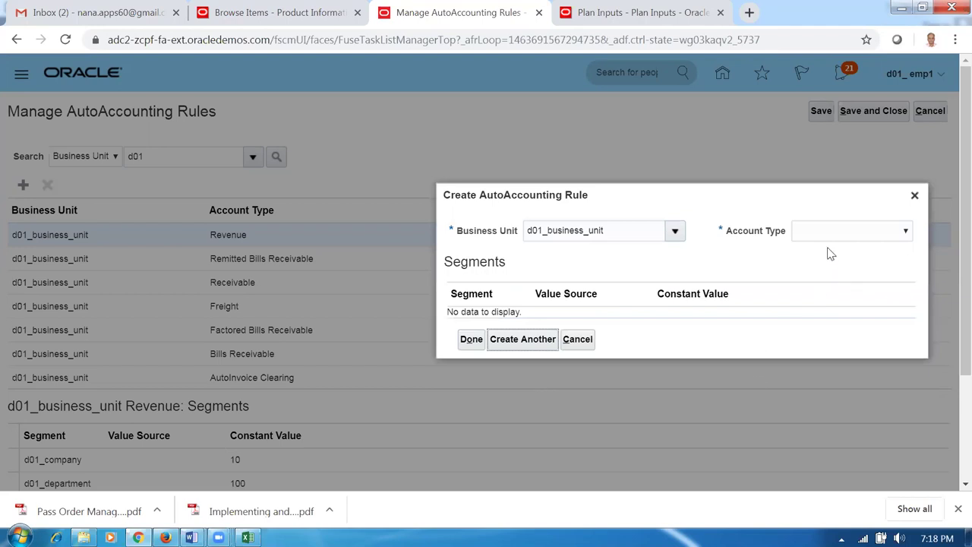
- Choose Unbilled Receivable as the account type with company 10 and department 100
left_click(832, 232)
left_click(815, 360)
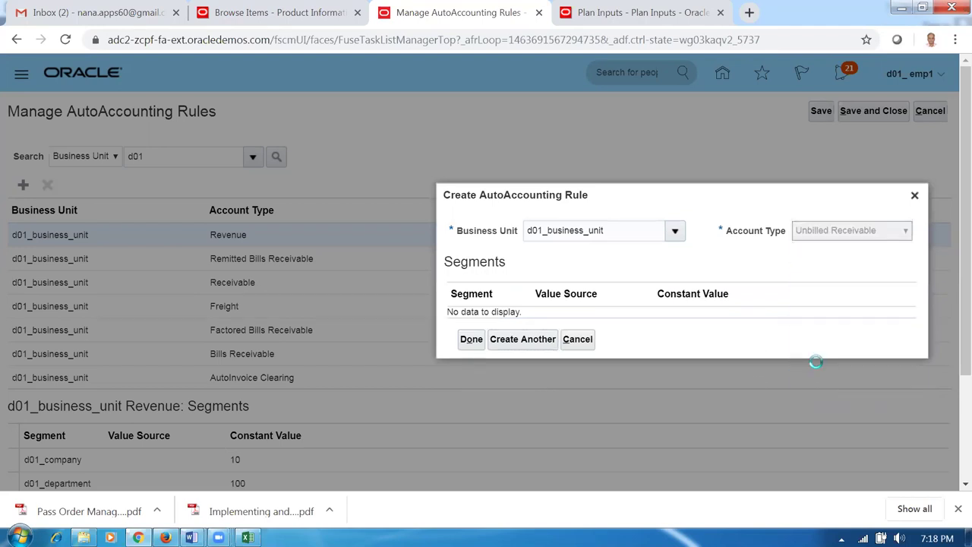
left_click(685, 288)
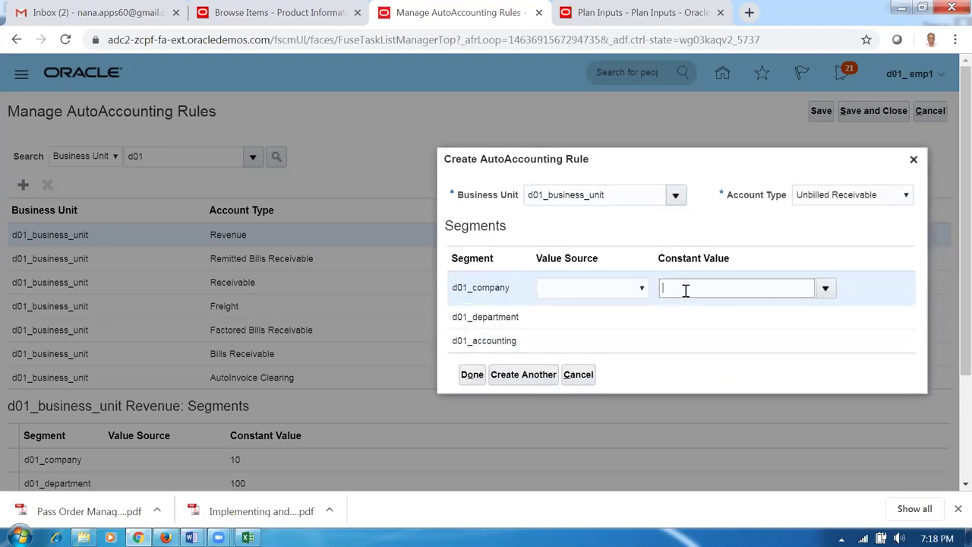
type("10")
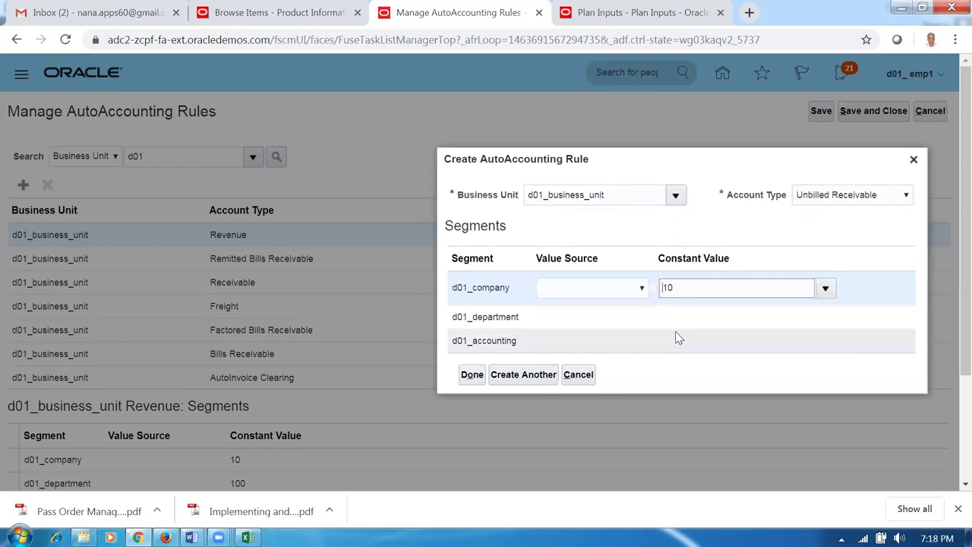
left_click(689, 320)
type("100")
left_click(685, 343)
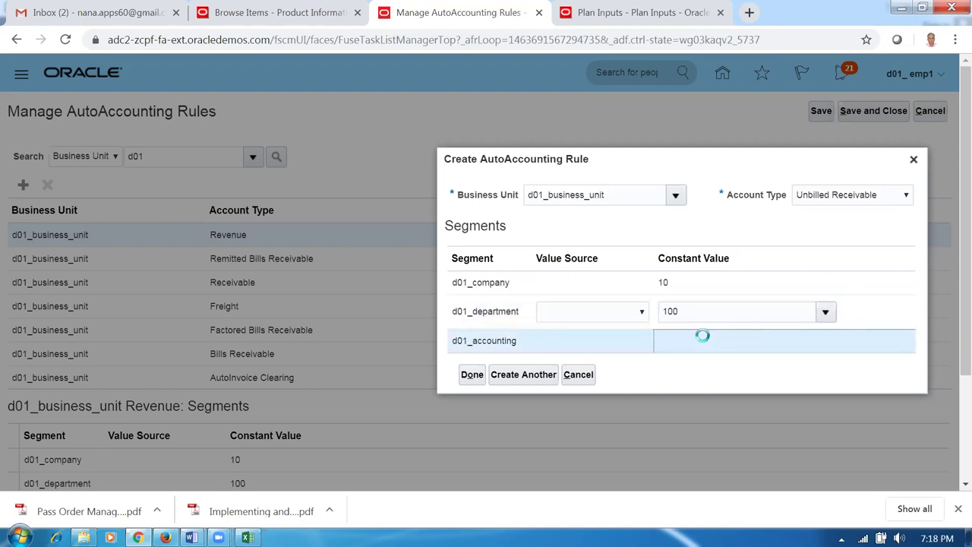
- Set the d01_accounting constant to 1000 with no value source, and submit the rule
left_click(582, 344)
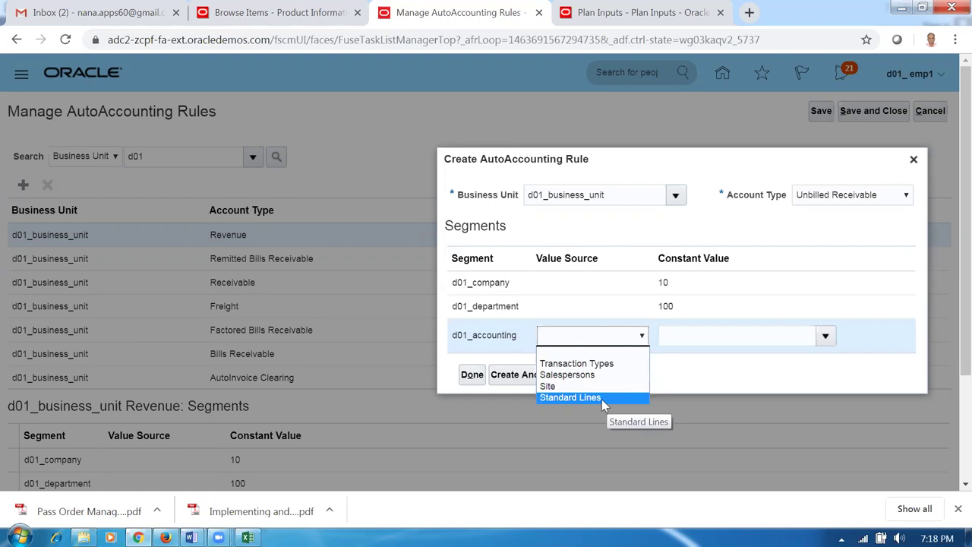
left_click(692, 336)
type("1000")
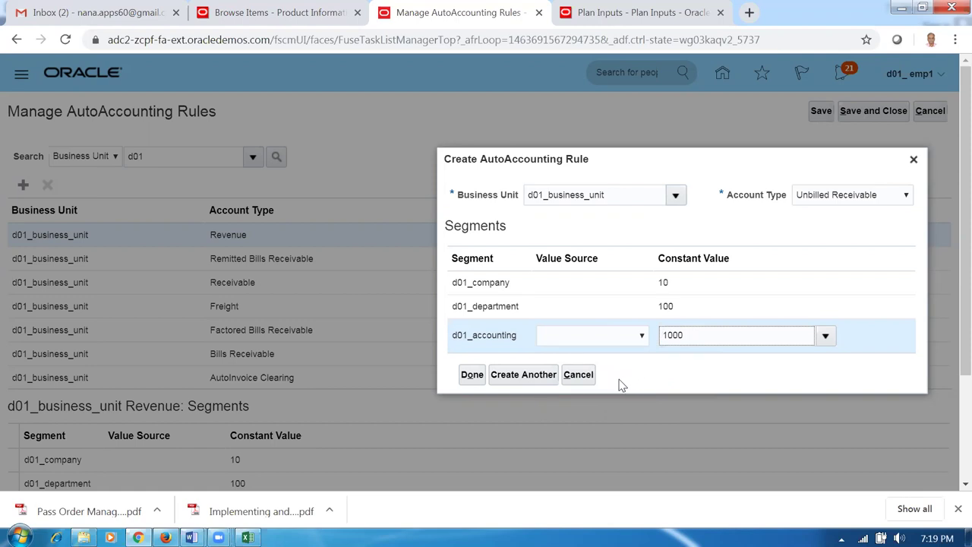
left_click(562, 342)
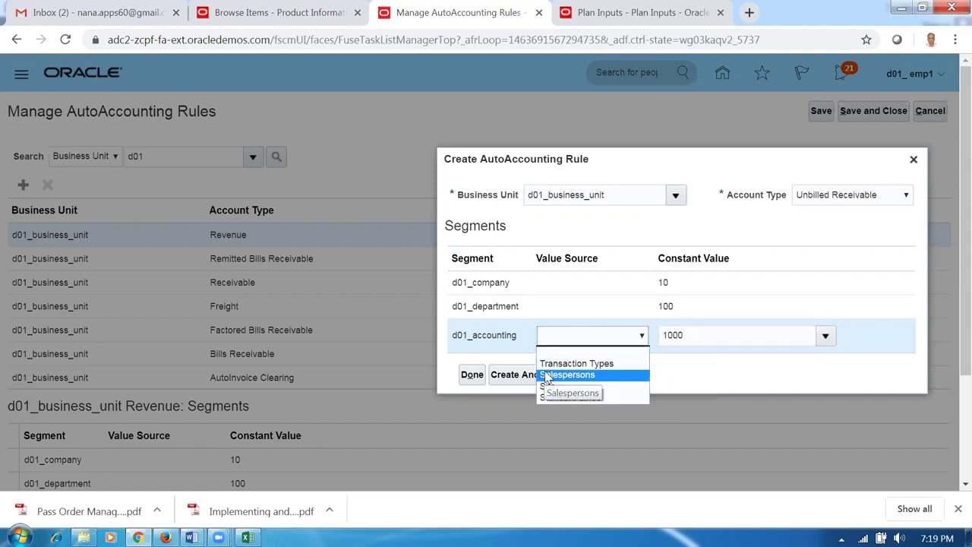
left_click(734, 339)
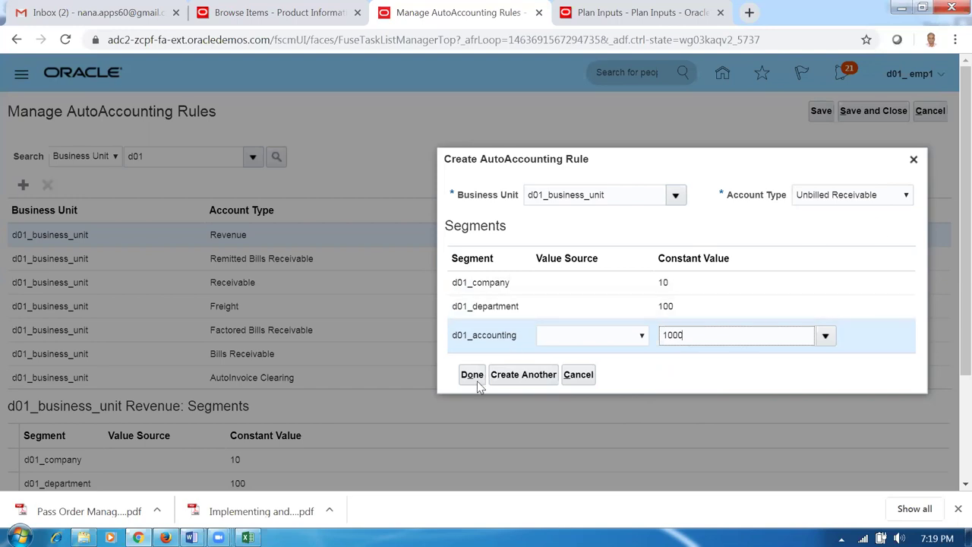
left_click(522, 374)
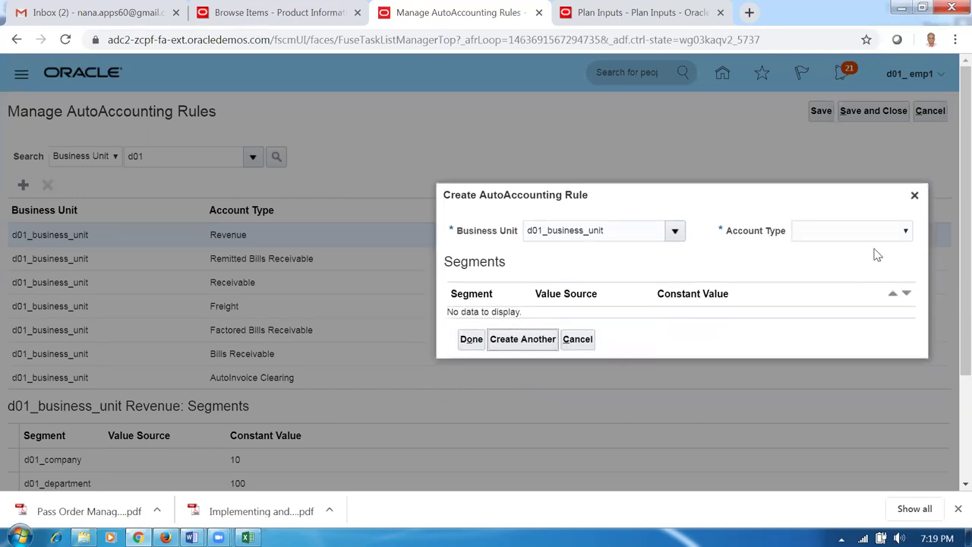
- Create an Unearned Revenue rule with segment constants 10, 100 and 1000
left_click(861, 235)
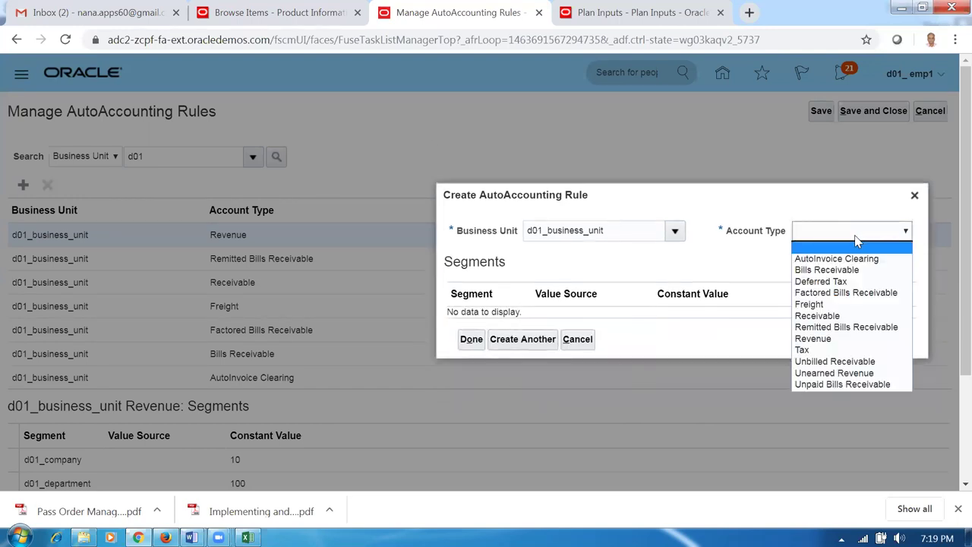
left_click(826, 375)
left_click(681, 292)
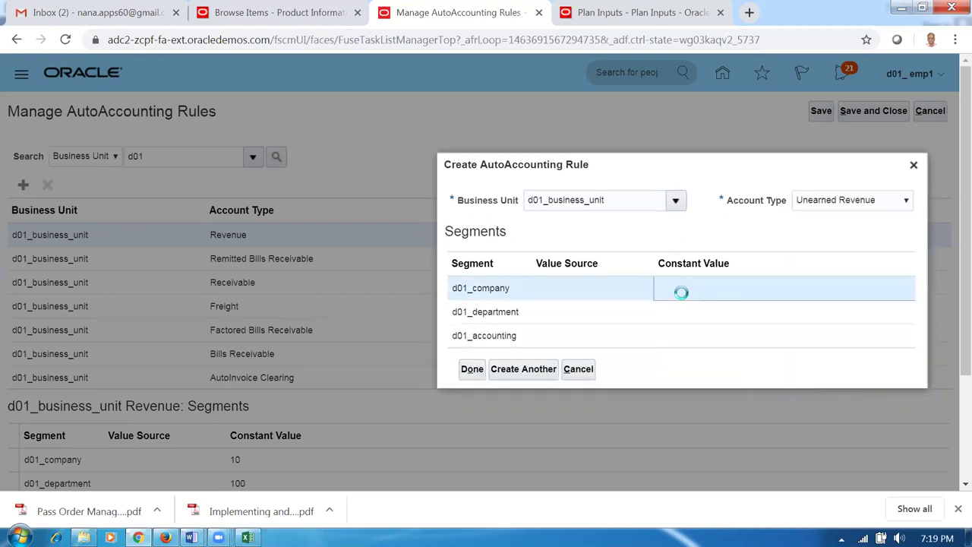
left_click(680, 318)
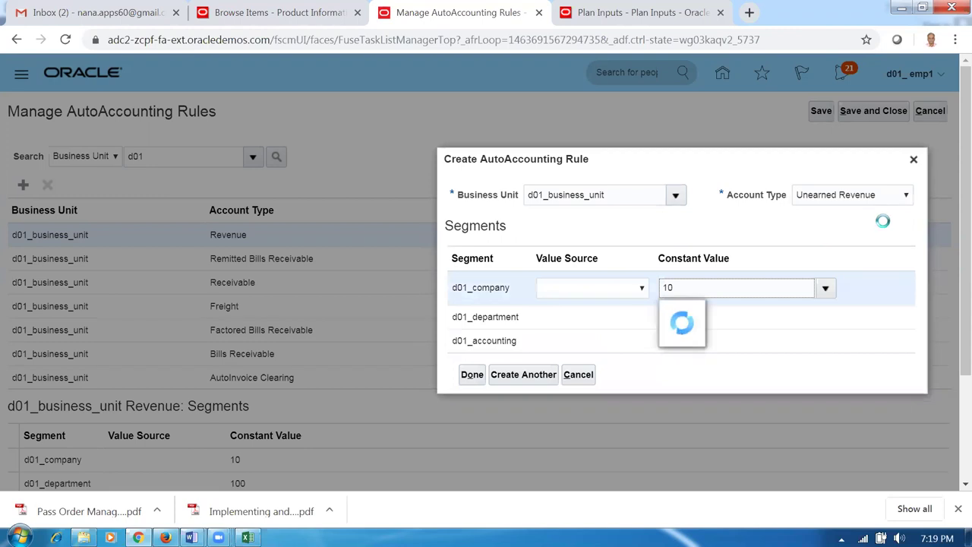
type("100")
left_click(708, 341)
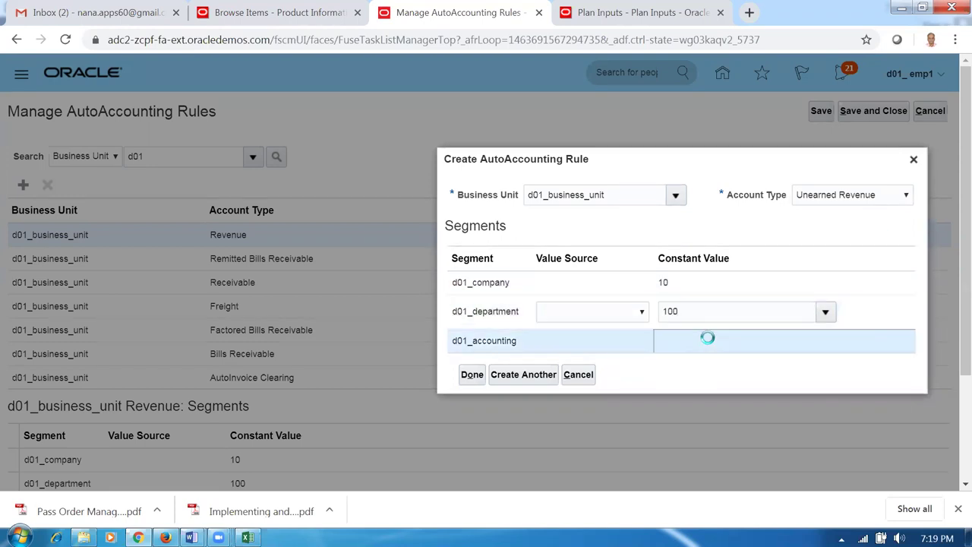
type("1000")
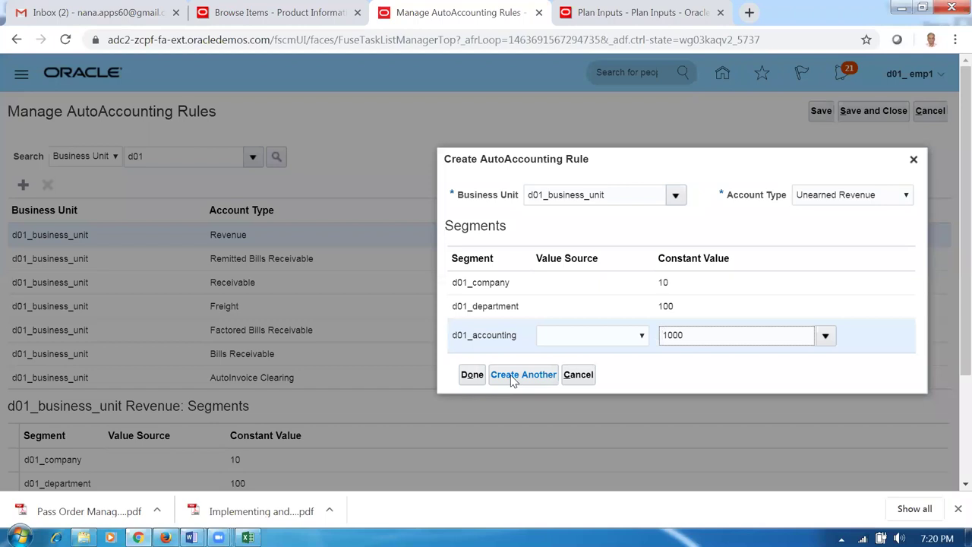
left_click(512, 377)
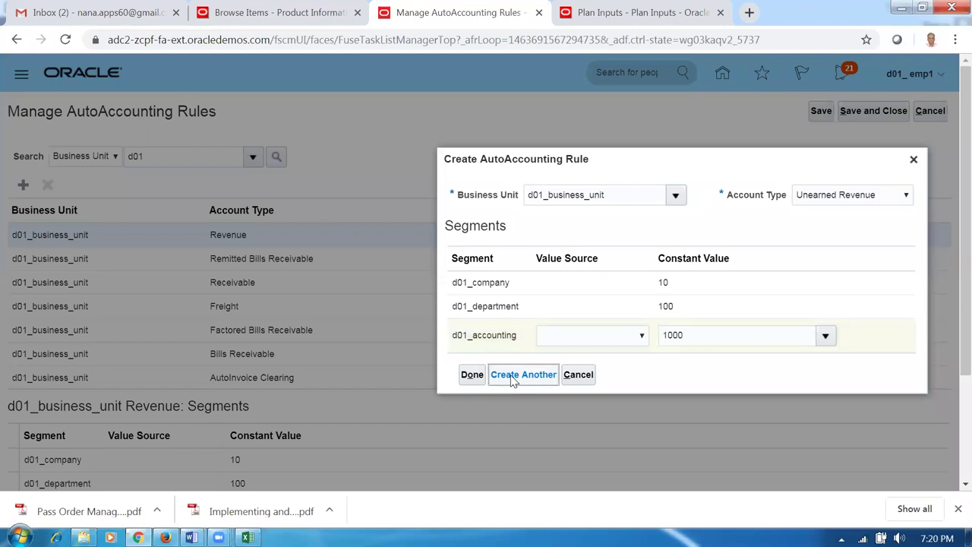
- Add an Unpaid Bills Receivable rule with constants 10, 100 and 1000, and save the rules
left_click(836, 237)
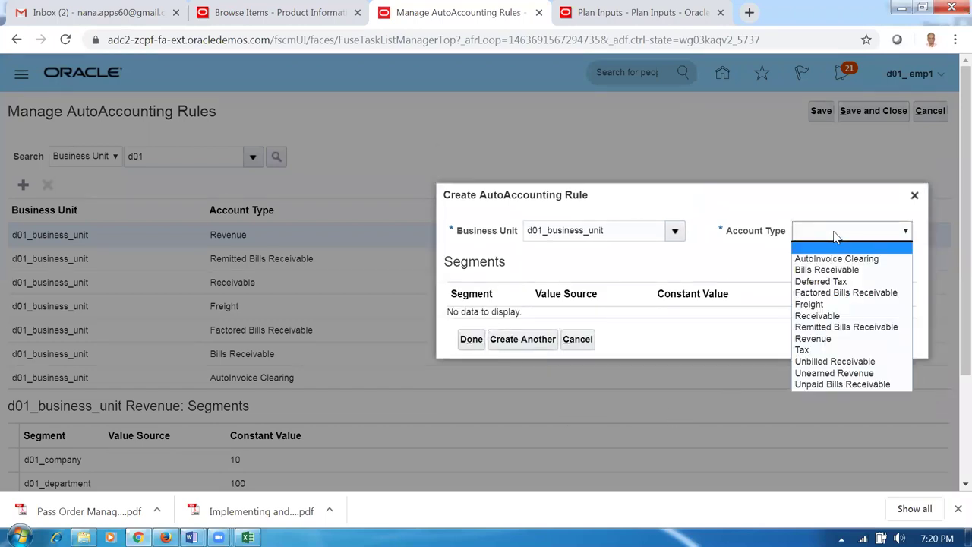
left_click(822, 385)
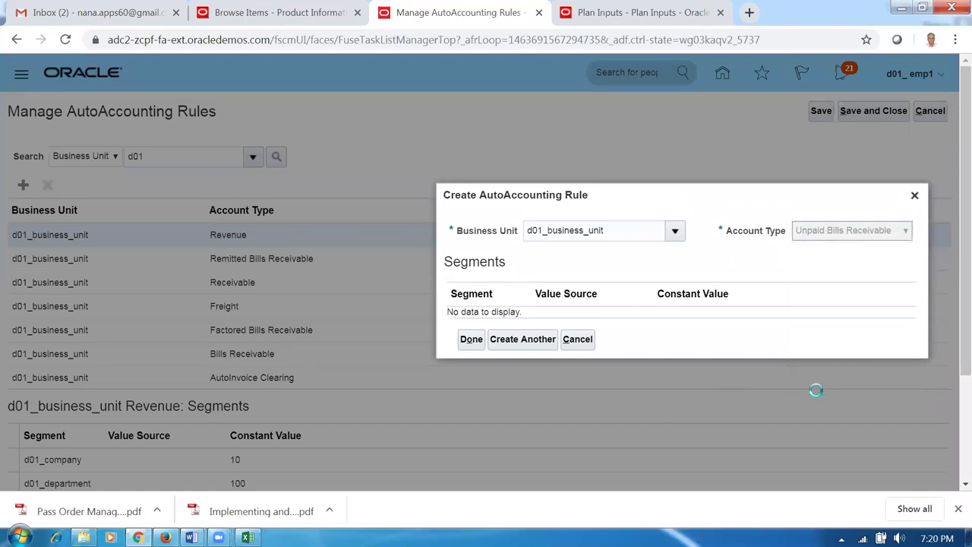
left_click(689, 290)
type("10")
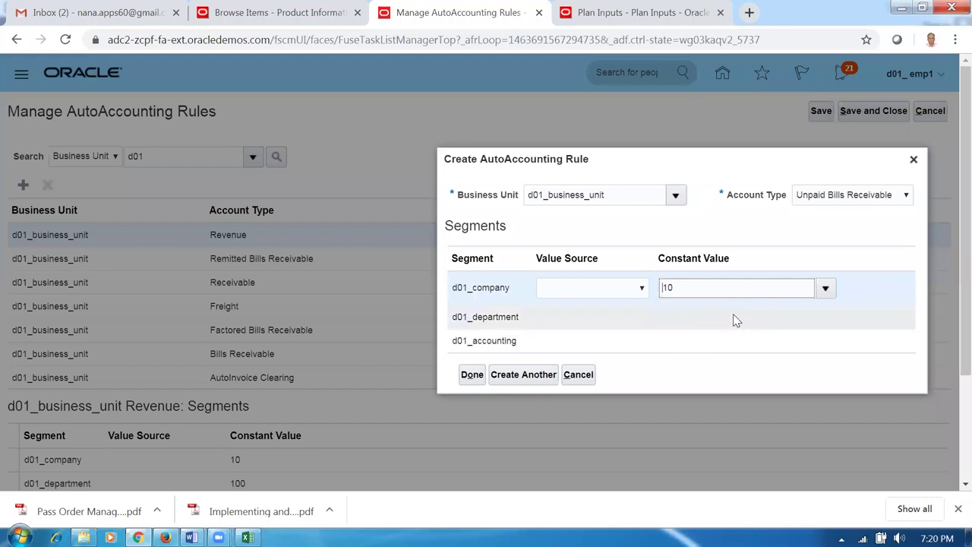
left_click(729, 312)
type("100")
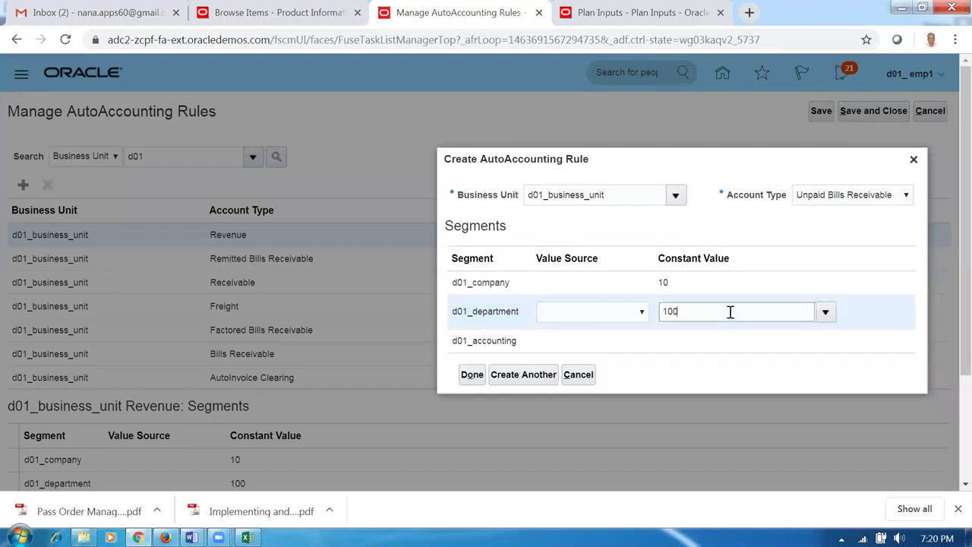
left_click(694, 348)
type("1000")
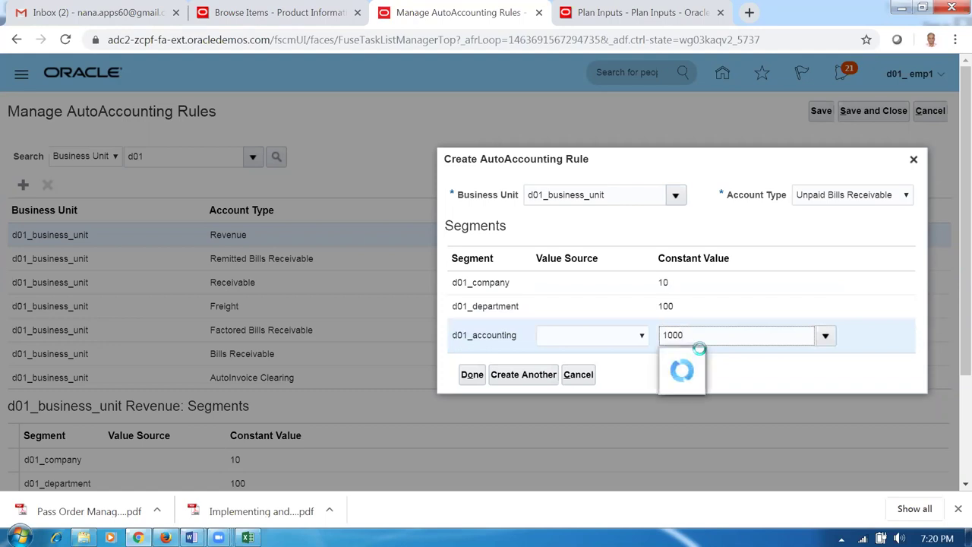
left_click(472, 376)
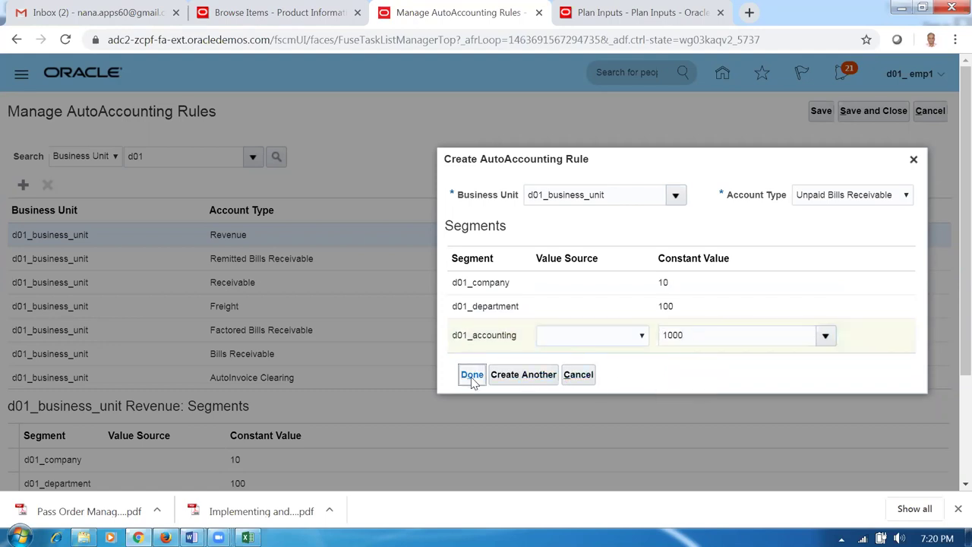
left_click(818, 112)
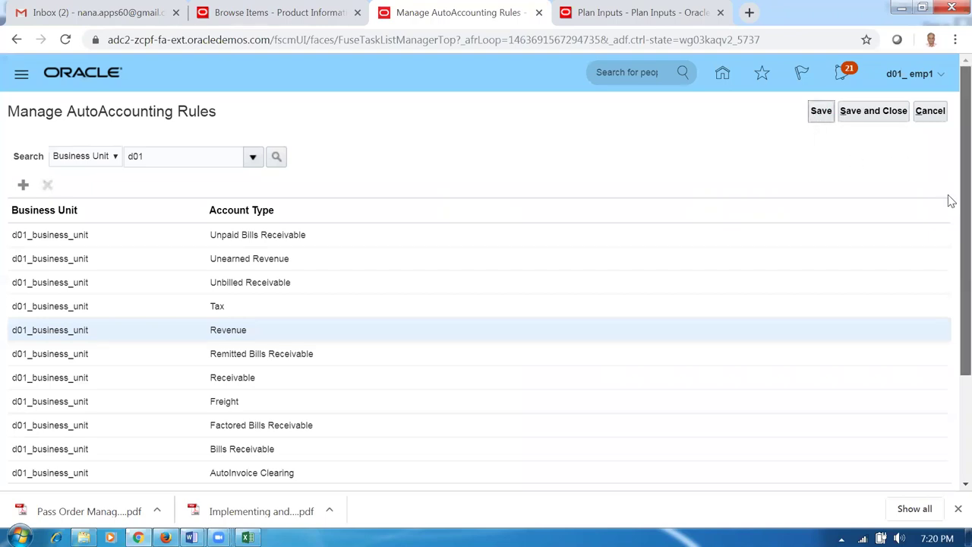
- Review the saved AutoAccounting rule segments and close the page with Save and Close
scroll(948, 197, "down", 2)
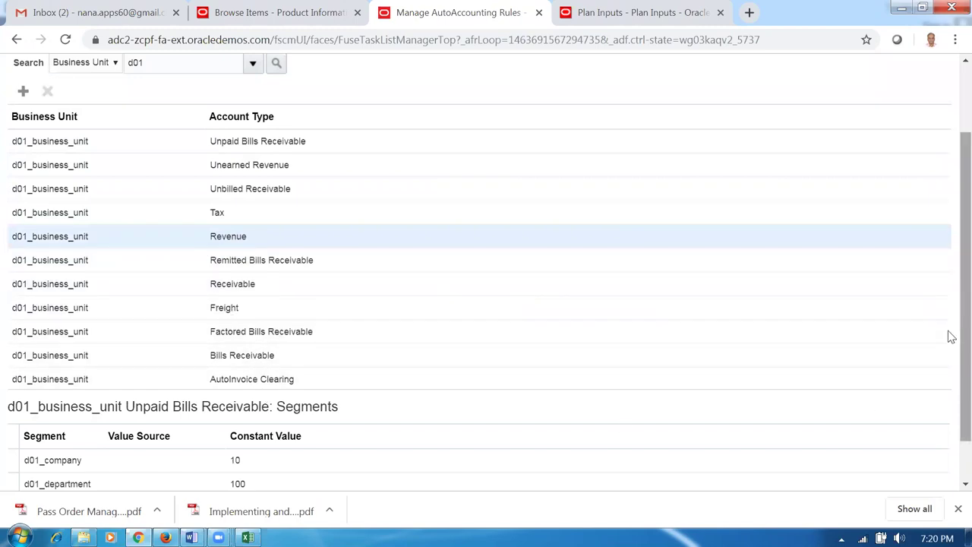
scroll(949, 154, "up", 2)
left_click(884, 114)
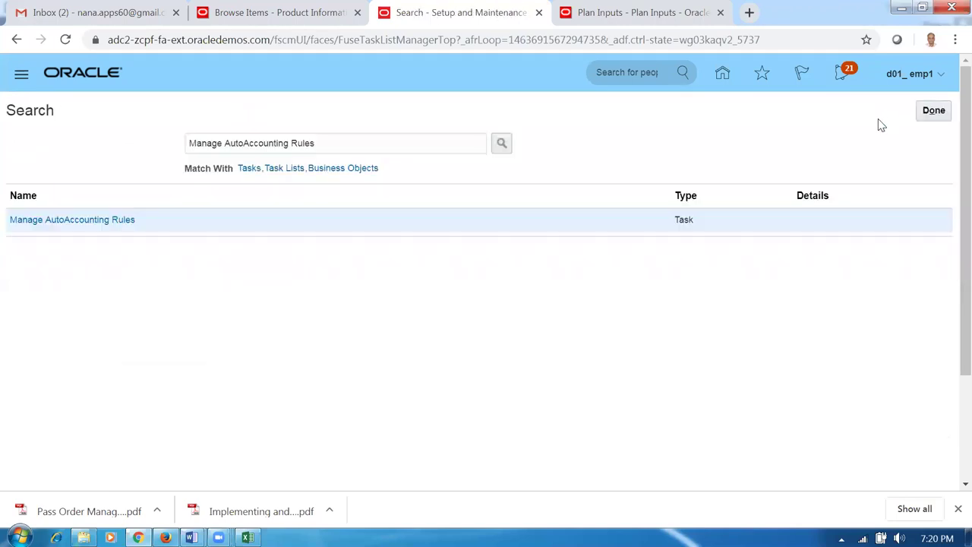
- Check the Word worksheet for the GL periods step, then return to the Oracle home page
key("alt+Tab")
left_click(339, 483)
scroll(341, 481, "down", 2)
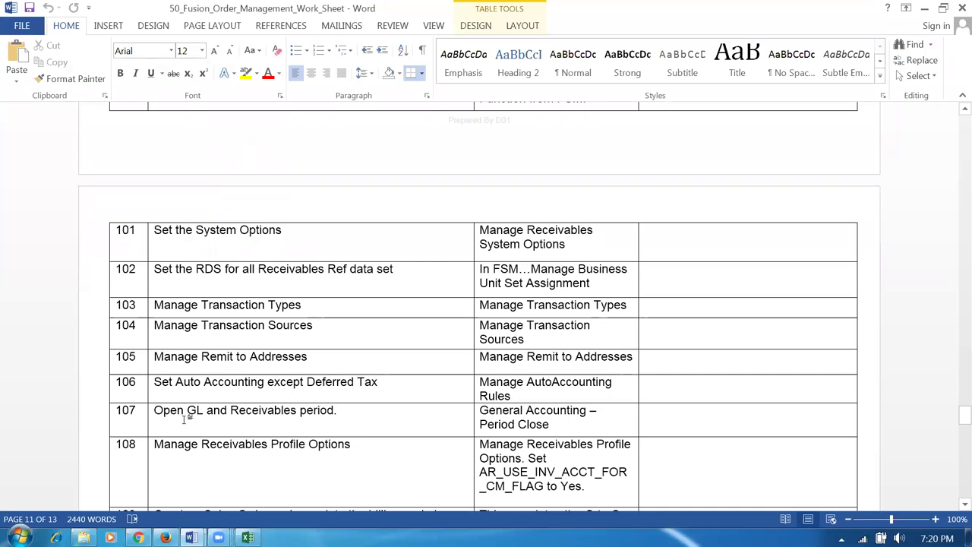
key("alt+Tab")
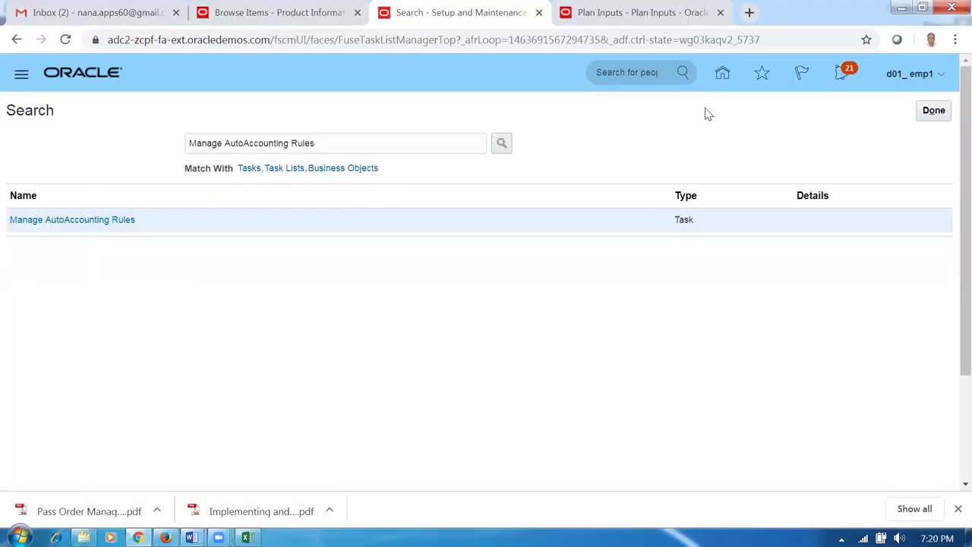
left_click(722, 73)
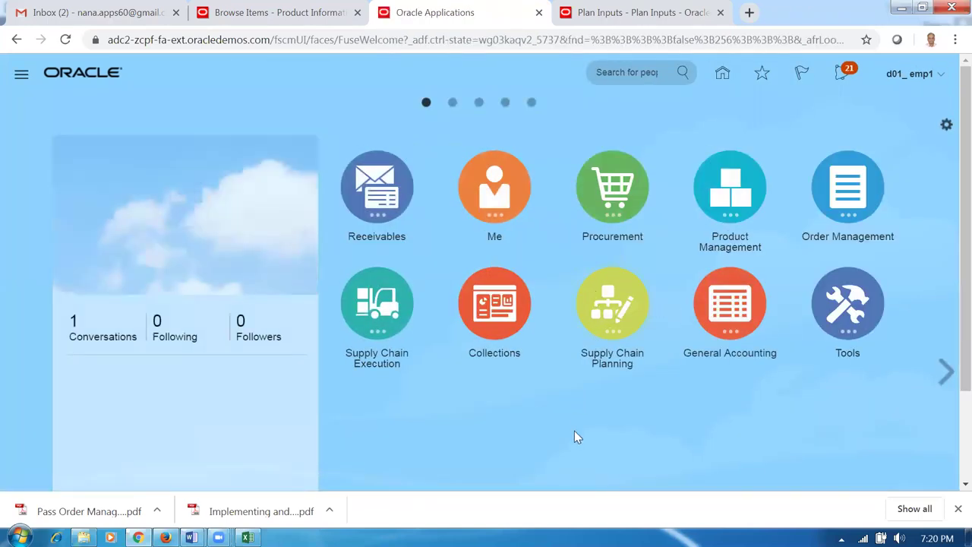
- Go to General Accounting's Period Close and open General Ledger period statuses for d01_primary_ledger
left_click(725, 302)
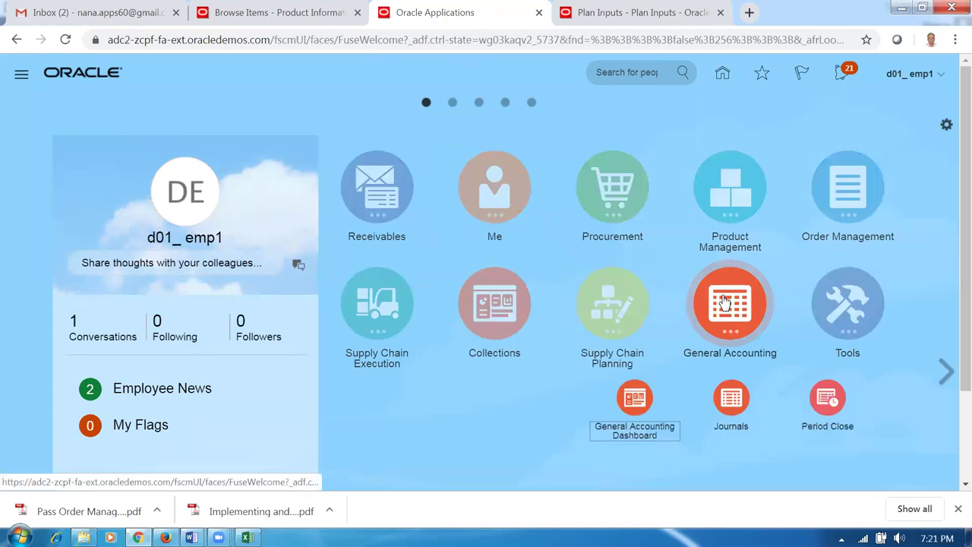
left_click(833, 410)
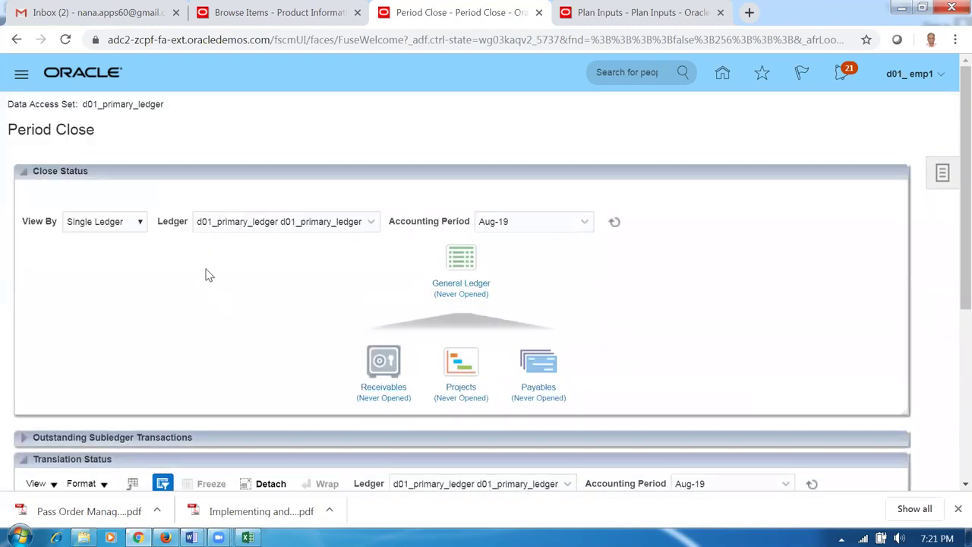
left_click(471, 284)
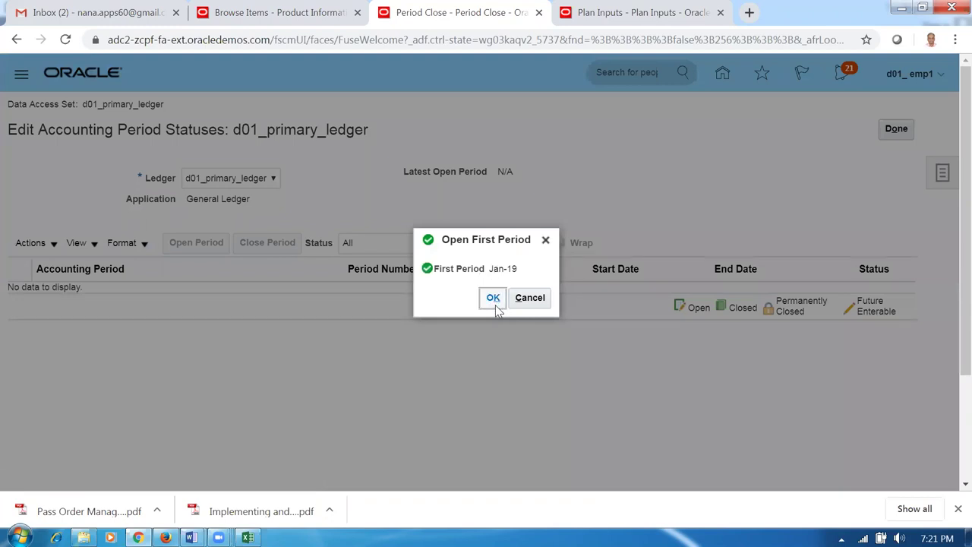
- Open Jan-19 as the first period and refresh the period list
left_click(627, 298)
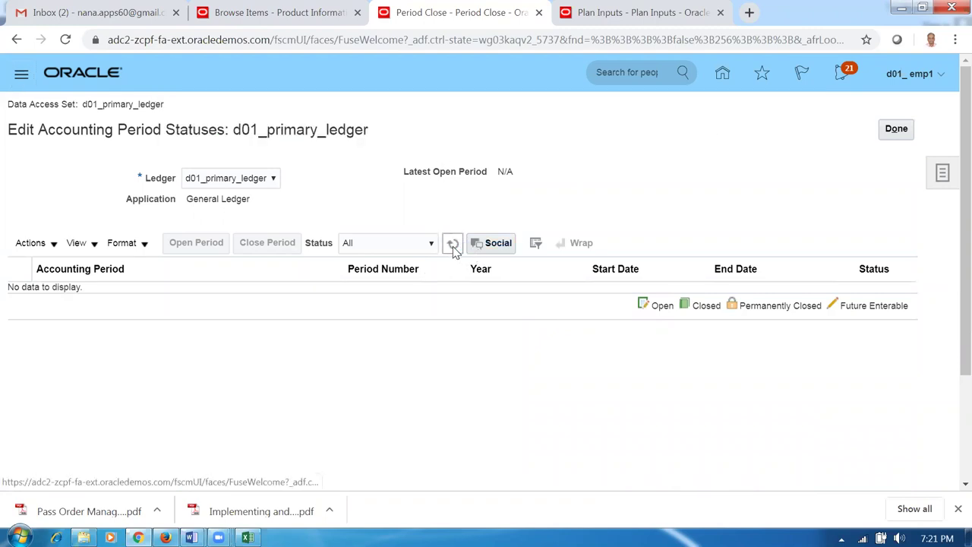
left_click(452, 248)
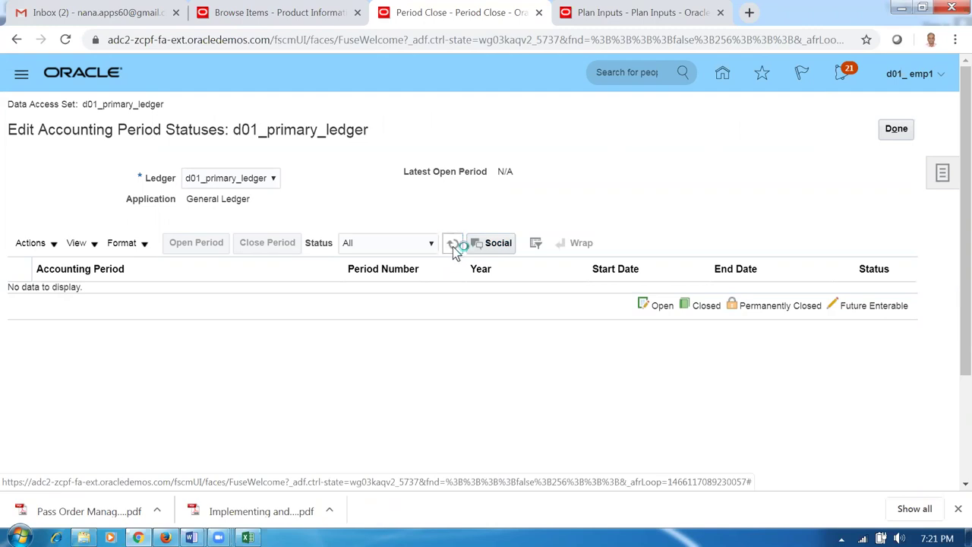
left_click(453, 248)
left_click(453, 246)
left_click(451, 247)
left_click(451, 247)
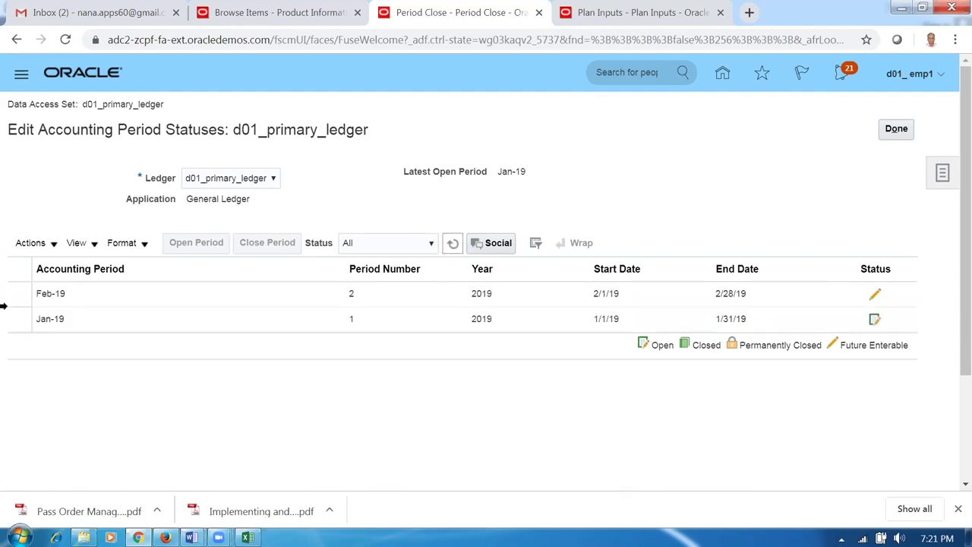
- Open periods from Feb-19 through target period Nov-19, confirming the never-opened periods
left_click(15, 295)
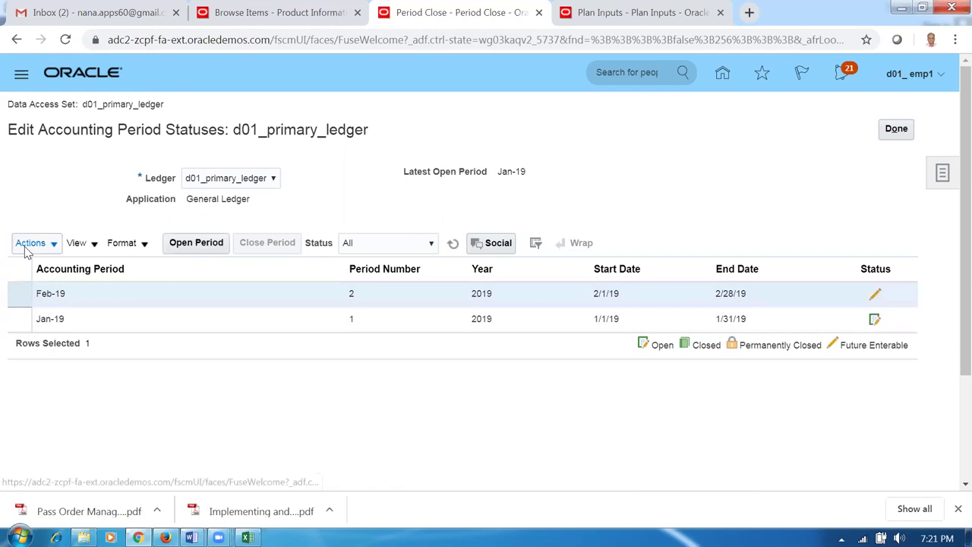
left_click(23, 244)
left_click(76, 312)
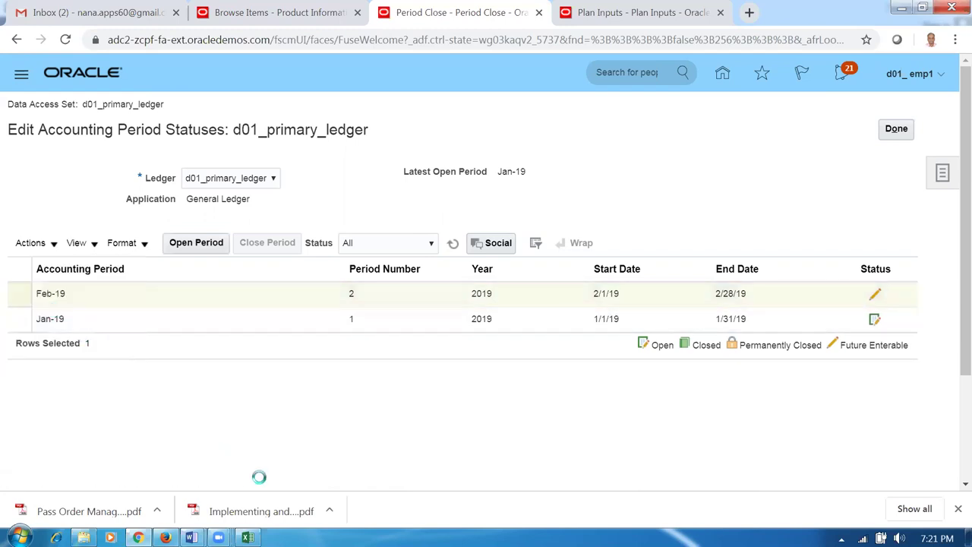
left_click(542, 263)
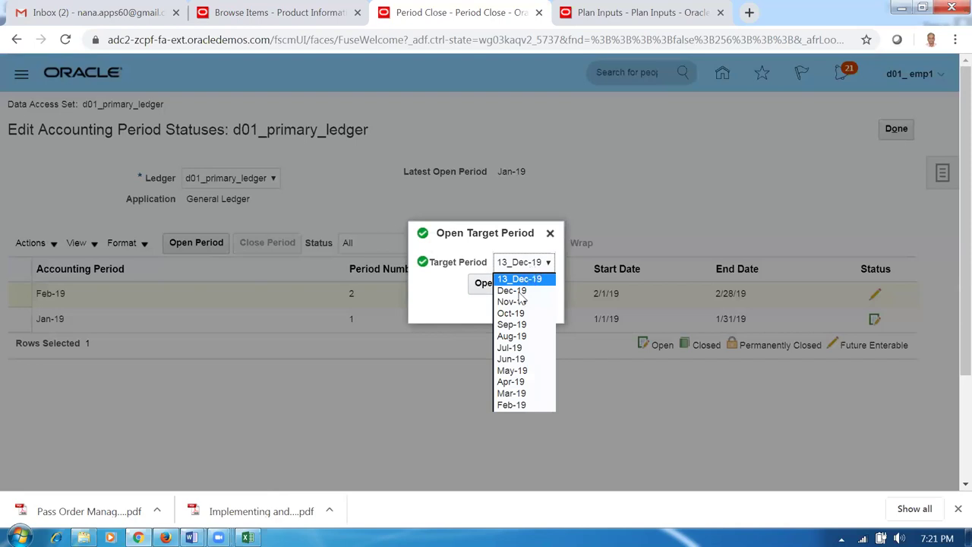
left_click(517, 313)
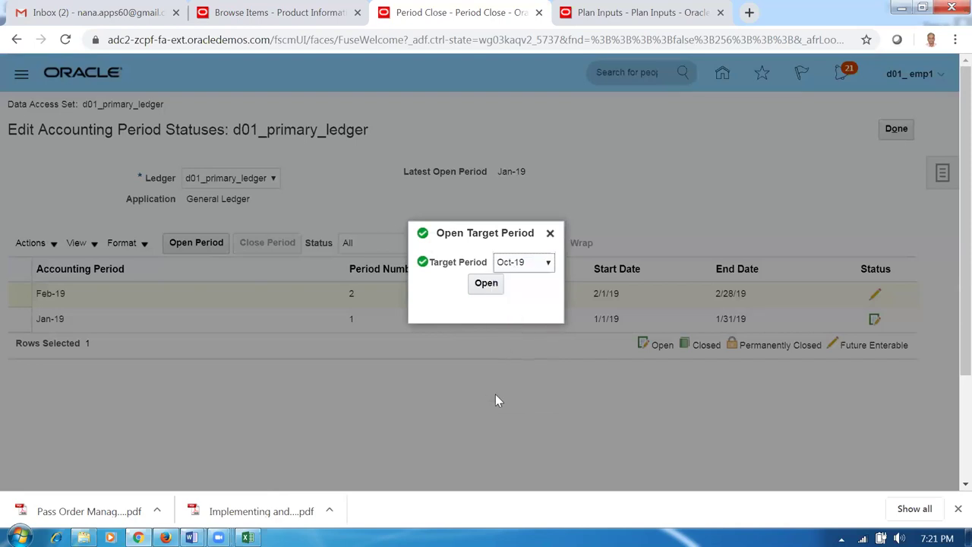
left_click(528, 264)
left_click(531, 302)
left_click(486, 283)
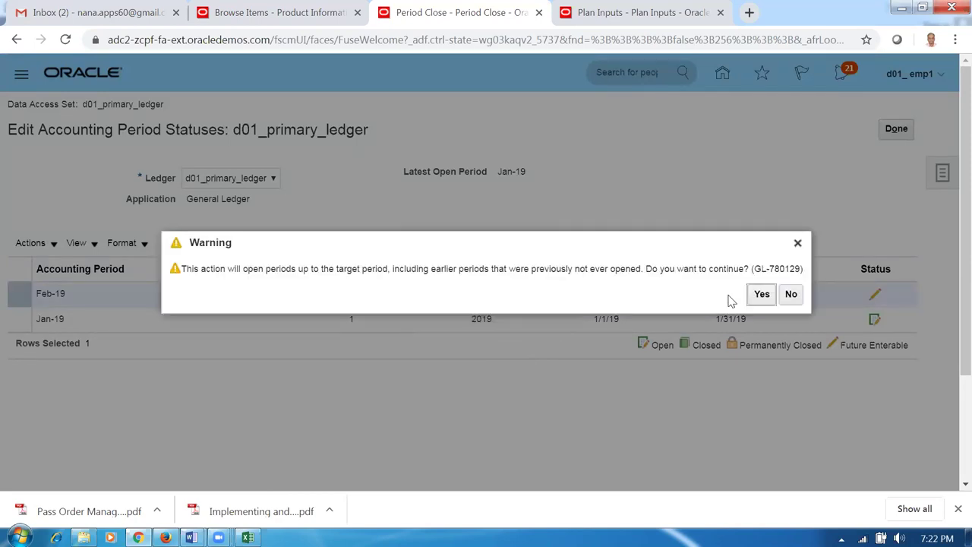
left_click(759, 294)
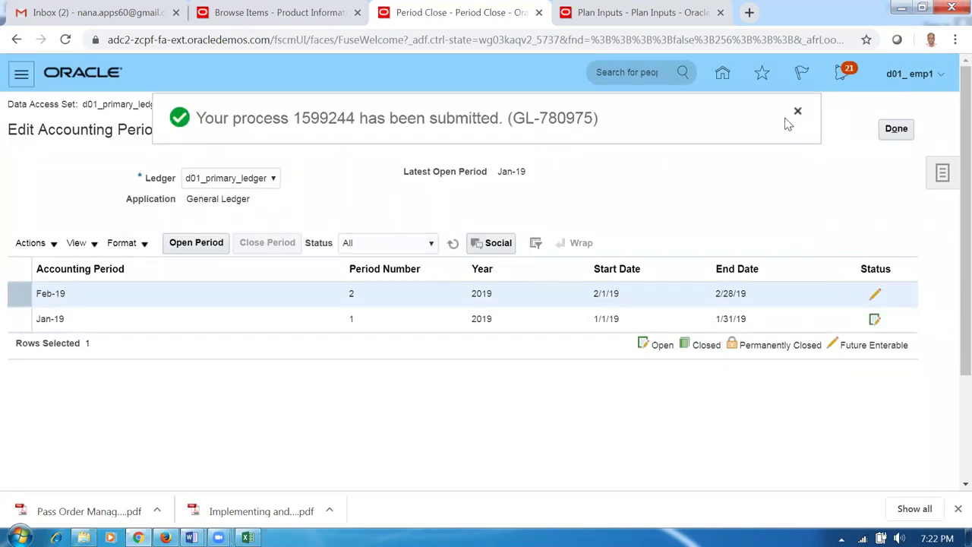
left_click(452, 244)
left_click(452, 245)
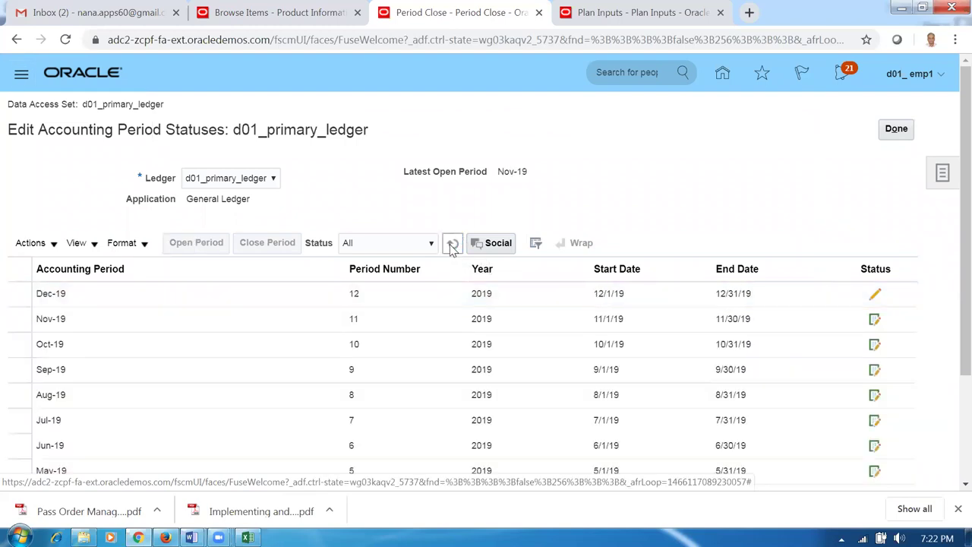
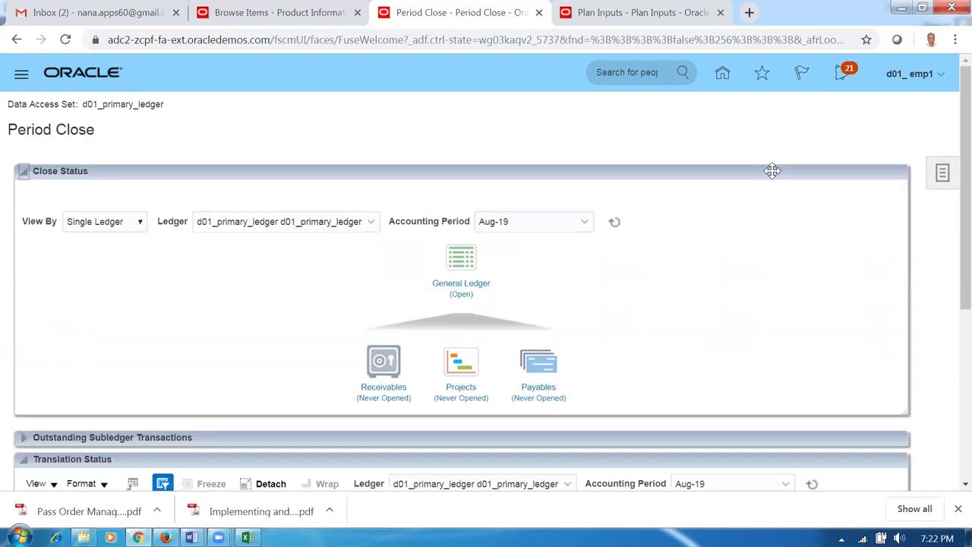
- Review the ledger's Receivables period statuses, refresh the periods table, and return to Period Close
left_click(382, 392)
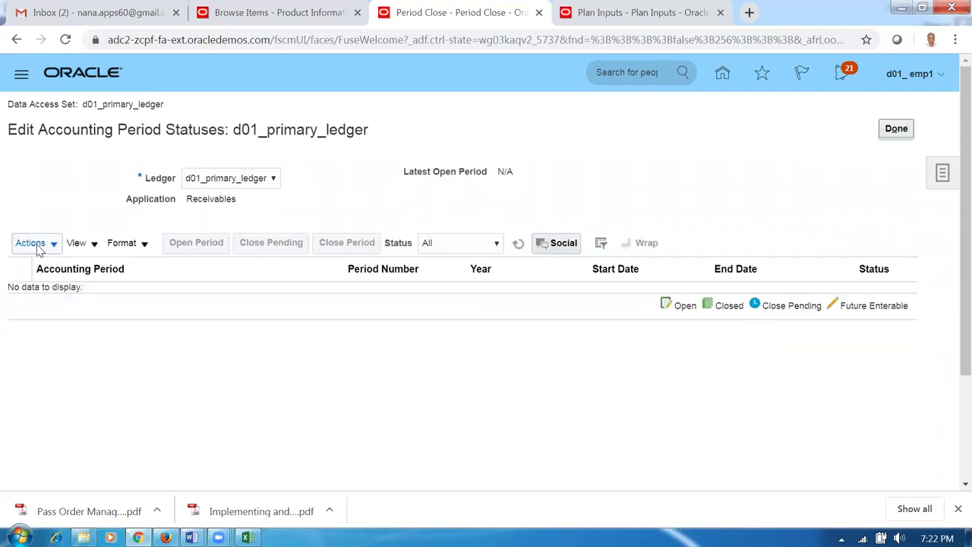
left_click(35, 248)
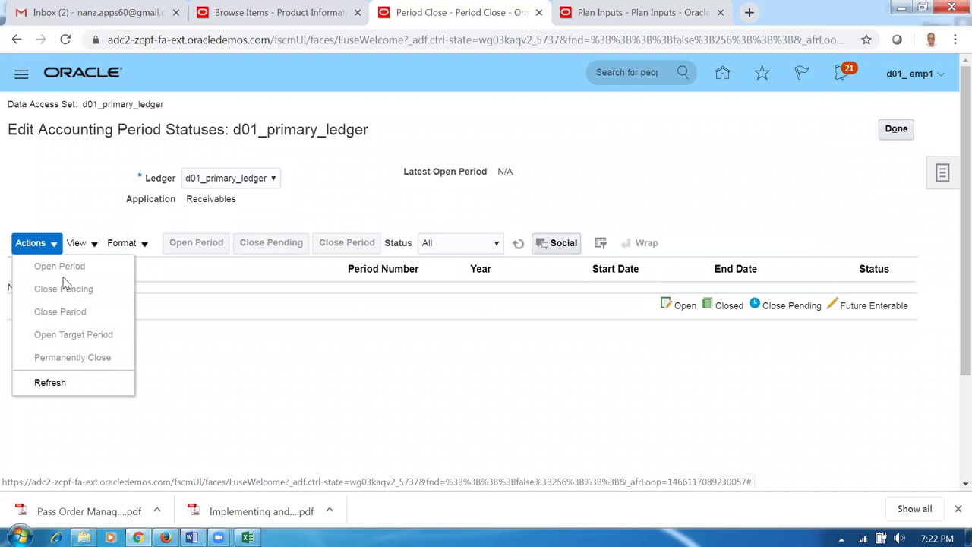
left_click(224, 427)
left_click(518, 243)
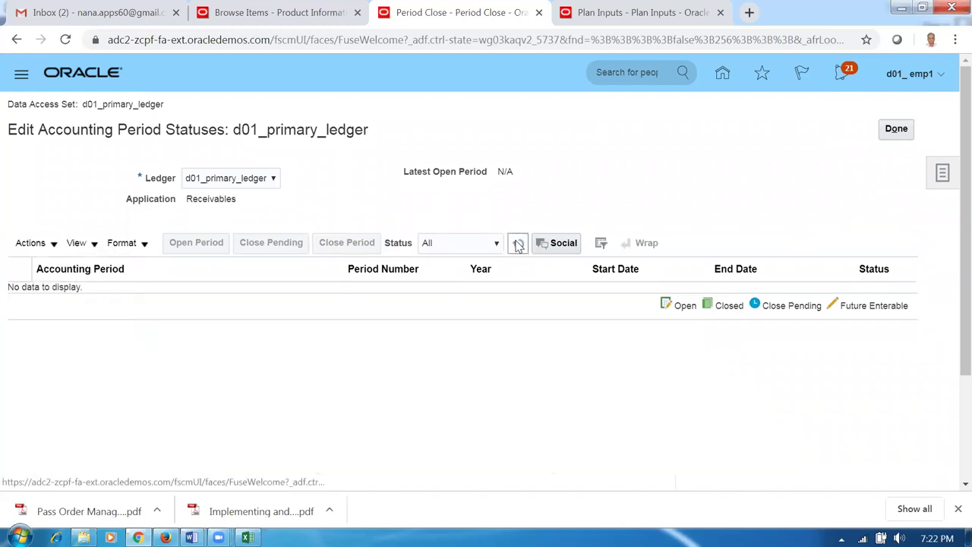
left_click(910, 129)
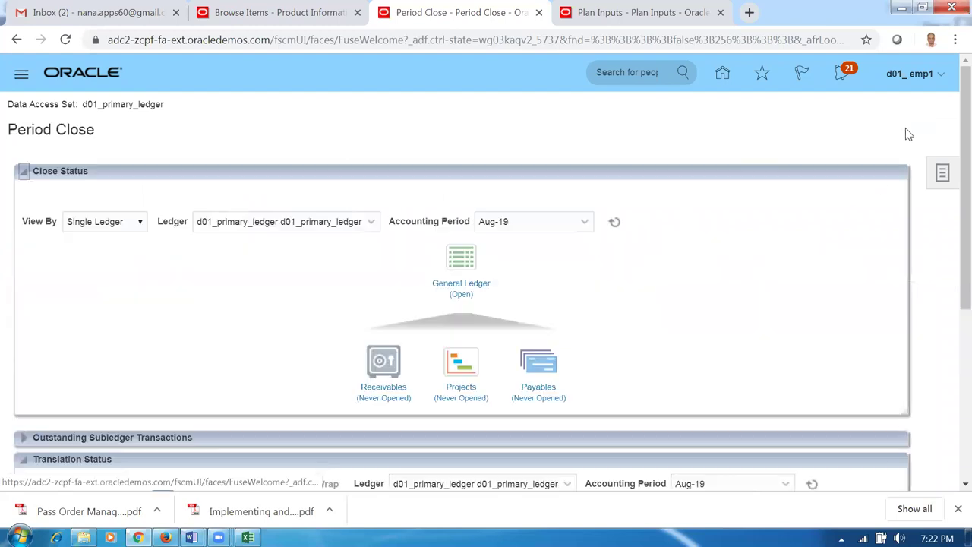
- Sign out of the current session and try signing back in with the saved credentials
left_click(914, 79)
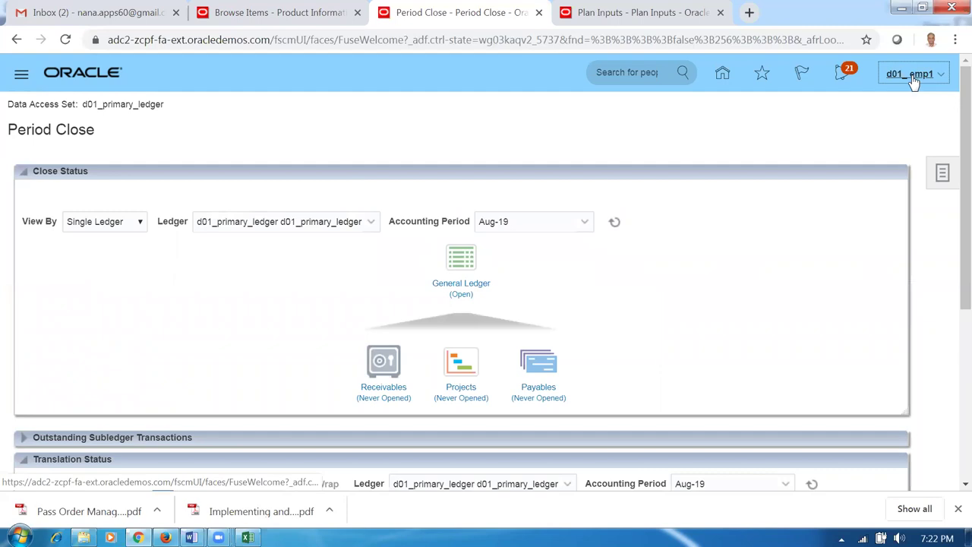
left_click(909, 104)
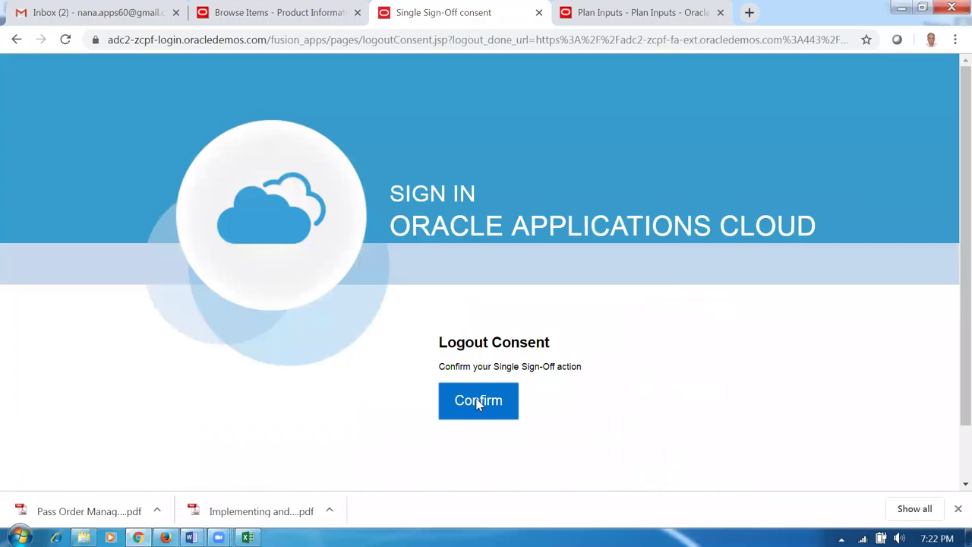
left_click(479, 402)
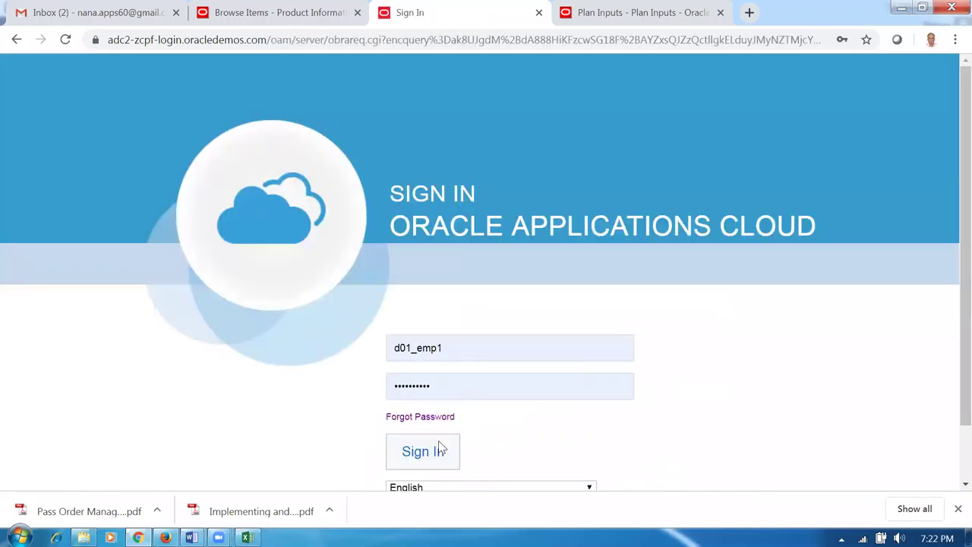
left_click(438, 446)
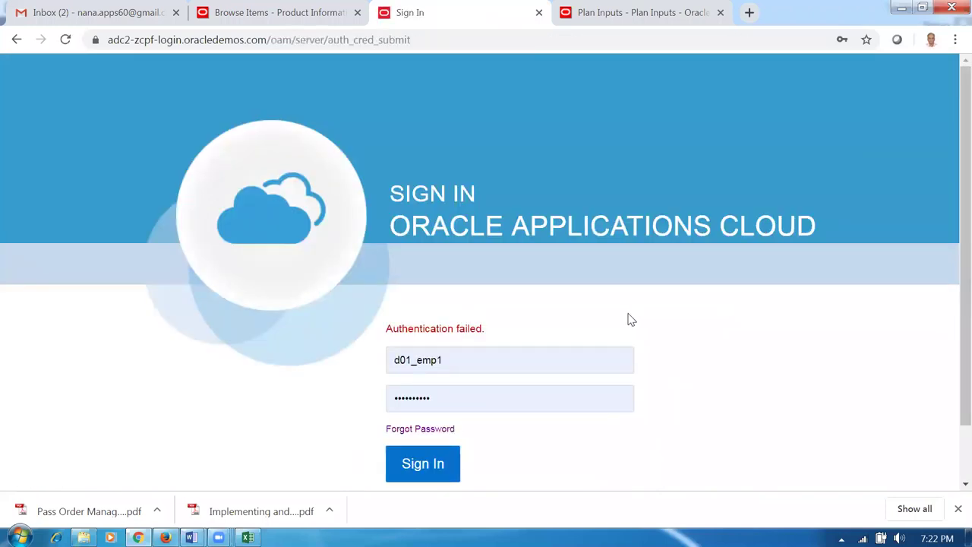
left_click(431, 463)
- Attempt a sign-in as test_user, which fails, then switch to the Gmail inbox
double_click(459, 360)
type("t")
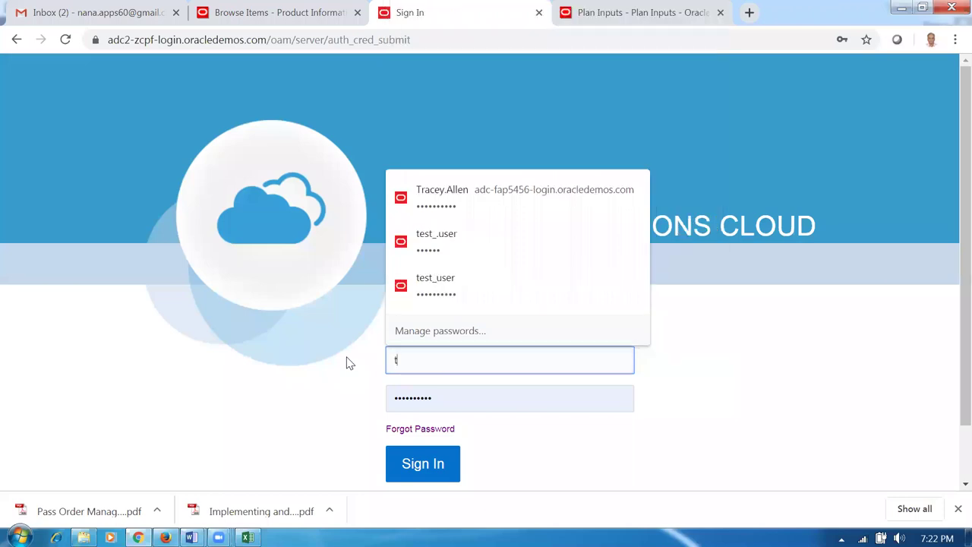
type("est_")
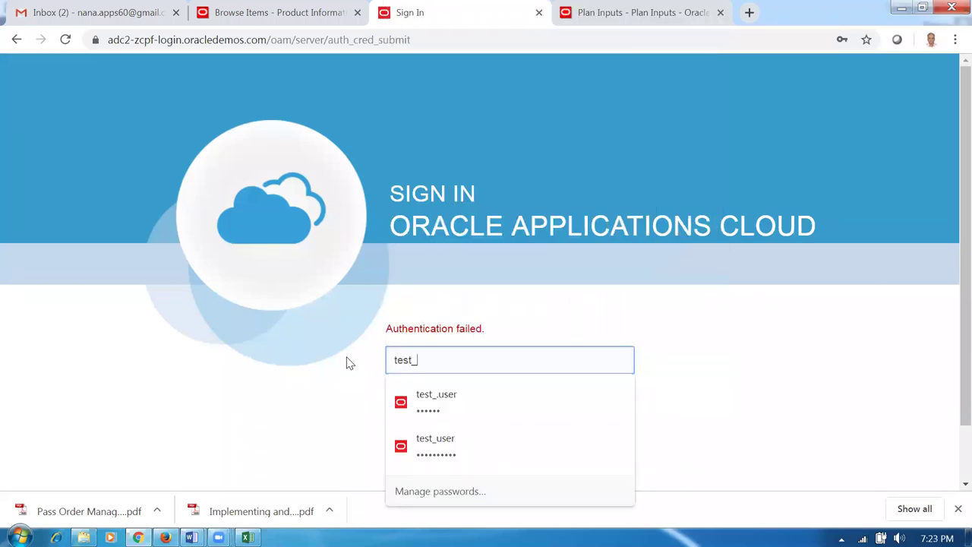
type("user")
key("Tab")
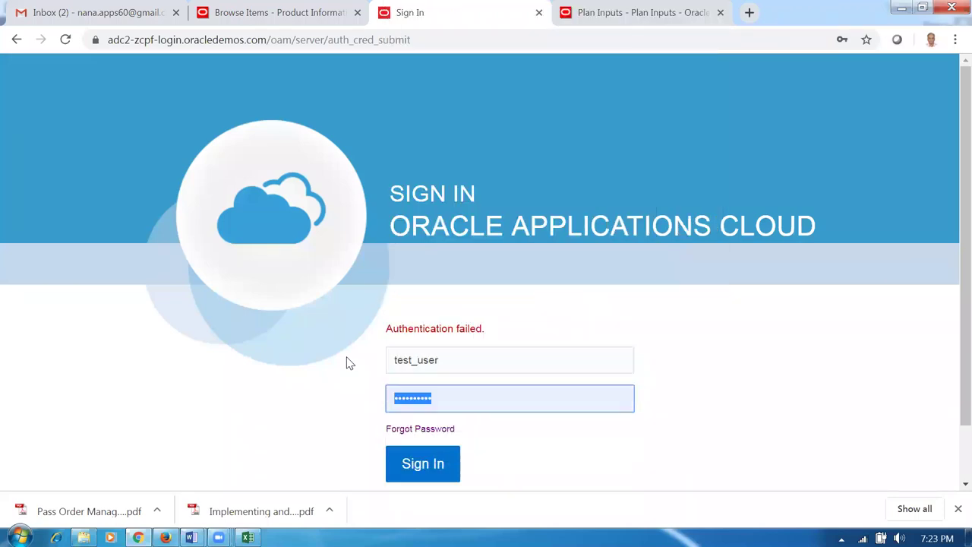
type("•")
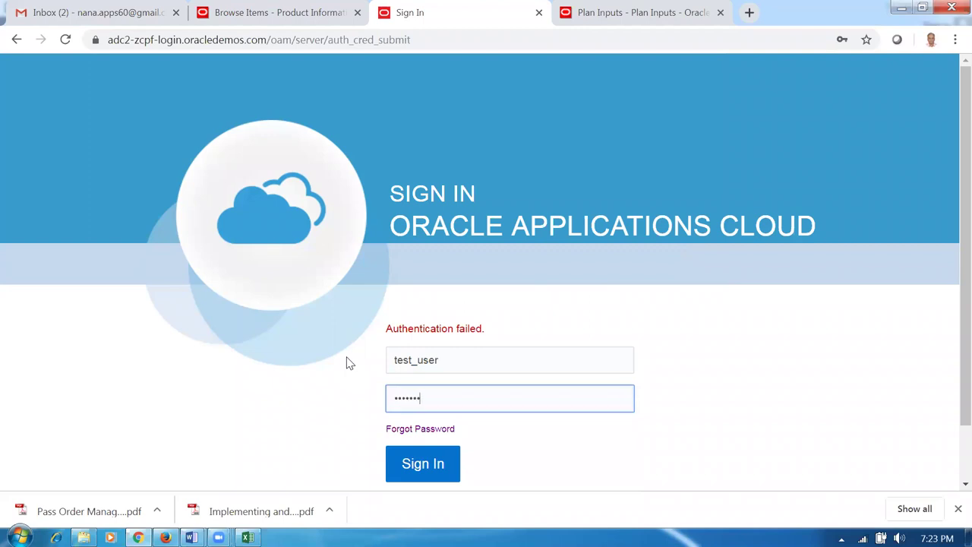
left_click(412, 468)
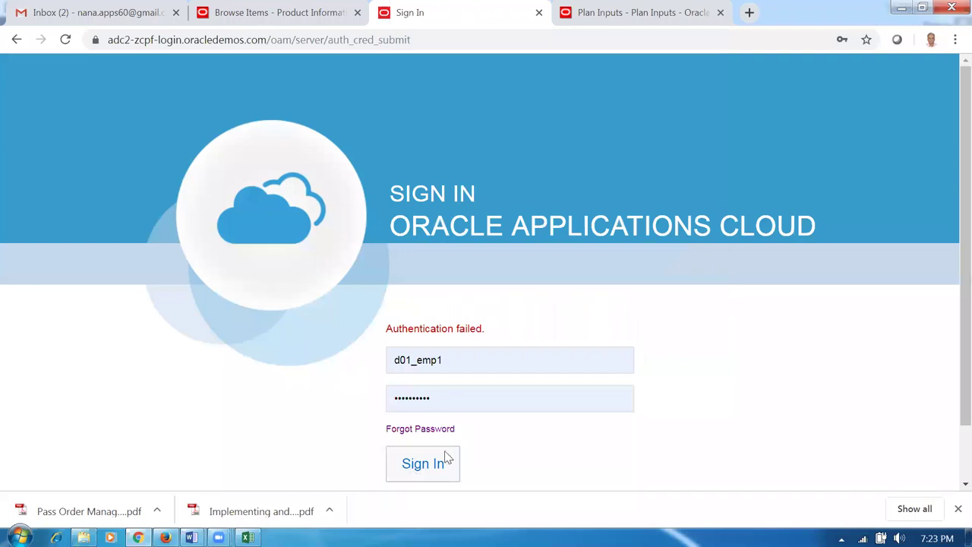
left_click(114, 14)
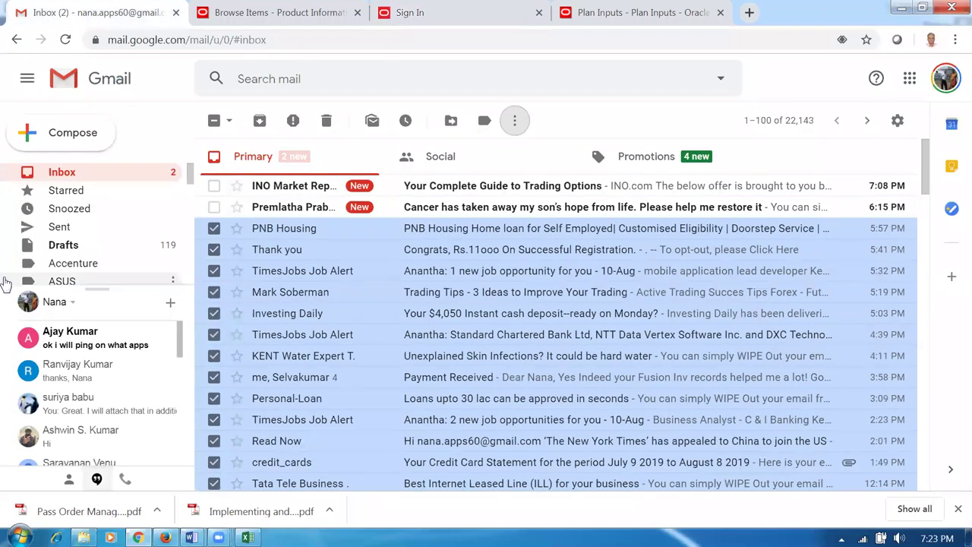
- Find the latest Fusion Instance Credentials email under the Oracle ERP Guide label and select its username
left_click(52, 177)
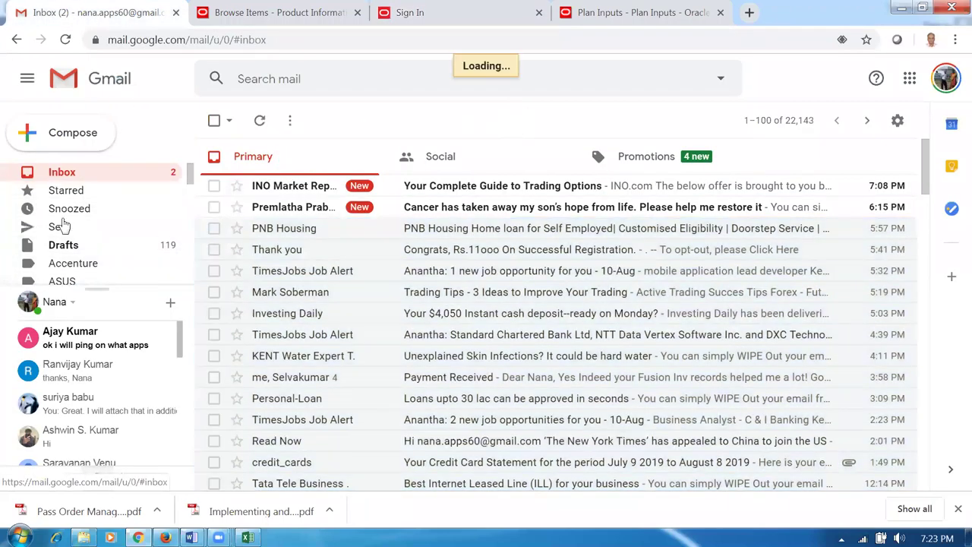
left_click(275, 85)
type("erp")
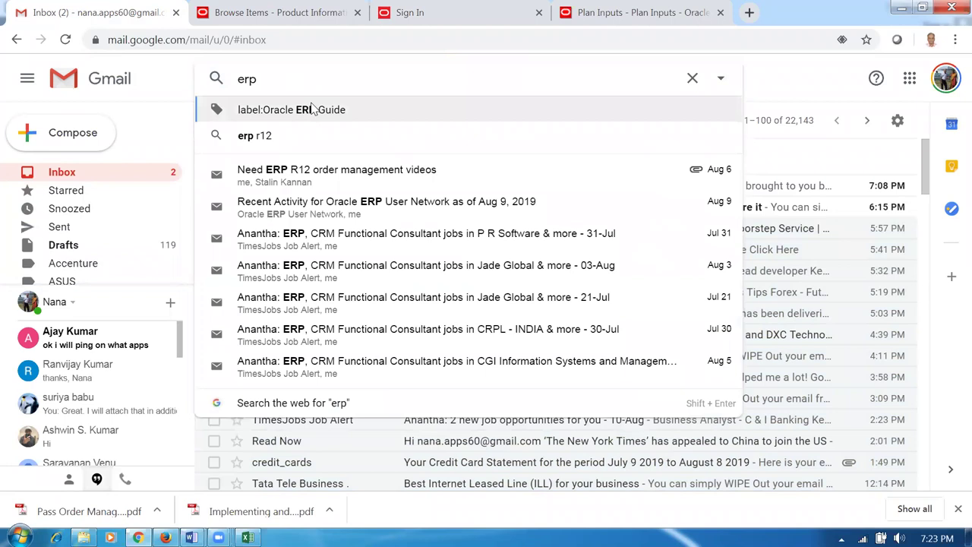
left_click(315, 110)
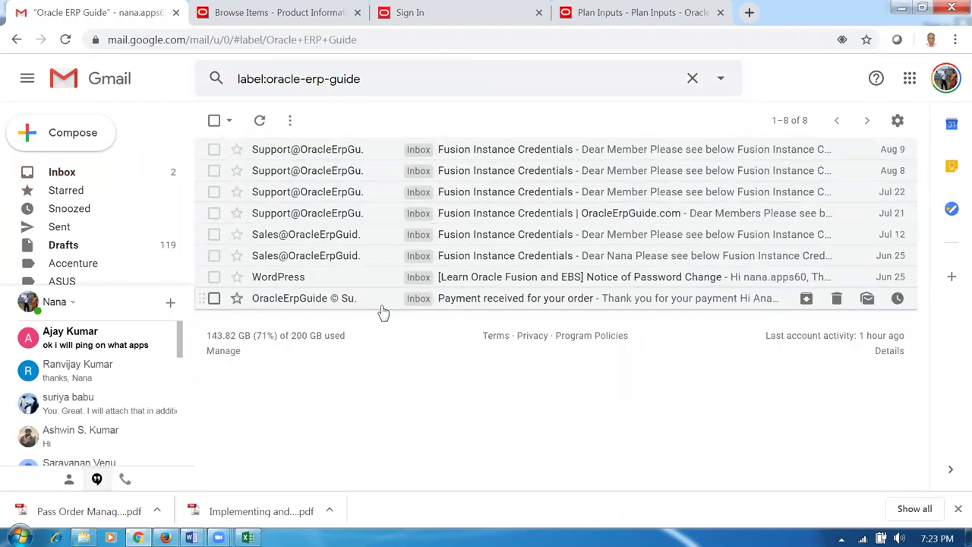
left_click(503, 152)
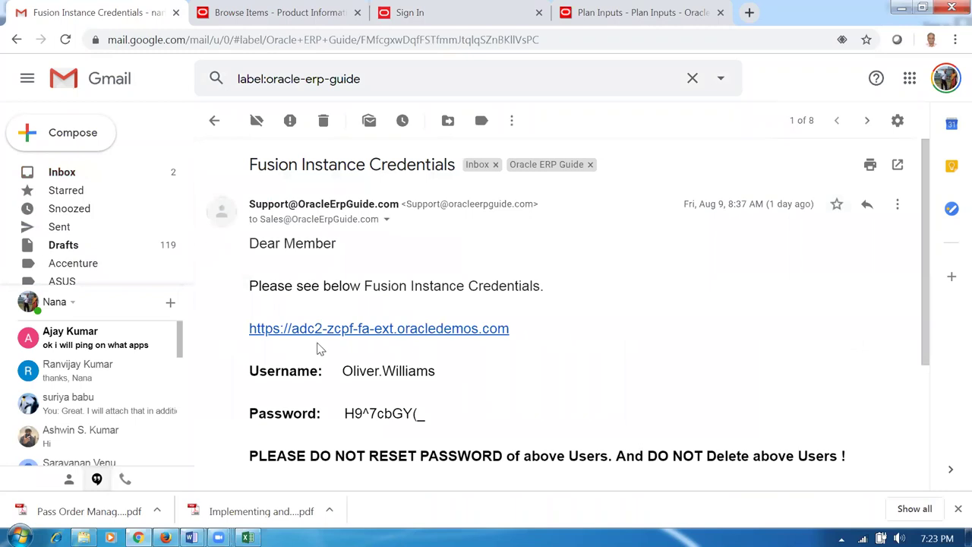
left_click_drag(342, 371, 438, 377)
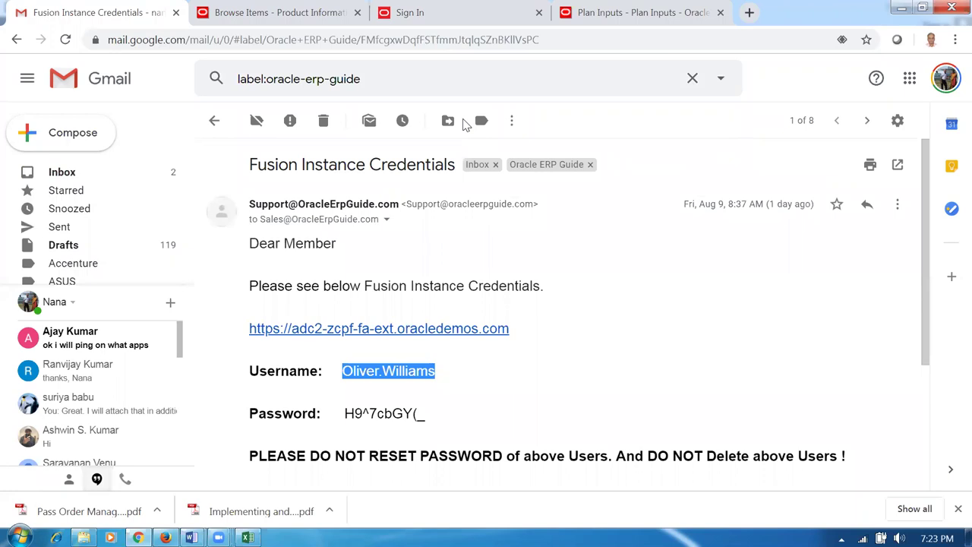
left_click(627, 27)
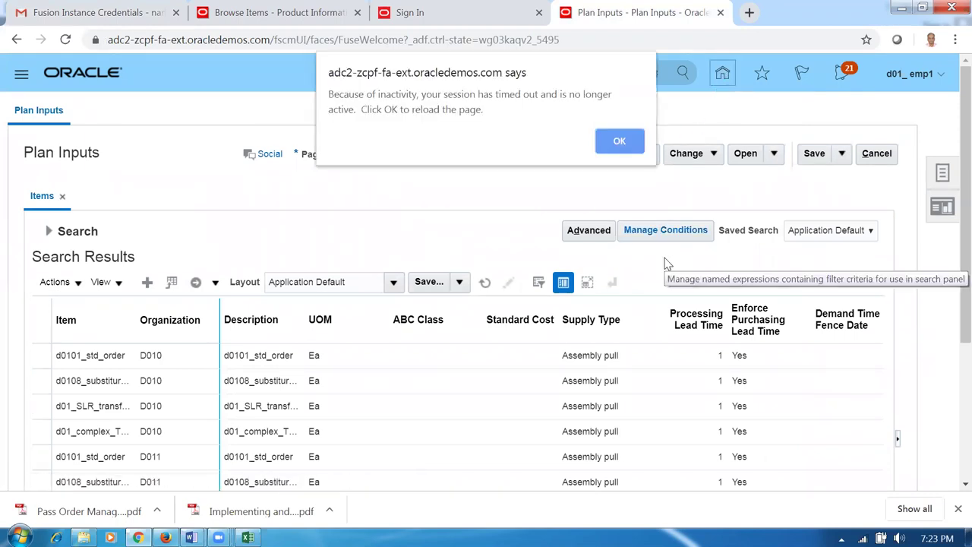
- Acknowledge the session timeout alert and reload the page to reach sign-in
left_click(620, 142)
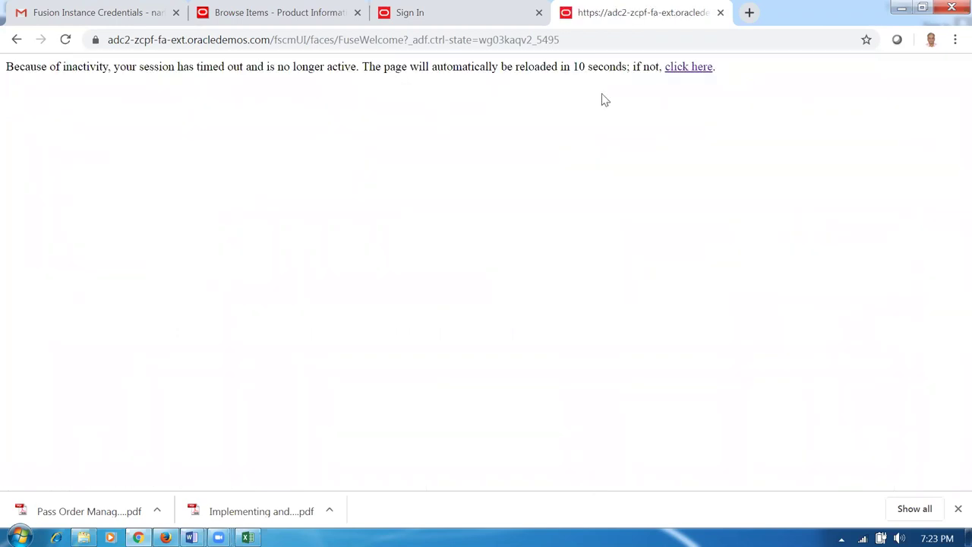
left_click(620, 46)
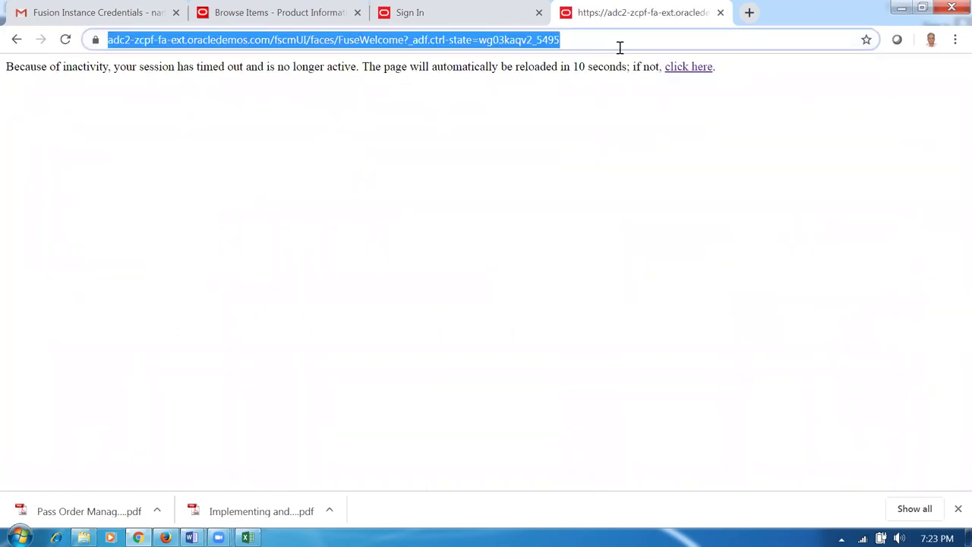
key("Return")
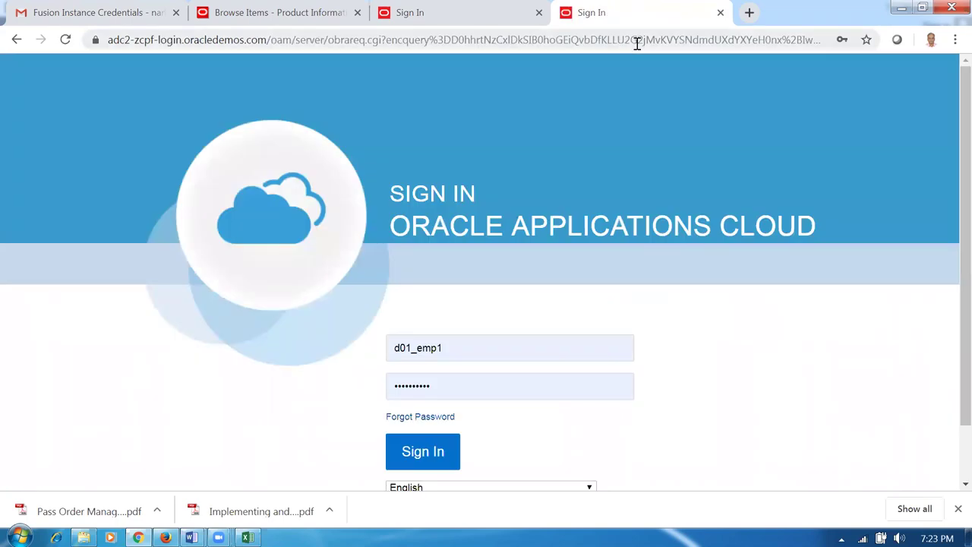
- Replace the sign-in username with the emailed one and clear the saved password
double_click(479, 348)
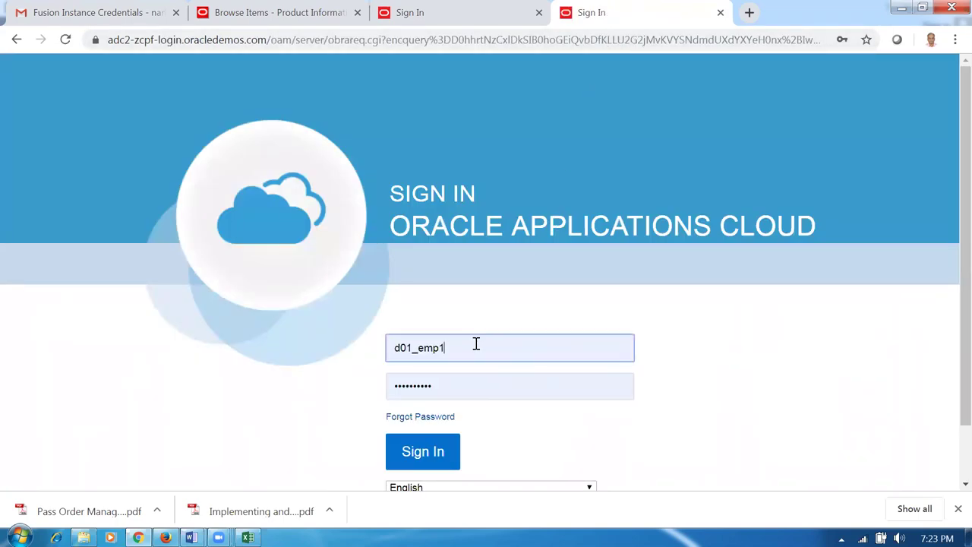
left_click(213, 367)
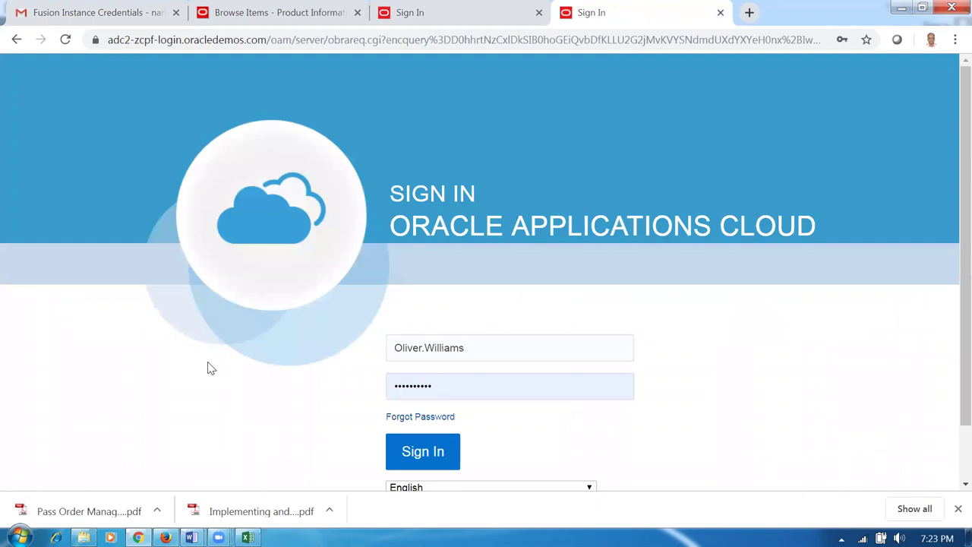
left_click(441, 384)
key("ctrl+a")
key("BackSpace")
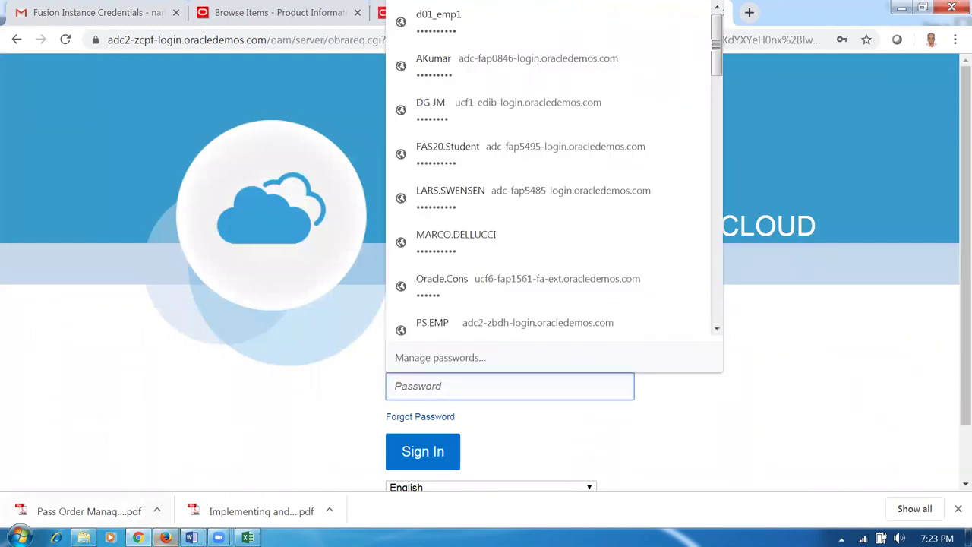
left_click(191, 536)
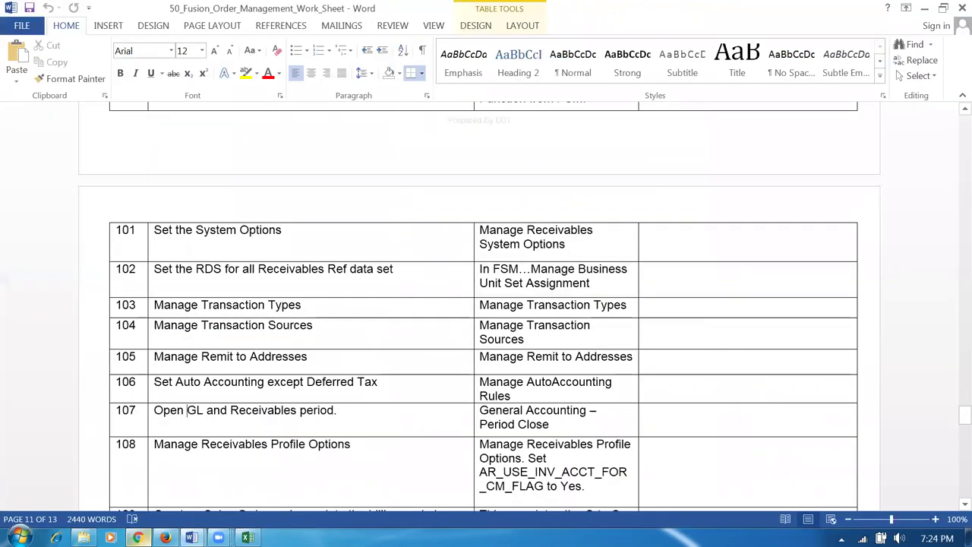
left_click(163, 499)
- Select the password in the Fusion Instance Credentials email to copy it
left_click(84, 12)
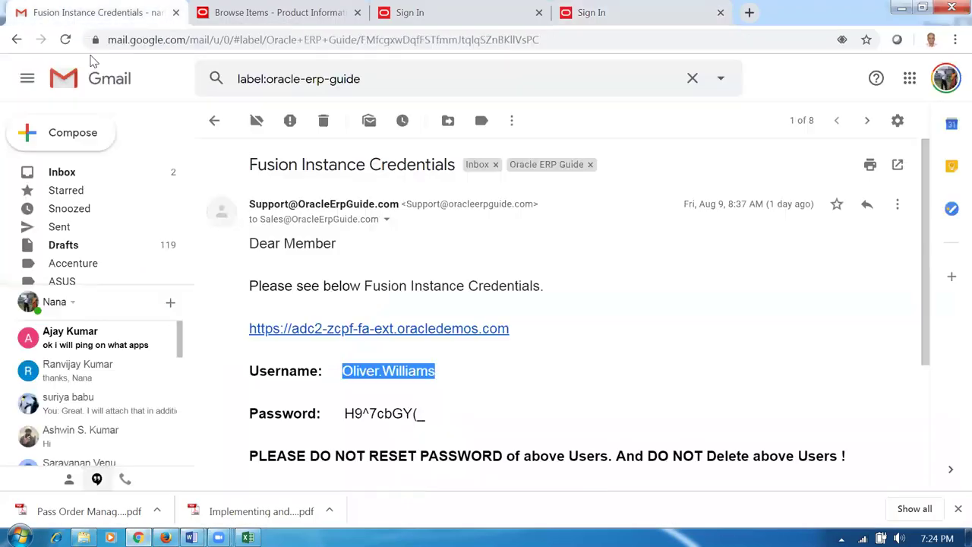
left_click(372, 438)
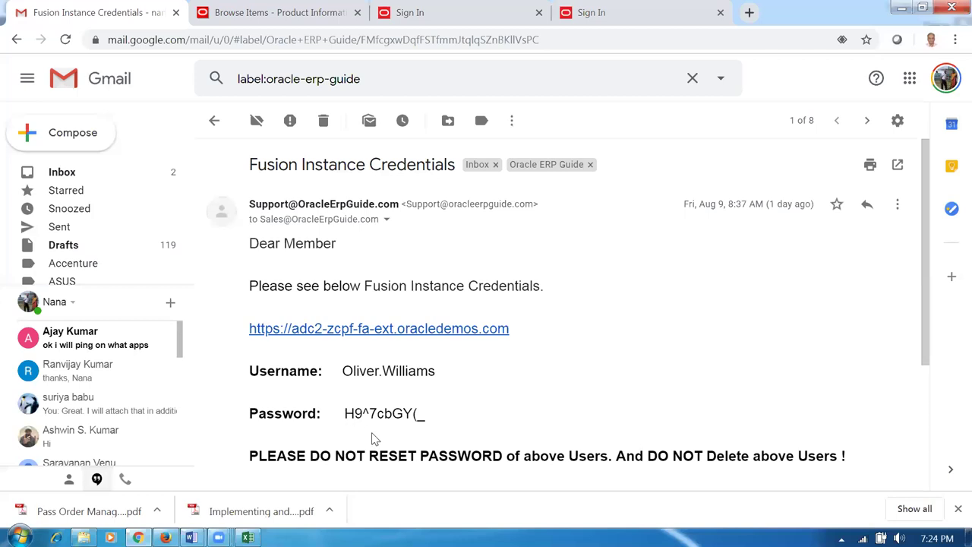
left_click_drag(346, 410, 426, 427)
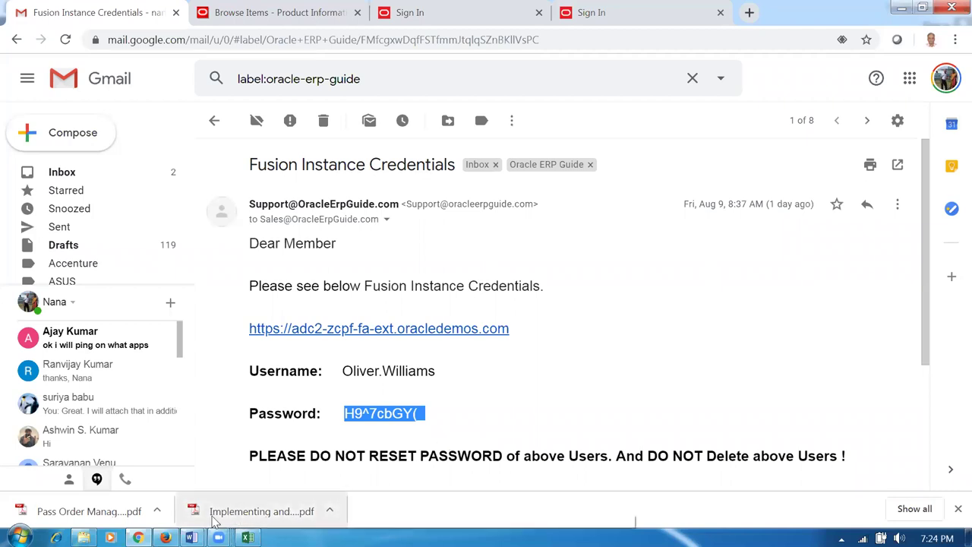
left_click(611, 12)
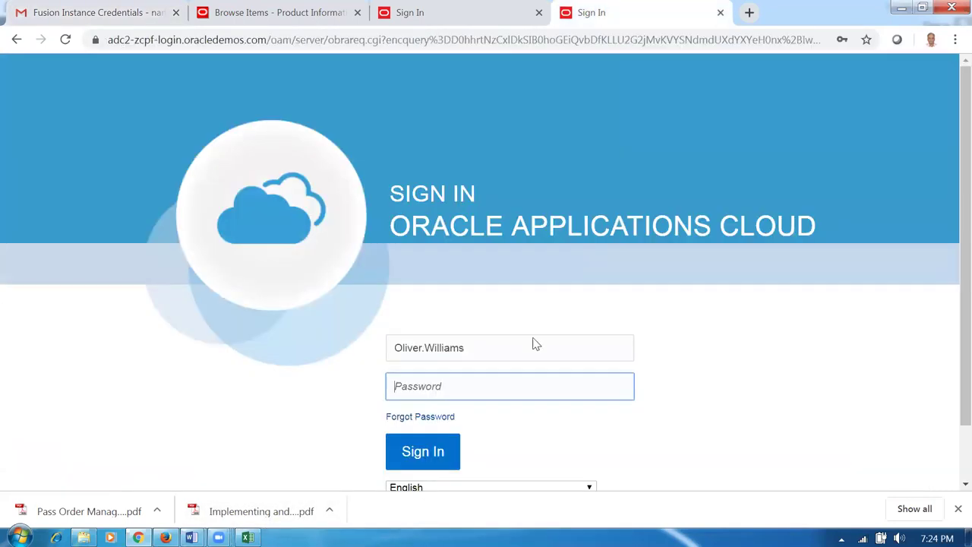
- Paste the copied password and try signing in, which fails
left_click(463, 391)
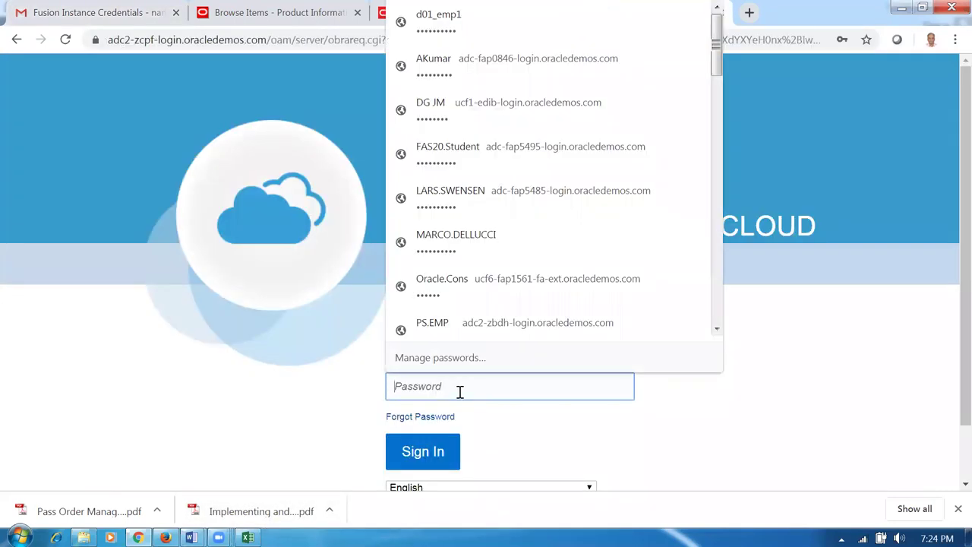
key("ctrl+v")
left_click(441, 455)
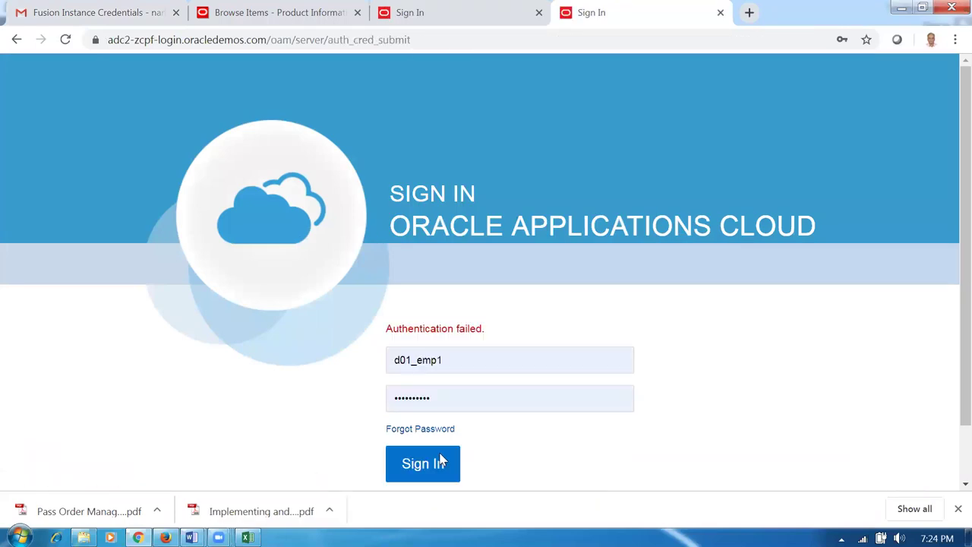
left_click(442, 460)
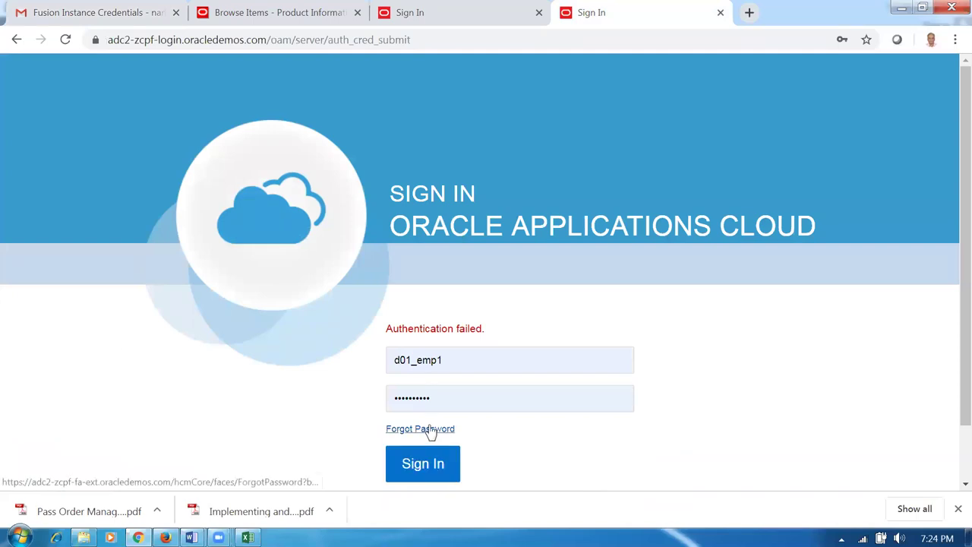
- Submit a forgotten-password reset request for user test_user
left_click(429, 430)
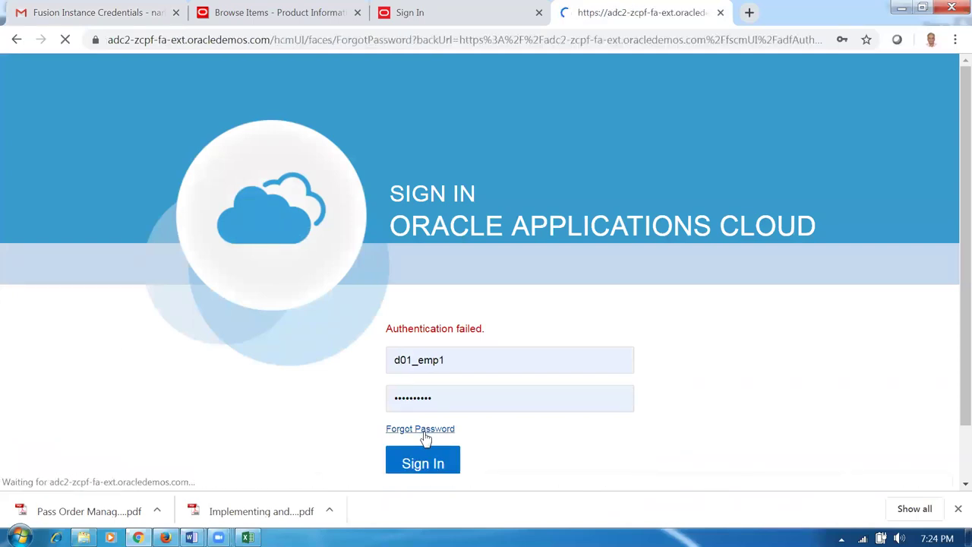
left_click(316, 303)
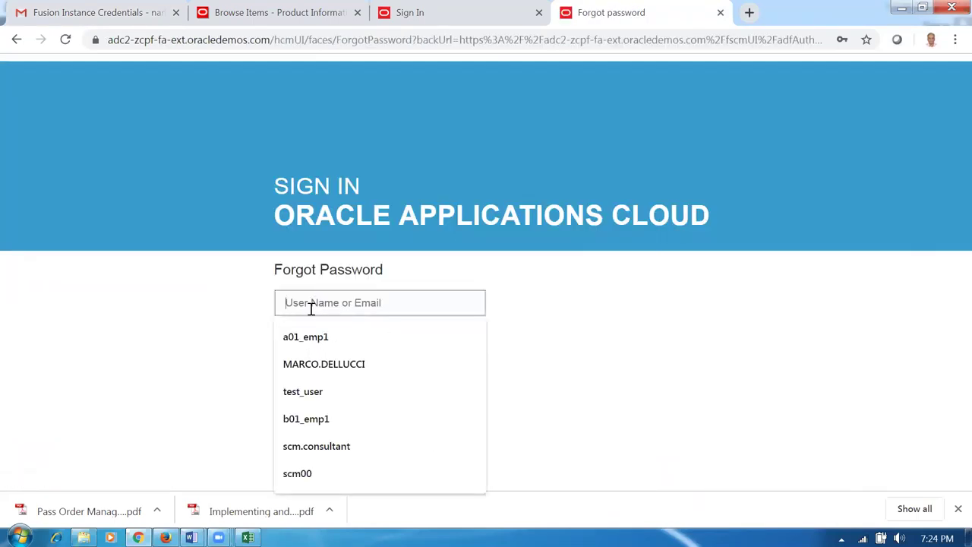
type("test_user")
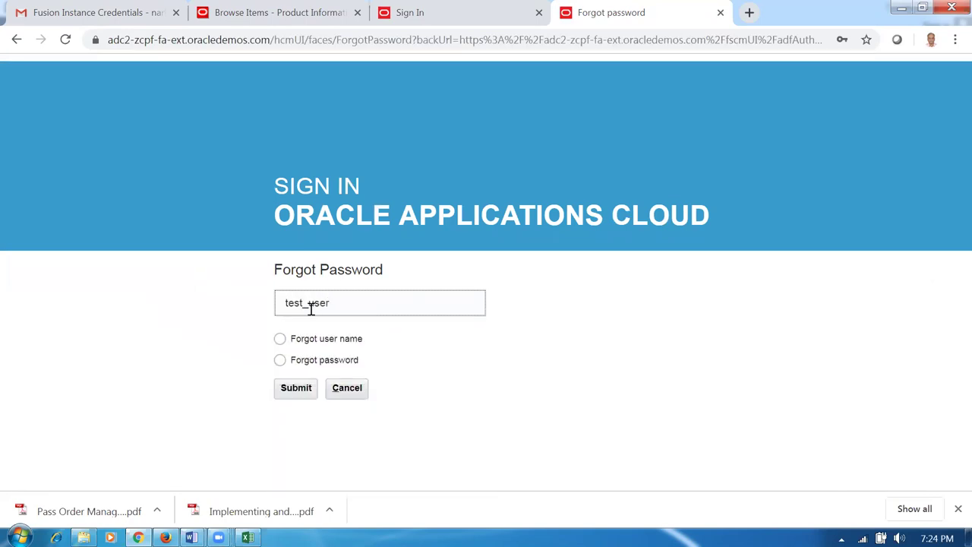
left_click(281, 371)
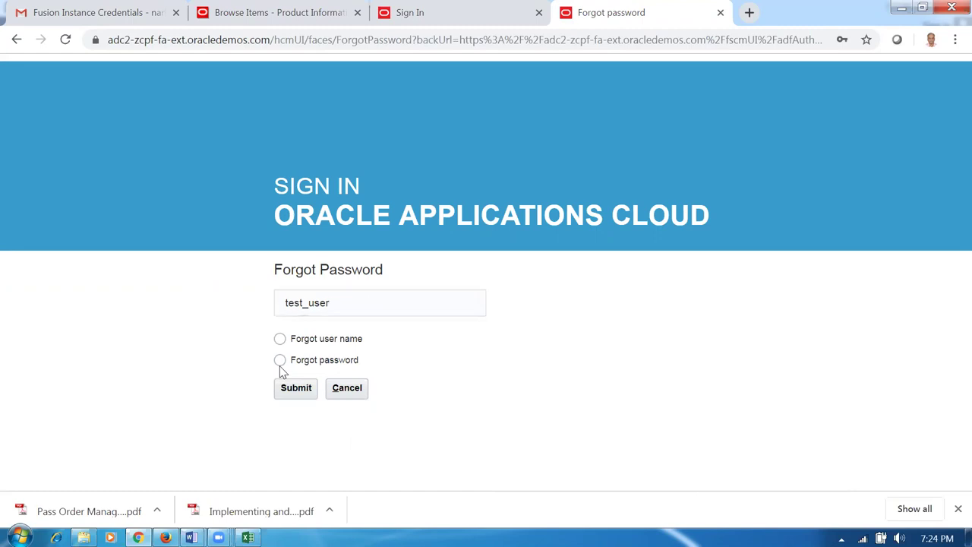
left_click(295, 392)
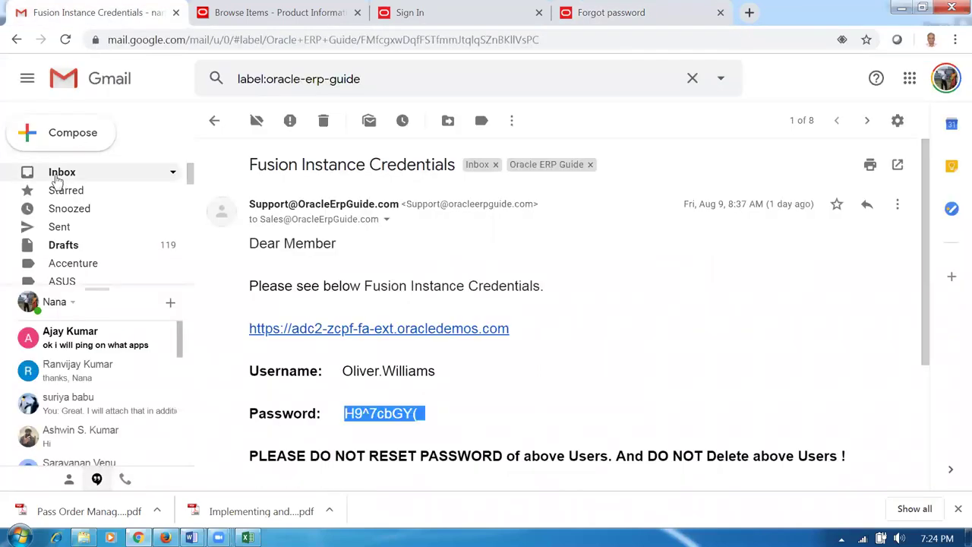
- Open the 'Oracle Fusion Applications-Password Reset Information' email and follow its reset link
left_click(57, 177)
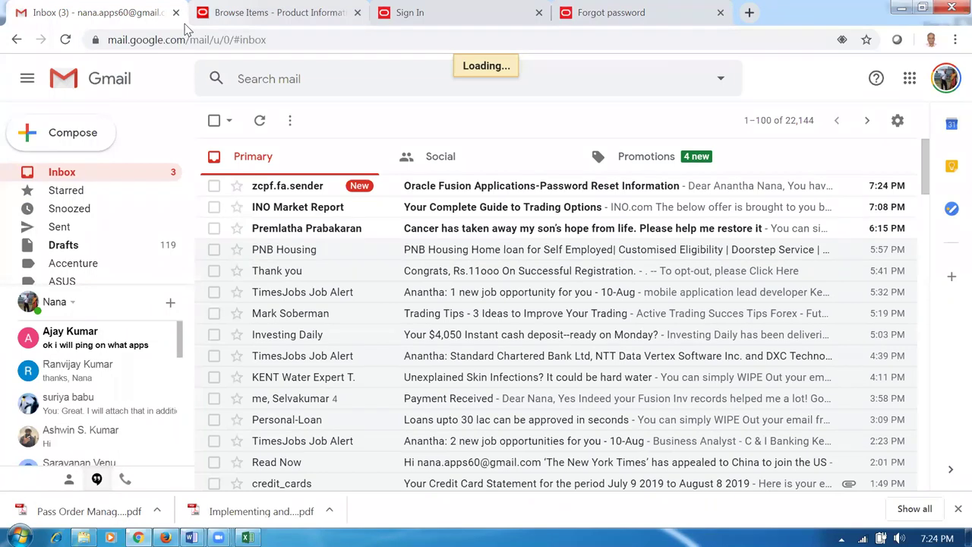
left_click(454, 187)
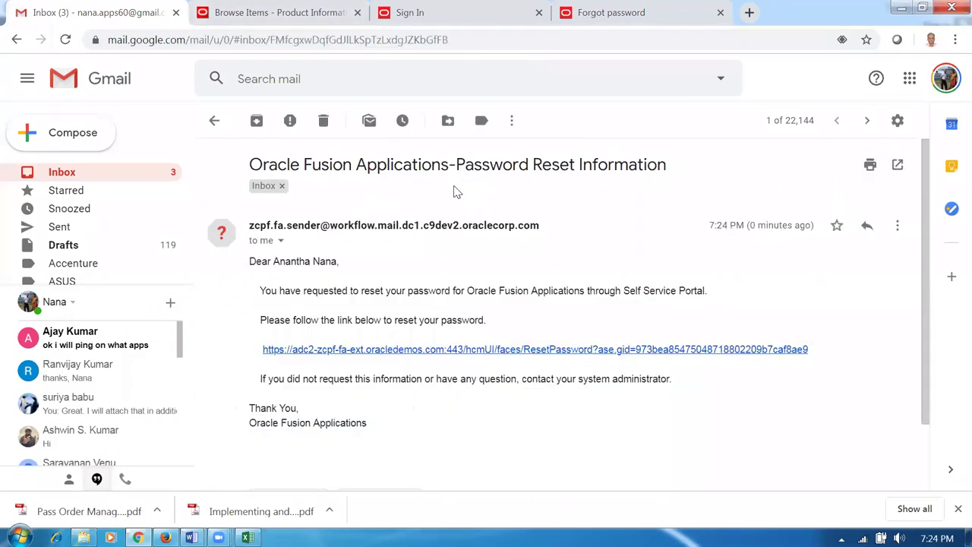
left_click(487, 350)
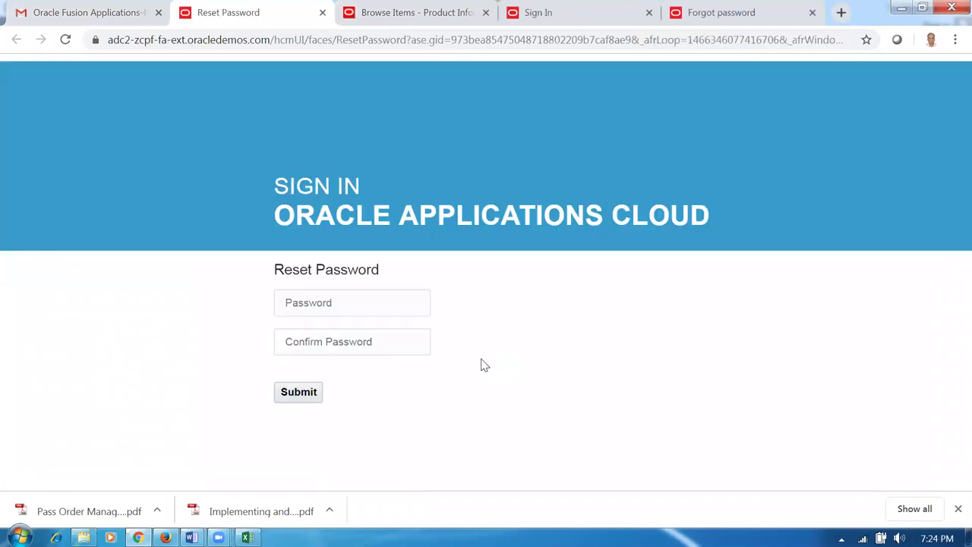
- Enter and confirm a new password on the Reset Password page and submit it
left_click(333, 305)
type("***")
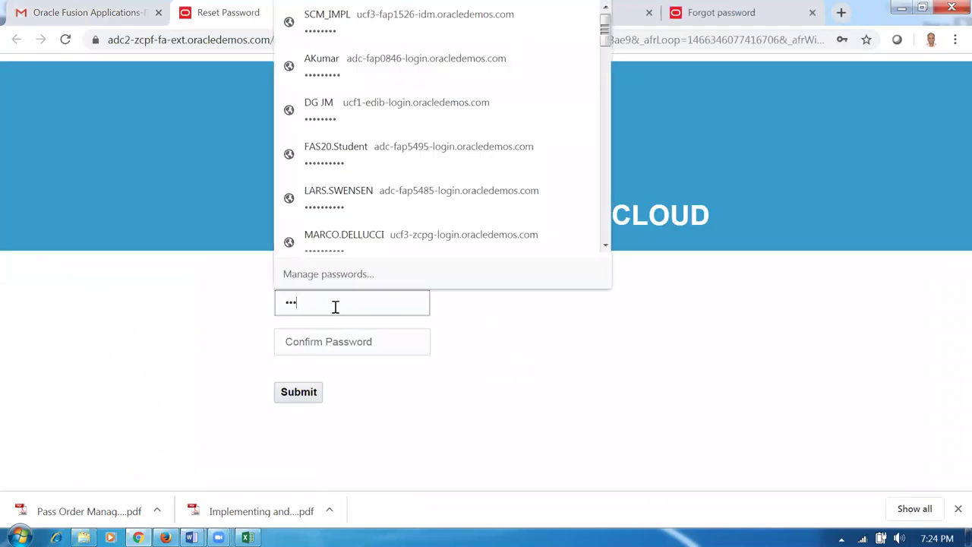
key("BackSpace")
key("BackSpace")
key("BackSpace")
left_click(617, 371)
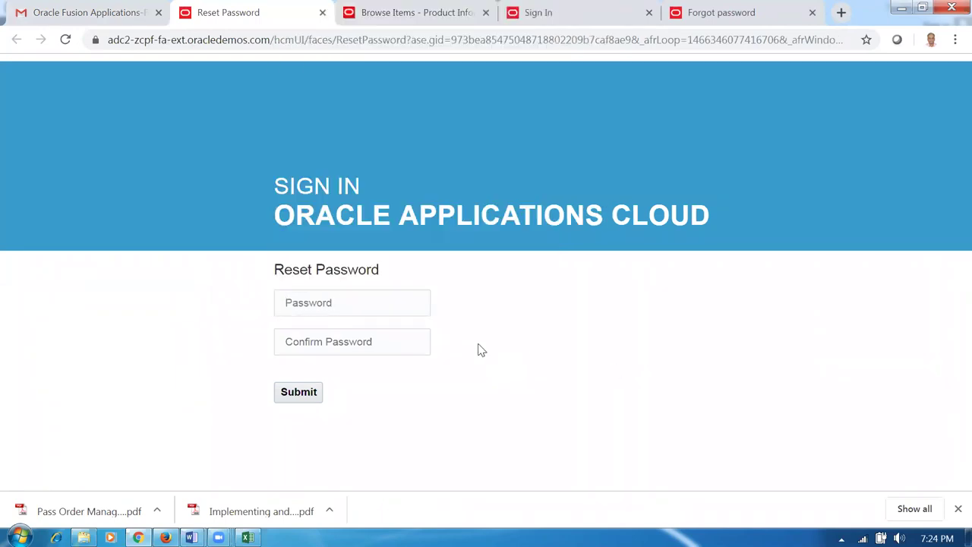
left_click(397, 305)
type("••")
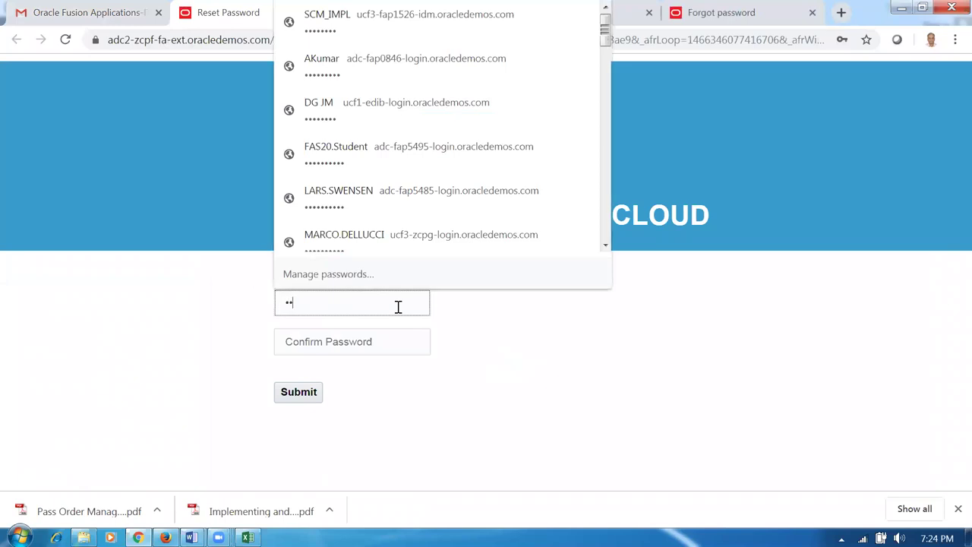
type("••••••••")
left_click(379, 351)
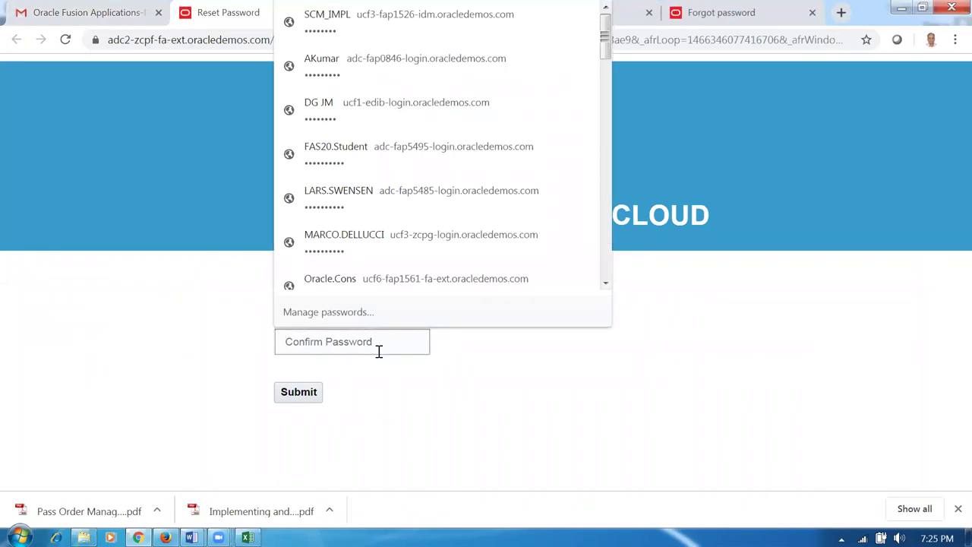
type("••")
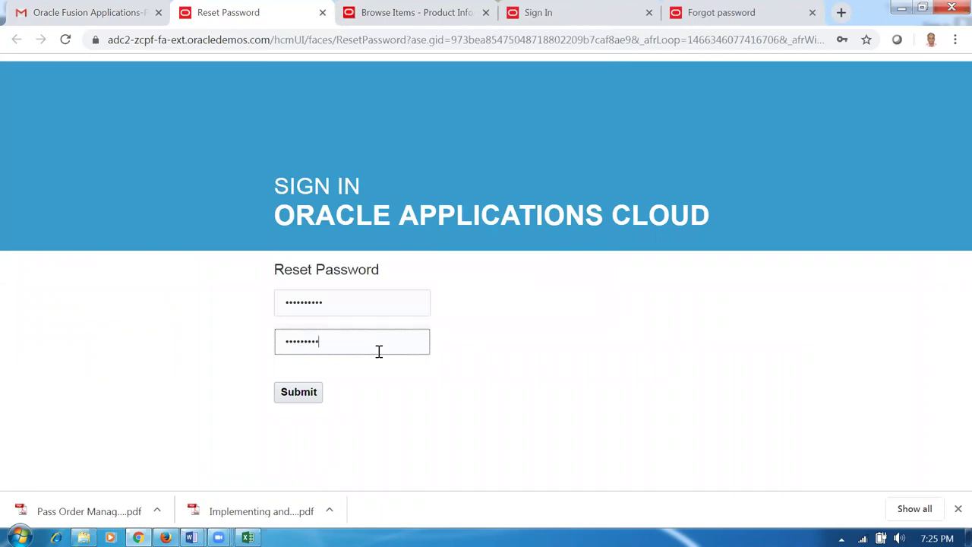
left_click(307, 398)
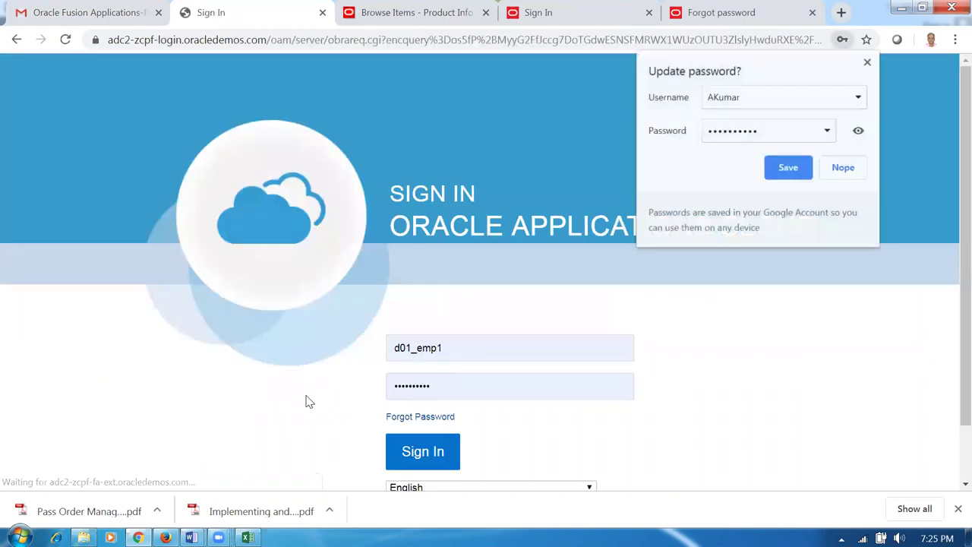
- Sign in as test_user with the newly reset password
left_click(508, 352)
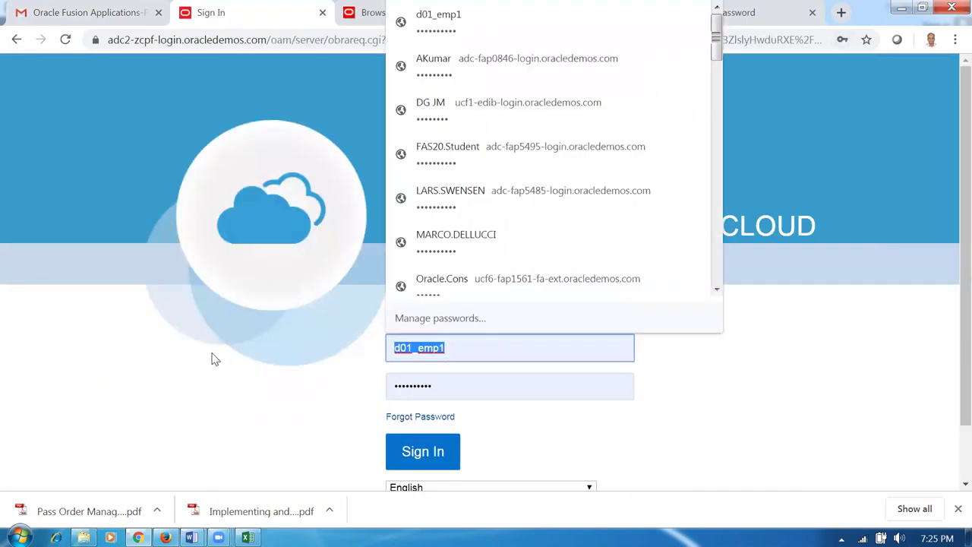
type("test_")
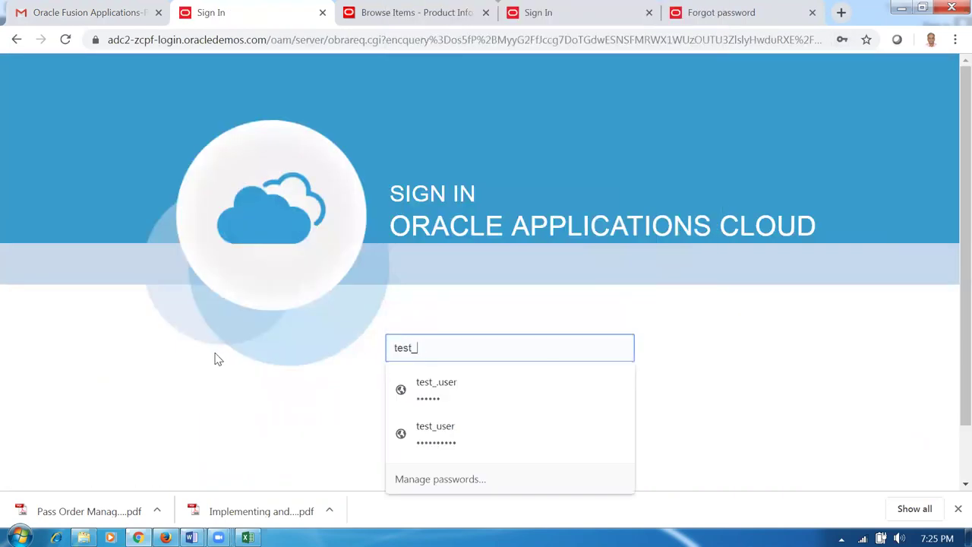
type("user")
key("Tab")
type("W")
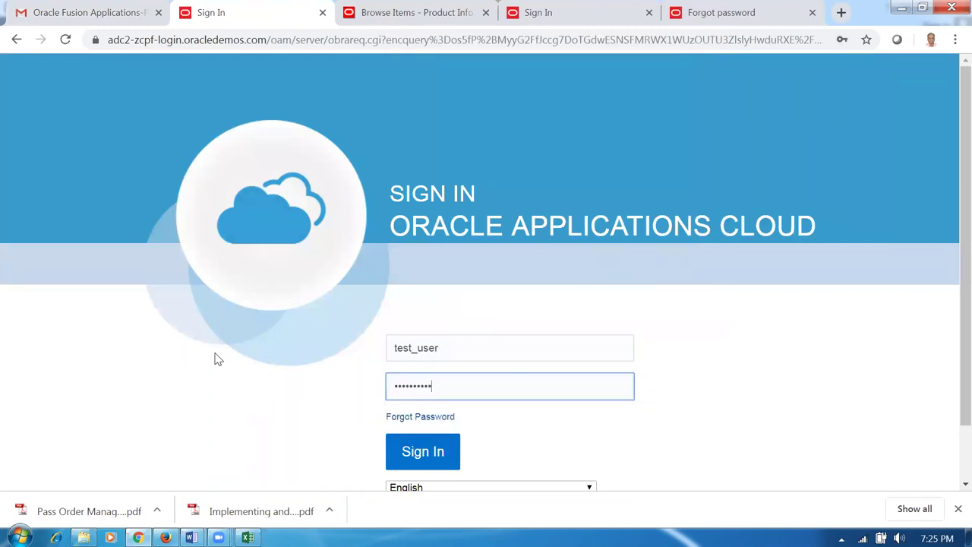
left_click(445, 454)
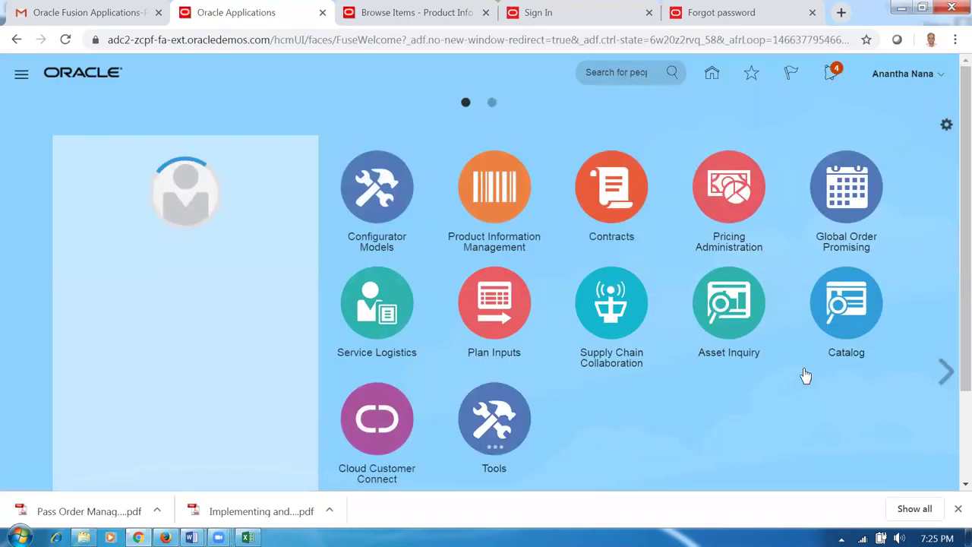
- Open the Security Console from the Tools group, dismissing the import job warning
left_click(494, 418)
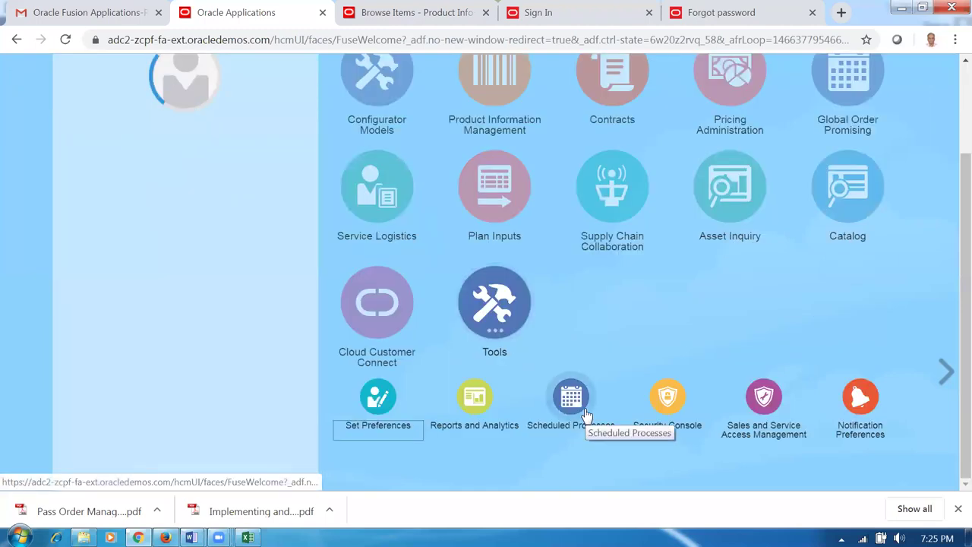
left_click(665, 403)
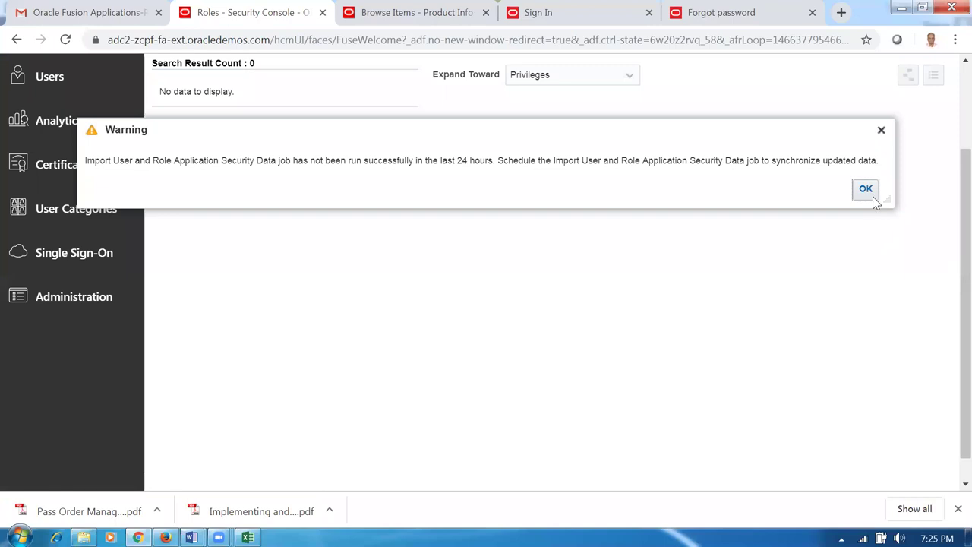
left_click(866, 189)
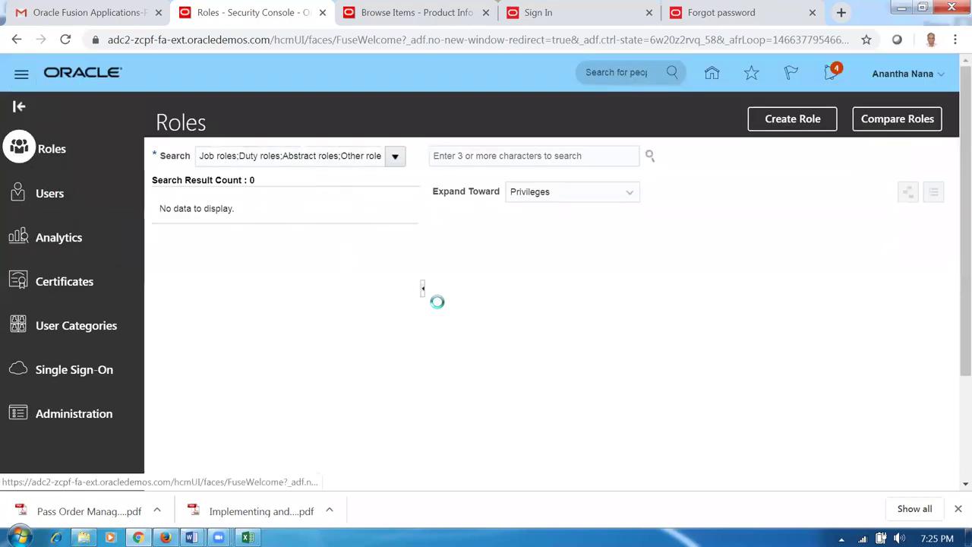
- Search users for 'd01', open the d01_emp1 account, and start a password reset
left_click(452, 157)
type("d01")
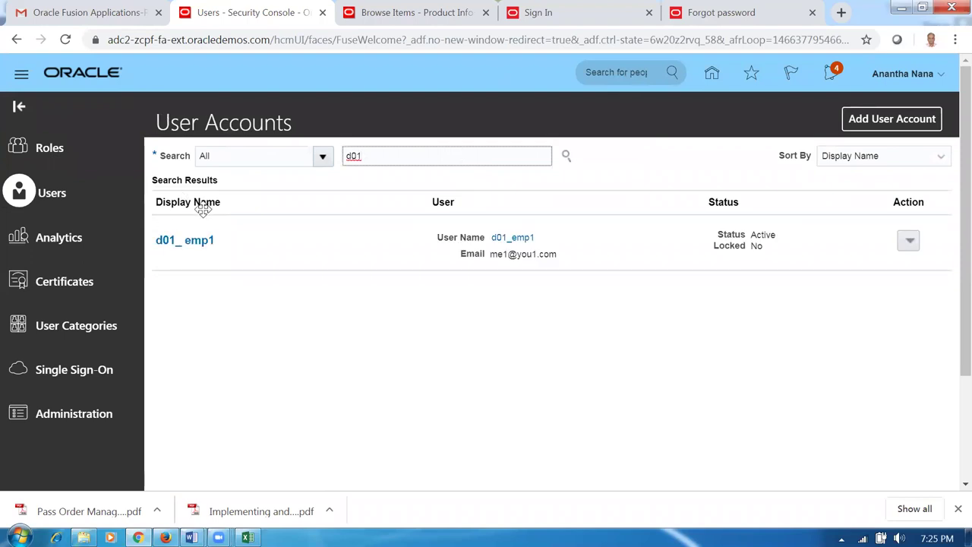
left_click(190, 240)
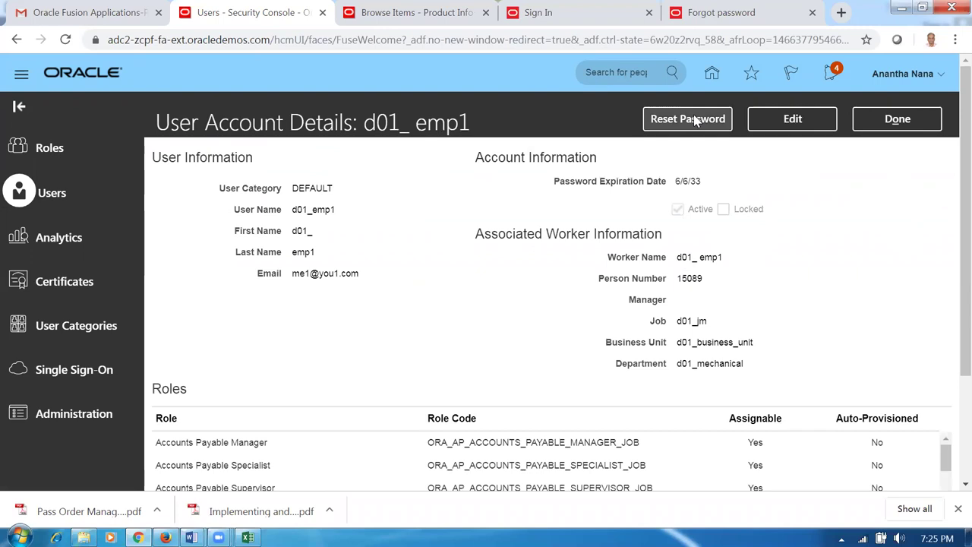
left_click(697, 120)
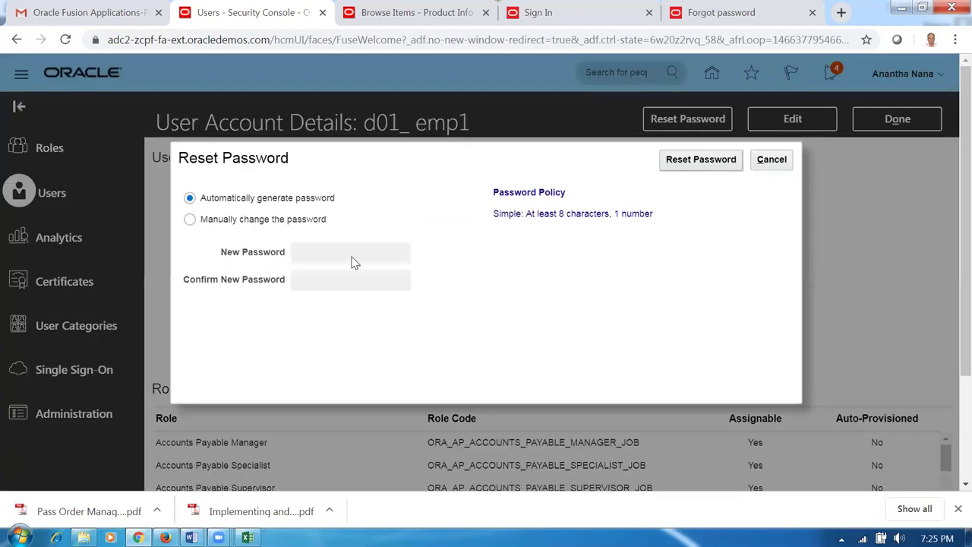
- Manually set and confirm a new password for d01_emp1, apply it, and finish
left_click(189, 219)
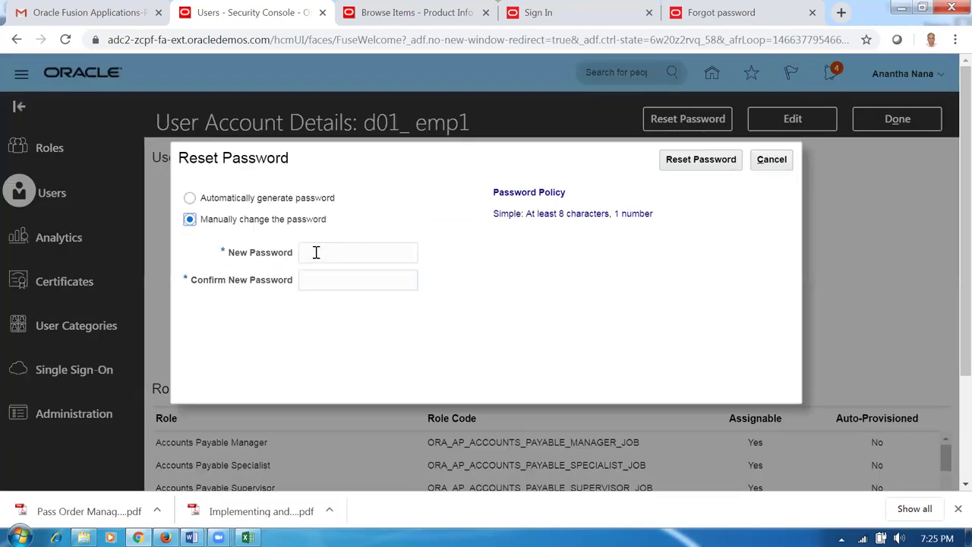
left_click(329, 252)
type("We")
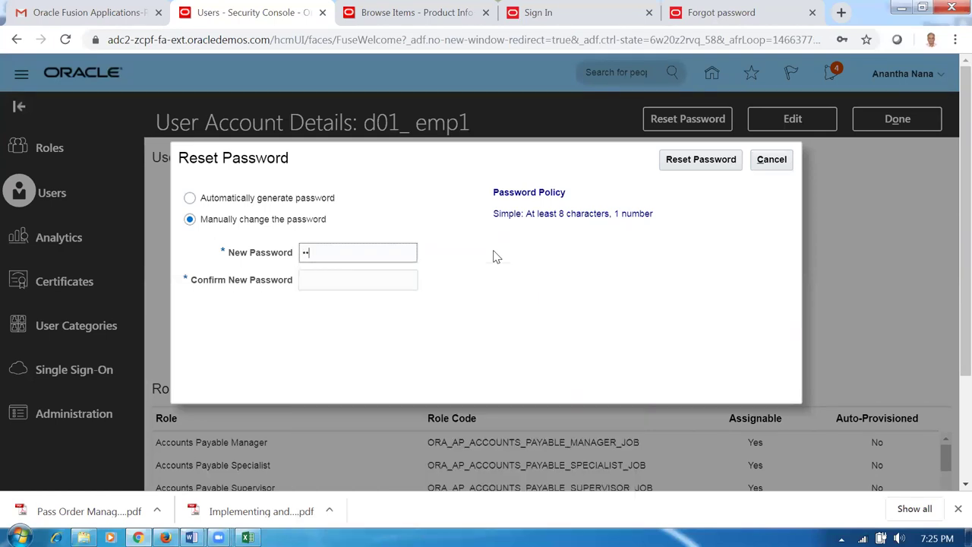
type("lcome123")
left_click(401, 281)
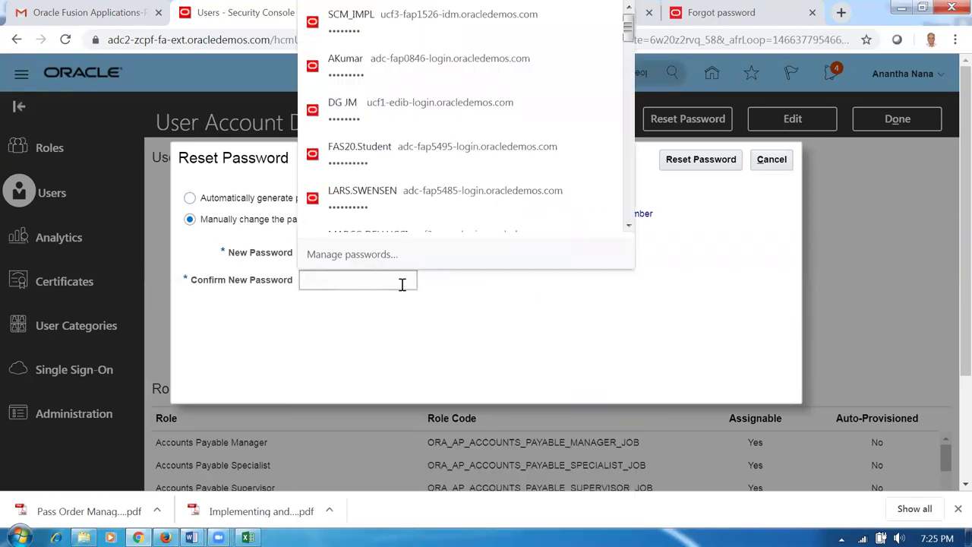
type("Wel")
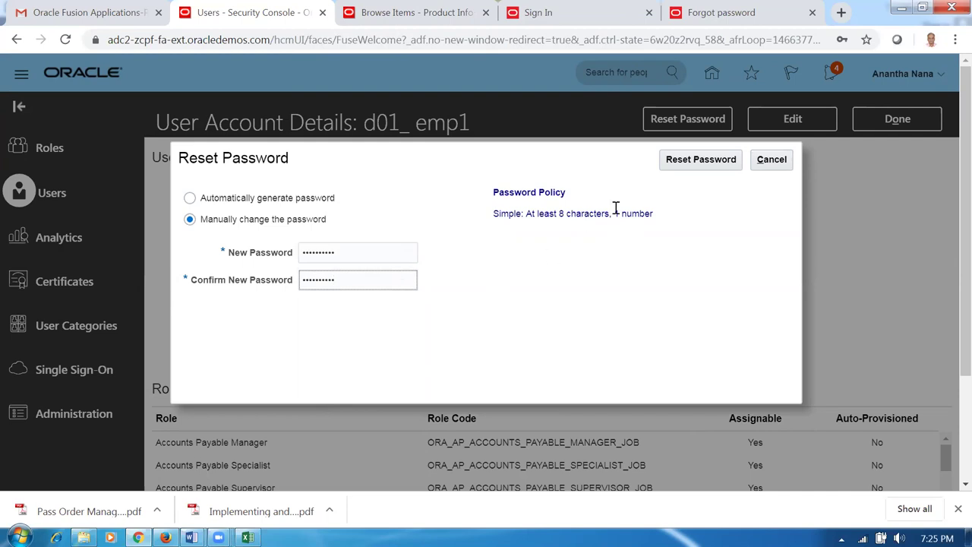
left_click(692, 163)
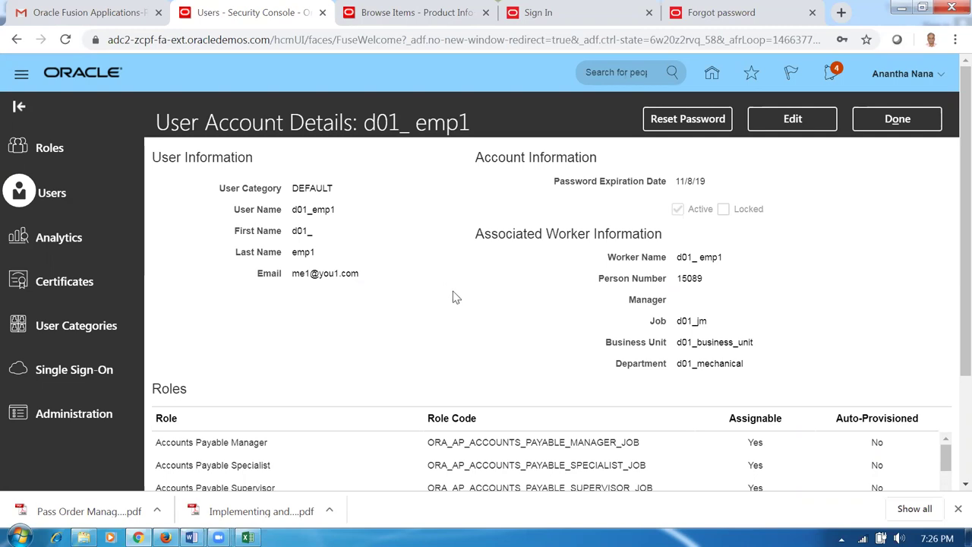
left_click(903, 126)
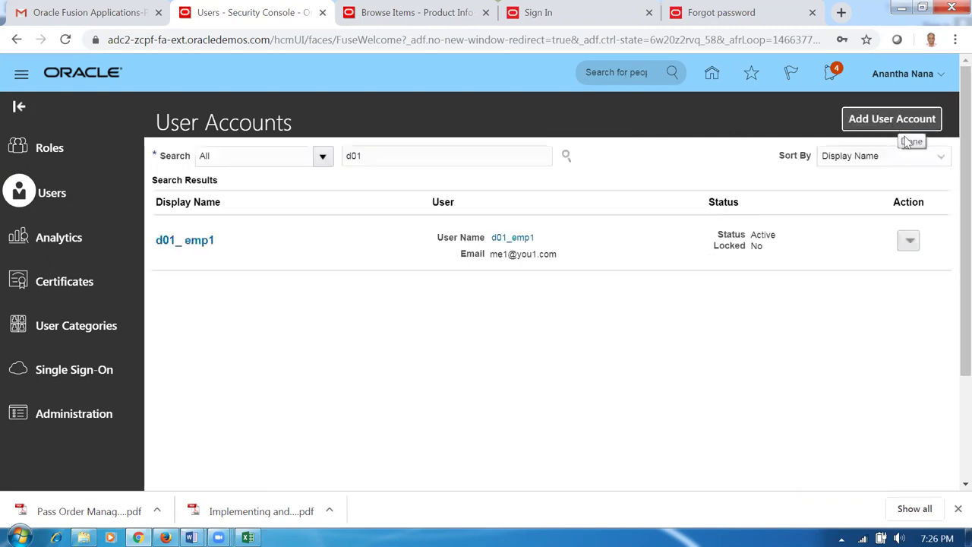
- Sign out of Oracle Fusion Cloud Applications and confirm the sign-out
left_click(900, 79)
left_click(907, 103)
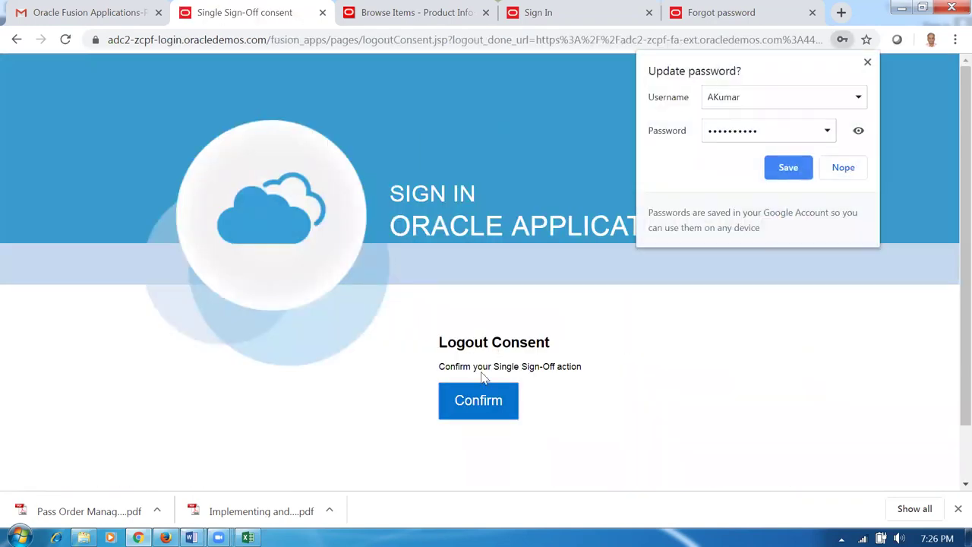
left_click(480, 404)
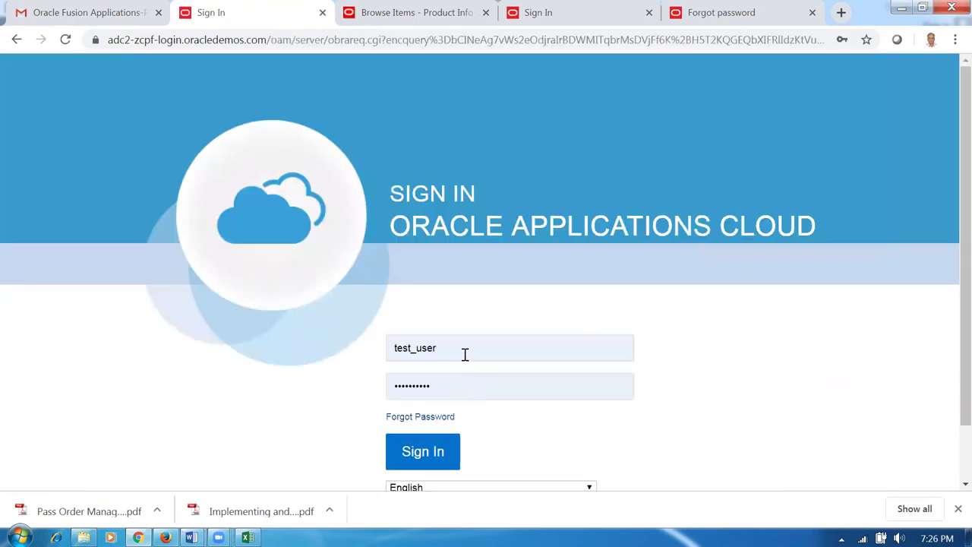
- Sign in as d01_emp1 with that user's password
double_click(465, 354)
type("d01")
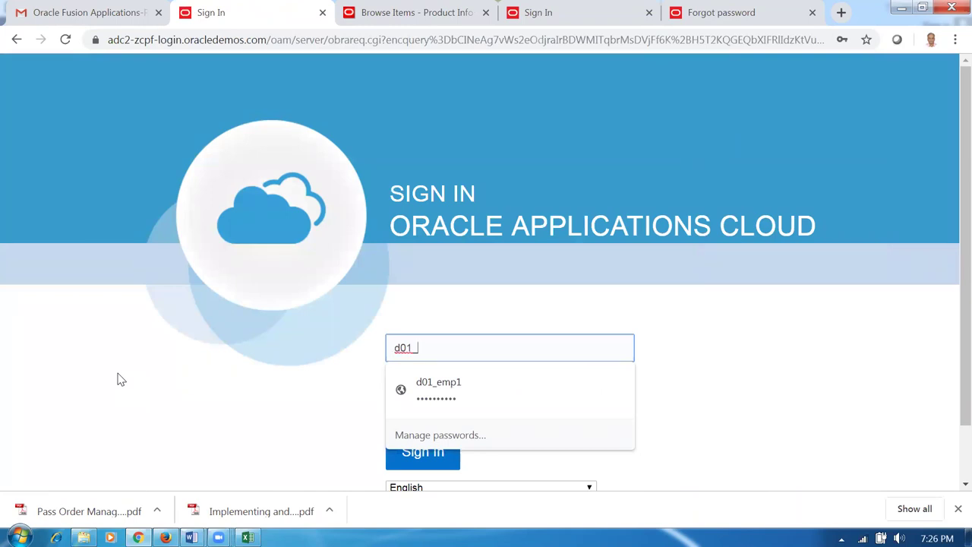
type("_emp1")
key("Tab")
type("••")
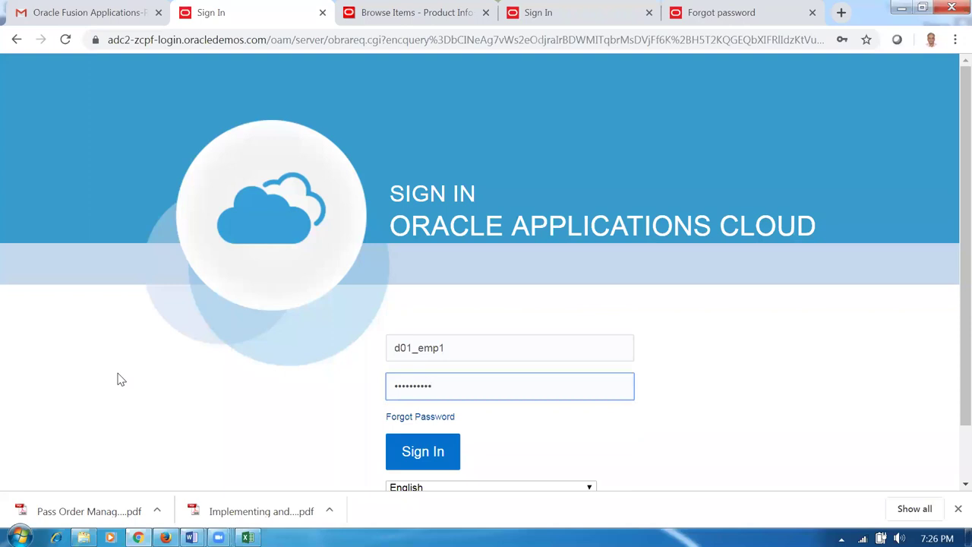
left_click(442, 465)
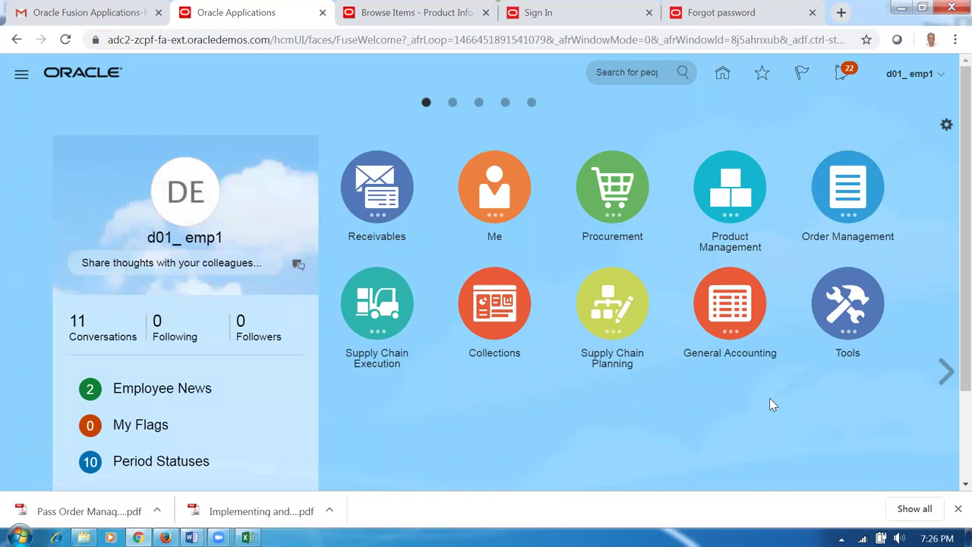
- Open the Receivables period statuses under General Accounting Period Close
left_click(744, 299)
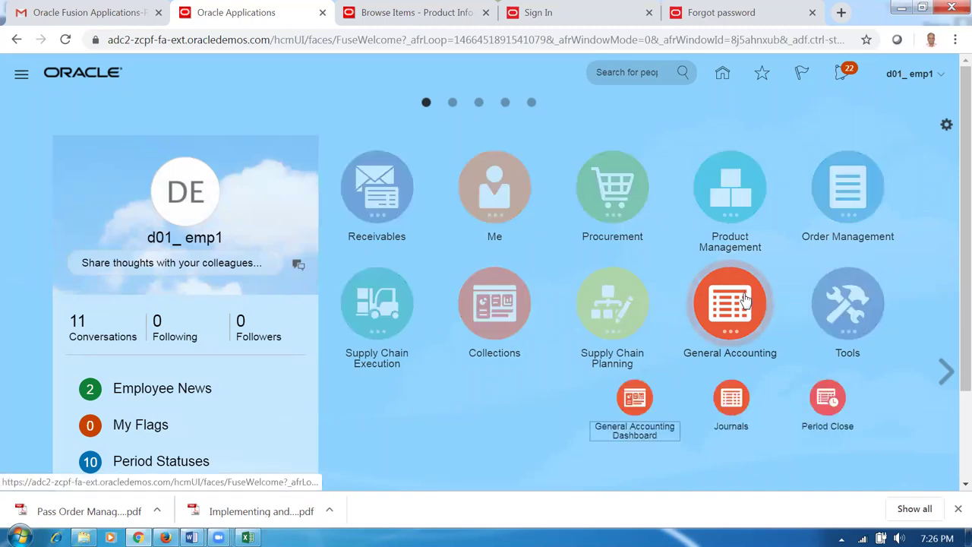
left_click(825, 410)
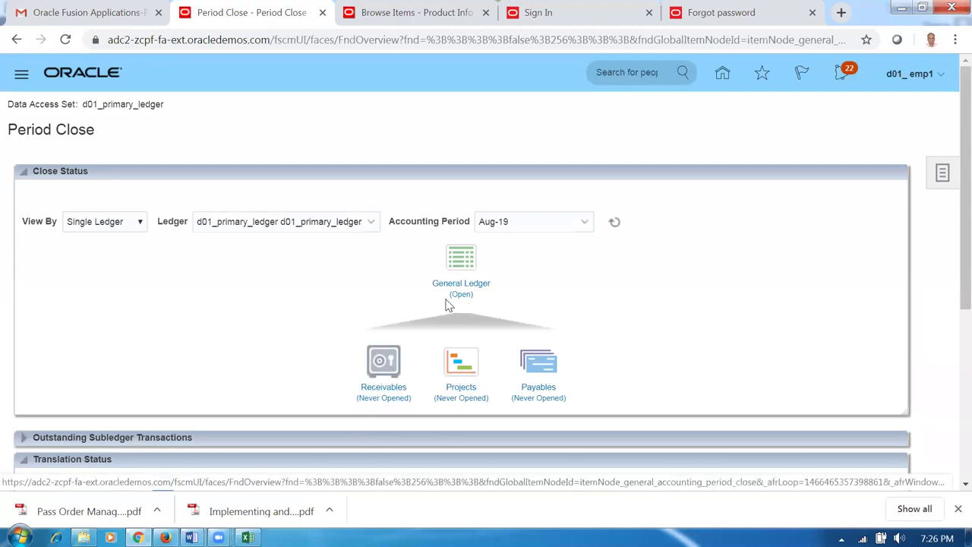
left_click(394, 392)
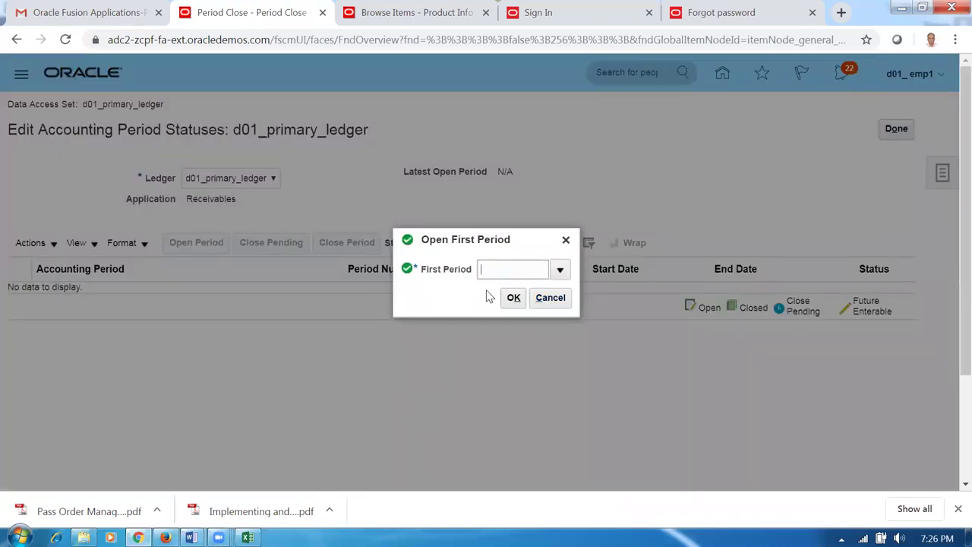
- Open Jan-19 as the first Receivables period and refresh until its status shows
left_click(560, 270)
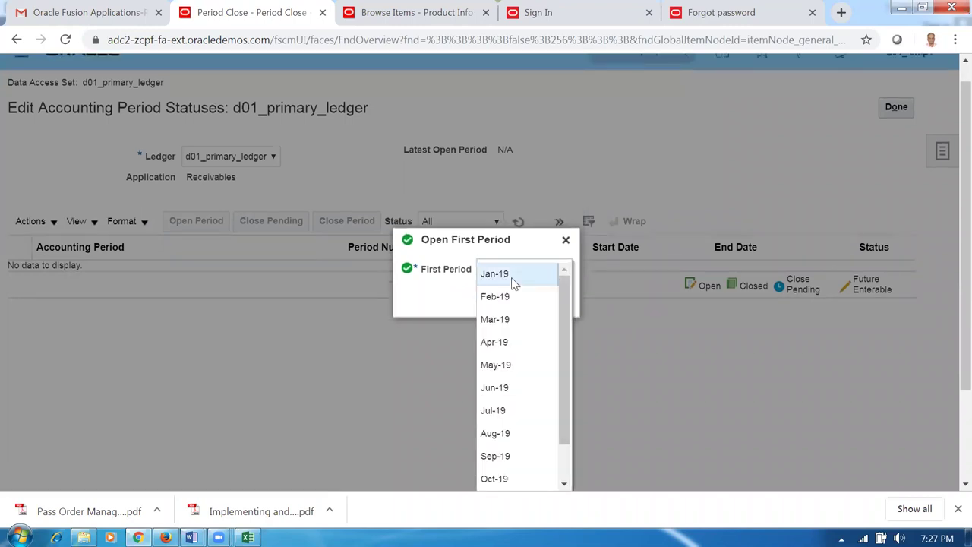
type("Jan-19")
left_click(514, 297)
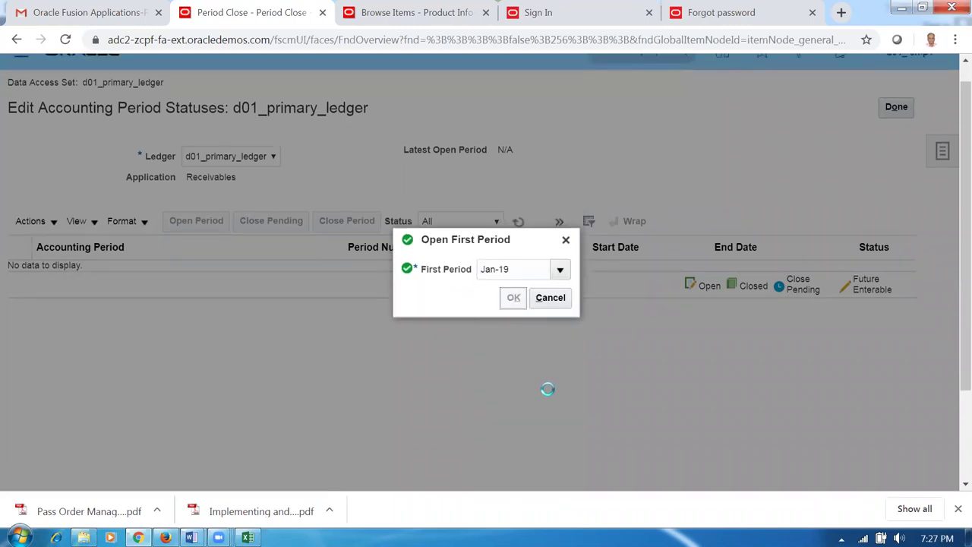
left_click(740, 299)
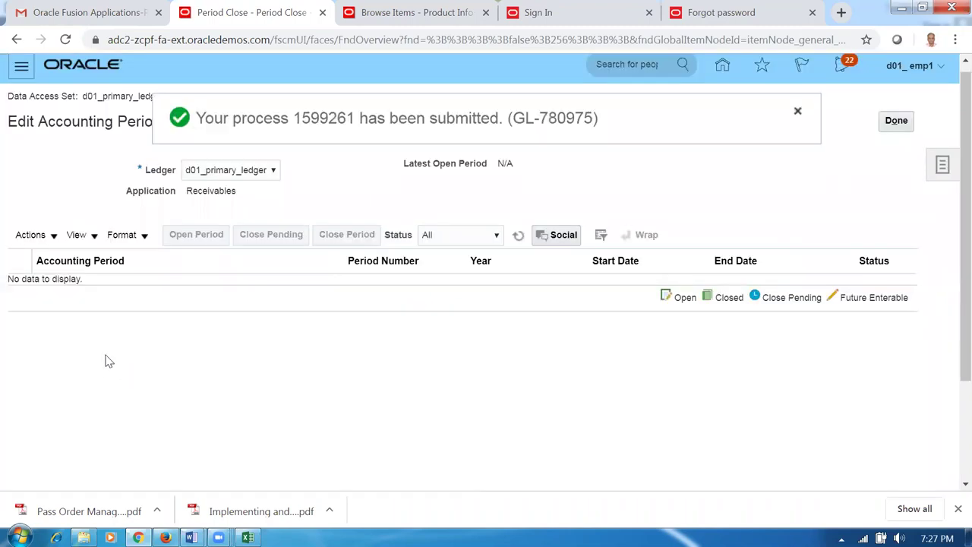
left_click(519, 237)
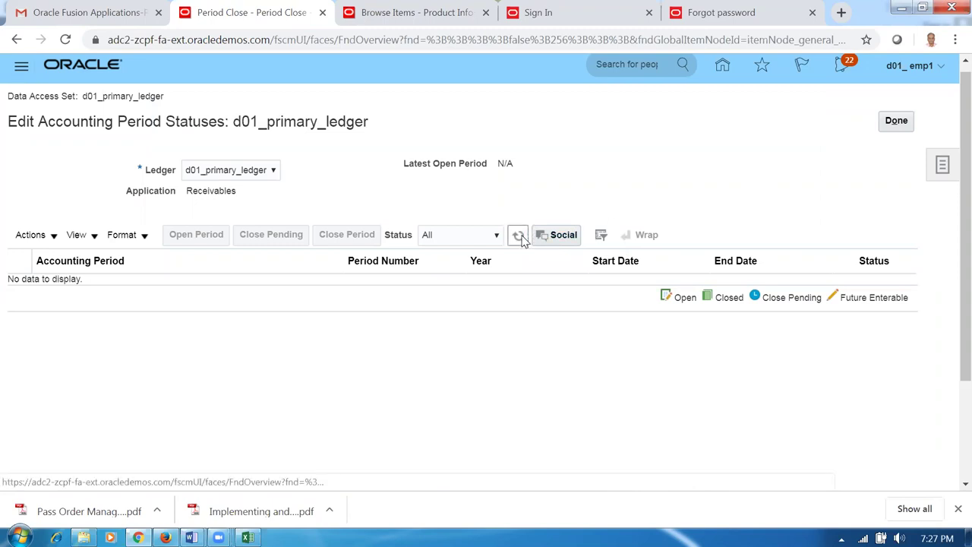
left_click(519, 235)
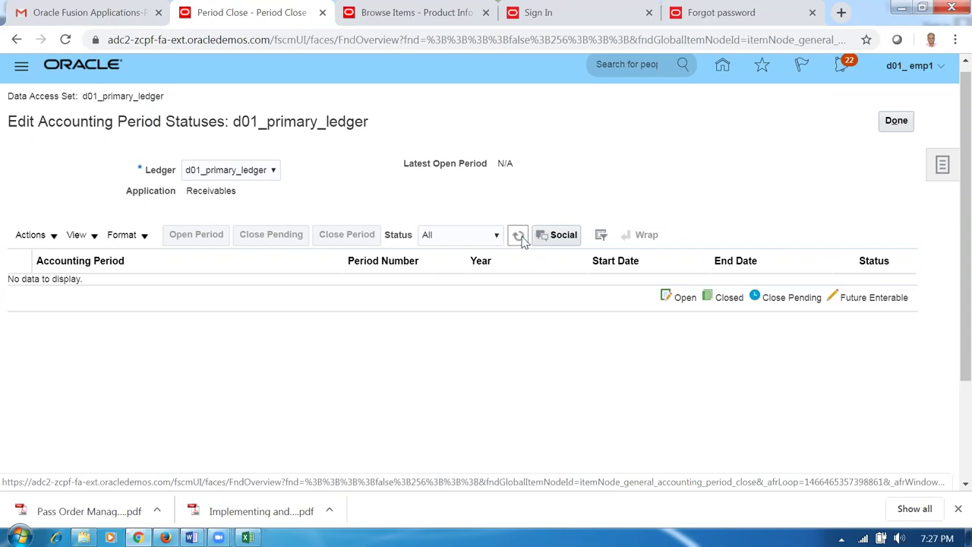
left_click(520, 238)
left_click(519, 235)
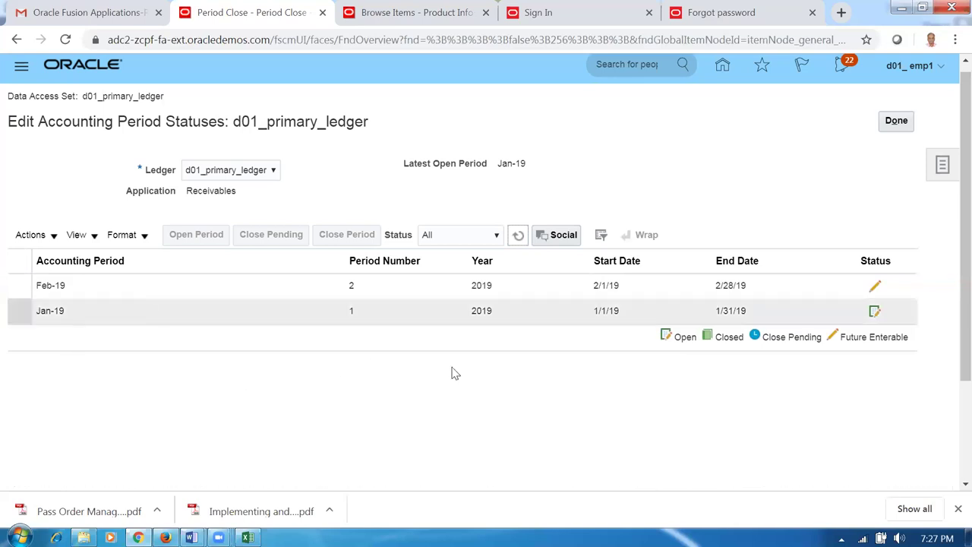
- Open all Receivables periods through target period Nov-19, including earlier never-opened ones, and refresh the table
left_click(32, 235)
left_click(51, 327)
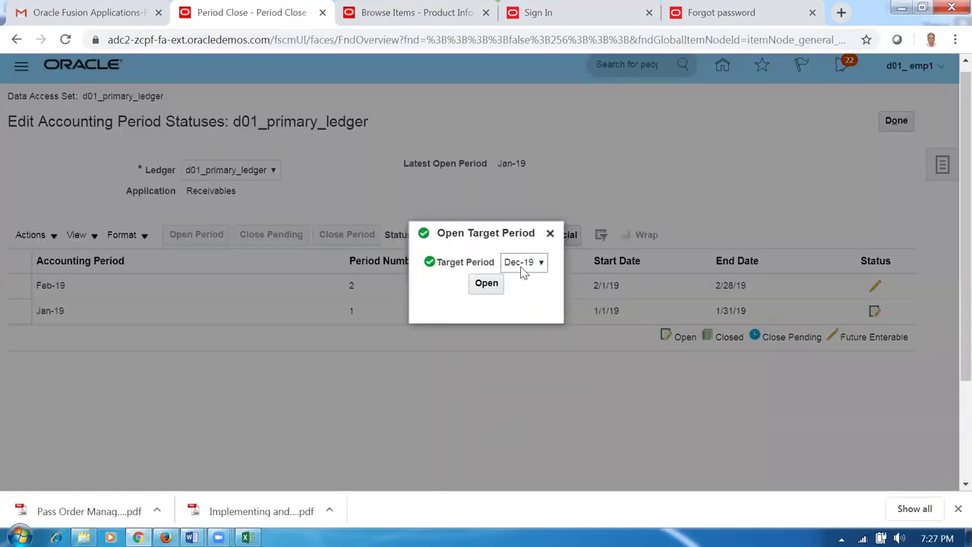
left_click(523, 266)
left_click(523, 290)
left_click(486, 283)
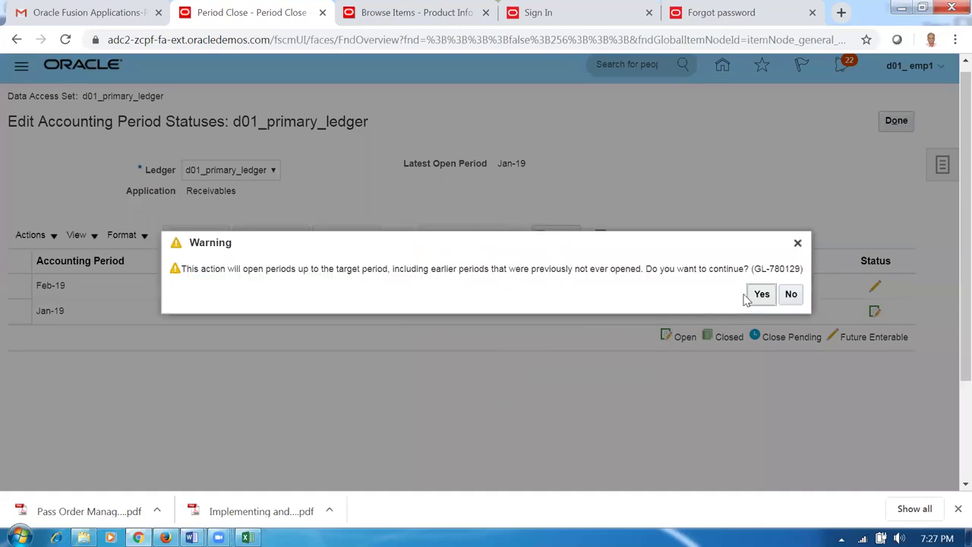
left_click(761, 295)
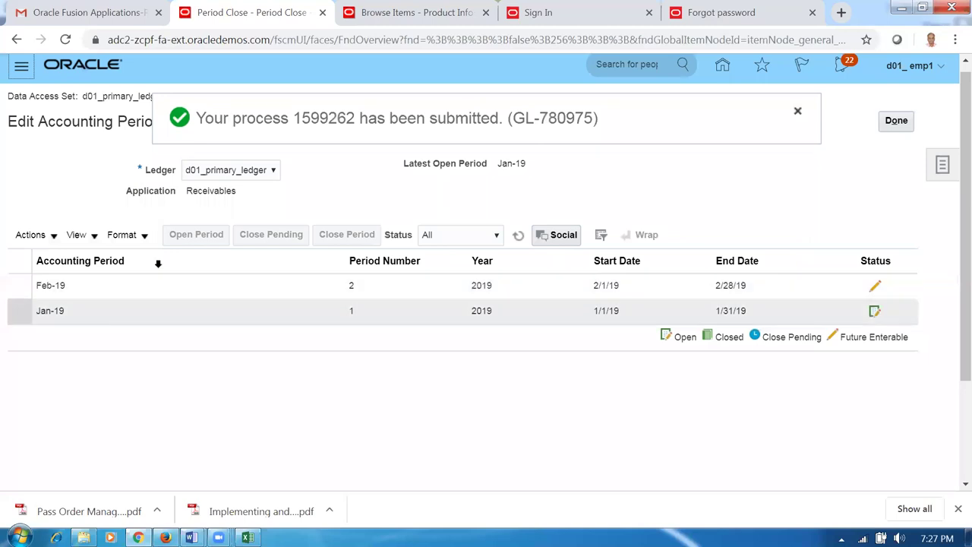
left_click(797, 112)
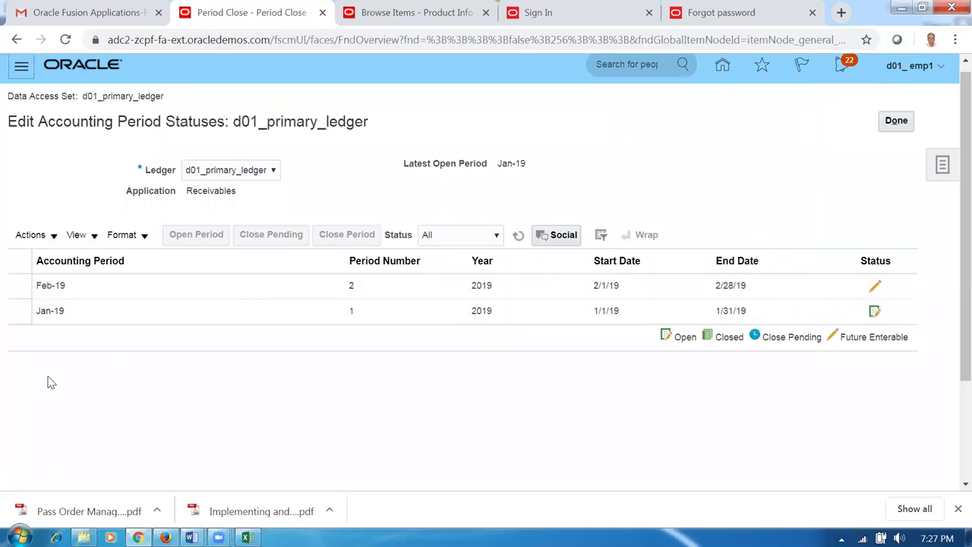
left_click(516, 237)
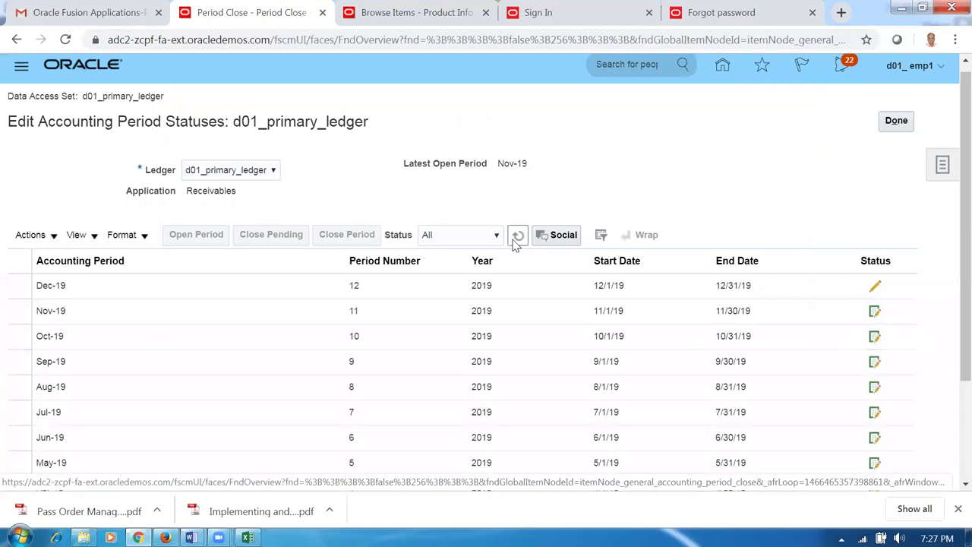
left_click(517, 237)
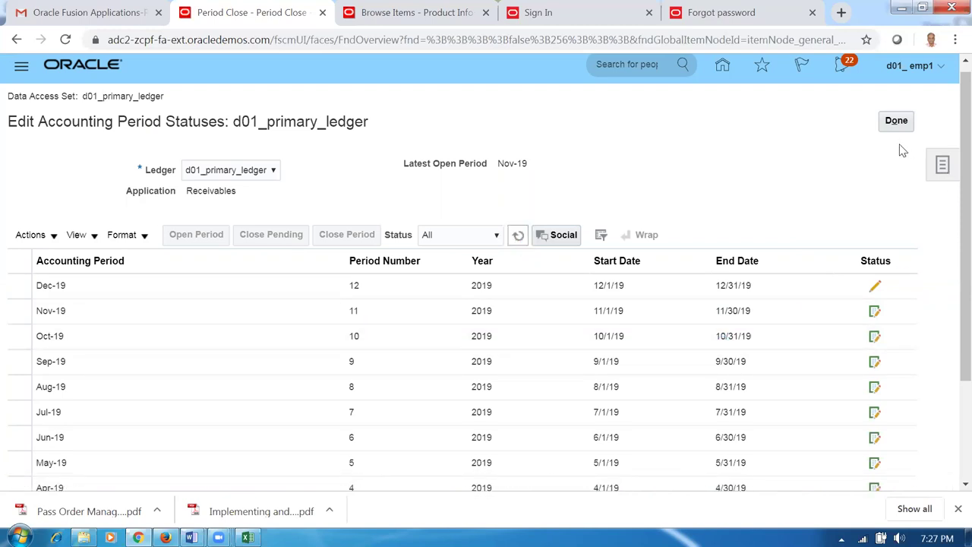
- Check row 108 of the Word worksheet for the next task, then return to Chrome
key("alt+Tab")
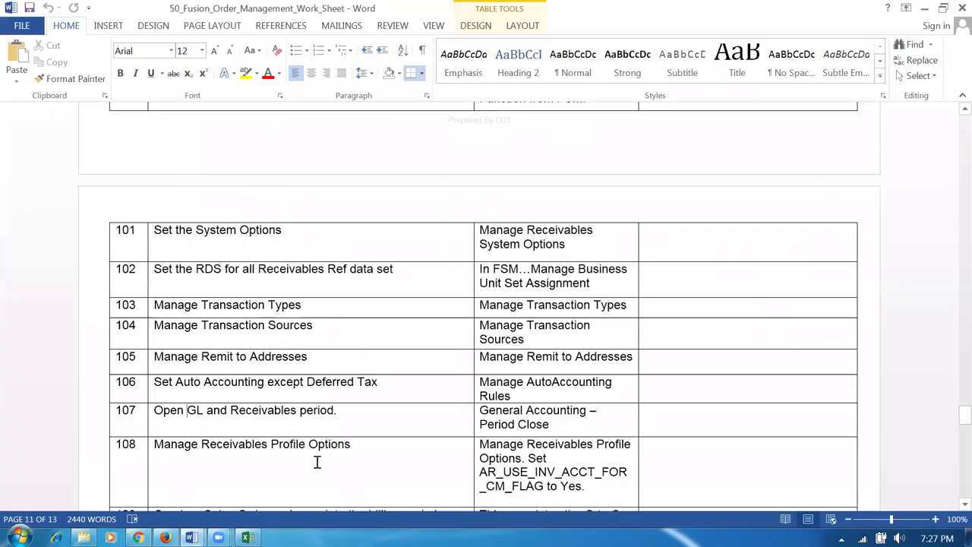
left_click(279, 449)
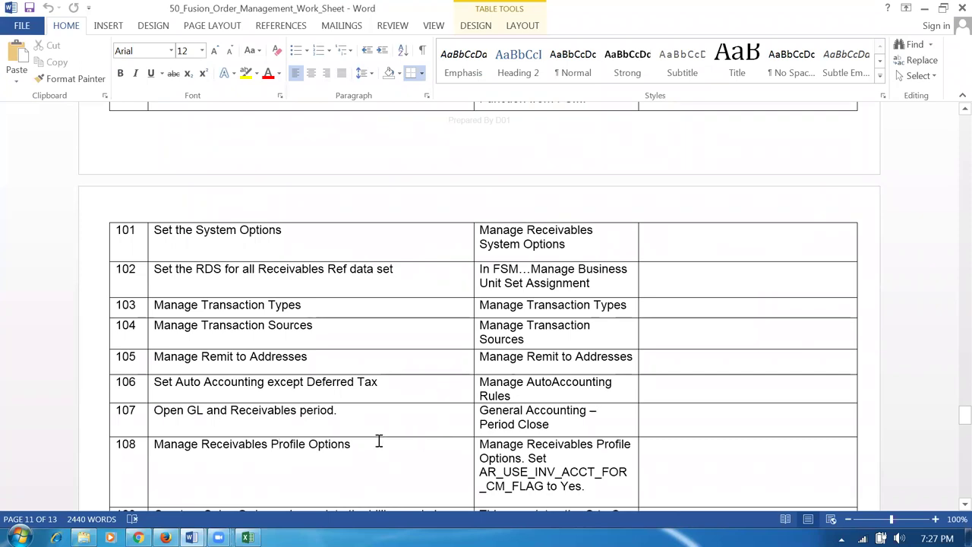
scroll(379, 441, "down", 2)
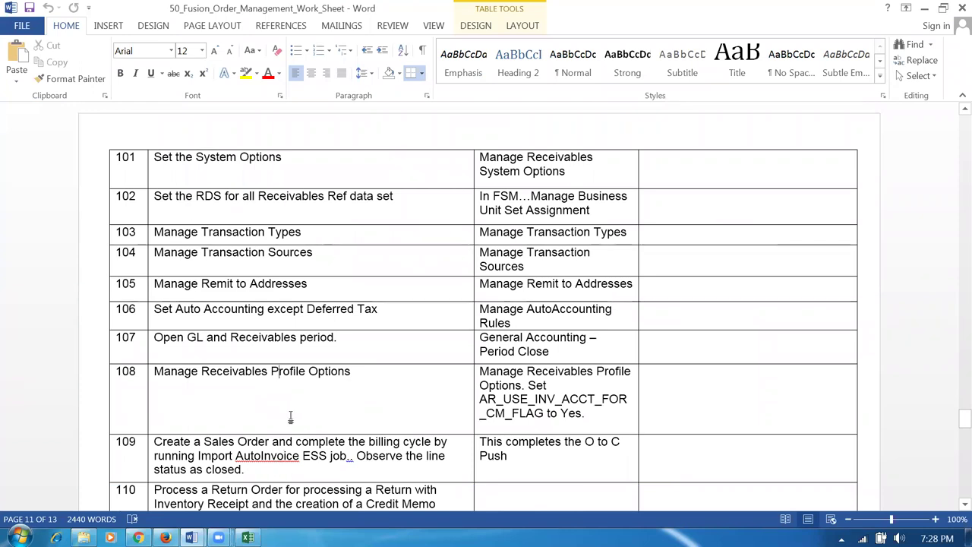
key("alt+Tab")
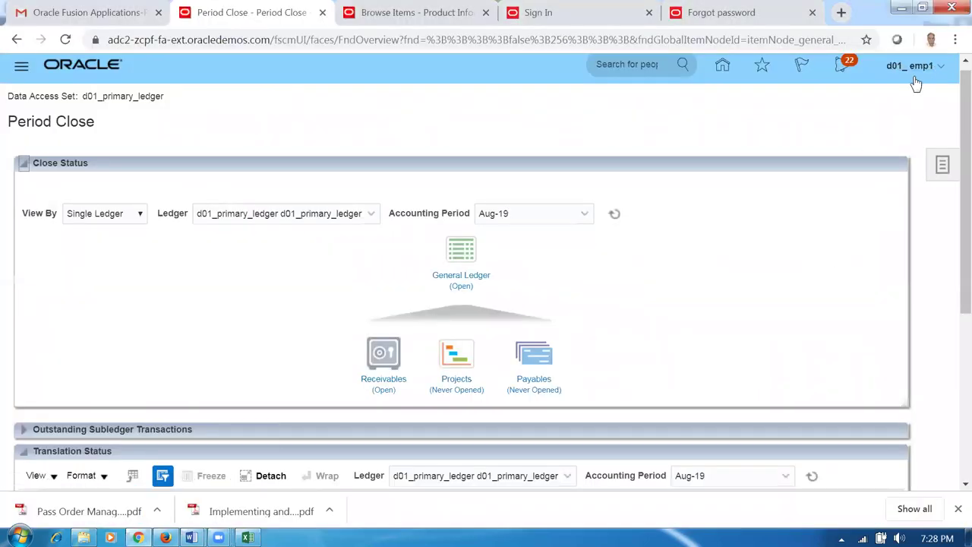
- Go to Setup and Maintenance and open the task search
left_click(908, 72)
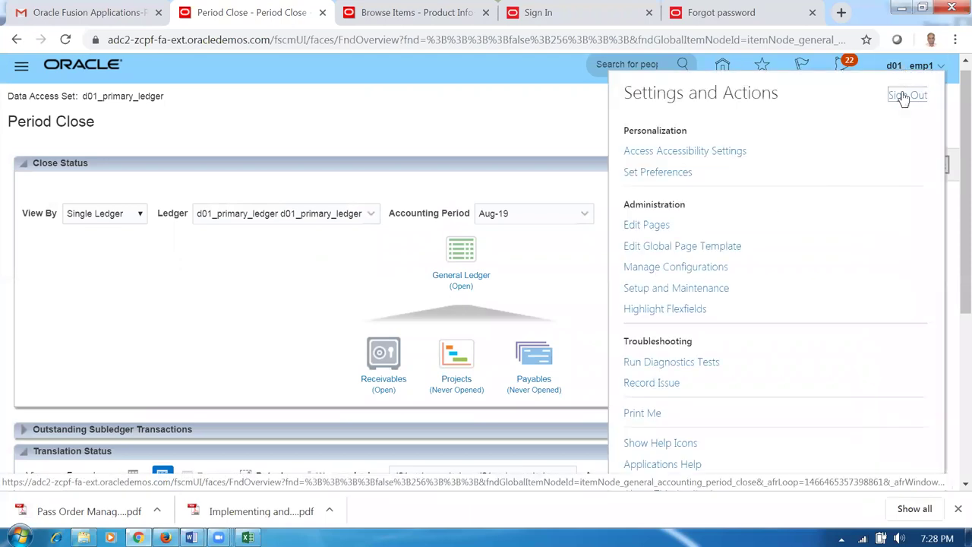
left_click(694, 290)
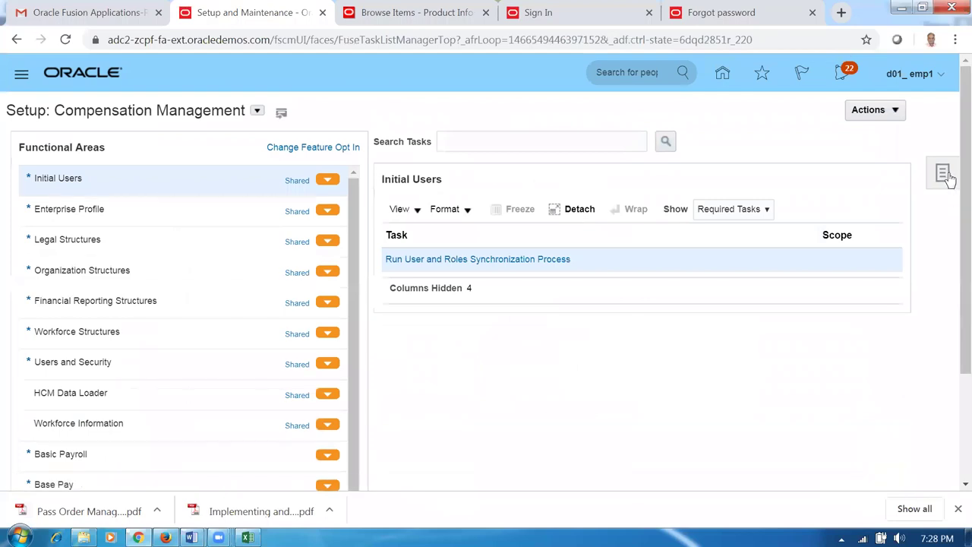
left_click(942, 174)
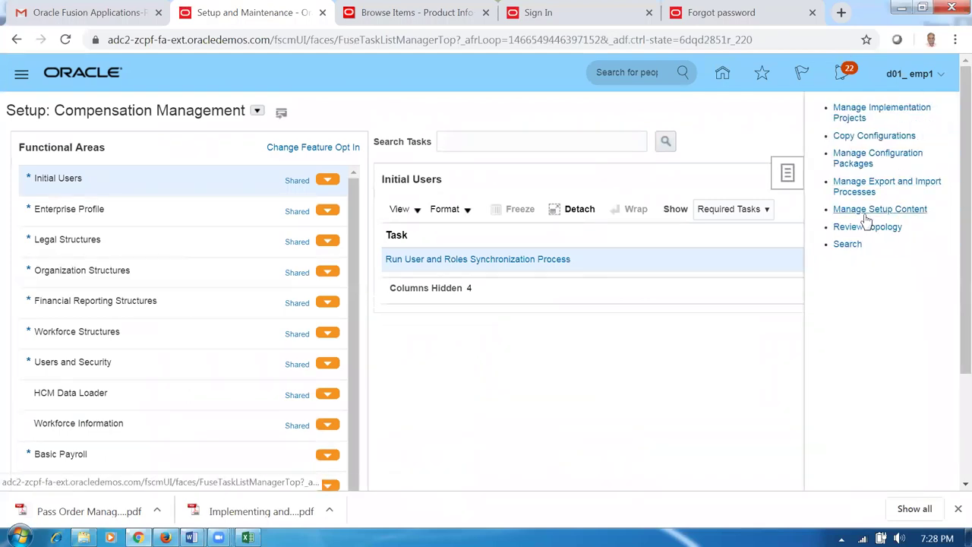
left_click(848, 243)
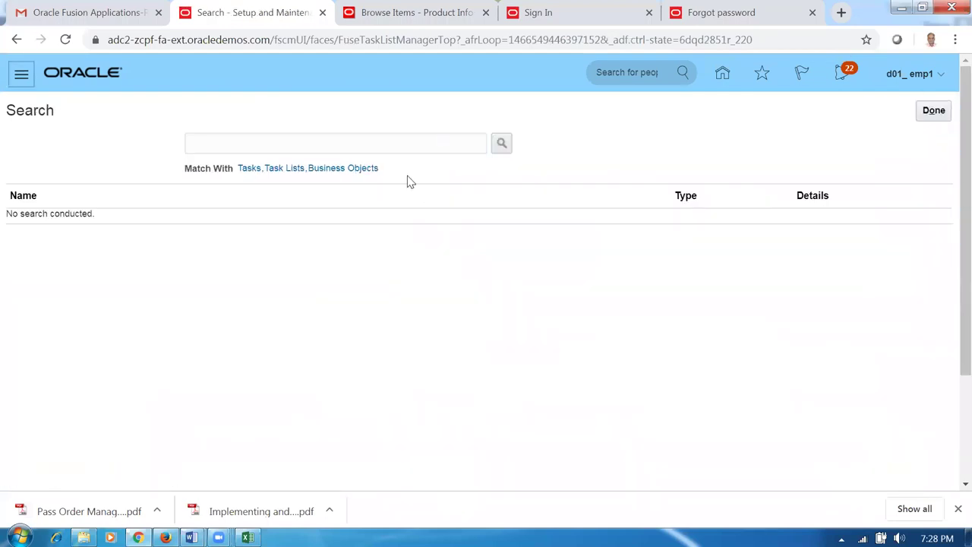
- Search tasks for 'man%data%access%' and open Manage Data Access for Users
left_click(392, 144)
type("man")
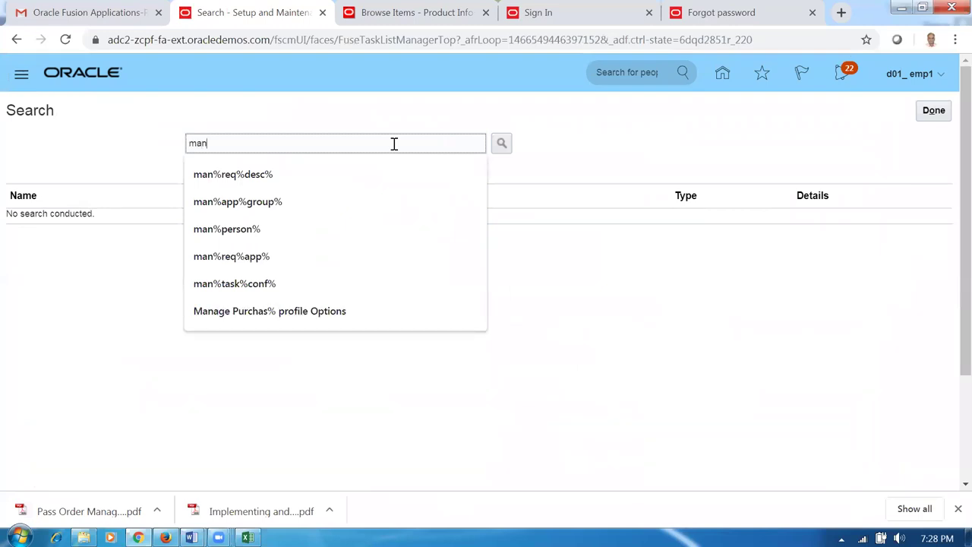
type("%data%access%")
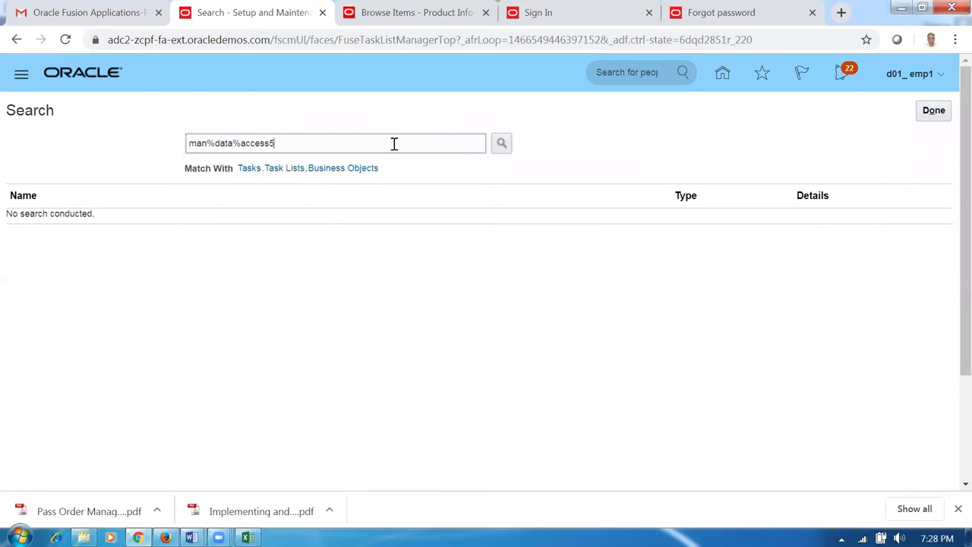
key("Return")
key("BackSpace")
type("%")
key("Return")
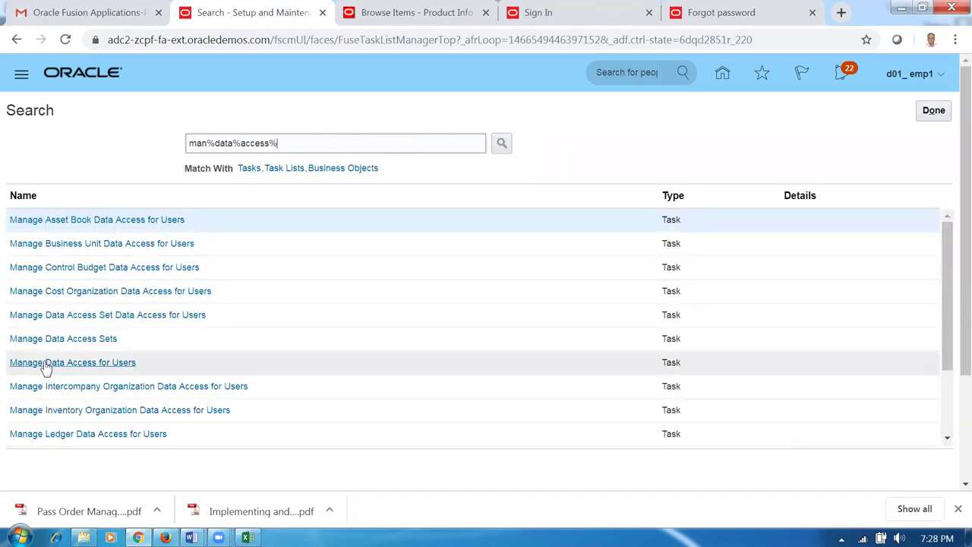
left_click(46, 362)
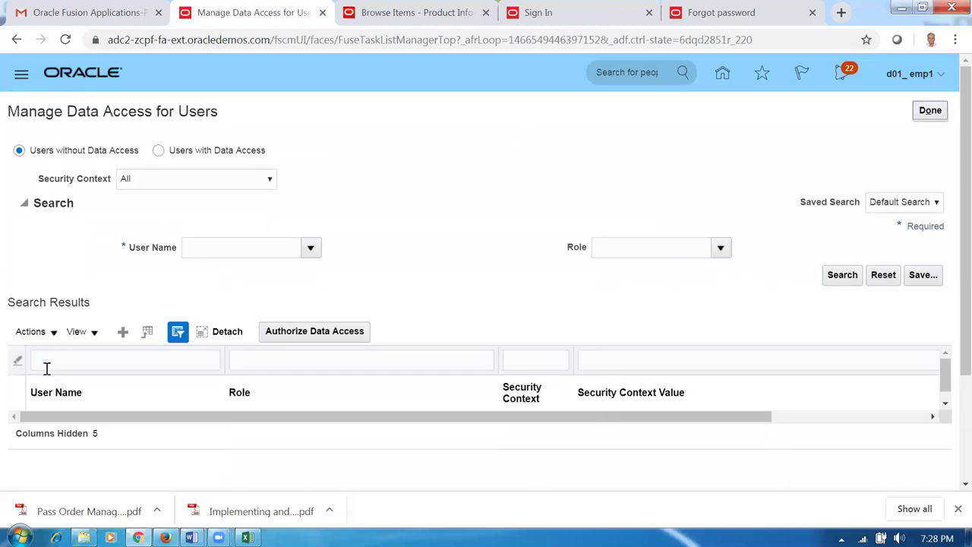
- Add a data access row for d01_emp1 with the Accounts Receivable Manager role
left_click(122, 333)
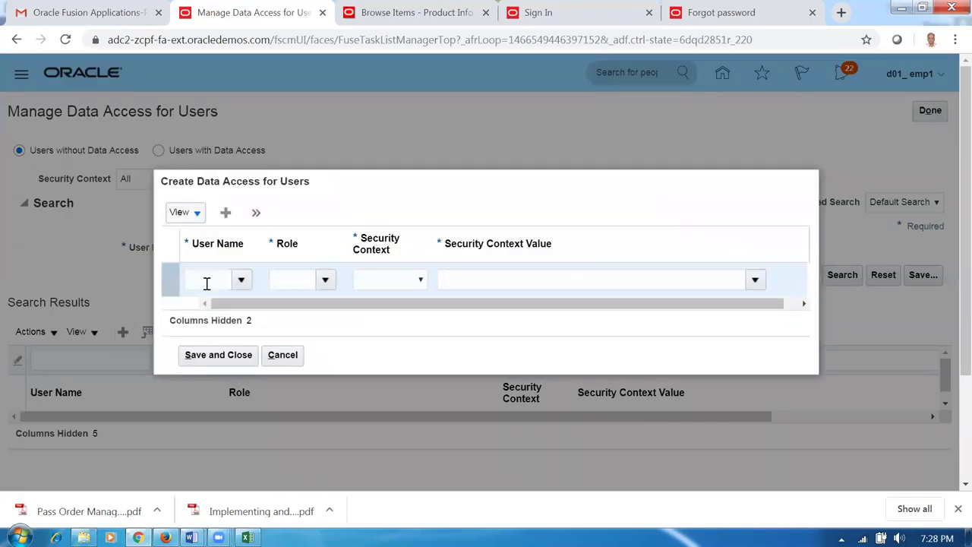
left_click(200, 284)
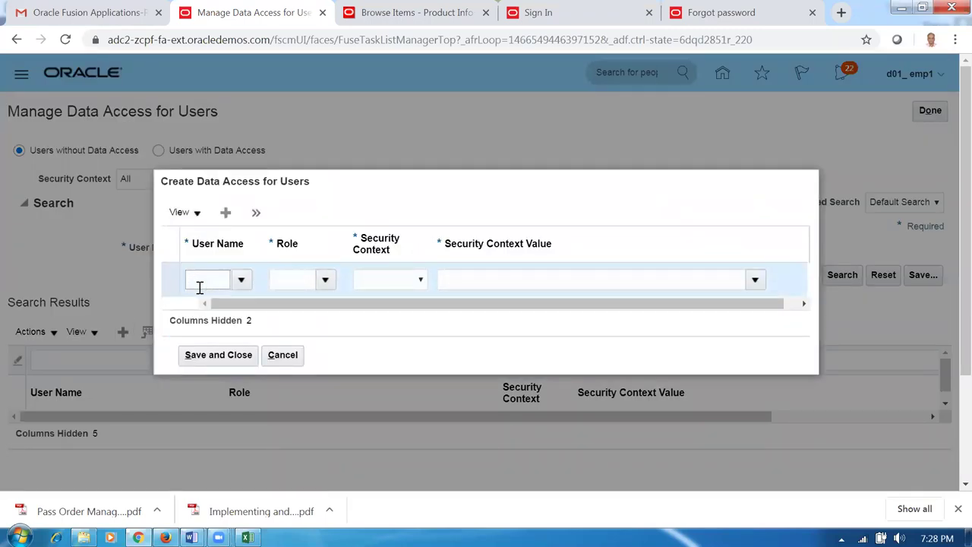
type("d01_emp1")
key("Tab")
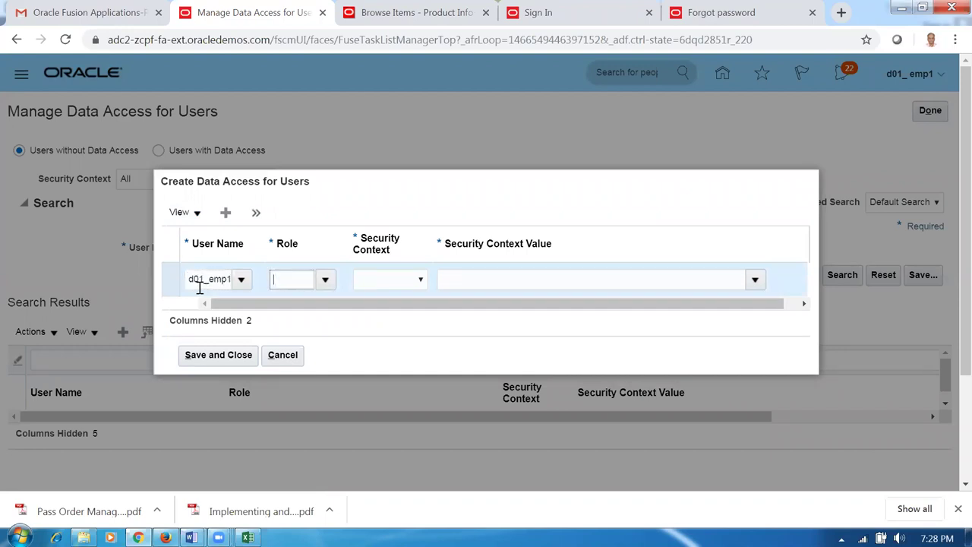
type("acc")
key("Tab")
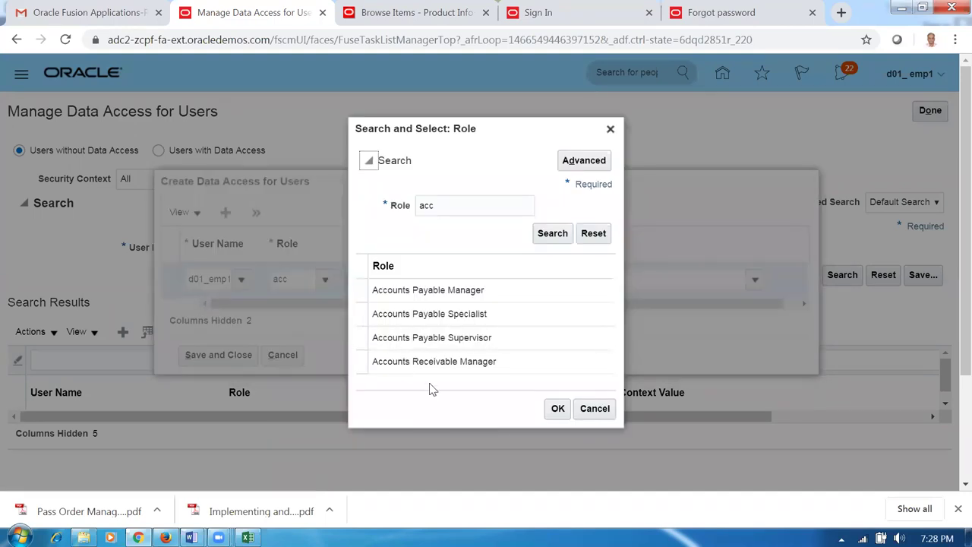
left_click(434, 363)
left_click(556, 409)
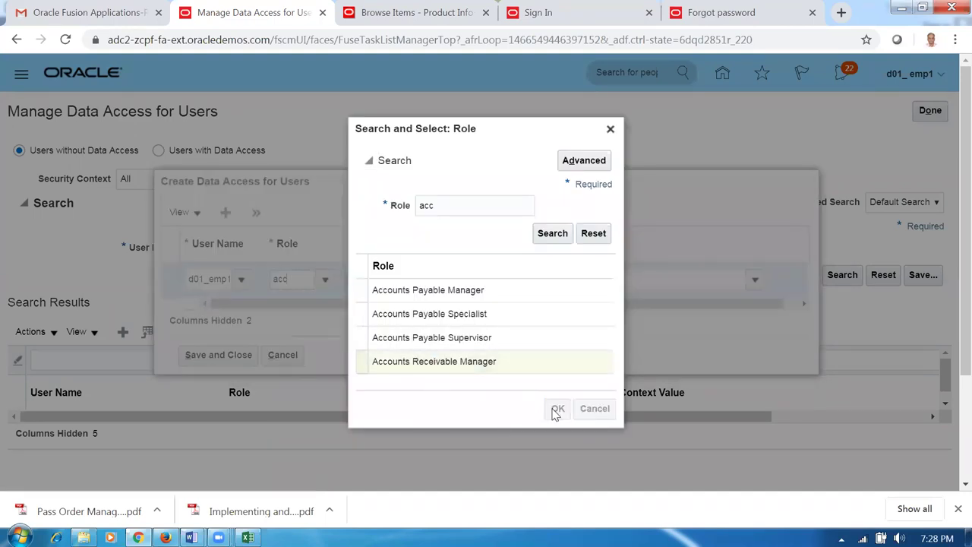
- Set the security context to Business unit d01_business_unit and save the assignment
left_click(402, 279)
left_click(397, 307)
left_click(486, 282)
type("d01_business_unit")
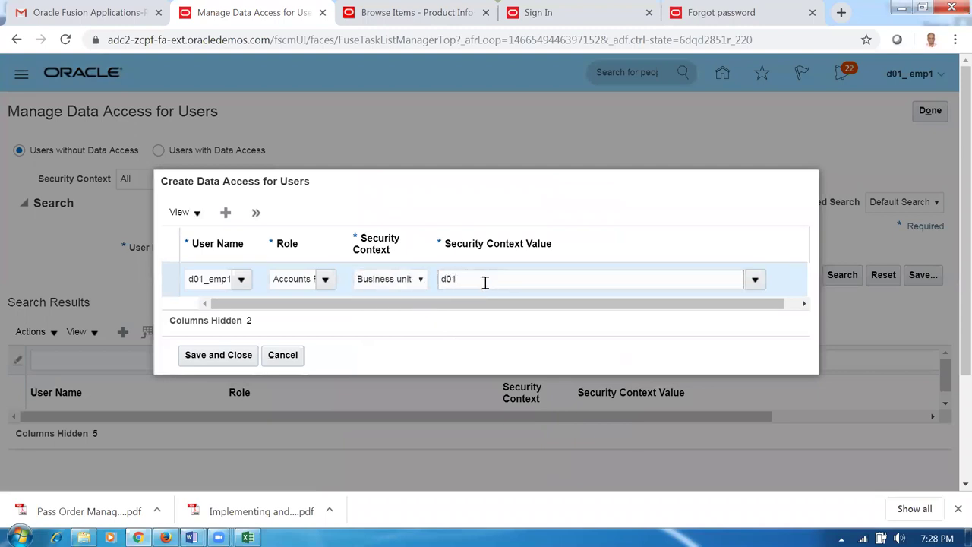
left_click(203, 354)
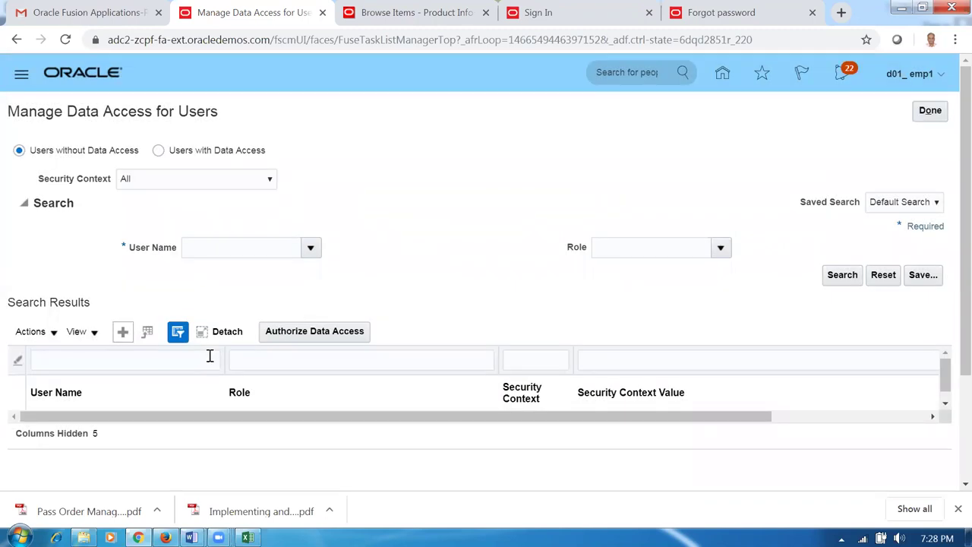
- Close the data access and task search pages and switch back to the Word worksheet
left_click(929, 112)
left_click(933, 112)
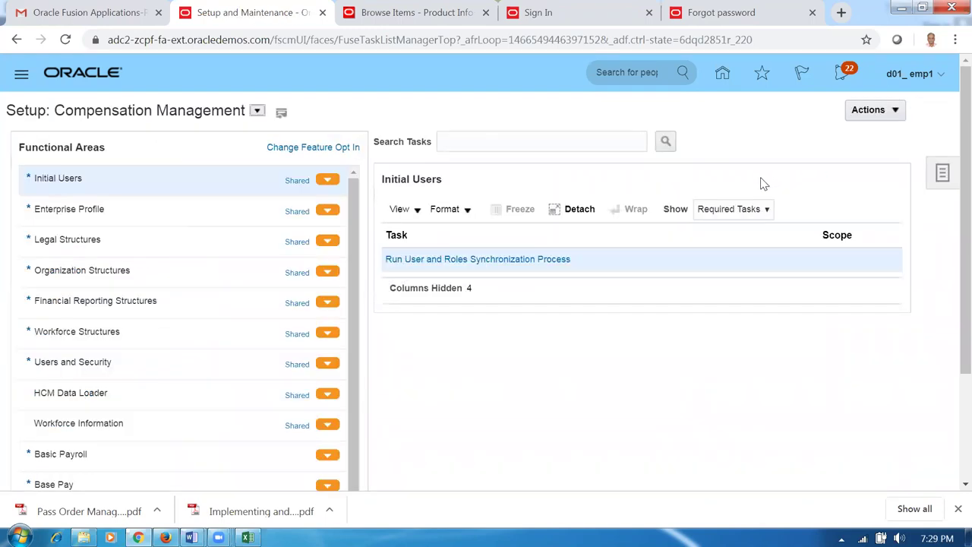
key("alt+Tab")
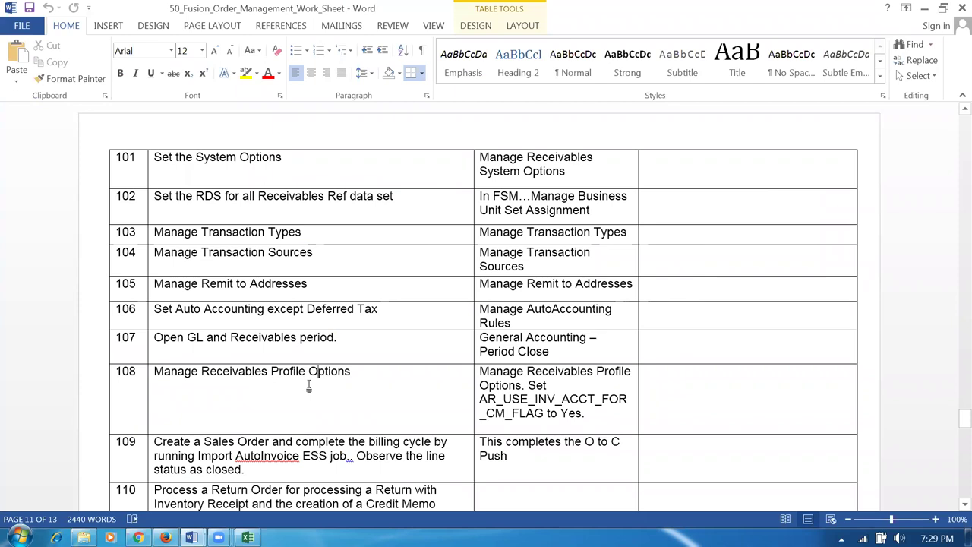
scroll(308, 385, "down", 1)
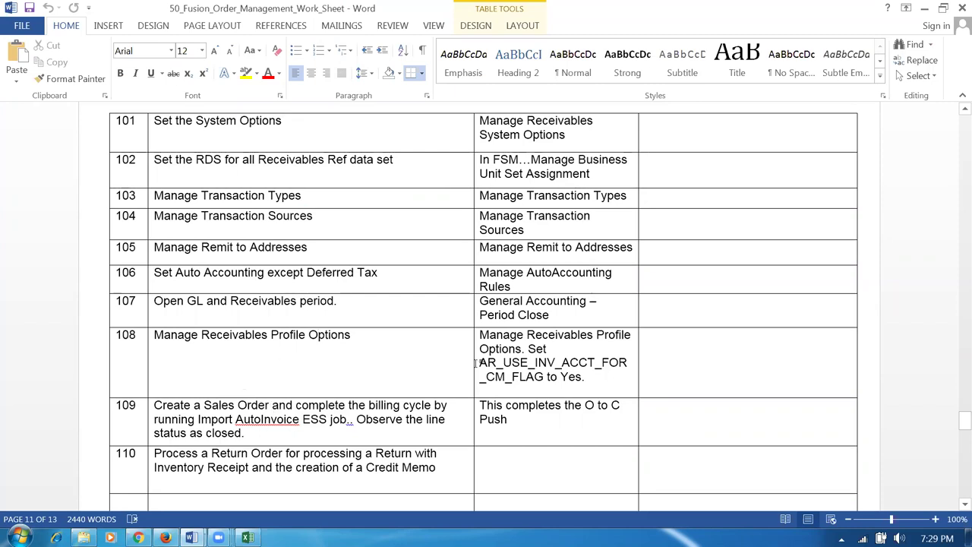
left_click_drag(155, 335, 328, 339)
left_click(302, 377)
left_click(238, 335)
left_click(186, 338)
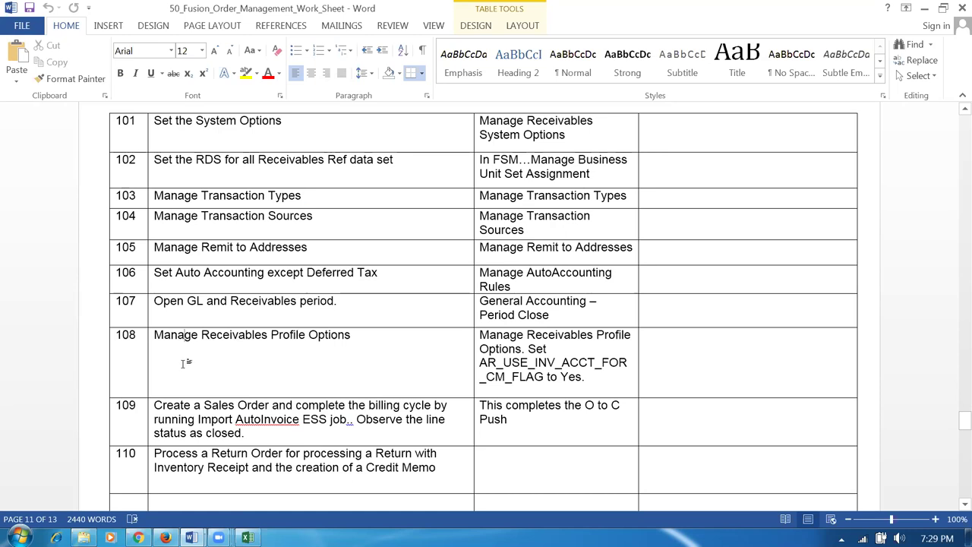